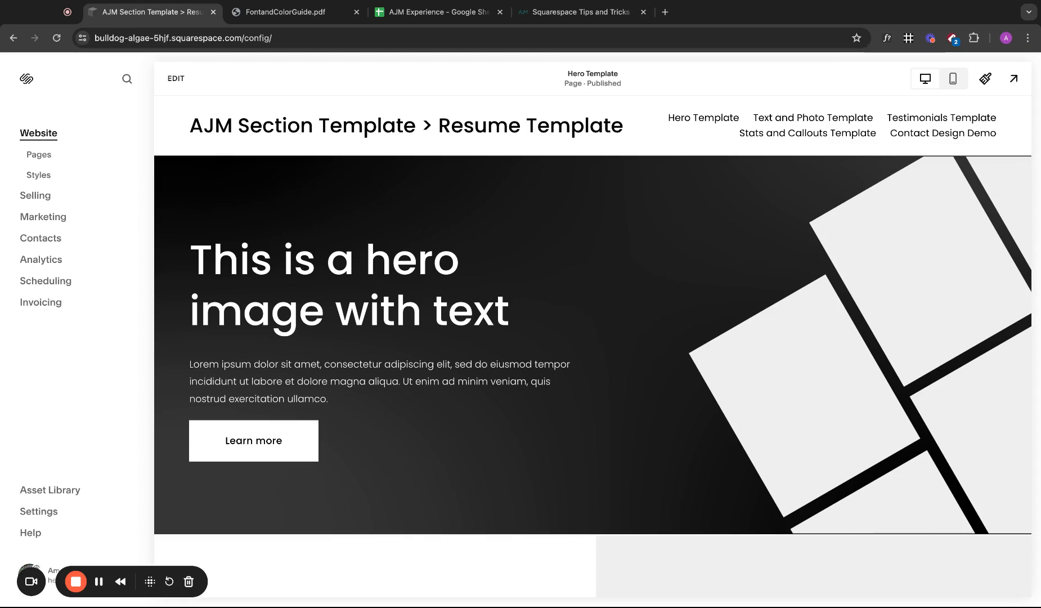
- Open the site's page list and look through the hero section designs on the Hero Template page
{"action": "scroll", "coordinate": [593, 315], "scroll_direction": "down", "scroll_amount": 3}
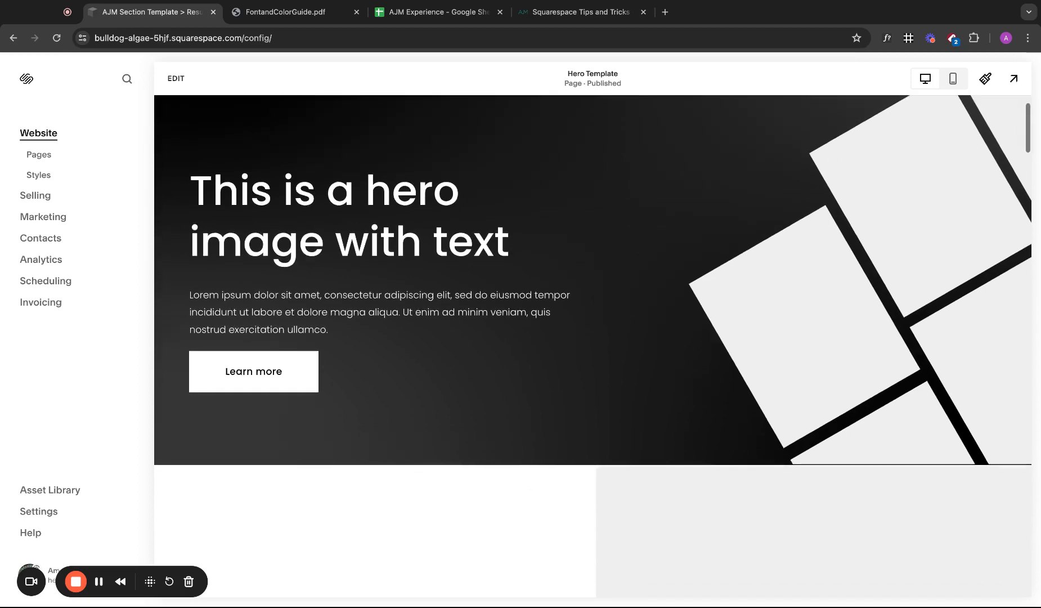
{"action": "scroll", "coordinate": [592, 346], "scroll_direction": "down", "scroll_amount": 8}
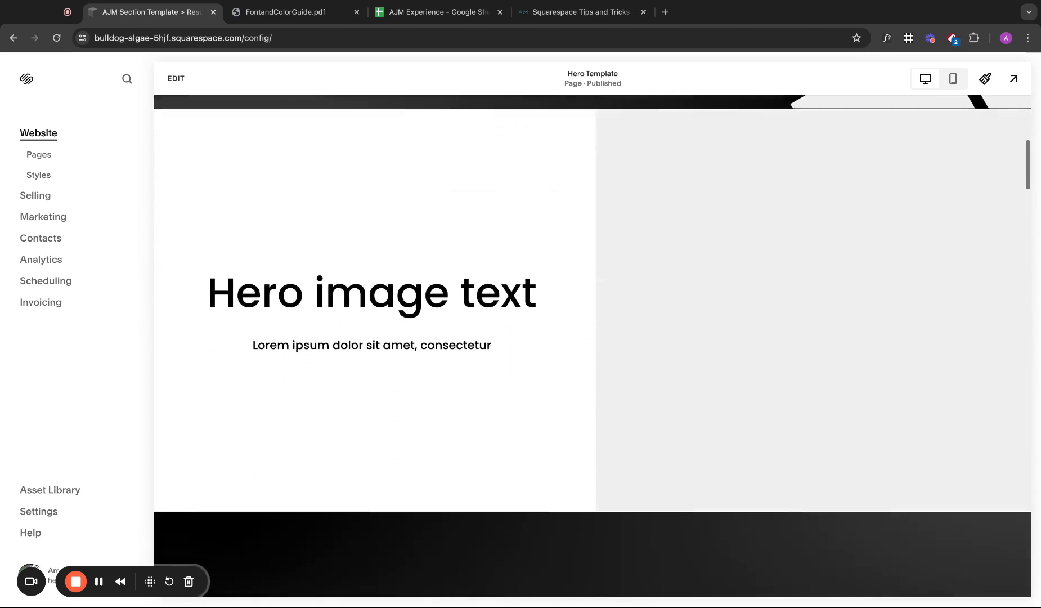
{"action": "scroll", "coordinate": [592, 346], "scroll_direction": "down", "scroll_amount": 1}
{"action": "scroll", "coordinate": [593, 347], "scroll_direction": "up", "scroll_amount": 12}
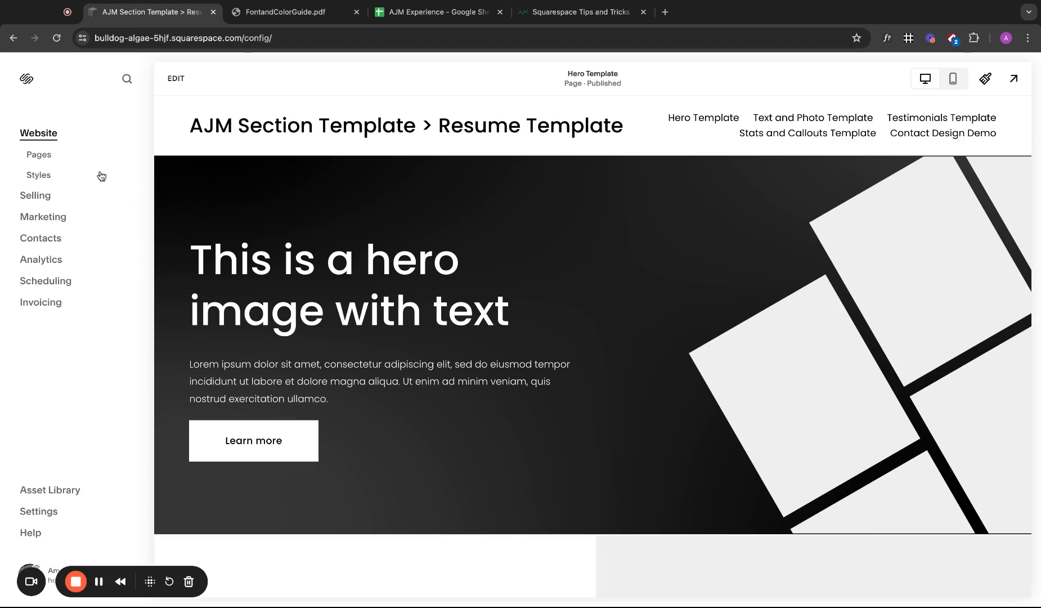
{"action": "left_click", "coordinate": [61, 156]}
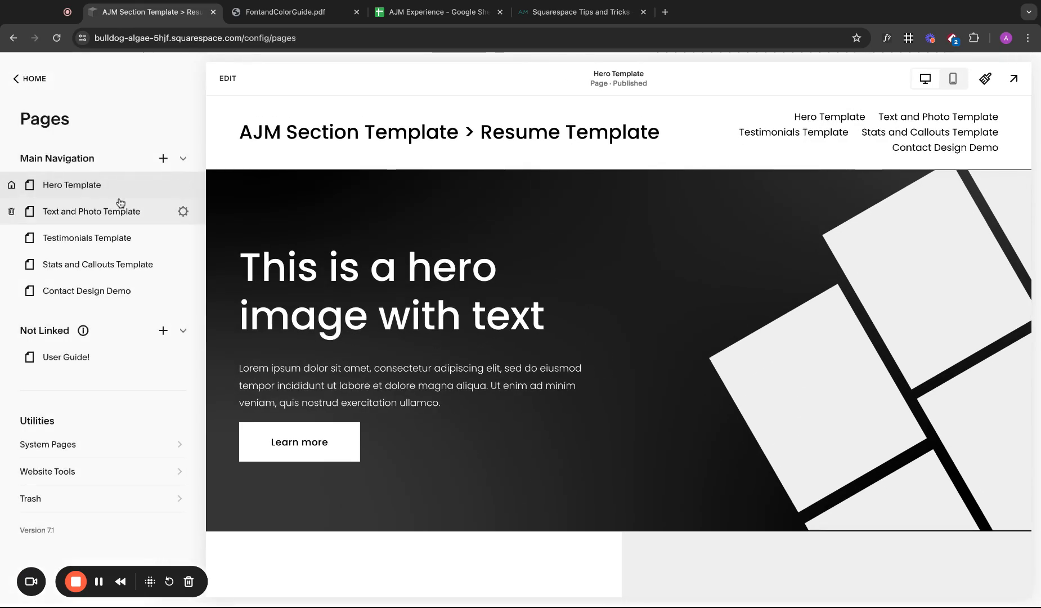
{"action": "scroll", "coordinate": [349, 259], "scroll_direction": "down", "scroll_amount": 20}
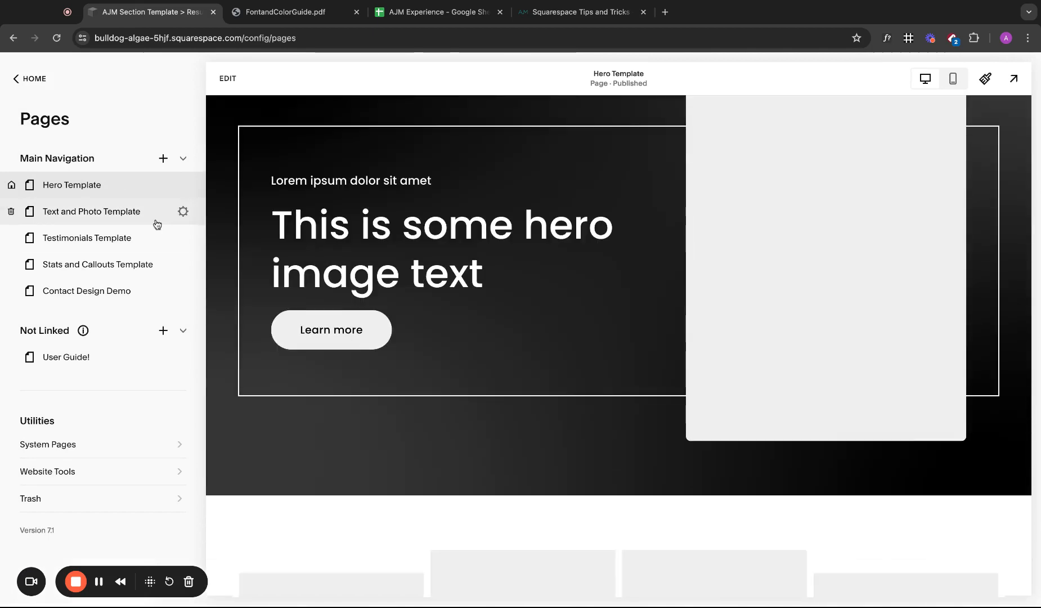
{"action": "scroll", "coordinate": [407, 295], "scroll_direction": "up", "scroll_amount": 20}
{"action": "scroll", "coordinate": [405, 295], "scroll_direction": "down", "scroll_amount": 5}
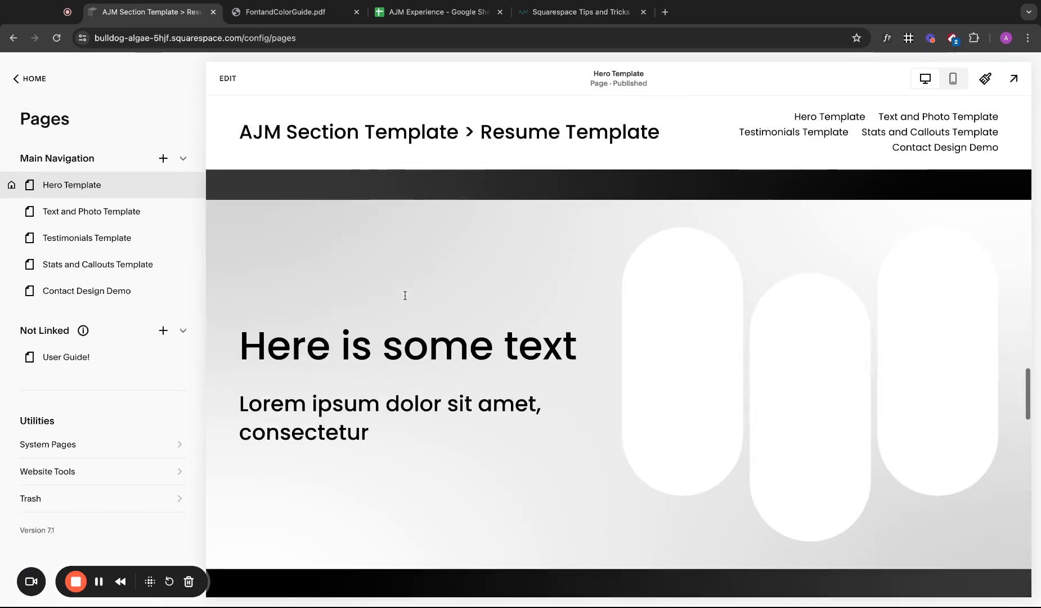
- Look through the sections on the Text and Photo, Testimonials, and Stats and Callouts template pages
{"action": "left_click", "coordinate": [140, 219]}
{"action": "scroll", "coordinate": [373, 330], "scroll_direction": "down", "scroll_amount": 15}
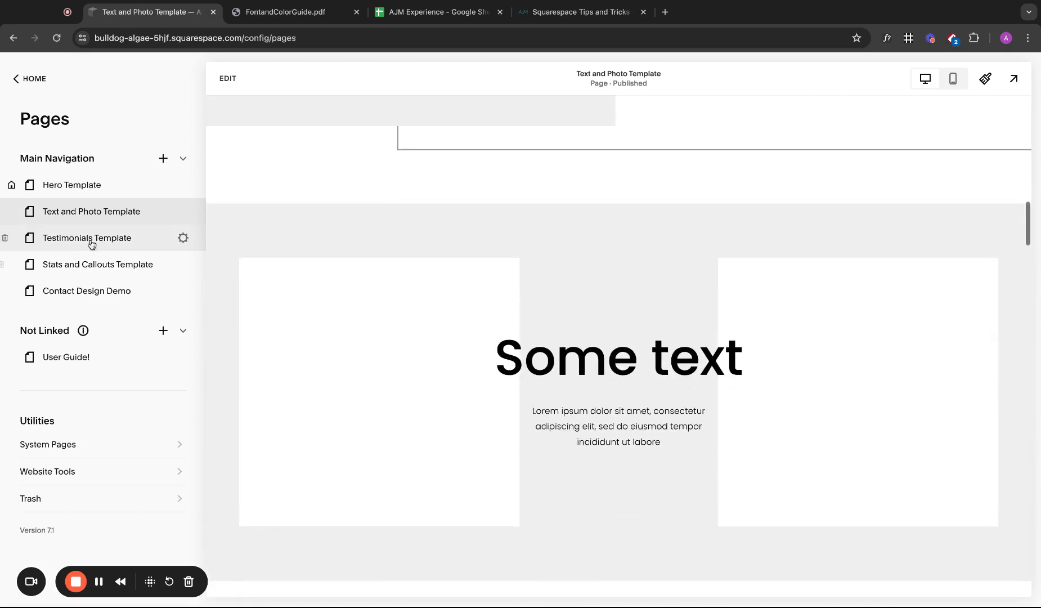
{"action": "left_click", "coordinate": [91, 242]}
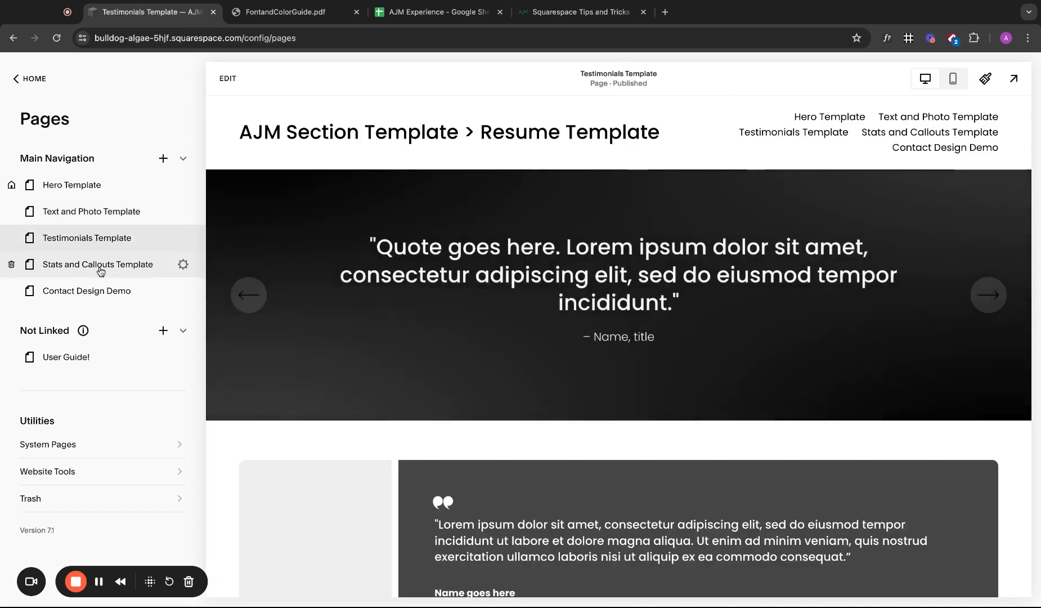
{"action": "left_click", "coordinate": [100, 267]}
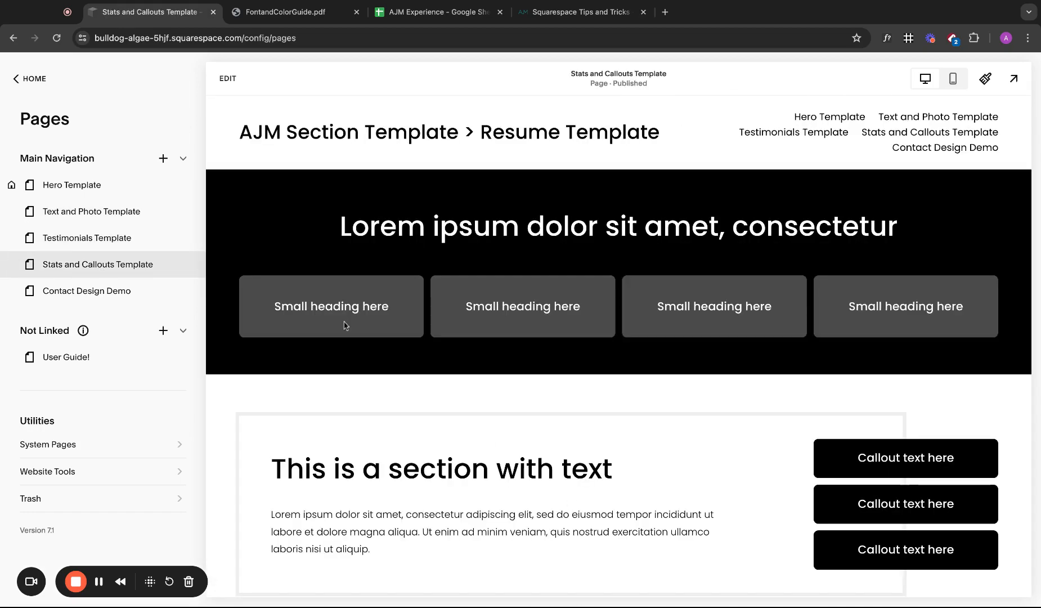
{"action": "scroll", "coordinate": [344, 323], "scroll_direction": "down", "scroll_amount": 10}
{"action": "scroll", "coordinate": [344, 324], "scroll_direction": "down", "scroll_amount": 10}
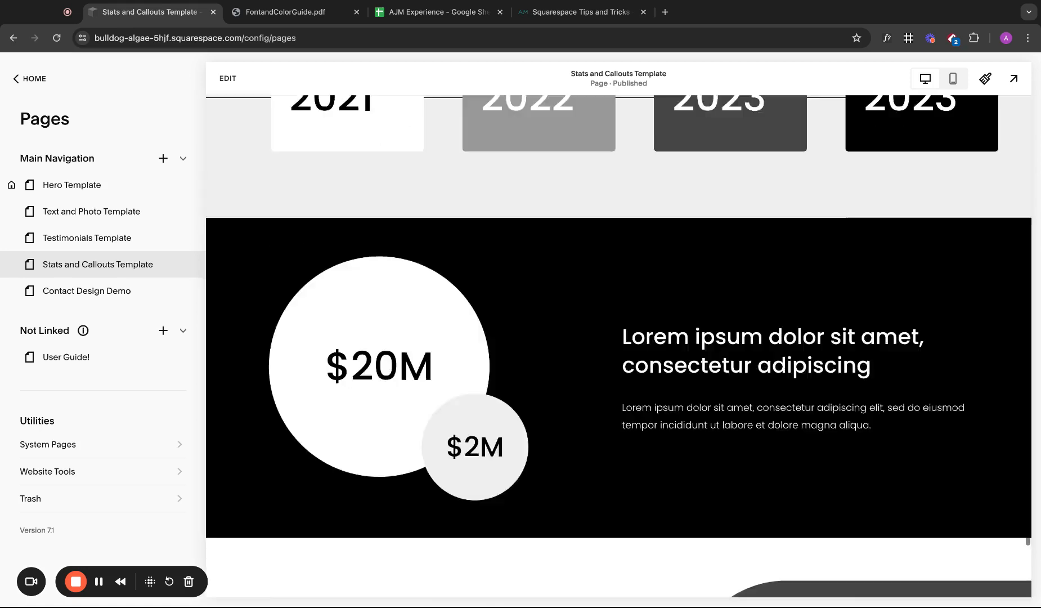
{"action": "scroll", "coordinate": [344, 325], "scroll_direction": "up", "scroll_amount": 15}
{"action": "scroll", "coordinate": [344, 325], "scroll_direction": "up", "scroll_amount": 3}
- Move all five template pages, including Contact Design Demo, out of the Main Navigation into Not Linked
{"action": "scroll", "coordinate": [130, 305], "scroll_direction": "down", "scroll_amount": 1}
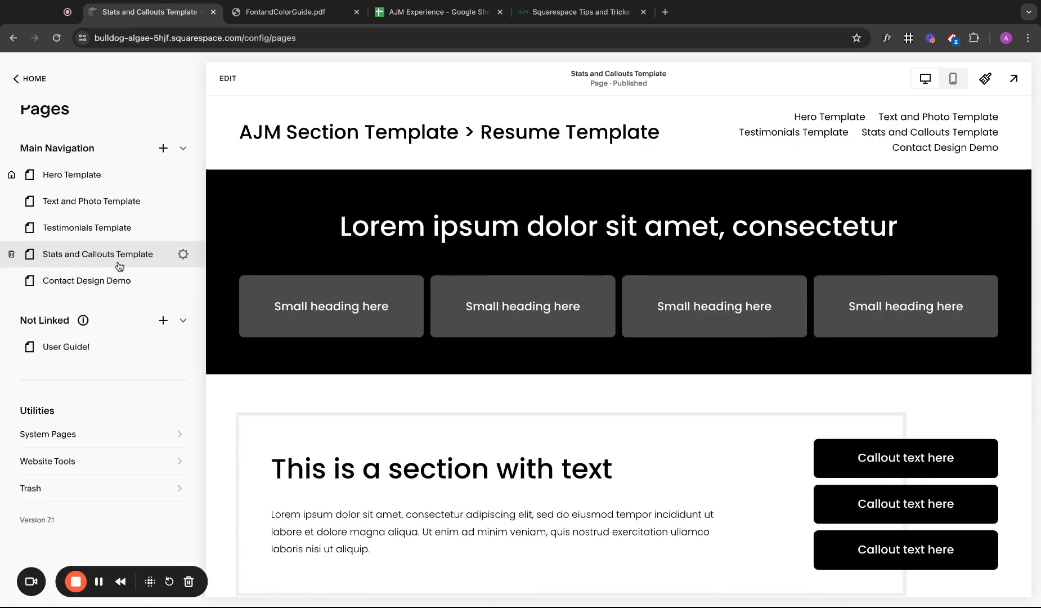
{"action": "left_click_drag", "start_coordinate": [115, 277], "coordinate": [105, 293]}
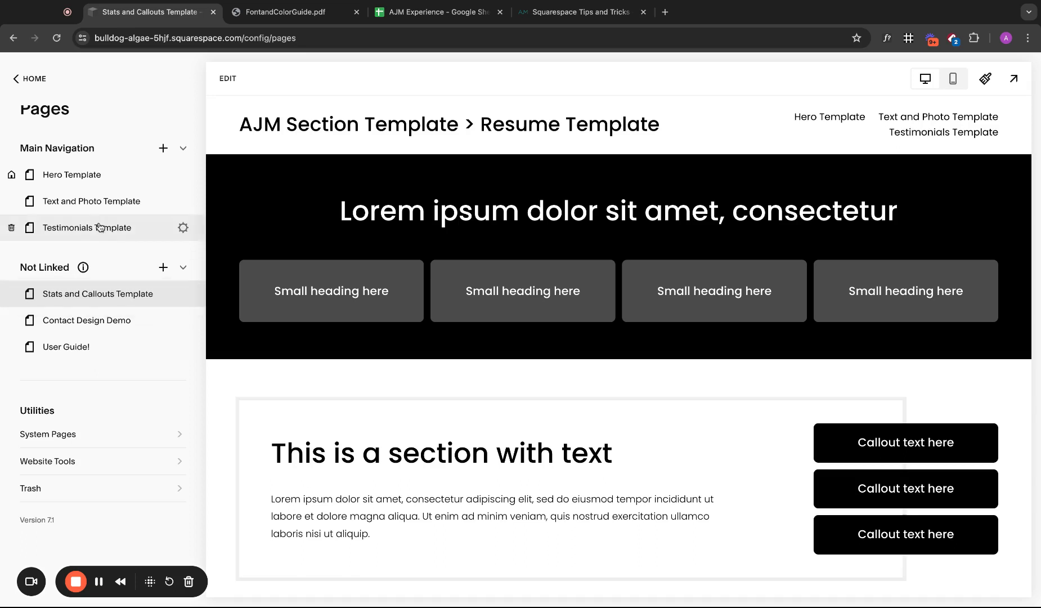
{"action": "left_click_drag", "start_coordinate": [100, 227], "coordinate": [101, 293]}
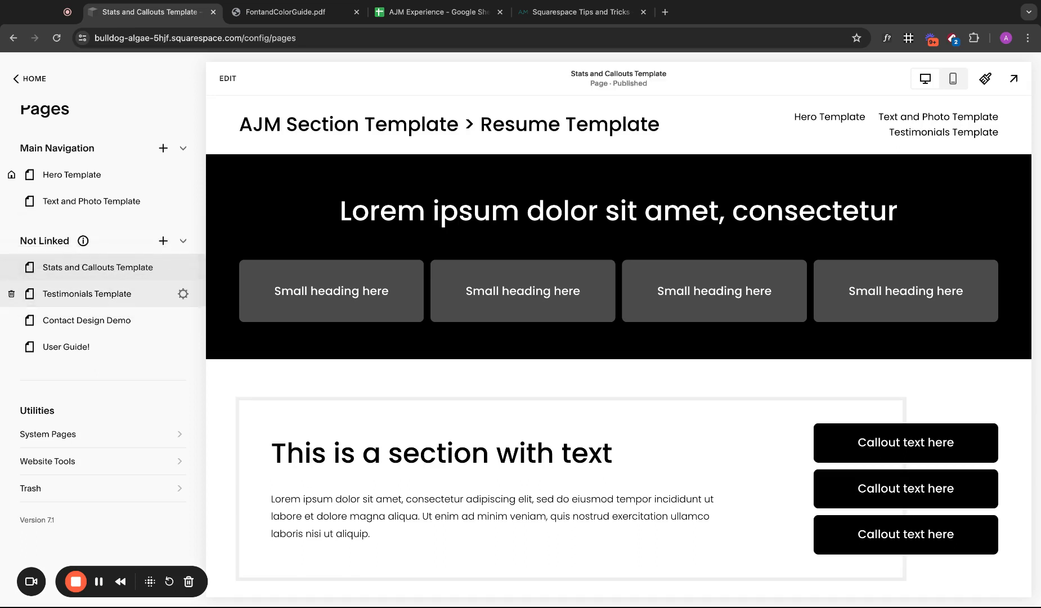
{"action": "left_click_drag", "start_coordinate": [67, 203], "coordinate": [101, 208]}
{"action": "left_click_drag", "start_coordinate": [100, 176], "coordinate": [98, 364]}
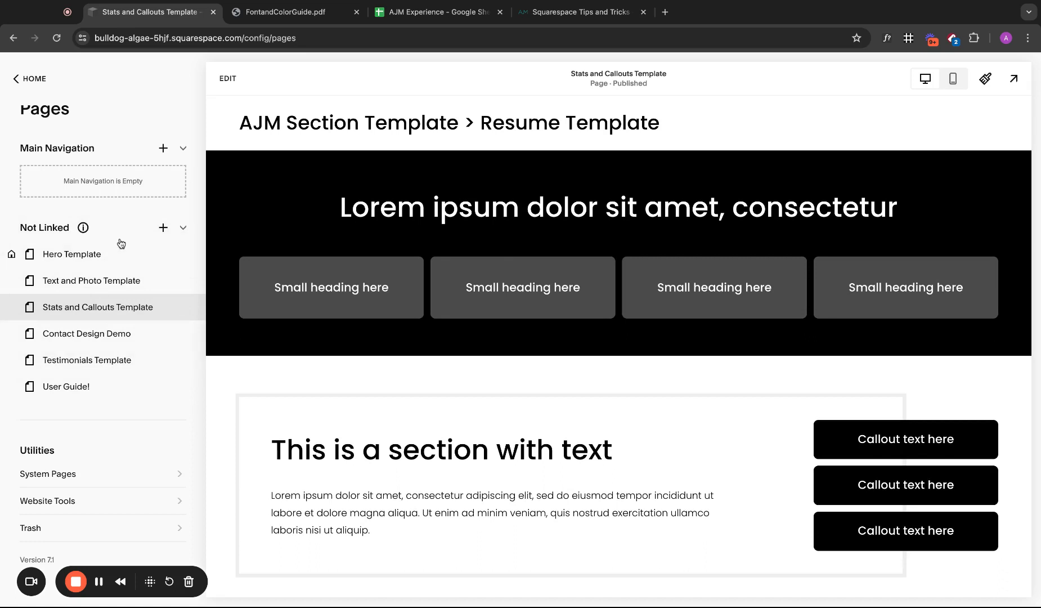
- Add a new blank page named Resume to the Main Navigation
{"action": "scroll", "coordinate": [130, 214], "scroll_direction": "up", "scroll_amount": 1}
{"action": "left_click", "coordinate": [163, 158]}
{"action": "left_click", "coordinate": [222, 176]}
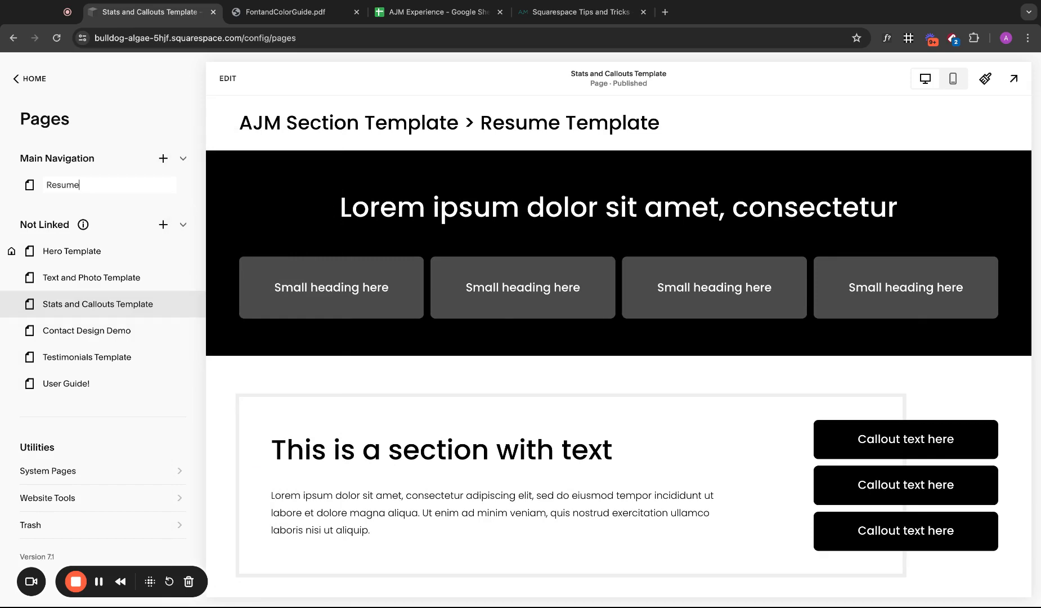
{"action": "key", "text": "Return"}
- Set the Resume page as the site's homepage and close its page settings
{"action": "left_click", "coordinate": [182, 185]}
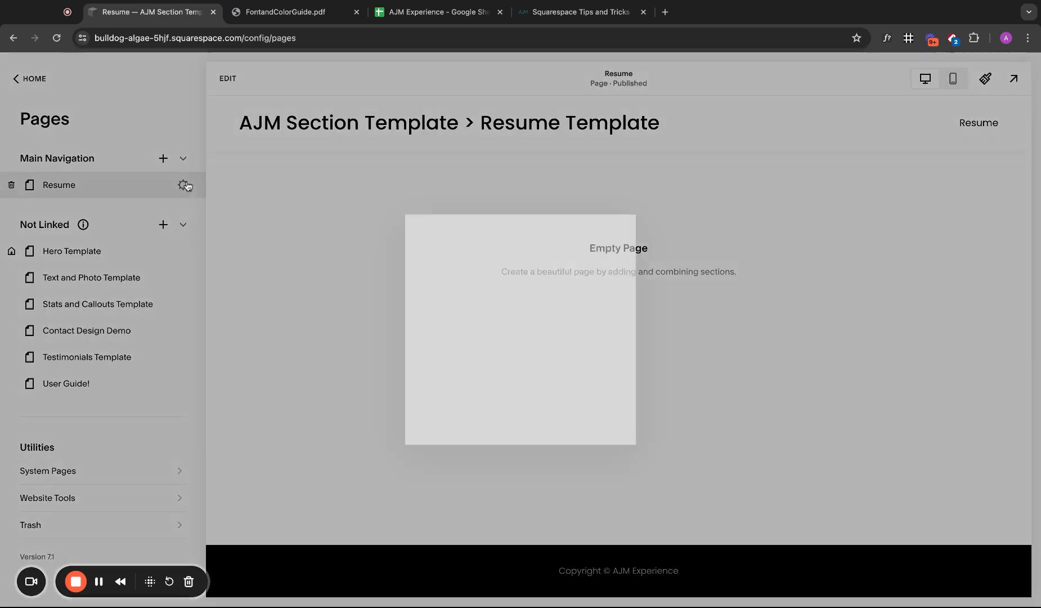
{"action": "left_click", "coordinate": [525, 472]}
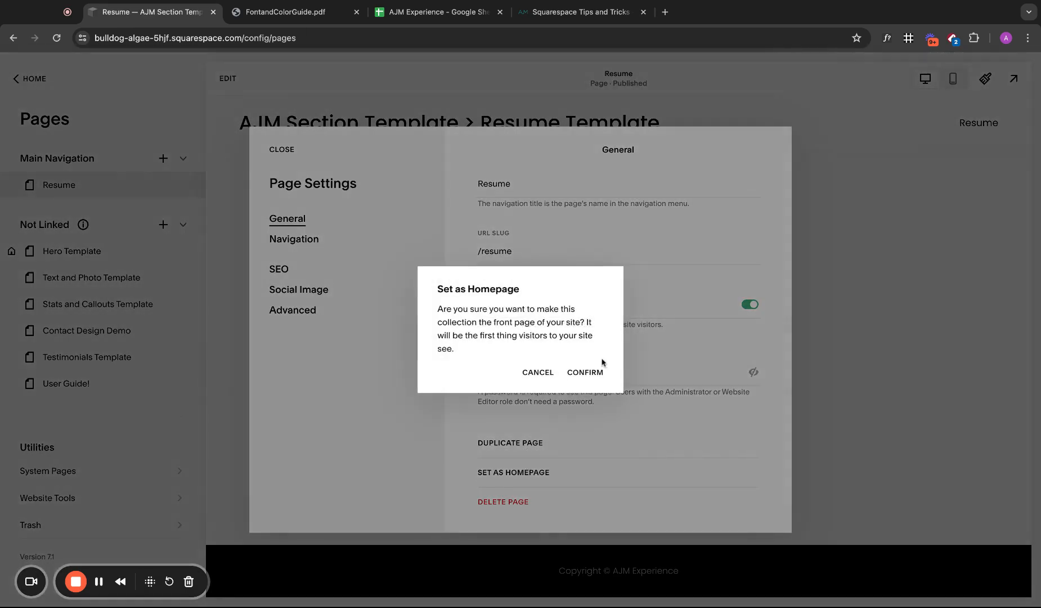
{"action": "left_click", "coordinate": [597, 372]}
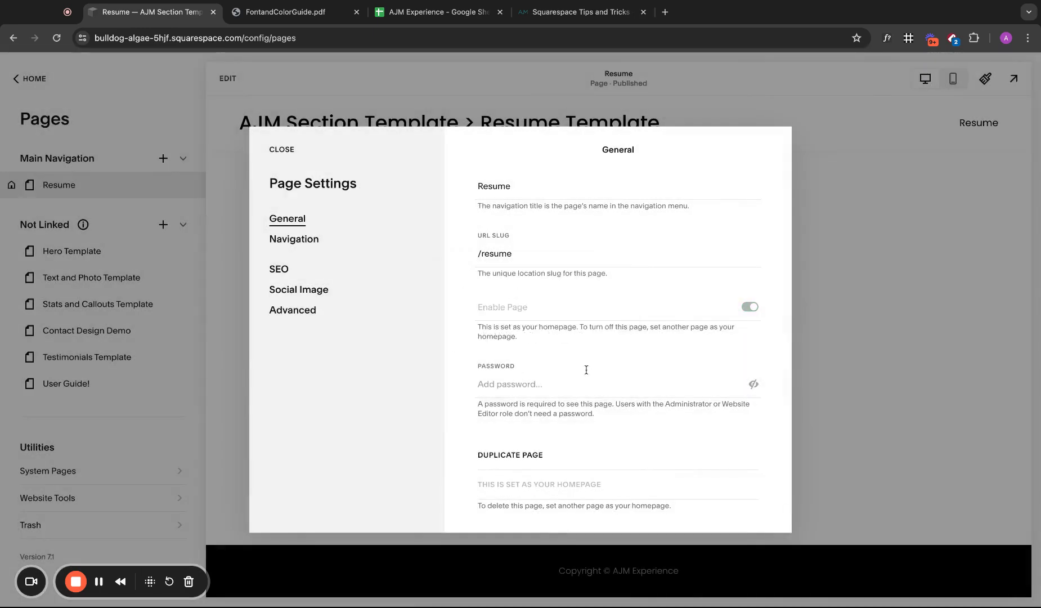
{"action": "left_click", "coordinate": [282, 149]}
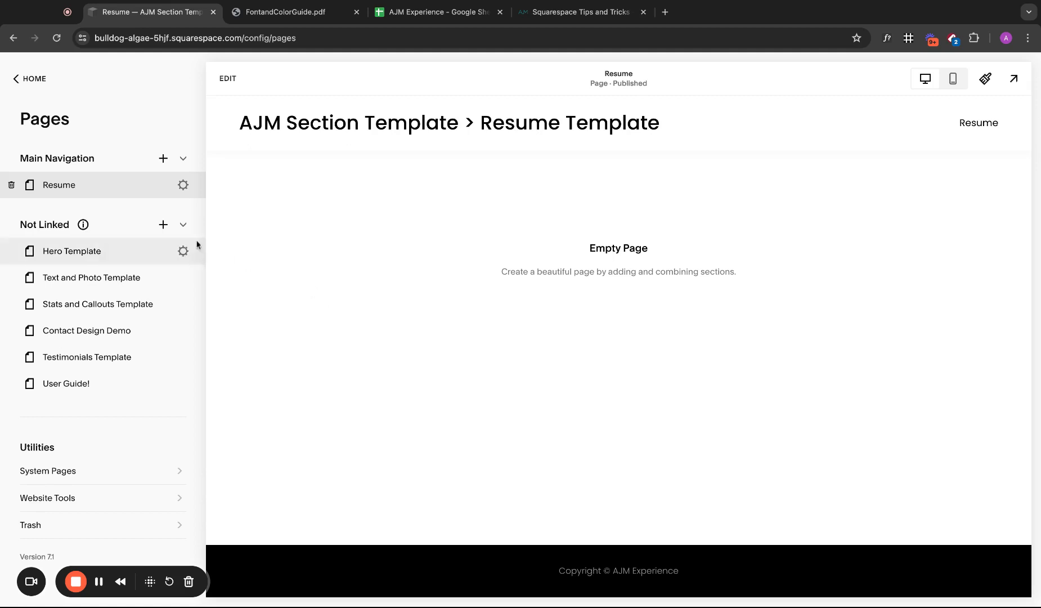
- Look over the Hero Template page under Not Linked and open it for editing
{"action": "left_click", "coordinate": [107, 254]}
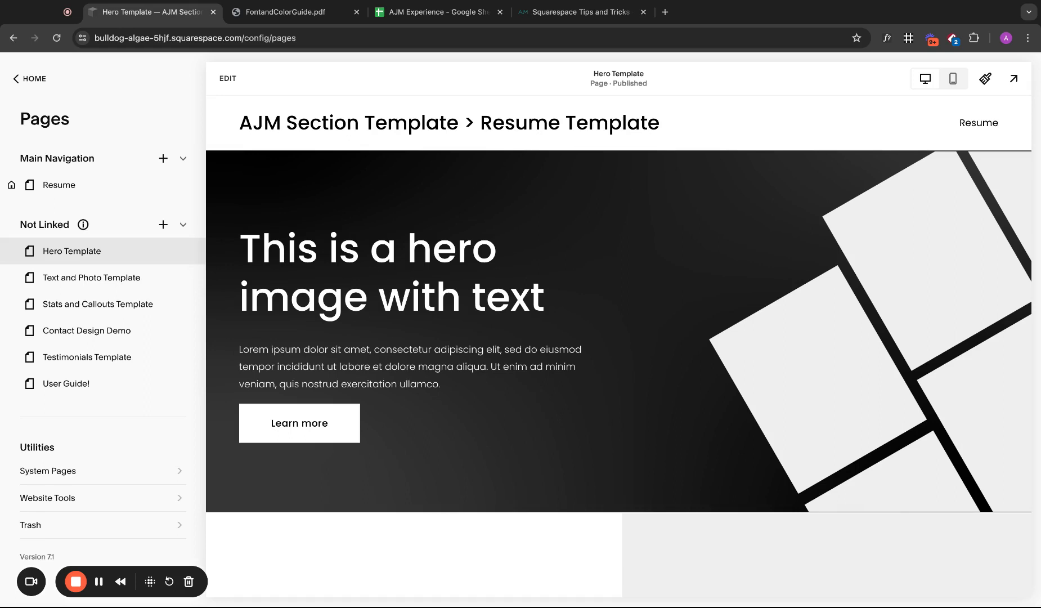
{"action": "scroll", "coordinate": [619, 337], "scroll_direction": "down", "scroll_amount": 7}
{"action": "scroll", "coordinate": [619, 337], "scroll_direction": "up", "scroll_amount": 2}
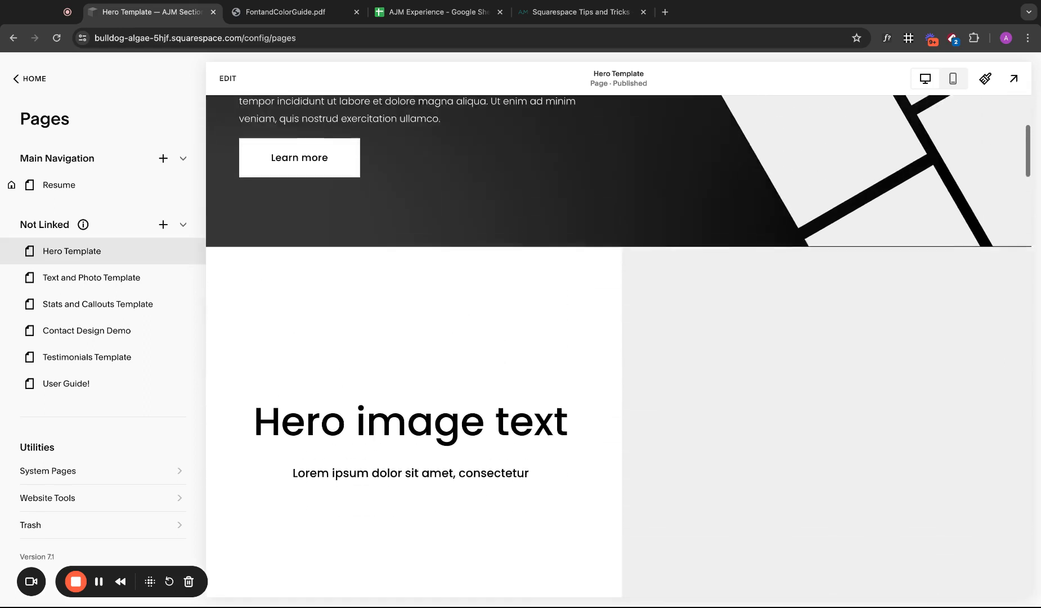
{"action": "scroll", "coordinate": [377, 195], "scroll_direction": "up", "scroll_amount": 5}
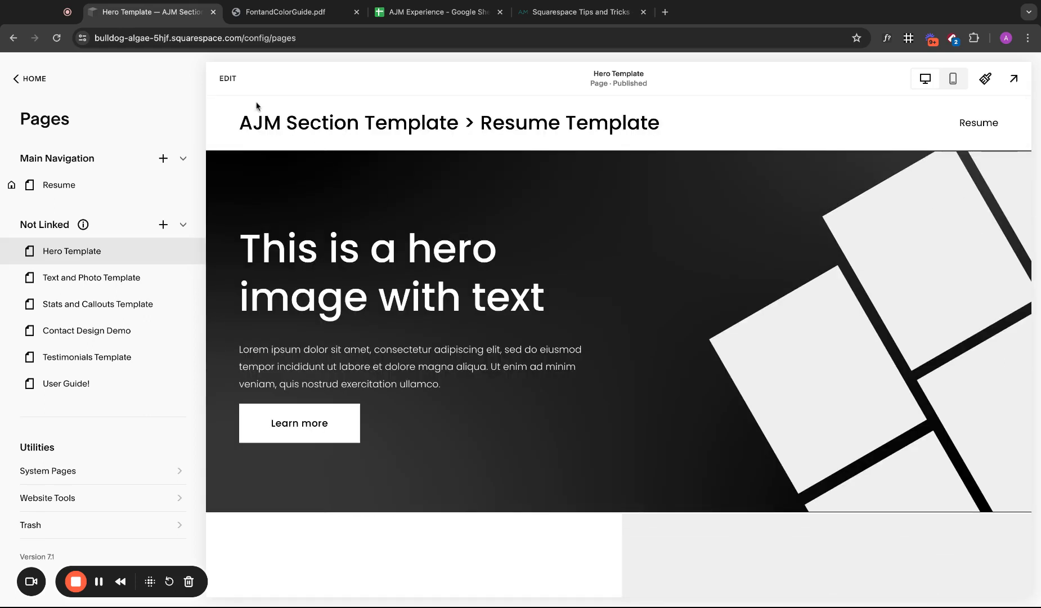
{"action": "left_click", "coordinate": [228, 79]}
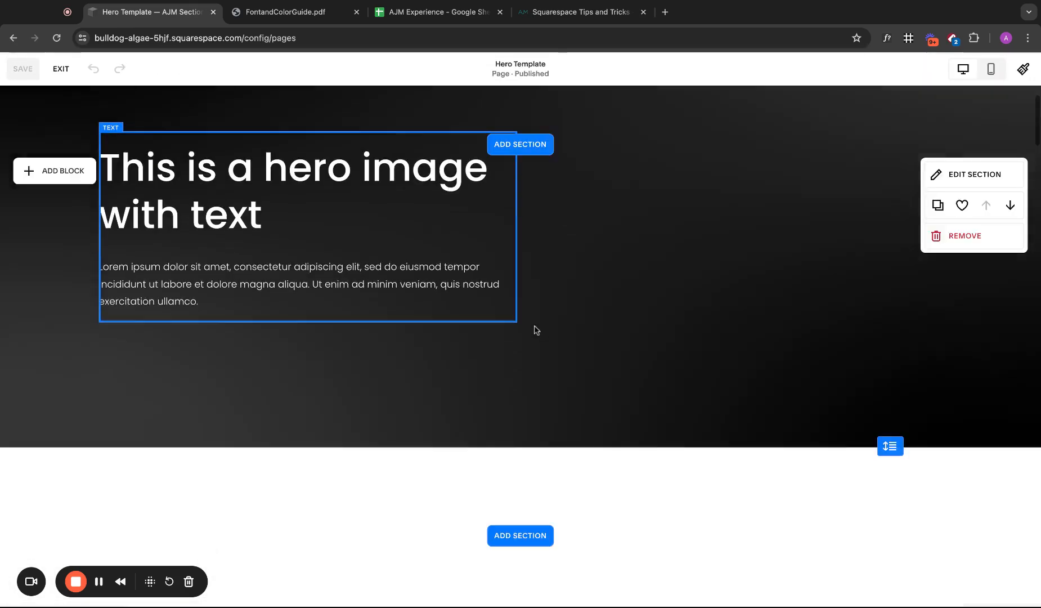
- Add the dark "Here is some text" section with square image placeholders to the saved sections
{"action": "scroll", "coordinate": [535, 328], "scroll_direction": "down", "scroll_amount": 3}
{"action": "scroll", "coordinate": [535, 331], "scroll_direction": "down", "scroll_amount": 9}
{"action": "scroll", "coordinate": [535, 330], "scroll_direction": "up", "scroll_amount": 11}
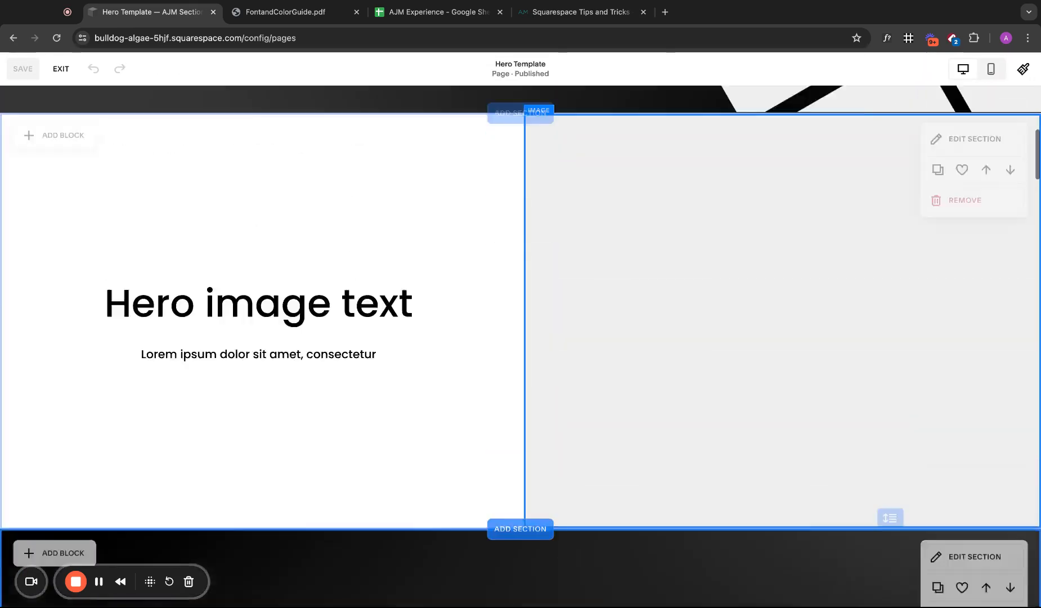
{"action": "scroll", "coordinate": [535, 330], "scroll_direction": "down", "scroll_amount": 9}
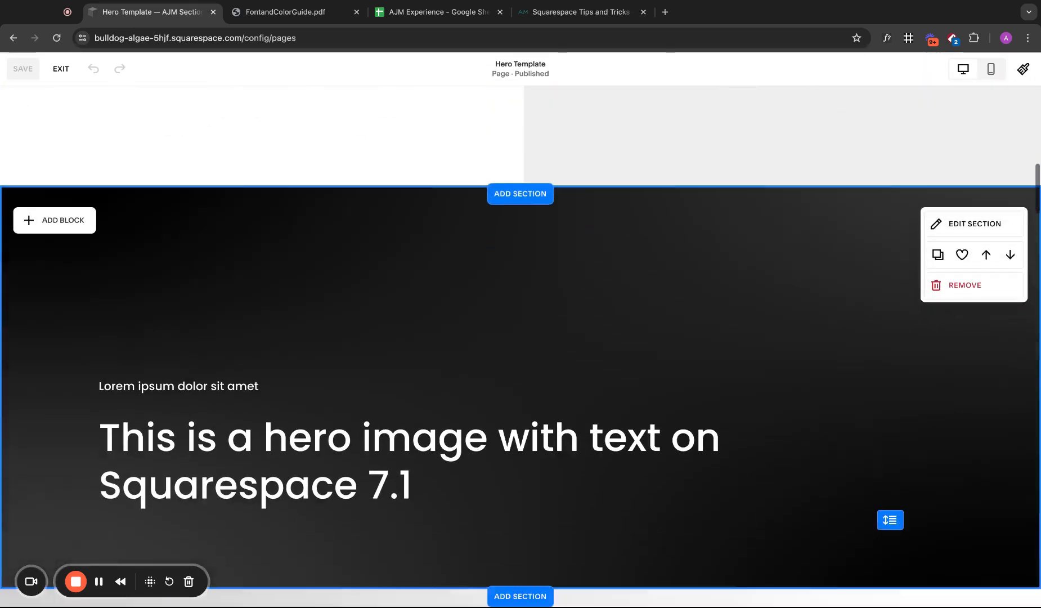
{"action": "scroll", "coordinate": [535, 331], "scroll_direction": "down", "scroll_amount": 10}
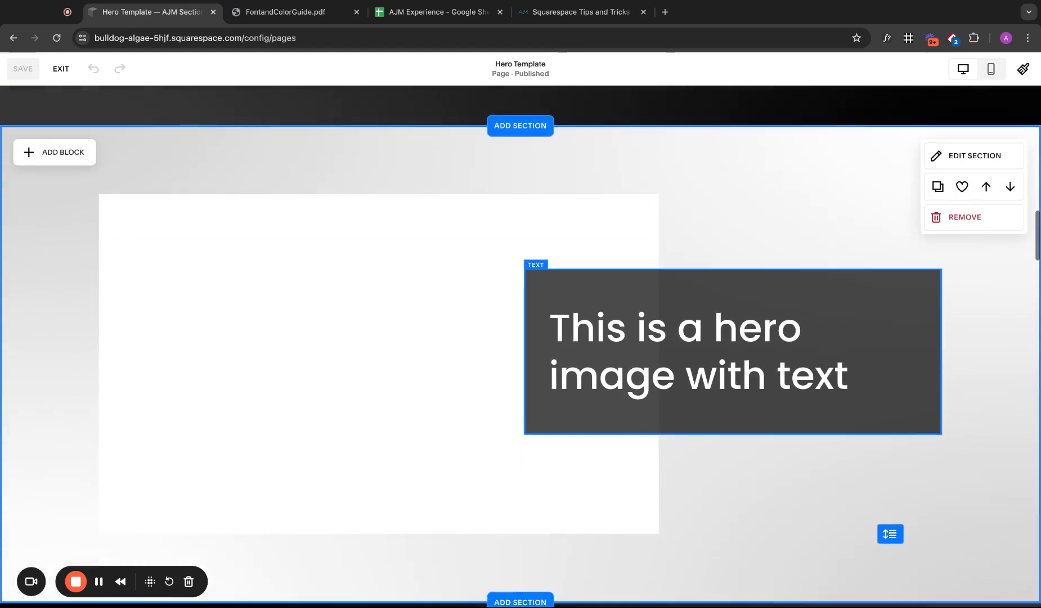
{"action": "scroll", "coordinate": [535, 331], "scroll_direction": "down", "scroll_amount": 10}
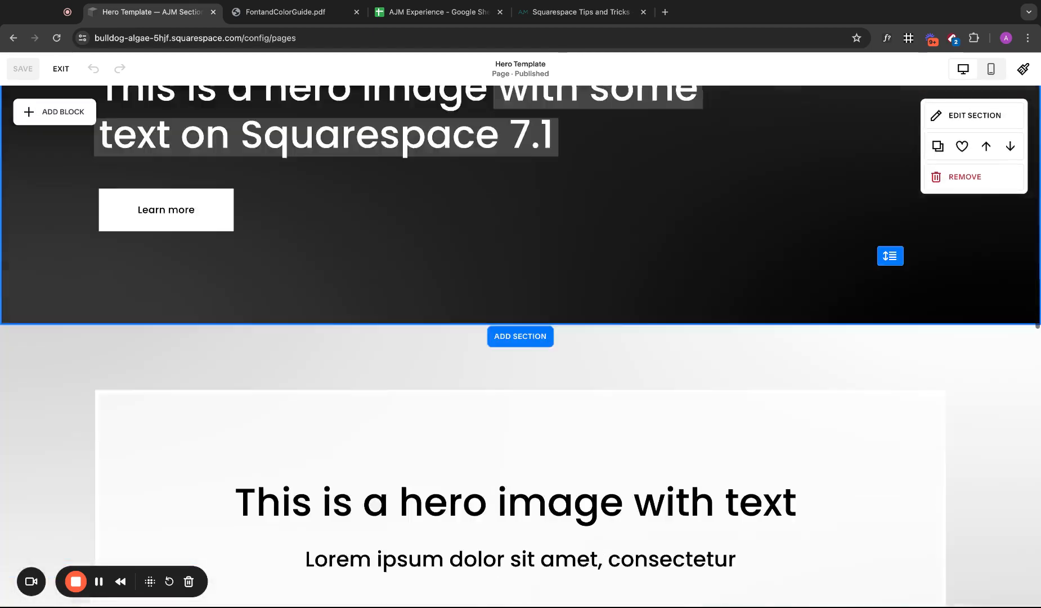
{"action": "scroll", "coordinate": [534, 330], "scroll_direction": "down", "scroll_amount": 6}
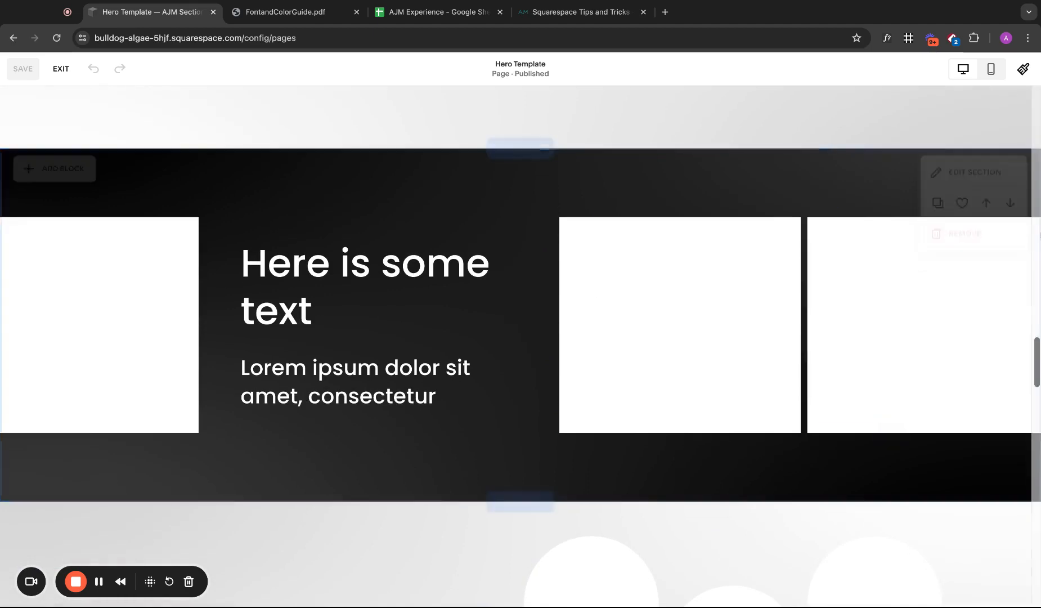
{"action": "left_click", "coordinate": [963, 209]}
- Add the white "Hero" section with the row of staggered tall image placeholders to the saved sections
{"action": "scroll", "coordinate": [709, 277], "scroll_direction": "down", "scroll_amount": 6}
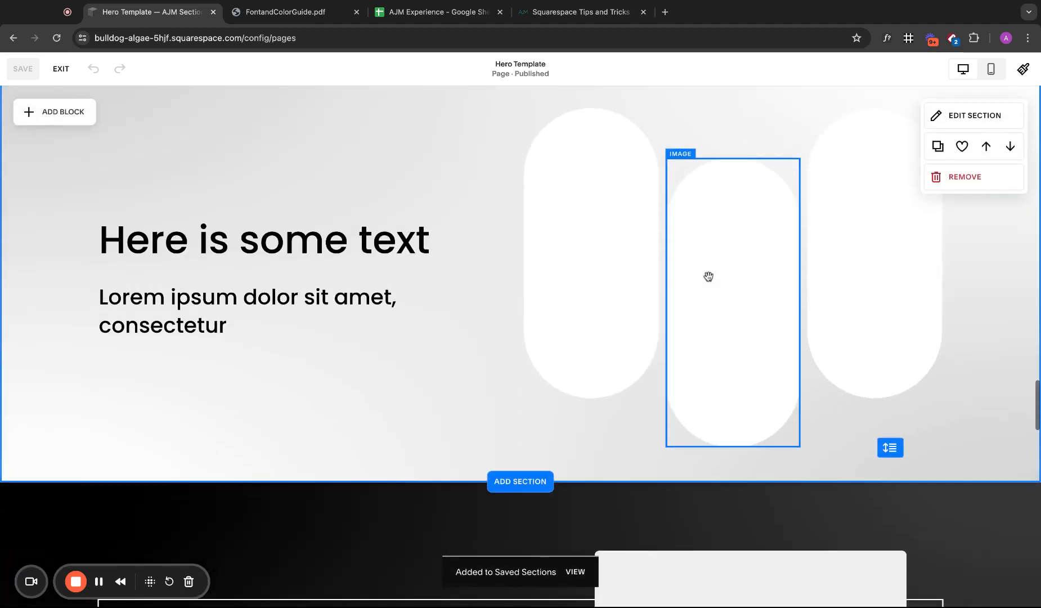
{"action": "scroll", "coordinate": [733, 245], "scroll_direction": "up", "scroll_amount": 5}
{"action": "scroll", "coordinate": [734, 248], "scroll_direction": "down", "scroll_amount": 4}
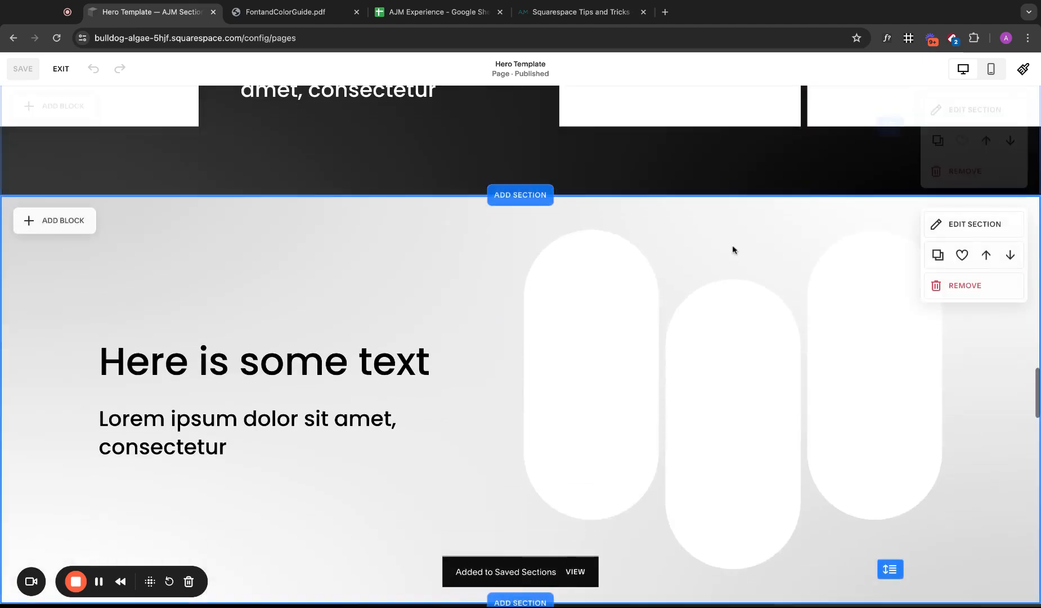
{"action": "scroll", "coordinate": [640, 290], "scroll_direction": "down", "scroll_amount": 2}
{"action": "scroll", "coordinate": [640, 290], "scroll_direction": "down", "scroll_amount": 6}
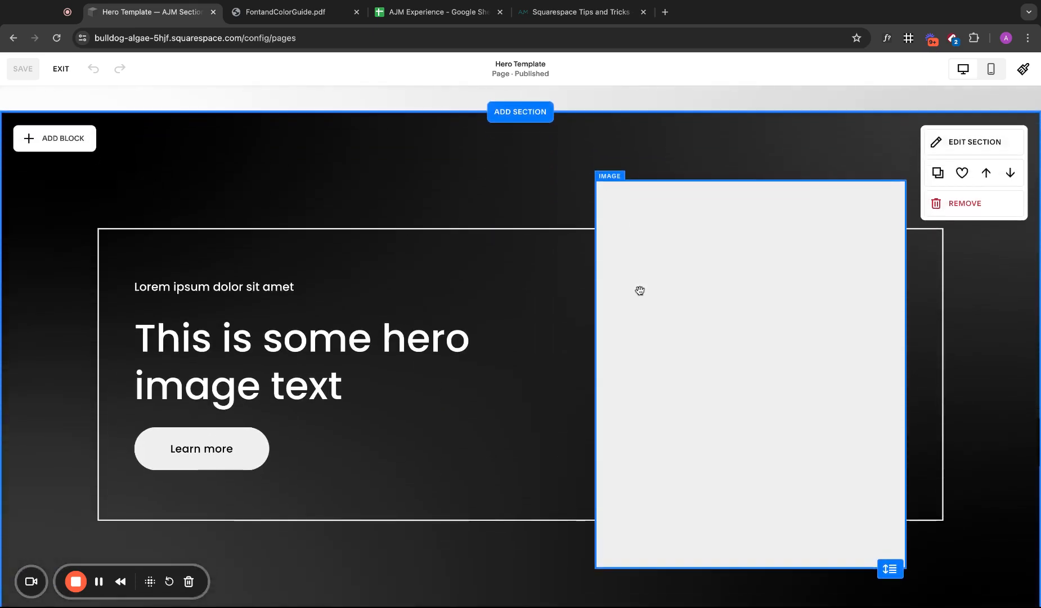
{"action": "scroll", "coordinate": [720, 264], "scroll_direction": "down", "scroll_amount": 8}
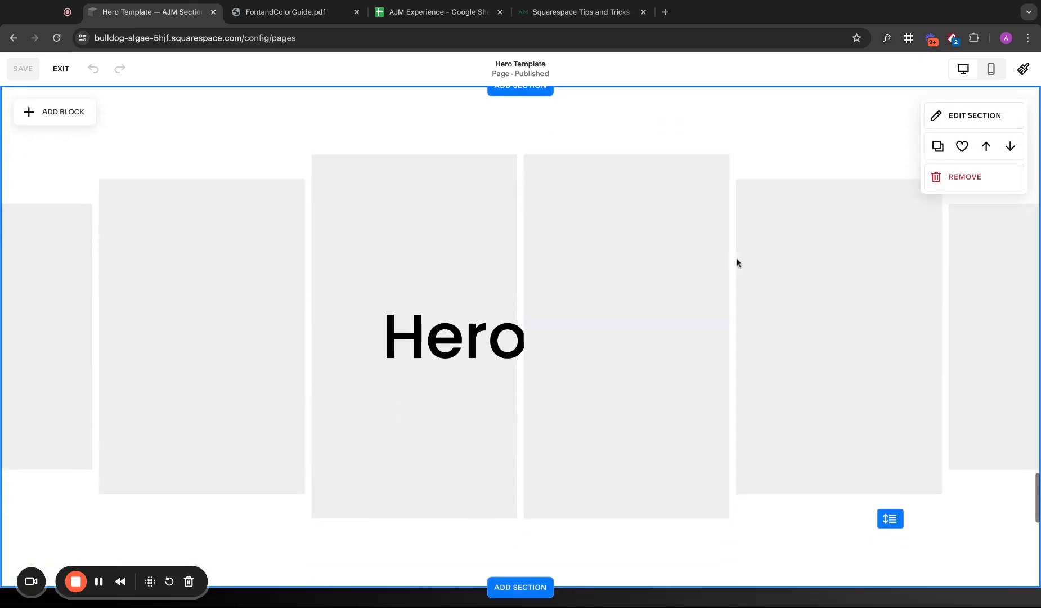
{"action": "left_click", "coordinate": [962, 147]}
{"action": "left_click", "coordinate": [472, 313]}
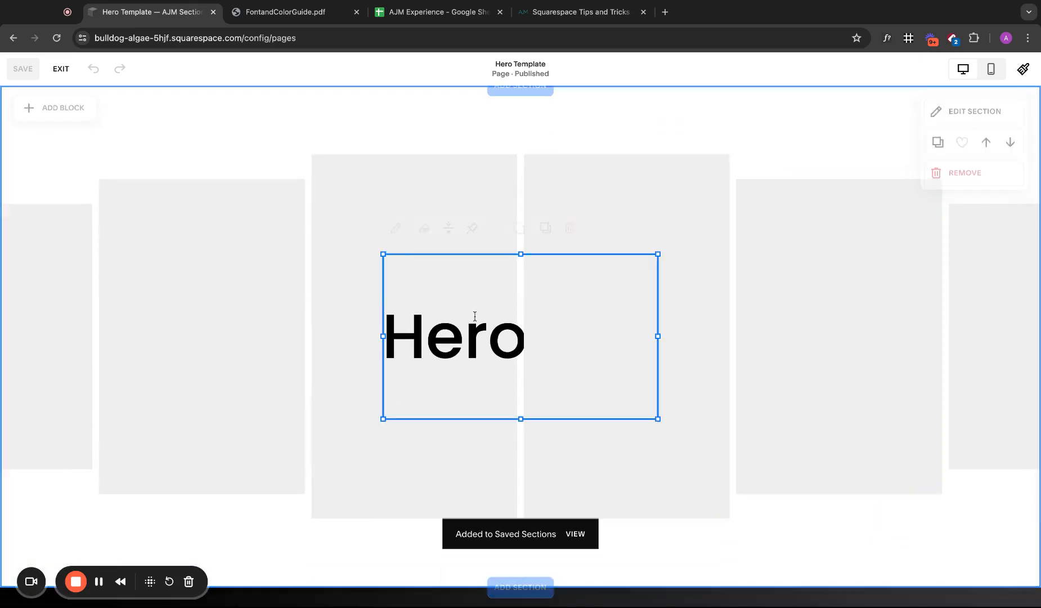
- Add the page's last section, with the "Lorem ipsum dolor sit amet, consectetur" heading beside a gradient image, to the saved sections
{"action": "scroll", "coordinate": [593, 304], "scroll_direction": "down", "scroll_amount": 5}
{"action": "scroll", "coordinate": [593, 304], "scroll_direction": "down", "scroll_amount": 8}
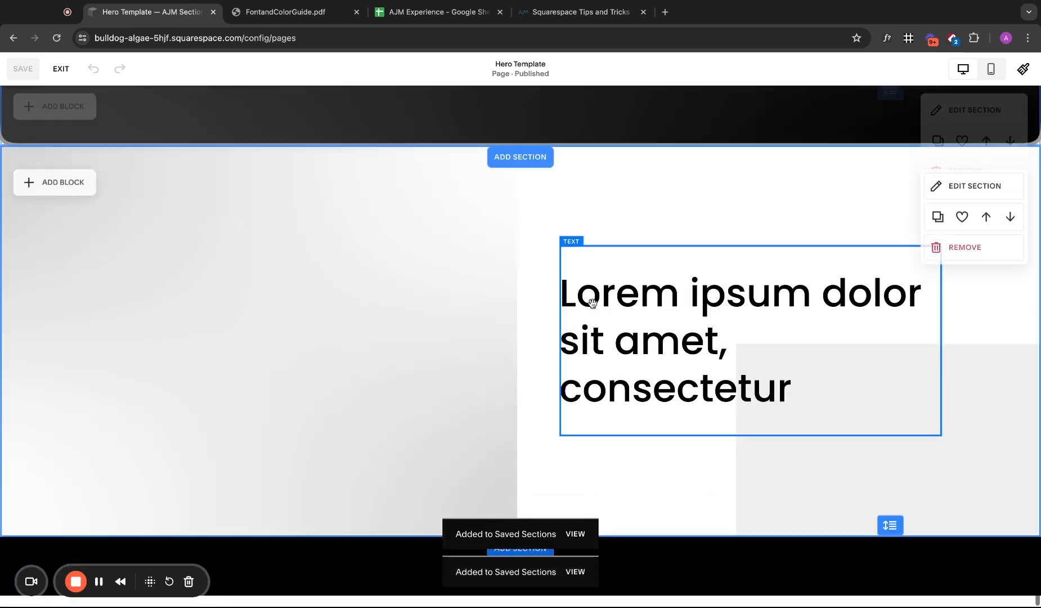
{"action": "left_click", "coordinate": [962, 231]}
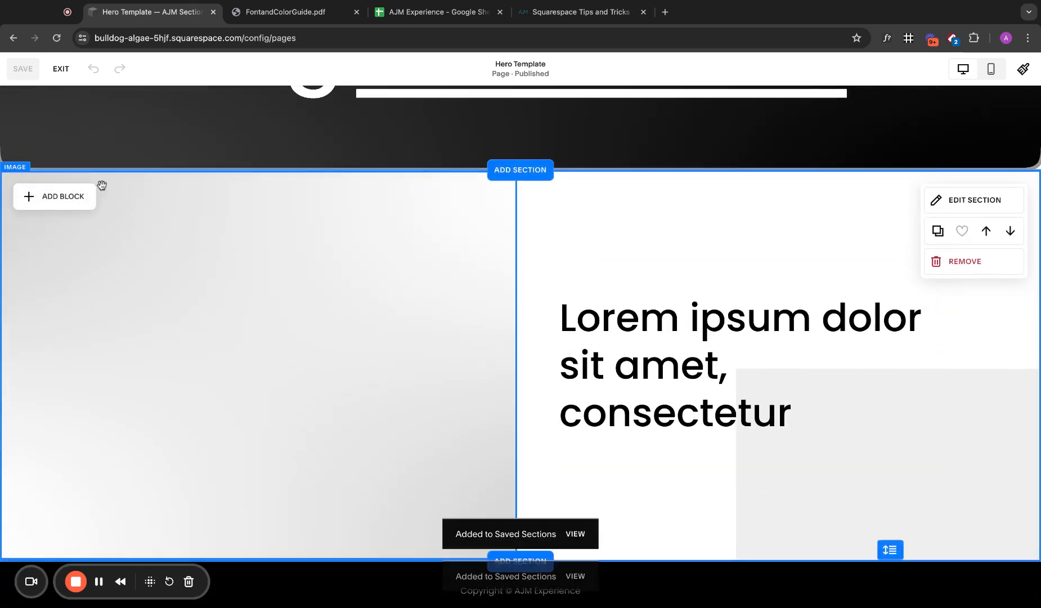
- Leave the Hero Template page and open the Text and Photo Template page for editing
{"action": "left_click", "coordinate": [61, 69]}
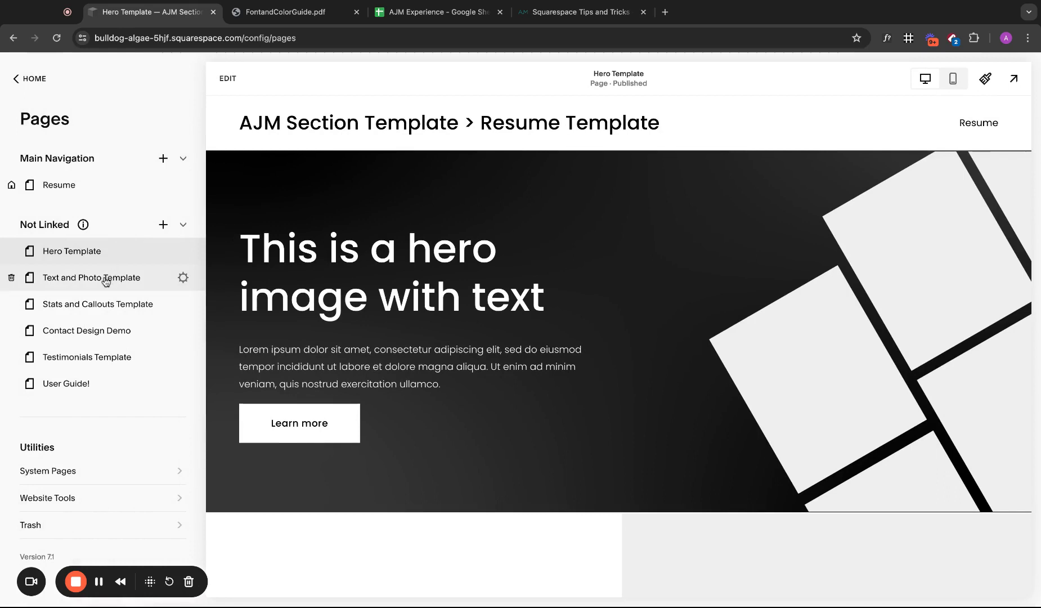
{"action": "left_click", "coordinate": [106, 277]}
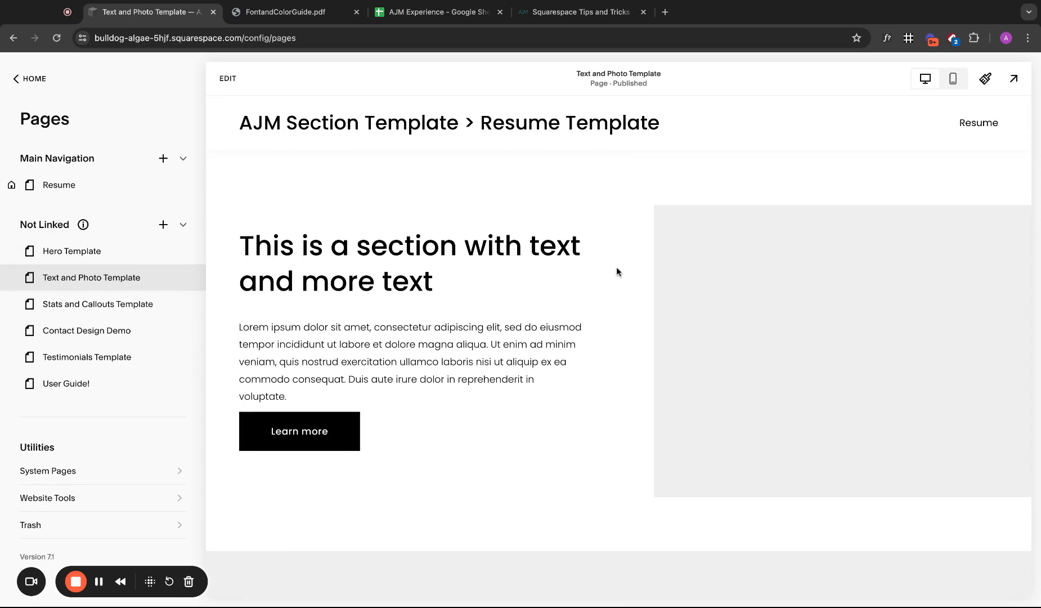
{"action": "left_click", "coordinate": [228, 79]}
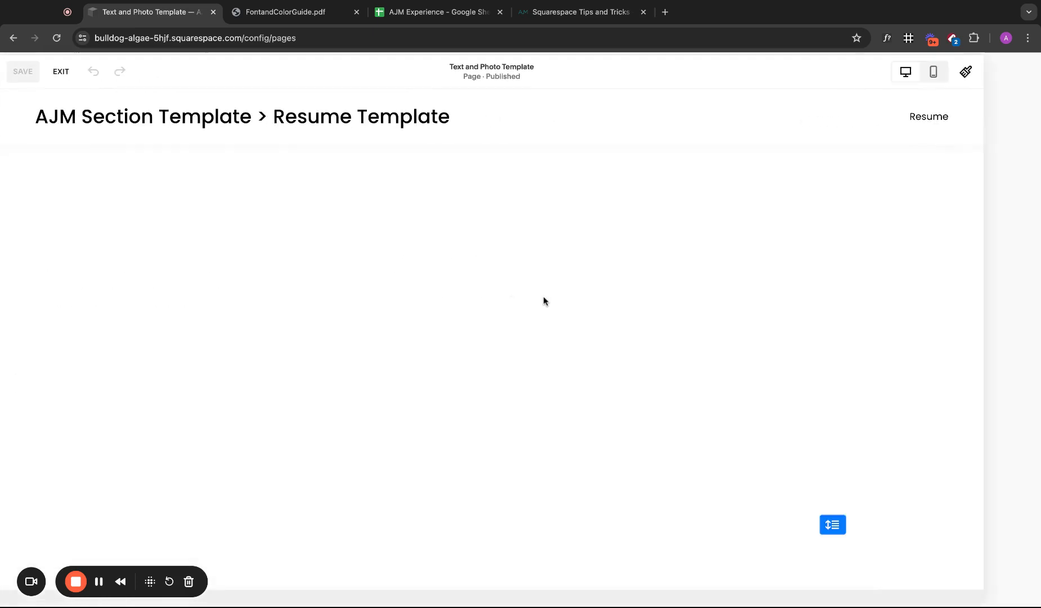
- Add the opening text-and-photo section and the gray section with four "Small heading here" columns to the saved sections
{"action": "scroll", "coordinate": [543, 296], "scroll_direction": "down", "scroll_amount": 2}
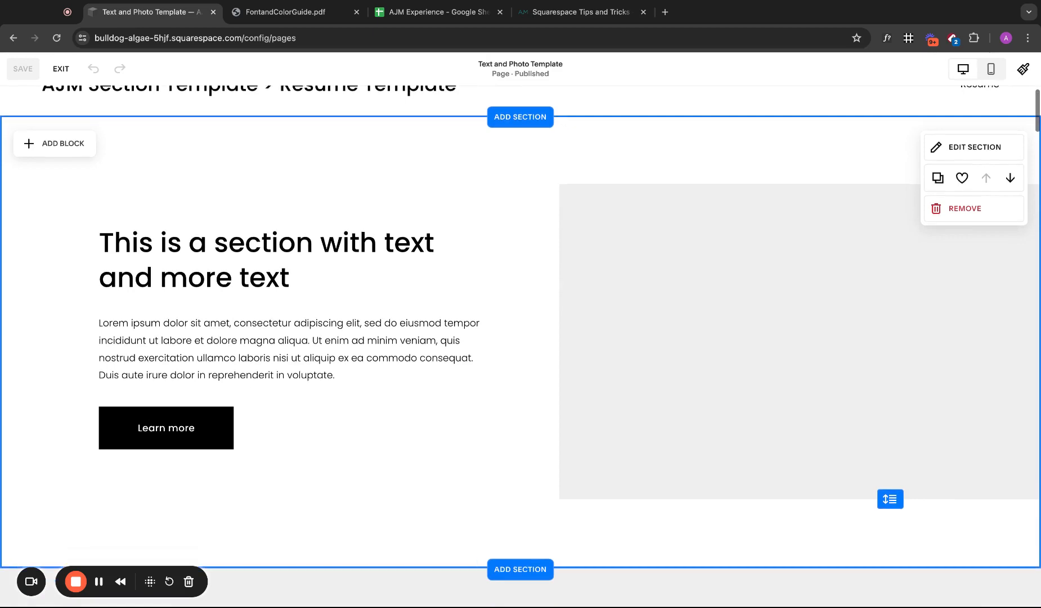
{"action": "left_click", "coordinate": [962, 155]}
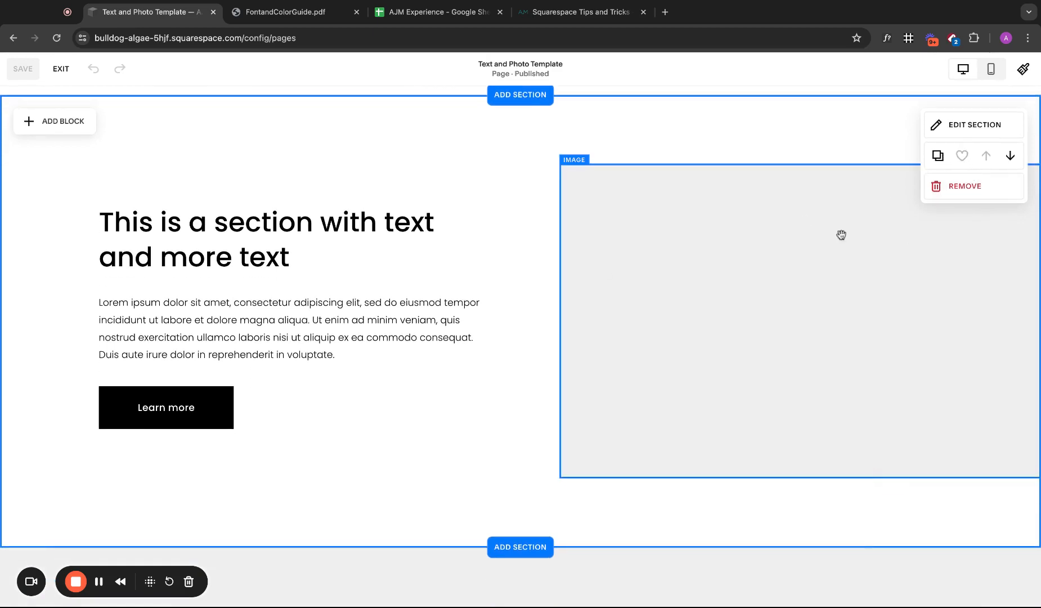
{"action": "scroll", "coordinate": [803, 270], "scroll_direction": "down", "scroll_amount": 8}
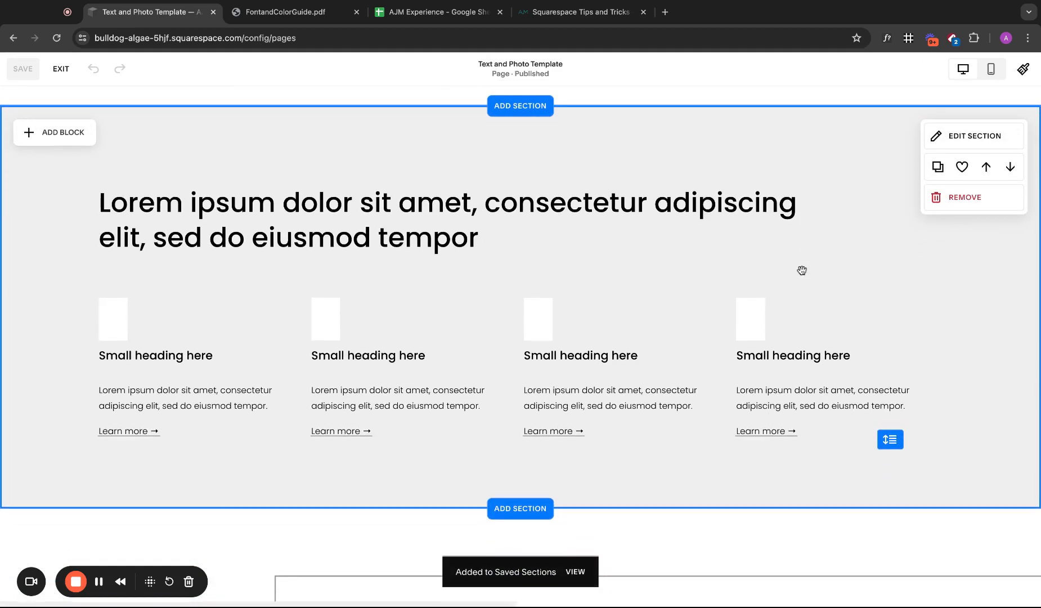
{"action": "scroll", "coordinate": [802, 270], "scroll_direction": "down", "scroll_amount": 1}
- Add the outlined text section, the "Some text" section and the section with three black text cards to the saved sections
{"action": "scroll", "coordinate": [811, 249], "scroll_direction": "down", "scroll_amount": 9}
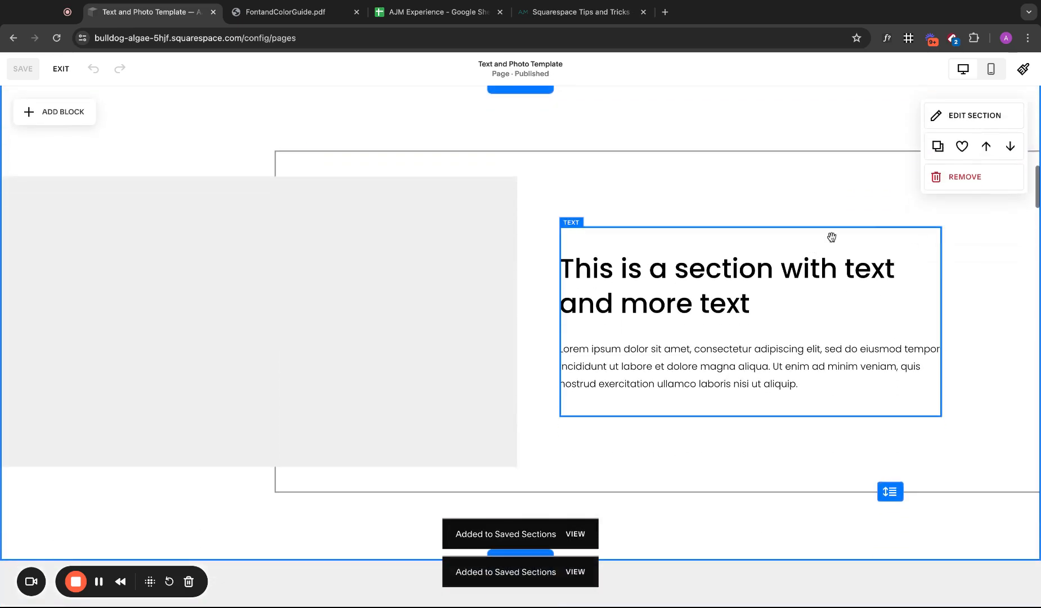
{"action": "scroll", "coordinate": [828, 254], "scroll_direction": "down", "scroll_amount": 8}
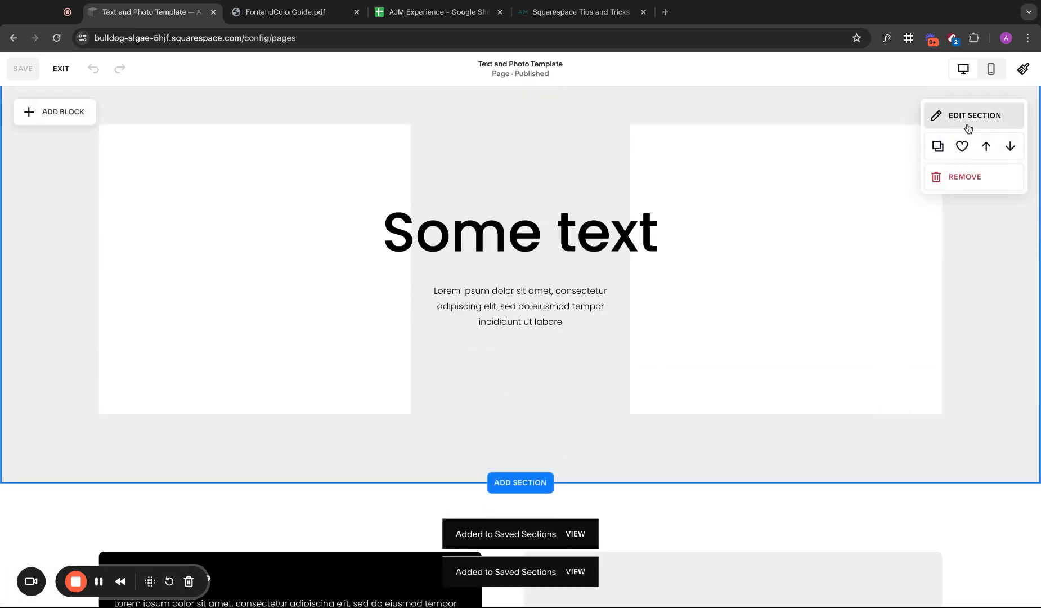
{"action": "scroll", "coordinate": [839, 201], "scroll_direction": "down", "scroll_amount": 8}
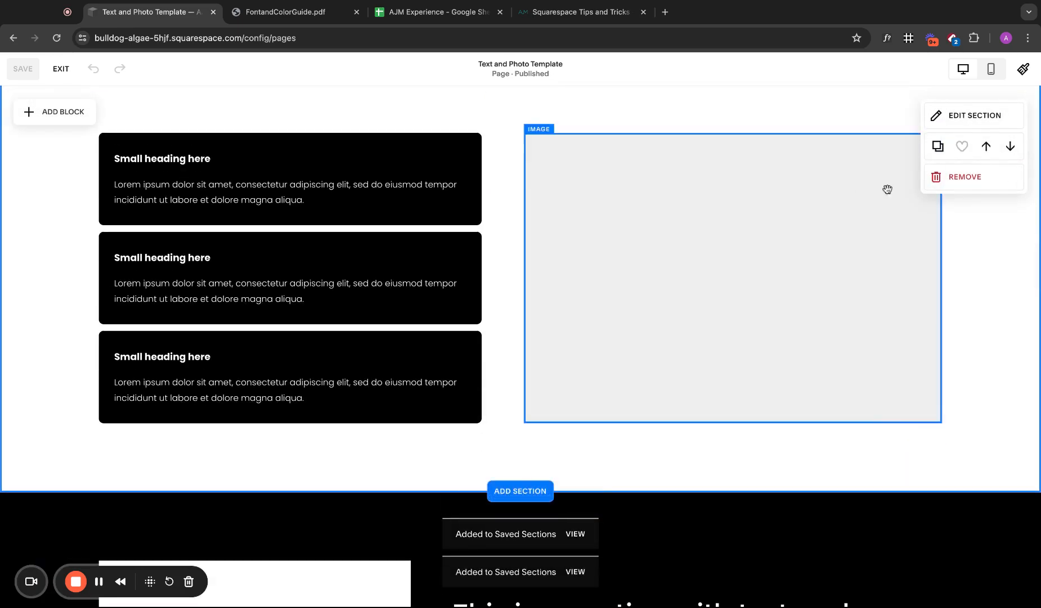
- Add the gray "A section with text and icons" section to the saved sections
{"action": "scroll", "coordinate": [809, 248], "scroll_direction": "down", "scroll_amount": 7}
{"action": "scroll", "coordinate": [812, 274], "scroll_direction": "down", "scroll_amount": 10}
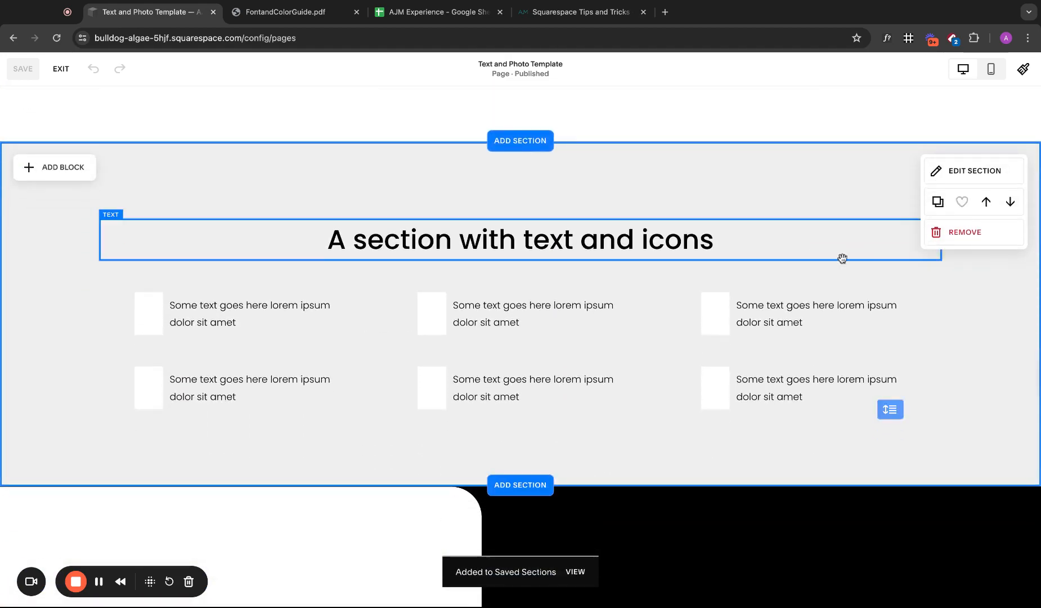
{"action": "scroll", "coordinate": [842, 257], "scroll_direction": "down", "scroll_amount": 10}
{"action": "scroll", "coordinate": [842, 259], "scroll_direction": "up", "scroll_amount": 4}
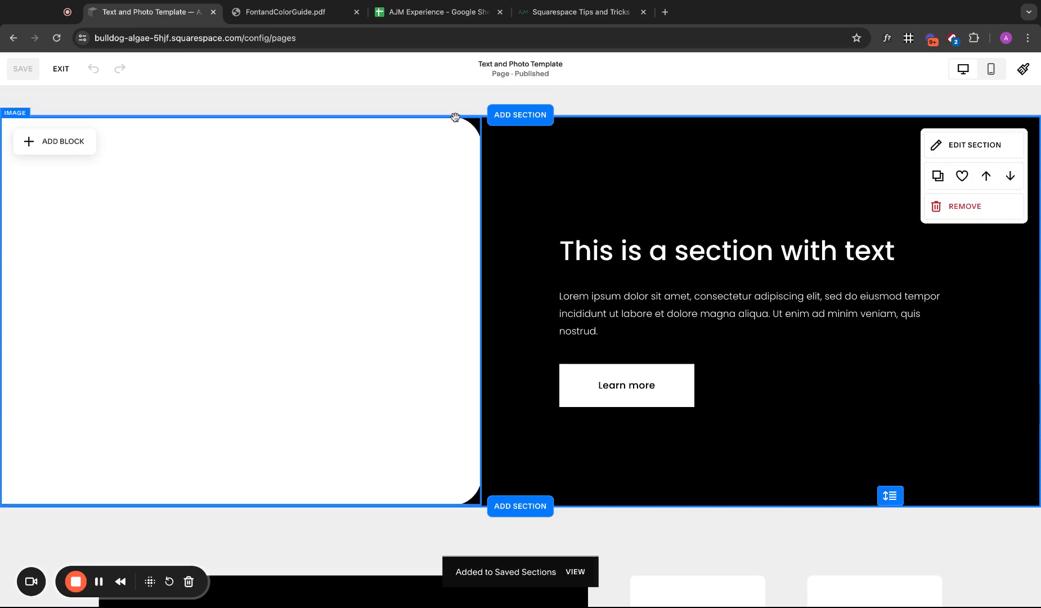
{"action": "scroll", "coordinate": [610, 272], "scroll_direction": "down", "scroll_amount": 1}
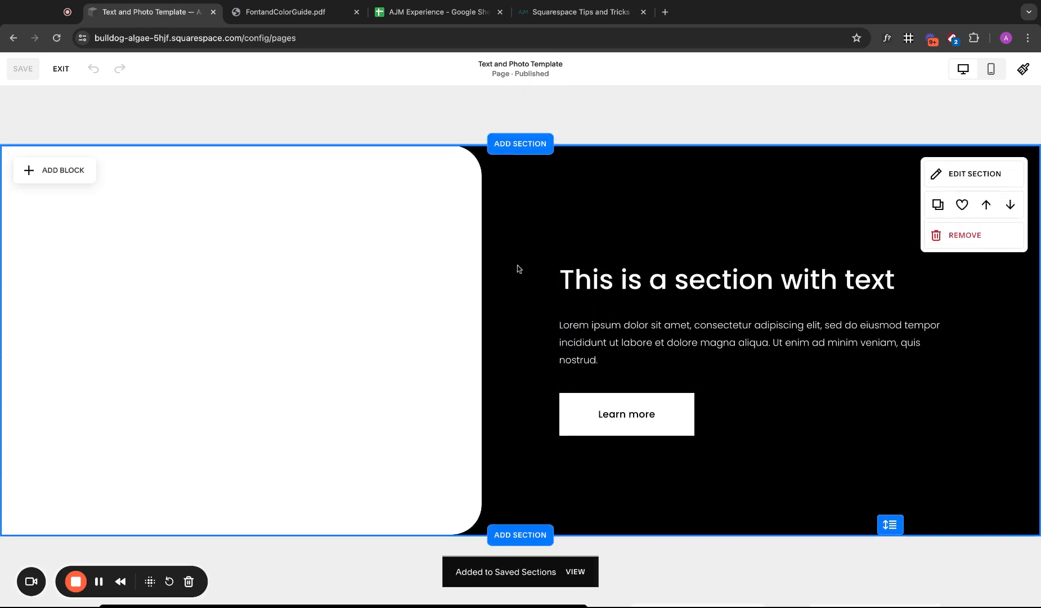
- Add the white section whose heading sits between three tall image placeholders to the saved sections
{"action": "scroll", "coordinate": [517, 266], "scroll_direction": "down", "scroll_amount": 5}
{"action": "scroll", "coordinate": [518, 265], "scroll_direction": "down", "scroll_amount": 2}
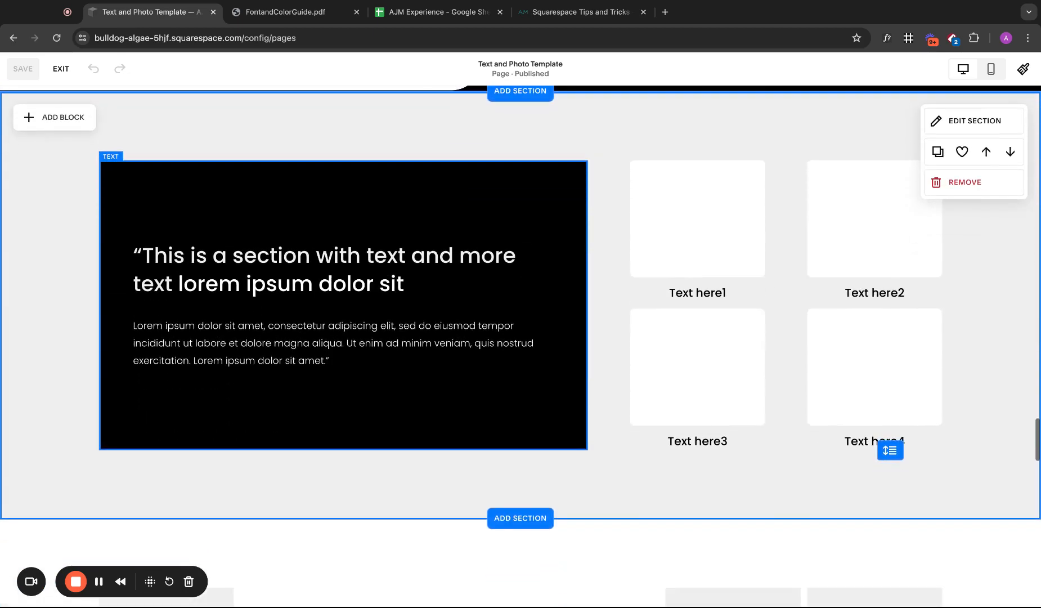
{"action": "scroll", "coordinate": [779, 239], "scroll_direction": "down", "scroll_amount": 8}
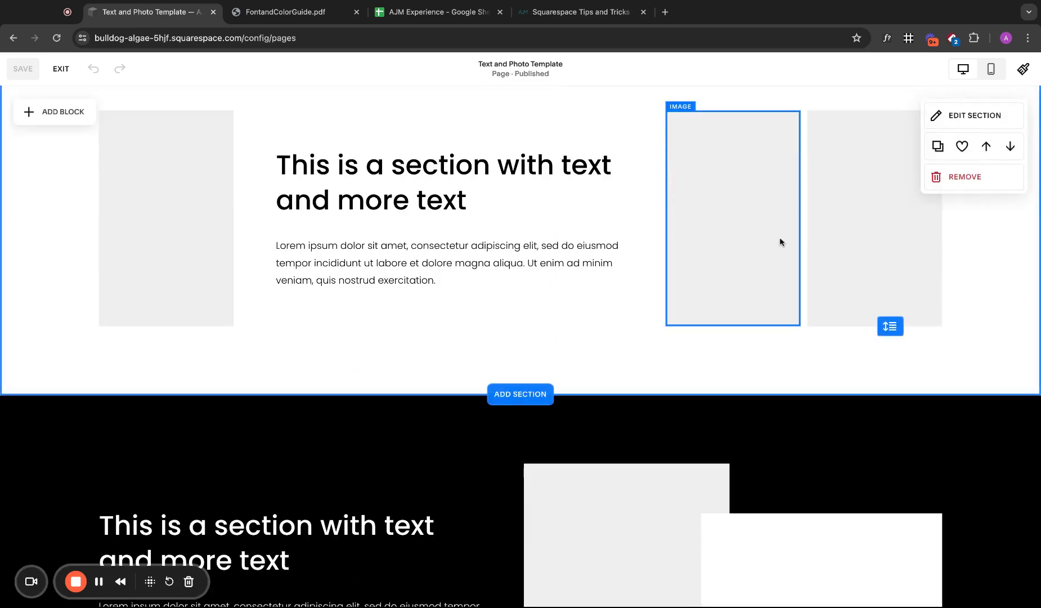
{"action": "scroll", "coordinate": [779, 239], "scroll_direction": "up", "scroll_amount": 1}
{"action": "left_click", "coordinate": [962, 155]}
{"action": "scroll", "coordinate": [746, 274], "scroll_direction": "down", "scroll_amount": 6}
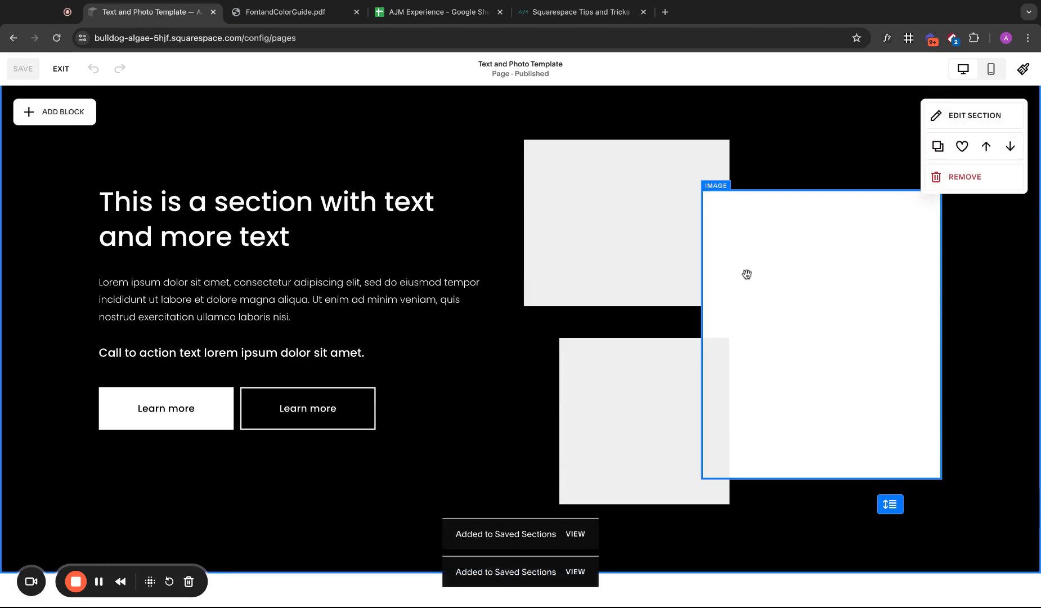
- Add the black section with overlapping image placeholders and two "Learn more" buttons to the saved sections
{"action": "scroll", "coordinate": [747, 274], "scroll_direction": "down", "scroll_amount": 3}
{"action": "scroll", "coordinate": [747, 274], "scroll_direction": "up", "scroll_amount": 2}
{"action": "left_click", "coordinate": [965, 154]}
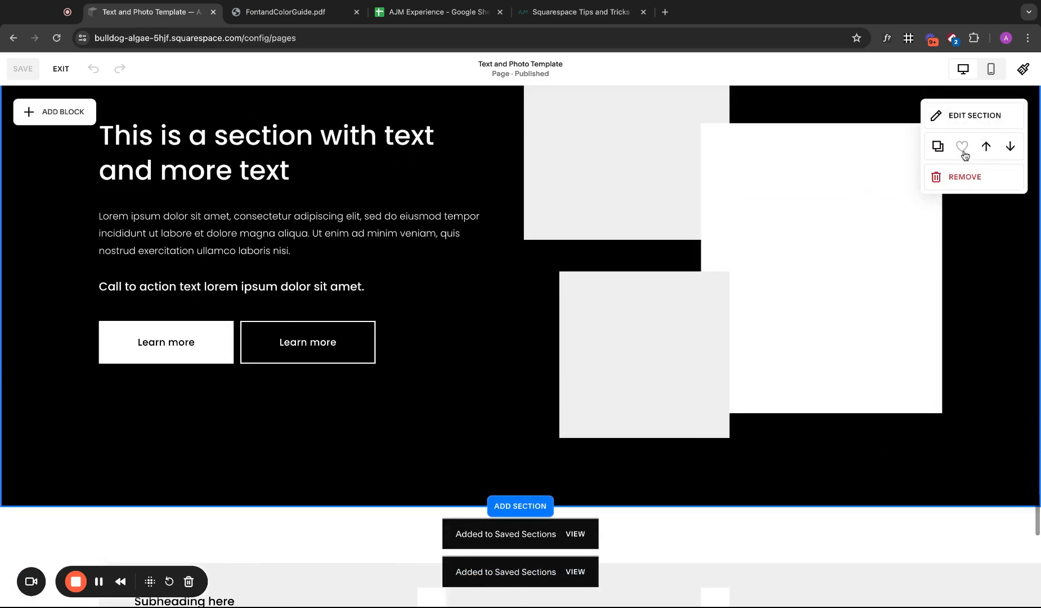
- Add the "Subheading here" section with five small-heading items to the saved sections and exit page editing
{"action": "scroll", "coordinate": [735, 240], "scroll_direction": "down", "scroll_amount": 2}
{"action": "scroll", "coordinate": [735, 240], "scroll_direction": "down", "scroll_amount": 7}
{"action": "scroll", "coordinate": [734, 239], "scroll_direction": "up", "scroll_amount": 1}
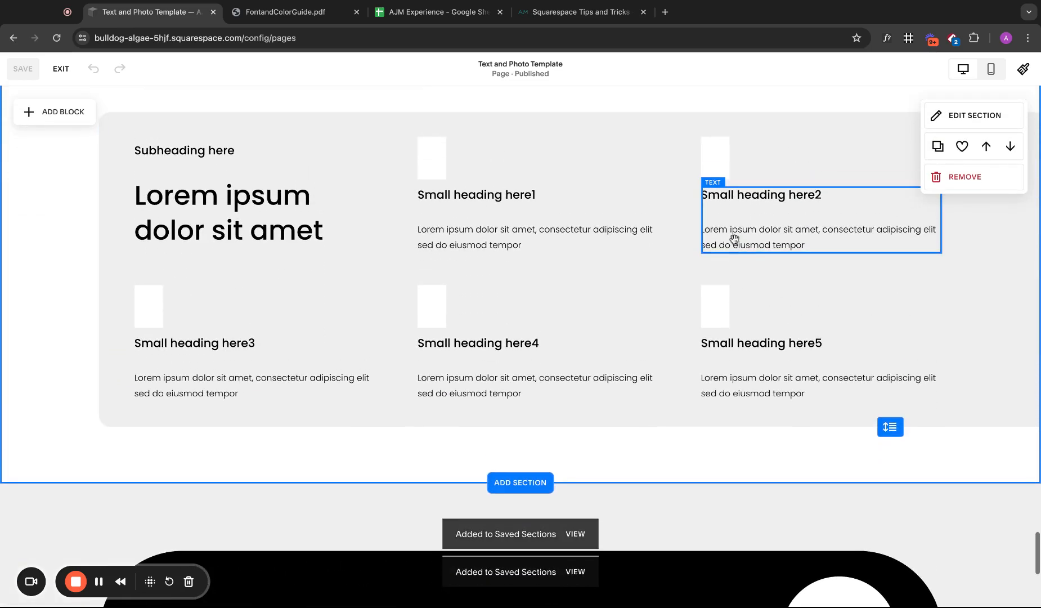
{"action": "scroll", "coordinate": [698, 243], "scroll_direction": "down", "scroll_amount": 6}
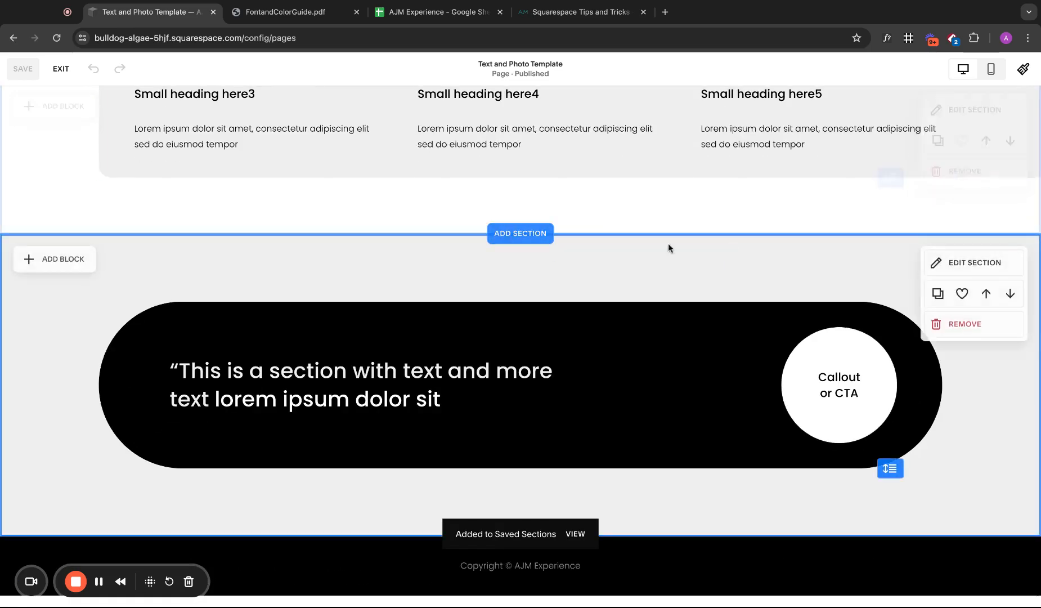
{"action": "left_click", "coordinate": [61, 69]}
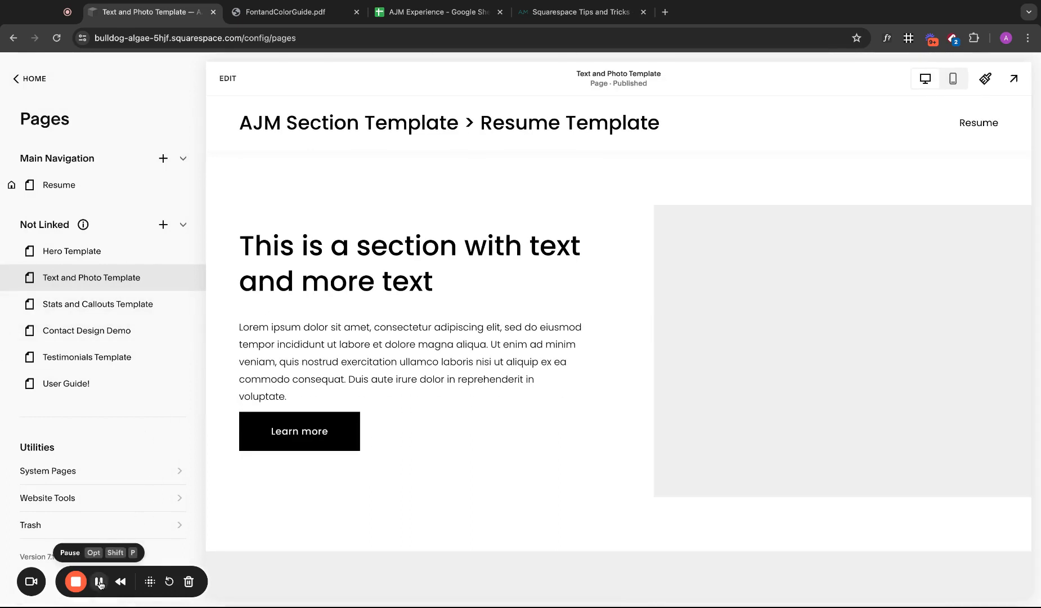
- Open the empty Resume page for editing and add a blank section to it
{"action": "left_click", "coordinate": [100, 583]}
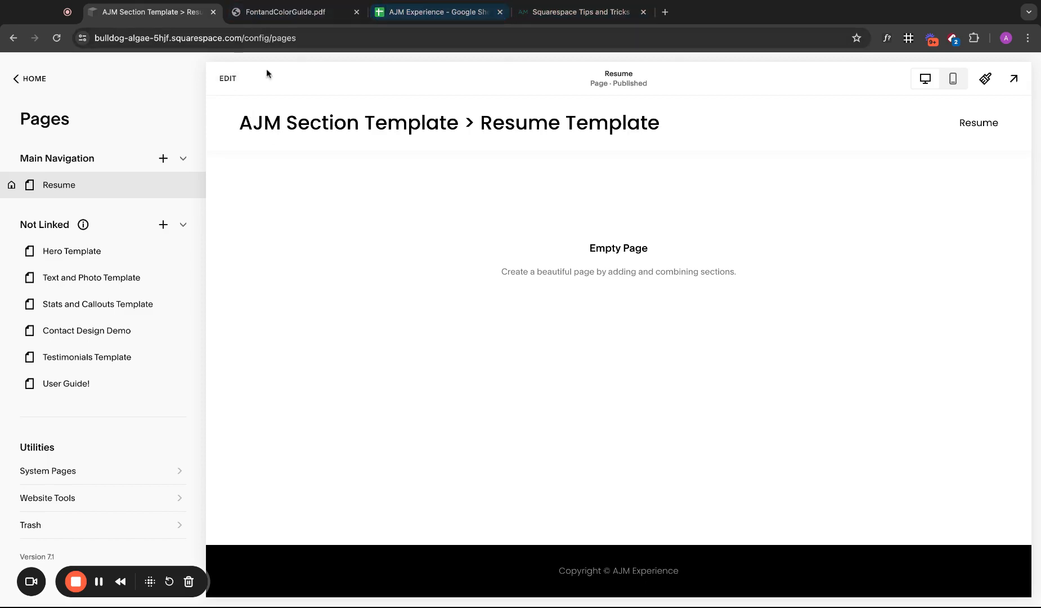
{"action": "left_click", "coordinate": [234, 86]}
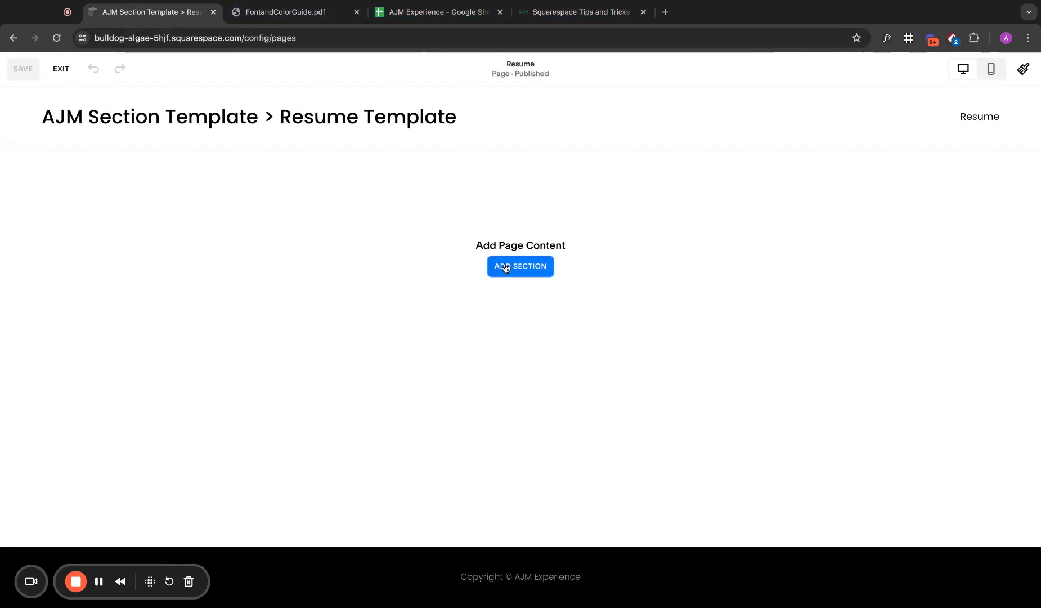
{"action": "left_click", "coordinate": [500, 267]}
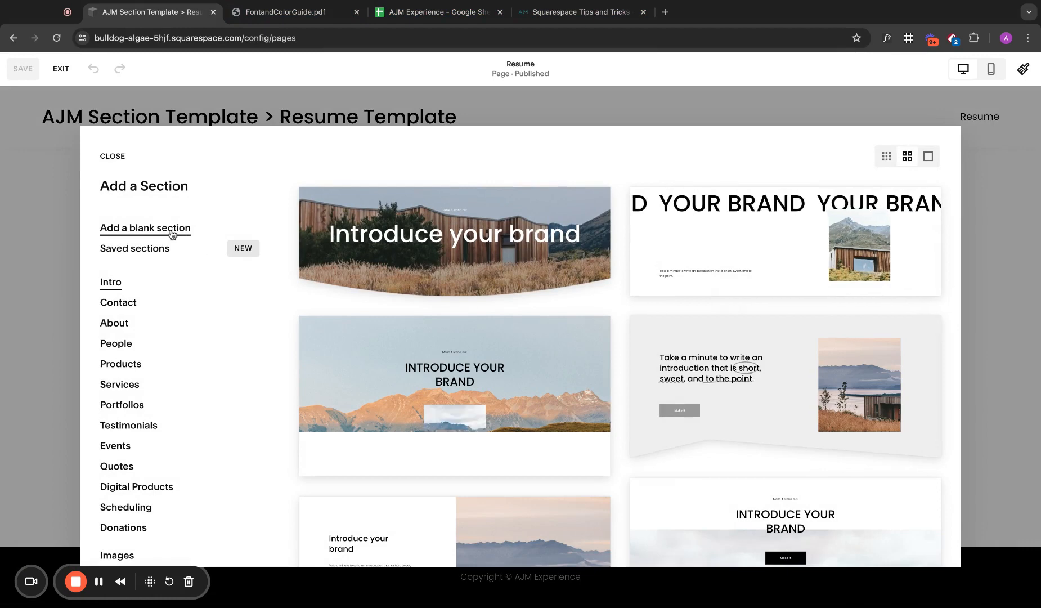
{"action": "key", "text": "Escape"}
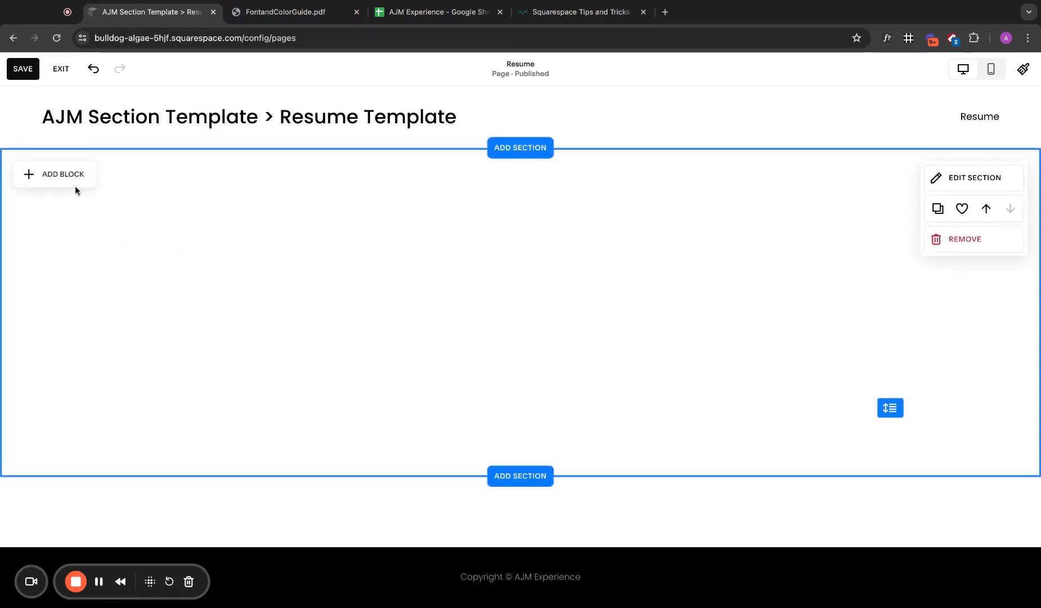
- Insert a text block in the blank section and enlarge it into a tall, roughly square box
{"action": "left_click", "coordinate": [72, 174]}
{"action": "left_click", "coordinate": [64, 250]}
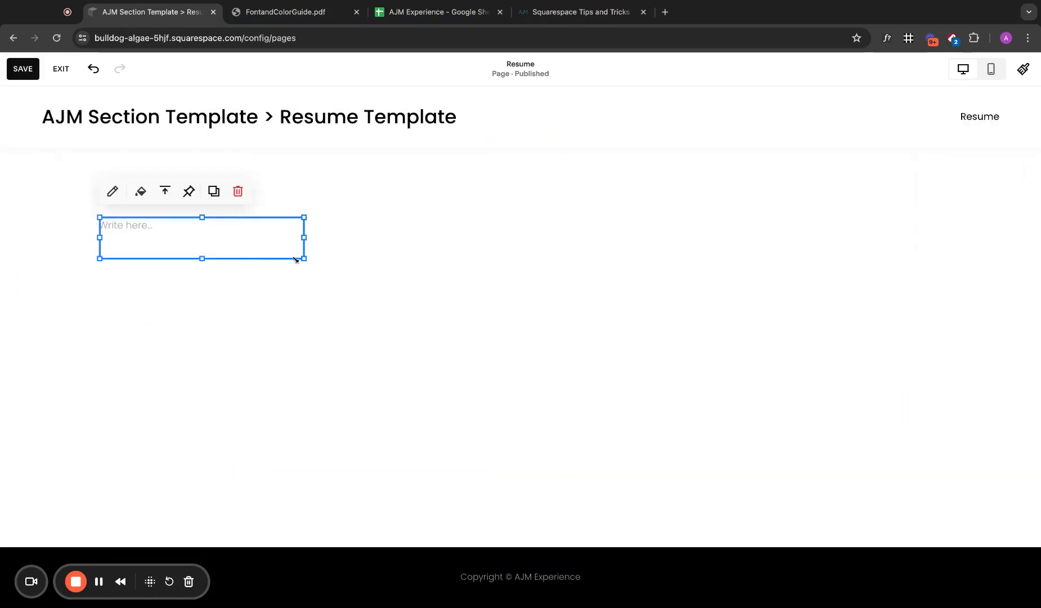
{"action": "left_click_drag", "start_coordinate": [295, 260], "coordinate": [409, 529]}
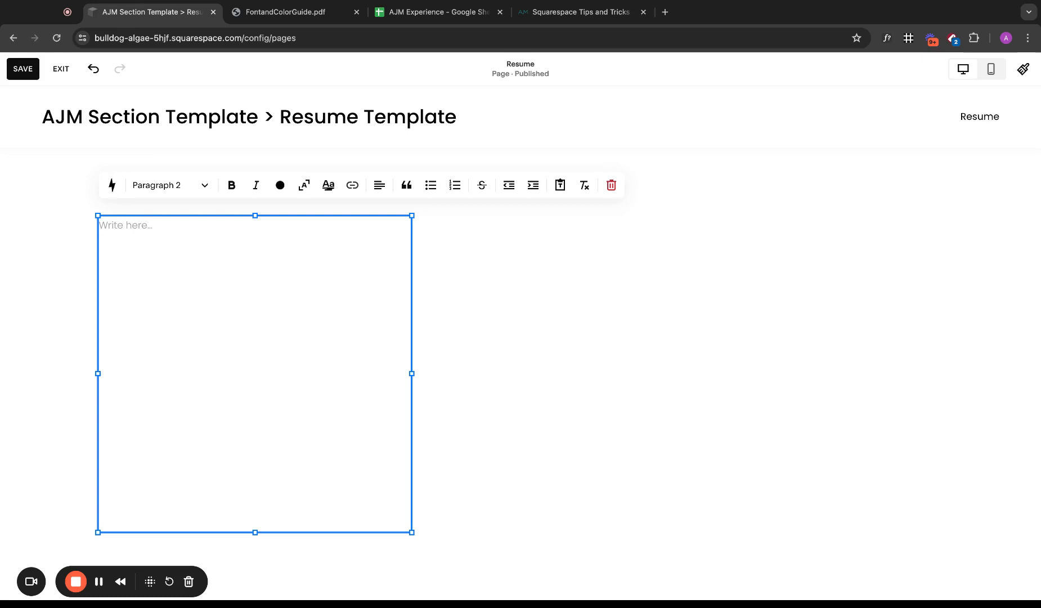
- Start a bulleted list in the text block with the items Name, Title and Location
{"action": "type", "text": "Name"}
{"action": "left_click", "coordinate": [431, 186]}
{"action": "key", "text": "Return"}
{"action": "type", "text": "Location"}
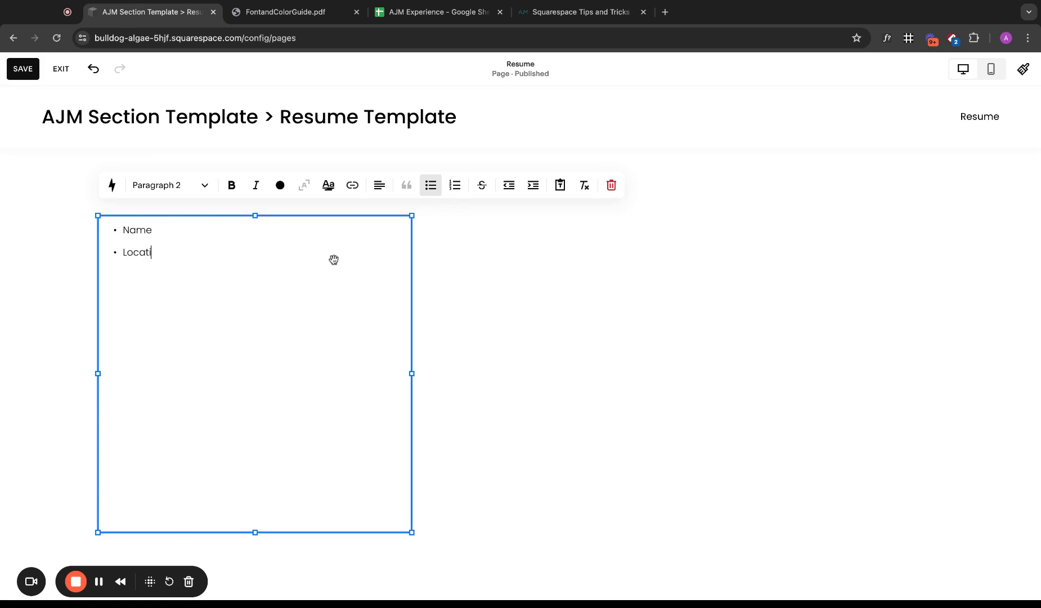
{"action": "key", "text": "Return"}
{"action": "left_click", "coordinate": [229, 226]}
{"action": "key", "text": "Return"}
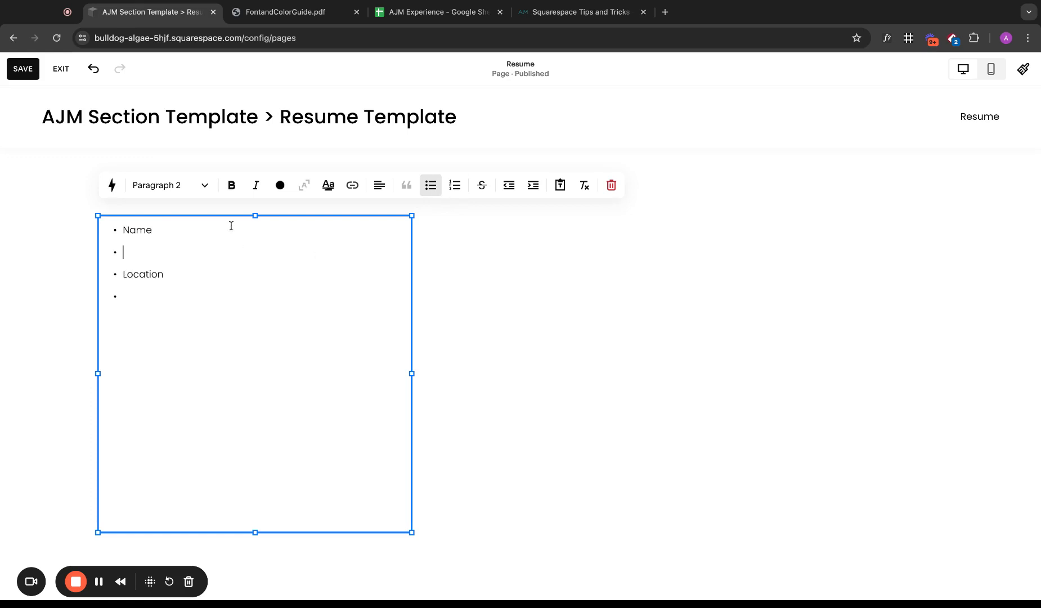
{"action": "type", "text": "Title"}
- Add a "Contact:" bullet after Location and start a nested bullet beneath it
{"action": "left_click", "coordinate": [161, 296]}
{"action": "type", "text": "C"}
{"action": "key", "text": "BackSpace"}
{"action": "type", "text": "Contact:"}
{"action": "key", "text": "Tab"}
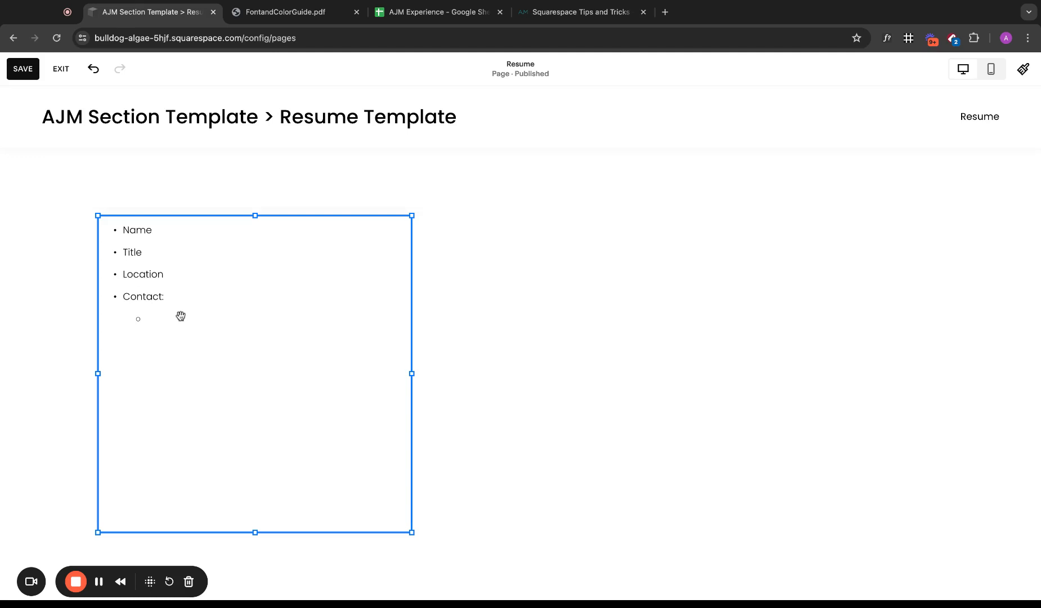
- List Email, Phone, Website, LinkedIn, Behance and Portfolio as nested bullets under Contact
{"action": "left_click", "coordinate": [577, 290]}
{"action": "left_click", "coordinate": [159, 327]}
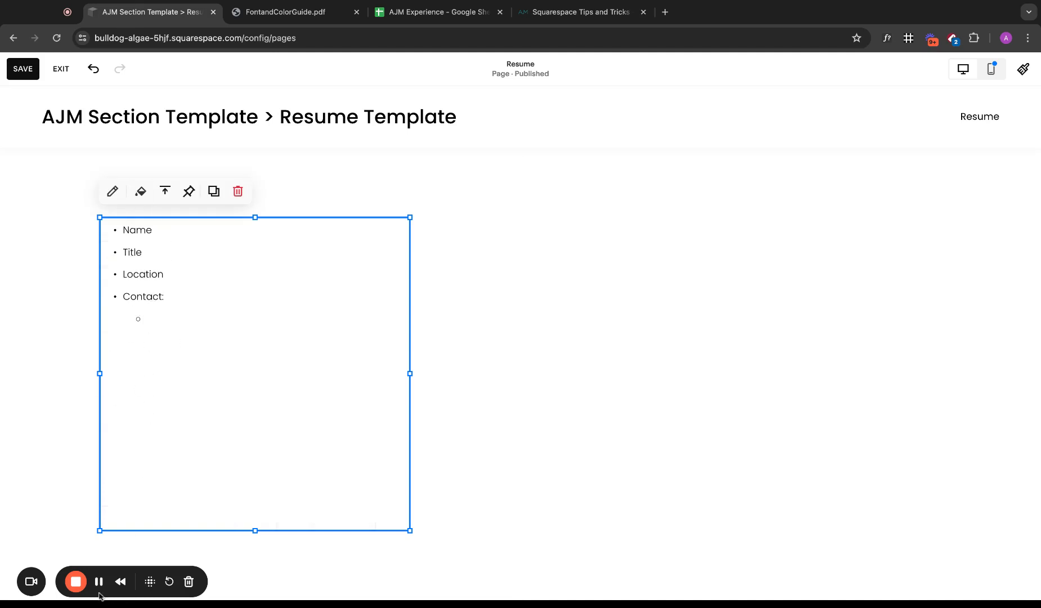
{"action": "left_click", "coordinate": [160, 319]}
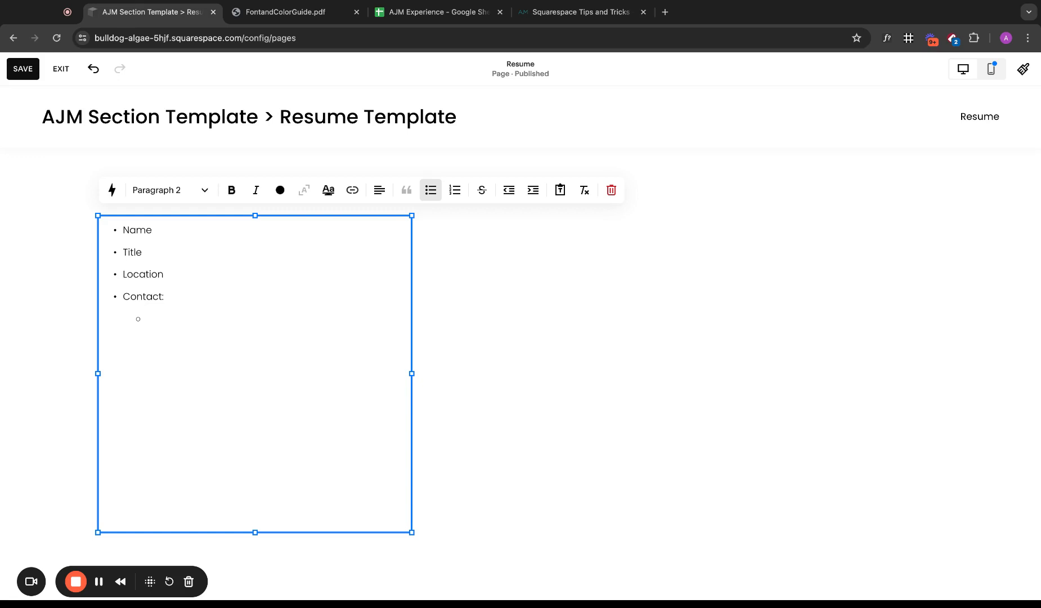
{"action": "type", "text": "Email"}
{"action": "key", "text": "Return"}
{"action": "type", "text": "Phone "}
{"action": "type", "text": "Website"}
{"action": "key", "text": "Return"}
{"action": "type", "text": "LinkedIn"}
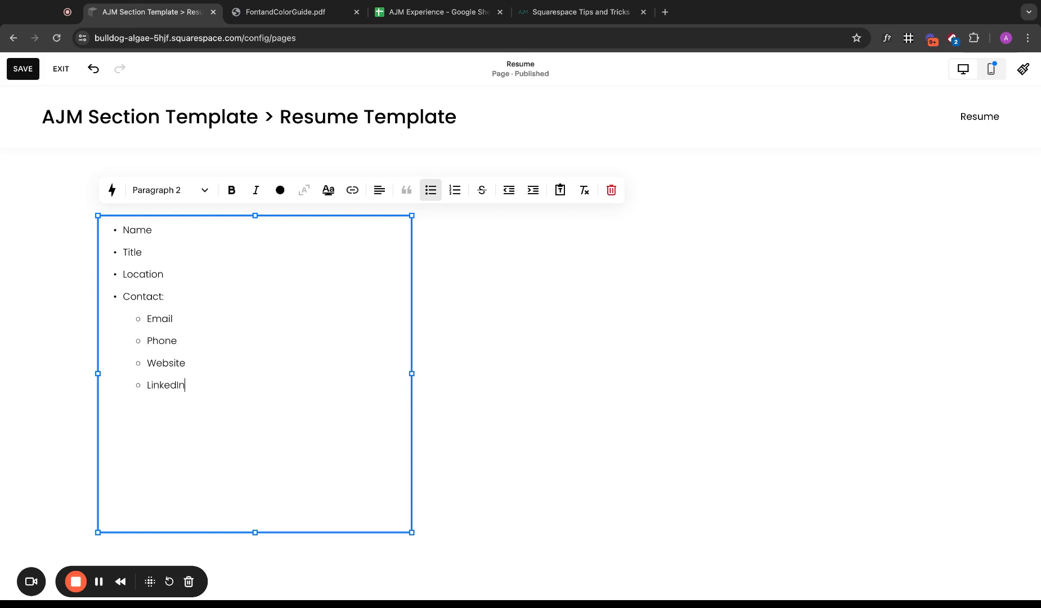
{"action": "key", "text": "Return"}
{"action": "type", "text": "Behance"}
{"action": "key", "text": "Return"}
{"action": "type", "text": "Portfolio"}
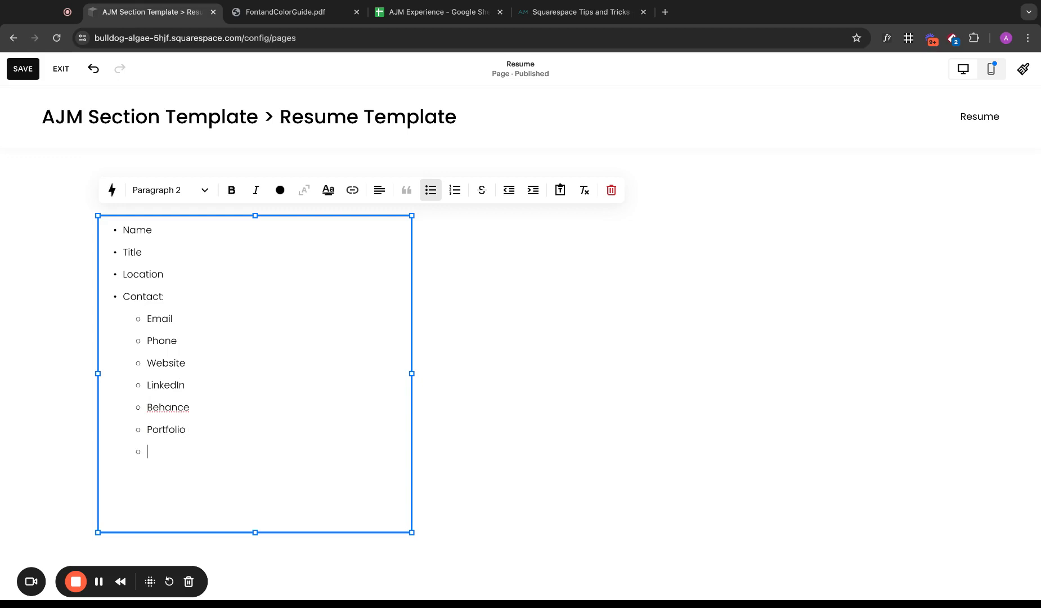
- Return to the main bullet level after Portfolio and add the item Education
{"action": "key", "text": "shift+Tab"}
{"action": "type", "text": "Eudcation"}
{"action": "key", "text": "BackSpace"}
{"action": "key", "text": "BackSpace"}
{"action": "key", "text": "BackSpace"}
{"action": "key", "text": "BackSpace"}
{"action": "key", "text": "BackSpace"}
{"action": "key", "text": "BackSpace"}
{"action": "key", "text": "BackSpace"}
{"action": "key", "text": "BackSpace"}
{"action": "type", "text": "ducation"}
- Add the bullets Intro text, Proficiencies and Specializations below Education
{"action": "type", "text": "Intro text"}
{"action": "type", "text": "Proficienci"}
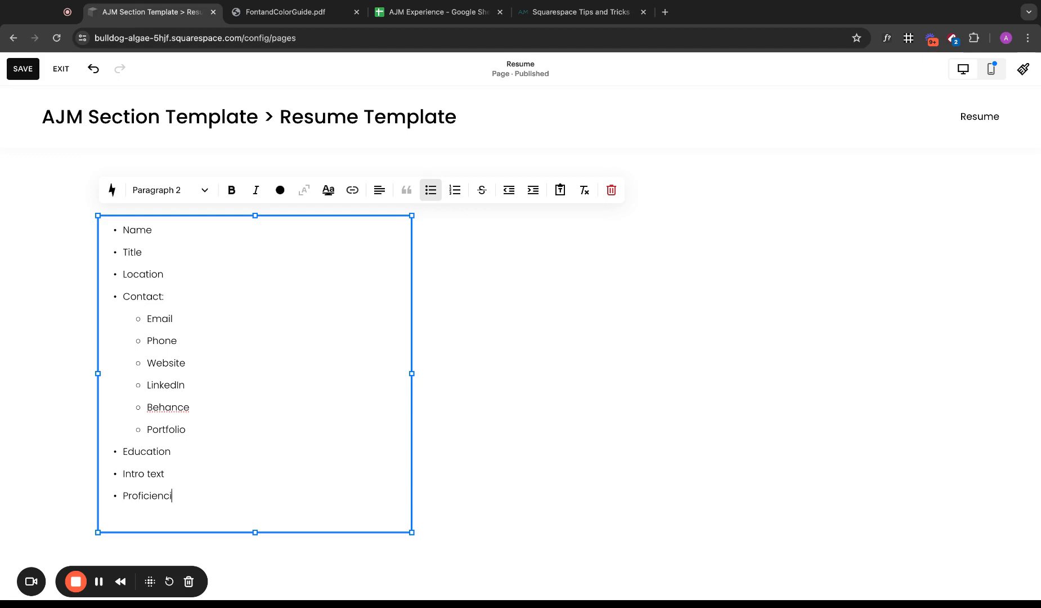
{"action": "type", "text": "es"}
{"action": "key", "text": "Return"}
{"action": "type", "text": "Specializations"}
{"action": "scroll", "coordinate": [363, 253], "scroll_direction": "down", "scroll_amount": 1}
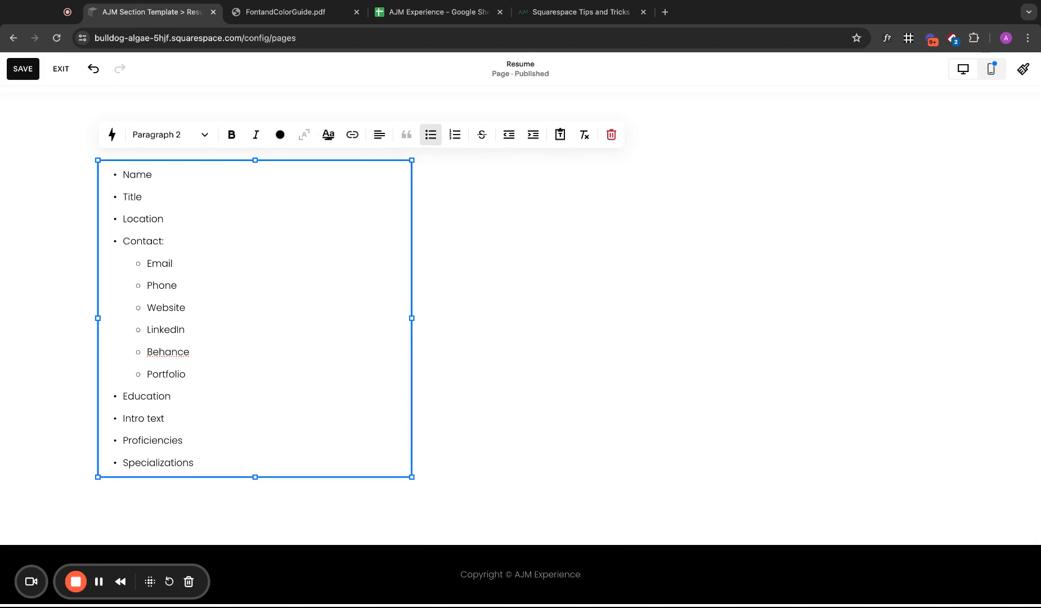
- Extend the Proficiencies bullet with "/ list of services"
{"action": "left_click", "coordinate": [274, 435]}
{"action": "type", "text": "/ list of services"}
{"action": "key", "text": "BackSpace"}
{"action": "key", "text": "BackSpace"}
{"action": "key", "text": "BackSpace"}
{"action": "key", "text": "BackSpace"}
{"action": "key", "text": "BackSpace"}
{"action": "type", "text": "vices"}
{"action": "key", "text": "BackSpace"}
{"action": "key", "text": "BackSpace"}
{"action": "type", "text": "es"}
- Add the bullet "Past work / past clients / experience" below Specializations
{"action": "left_click", "coordinate": [247, 466]}
{"action": "key", "text": "Return"}
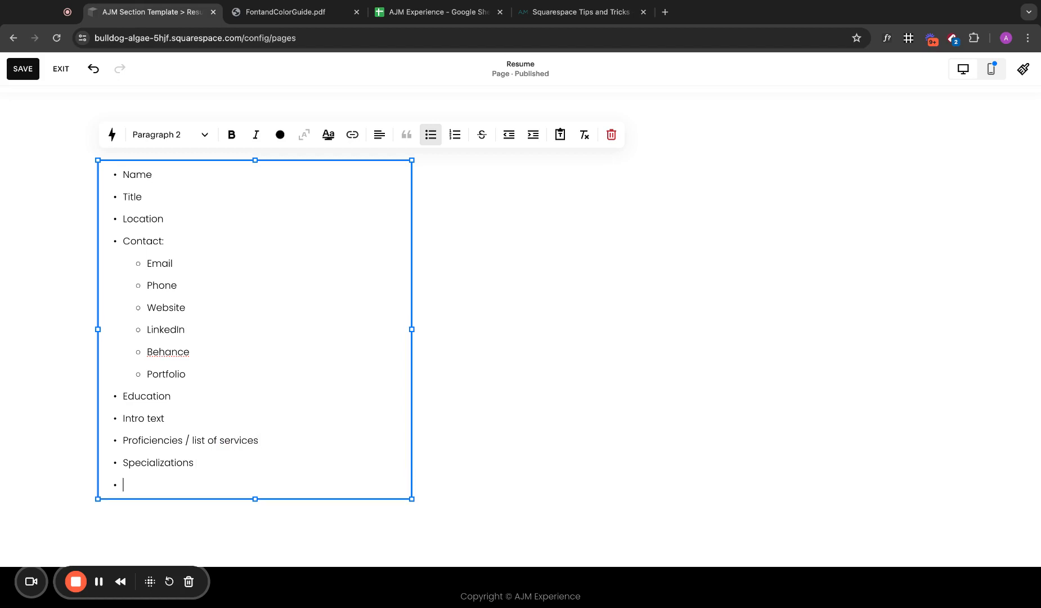
{"action": "type", "text": "Past"}
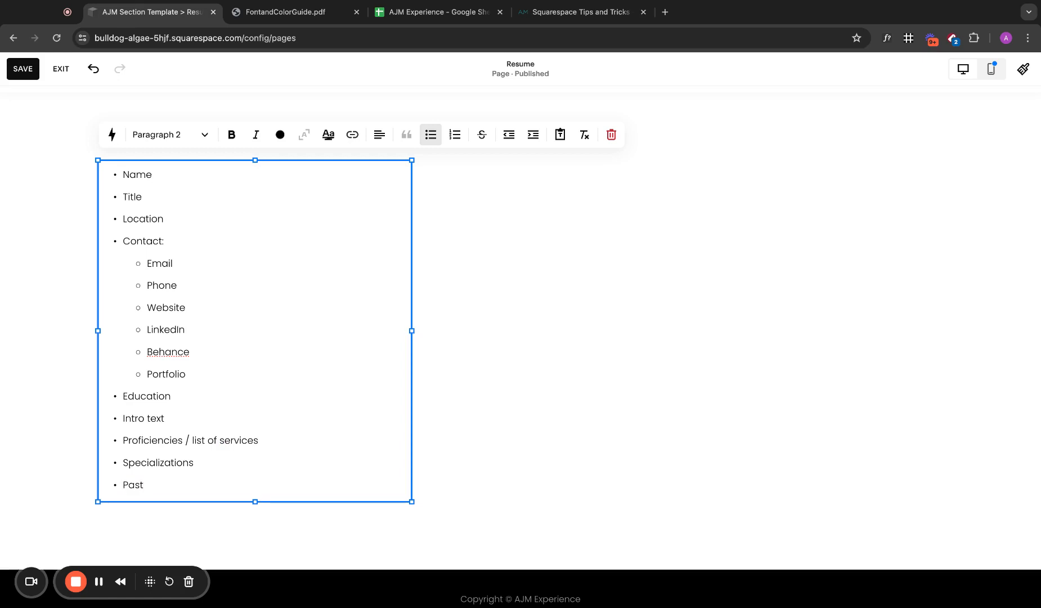
{"action": "type", "text": " work / past client"}
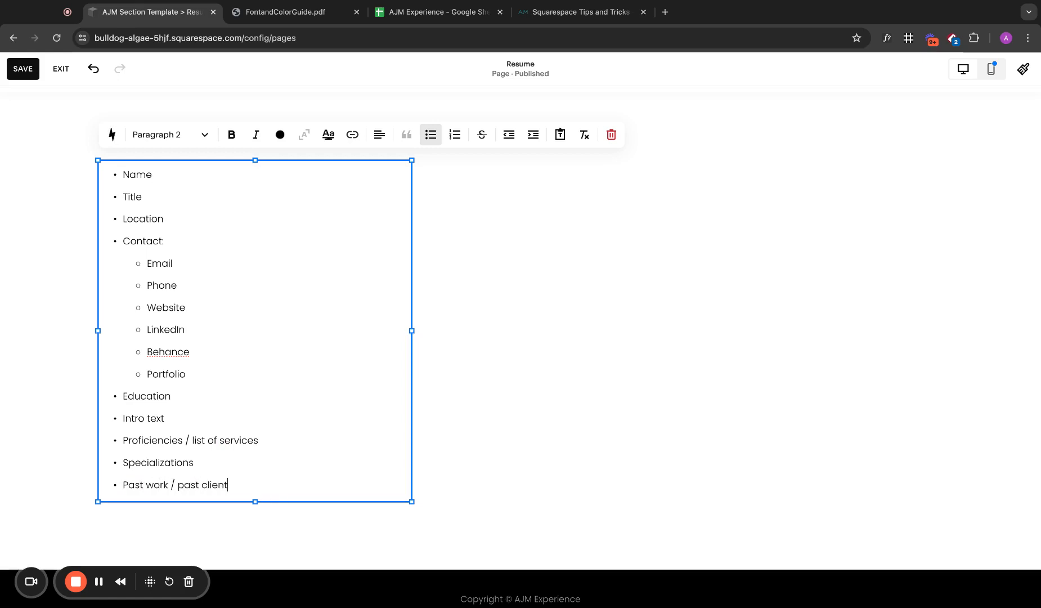
{"action": "type", "text": "s / experienc"}
{"action": "type", "text": "e"}
- Add a final bullet "Testimonials?" to the list and save the Resume page
{"action": "key", "text": "Return"}
{"action": "type", "text": "Testimon"}
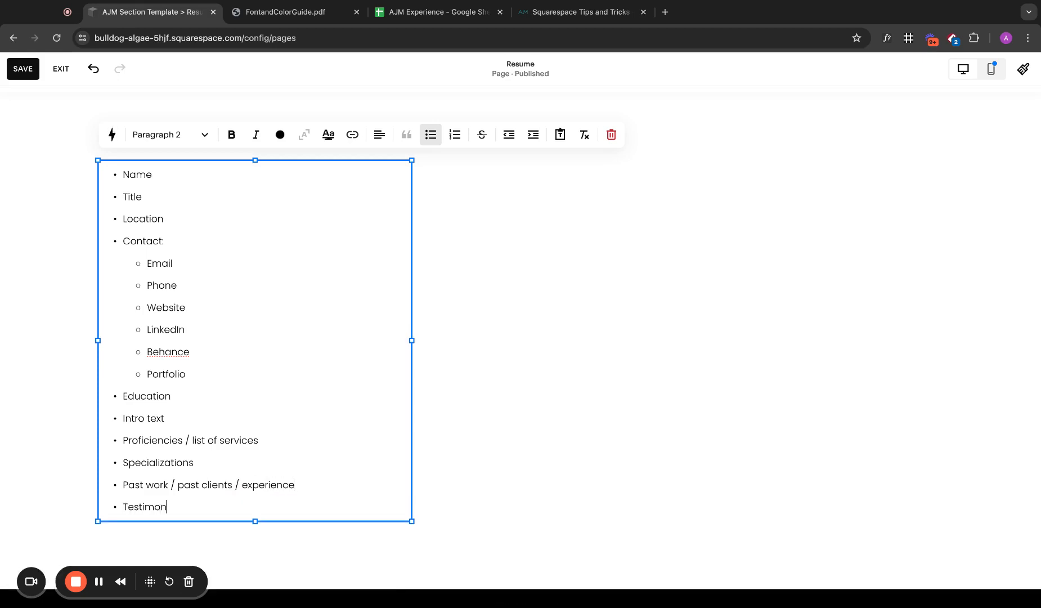
{"action": "type", "text": "ials?"}
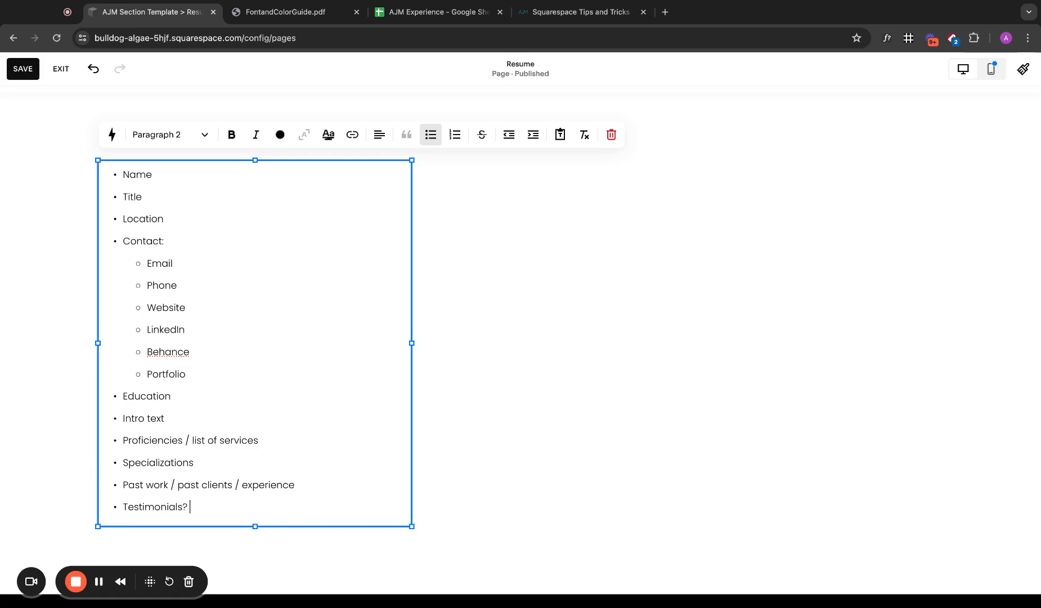
{"action": "left_click", "coordinate": [554, 319]}
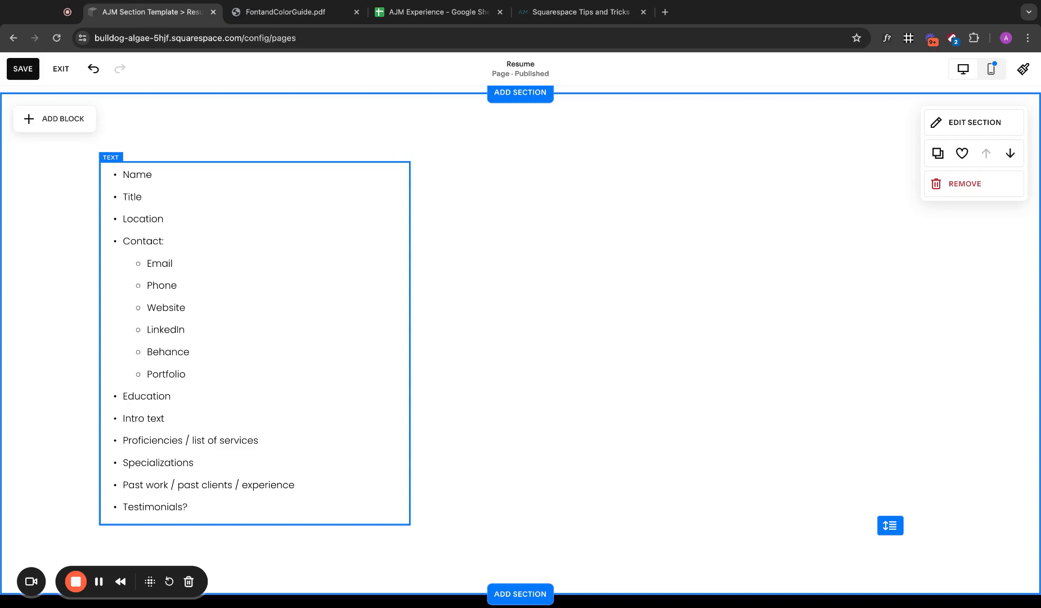
{"action": "left_click", "coordinate": [23, 70]}
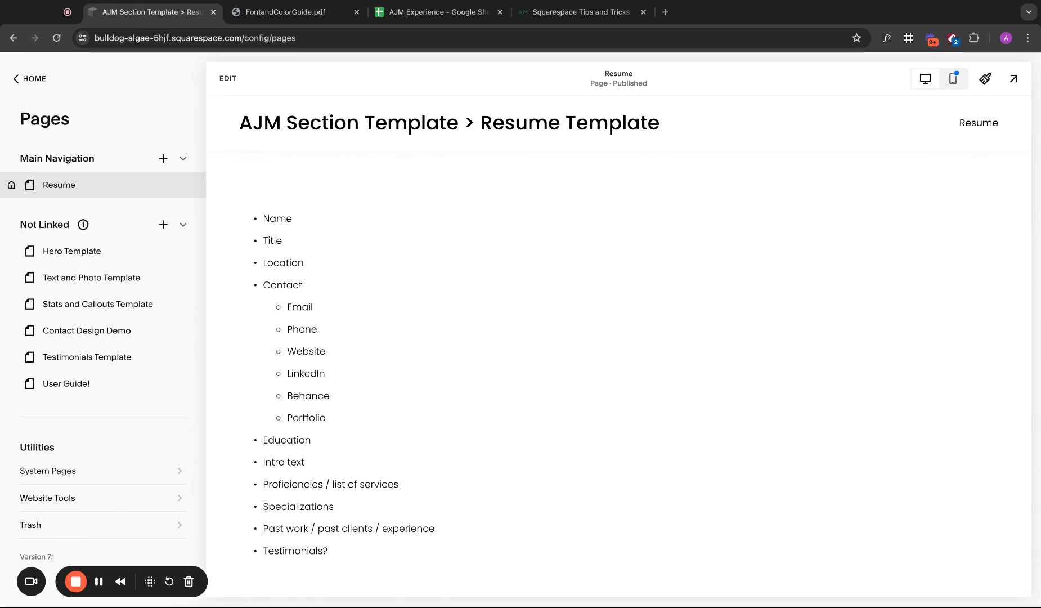
- Switch to FontandColorGuide.pdf and review its font pairings and color schemes
{"action": "left_click", "coordinate": [298, 20]}
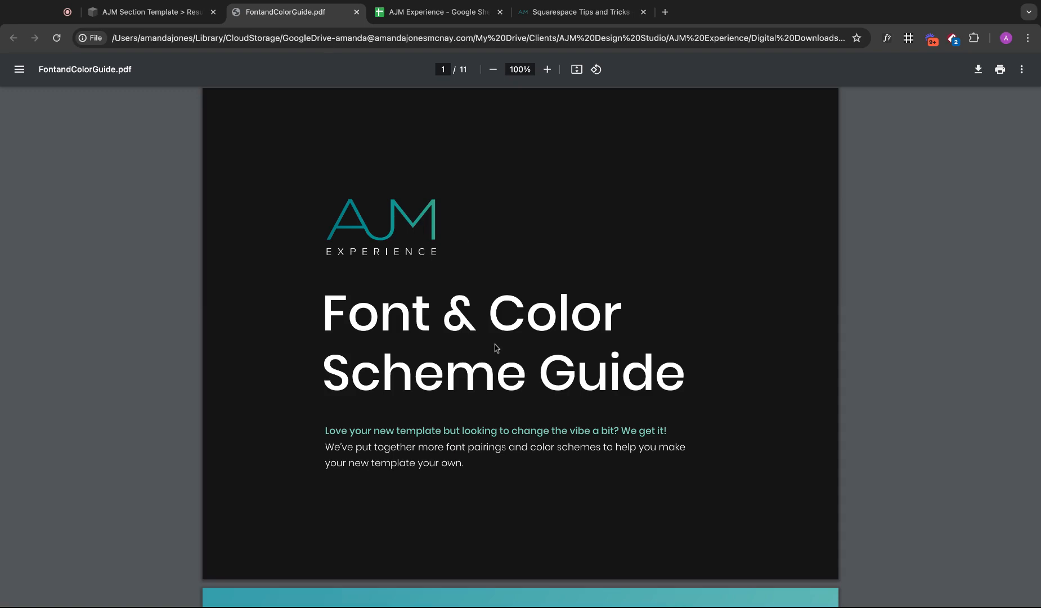
{"action": "scroll", "coordinate": [495, 347], "scroll_direction": "down", "scroll_amount": 15}
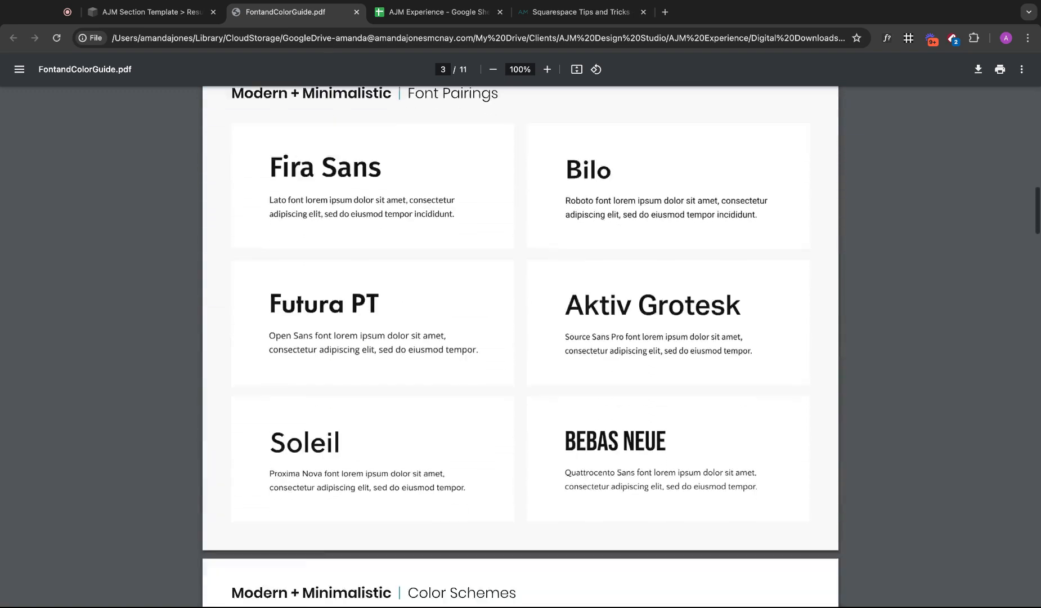
{"action": "scroll", "coordinate": [556, 343], "scroll_direction": "down", "scroll_amount": 3}
{"action": "scroll", "coordinate": [556, 344], "scroll_direction": "up", "scroll_amount": 4}
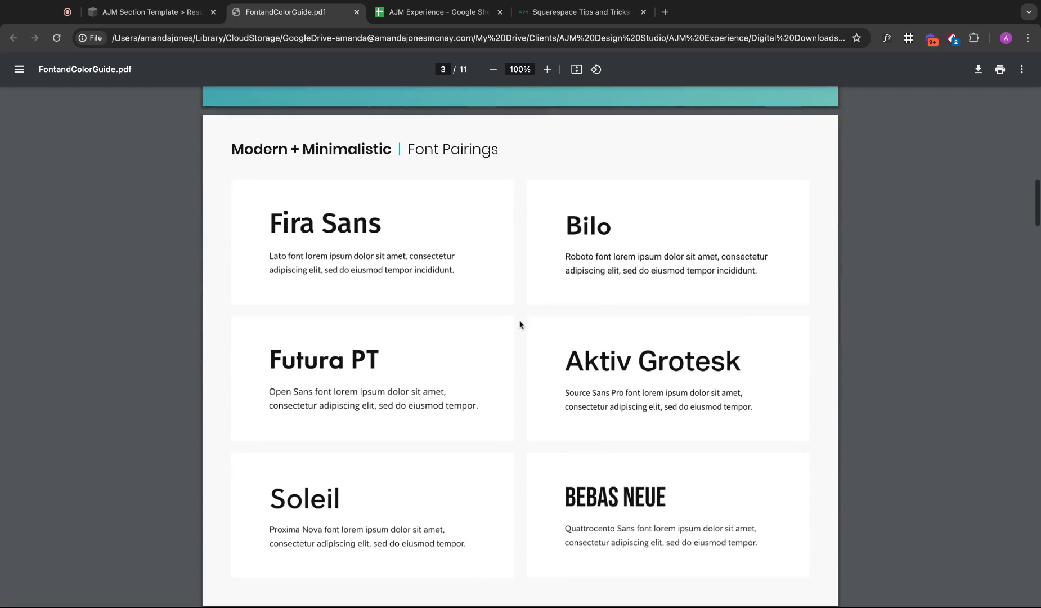
{"action": "scroll", "coordinate": [518, 321], "scroll_direction": "down", "scroll_amount": 3}
{"action": "scroll", "coordinate": [519, 321], "scroll_direction": "up", "scroll_amount": 3}
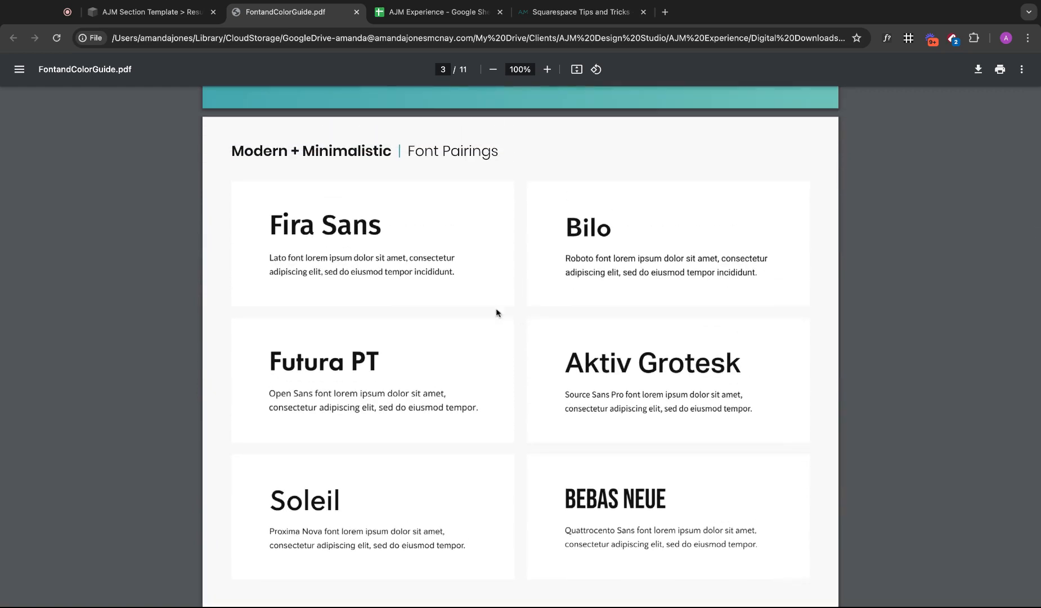
{"action": "scroll", "coordinate": [536, 221], "scroll_direction": "down", "scroll_amount": 20}
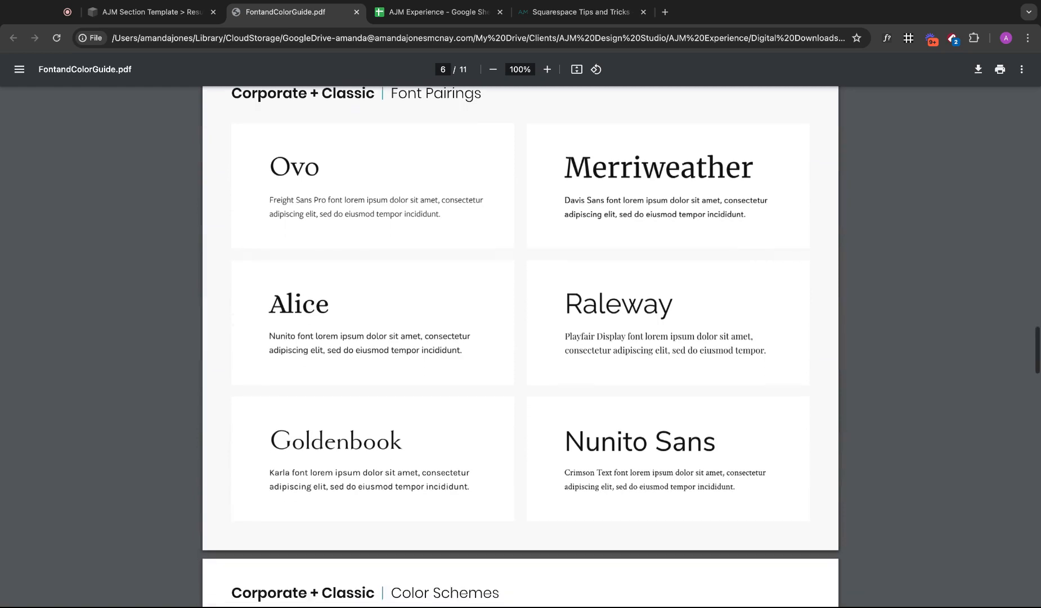
{"action": "scroll", "coordinate": [520, 345], "scroll_direction": "up", "scroll_amount": 20}
{"action": "scroll", "coordinate": [524, 244], "scroll_direction": "down", "scroll_amount": 7}
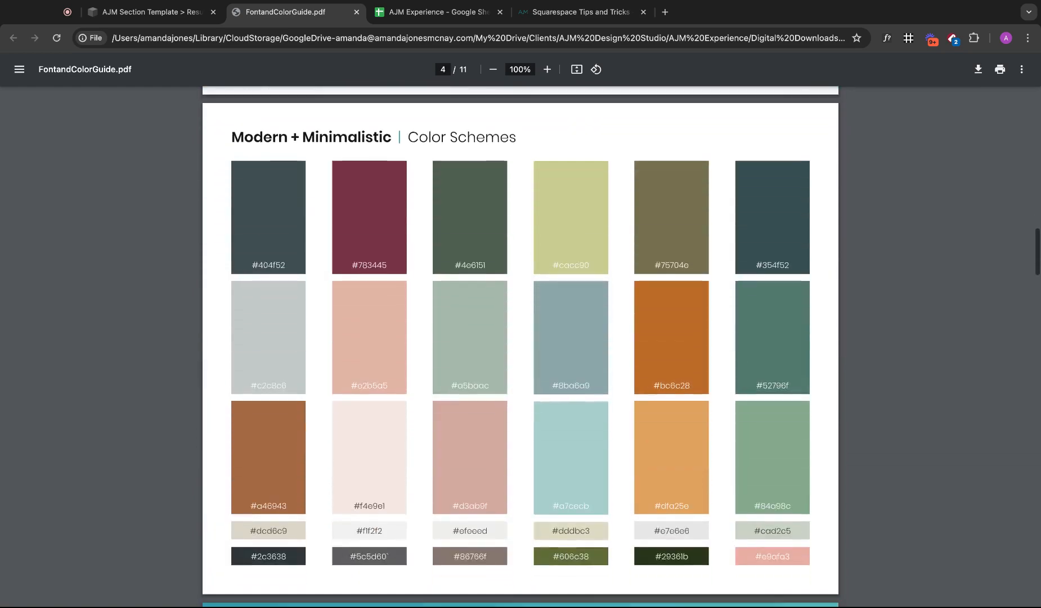
{"action": "scroll", "coordinate": [524, 243], "scroll_direction": "up", "scroll_amount": 10}
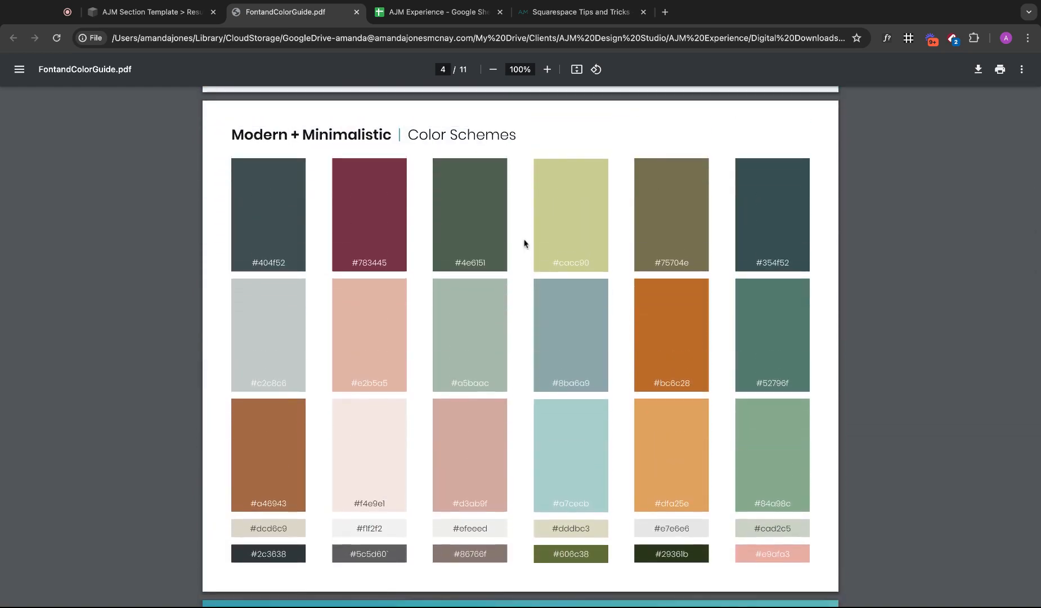
{"action": "scroll", "coordinate": [521, 338], "scroll_direction": "up", "scroll_amount": 15}
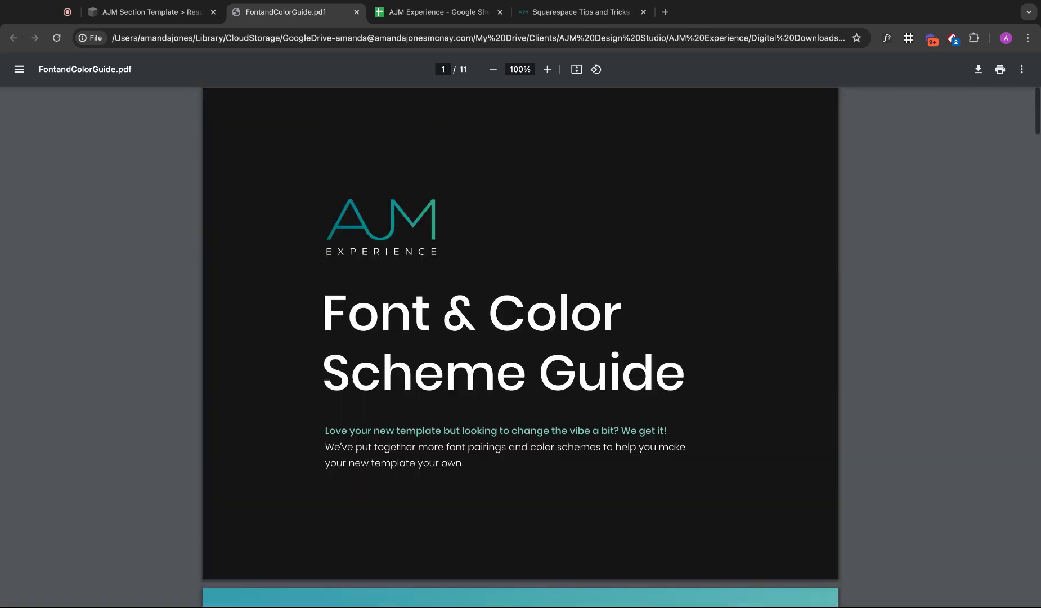
- Look at the CSS cheat sheet in Google Sheets and the Squarespace Tips & Tricks web page
{"action": "left_click", "coordinate": [437, 13]}
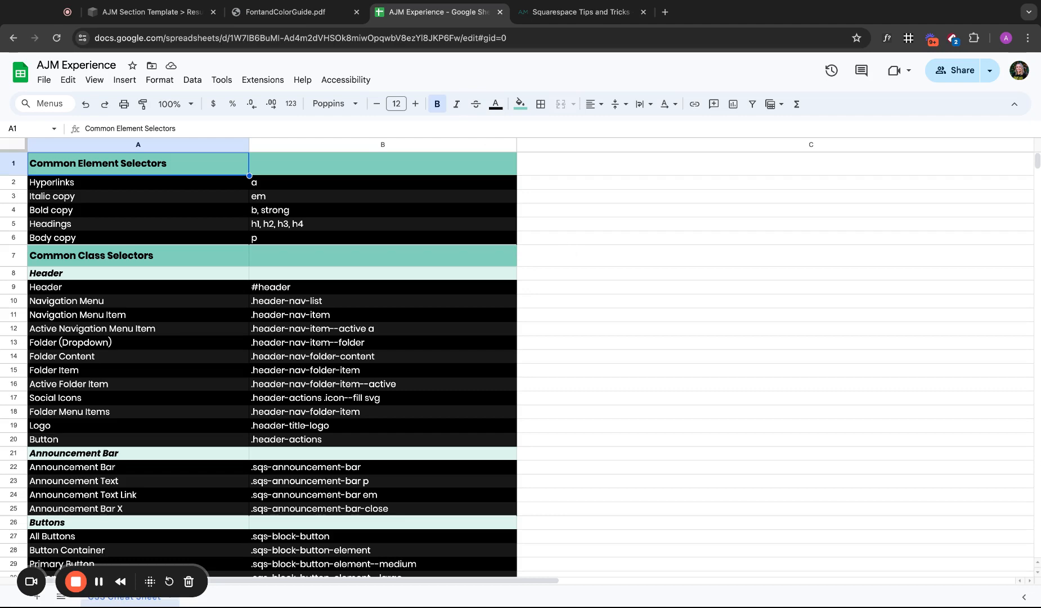
{"action": "scroll", "coordinate": [383, 366], "scroll_direction": "down", "scroll_amount": 10}
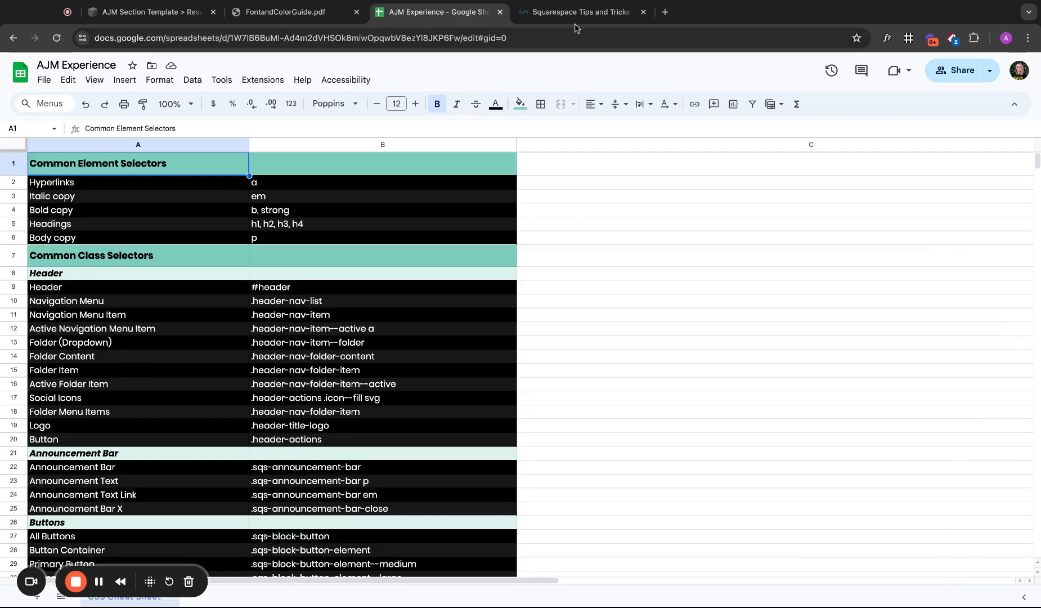
{"action": "left_click", "coordinate": [580, 13]}
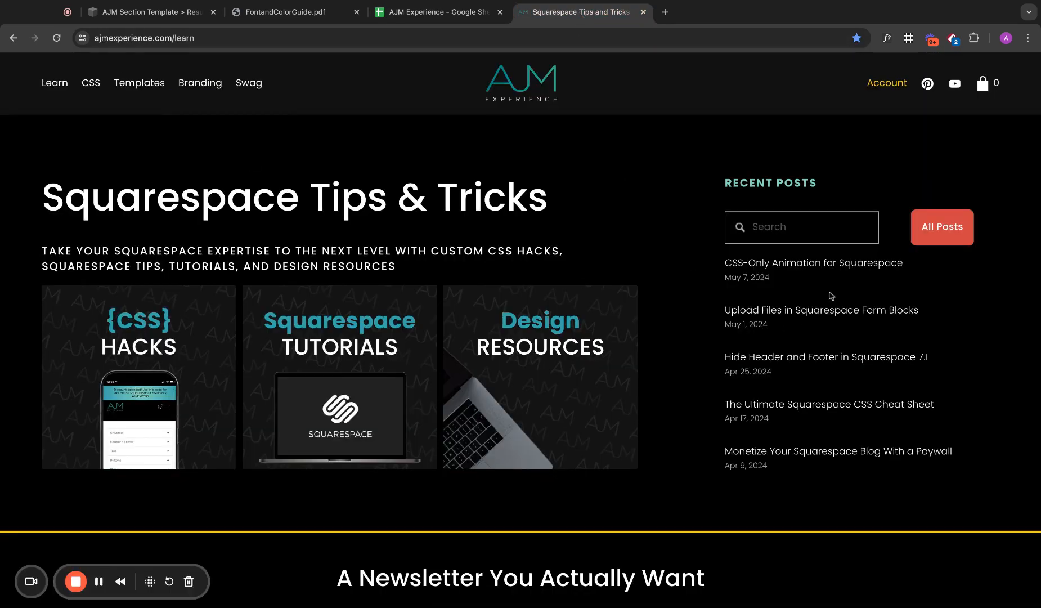
- Switch back to Squarespace and open the Resume page's site header for editing
{"action": "left_click", "coordinate": [138, 16]}
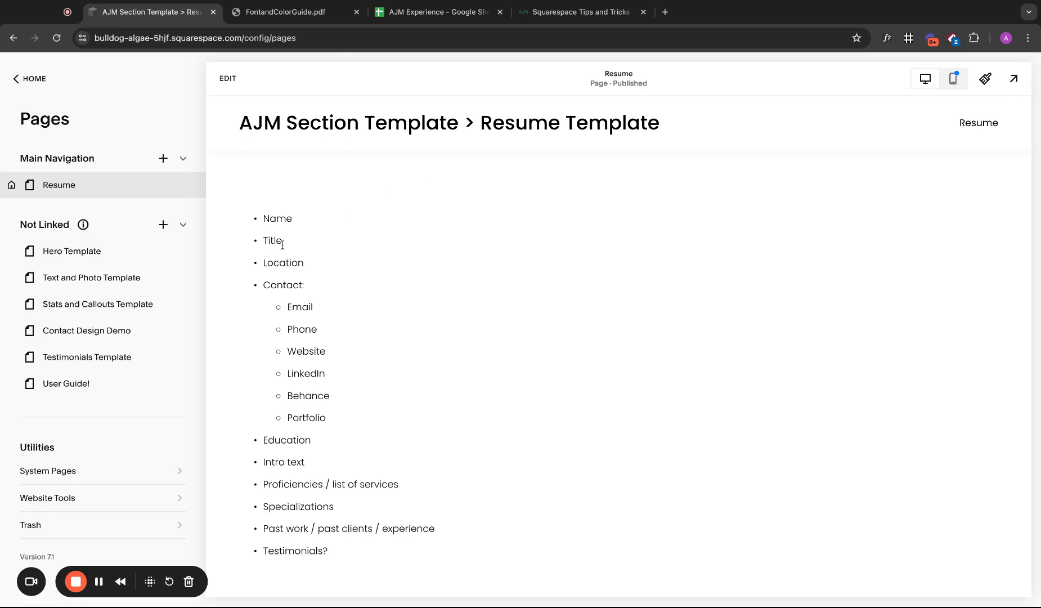
{"action": "left_click", "coordinate": [228, 78]}
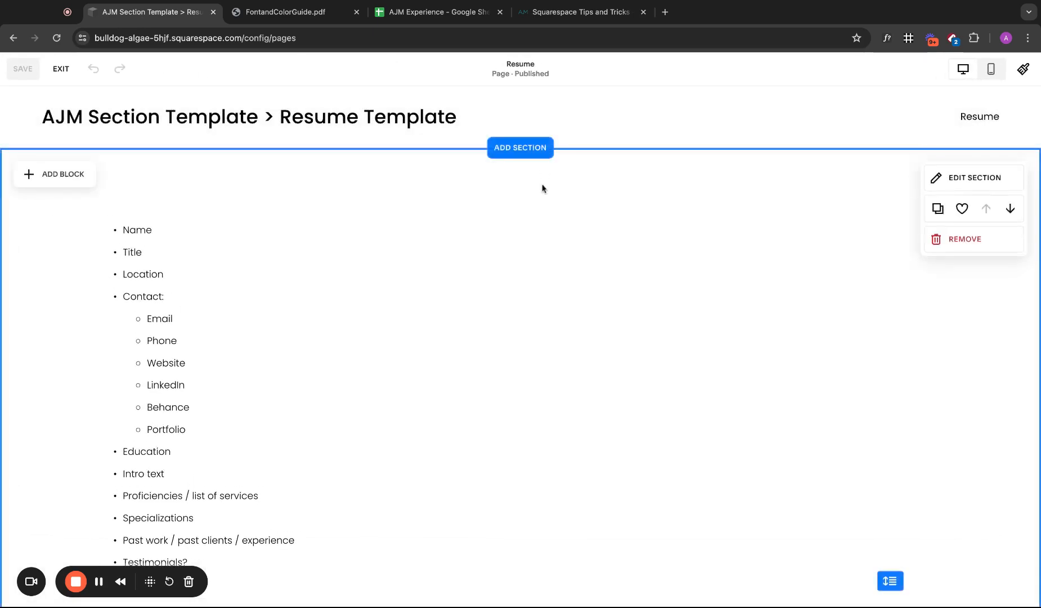
{"action": "left_click", "coordinate": [524, 147]}
{"action": "left_click", "coordinate": [272, 95]}
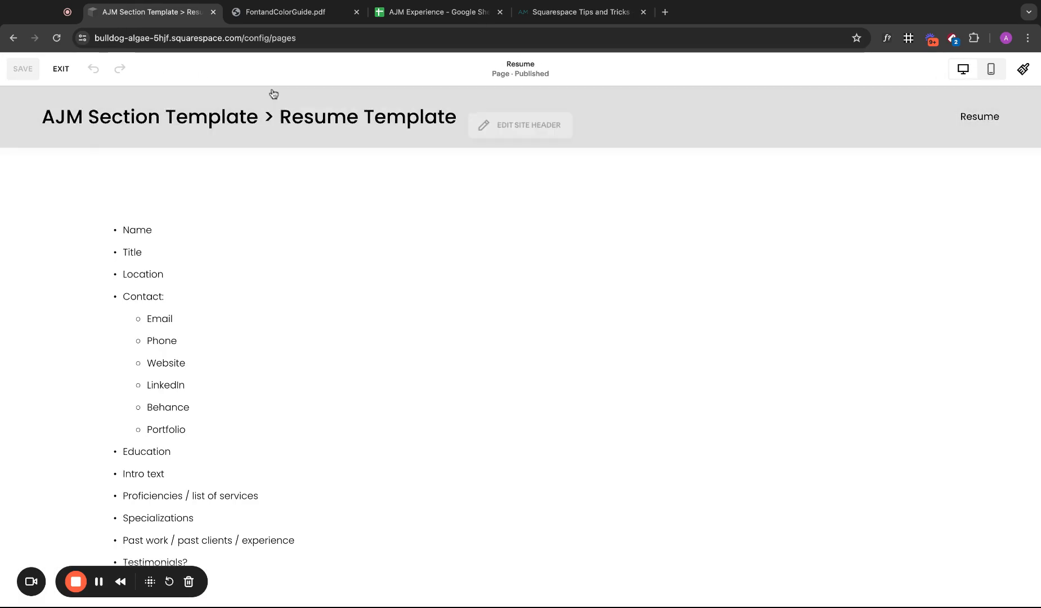
{"action": "left_click", "coordinate": [507, 124]}
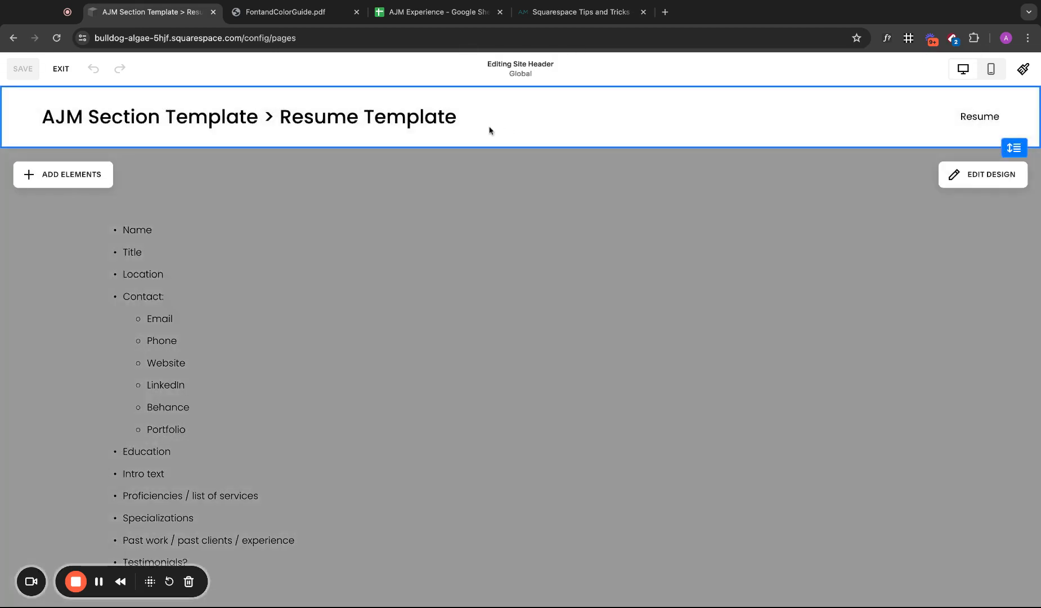
- Upload AJMExperience-01.png as the site header's logo image and increase the logo height
{"action": "left_click", "coordinate": [337, 120]}
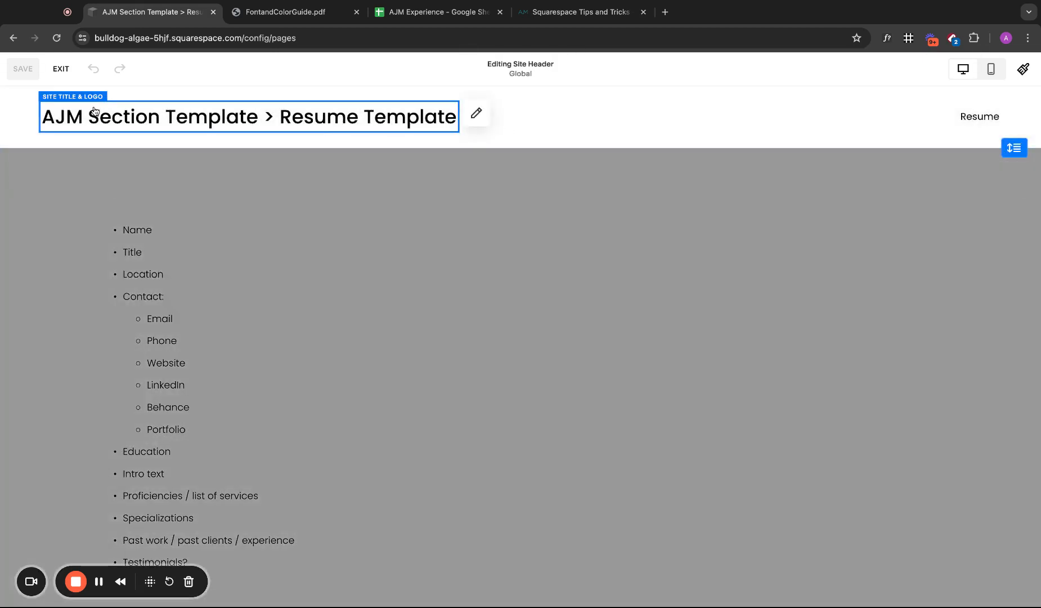
{"action": "left_click", "coordinate": [475, 118]}
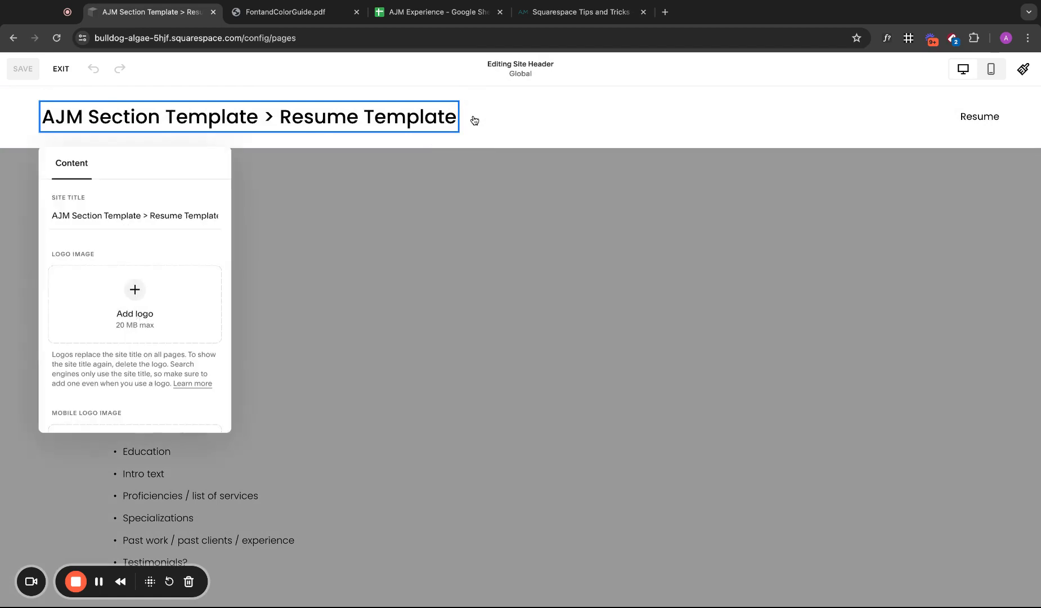
{"action": "left_click", "coordinate": [144, 294]}
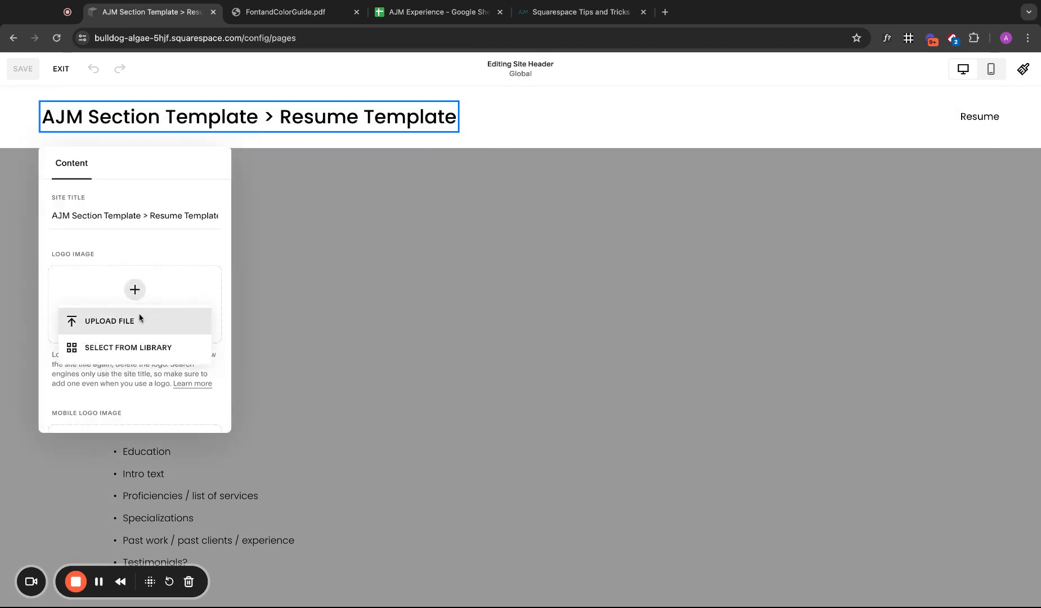
{"action": "left_click", "coordinate": [140, 319]}
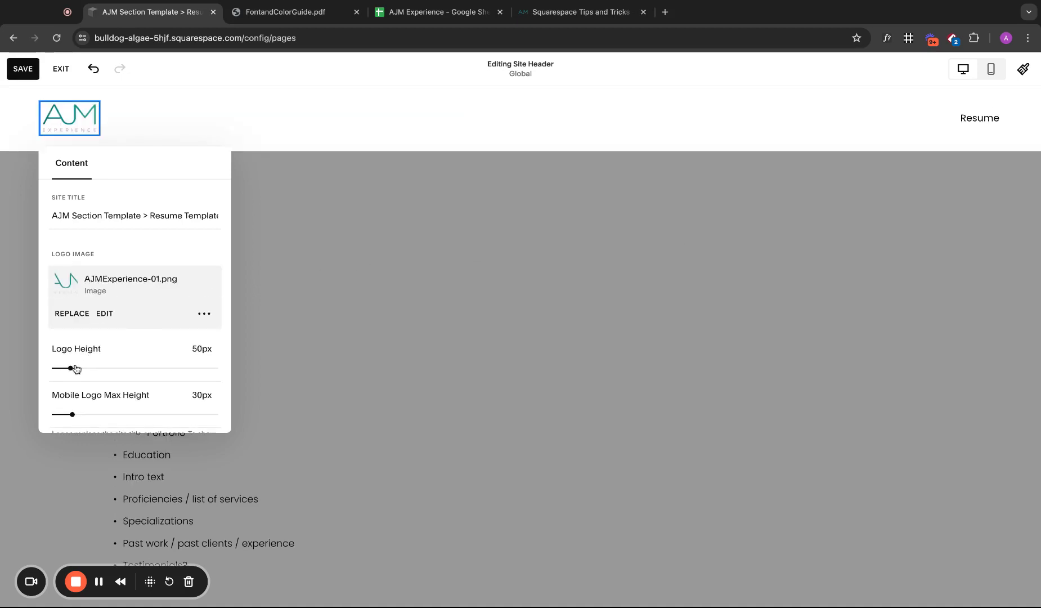
{"action": "left_click_drag", "start_coordinate": [71, 368], "coordinate": [96, 368]}
{"action": "left_click", "coordinate": [906, 186]}
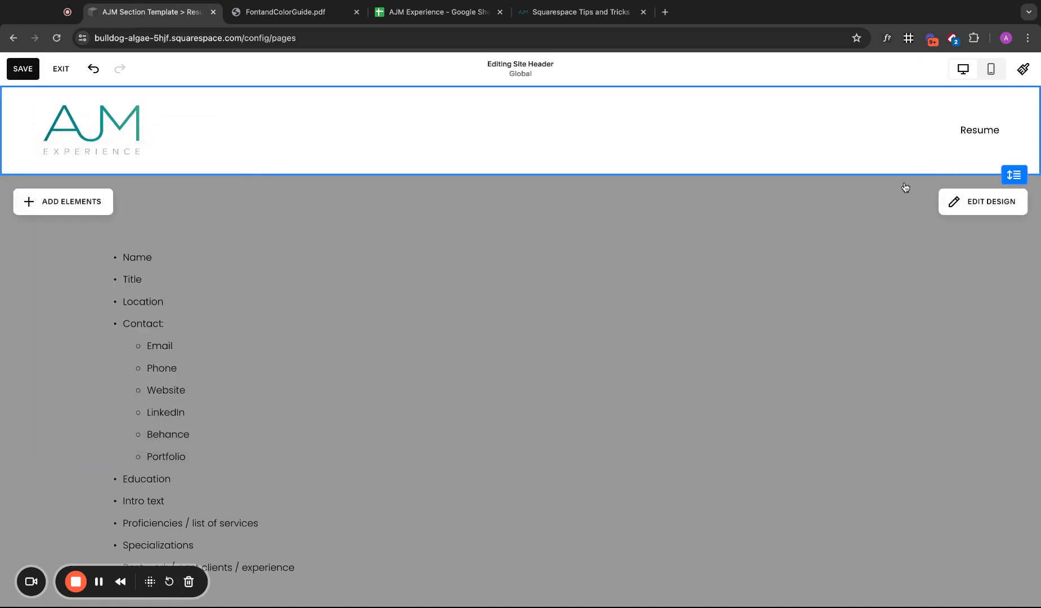
- Reduce the site header's height to near the minimum in its design settings and save the changes
{"action": "left_click", "coordinate": [951, 203]}
{"action": "scroll", "coordinate": [925, 395], "scroll_direction": "down", "scroll_amount": 5}
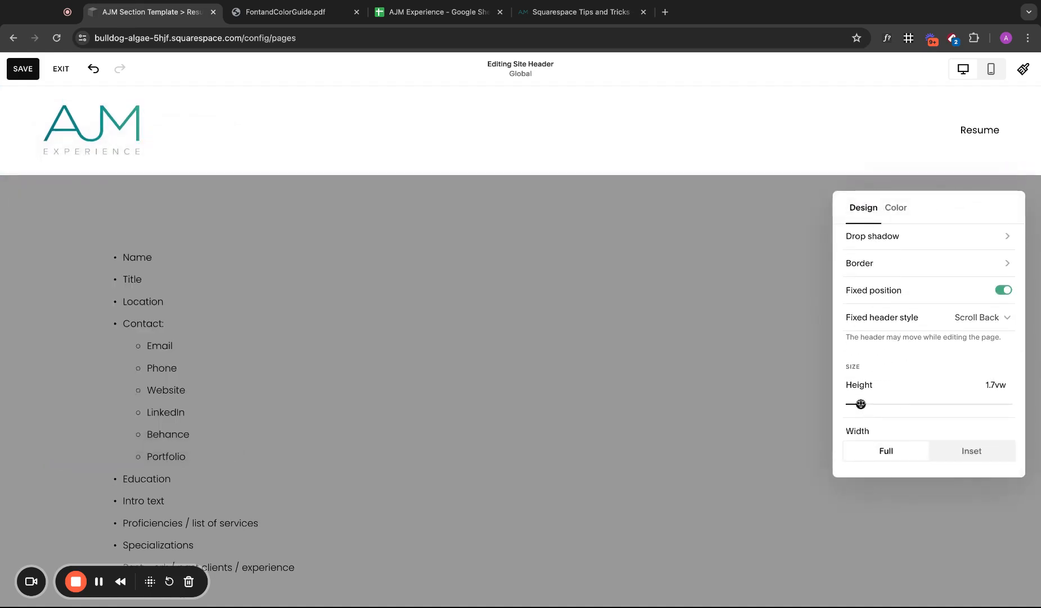
{"action": "left_click_drag", "start_coordinate": [860, 404], "coordinate": [848, 403]}
{"action": "scroll", "coordinate": [916, 387], "scroll_direction": "up", "scroll_amount": 5}
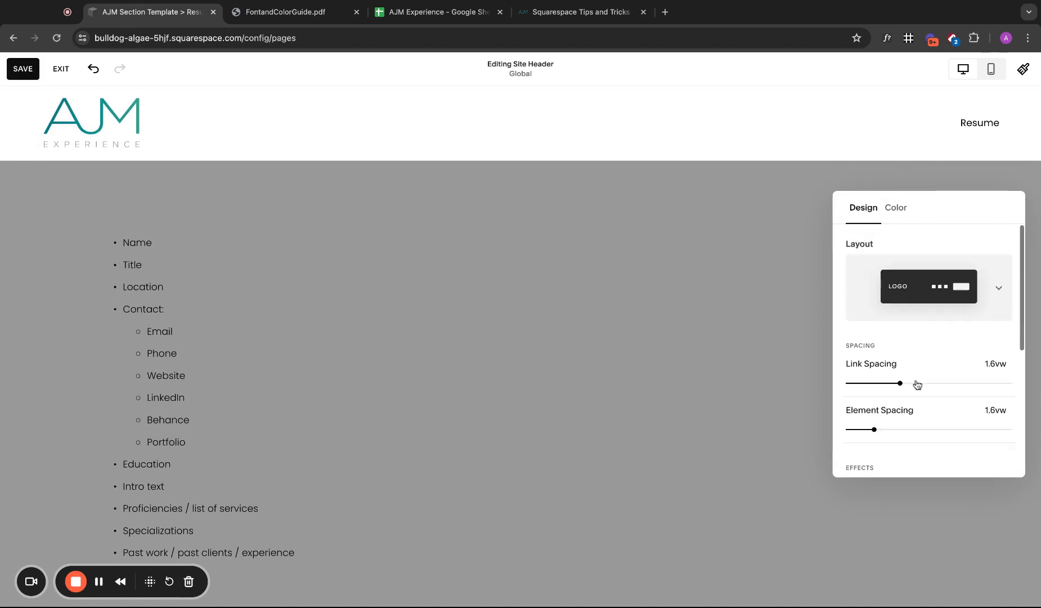
{"action": "left_click", "coordinate": [916, 305]}
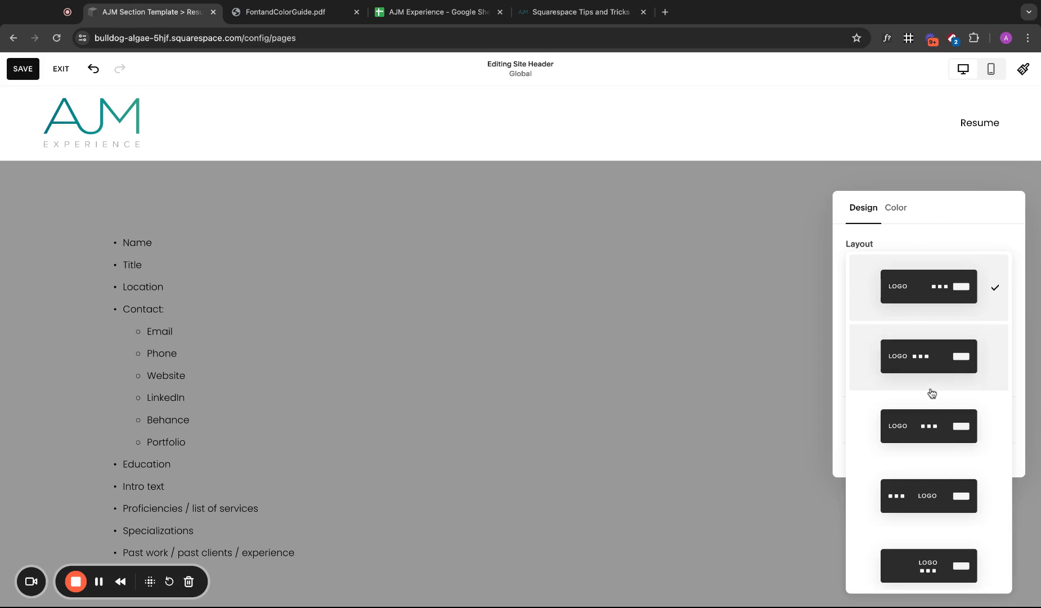
{"action": "left_click", "coordinate": [915, 222]}
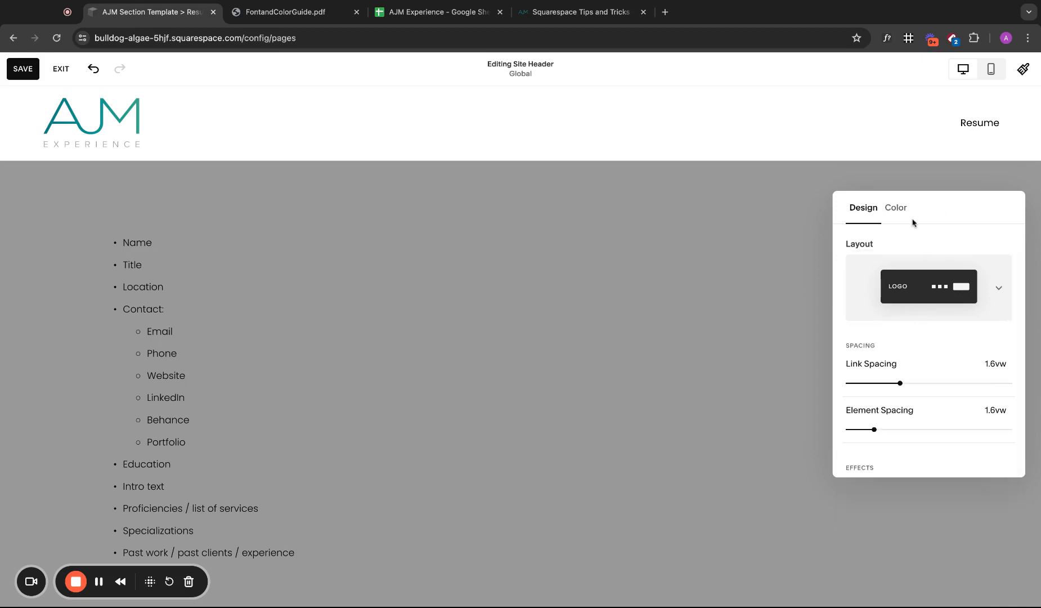
{"action": "left_click", "coordinate": [606, 264]}
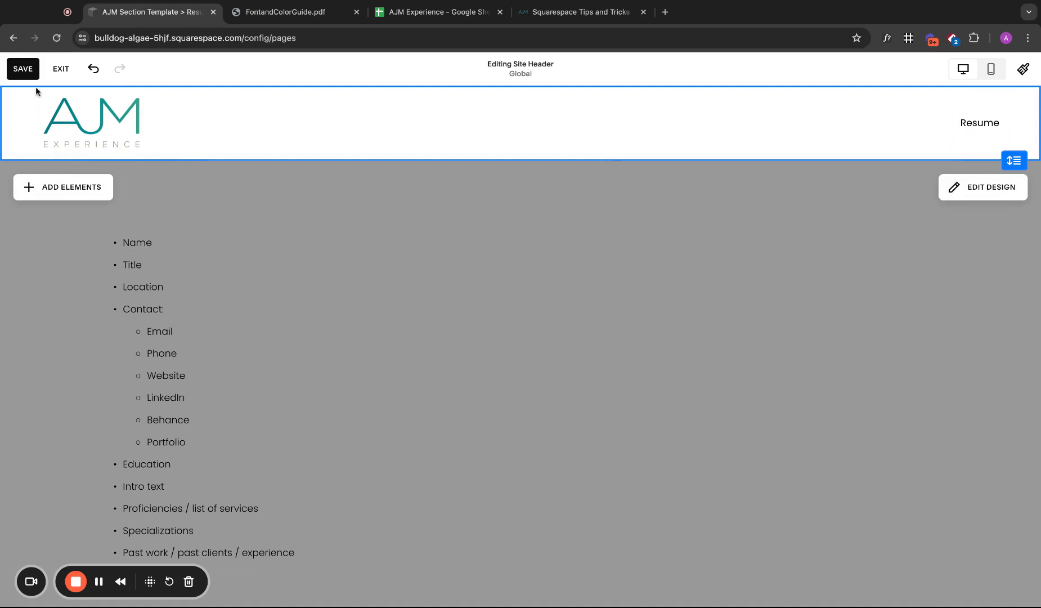
{"action": "left_click", "coordinate": [23, 68]}
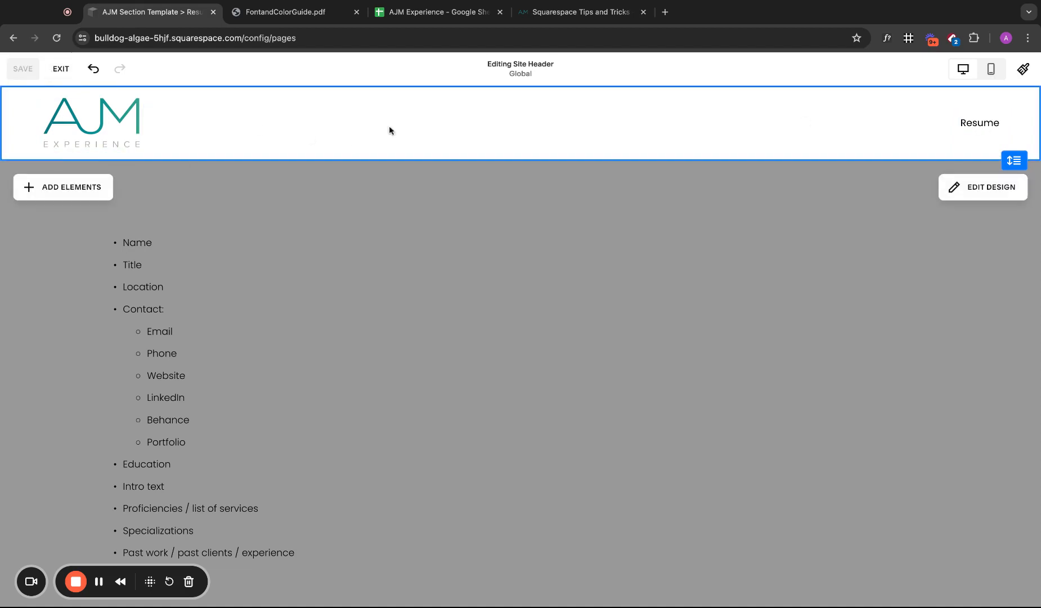
- Change the site header layout to a centered logo with the navigation links before it, save it and exit the editor
{"action": "left_click", "coordinate": [637, 235]}
{"action": "left_click", "coordinate": [542, 148]}
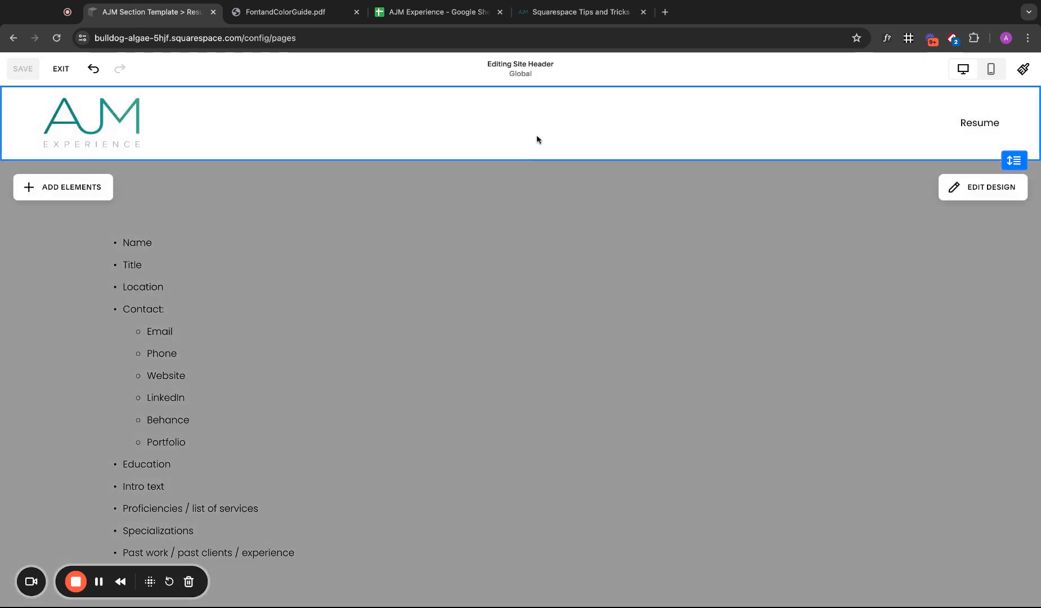
{"action": "left_click", "coordinate": [979, 187]}
{"action": "left_click", "coordinate": [921, 271]}
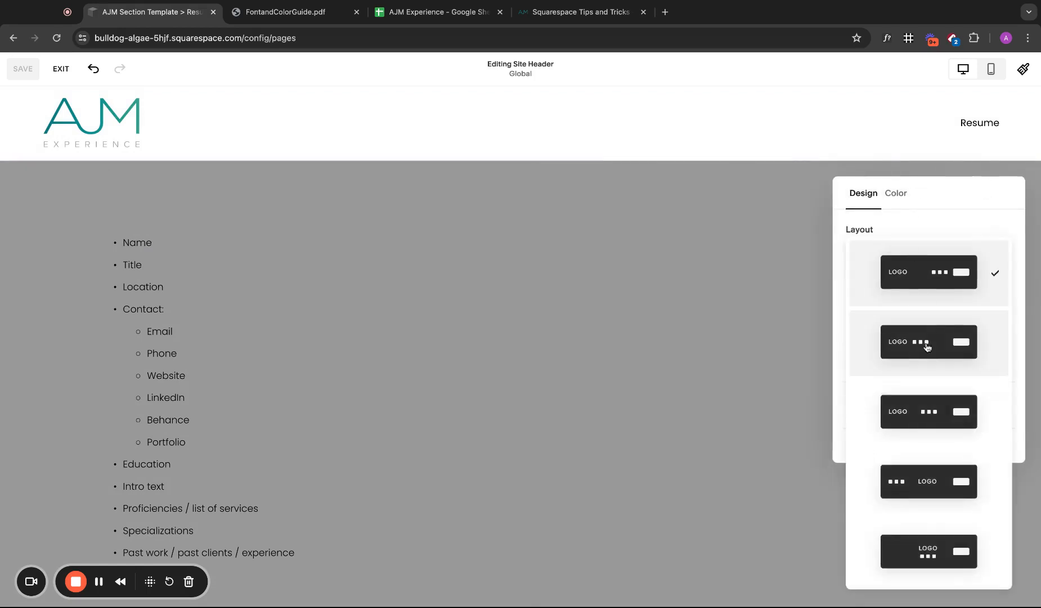
{"action": "left_click", "coordinate": [921, 487]}
{"action": "left_click", "coordinate": [26, 70]}
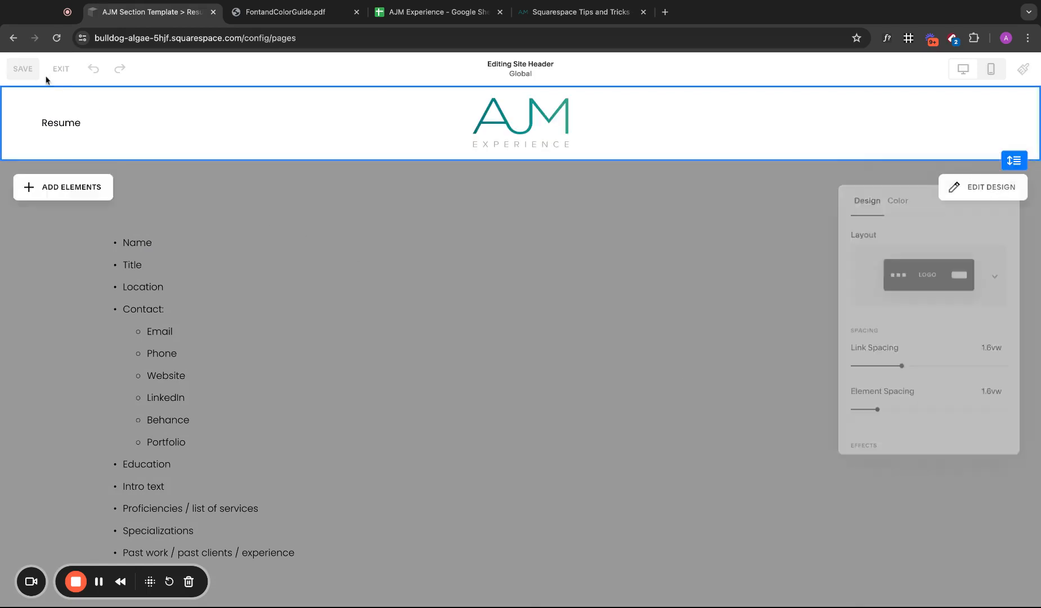
{"action": "left_click", "coordinate": [60, 70]}
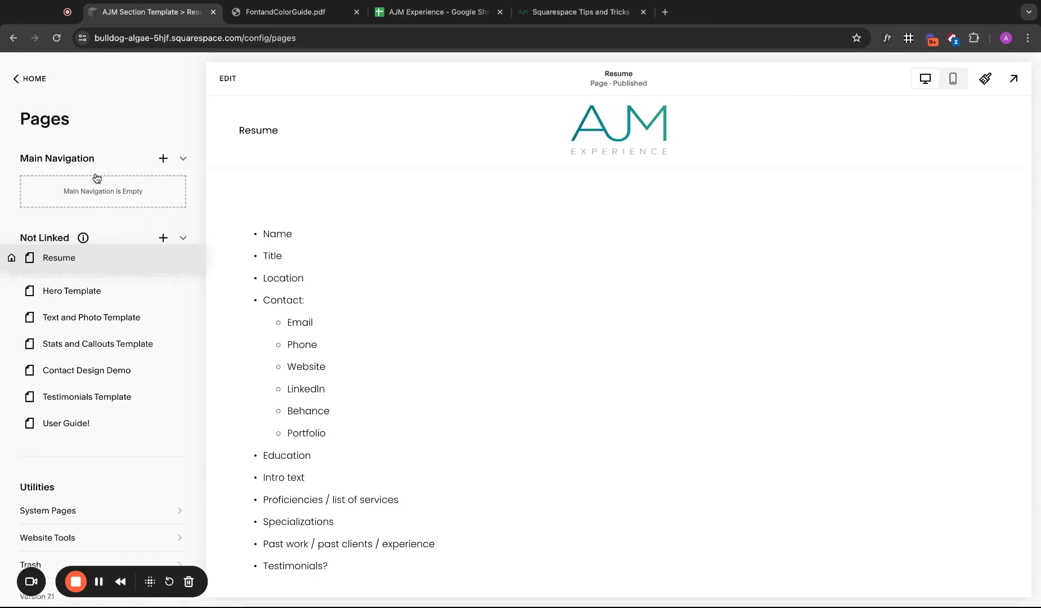
- Add the saved section with a half-width image, Lorem ipsum heading and grey shape at the start of the Resume page
{"action": "left_click", "coordinate": [244, 84]}
{"action": "left_click", "coordinate": [504, 162]}
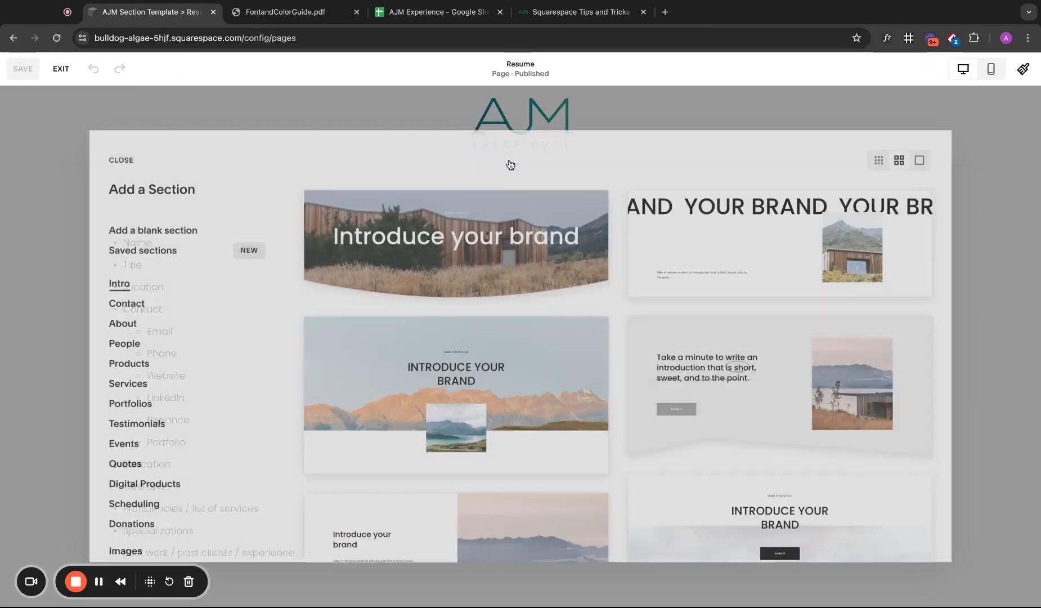
{"action": "left_click", "coordinate": [134, 249]}
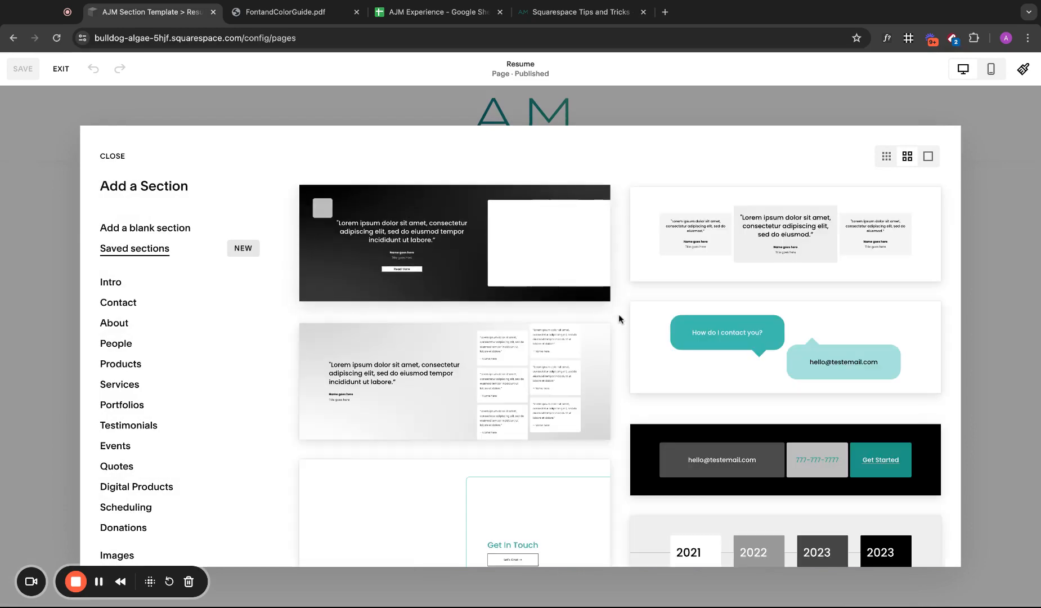
{"action": "scroll", "coordinate": [620, 321], "scroll_direction": "down", "scroll_amount": 10}
{"action": "scroll", "coordinate": [622, 325], "scroll_direction": "down", "scroll_amount": 3}
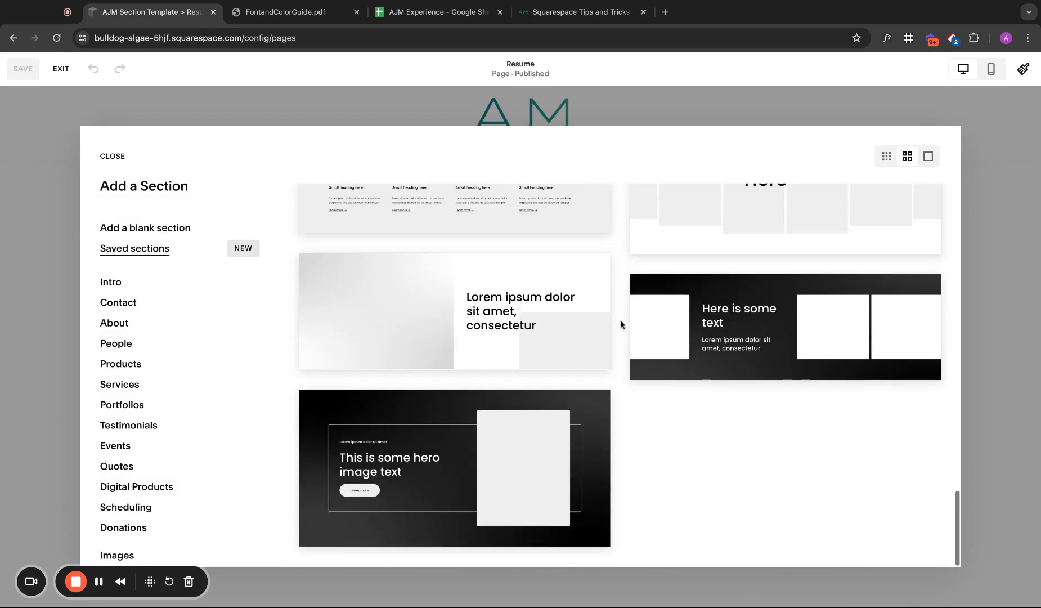
{"action": "left_click", "coordinate": [525, 325]}
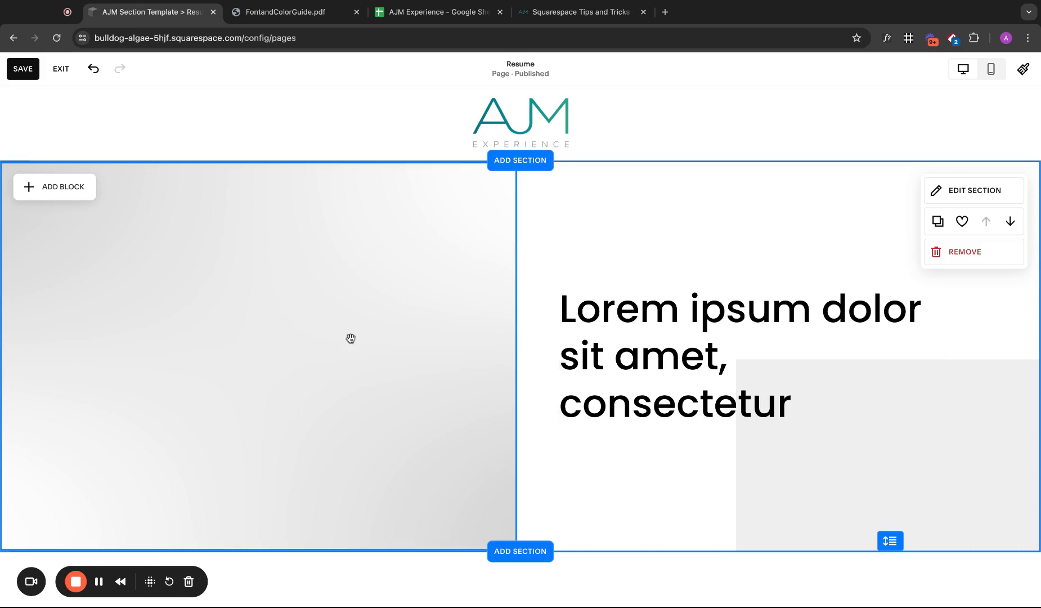
- Replace the section's placeholder image with a free stock photo of a woman on a purple background, searching for "portrait"
{"action": "left_click", "coordinate": [248, 324]}
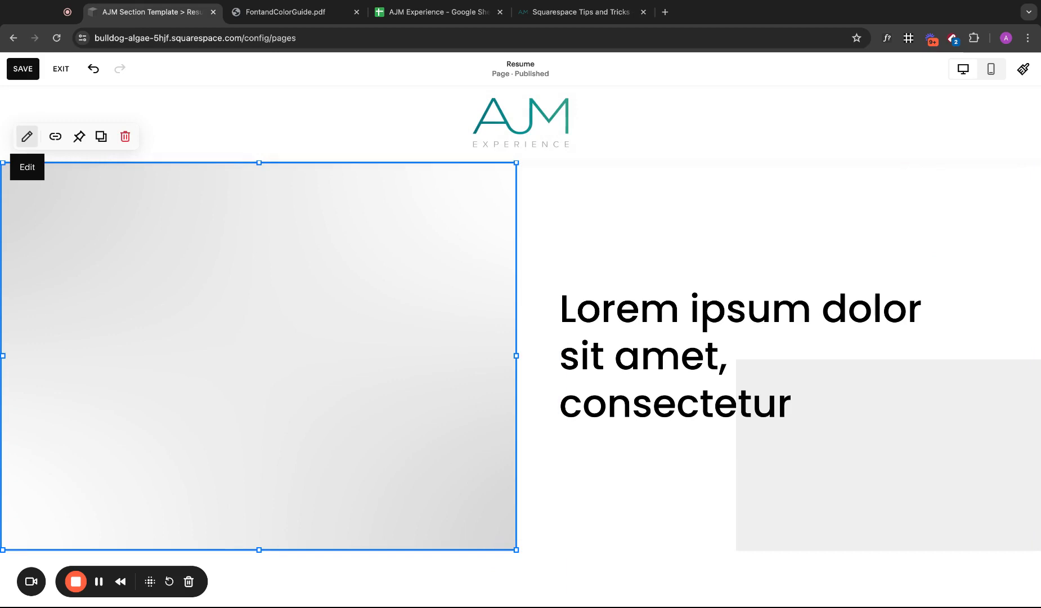
{"action": "left_click", "coordinate": [26, 136]}
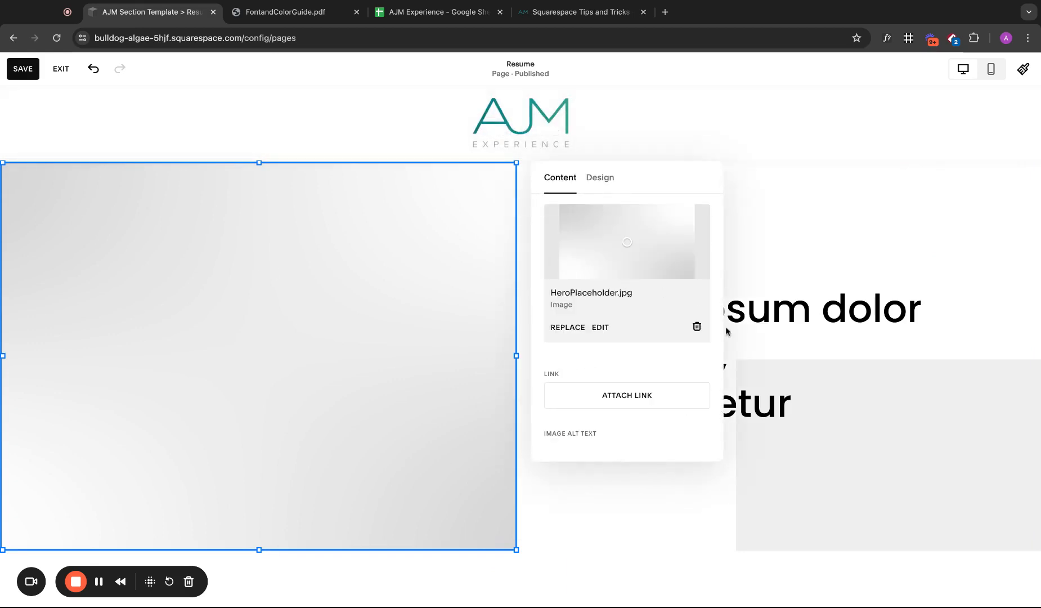
{"action": "left_click", "coordinate": [696, 327]}
{"action": "left_click", "coordinate": [627, 228]}
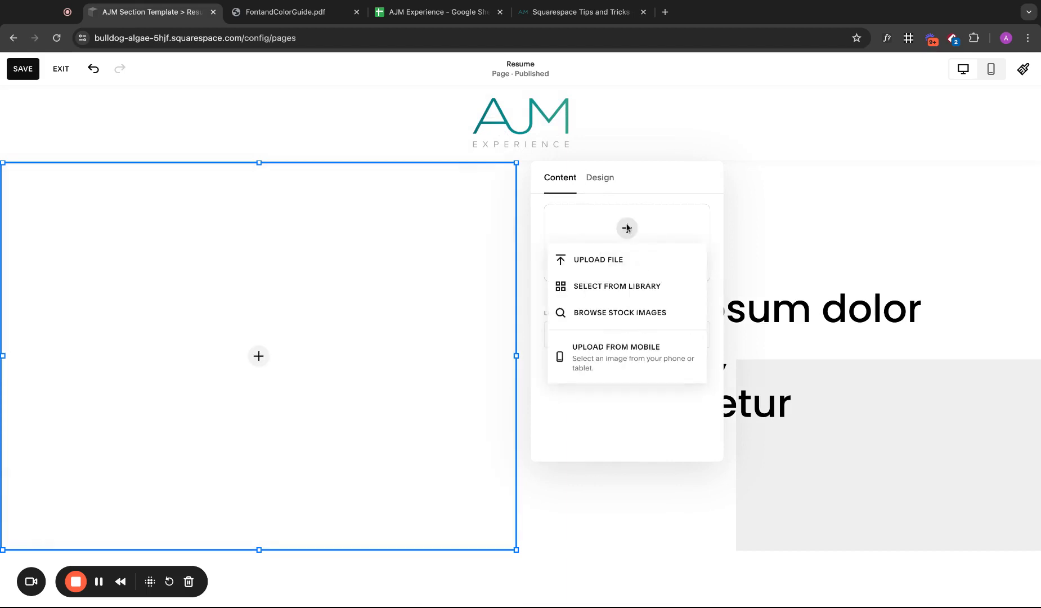
{"action": "left_click", "coordinate": [631, 311]}
{"action": "left_click", "coordinate": [507, 200]}
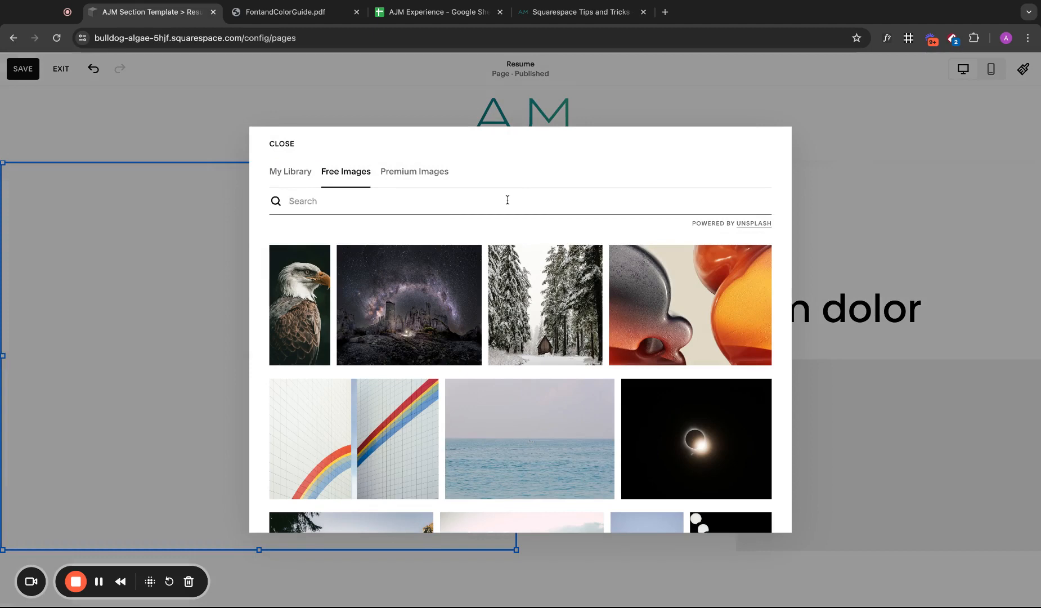
{"action": "type", "text": "portrait"}
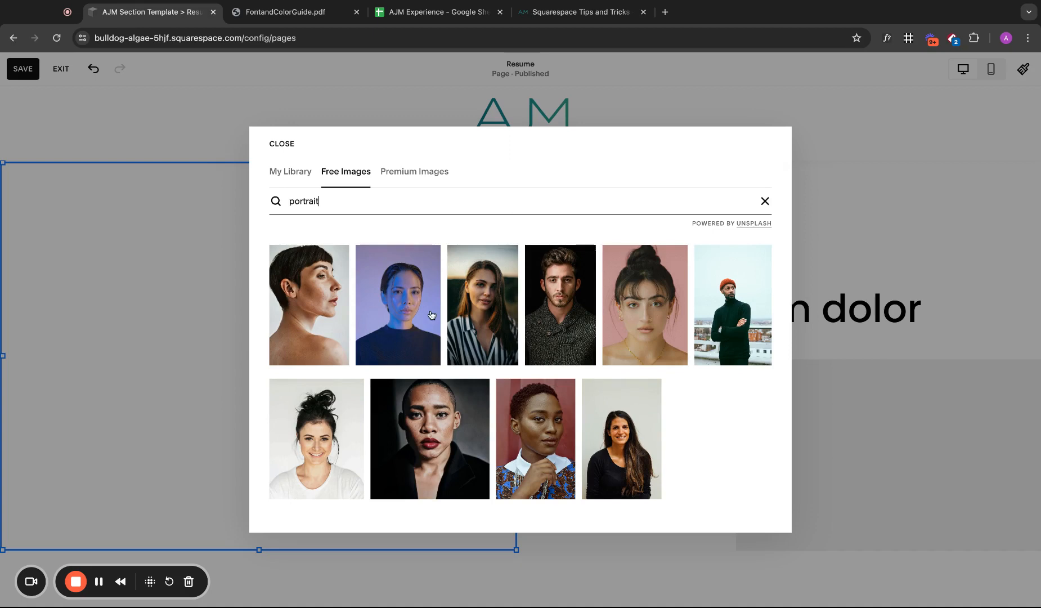
{"action": "left_click", "coordinate": [413, 315]}
{"action": "left_click", "coordinate": [431, 467]}
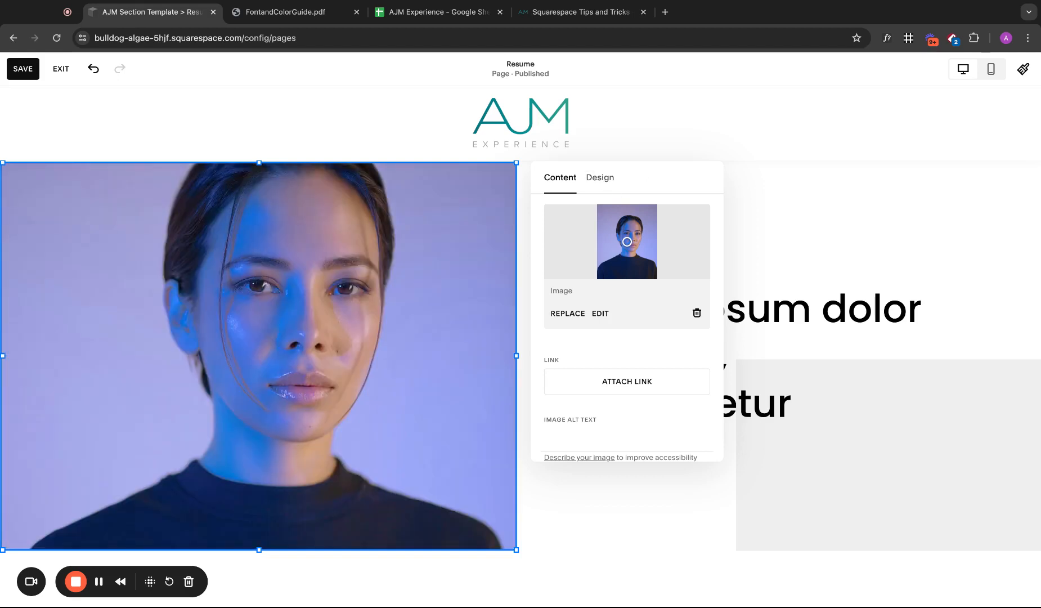
{"action": "left_click", "coordinate": [809, 220]}
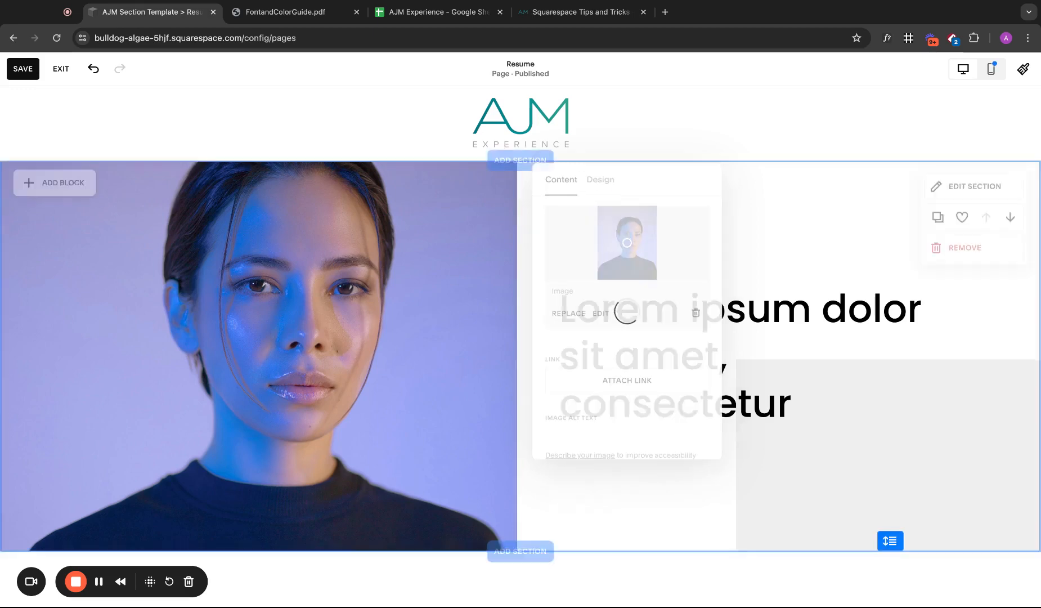
- Remove the stock portrait from the image block and upload ajmexperience_about3.jpg in its place
{"action": "left_click", "coordinate": [186, 364]}
{"action": "left_click", "coordinate": [28, 135]}
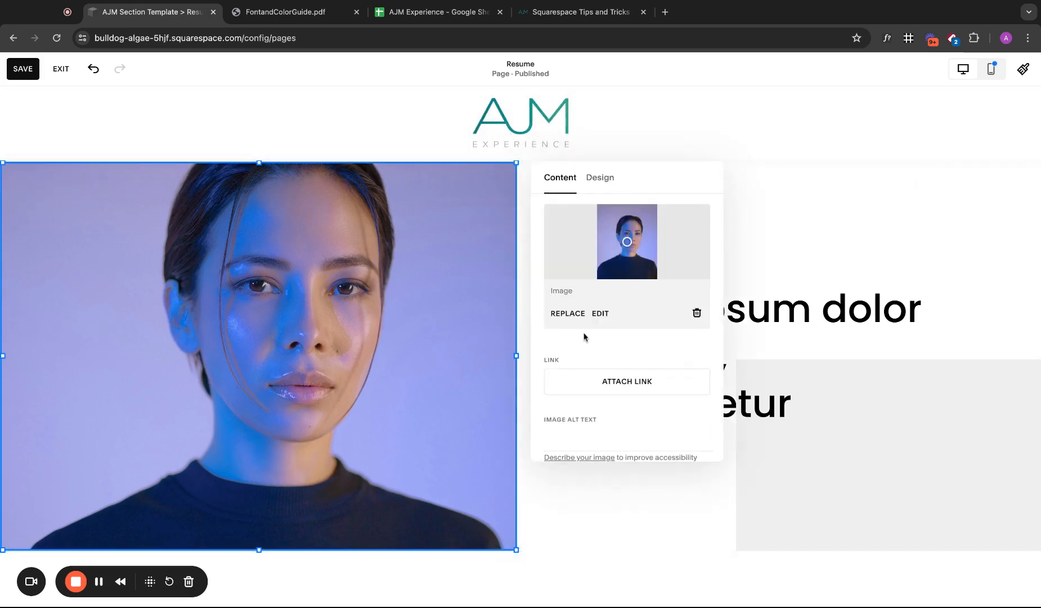
{"action": "left_click", "coordinate": [697, 313]}
{"action": "left_click", "coordinate": [621, 236]}
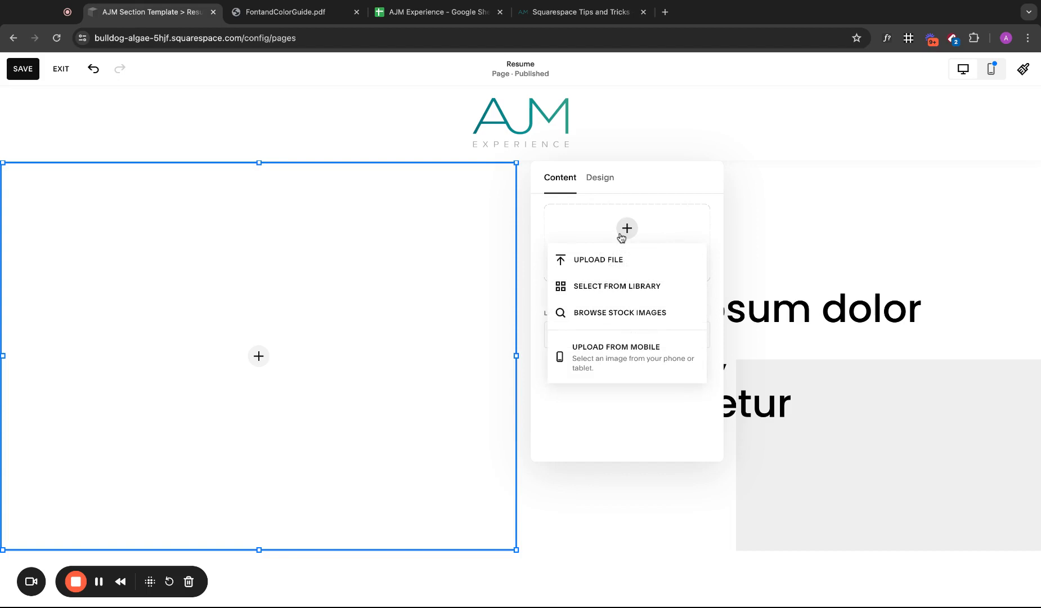
{"action": "left_click", "coordinate": [618, 261]}
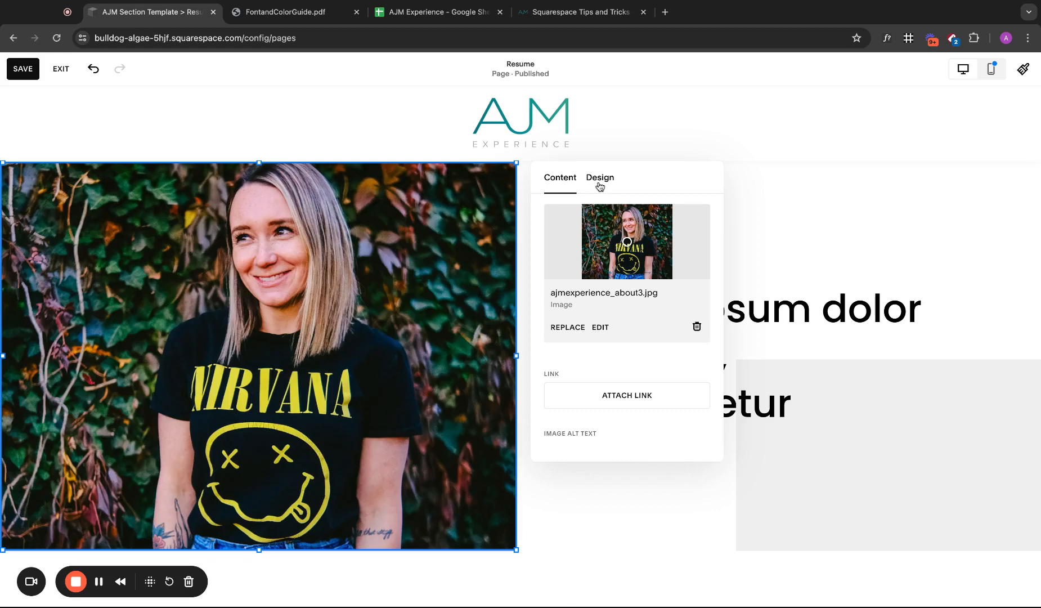
{"action": "left_click", "coordinate": [803, 250]}
- Look at the design settings of the grey shape behind the section's heading
{"action": "left_click", "coordinate": [825, 458]}
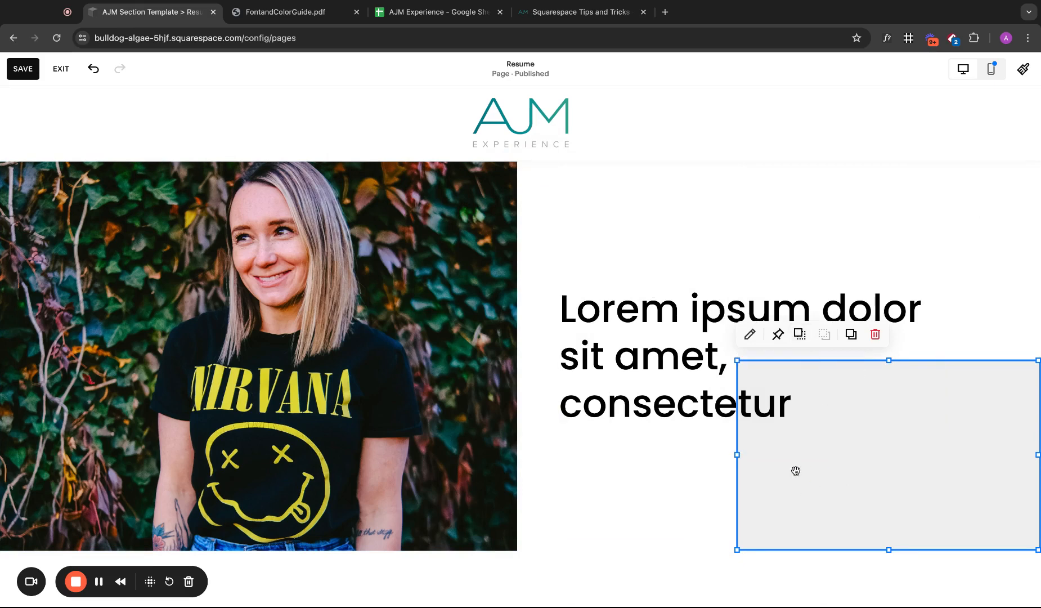
{"action": "left_click", "coordinate": [749, 334]}
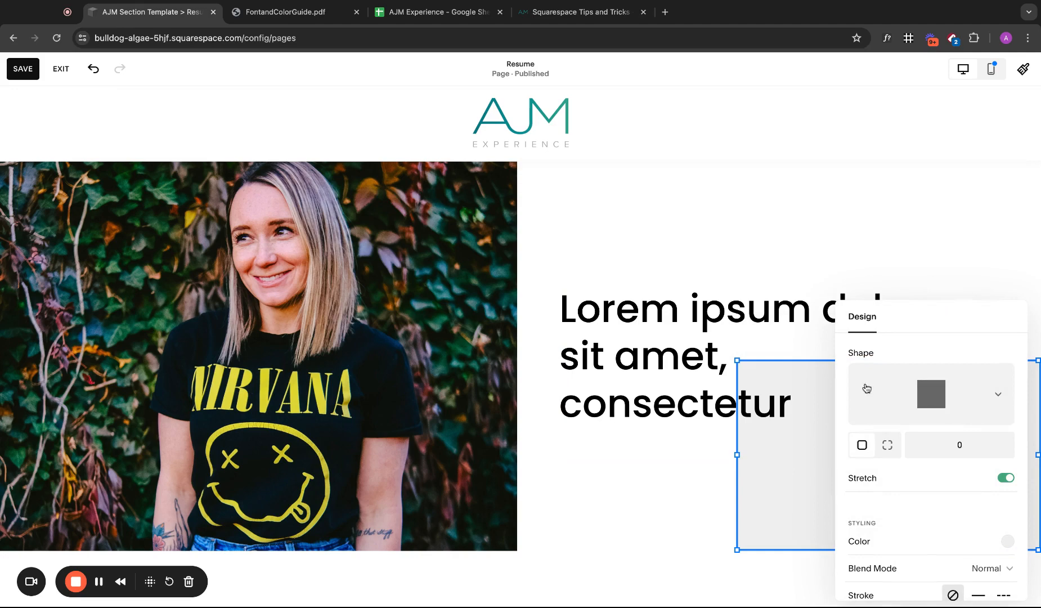
{"action": "left_click", "coordinate": [693, 511]}
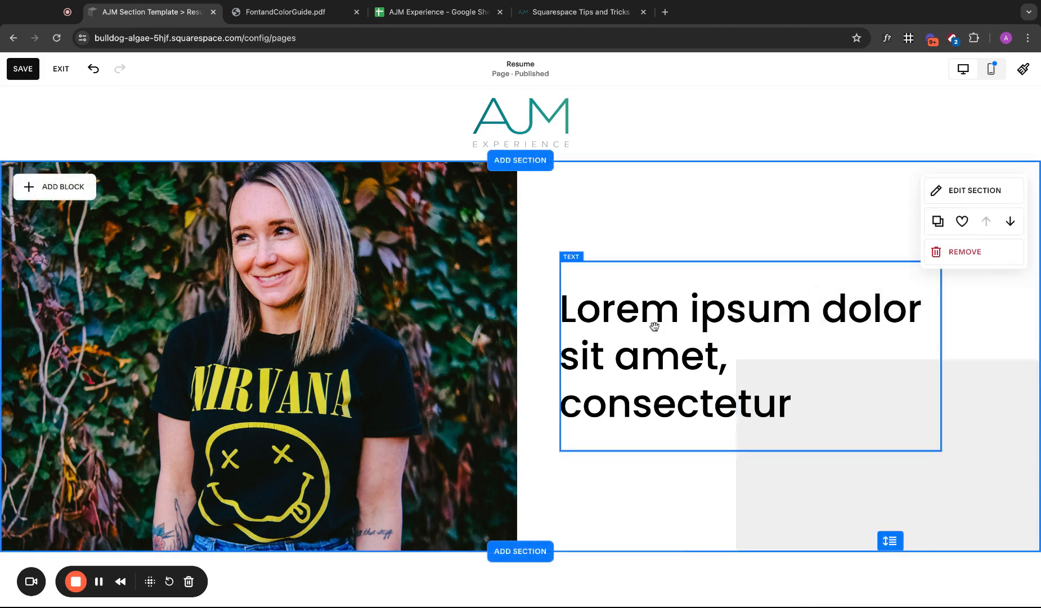
{"action": "scroll", "coordinate": [654, 327], "scroll_direction": "down", "scroll_amount": 7}
{"action": "scroll", "coordinate": [654, 327], "scroll_direction": "up", "scroll_amount": 7}
{"action": "left_click", "coordinate": [832, 506]}
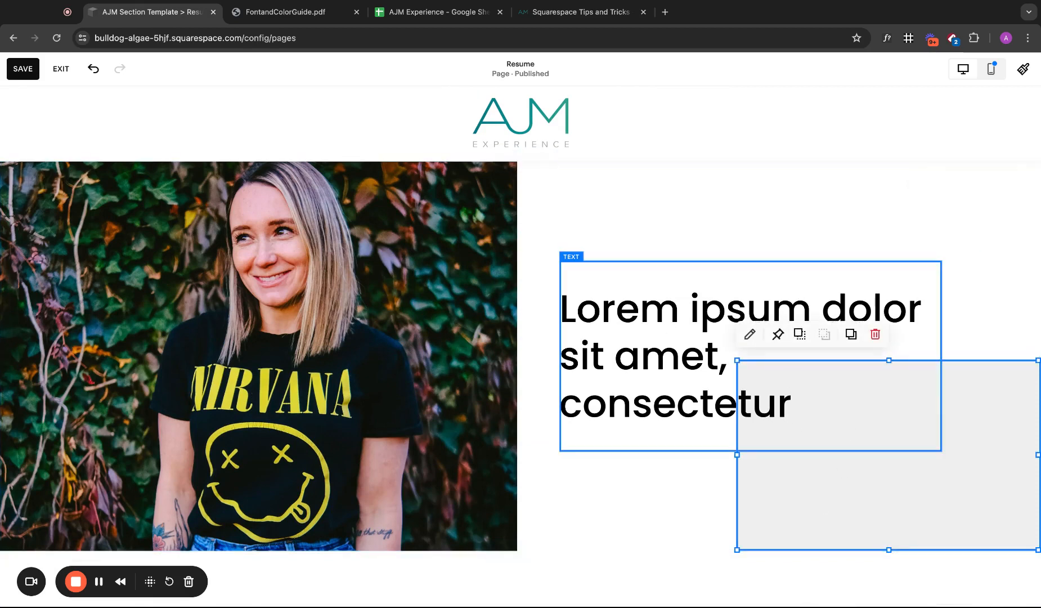
{"action": "left_click", "coordinate": [749, 333]}
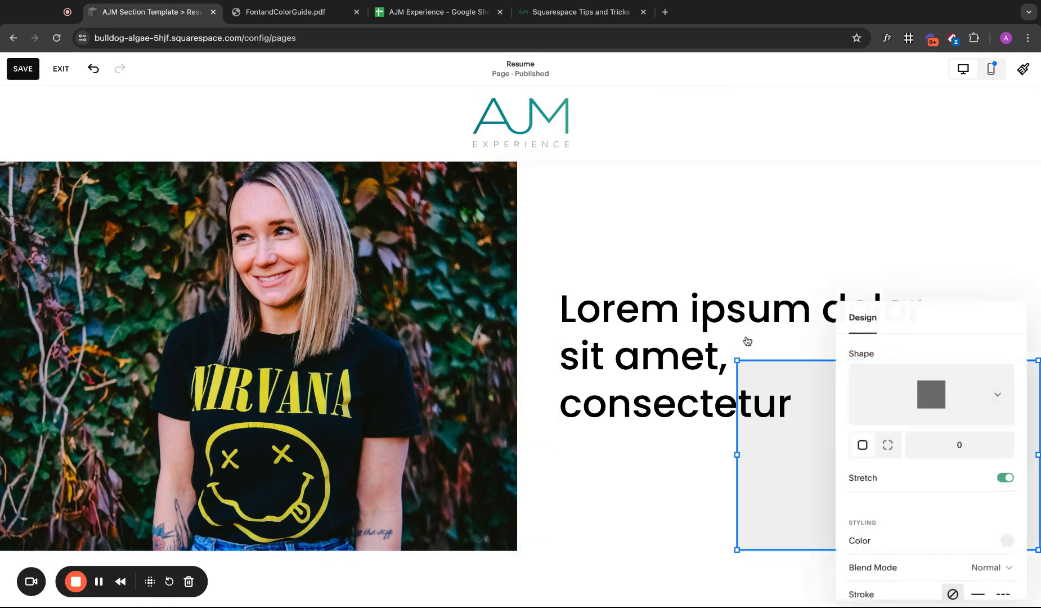
{"action": "left_click", "coordinate": [774, 226]}
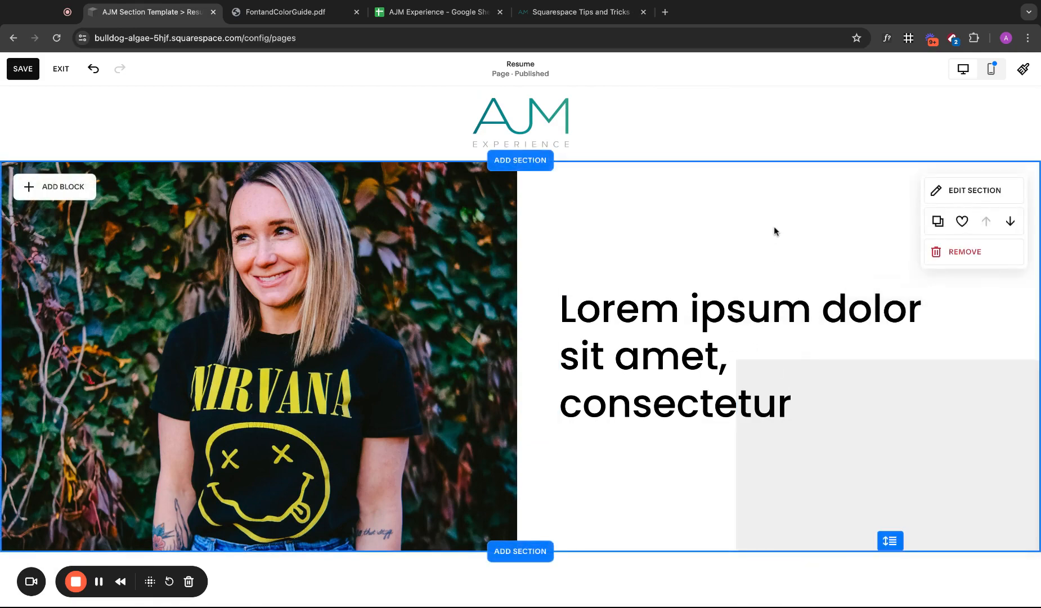
- Slightly reduce the height of the logo in the site header and save the page
{"action": "left_click", "coordinate": [521, 121]}
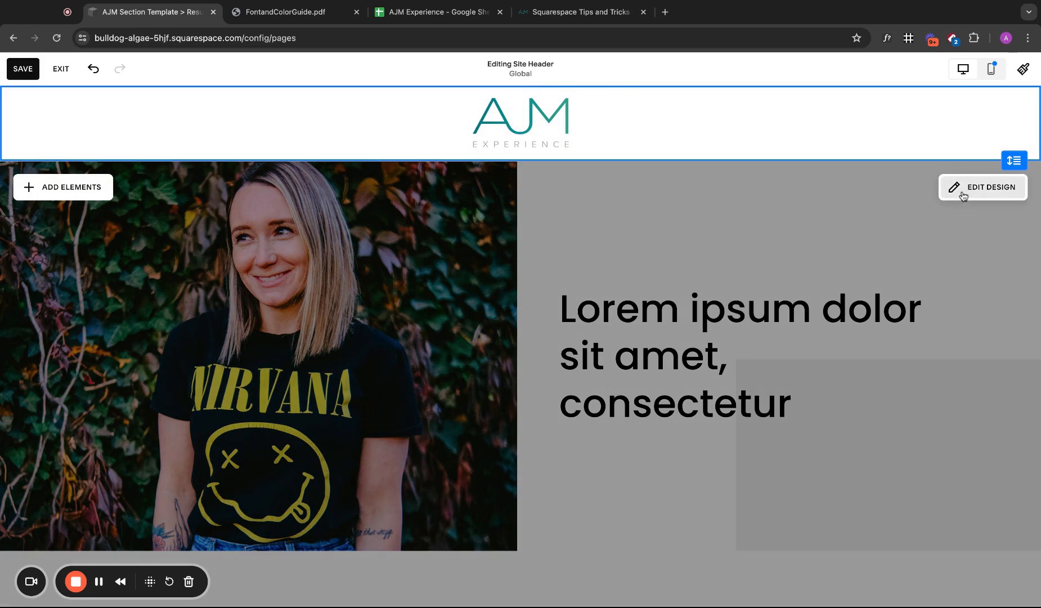
{"action": "left_click", "coordinate": [964, 196]}
{"action": "scroll", "coordinate": [880, 359], "scroll_direction": "down", "scroll_amount": 5}
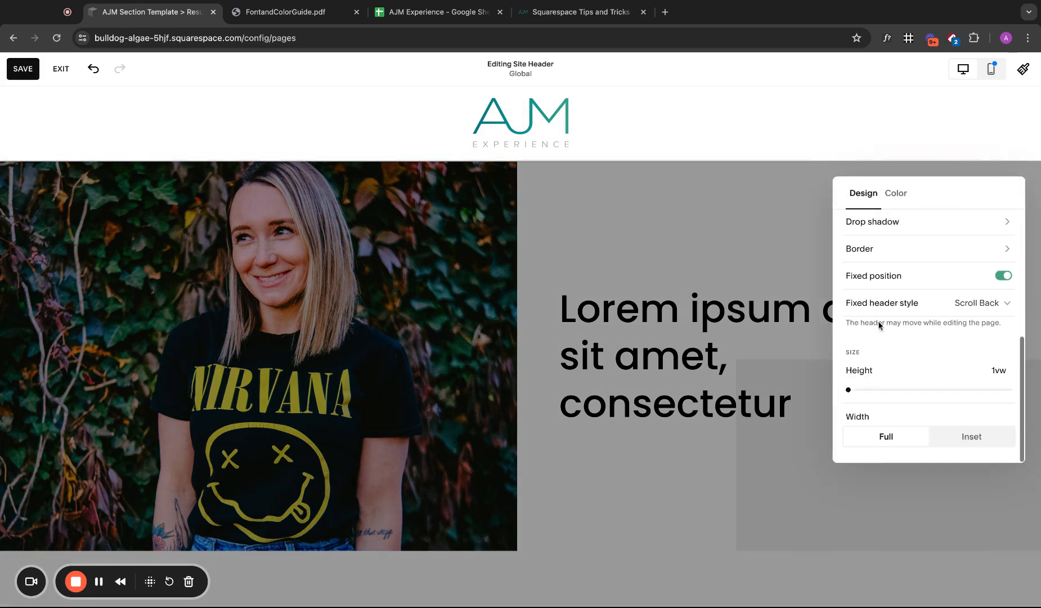
{"action": "scroll", "coordinate": [895, 342], "scroll_direction": "up", "scroll_amount": 5}
{"action": "left_click", "coordinate": [539, 126]}
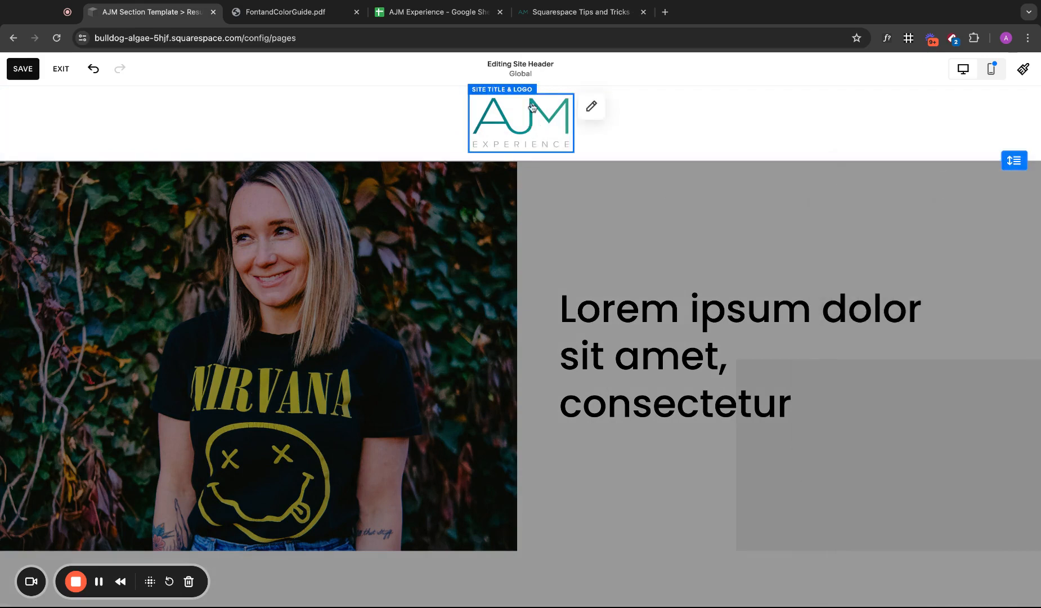
{"action": "left_click", "coordinate": [593, 105]}
{"action": "mouse_move", "coordinate": [522, 387]}
{"action": "left_mouse_down"}
{"action": "mouse_move", "coordinate": [506, 386]}
{"action": "mouse_move", "coordinate": [514, 386]}
{"action": "left_mouse_up"}
{"action": "left_click", "coordinate": [791, 208]}
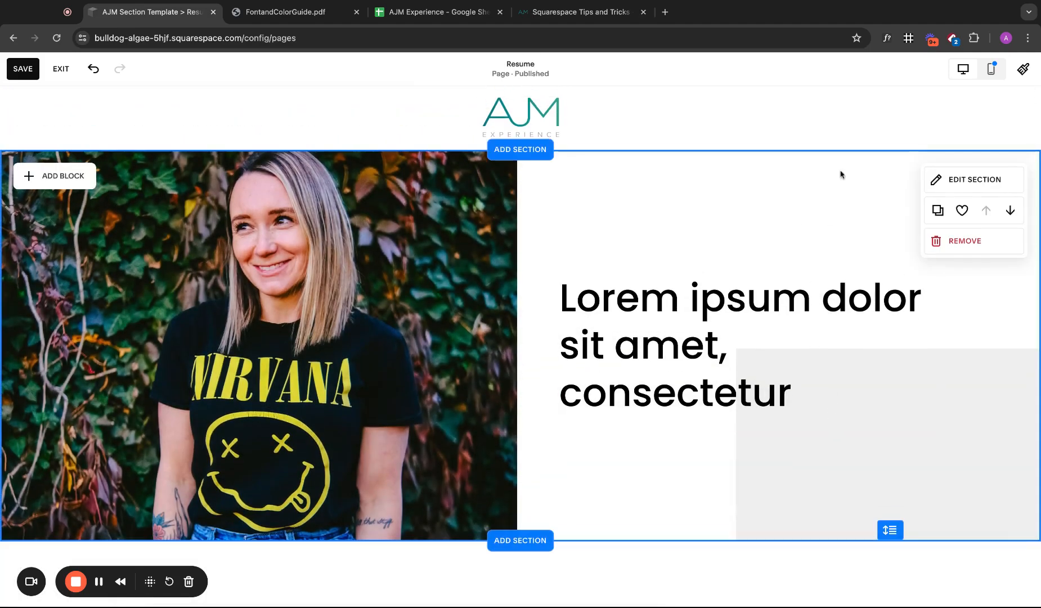
{"action": "left_click", "coordinate": [23, 69]}
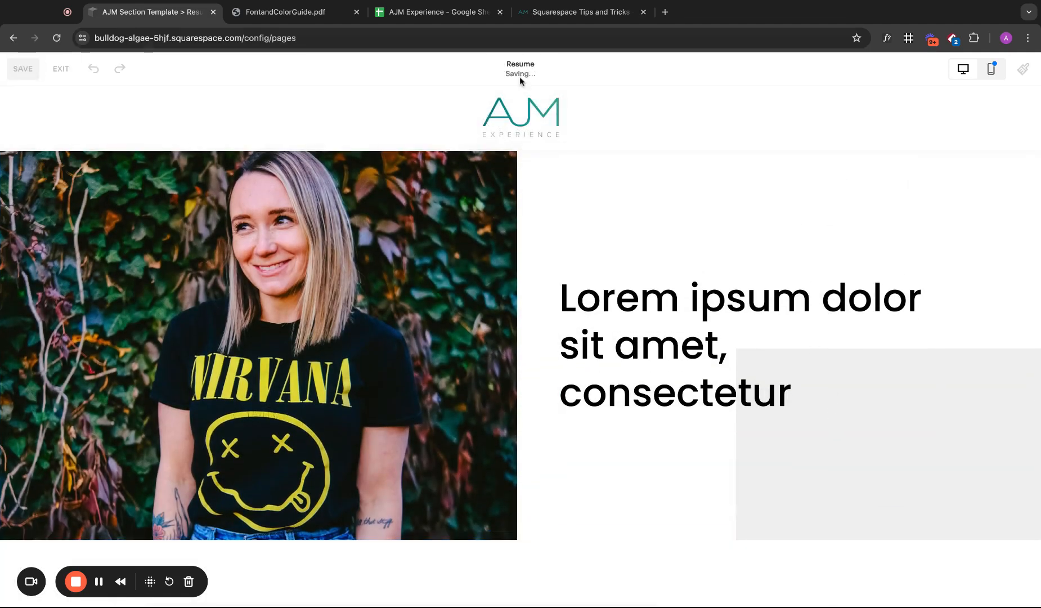
- Review the Modern + Minimalistic and Corporate + Classic fonts and color schemes in FontandColorGuide.pdf and return to Squarespace
{"action": "left_click", "coordinate": [305, 14]}
{"action": "scroll", "coordinate": [518, 221], "scroll_direction": "down", "scroll_amount": 10}
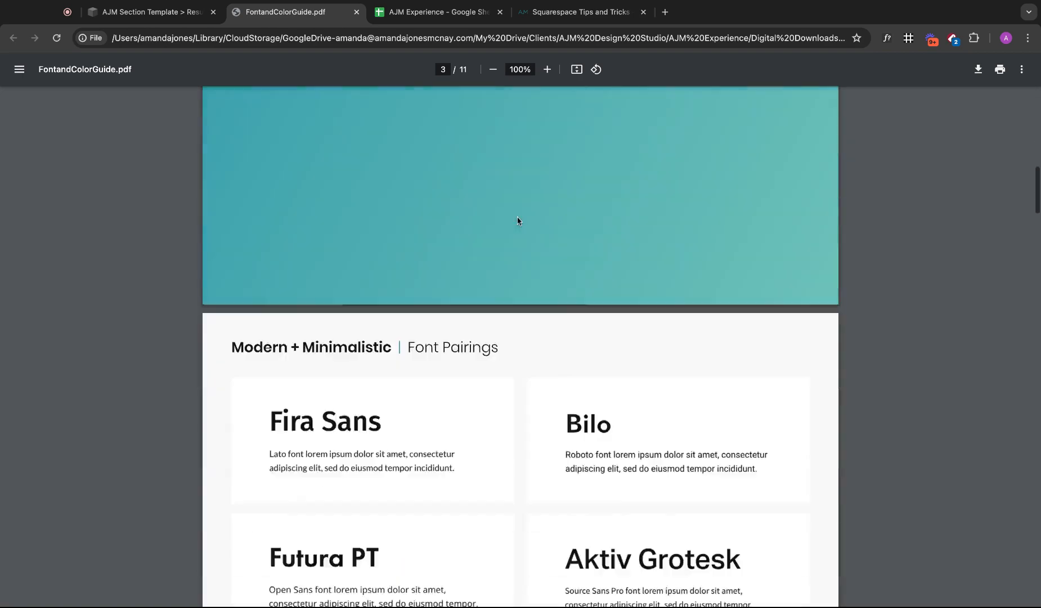
{"action": "scroll", "coordinate": [517, 221], "scroll_direction": "down", "scroll_amount": 9}
{"action": "scroll", "coordinate": [516, 221], "scroll_direction": "up", "scroll_amount": 3}
{"action": "scroll", "coordinate": [516, 221], "scroll_direction": "down", "scroll_amount": 1}
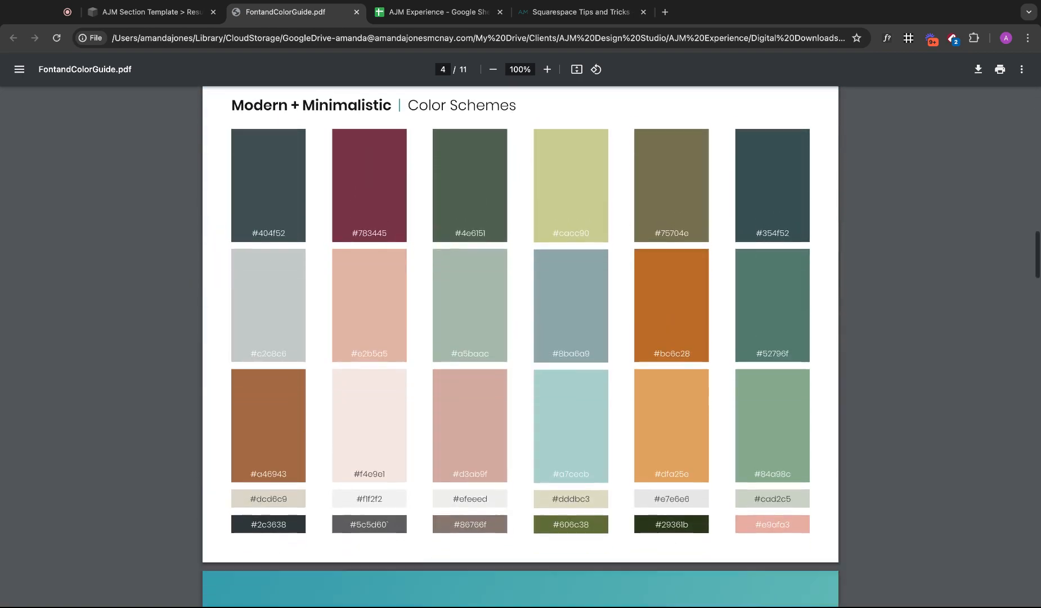
{"action": "scroll", "coordinate": [517, 221], "scroll_direction": "down", "scroll_amount": 1}
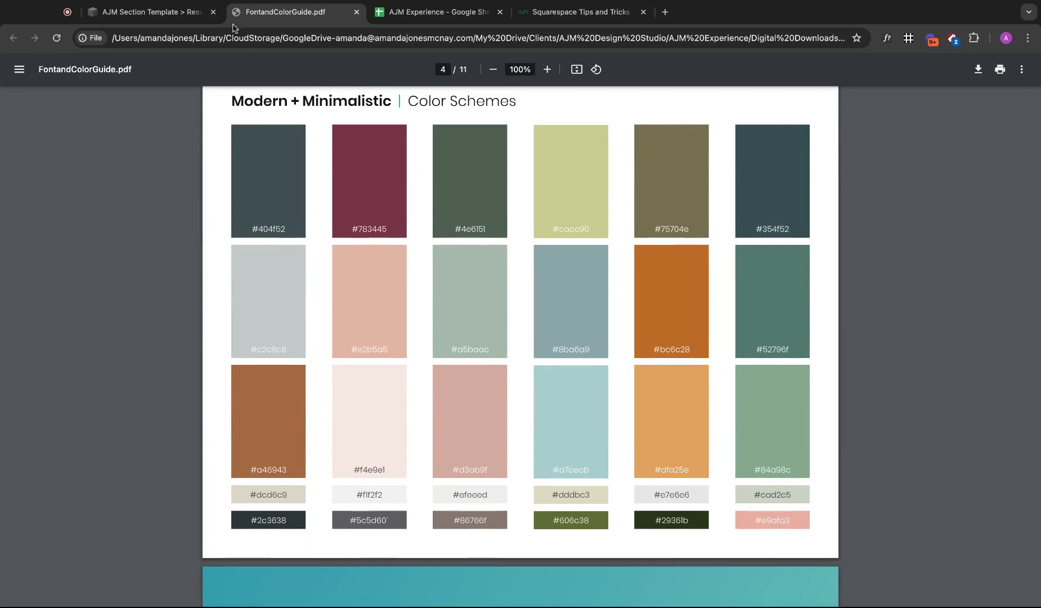
{"action": "key", "text": "ctrl+shift+Tab"}
{"action": "left_click", "coordinate": [279, 16]}
{"action": "scroll", "coordinate": [348, 219], "scroll_direction": "down", "scroll_amount": 20}
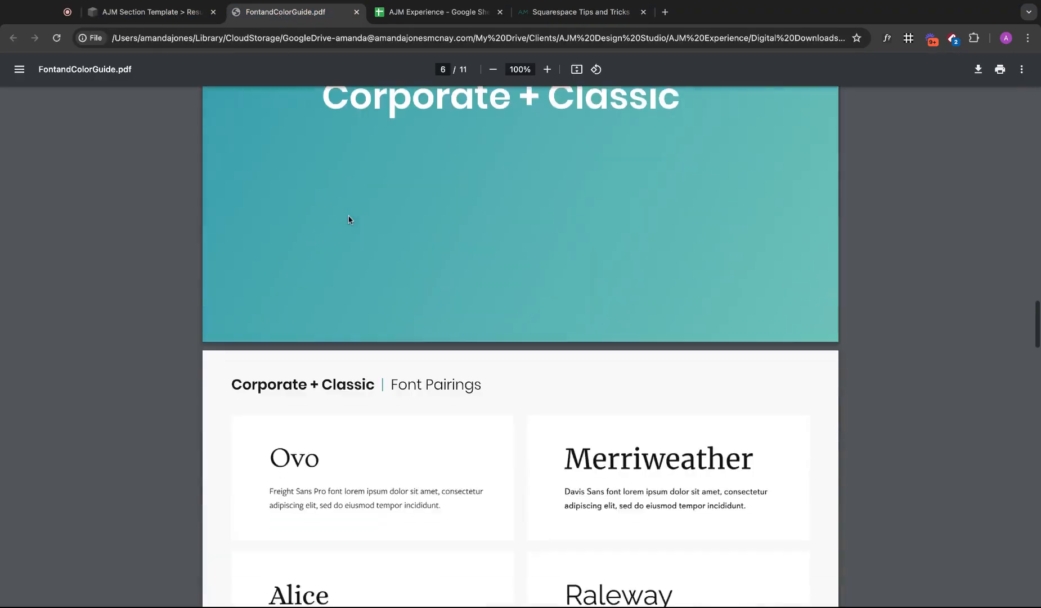
{"action": "scroll", "coordinate": [521, 353], "scroll_direction": "down", "scroll_amount": 1}
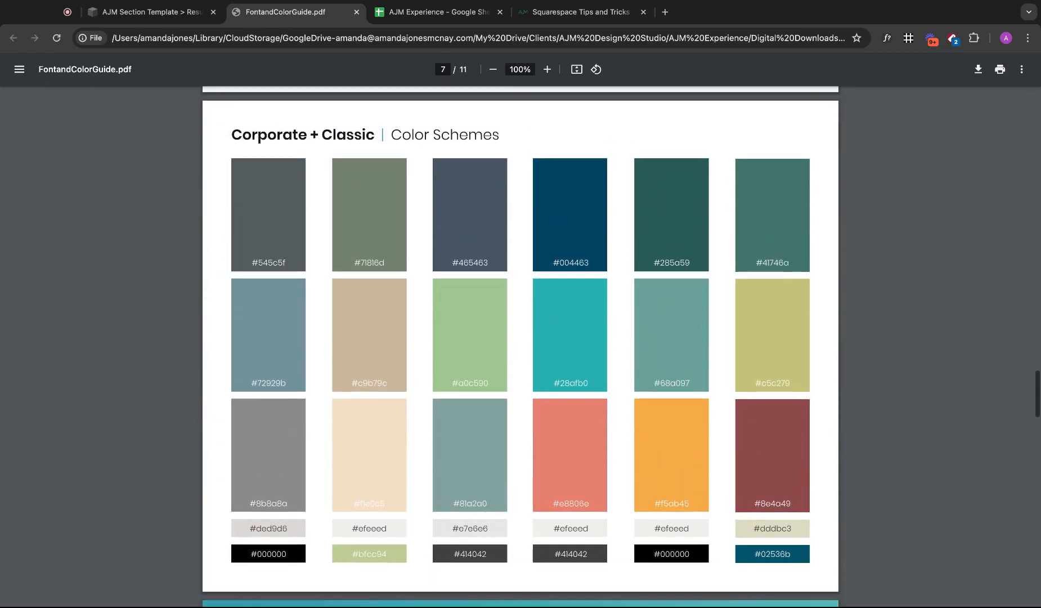
{"action": "left_click", "coordinate": [149, 12]}
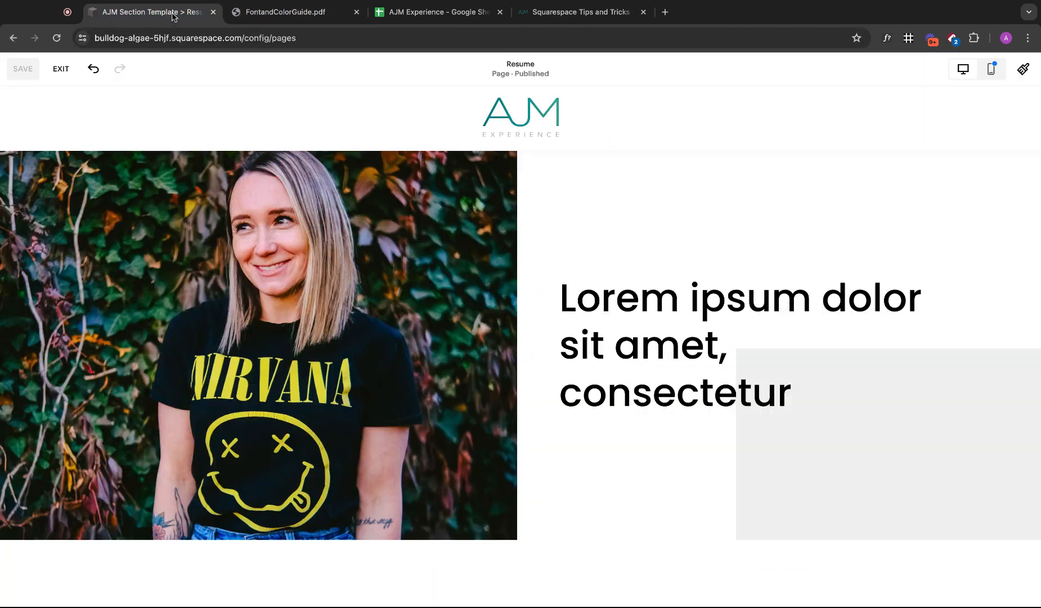
- Review the Fun + Imaginative color schemes in FontandColorGuide.pdf and compare them with the Resume page
{"action": "left_click", "coordinate": [302, 17]}
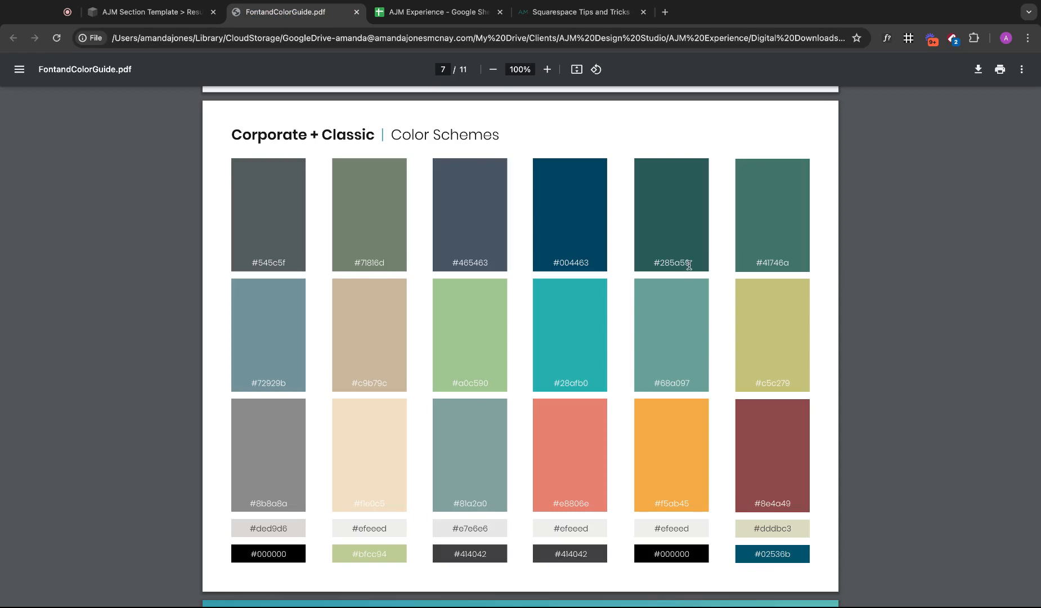
{"action": "scroll", "coordinate": [689, 265], "scroll_direction": "down", "scroll_amount": 20}
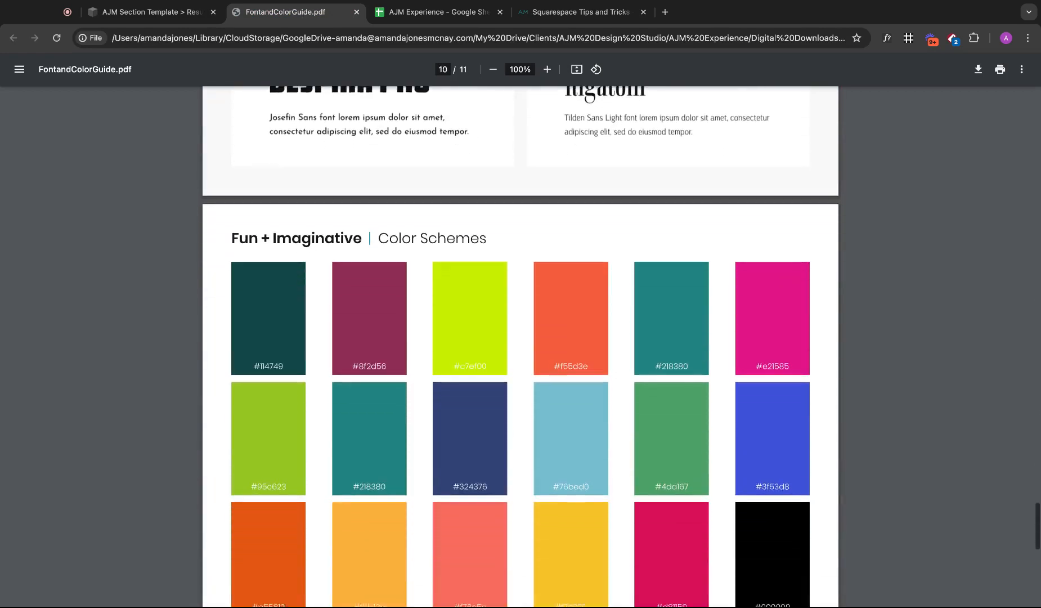
{"action": "scroll", "coordinate": [689, 266], "scroll_direction": "down", "scroll_amount": 2}
{"action": "left_click", "coordinate": [189, 11]}
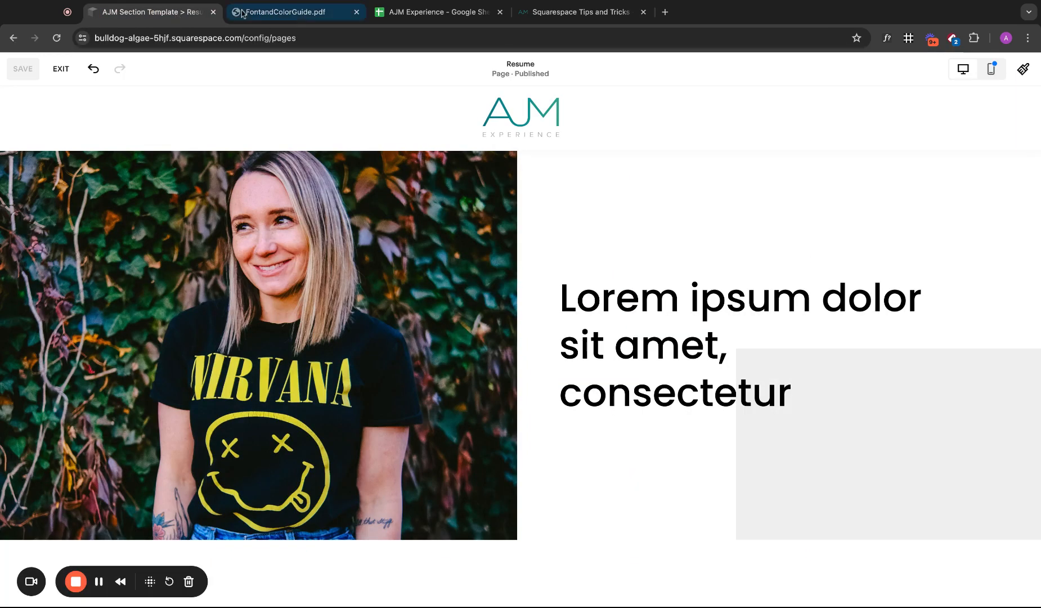
{"action": "left_click", "coordinate": [244, 14]}
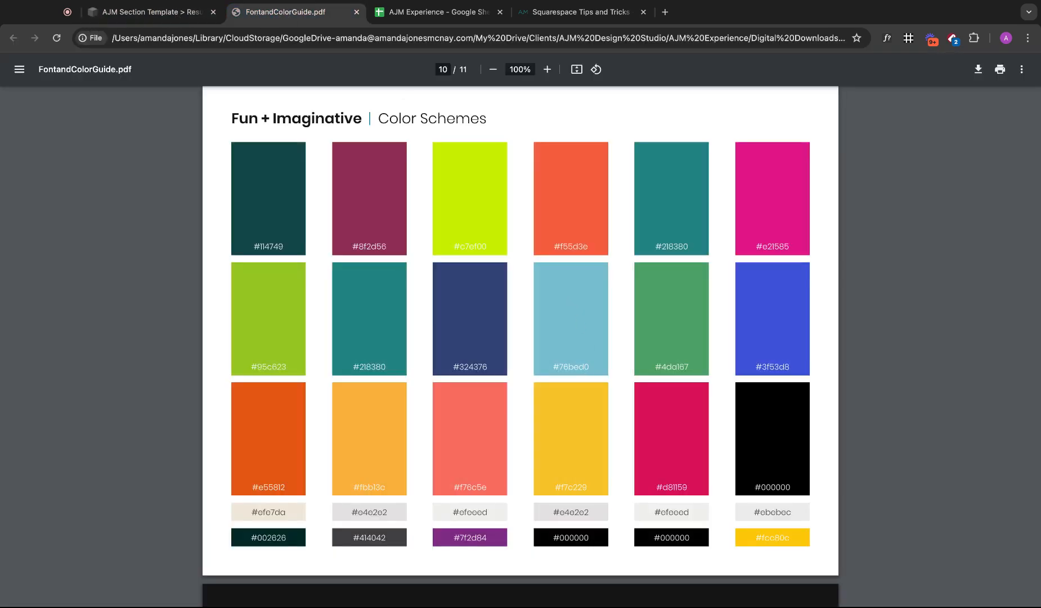
{"action": "left_click", "coordinate": [169, 12]}
{"action": "left_click", "coordinate": [289, 17]}
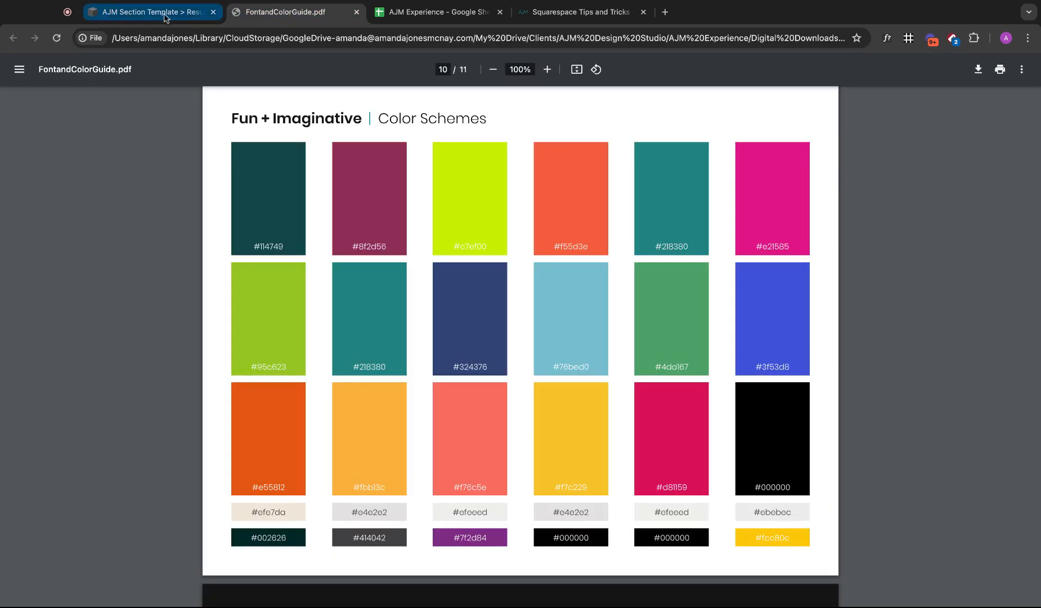
{"action": "left_click", "coordinate": [163, 16]}
- Copy #114749 from the first Fun + Imaginative scheme and lighten the darkest color in the site's palette to #181818
{"action": "left_click", "coordinate": [289, 16]}
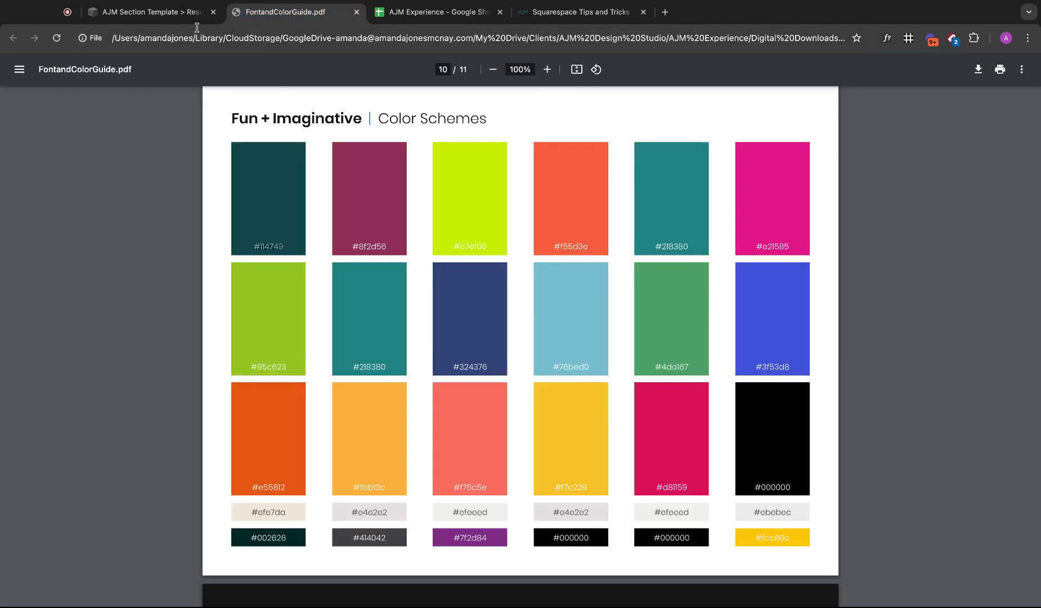
{"action": "left_click", "coordinate": [182, 15]}
{"action": "left_click", "coordinate": [1023, 71]}
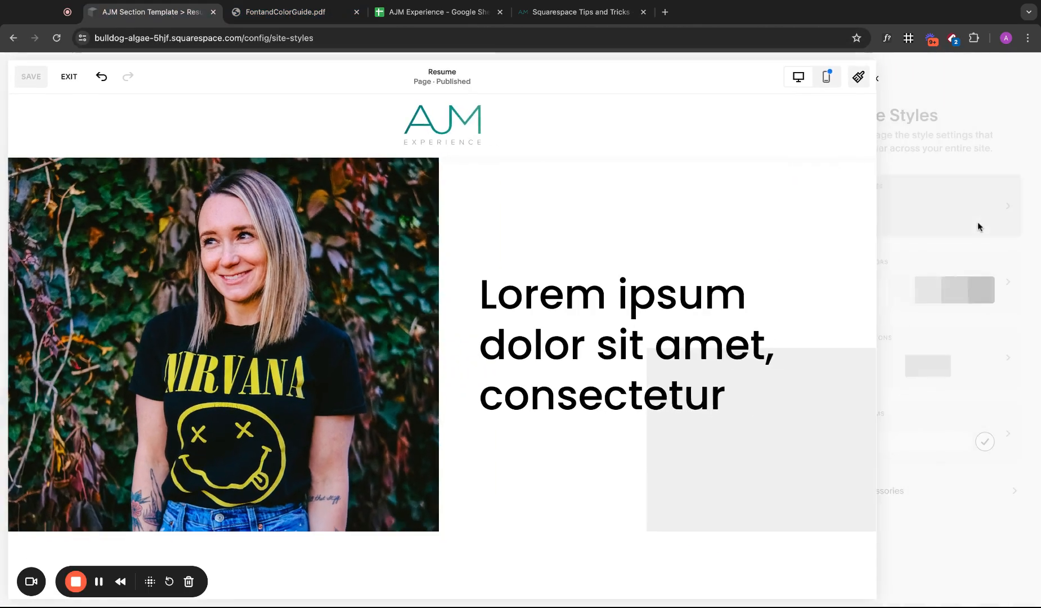
{"action": "left_click", "coordinate": [951, 265]}
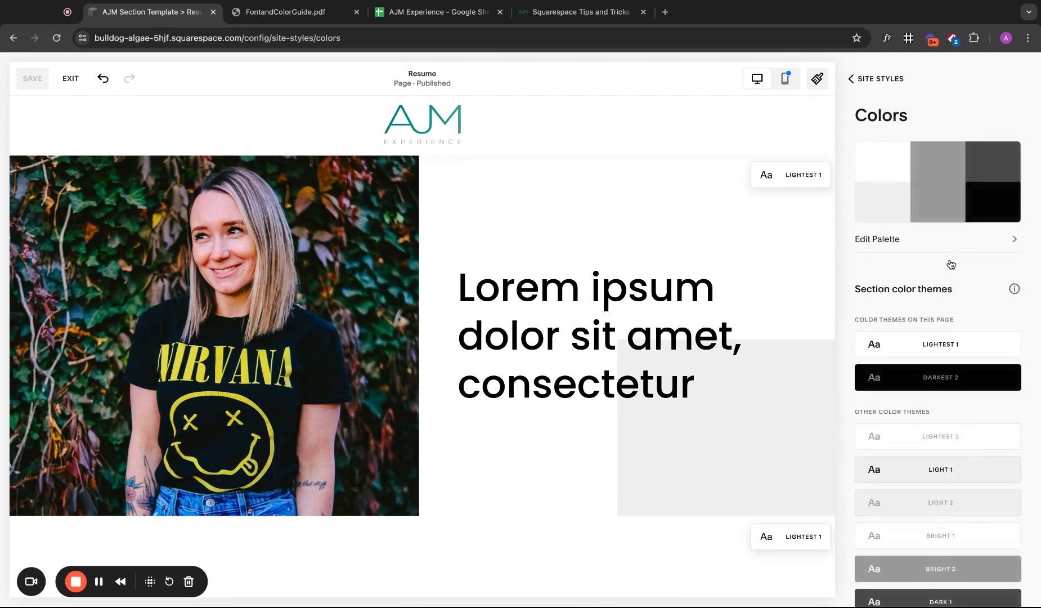
{"action": "left_click", "coordinate": [956, 227]}
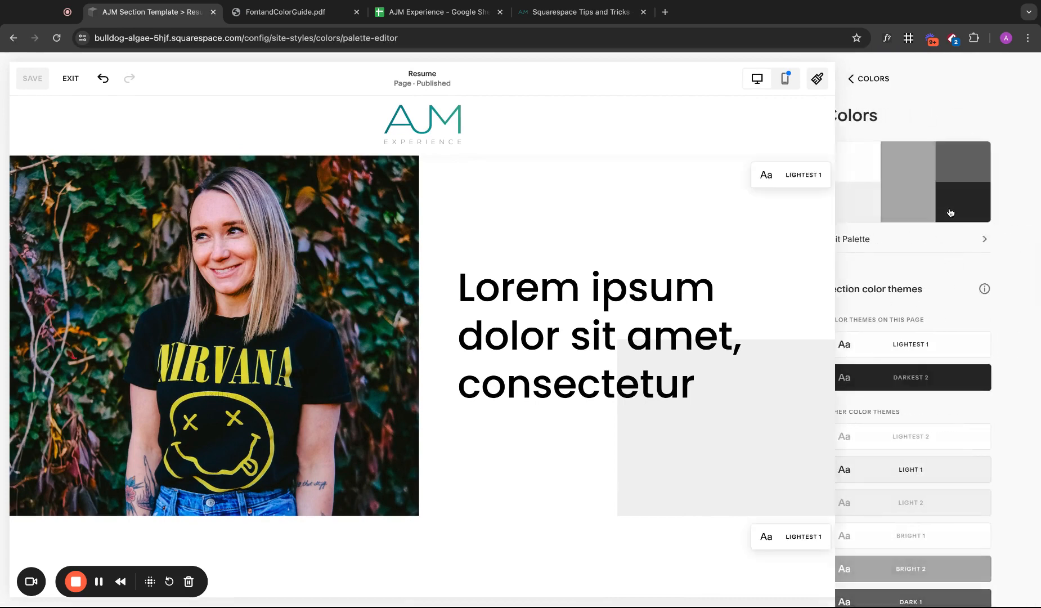
{"action": "left_click", "coordinate": [1002, 158]}
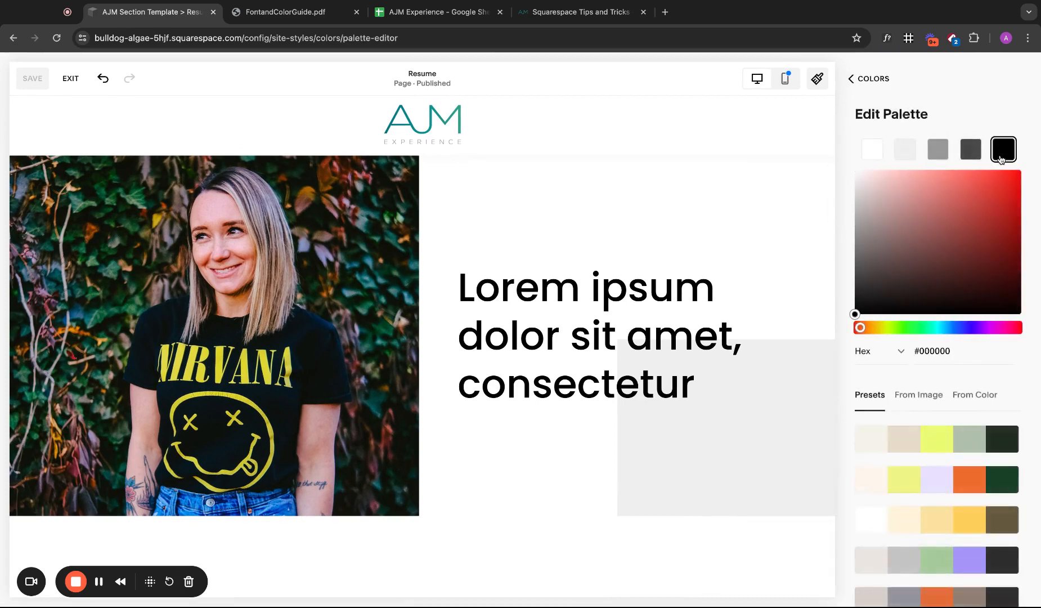
{"action": "left_click_drag", "start_coordinate": [854, 312], "coordinate": [855, 300]}
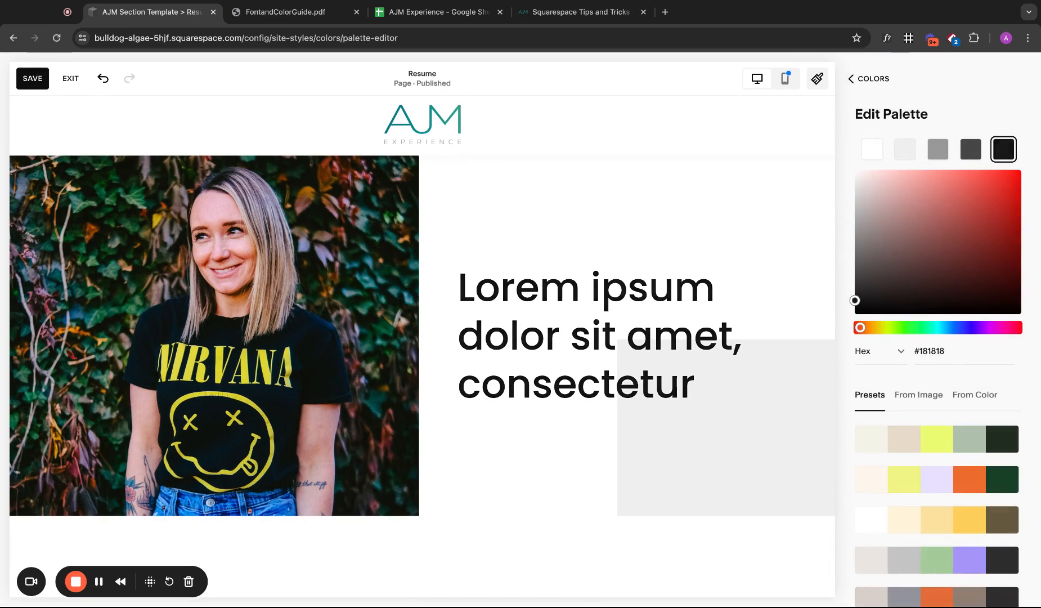
- Set the dark grey color in the site's palette to #114749
{"action": "left_click", "coordinate": [971, 149]}
{"action": "double_click", "coordinate": [956, 352]}
{"action": "type", "text": "#114749"}
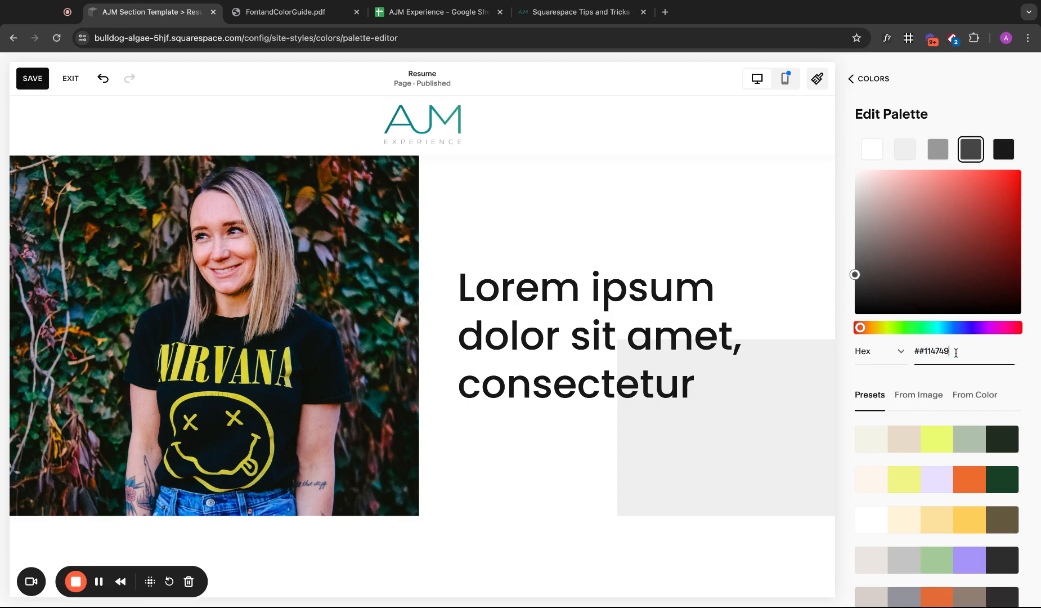
{"action": "key", "text": "BackSpace"}
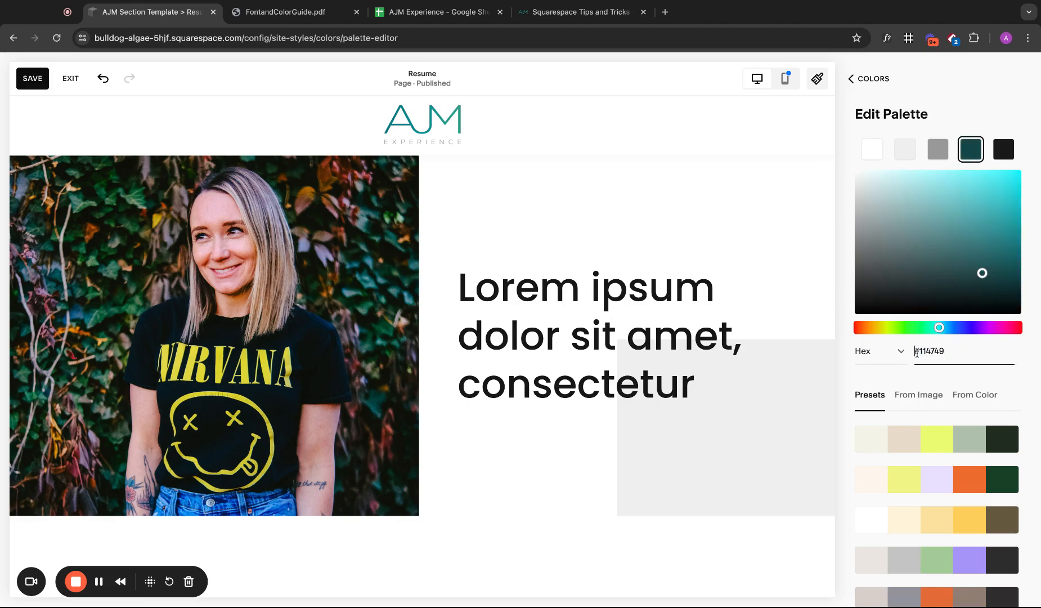
- Copy the green code 95c623 from the color guide and apply it to the palette's light grey color
{"action": "left_click", "coordinate": [293, 12]}
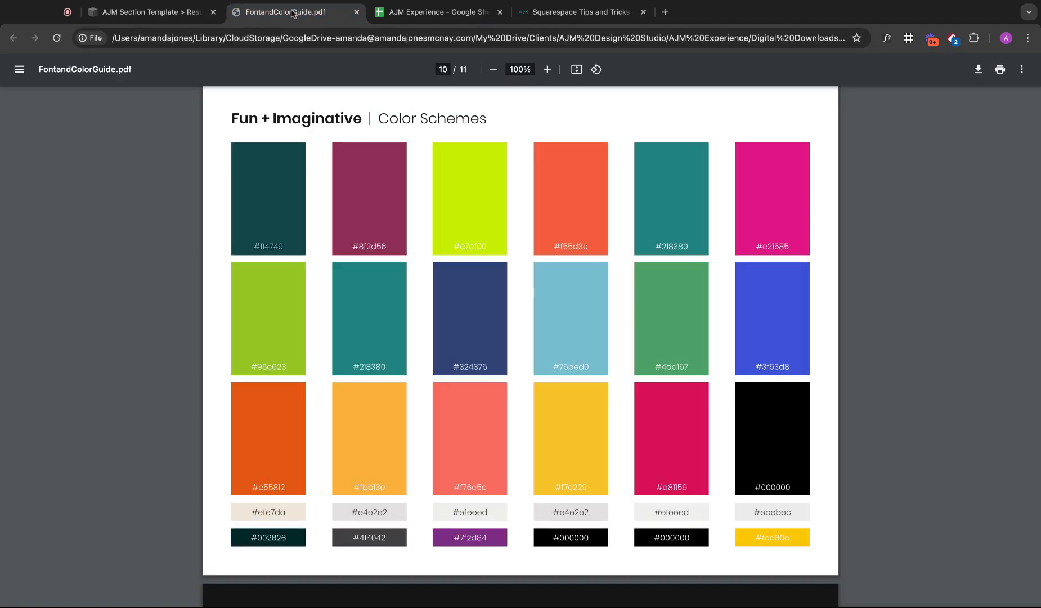
{"action": "double_click", "coordinate": [287, 370]}
{"action": "key", "text": "super+c"}
{"action": "left_click", "coordinate": [156, 11]}
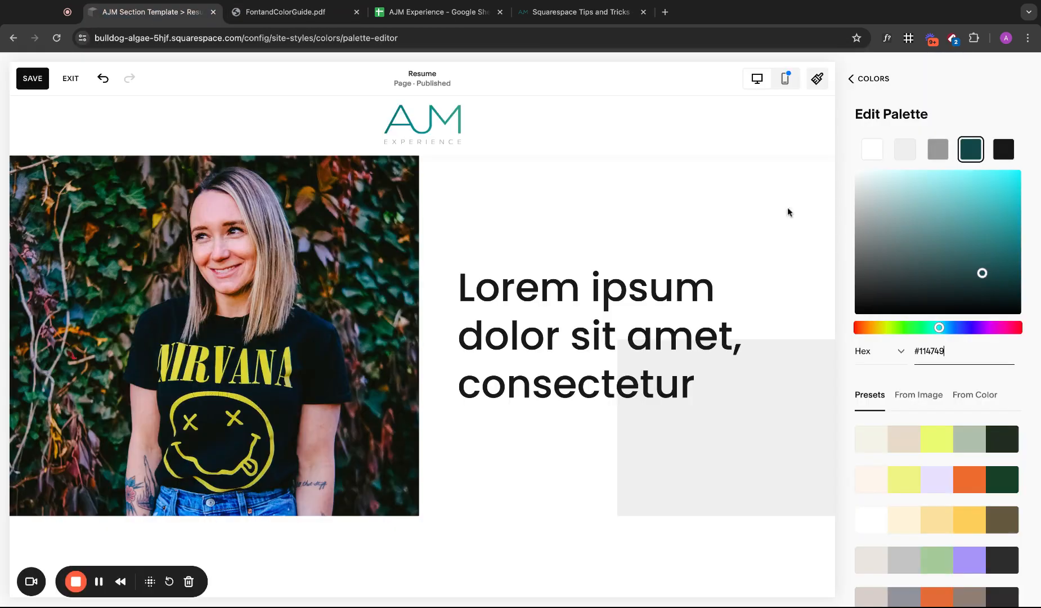
{"action": "left_click", "coordinate": [905, 149]}
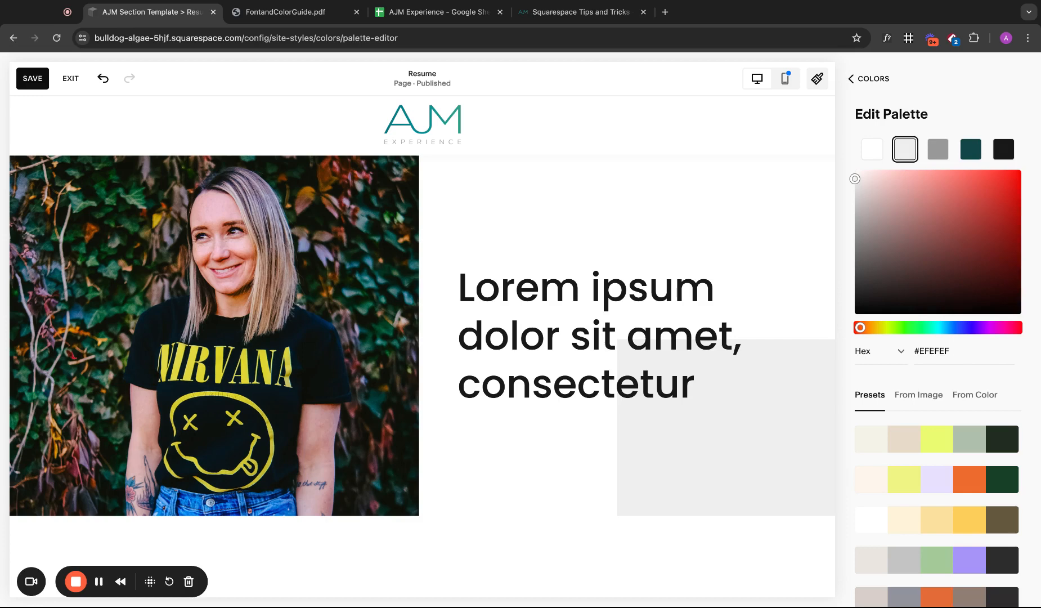
{"action": "double_click", "coordinate": [947, 352]}
{"action": "key", "text": "super+v"}
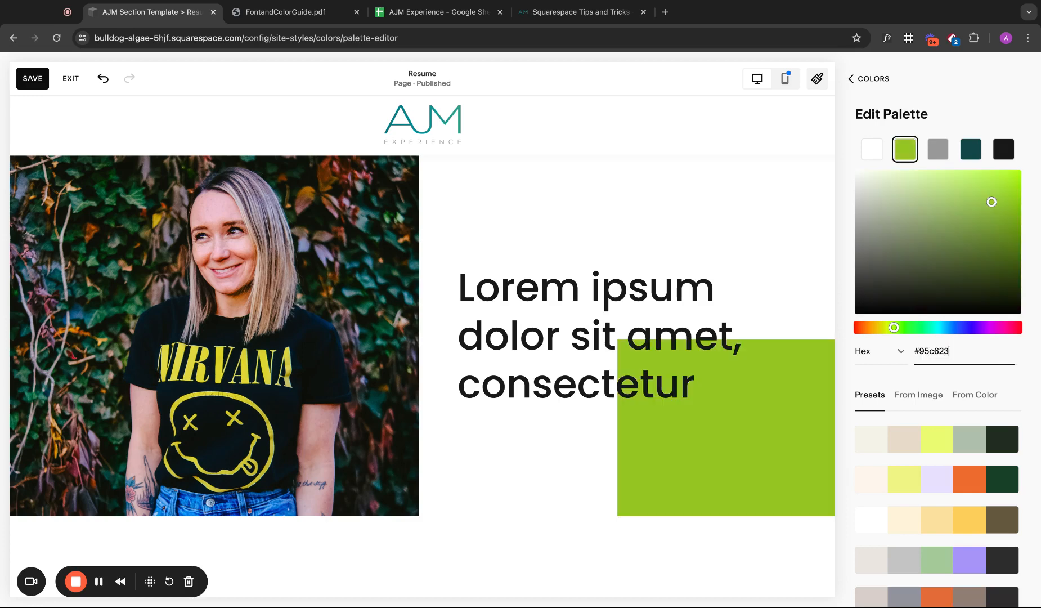
- Copy the orange code e55812 from the color guide and apply it to the palette's middle grey color
{"action": "left_click", "coordinate": [254, 21]}
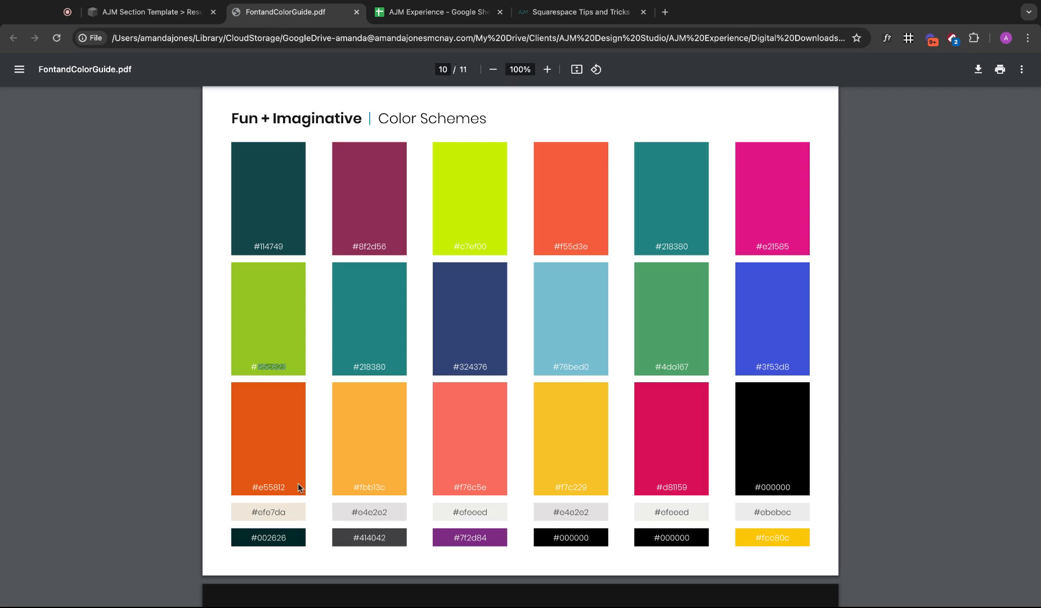
{"action": "double_click", "coordinate": [285, 487]}
{"action": "key", "text": "super+c"}
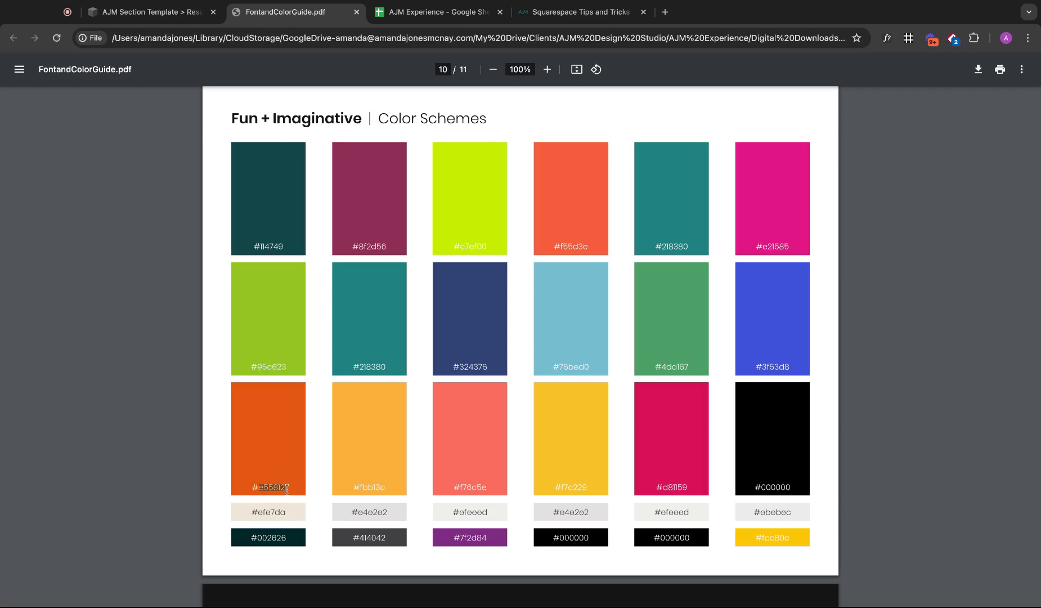
{"action": "left_click", "coordinate": [132, 13]}
{"action": "left_click", "coordinate": [946, 148]}
{"action": "double_click", "coordinate": [967, 348]}
{"action": "key", "text": "super+v"}
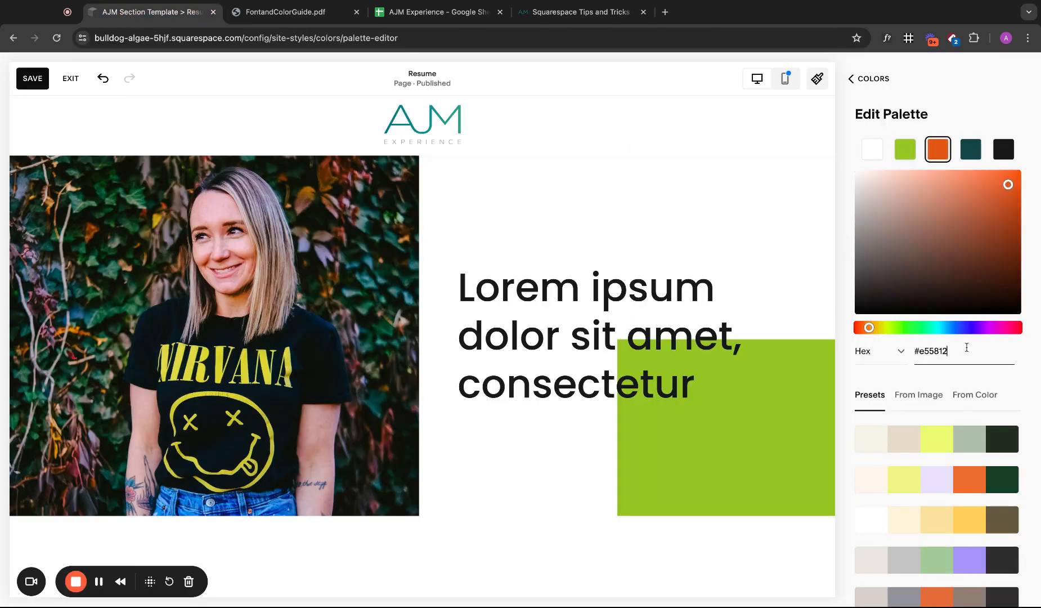
- Replace the palette's darkest color with #002626 copied from the first scheme in the color guide
{"action": "left_click", "coordinate": [293, 12]}
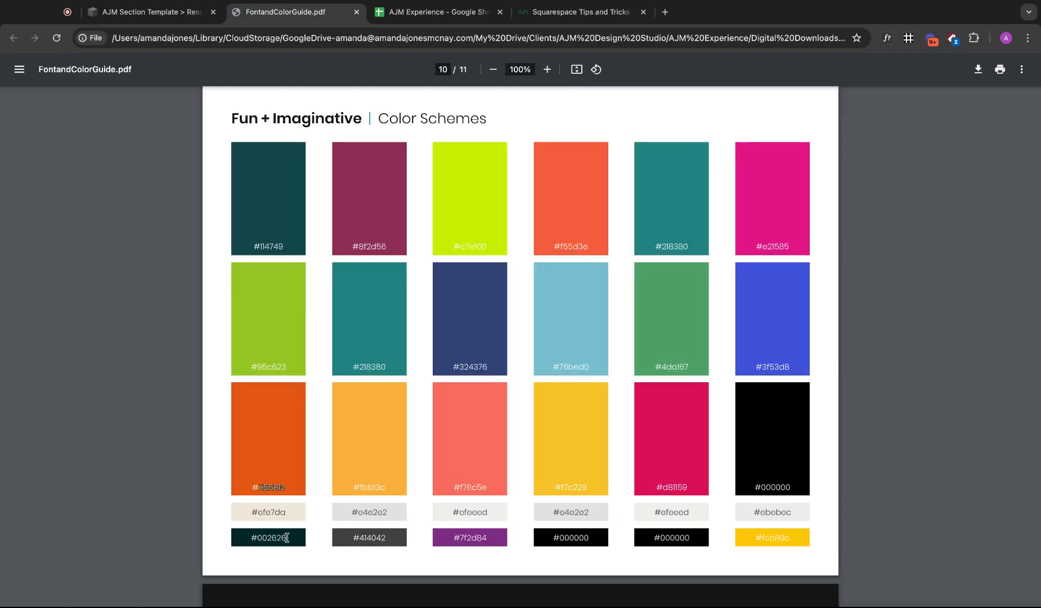
{"action": "double_click", "coordinate": [286, 538]}
{"action": "key", "text": "ctrl+c"}
{"action": "left_click", "coordinate": [152, 12]}
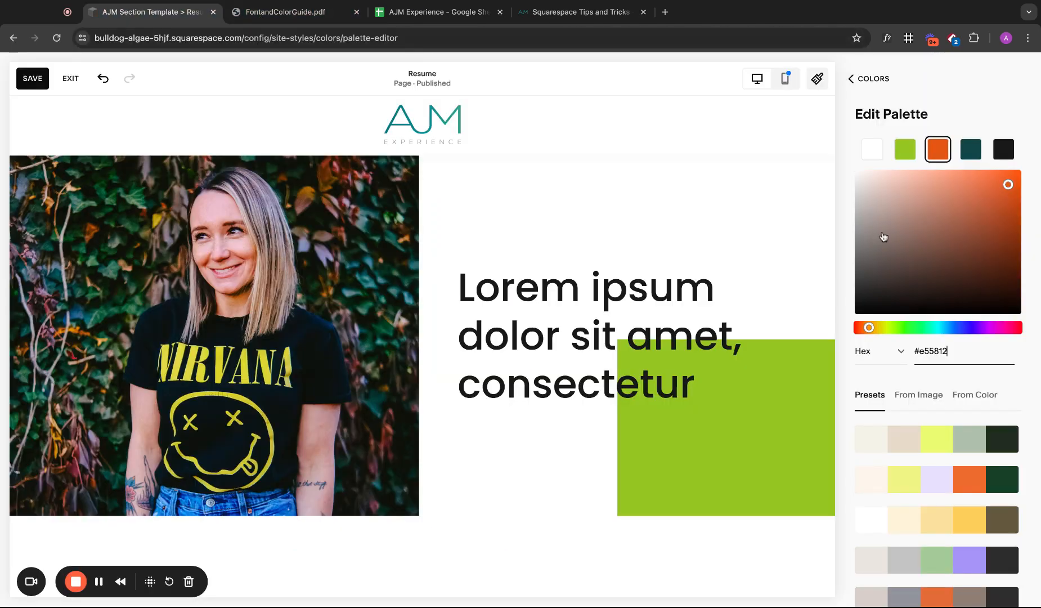
{"action": "left_click", "coordinate": [998, 155]}
{"action": "left_click", "coordinate": [961, 356]}
{"action": "key", "text": "ctrl+v"}
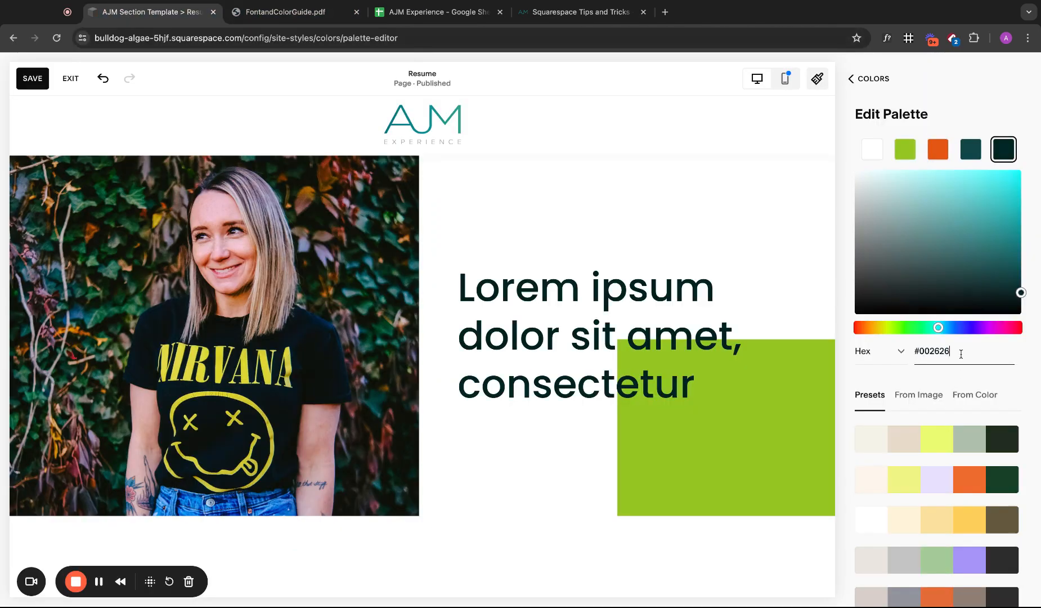
- Replace the palette's white with the beige #efe7da from the color guide, save, and leave the site styles
{"action": "left_click", "coordinate": [278, 12]}
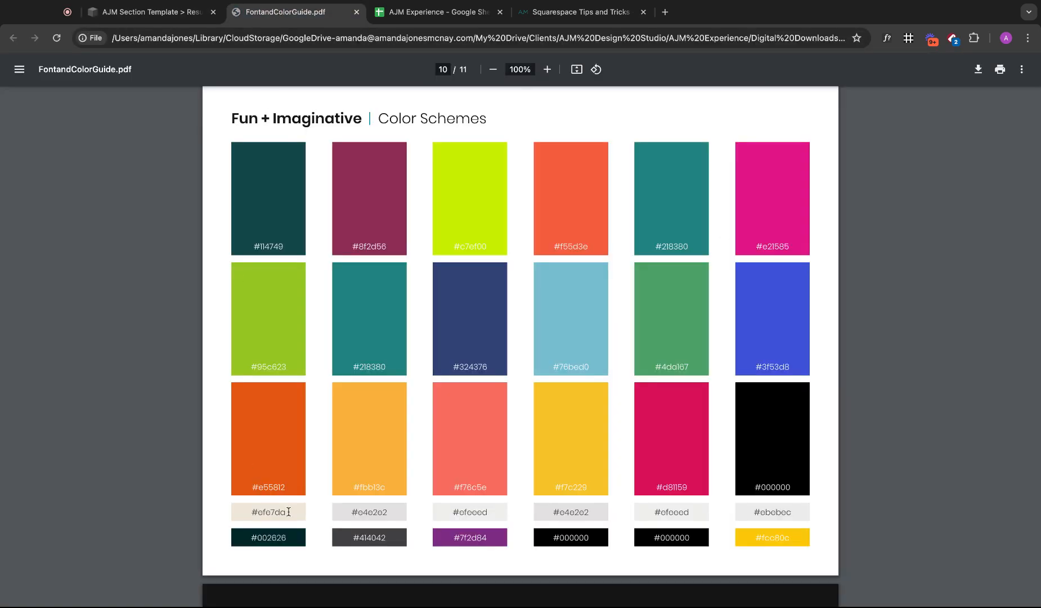
{"action": "double_click", "coordinate": [287, 512]}
{"action": "key", "text": "ctrl+c"}
{"action": "left_click", "coordinate": [150, 17]}
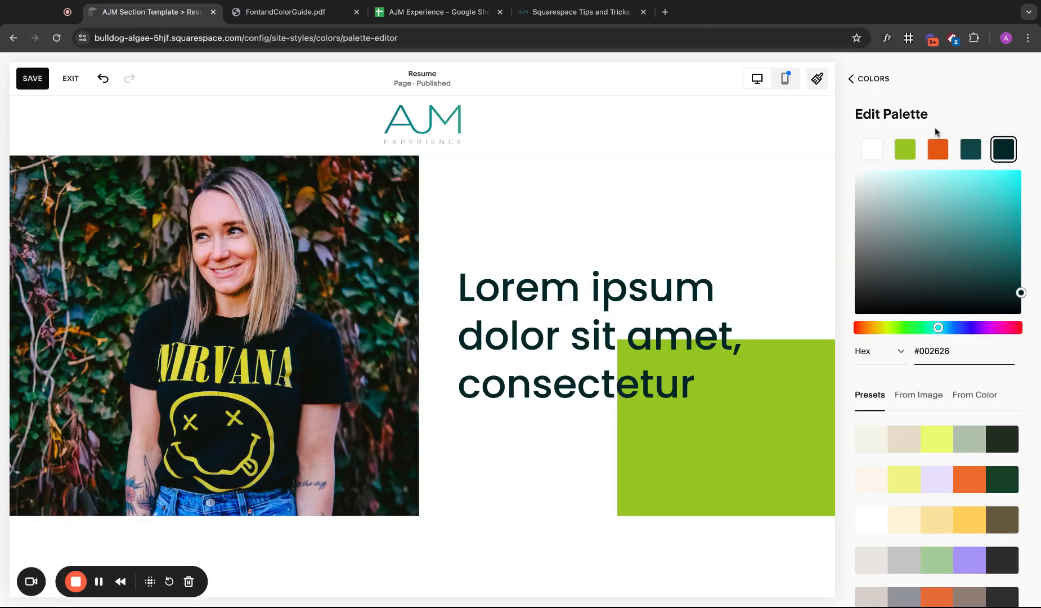
{"action": "left_click", "coordinate": [879, 151]}
{"action": "triple_click", "coordinate": [962, 350]}
{"action": "key", "text": "ctrl+v"}
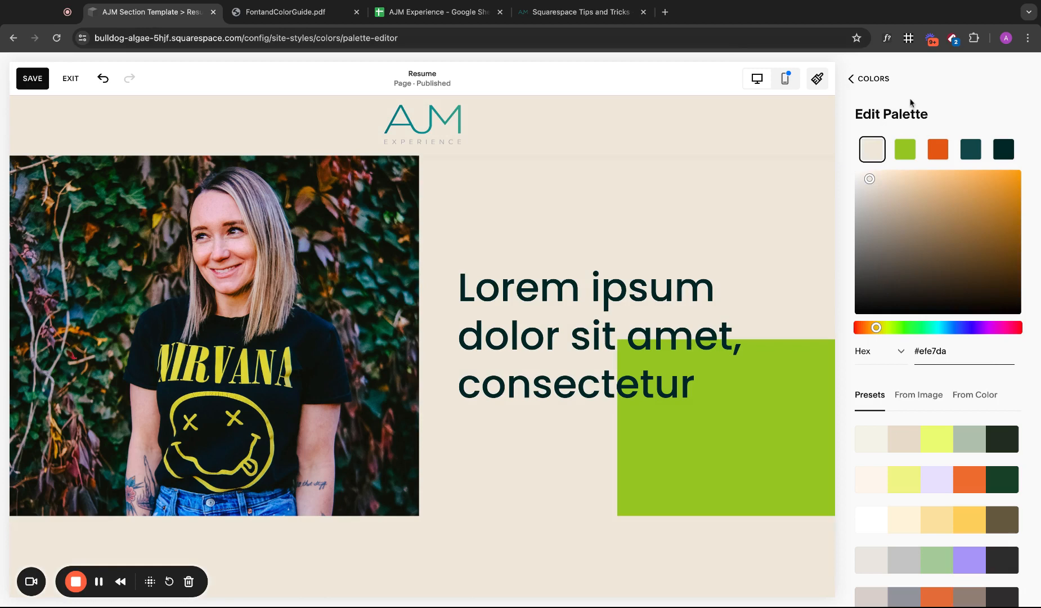
{"action": "left_click", "coordinate": [861, 80]}
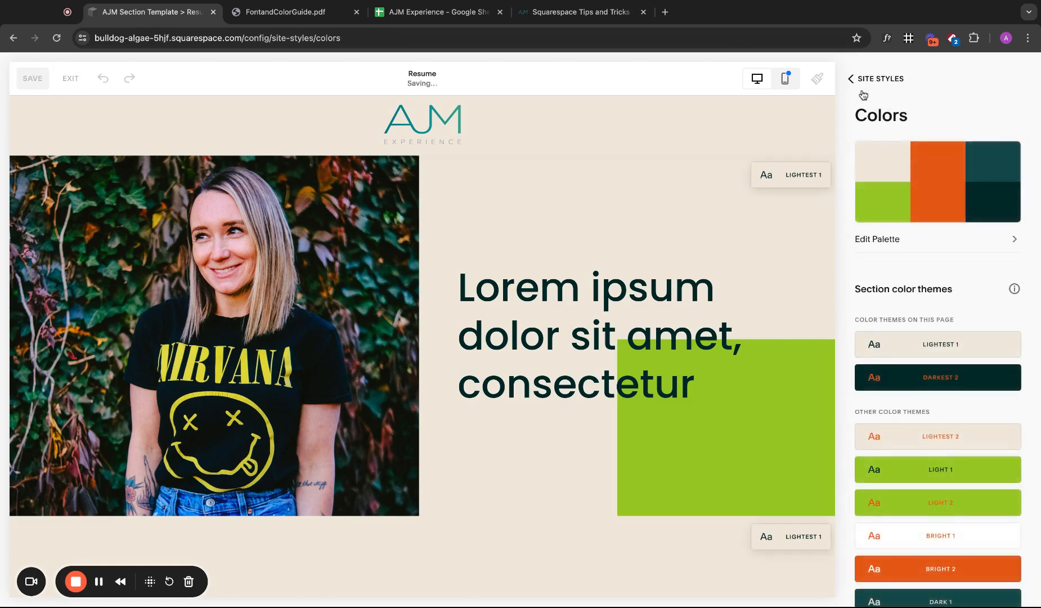
{"action": "left_click", "coordinate": [853, 79]}
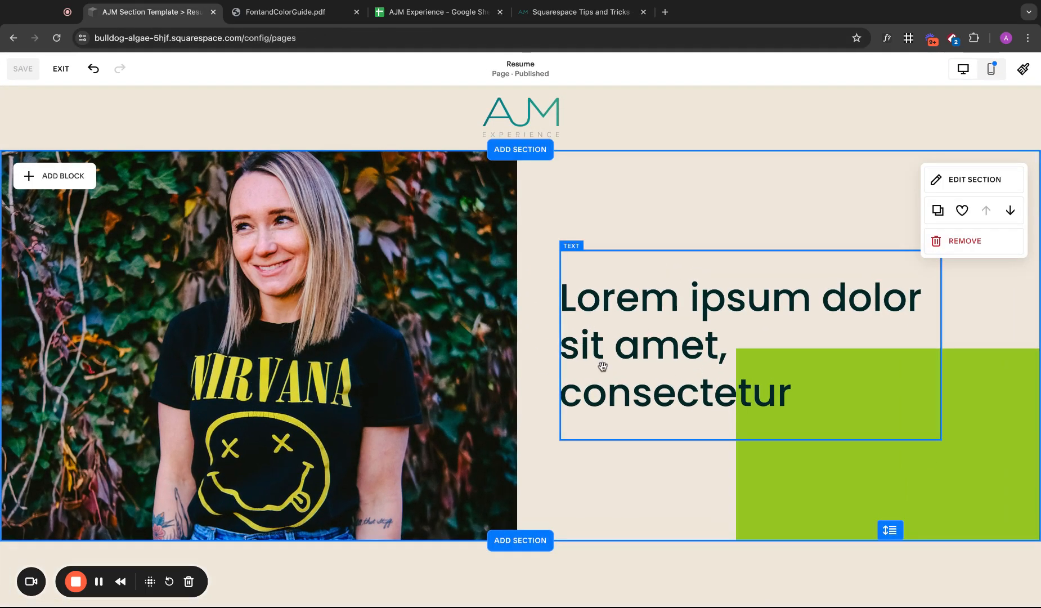
- Recolor the shape behind the section's heading with the palette's orange and recheck its design settings
{"action": "left_click", "coordinate": [772, 477]}
{"action": "left_click", "coordinate": [752, 327]}
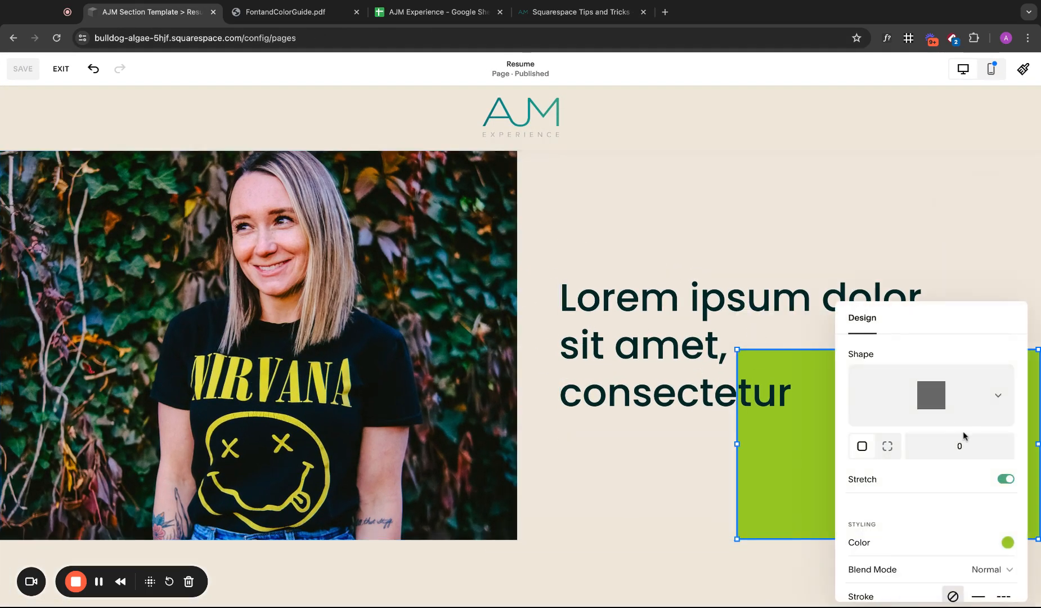
{"action": "left_click", "coordinate": [1008, 541]}
{"action": "left_click", "coordinate": [944, 515]}
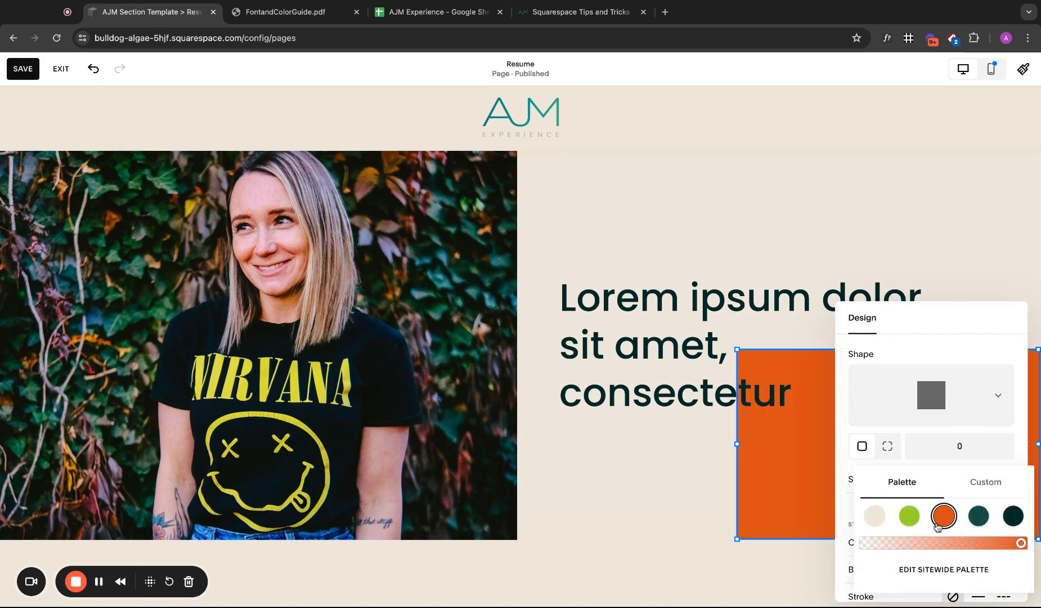
{"action": "left_click", "coordinate": [694, 479]}
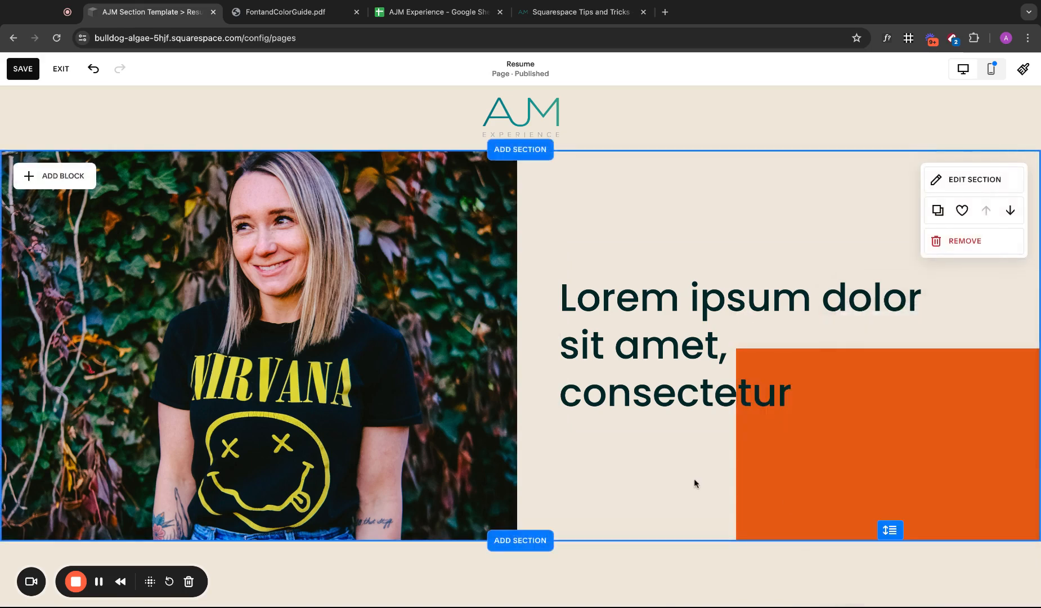
{"action": "scroll", "coordinate": [696, 482], "scroll_direction": "down", "scroll_amount": 1}
{"action": "left_click", "coordinate": [756, 499]}
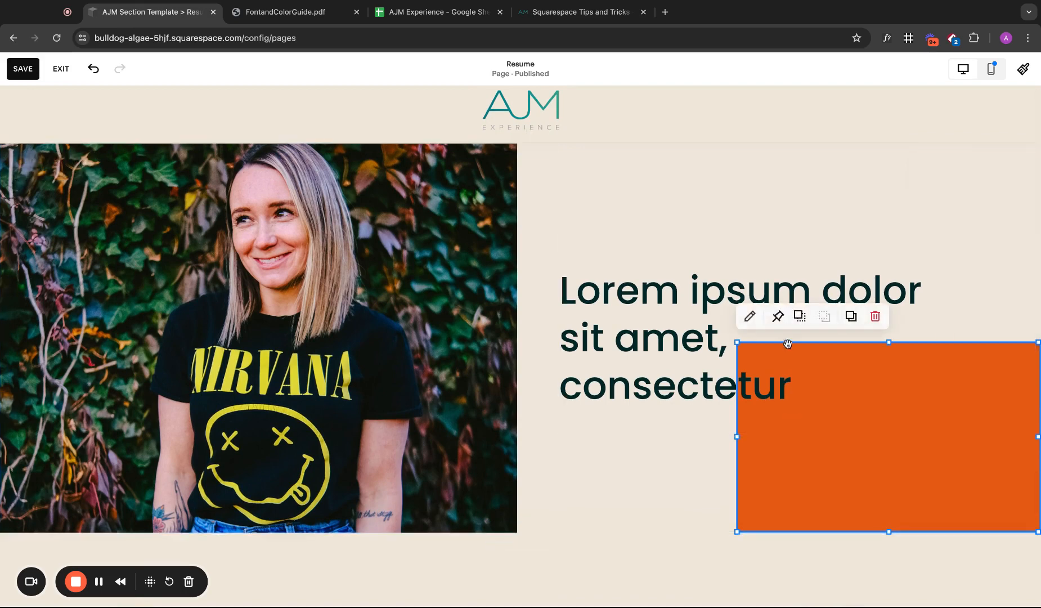
{"action": "left_click", "coordinate": [750, 316]}
{"action": "left_click", "coordinate": [721, 446]}
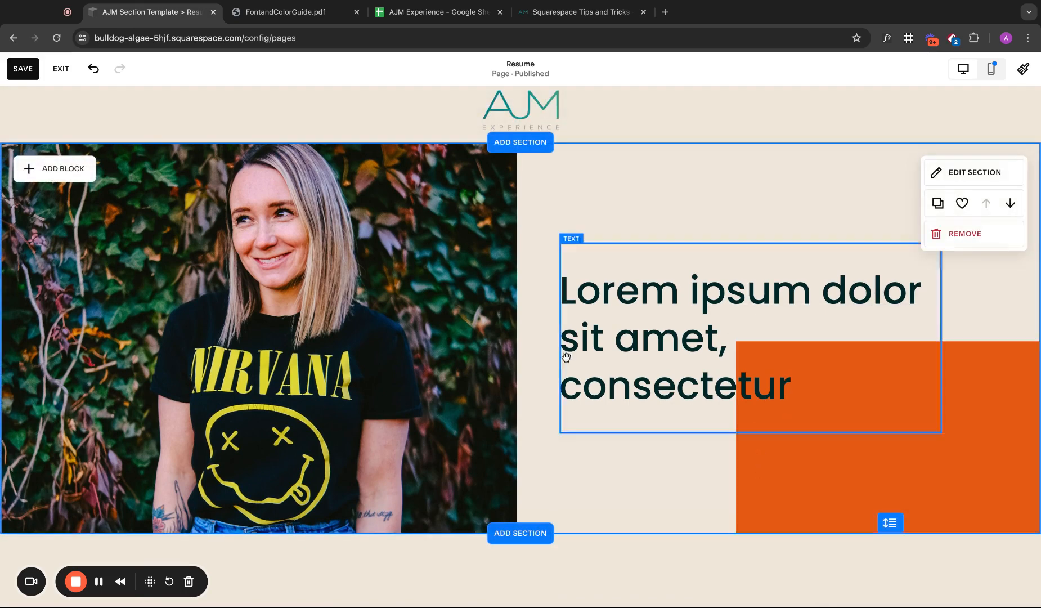
- Duplicate the portrait image and move the copy onto the half of the section that holds the heading
{"action": "left_click", "coordinate": [319, 284]}
{"action": "left_click", "coordinate": [101, 119]}
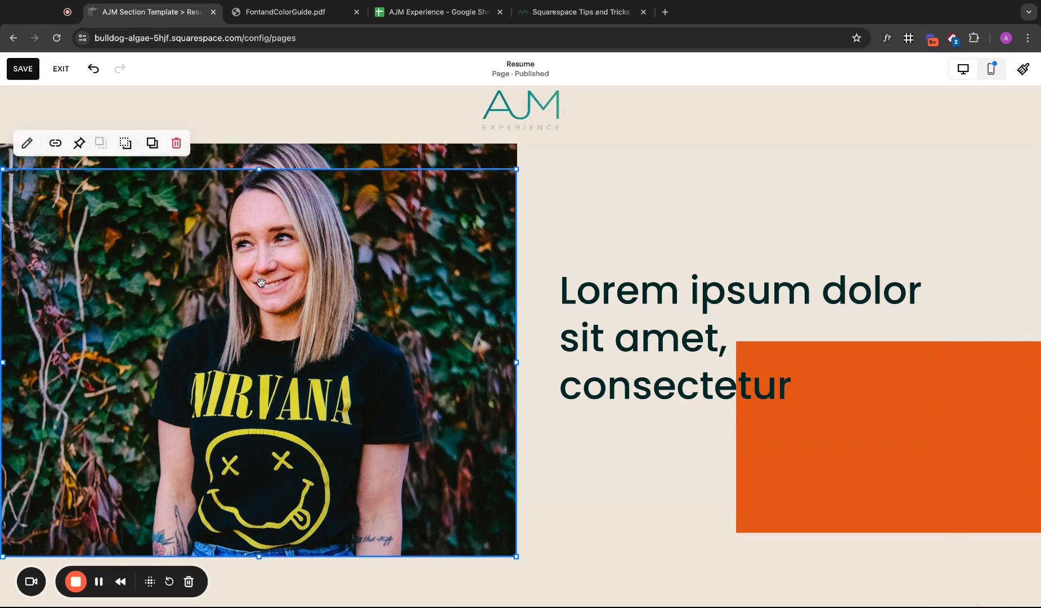
{"action": "left_click_drag", "start_coordinate": [273, 270], "coordinate": [727, 244]}
{"action": "left_click", "coordinate": [565, 119]}
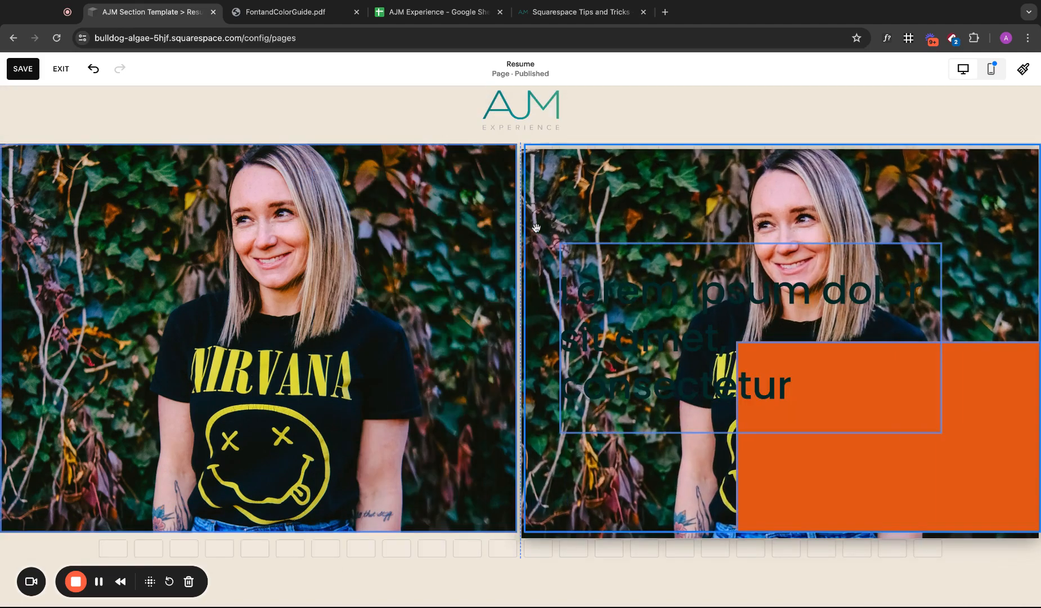
- Delete the orange shape behind the heading and replace the duplicated portrait in its place with the photo ajmexperience_about.jpg
{"action": "key", "text": "Delete"}
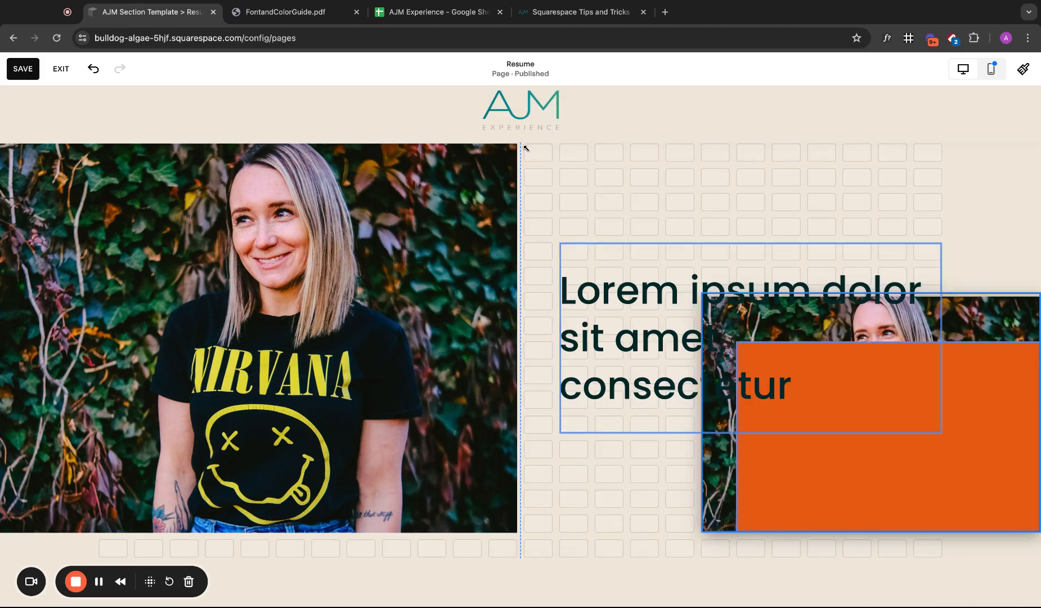
{"action": "left_click", "coordinate": [821, 465]}
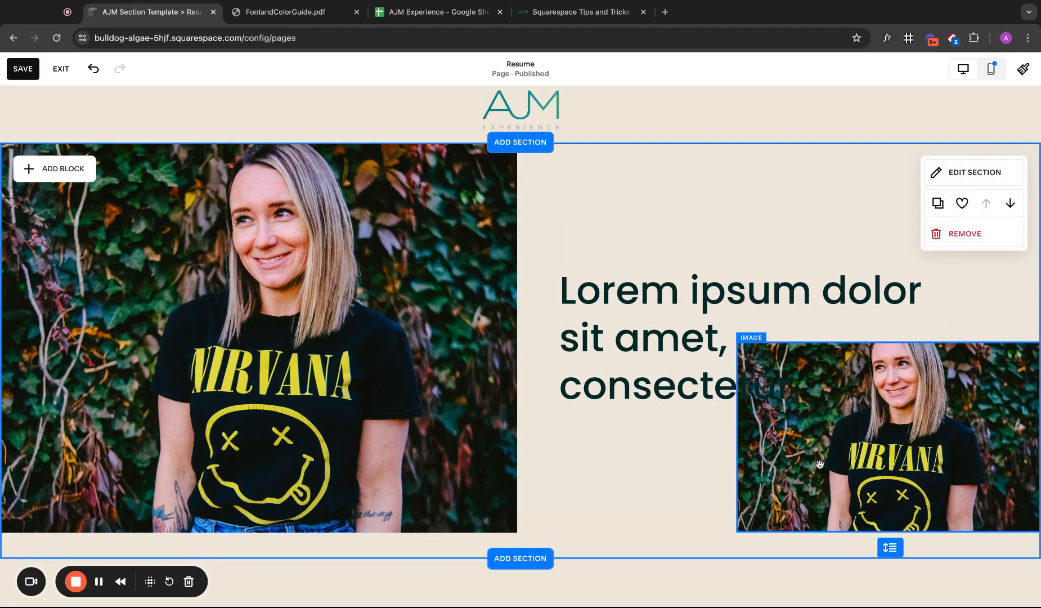
{"action": "left_click", "coordinate": [750, 316]}
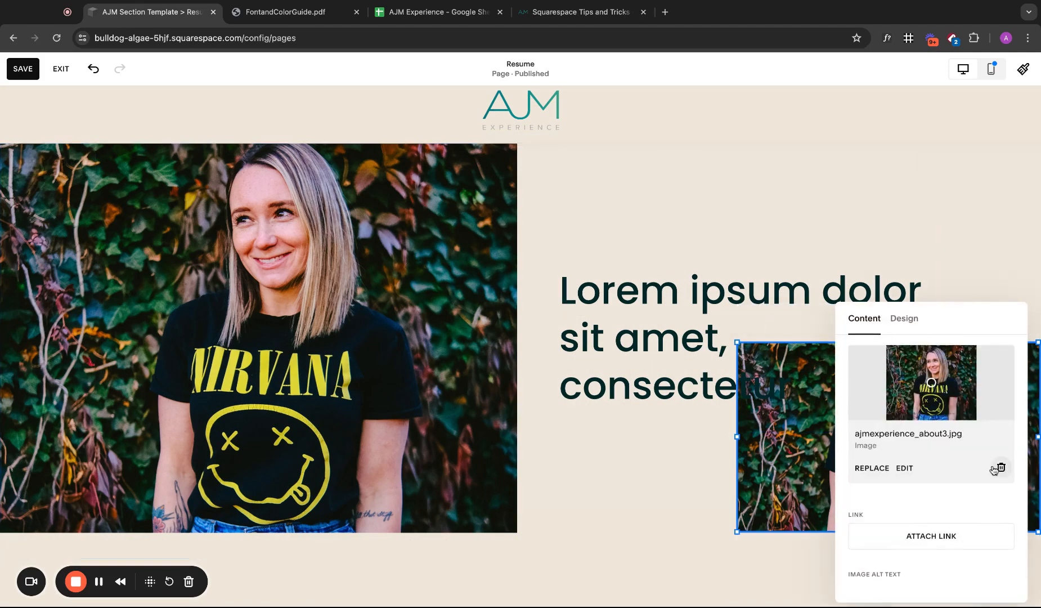
{"action": "left_click", "coordinate": [1001, 468]}
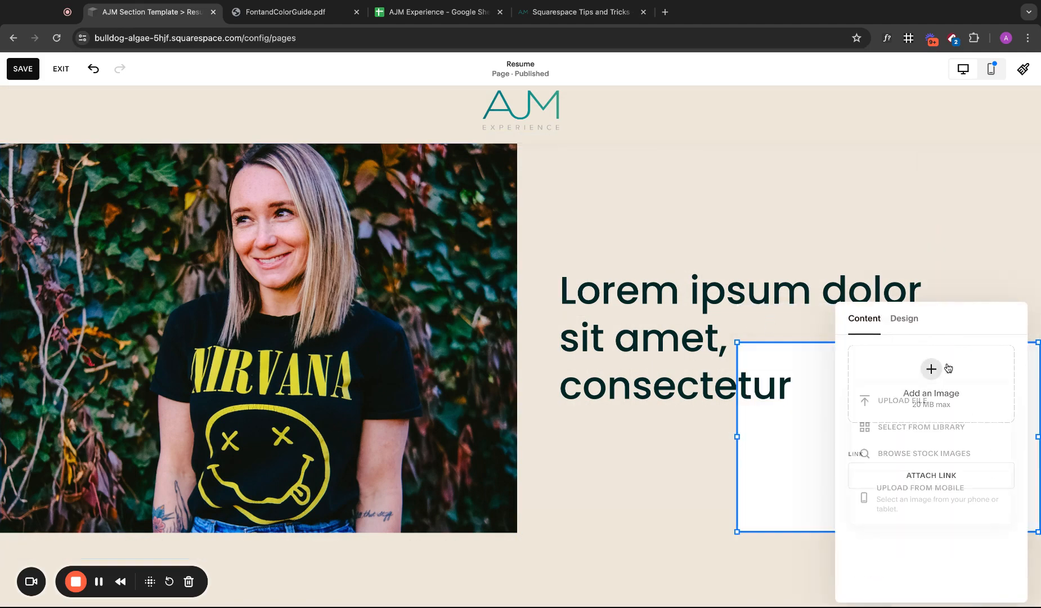
{"action": "double_click", "coordinate": [660, 254]}
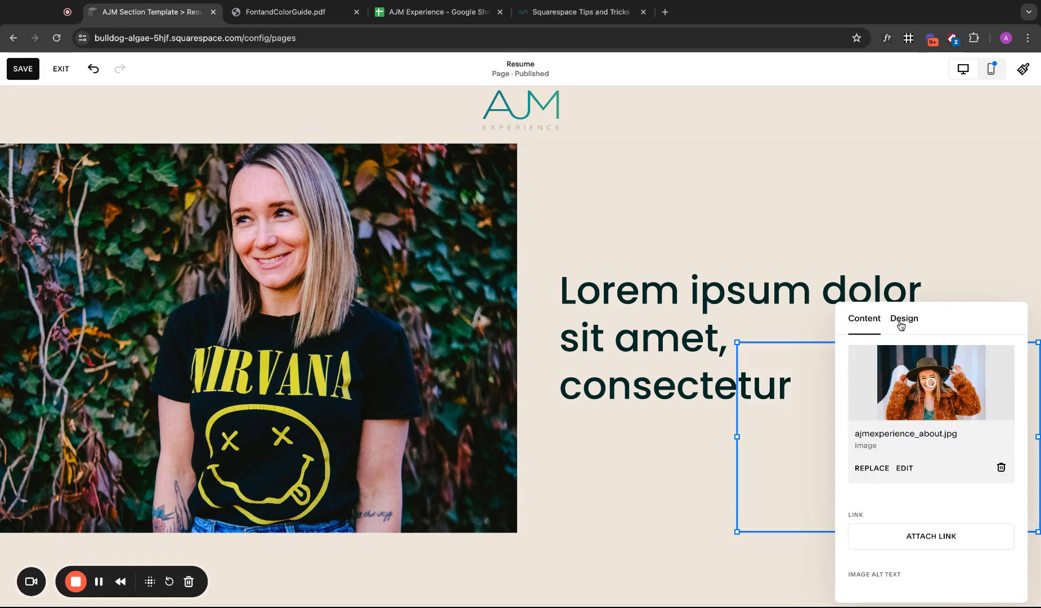
- Turn on the overlay for the smaller photo behind the heading and color it with the palette's orange
{"action": "left_click", "coordinate": [904, 318]}
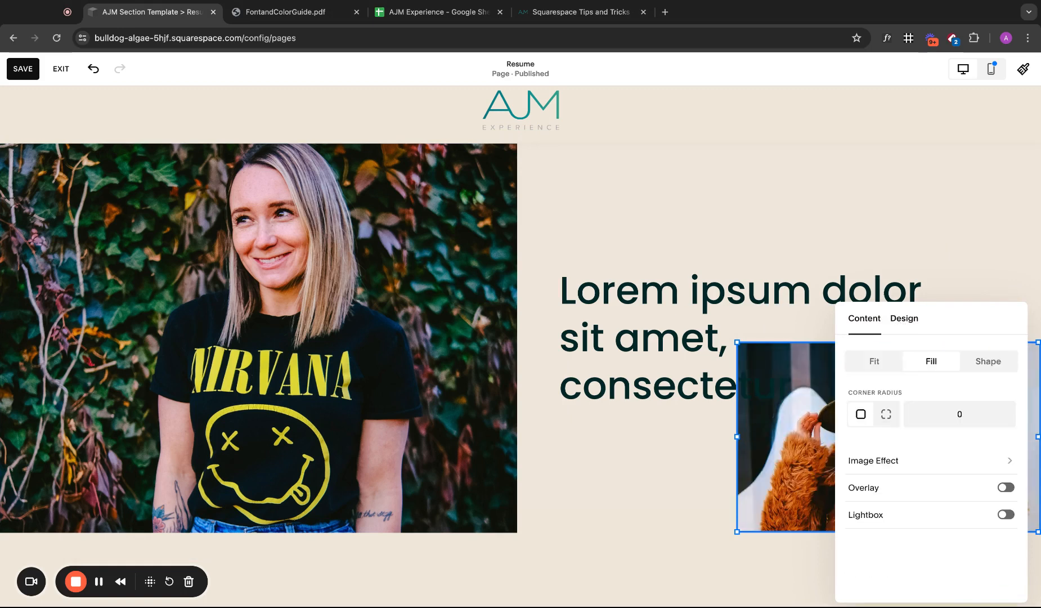
{"action": "left_click", "coordinate": [946, 490]}
{"action": "left_click_drag", "start_coordinate": [950, 318], "coordinate": [524, 202]}
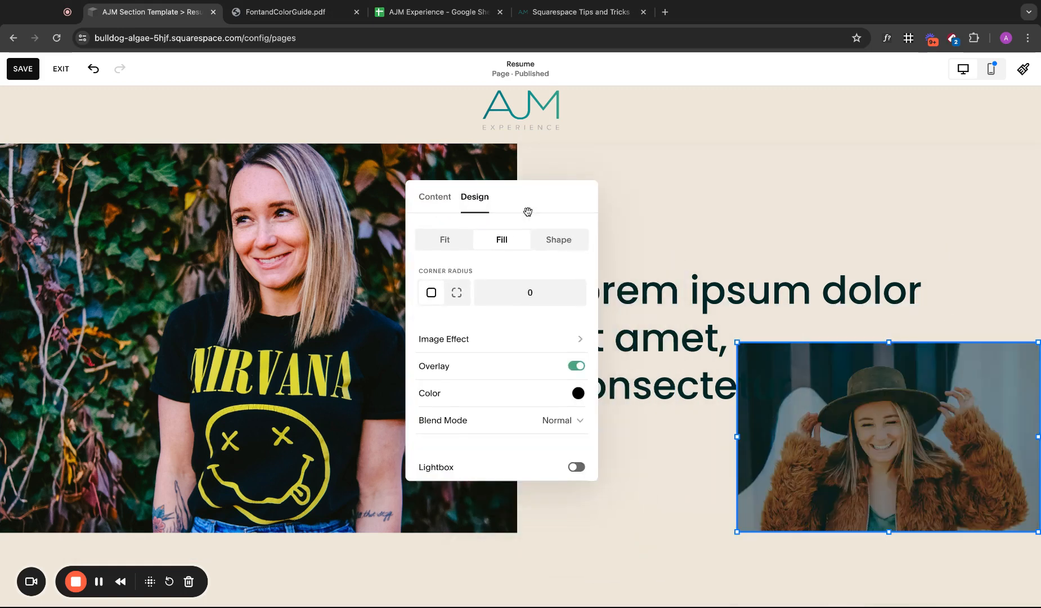
{"action": "left_click", "coordinate": [579, 393]}
{"action": "left_click", "coordinate": [689, 381]}
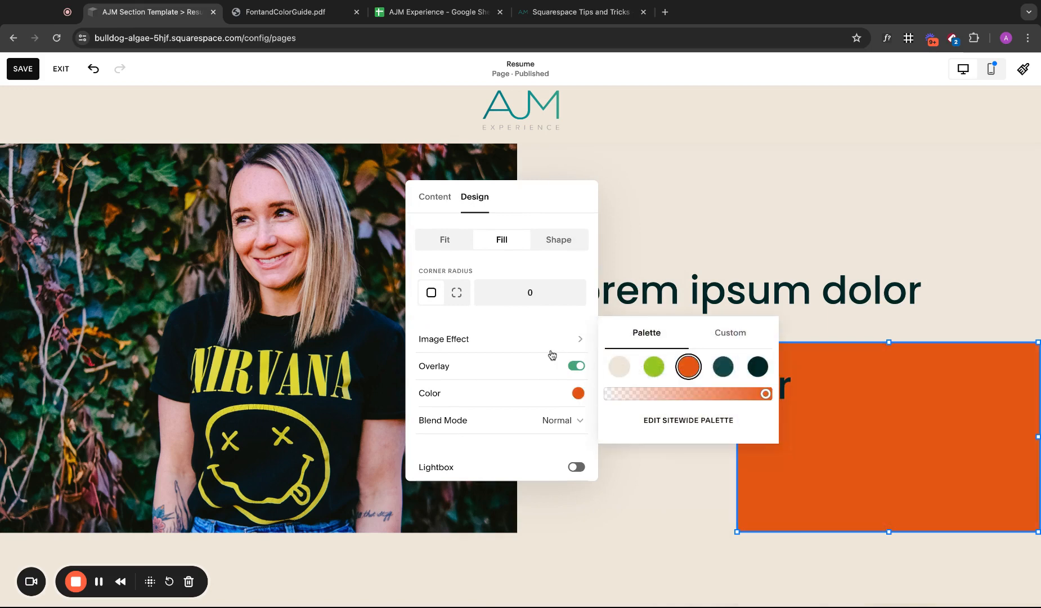
- Try the Multiply blend mode on the smaller photo's orange overlay, then set it to Screen
{"action": "left_click", "coordinate": [574, 427]}
{"action": "left_click", "coordinate": [543, 397]}
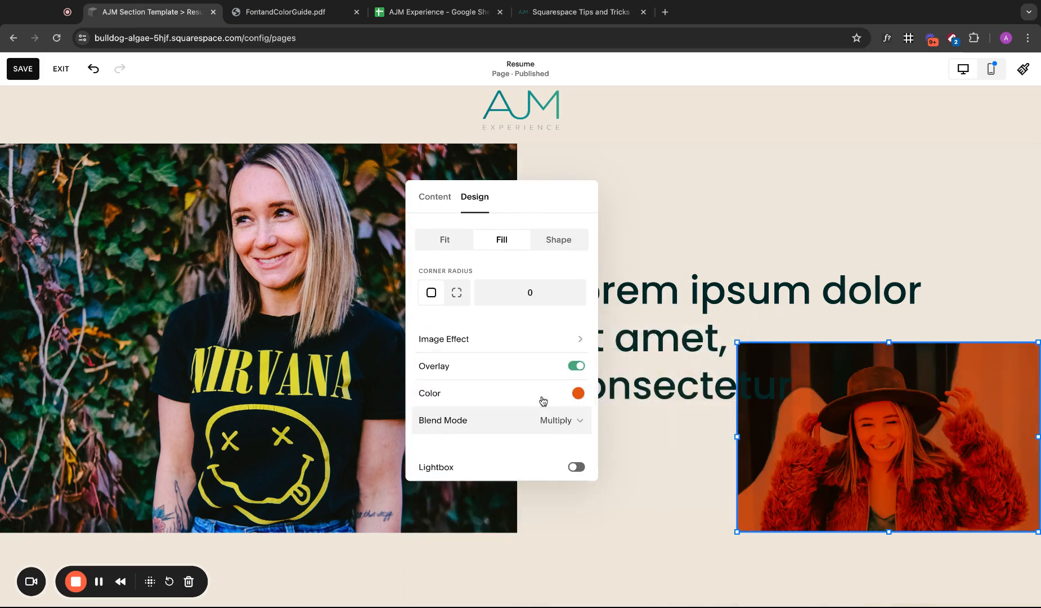
{"action": "left_click", "coordinate": [581, 397]}
{"action": "left_click", "coordinate": [574, 420]}
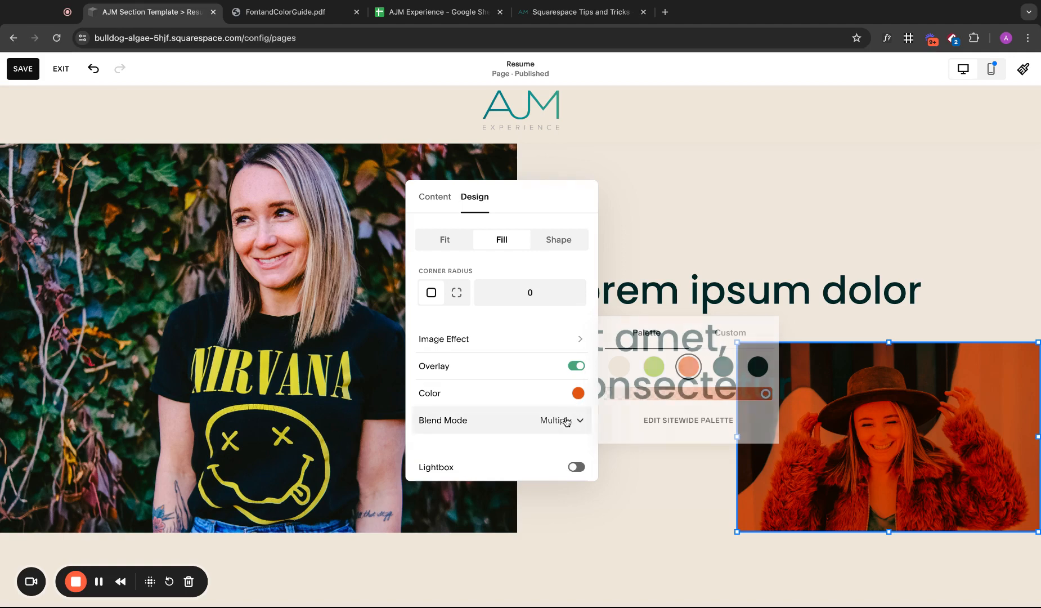
{"action": "left_click", "coordinate": [539, 429]}
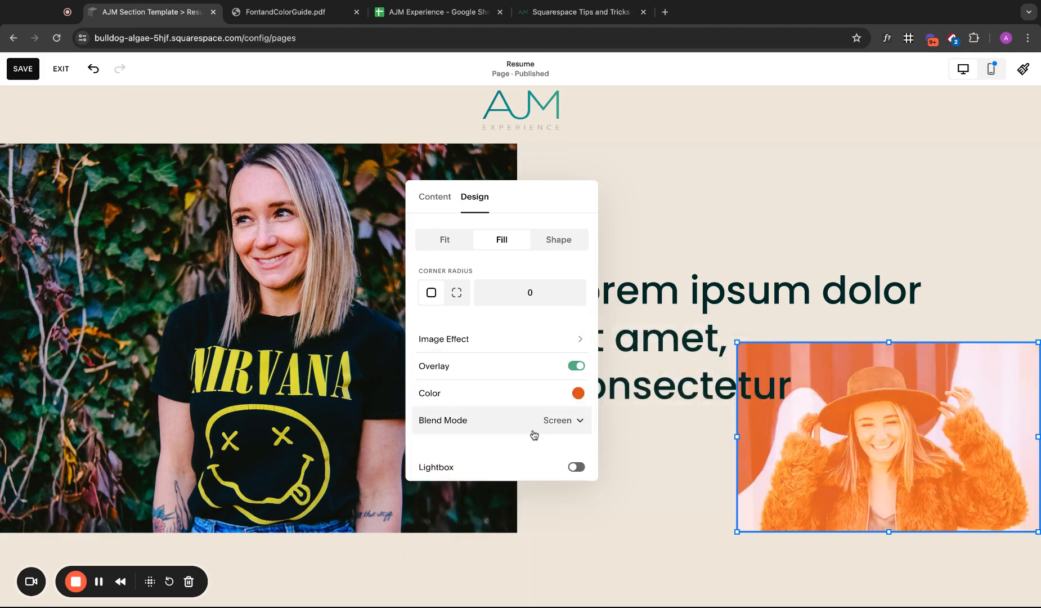
{"action": "left_click", "coordinate": [575, 398]}
{"action": "left_click", "coordinate": [559, 424]}
{"action": "left_click", "coordinate": [549, 426]}
{"action": "left_click", "coordinate": [658, 296]}
{"action": "left_click", "coordinate": [656, 271]}
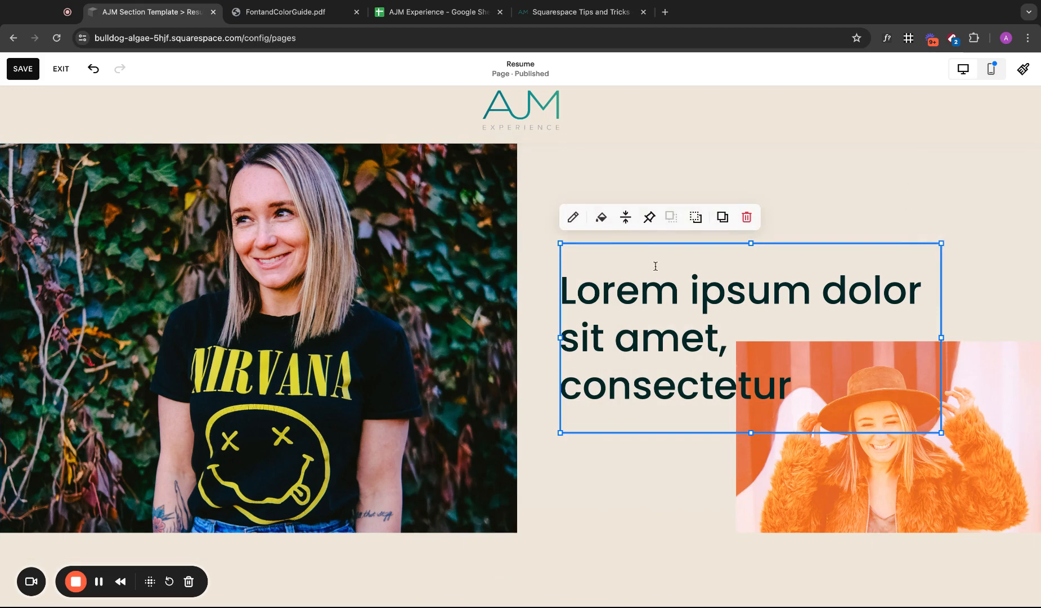
{"action": "left_click", "coordinate": [827, 212]}
{"action": "left_click", "coordinate": [781, 260]}
{"action": "left_click", "coordinate": [826, 445]}
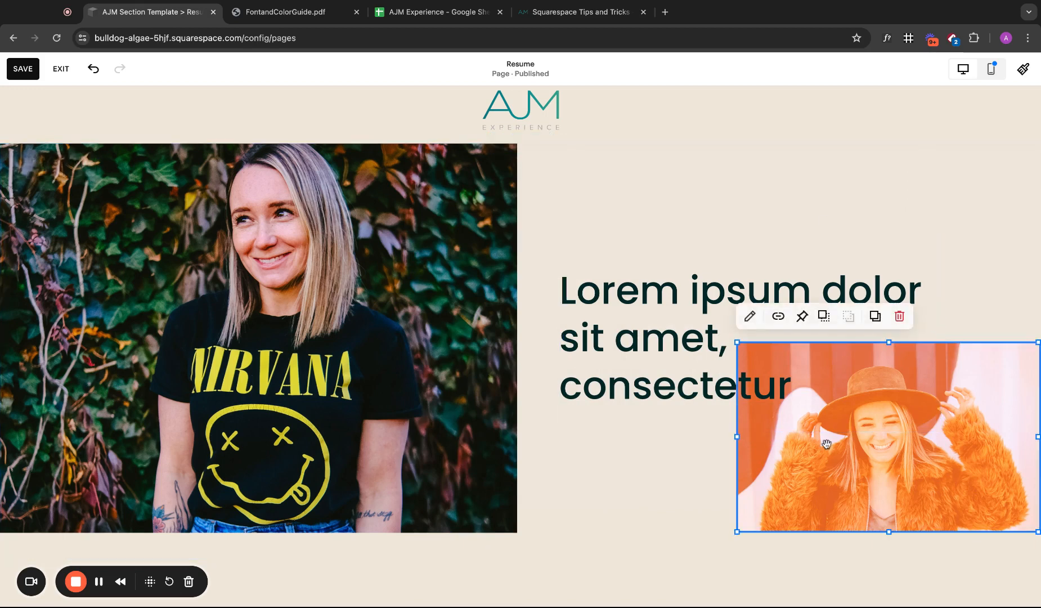
- Turn on the overlay for the large portrait image and color it with the palette's medium-dark teal
{"action": "left_click", "coordinate": [32, 153]}
{"action": "left_click", "coordinate": [29, 126]}
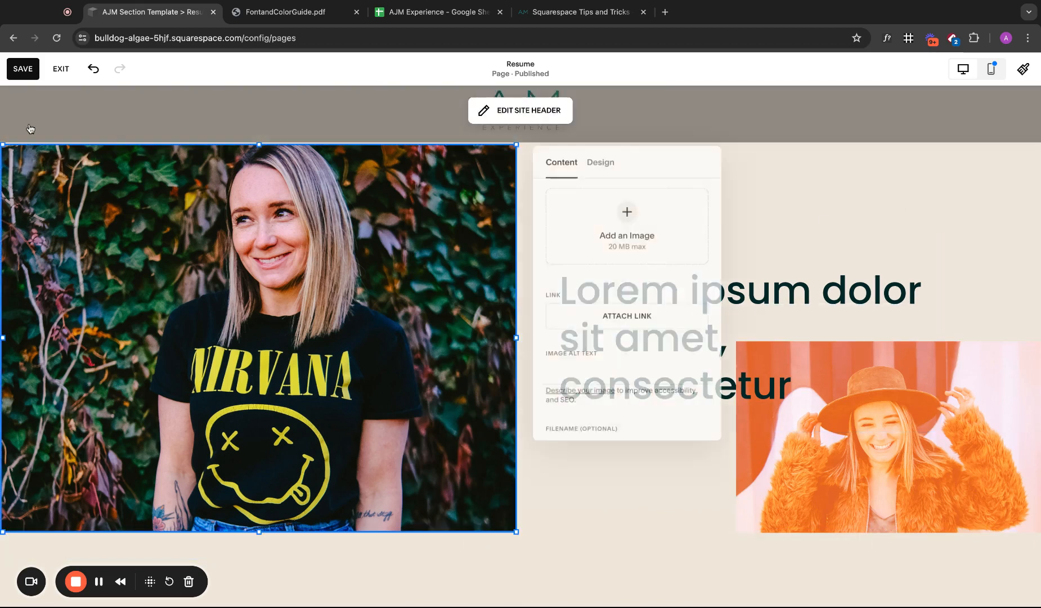
{"action": "left_click", "coordinate": [600, 161]}
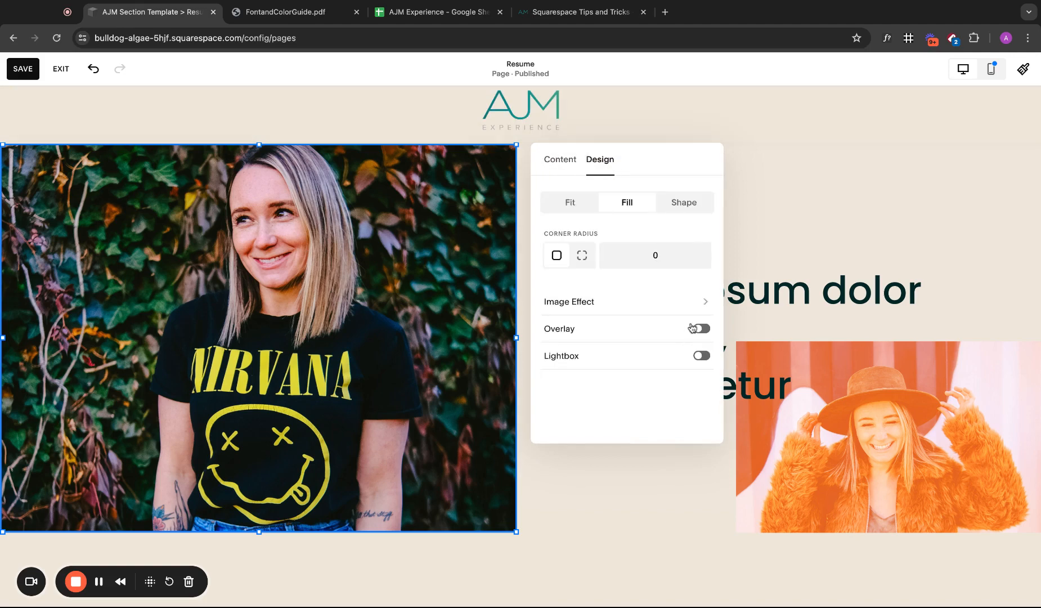
{"action": "left_click", "coordinate": [693, 328]}
{"action": "left_click", "coordinate": [703, 357]}
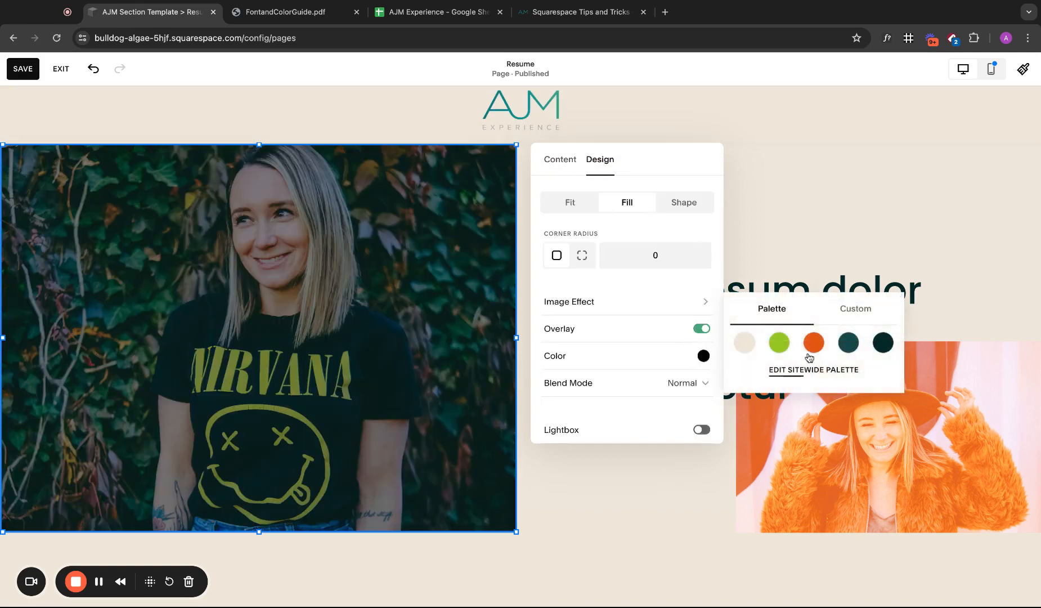
{"action": "left_click", "coordinate": [849, 331]}
- Try the Multiply, Overlay, Lighten and Color Burn blend modes on the large portrait's teal overlay
{"action": "left_click", "coordinate": [698, 384]}
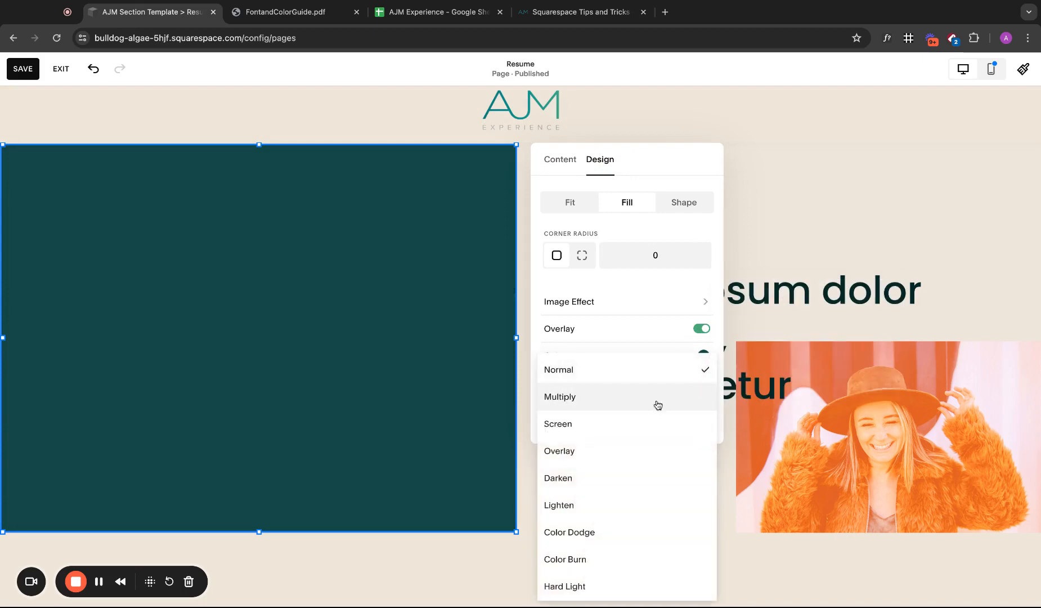
{"action": "left_click", "coordinate": [659, 400]}
{"action": "left_click", "coordinate": [694, 387]}
{"action": "left_click", "coordinate": [645, 434]}
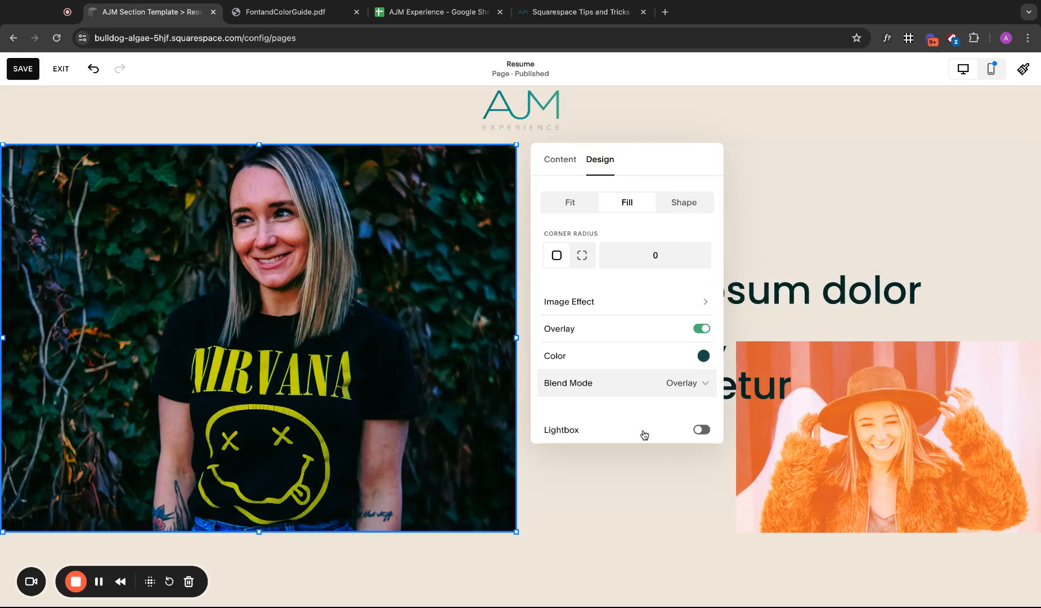
{"action": "left_click", "coordinate": [682, 393]}
{"action": "left_click", "coordinate": [636, 447]}
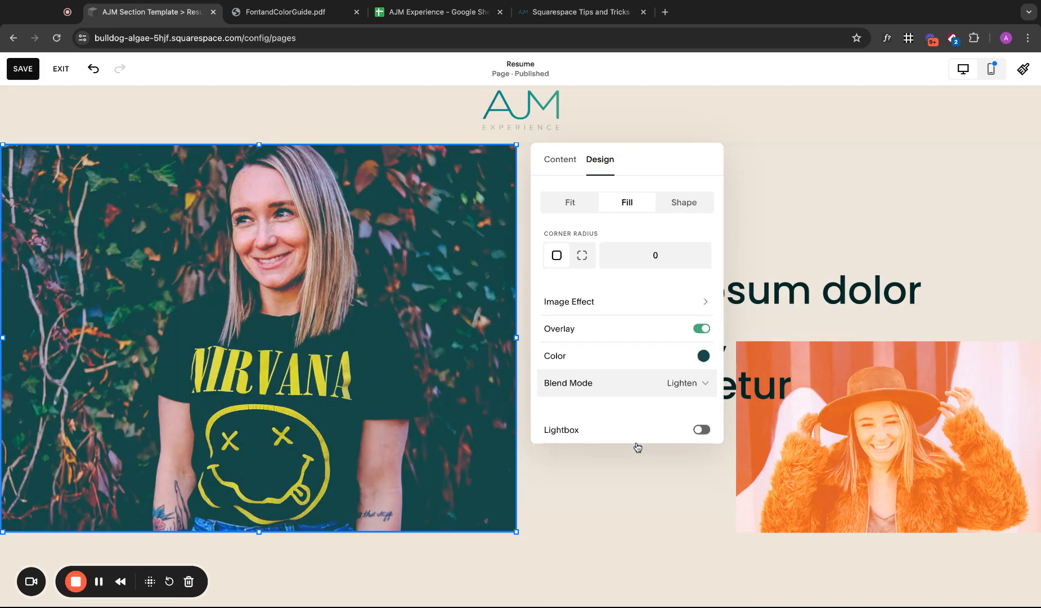
{"action": "left_click", "coordinate": [691, 397]}
{"action": "left_click", "coordinate": [657, 437]}
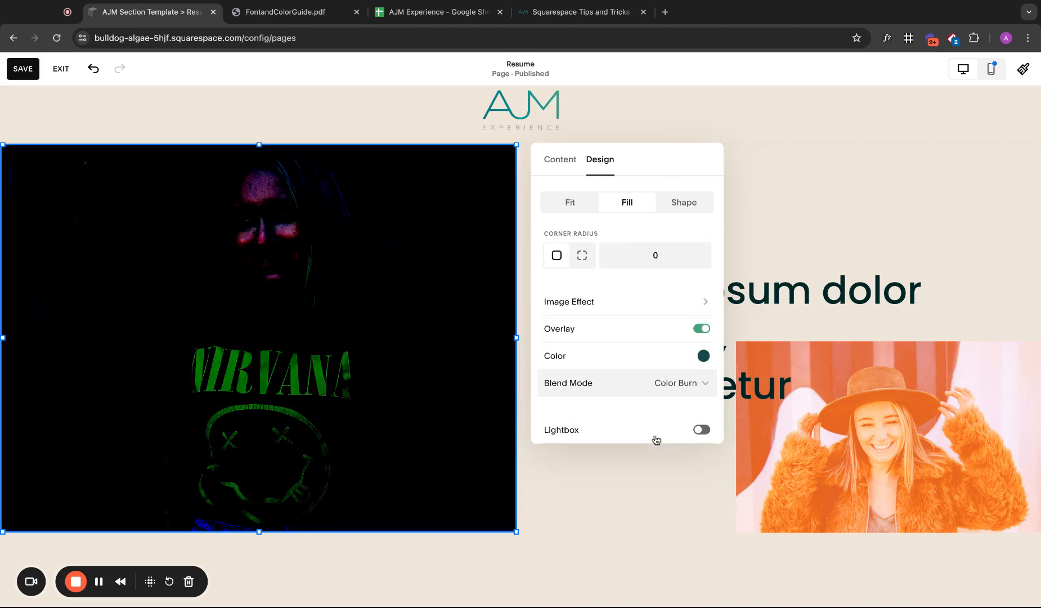
- Set the blend mode of the large portrait's teal overlay to Color and close the image settings
{"action": "left_click", "coordinate": [682, 385]}
{"action": "scroll", "coordinate": [681, 386], "scroll_direction": "down", "scroll_amount": 5}
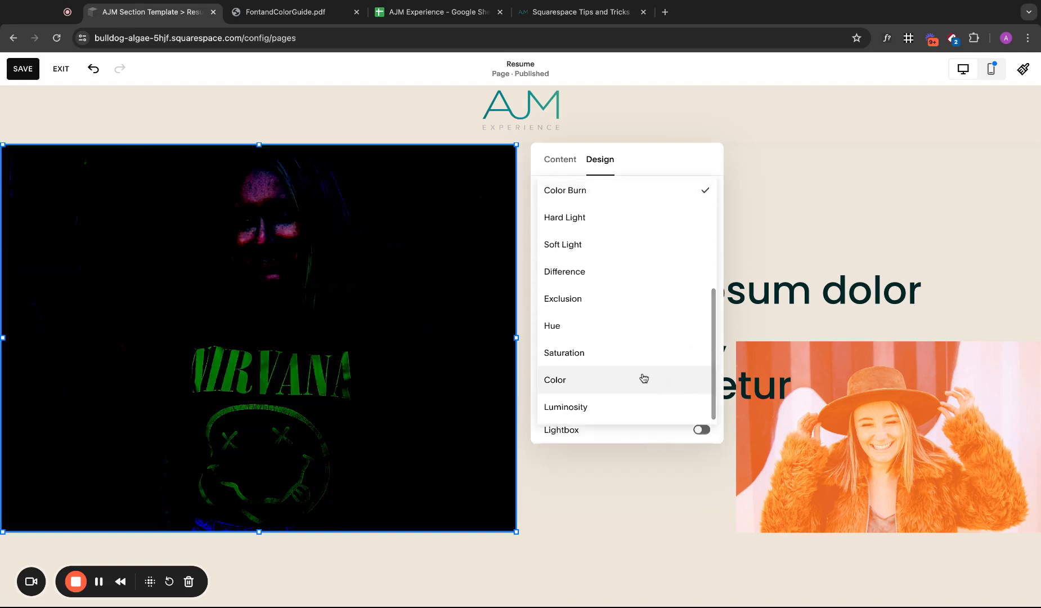
{"action": "left_click", "coordinate": [644, 378]}
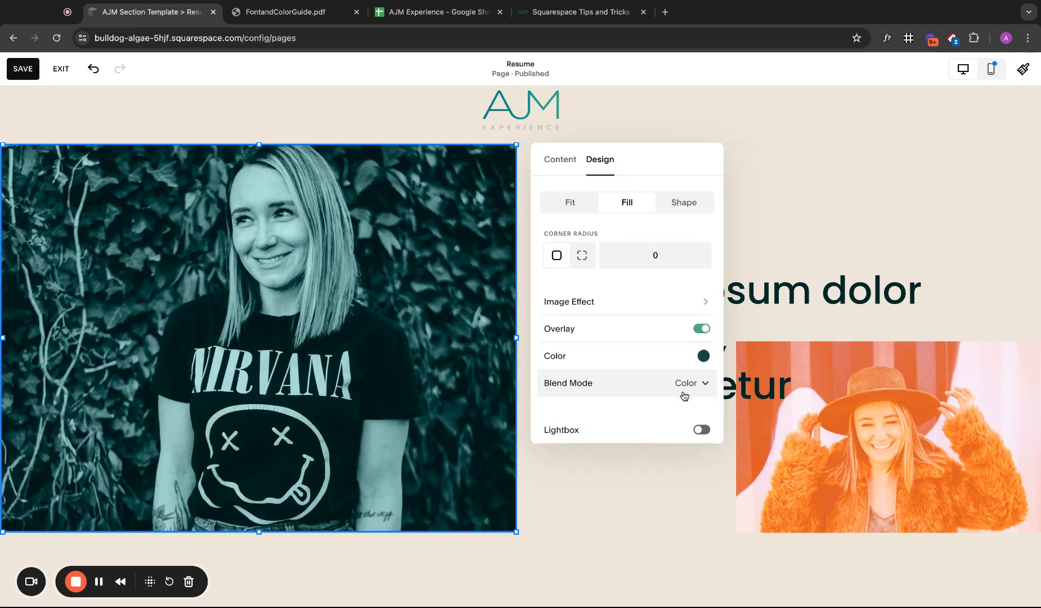
{"action": "left_click", "coordinate": [824, 222]}
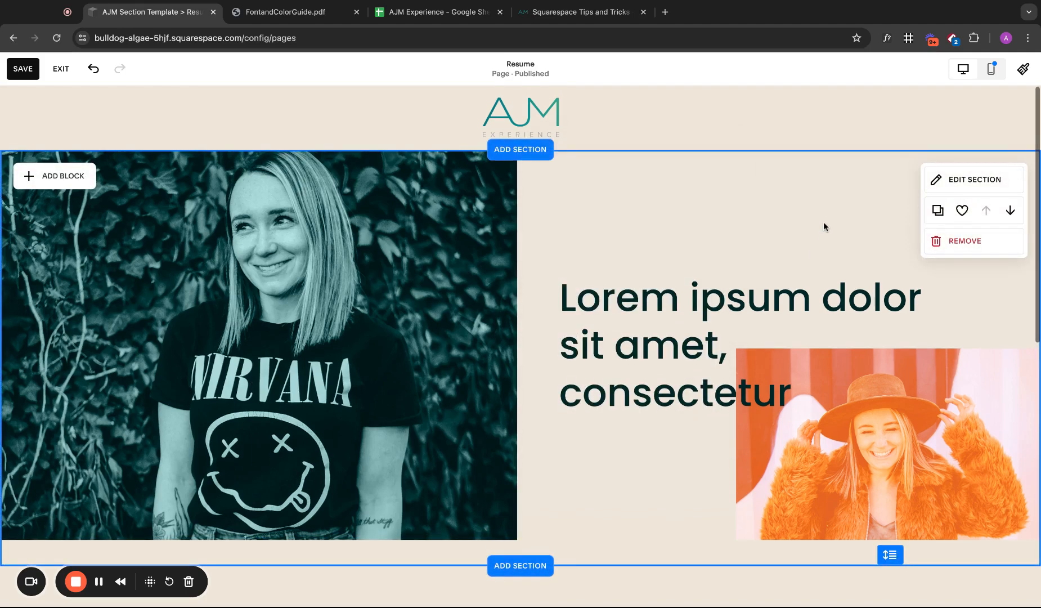
{"action": "scroll", "coordinate": [824, 222], "scroll_direction": "down", "scroll_amount": 1}
{"action": "scroll", "coordinate": [824, 225], "scroll_direction": "up", "scroll_amount": 1}
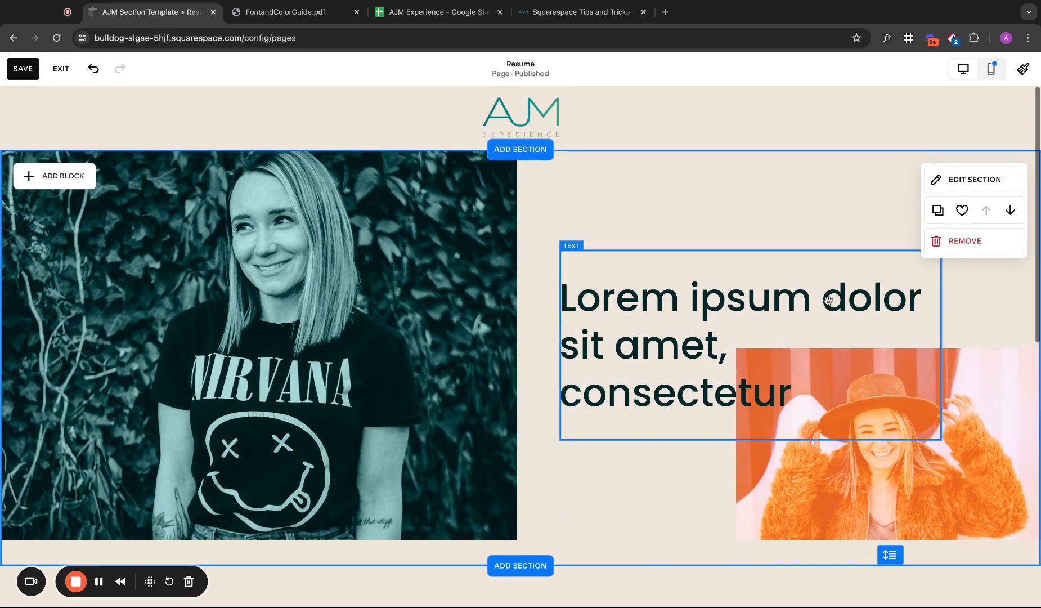
{"action": "left_click_drag", "start_coordinate": [890, 554], "coordinate": [889, 557]}
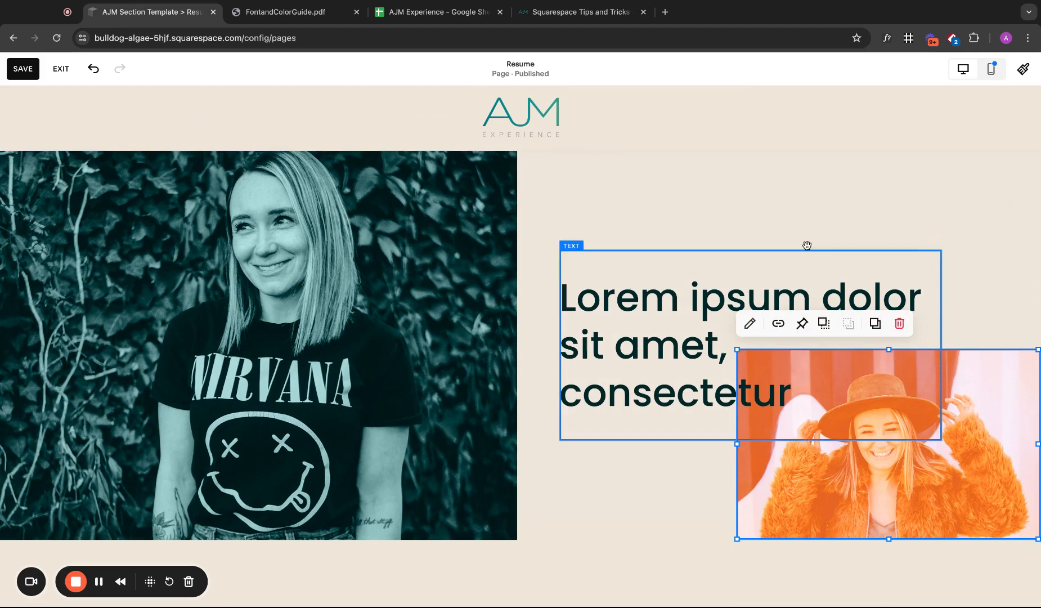
{"action": "left_click", "coordinate": [779, 196]}
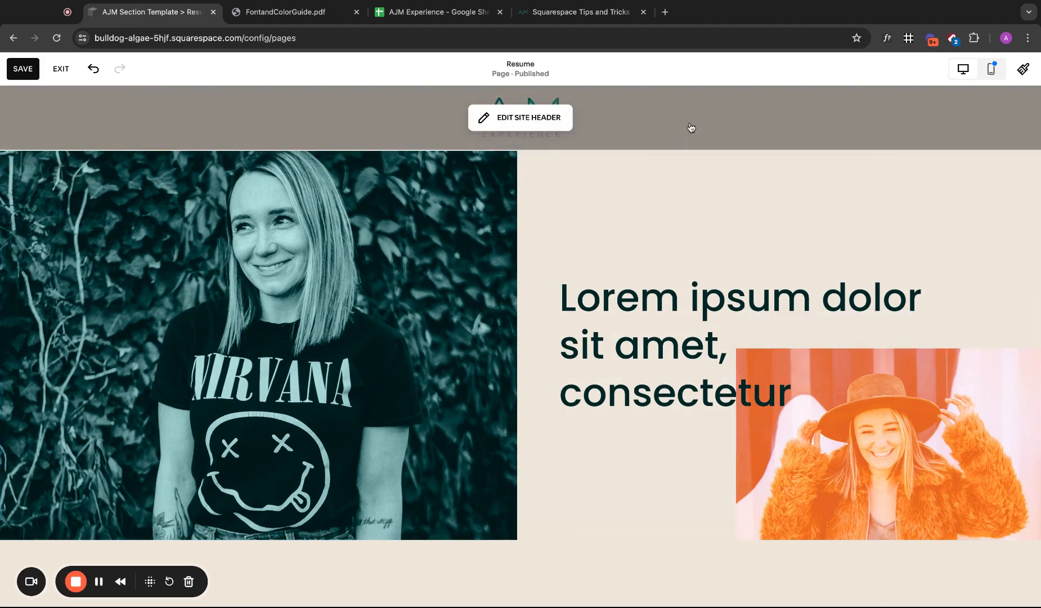
{"action": "left_click", "coordinate": [691, 127]}
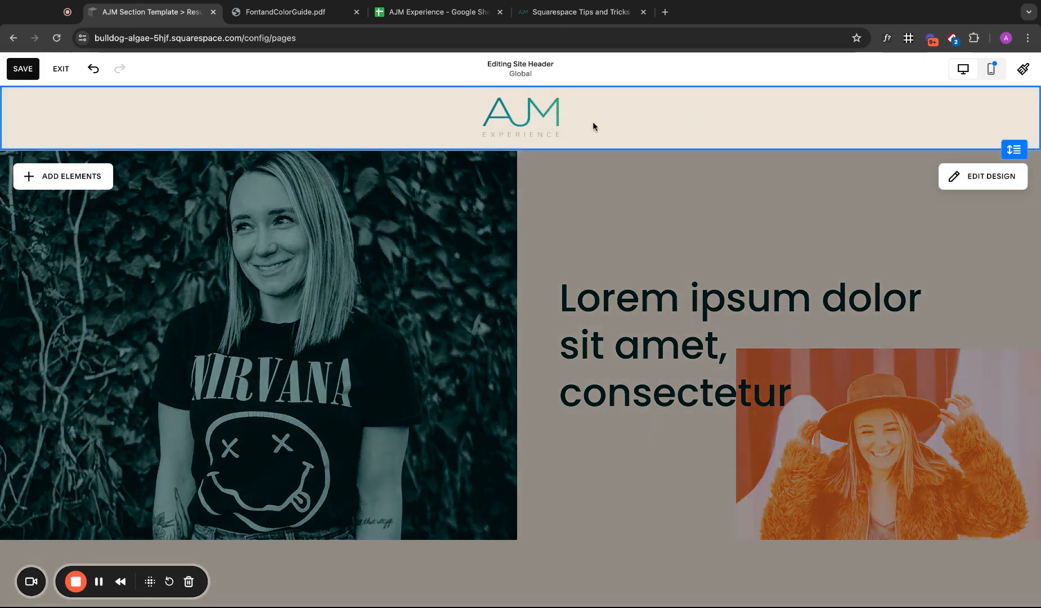
{"action": "left_click", "coordinate": [541, 166]}
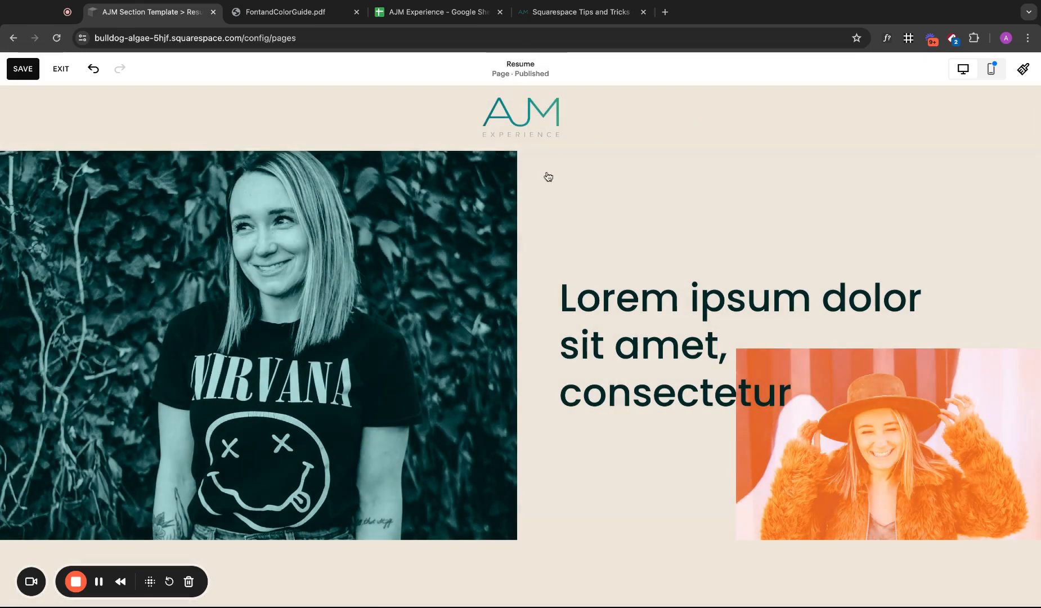
{"action": "left_click", "coordinate": [539, 120]}
{"action": "left_click", "coordinate": [242, 235]}
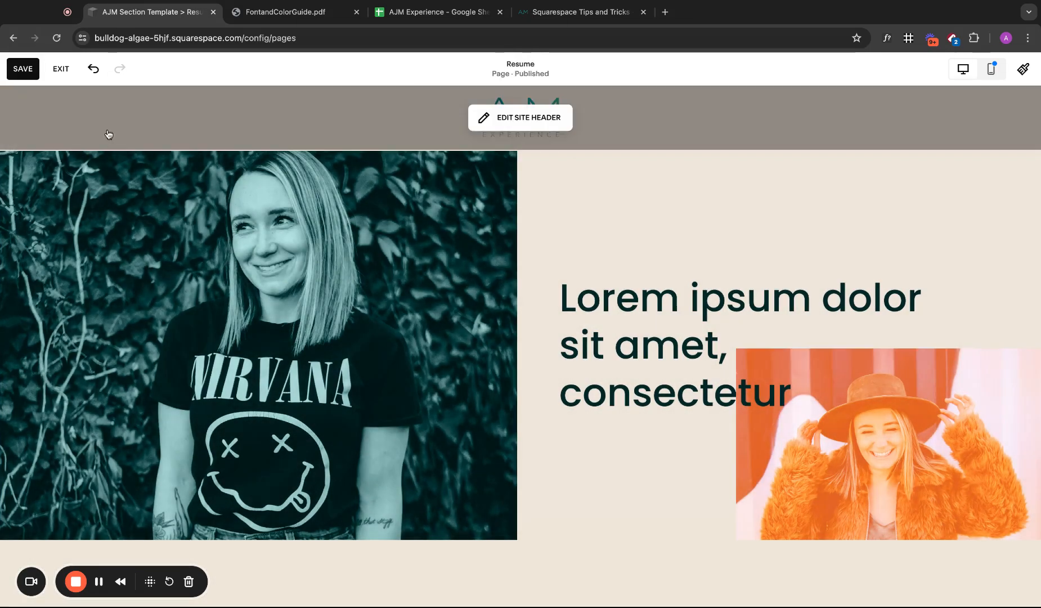
- Save and leave the page editor, then hide the header and footer in the Resume page's navigation settings and save
{"action": "left_click", "coordinate": [22, 69]}
{"action": "left_click", "coordinate": [62, 70]}
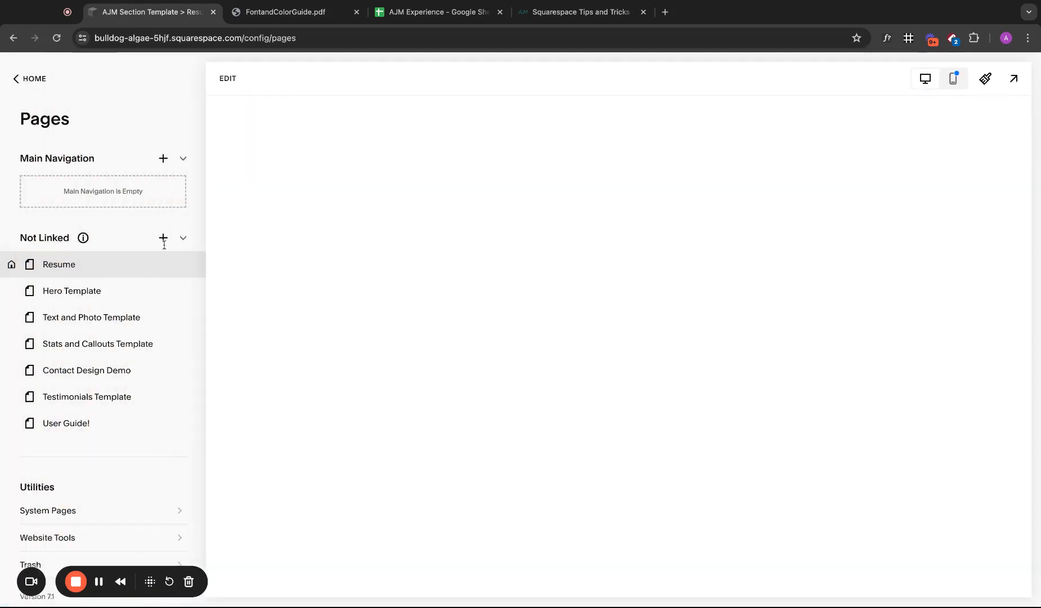
{"action": "left_click", "coordinate": [184, 264]}
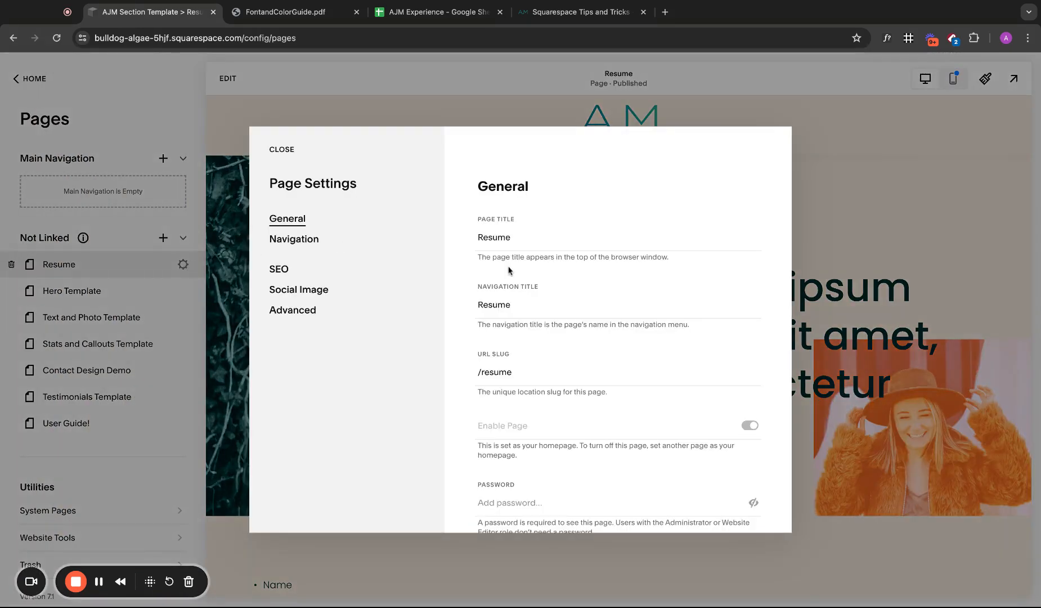
{"action": "left_click", "coordinate": [317, 245]}
{"action": "left_click", "coordinate": [667, 300]}
{"action": "left_click", "coordinate": [667, 319]}
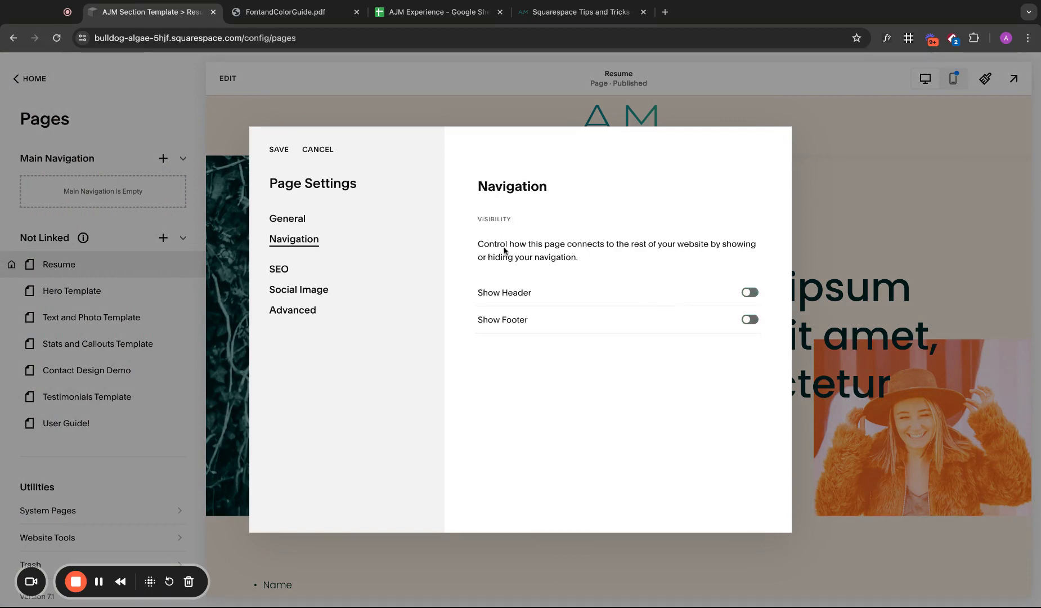
{"action": "left_click", "coordinate": [279, 151]}
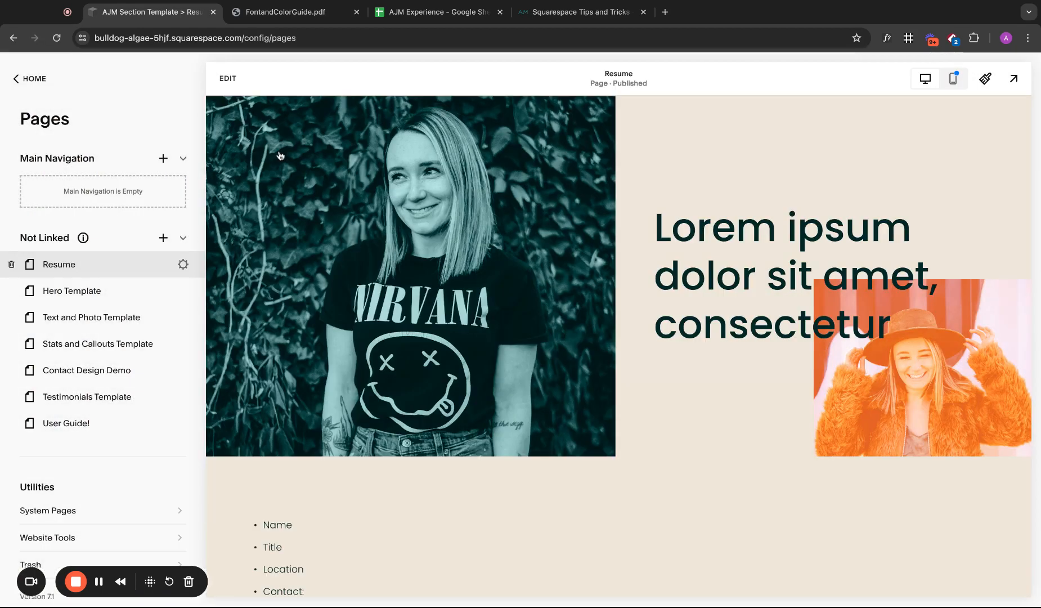
- Open the Resume page for editing and replace the hero heading's placeholder text with "Full" and "Stack" as two separate paragraphs
{"action": "left_click", "coordinate": [232, 86]}
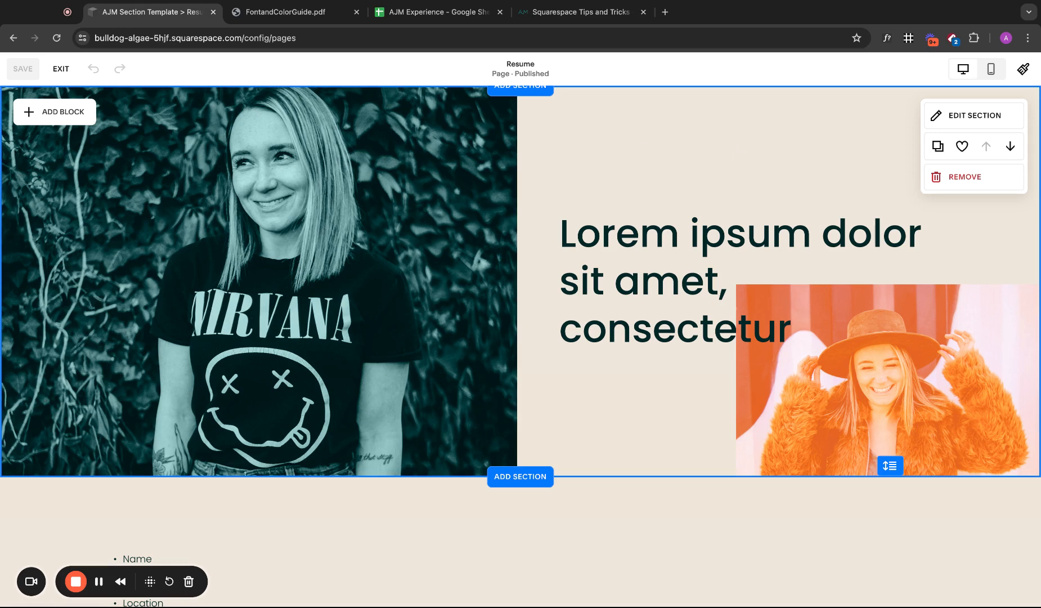
{"action": "double_click", "coordinate": [873, 235]}
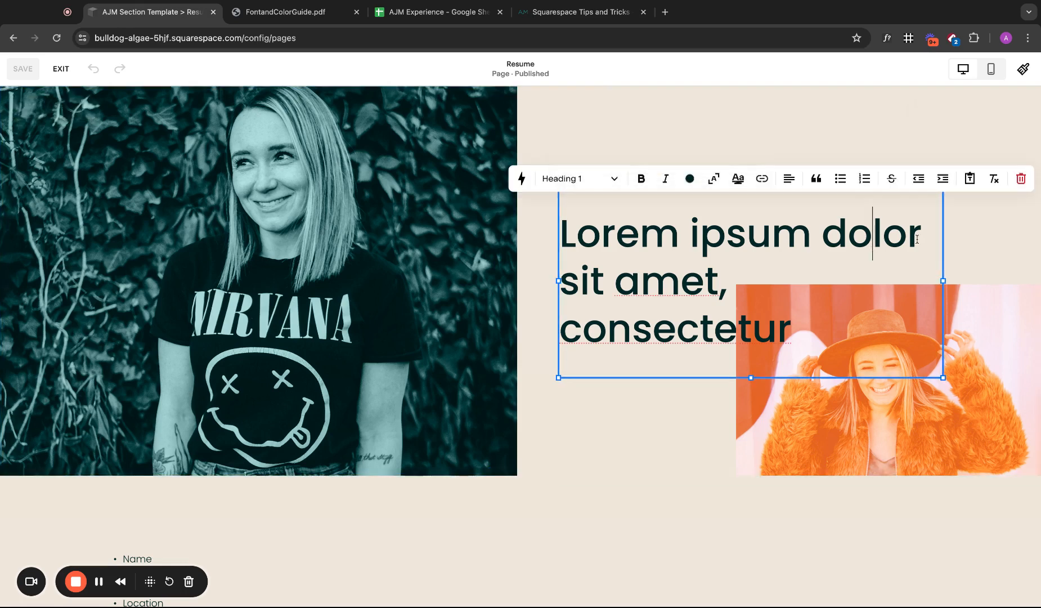
{"action": "left_click_drag", "start_coordinate": [922, 237], "coordinate": [562, 237]}
{"action": "type", "text": "Full S"}
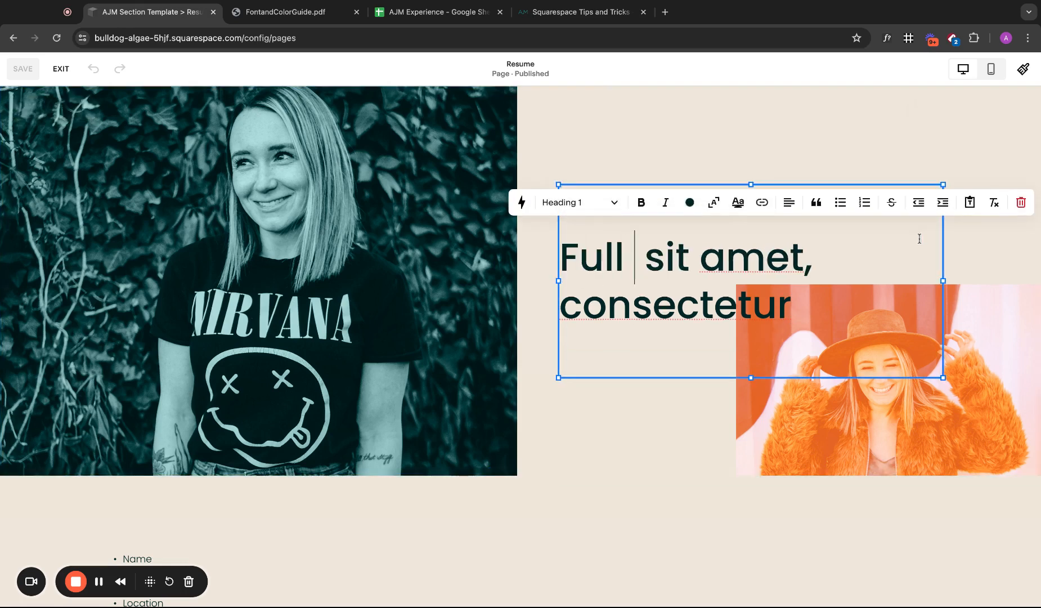
{"action": "key", "text": "BackSpace"}
{"action": "key", "text": "BackSpace"}
{"action": "key", "text": "Return"}
{"action": "type", "text": "S"}
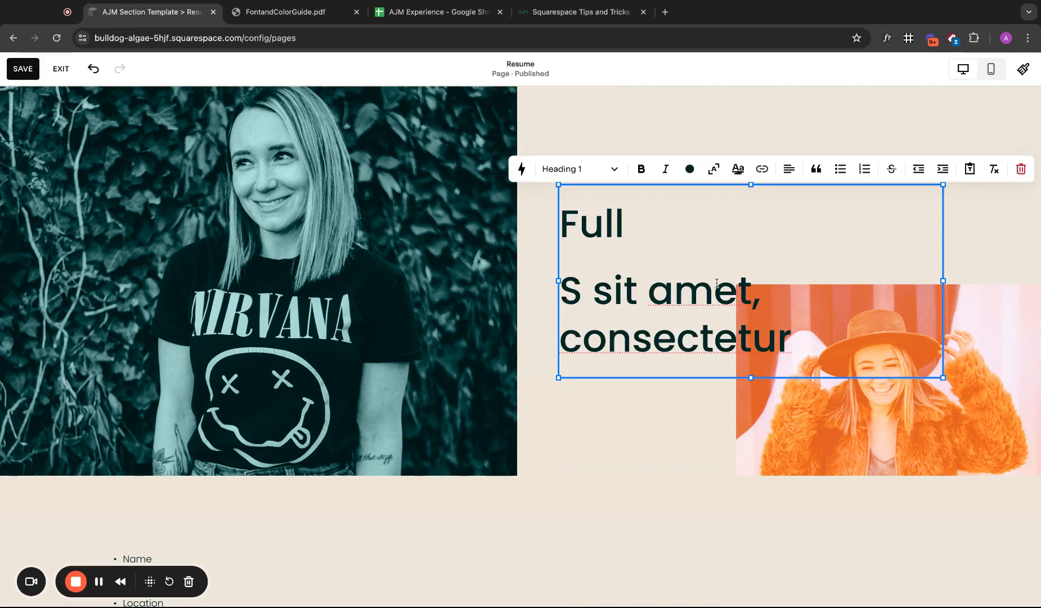
{"action": "key", "text": "shift+super+Down"}
{"action": "key", "text": "BackSpace"}
{"action": "type", "text": "tack"}
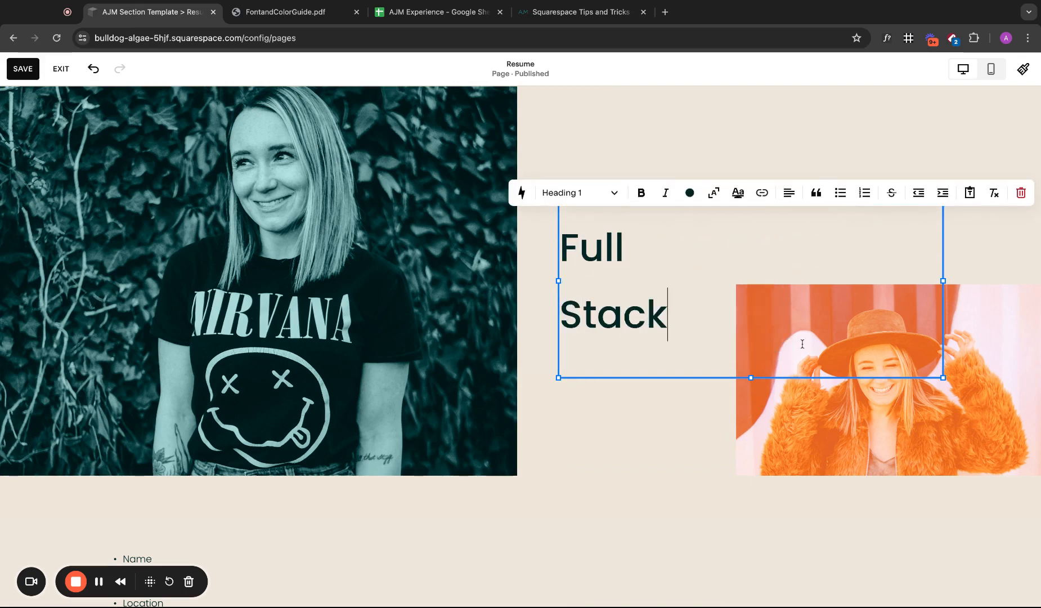
- Rewrite the hero heading as one block with single line breaks, reading "Full", "Stack" and "Developer" on three lines
{"action": "key", "text": "BackSpace"}
{"action": "key", "text": "BackSpace"}
{"action": "key", "text": "BackSpace"}
{"action": "key", "text": "BackSpace"}
{"action": "key", "text": "BackSpace"}
{"action": "key", "text": "BackSpace"}
{"action": "key", "text": "shift+Return"}
{"action": "type", "text": "Stack"}
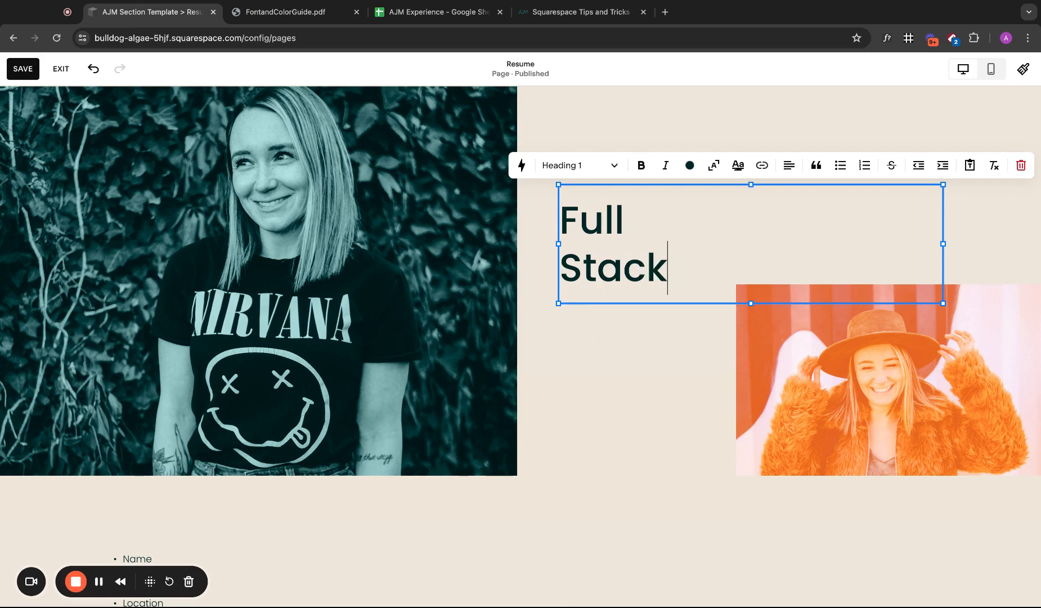
{"action": "key", "text": "Return"}
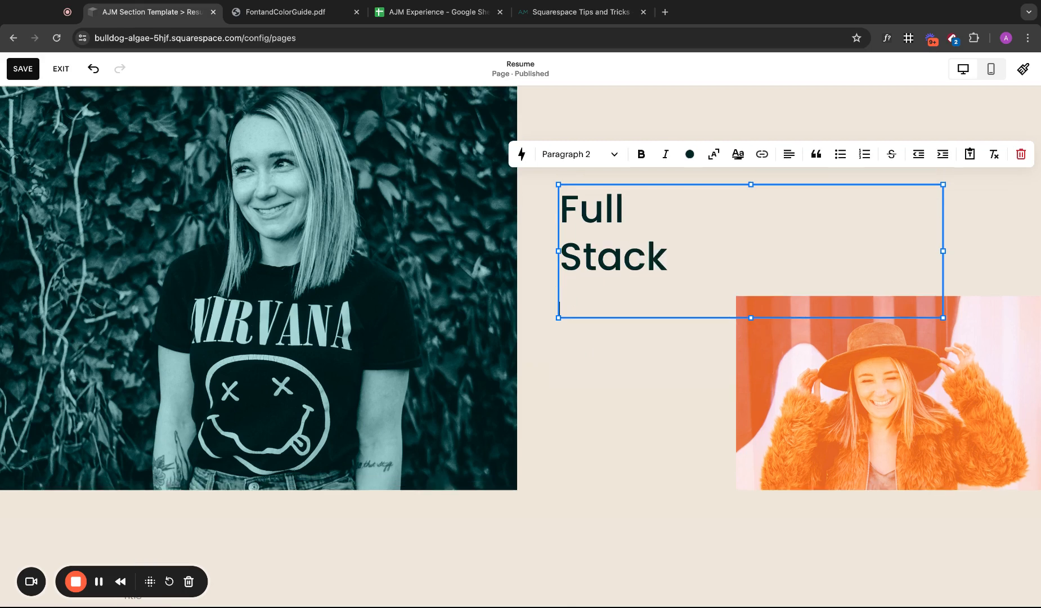
{"action": "key", "text": "BackSpace"}
{"action": "key", "text": "shift+Return"}
{"action": "type", "text": "Developer"}
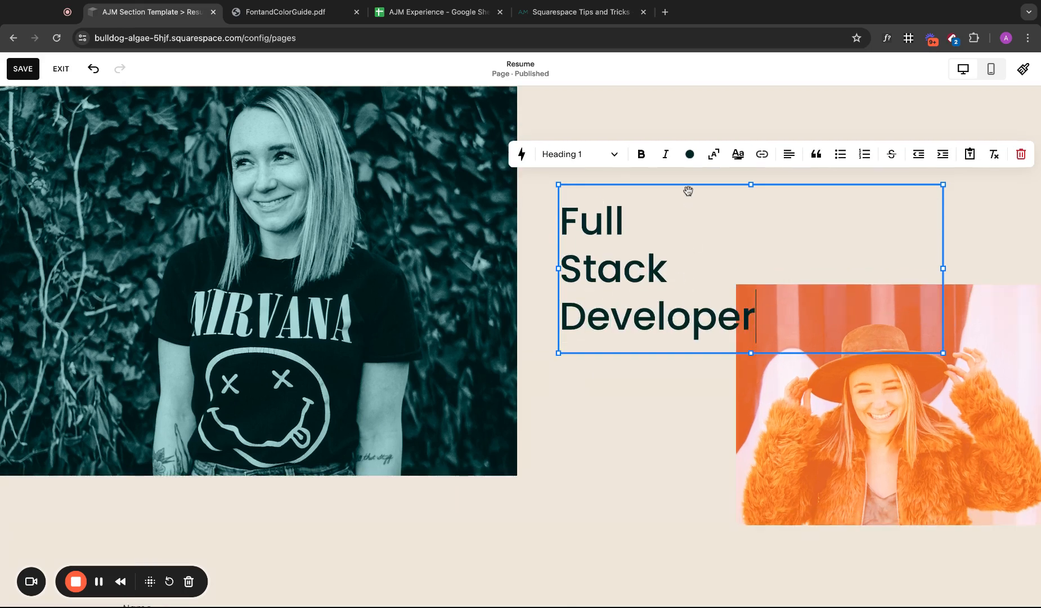
- Move the heading down beside the orange photo, then raise the photo slightly and shorten the section to the photo's lower edge
{"action": "left_click_drag", "start_coordinate": [688, 191], "coordinate": [688, 188]}
{"action": "left_click", "coordinate": [739, 191]}
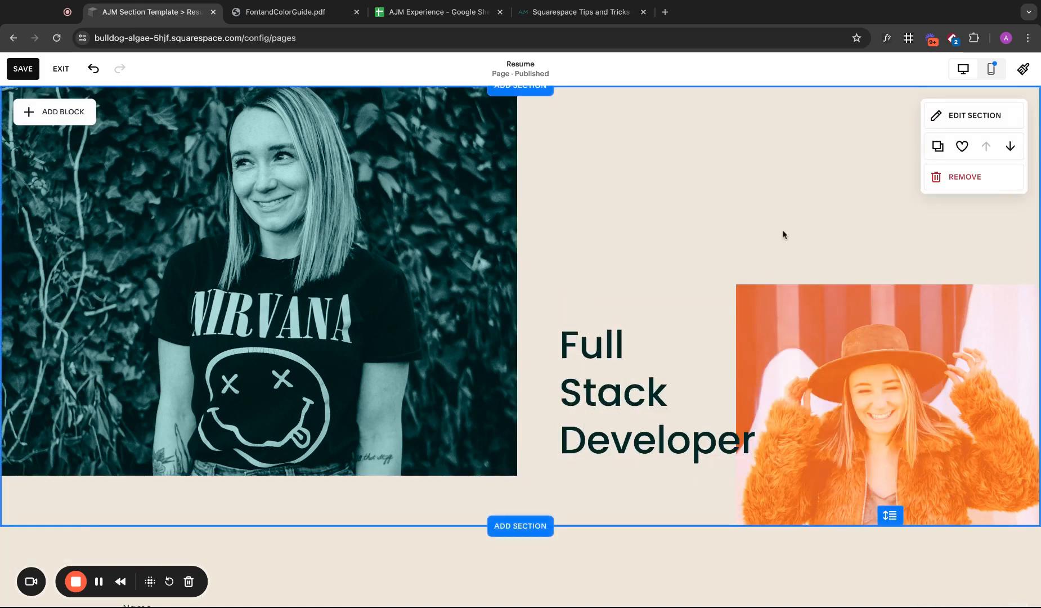
{"action": "left_click_drag", "start_coordinate": [669, 369], "coordinate": [669, 368]}
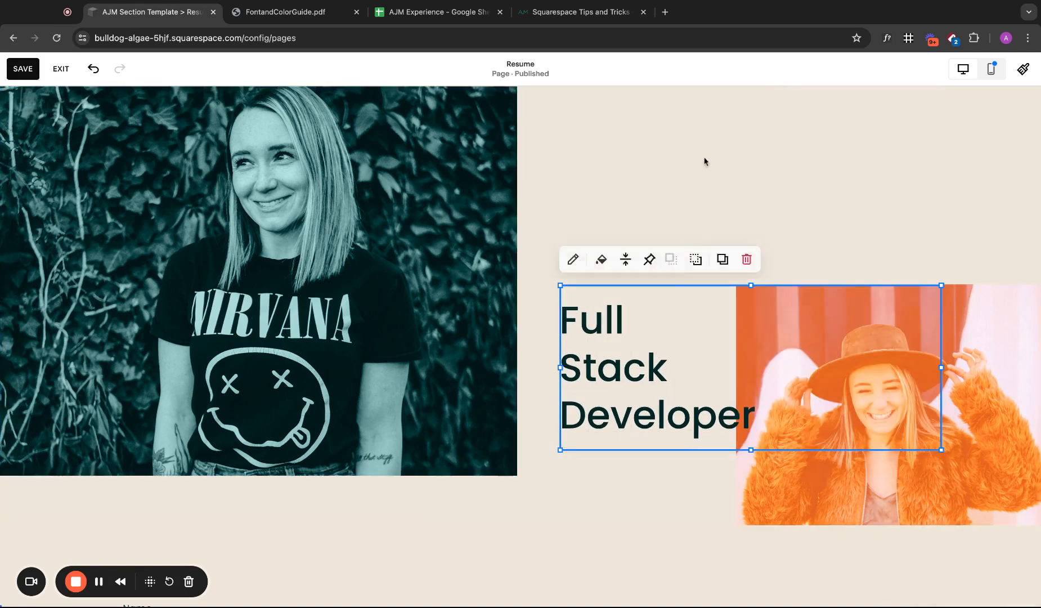
{"action": "left_click", "coordinate": [705, 161]}
{"action": "left_click_drag", "start_coordinate": [879, 487], "coordinate": [877, 482]}
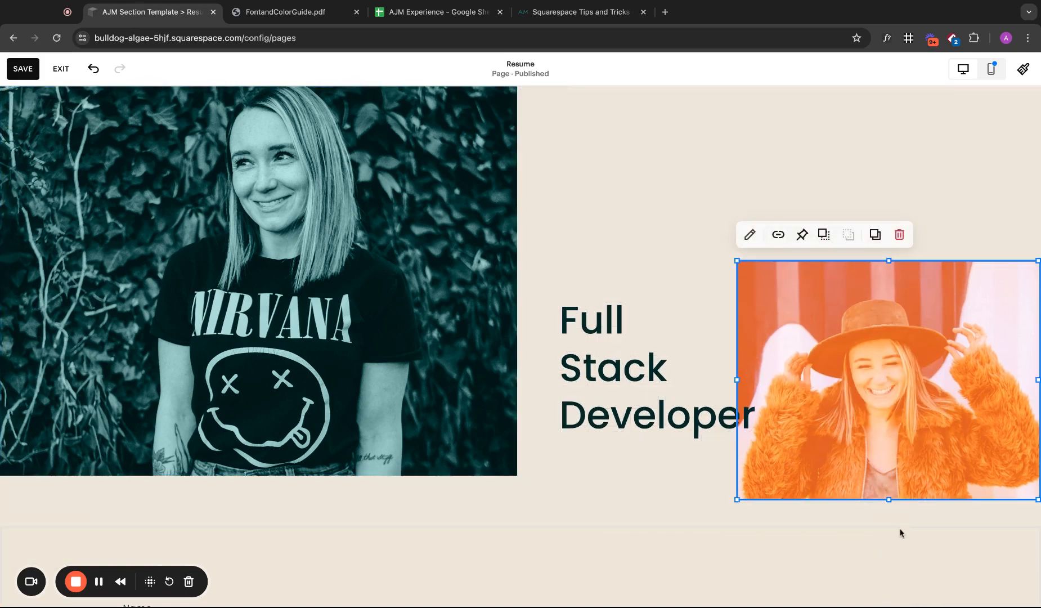
{"action": "left_click_drag", "start_coordinate": [899, 521], "coordinate": [899, 515]}
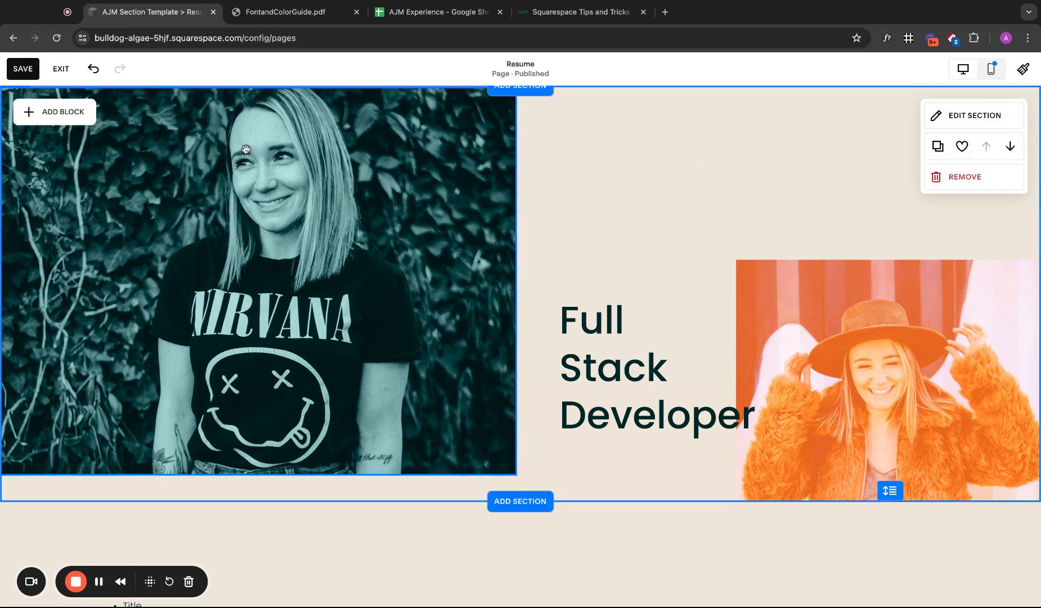
- Duplicate the orange photo, shrink the copy and place it above the heading, overlapping the original photo's upper edge
{"action": "left_click", "coordinate": [845, 294]}
{"action": "left_click", "coordinate": [821, 264]}
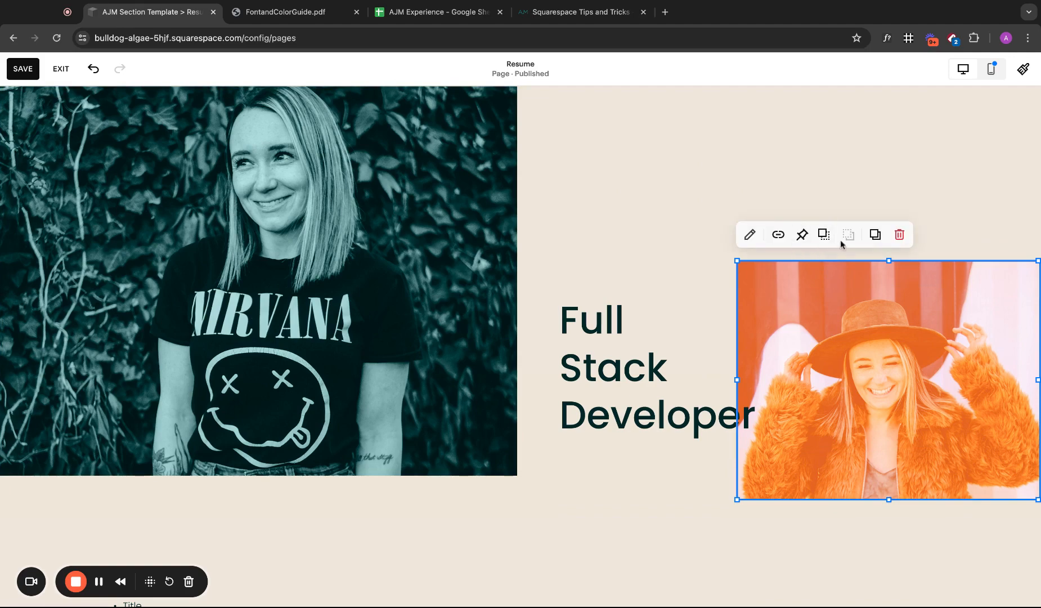
{"action": "left_click", "coordinate": [875, 235]}
{"action": "left_click_drag", "start_coordinate": [801, 333], "coordinate": [698, 135]}
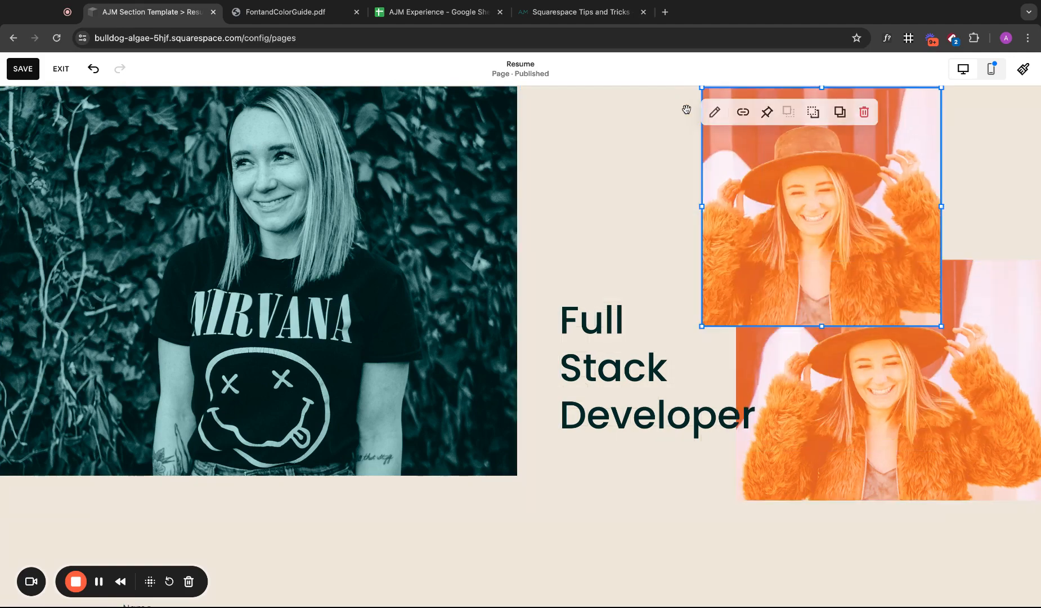
{"action": "left_click_drag", "start_coordinate": [702, 88], "coordinate": [738, 190]}
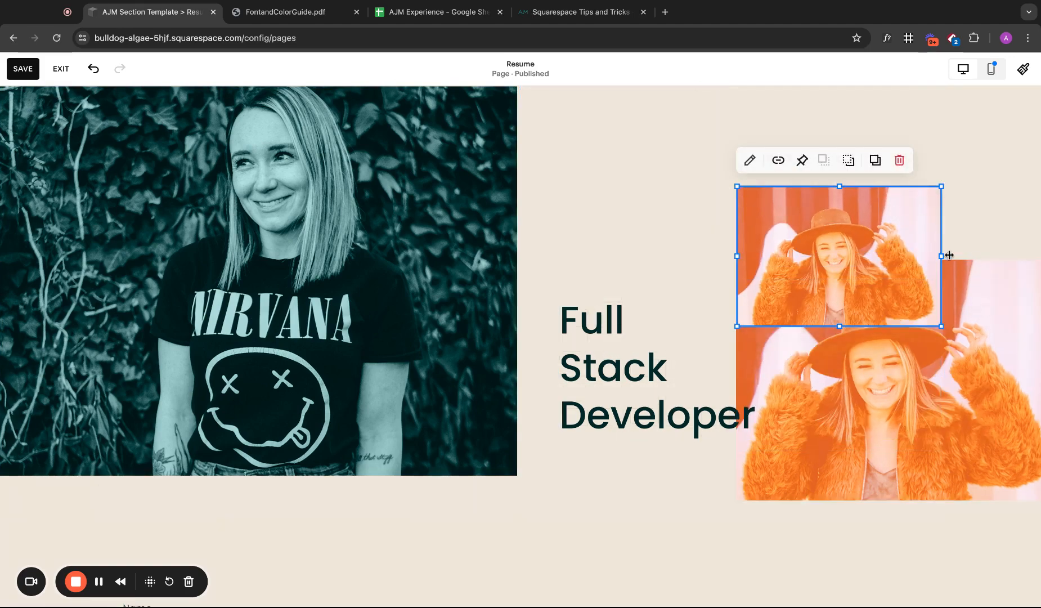
{"action": "left_click_drag", "start_coordinate": [949, 256], "coordinate": [939, 256]}
{"action": "left_click_drag", "start_coordinate": [900, 301], "coordinate": [865, 255]}
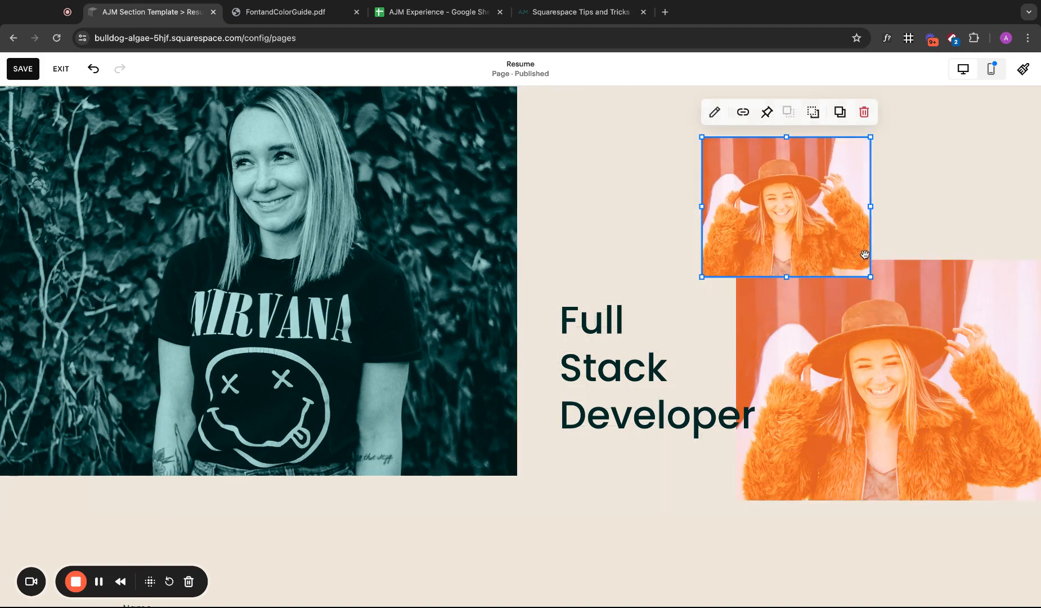
- Replace the picture in the small duplicated image block with BrandIdentityDesigner.jpg
{"action": "left_click", "coordinate": [714, 111]}
{"action": "left_click", "coordinate": [993, 297]}
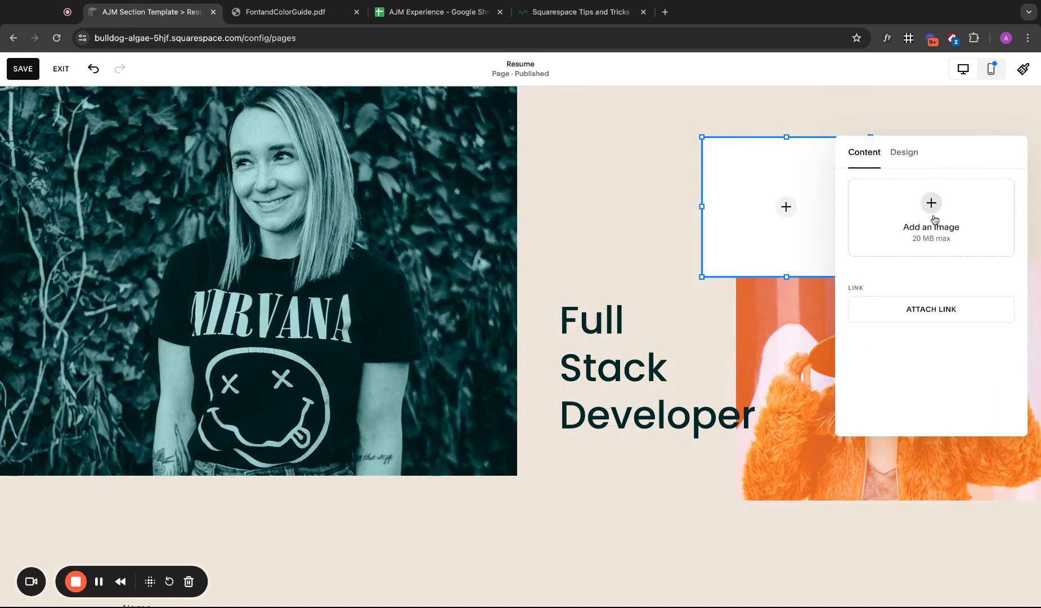
{"action": "left_click", "coordinate": [930, 235]}
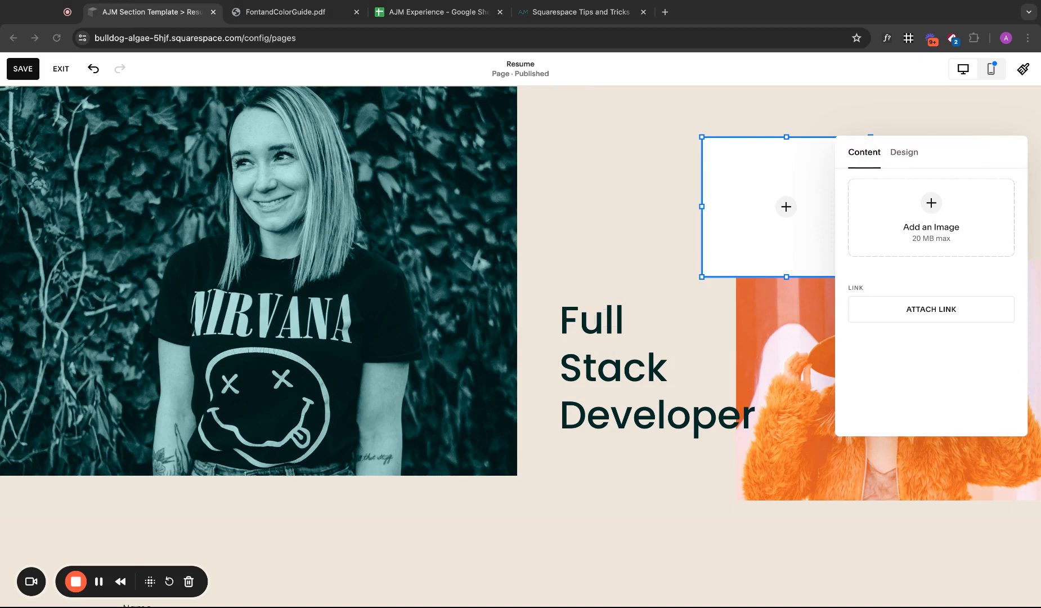
{"action": "key", "text": "Return"}
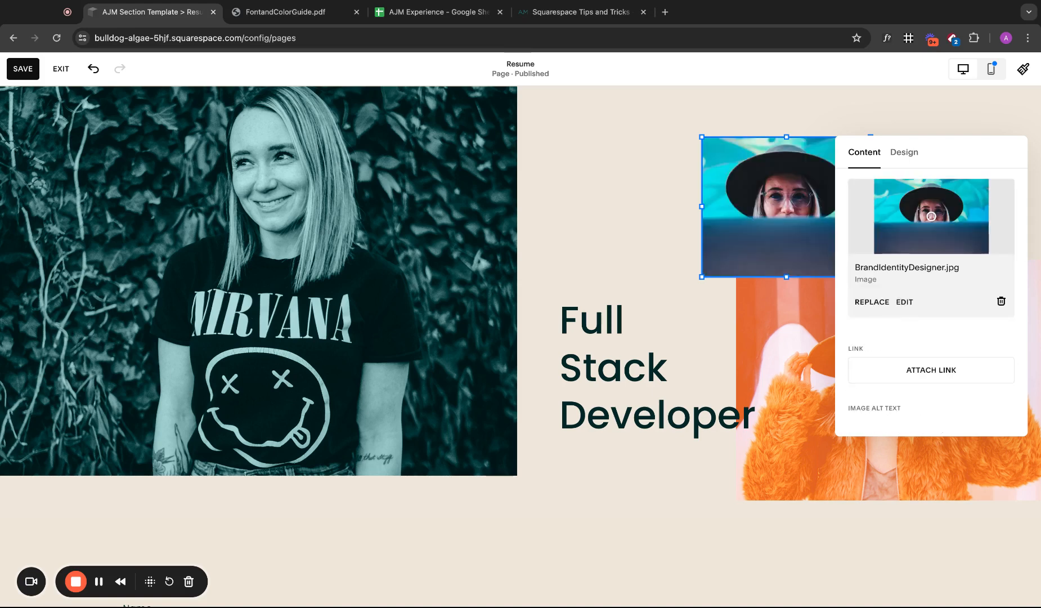
- Reapply the palette's orange overlay to the small photo by switching its overlay off and on again
{"action": "left_click", "coordinate": [904, 152]}
{"action": "scroll", "coordinate": [969, 313], "scroll_direction": "down", "scroll_amount": 1}
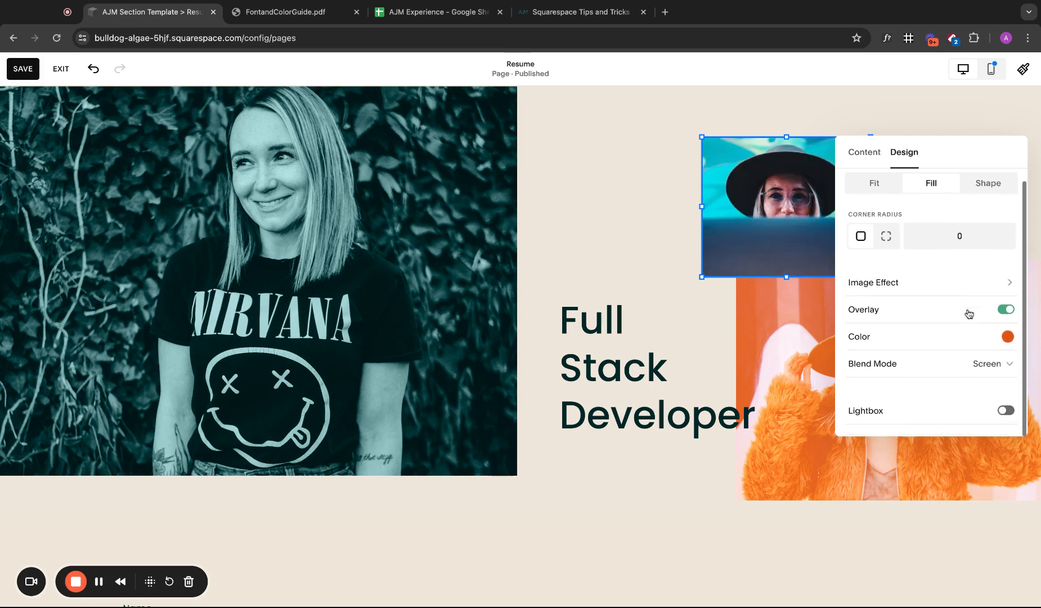
{"action": "left_click", "coordinate": [1008, 336]}
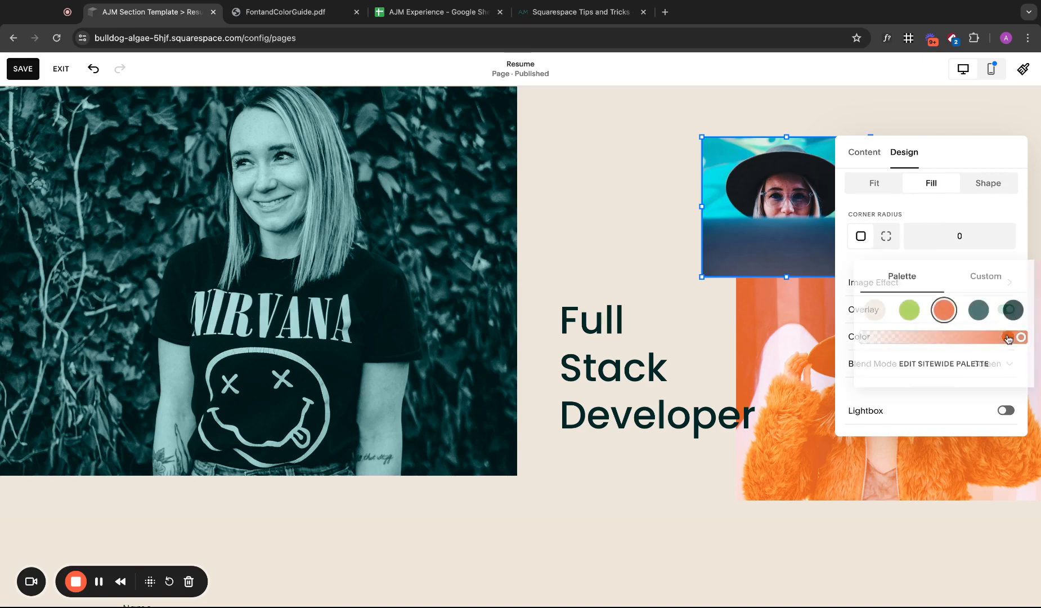
{"action": "left_click", "coordinate": [937, 311]}
{"action": "left_click", "coordinate": [843, 309]}
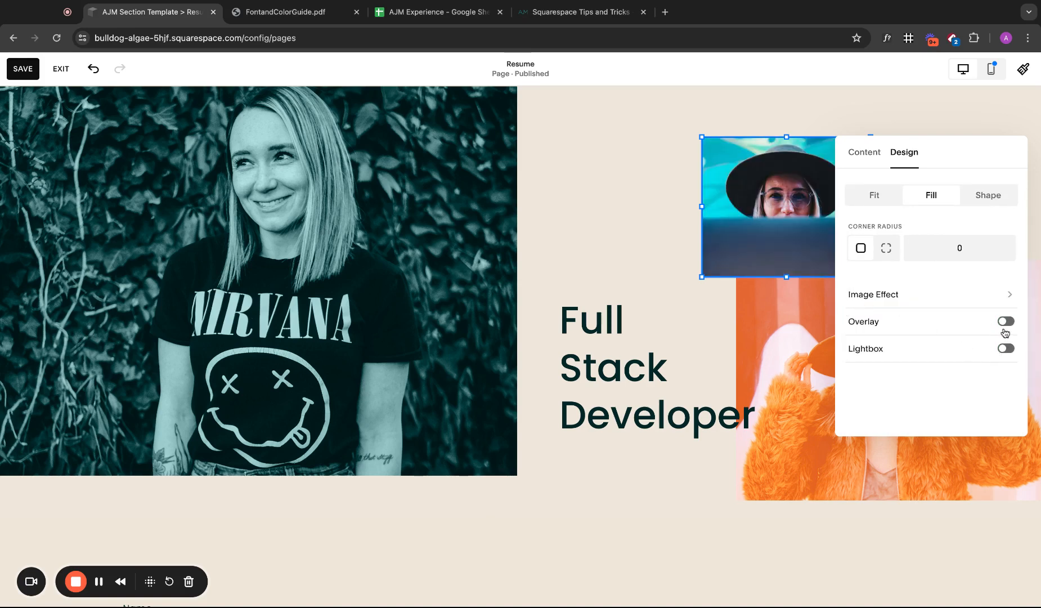
{"action": "left_click", "coordinate": [1004, 322]}
{"action": "left_click", "coordinate": [640, 158]}
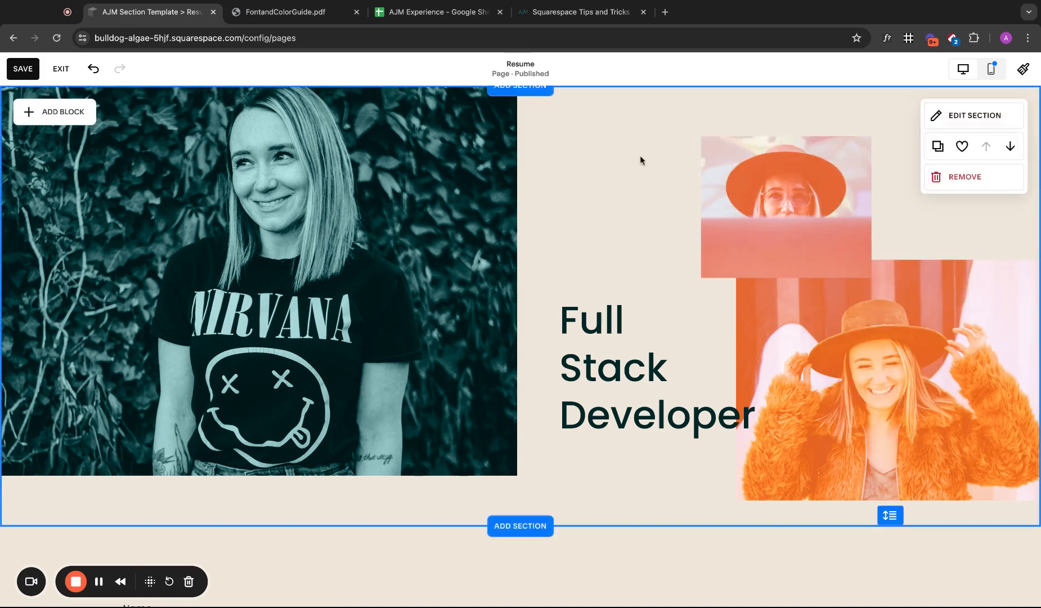
- Change the small photo's overlay color to the palette's cream
{"action": "left_click", "coordinate": [782, 169]}
{"action": "left_click", "coordinate": [715, 113]}
{"action": "scroll", "coordinate": [1002, 350], "scroll_direction": "down", "scroll_amount": 3}
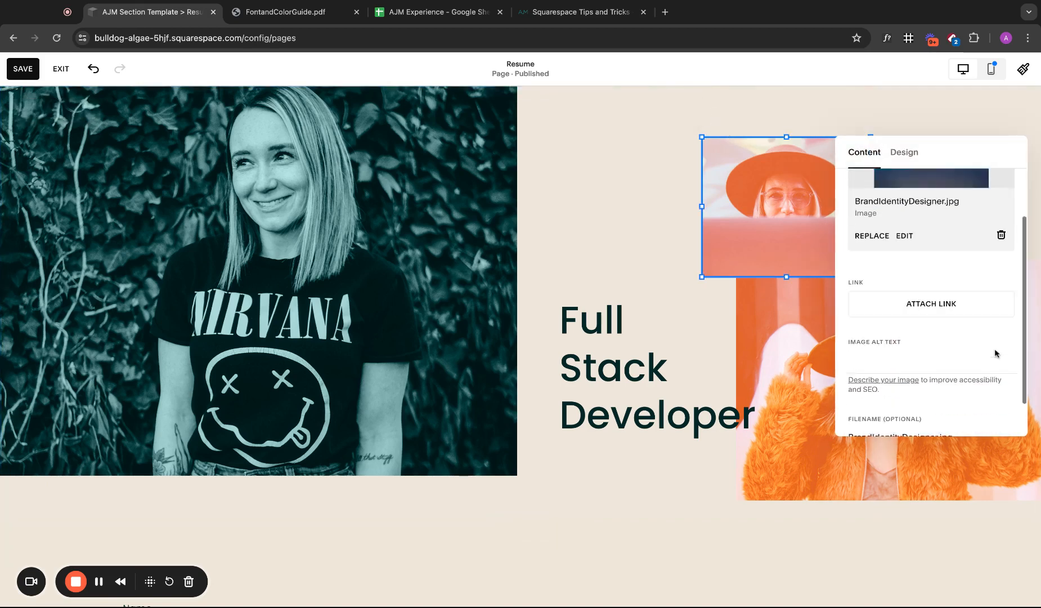
{"action": "left_click", "coordinate": [905, 151]}
{"action": "left_click", "coordinate": [1008, 337]}
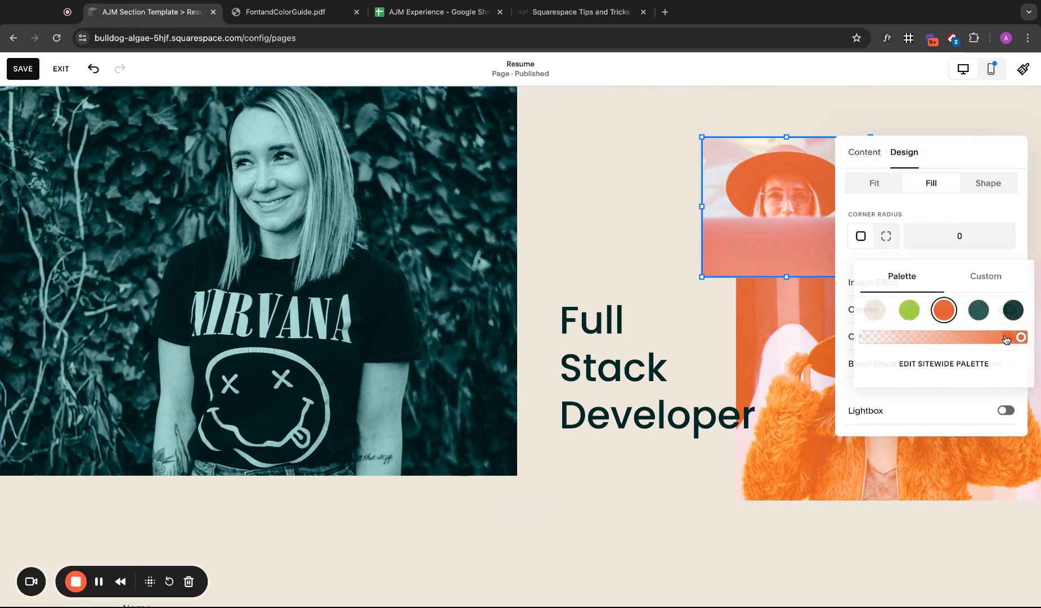
{"action": "left_click", "coordinate": [874, 311]}
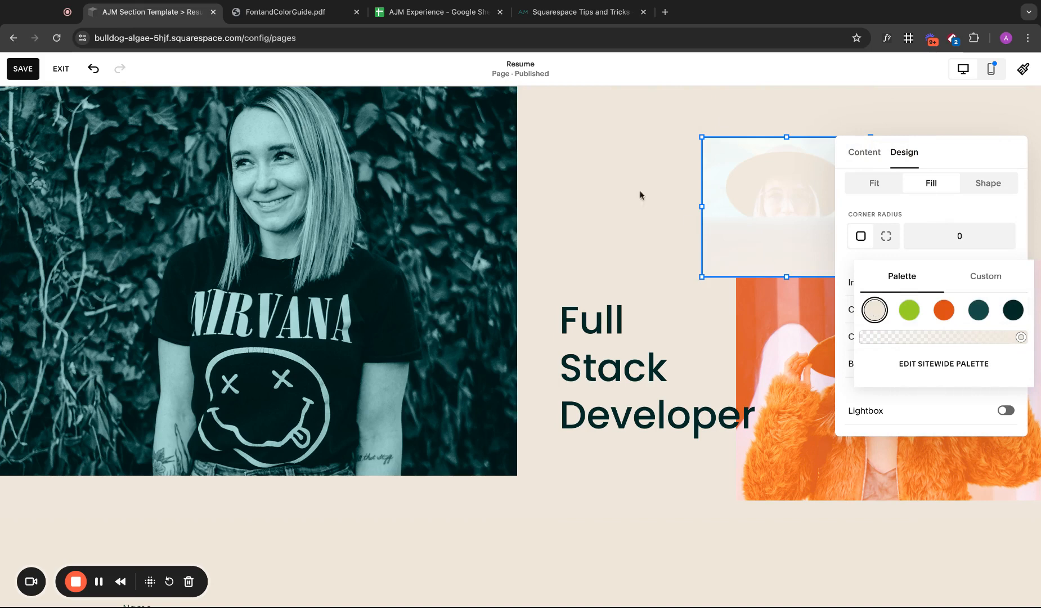
{"action": "left_click", "coordinate": [614, 177]}
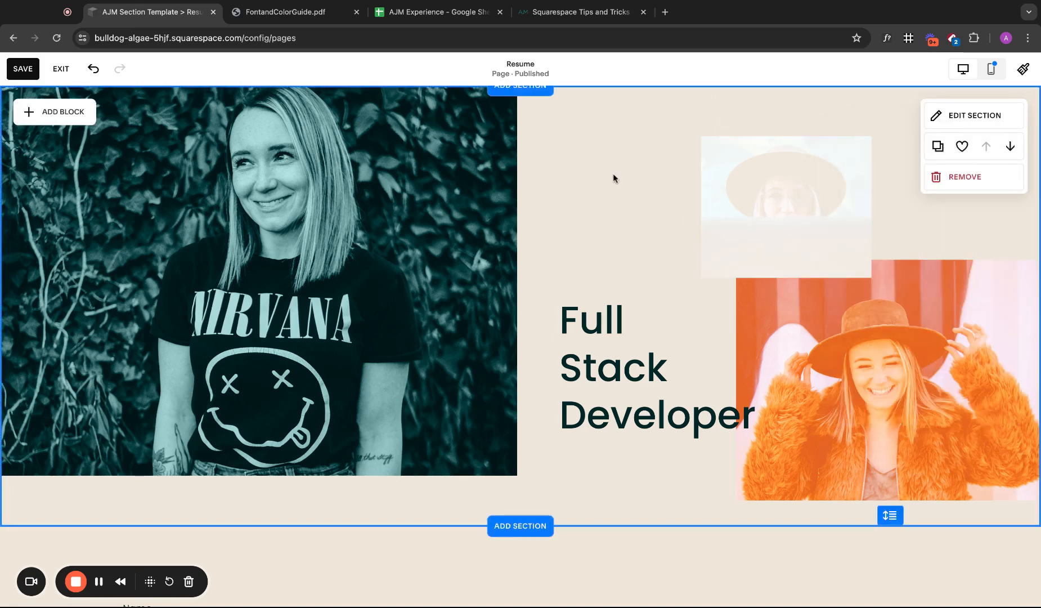
- Try a lower opacity for the small photo's cream overlay, return it to full opacity and close the image settings
{"action": "left_click", "coordinate": [720, 191]}
{"action": "left_click", "coordinate": [714, 118]}
{"action": "left_click", "coordinate": [904, 152]}
{"action": "scroll", "coordinate": [959, 310], "scroll_direction": "down", "scroll_amount": 1}
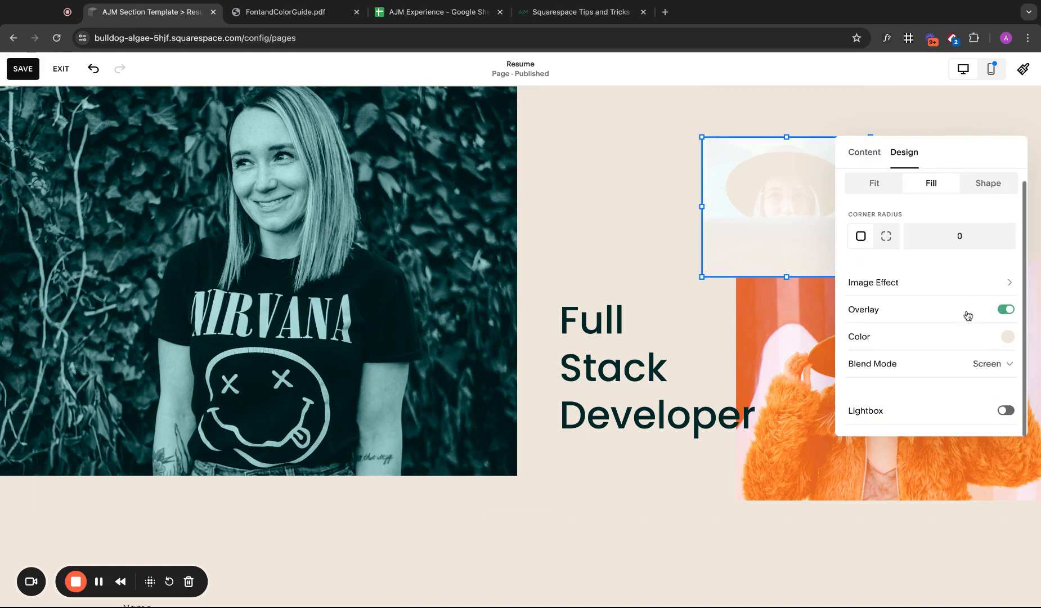
{"action": "left_click", "coordinate": [1009, 337]}
{"action": "left_click", "coordinate": [1017, 338]}
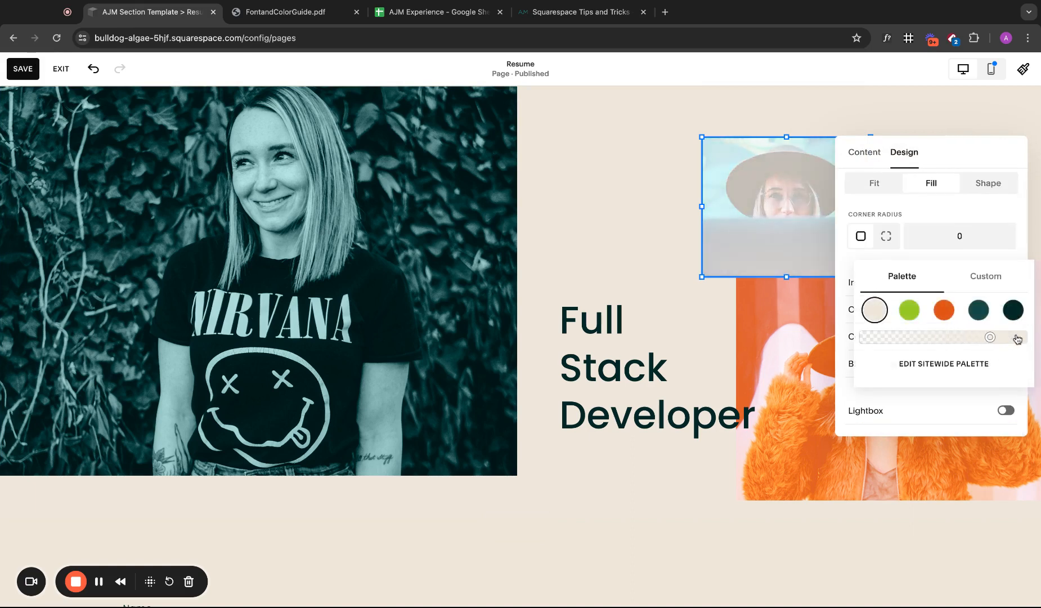
{"action": "left_click", "coordinate": [676, 211]}
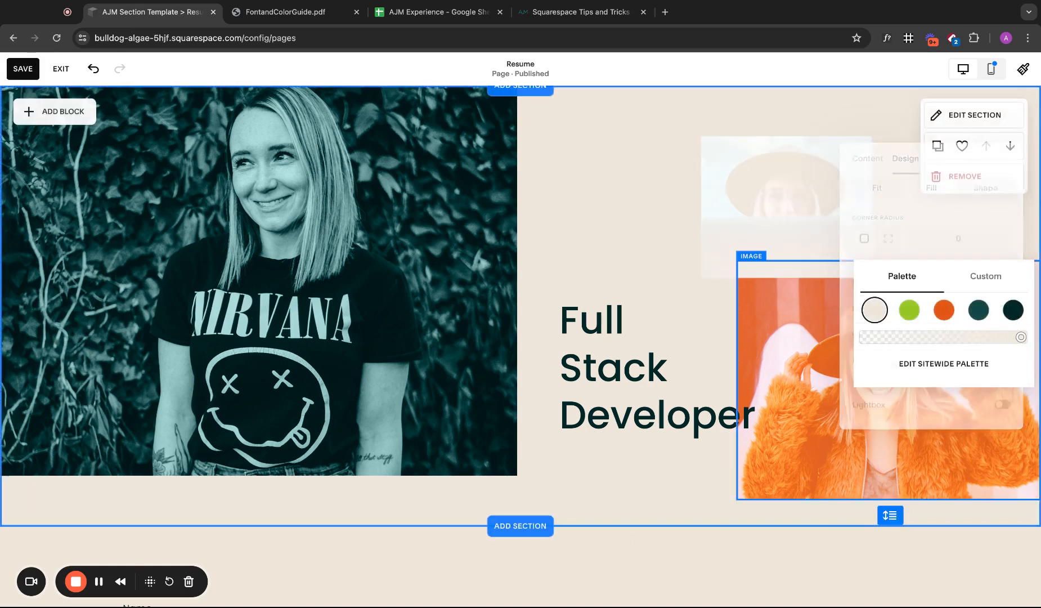
- Save the page and shorten the hero section so it ends at the orange photo's lower edge
{"action": "left_click", "coordinate": [23, 70]}
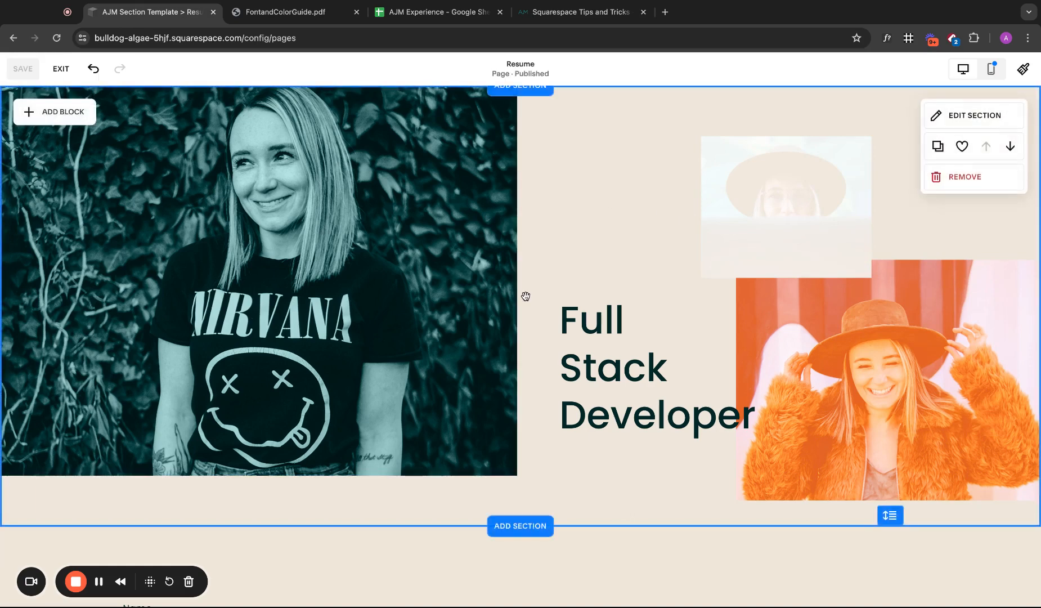
{"action": "left_click_drag", "start_coordinate": [890, 516], "coordinate": [891, 485]}
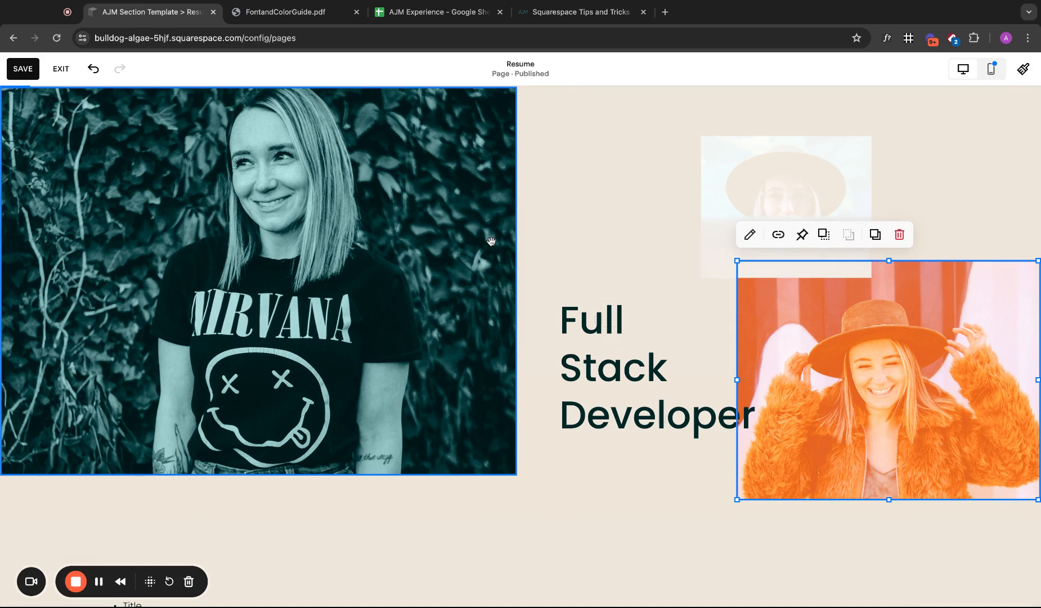
{"action": "scroll", "coordinate": [521, 347], "scroll_direction": "down", "scroll_amount": 1}
{"action": "scroll", "coordinate": [521, 347], "scroll_direction": "up", "scroll_amount": 1}
{"action": "scroll", "coordinate": [521, 346], "scroll_direction": "down", "scroll_amount": 1}
{"action": "scroll", "coordinate": [521, 347], "scroll_direction": "up", "scroll_amount": 1}
{"action": "scroll", "coordinate": [521, 346], "scroll_direction": "down", "scroll_amount": 1}
{"action": "scroll", "coordinate": [521, 347], "scroll_direction": "up", "scroll_amount": 1}
- Delete the small cream-tinted photo above the orange photo in the hero section
{"action": "left_click", "coordinate": [746, 194]}
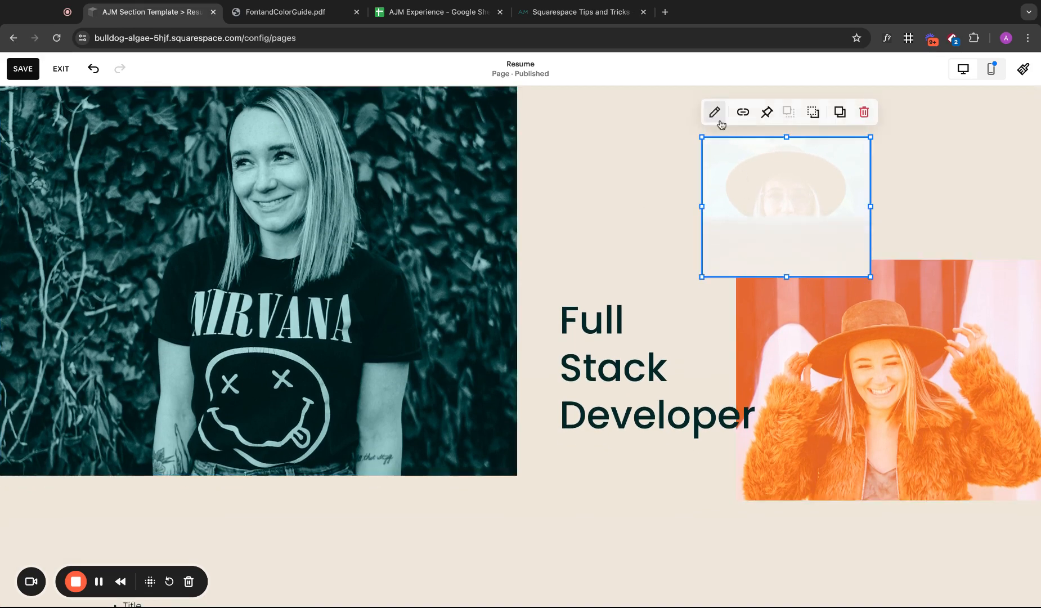
{"action": "left_click", "coordinate": [653, 188]}
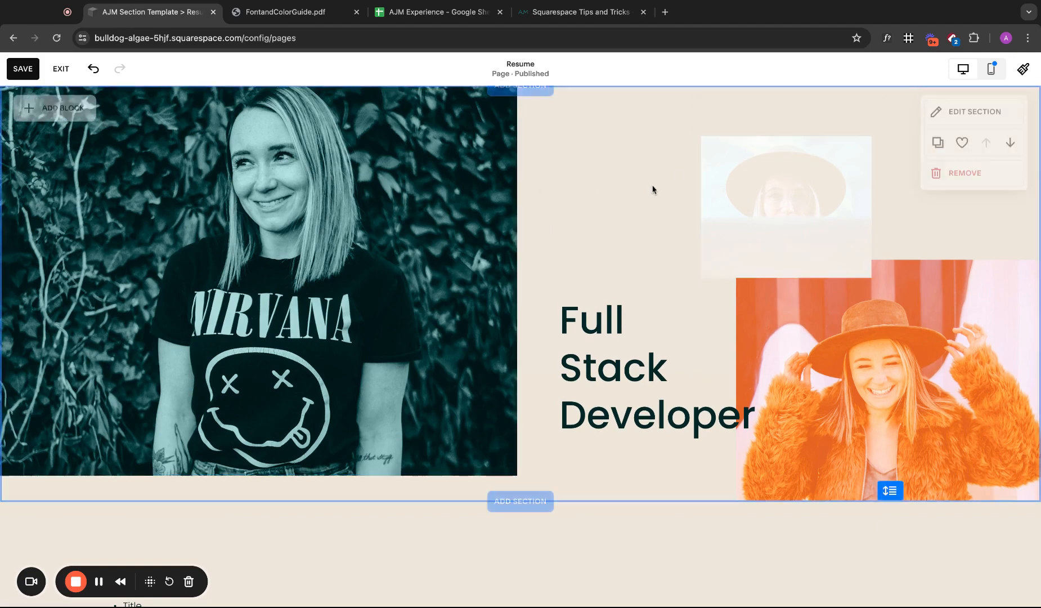
{"action": "left_click", "coordinate": [51, 112]}
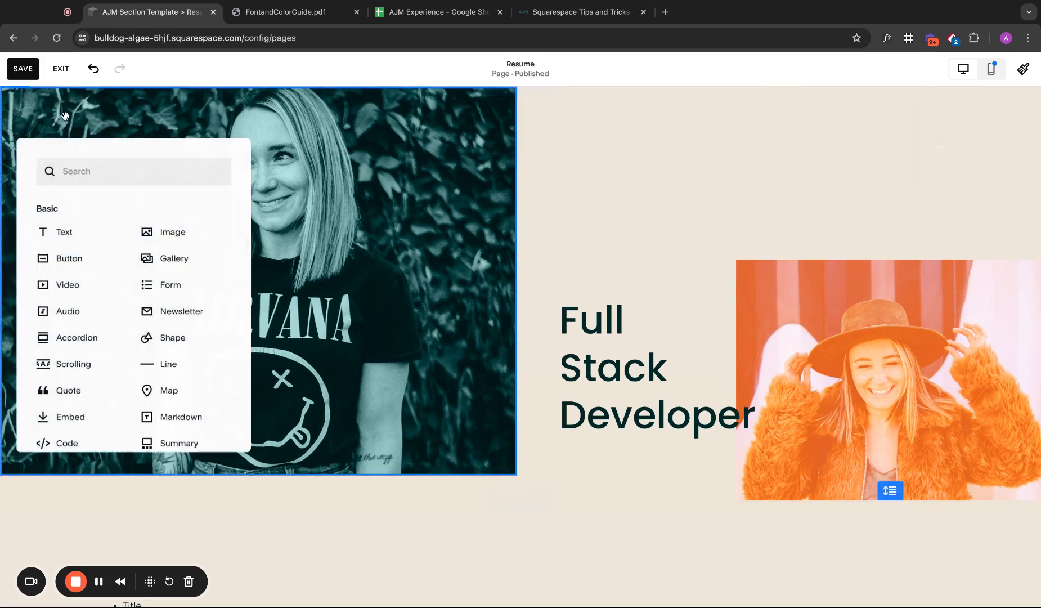
{"action": "left_click", "coordinate": [176, 179]}
{"action": "type", "text": "shape"}
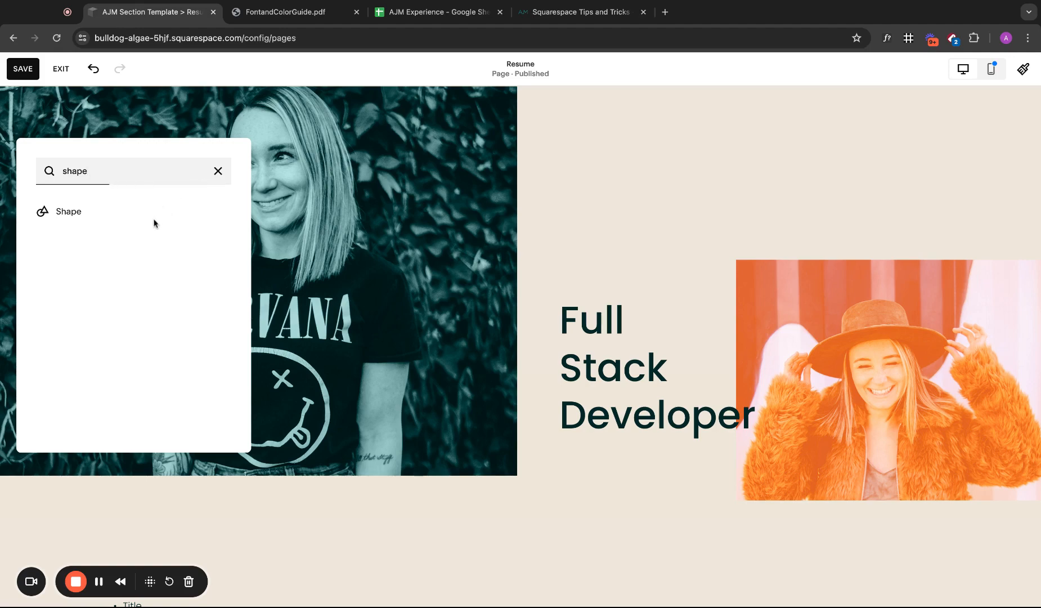
{"action": "left_click", "coordinate": [68, 210]}
{"action": "key", "text": "Delete"}
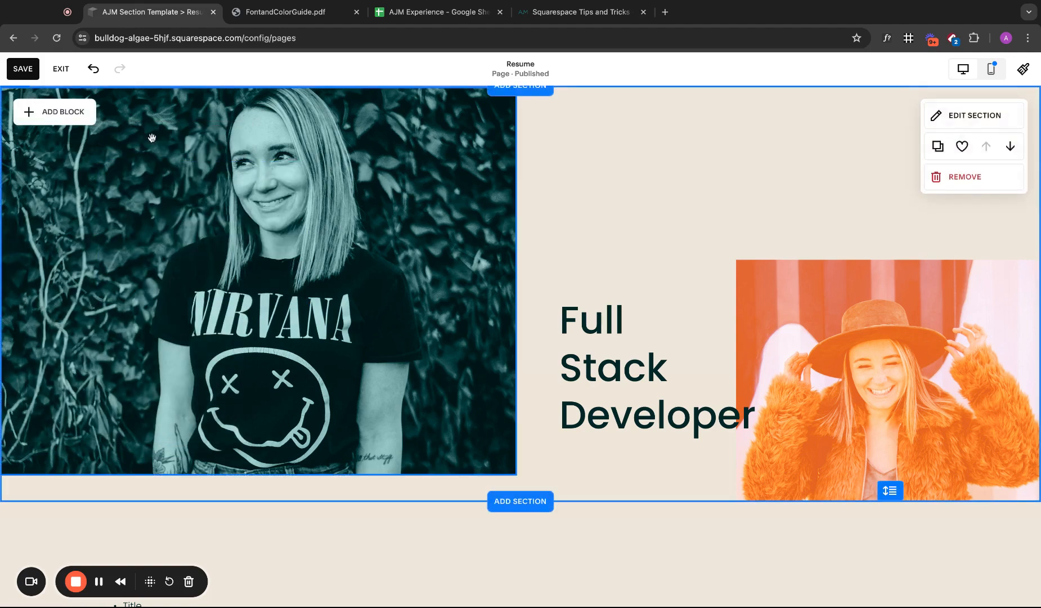
- Add a text block in the empty area above the Full Stack Developer headline and make it narrower and taller
{"action": "left_click", "coordinate": [67, 112]}
{"action": "left_click", "coordinate": [79, 232]}
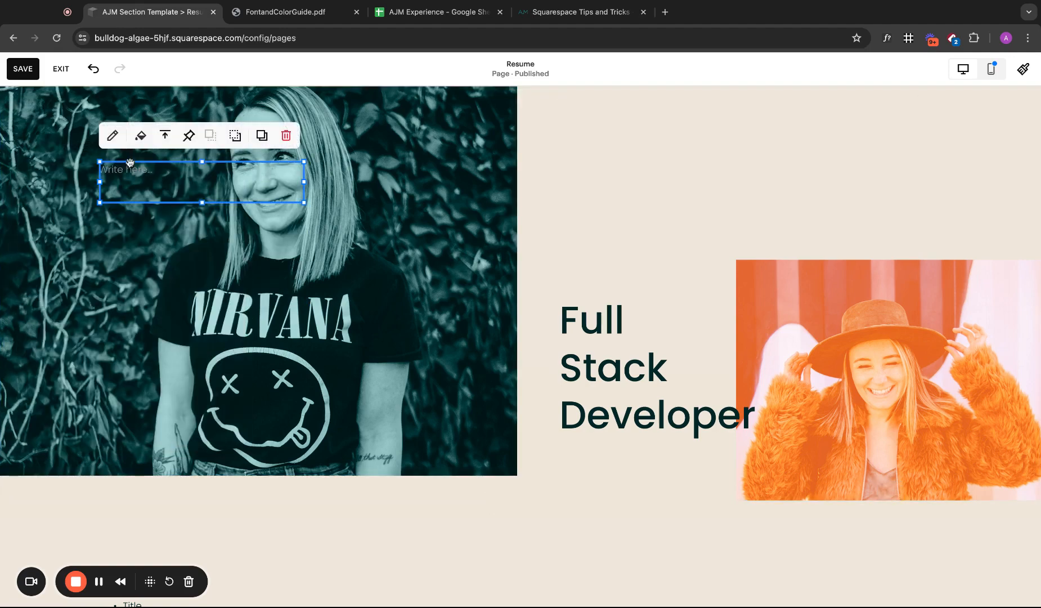
{"action": "left_click_drag", "start_coordinate": [129, 162], "coordinate": [696, 187]}
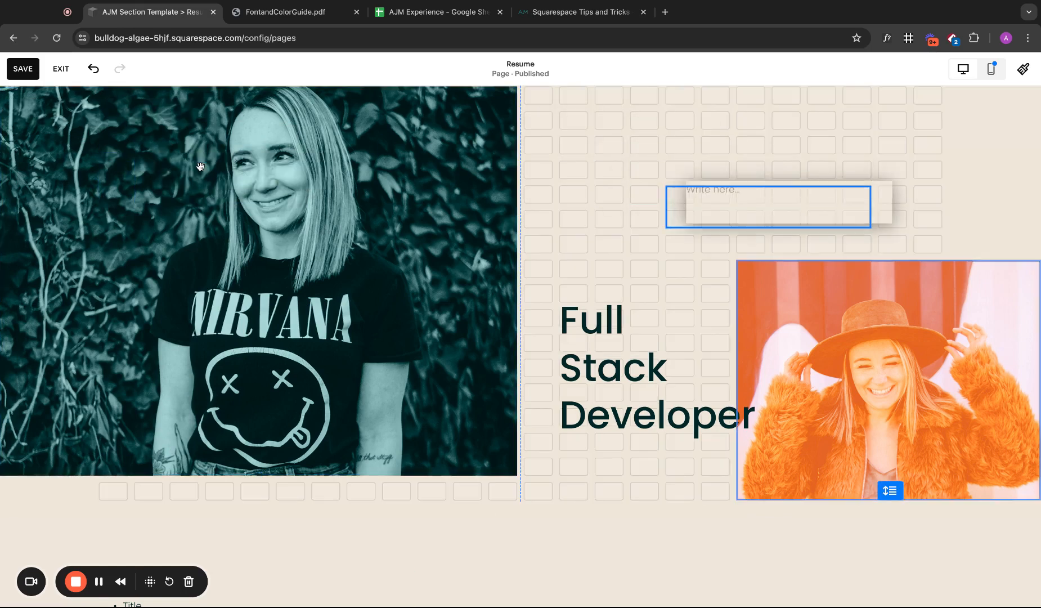
{"action": "left_click_drag", "start_coordinate": [789, 186], "coordinate": [770, 167]}
{"action": "left_click_drag", "start_coordinate": [872, 204], "coordinate": [802, 278]}
{"action": "left_click", "coordinate": [715, 172]}
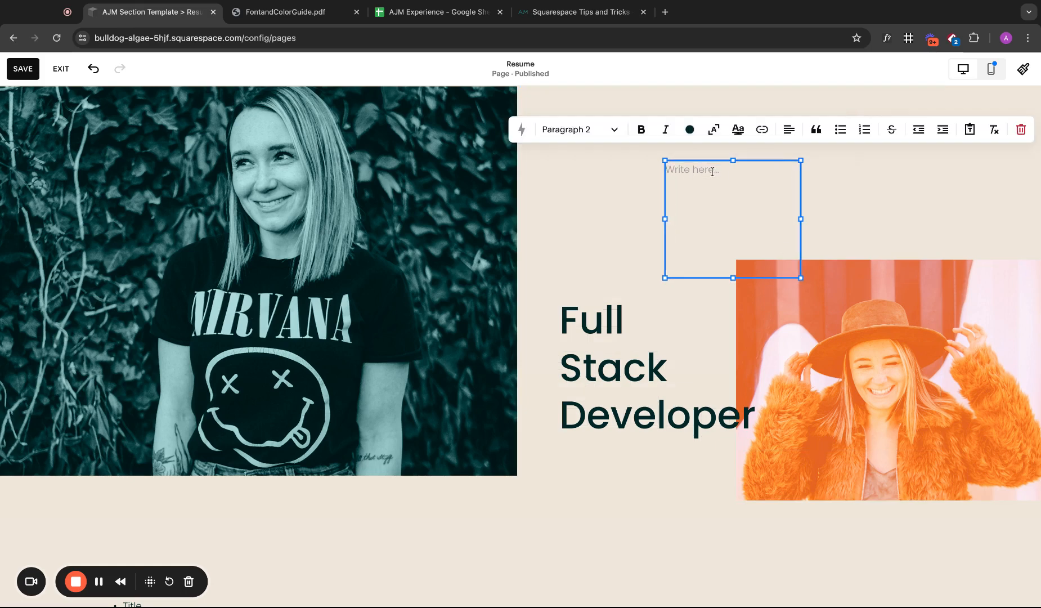
{"action": "left_click", "coordinate": [639, 185]}
- Give the new text block a background in the palette's teal with S padding
{"action": "left_click", "coordinate": [698, 167]}
{"action": "left_click", "coordinate": [710, 135]}
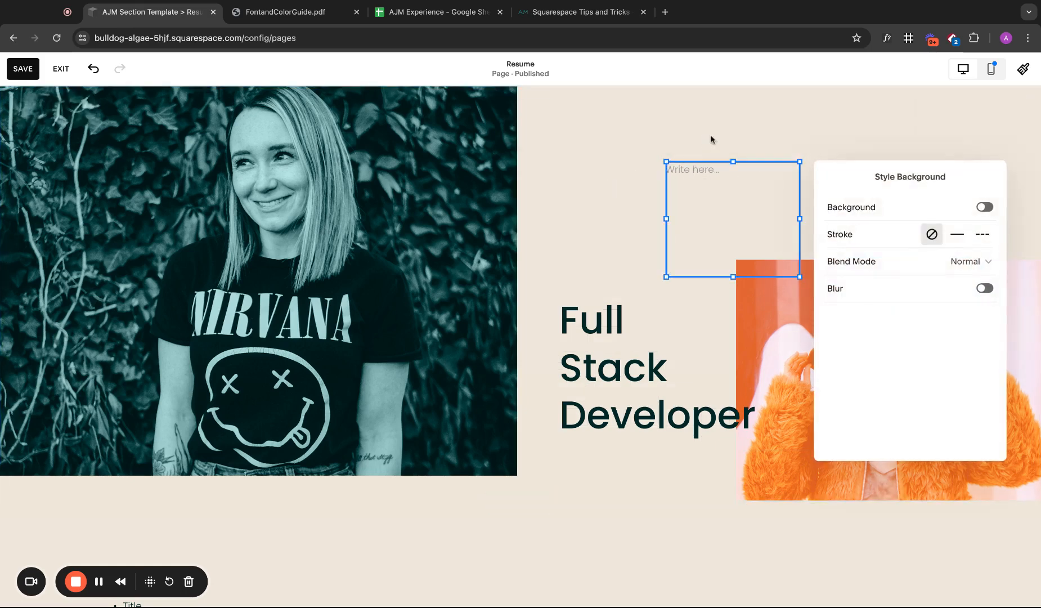
{"action": "left_click", "coordinate": [985, 207]}
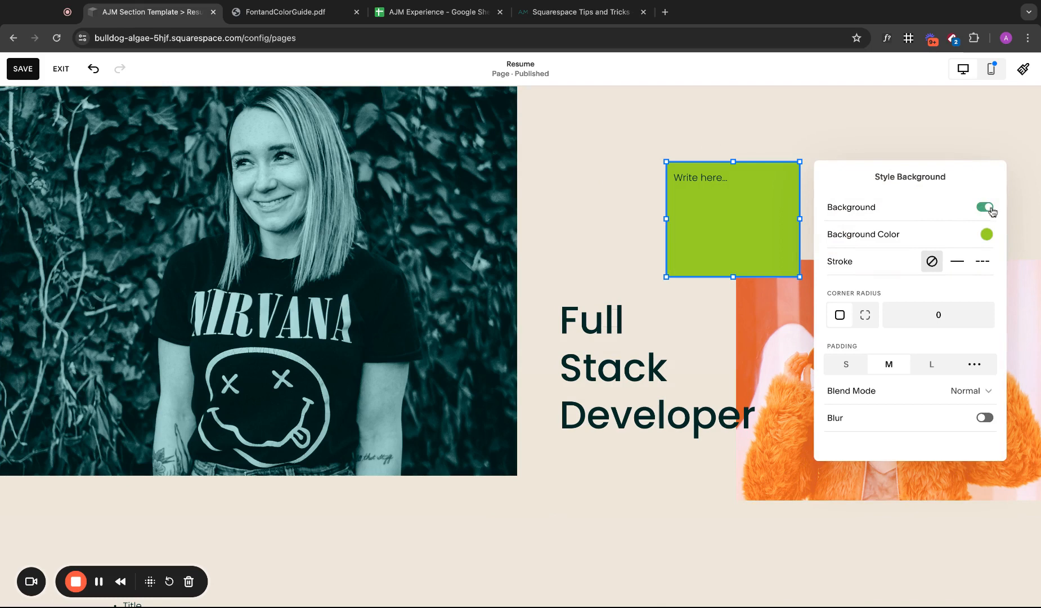
{"action": "left_click", "coordinate": [988, 236]}
{"action": "left_click", "coordinate": [981, 210]}
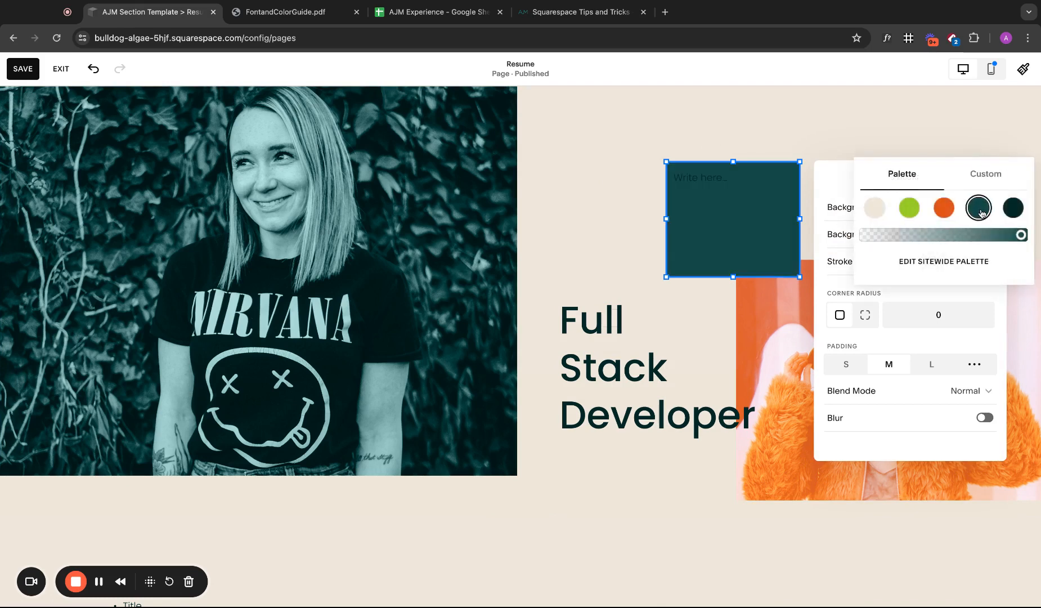
{"action": "left_click", "coordinate": [820, 192]}
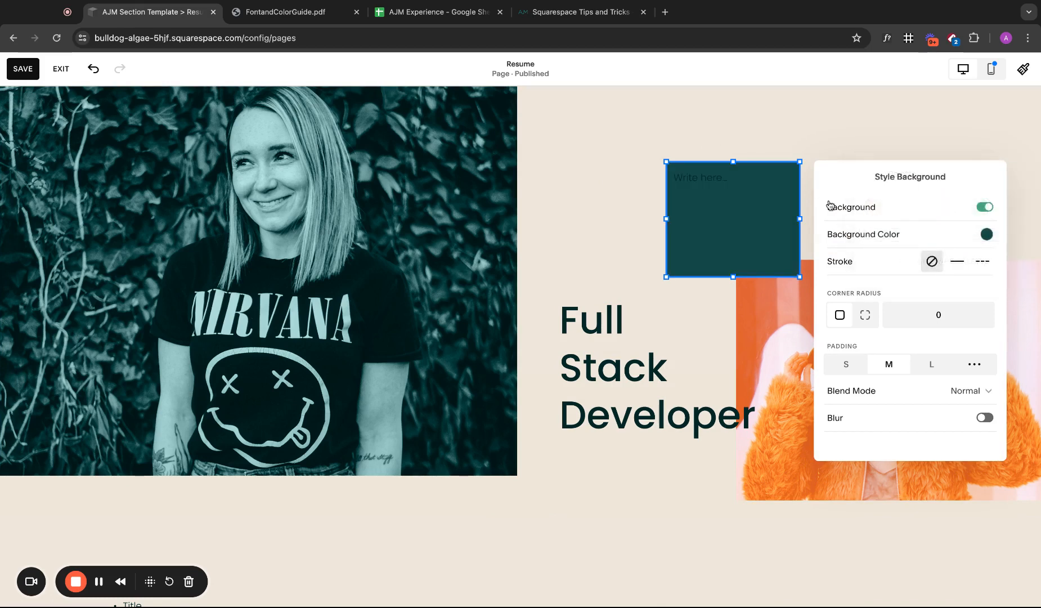
{"action": "left_click", "coordinate": [843, 363]}
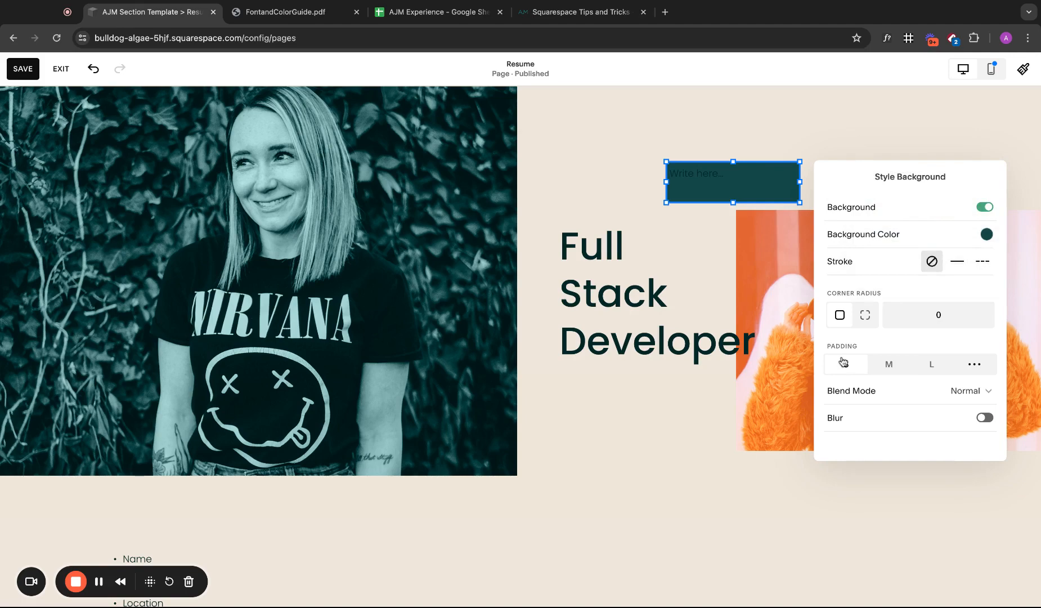
{"action": "left_click", "coordinate": [748, 132]}
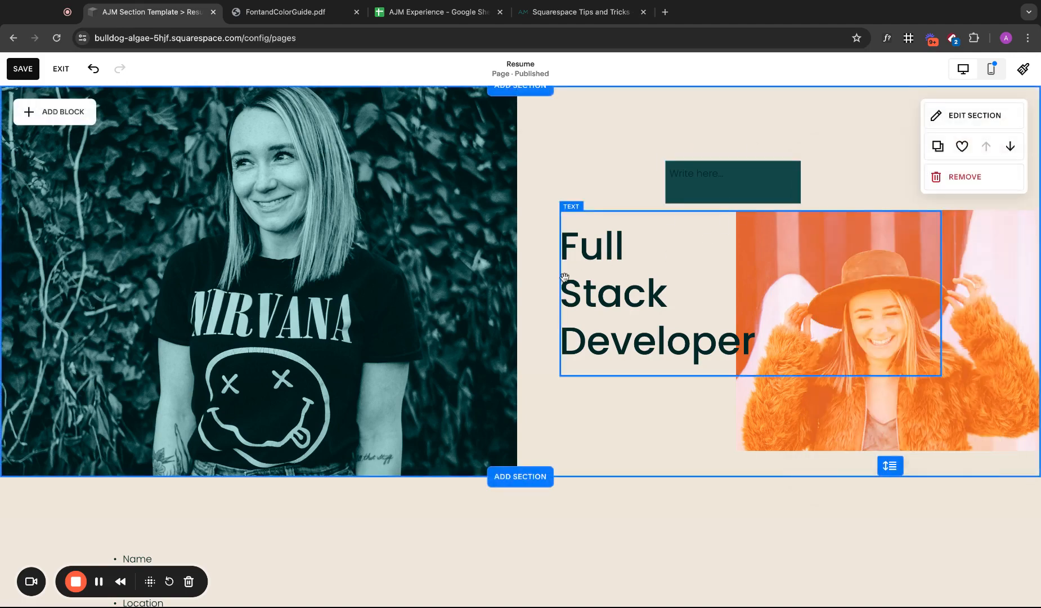
- Move the headline and the orange photo together down two grid rows
{"action": "left_click_drag", "start_coordinate": [537, 283], "coordinate": [788, 296]}
{"action": "key", "text": "Down"}
{"action": "key", "text": "Down"}
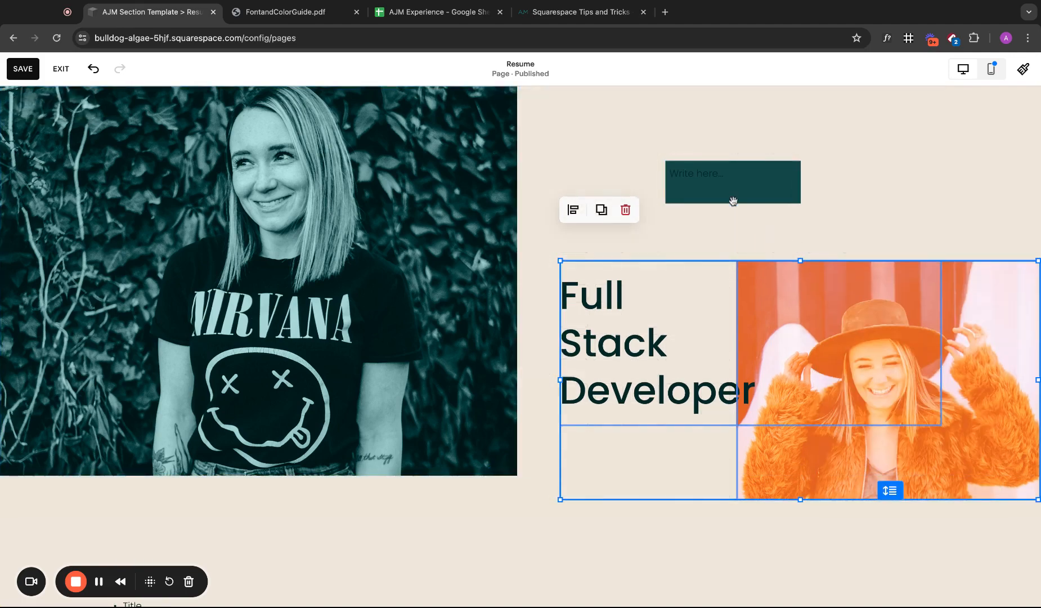
- Enter the text "LI:" in the teal text block
{"action": "left_click", "coordinate": [734, 203]}
{"action": "left_click", "coordinate": [724, 175]}
{"action": "left_click", "coordinate": [718, 176]}
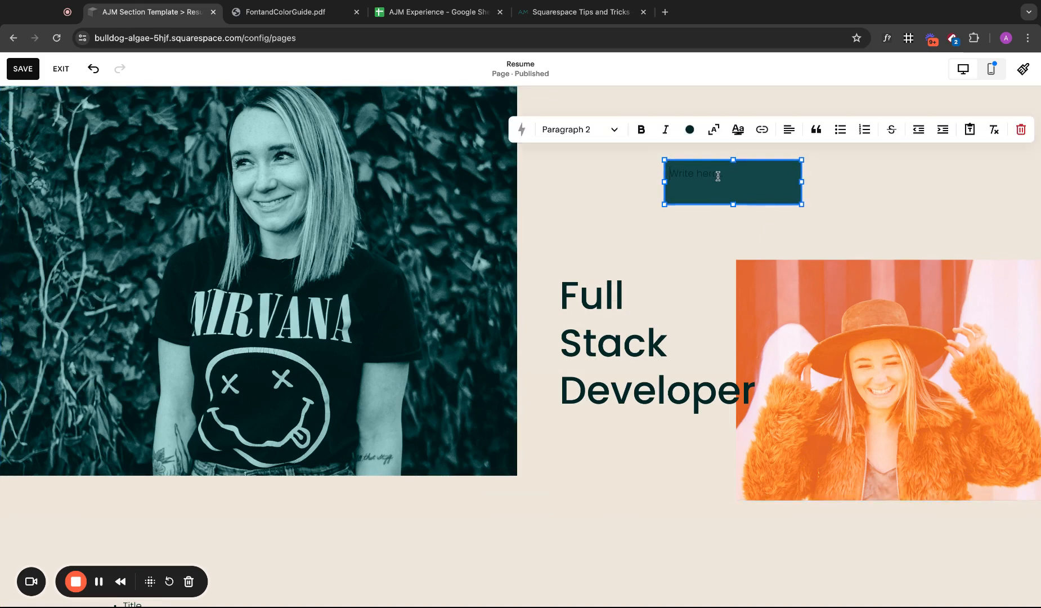
{"action": "left_click", "coordinate": [690, 130]}
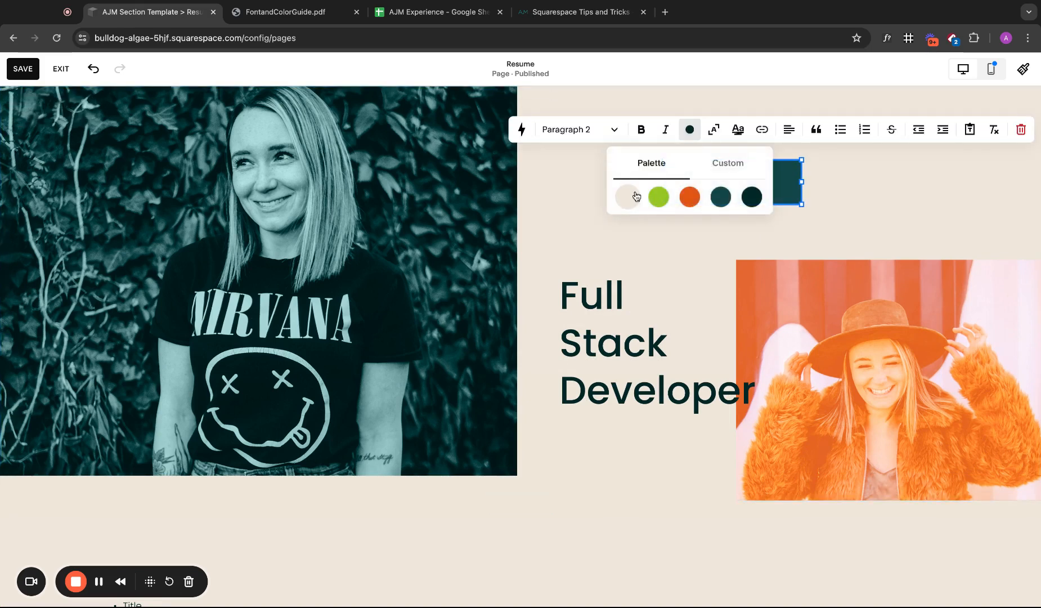
{"action": "key", "text": "Escape"}
{"action": "left_click", "coordinate": [774, 181]}
{"action": "left_click", "coordinate": [734, 176]}
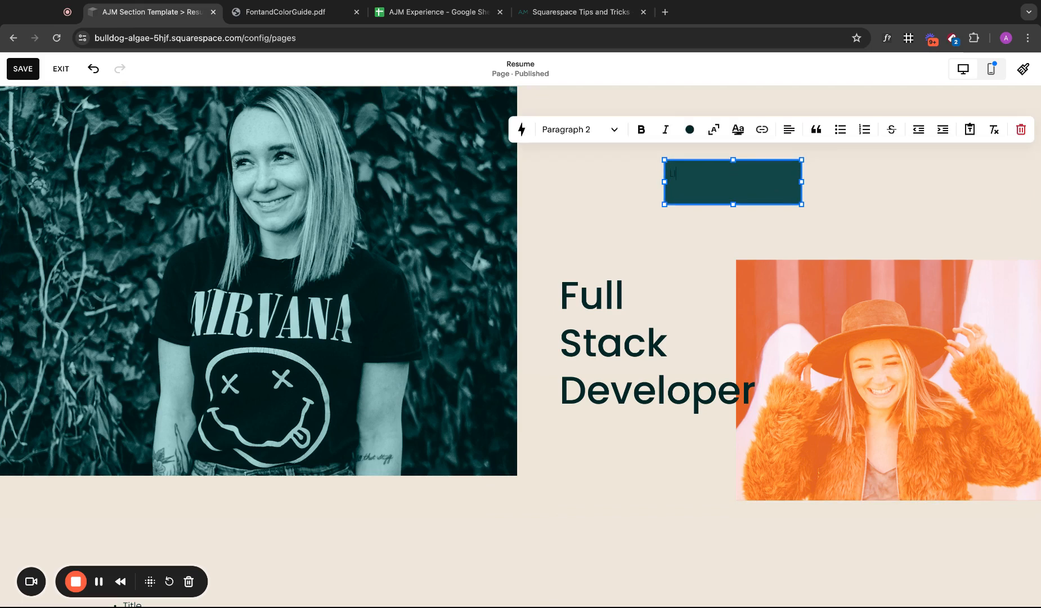
- Set the color of the "LI:" text to the palette's cream
{"action": "left_click", "coordinate": [690, 129]}
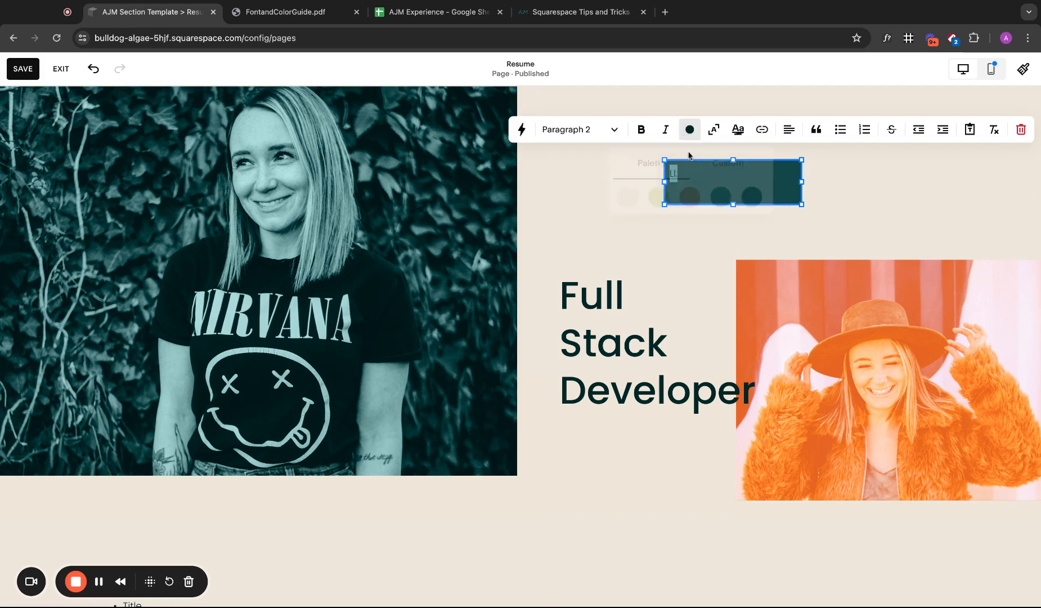
{"action": "left_click", "coordinate": [637, 195]}
{"action": "left_click", "coordinate": [816, 179]}
{"action": "double_click", "coordinate": [743, 181]}
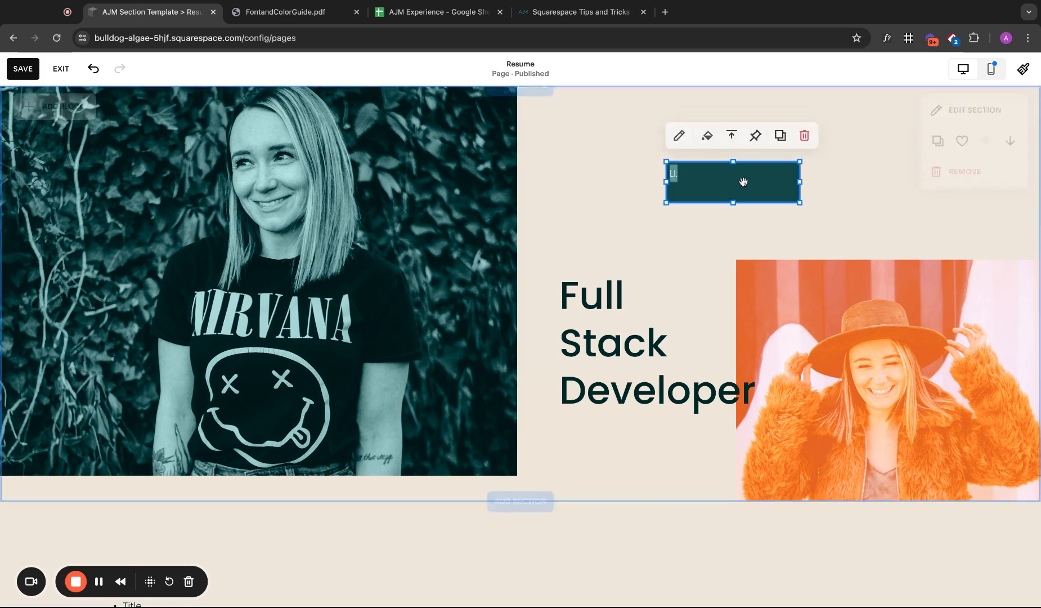
{"action": "key", "text": "Escape"}
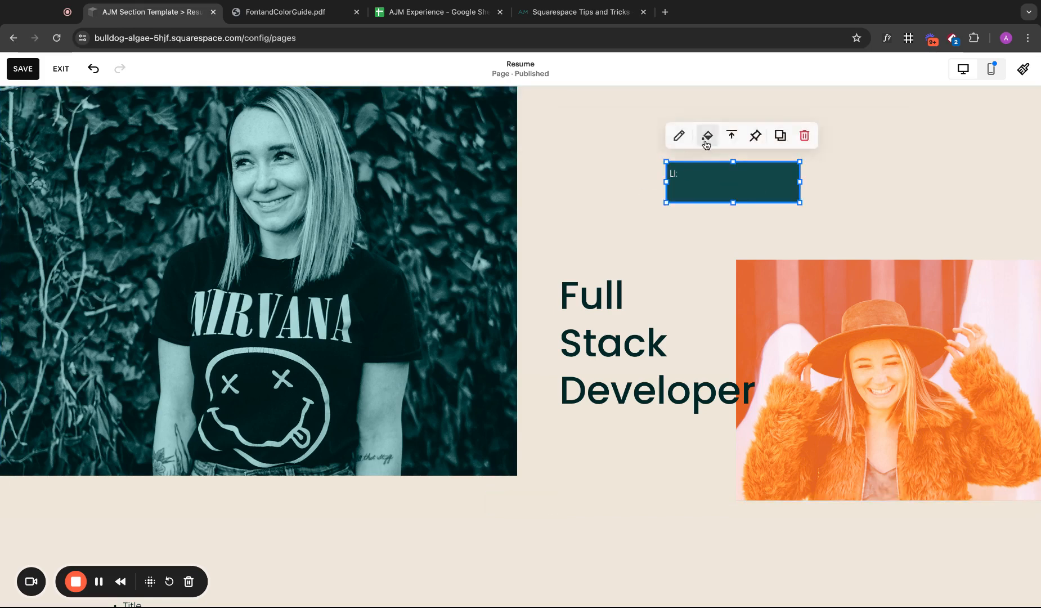
- Set the teal block's padding to M and align its text vertically to the middle
{"action": "left_click", "coordinate": [707, 138]}
{"action": "left_click", "coordinate": [892, 366]}
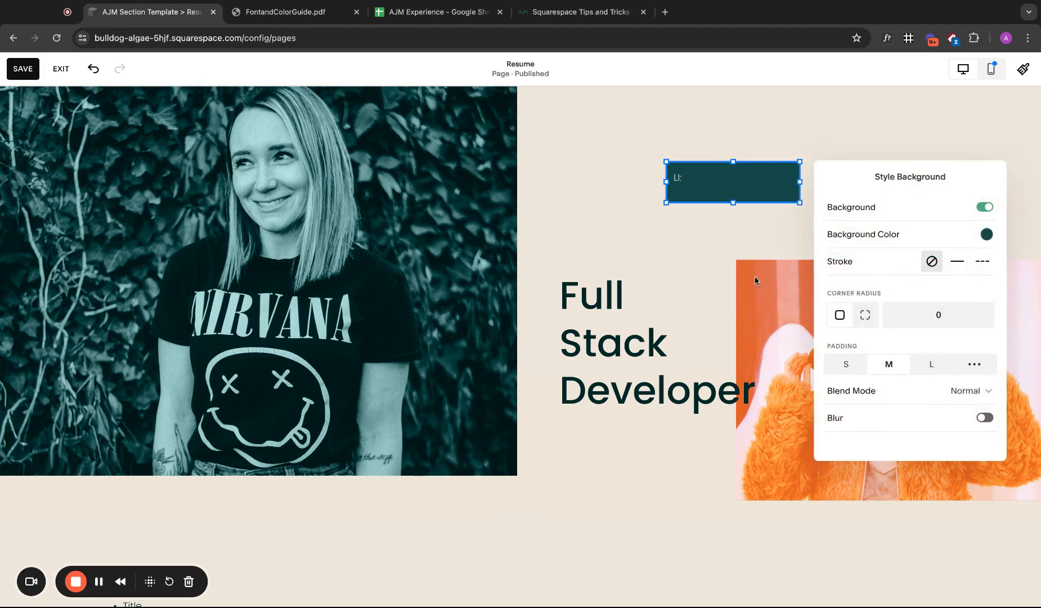
{"action": "left_click", "coordinate": [691, 179]}
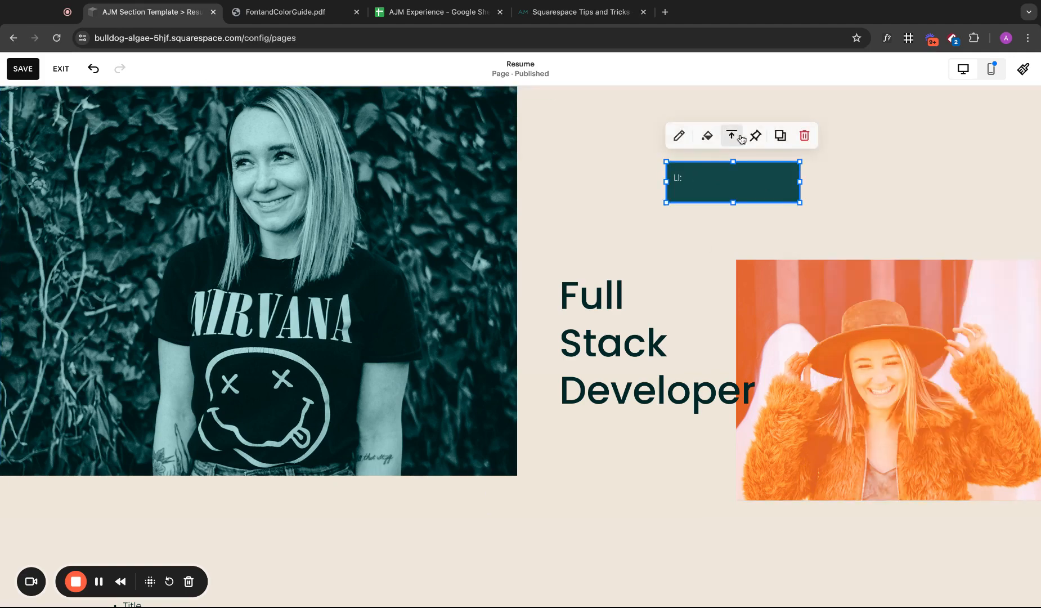
{"action": "left_click", "coordinate": [732, 136]}
{"action": "left_click", "coordinate": [732, 163]}
- Complete the teal block's text as three lines: "LI: /liurlslughere", "BE: /beurlslughere" and "IG: /igurlslughere"
{"action": "left_click", "coordinate": [700, 182]}
{"action": "left_click", "coordinate": [701, 182]}
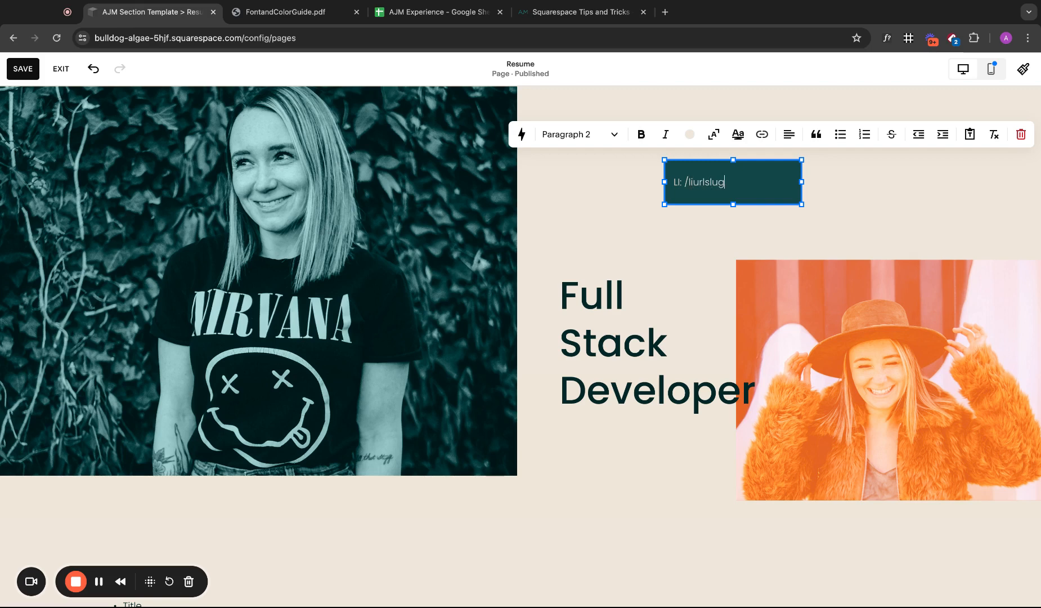
{"action": "type", "text": "here"}
{"action": "key", "text": "Return"}
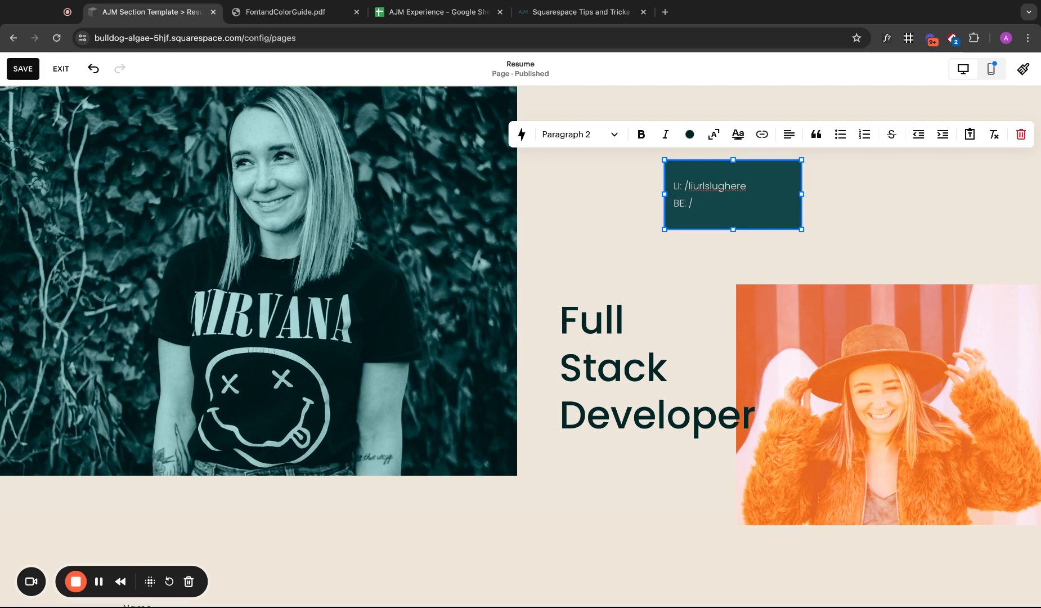
{"action": "type", "text": "beurlslughere"}
{"action": "key", "text": "Return"}
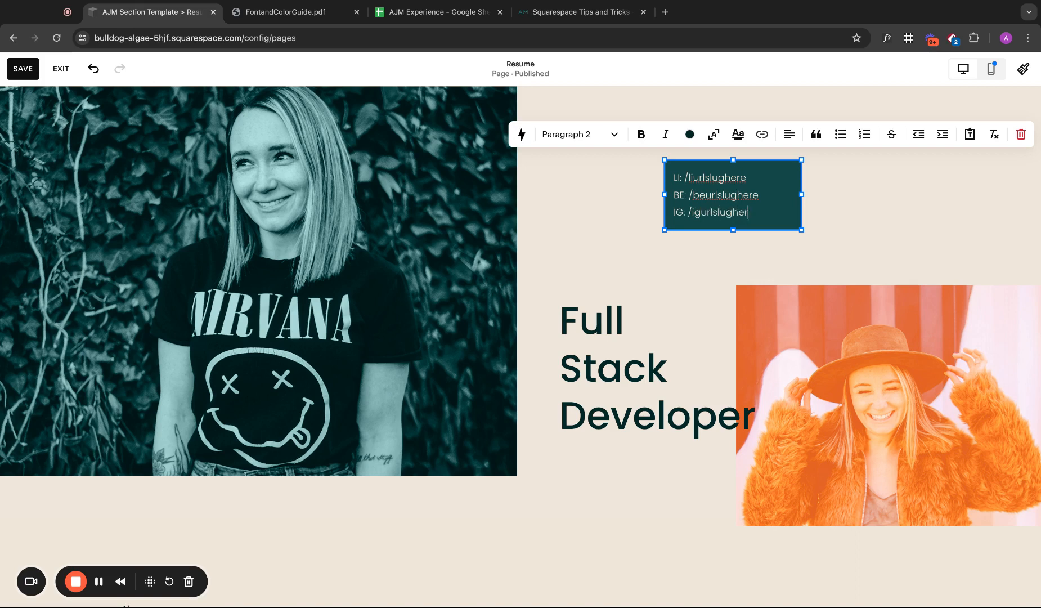
{"action": "left_click", "coordinate": [911, 196]}
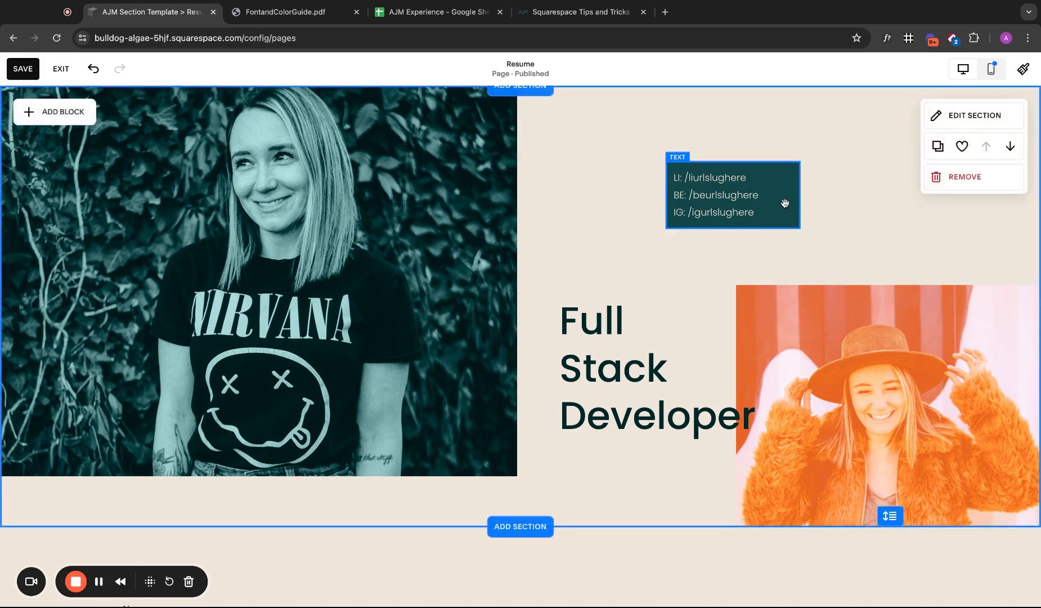
- Move the teal links block over the orange photo's upper-left corner and make it taller
{"action": "left_click_drag", "start_coordinate": [785, 203], "coordinate": [834, 269]}
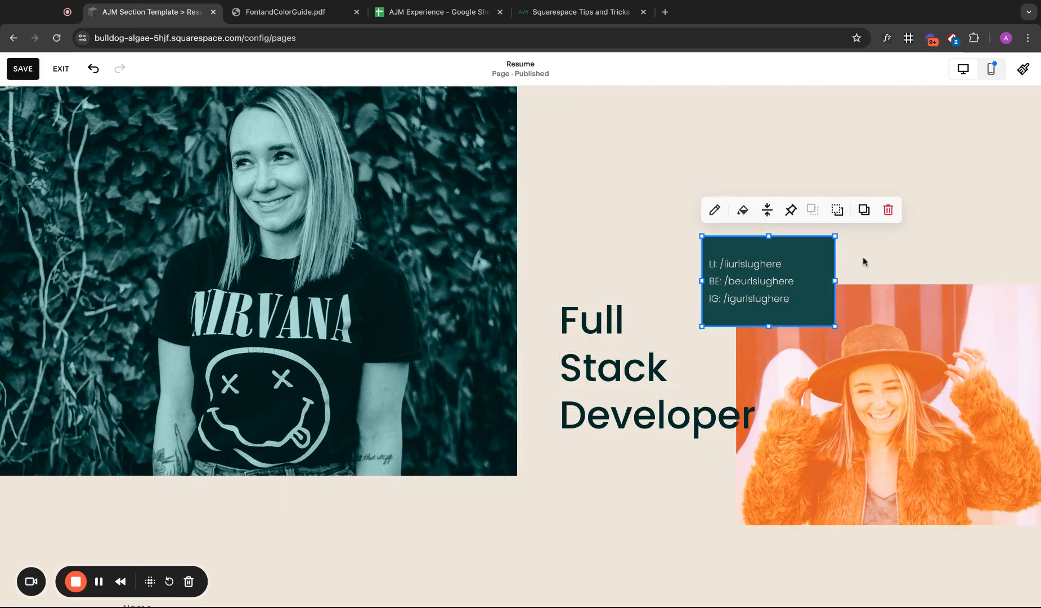
{"action": "left_click", "coordinate": [904, 257]}
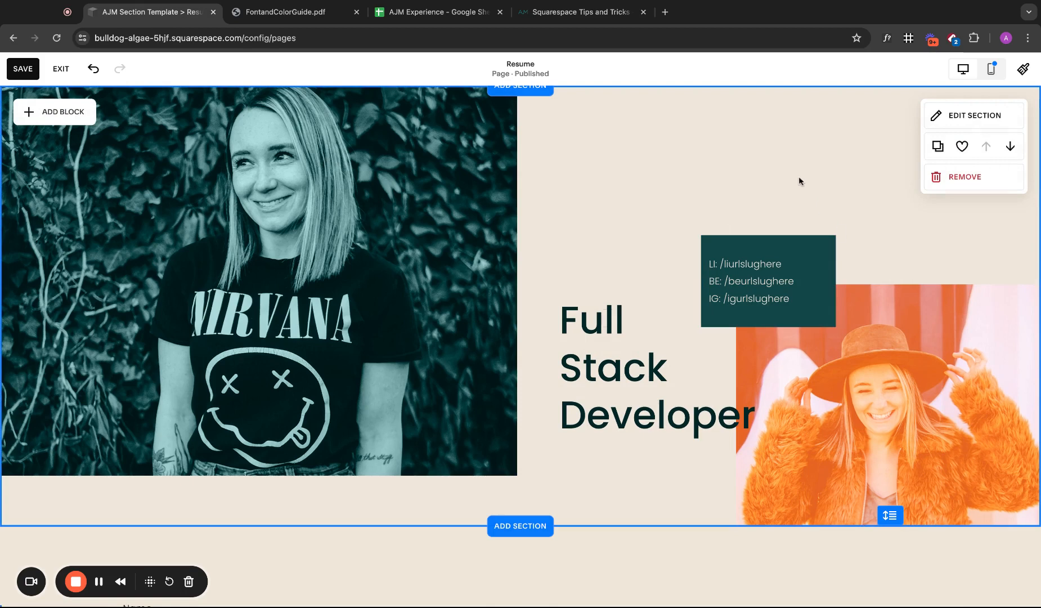
- Move the links block, headline and orange photo up one grid row and shorten the section to the photo's lower edge
{"action": "left_click_drag", "start_coordinate": [800, 177], "coordinate": [798, 176]}
{"action": "key", "text": "Up"}
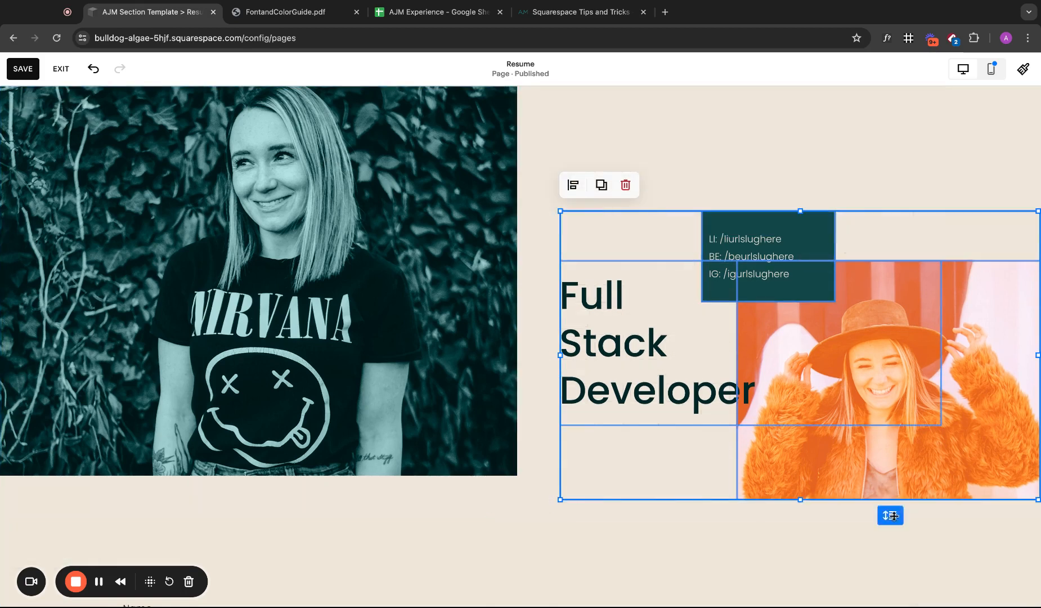
{"action": "left_click", "coordinate": [894, 464]}
{"action": "left_click", "coordinate": [857, 152]}
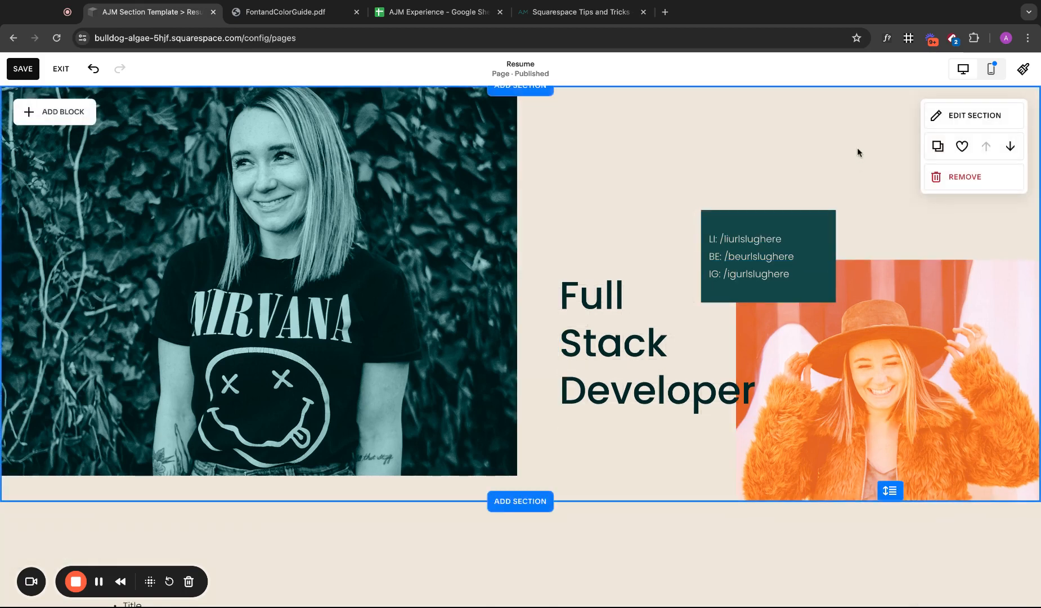
- Change the links block's background color to the palette's orange
{"action": "left_click", "coordinate": [781, 224]}
{"action": "left_click", "coordinate": [736, 142]}
{"action": "left_click", "coordinate": [746, 223]}
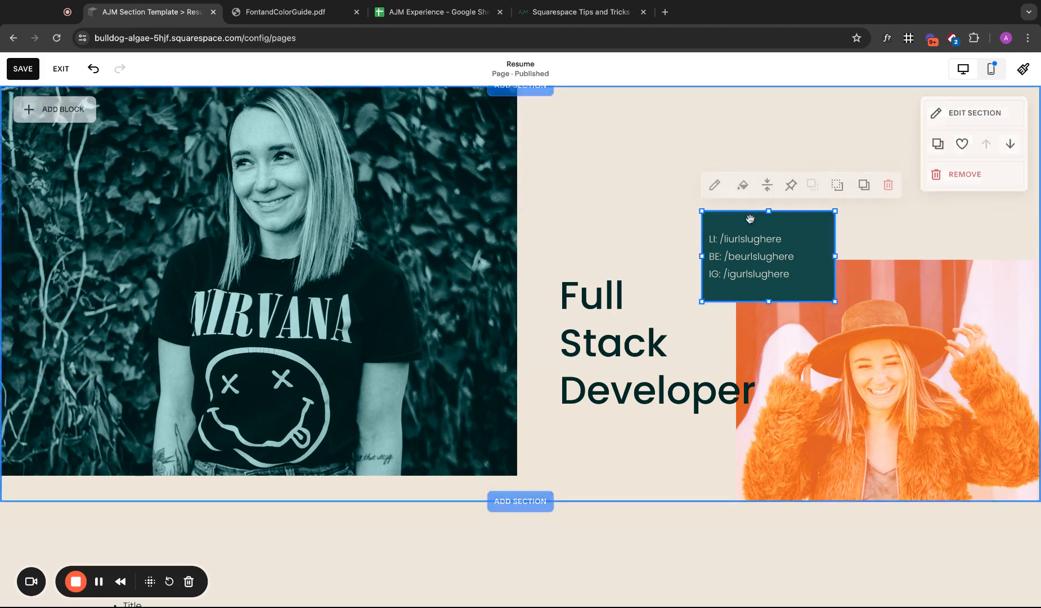
{"action": "left_click", "coordinate": [744, 181]}
{"action": "left_click", "coordinate": [1007, 297]}
{"action": "left_click", "coordinate": [944, 269]}
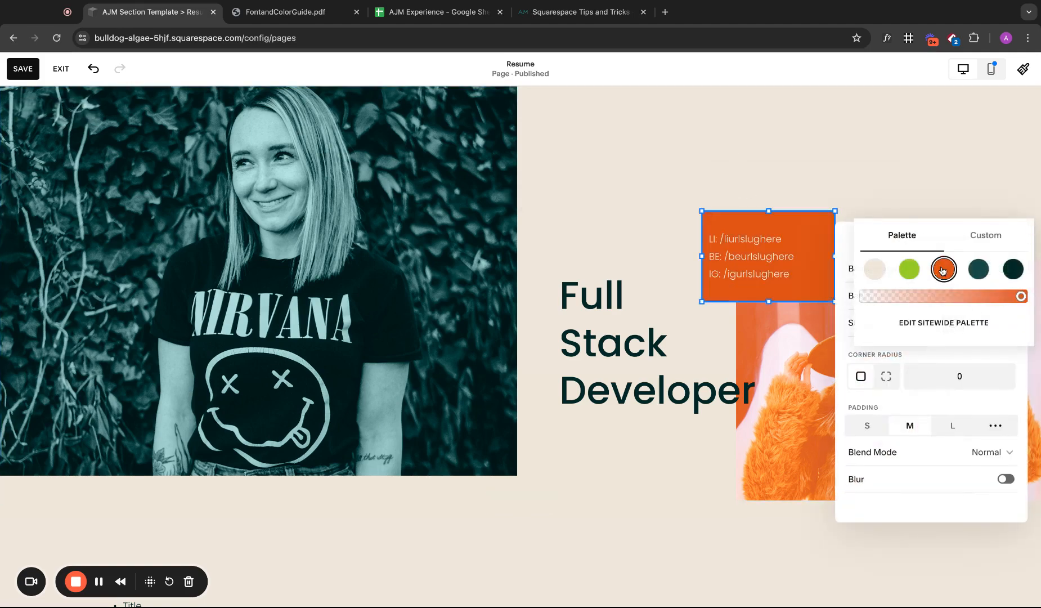
{"action": "left_click", "coordinate": [852, 150]}
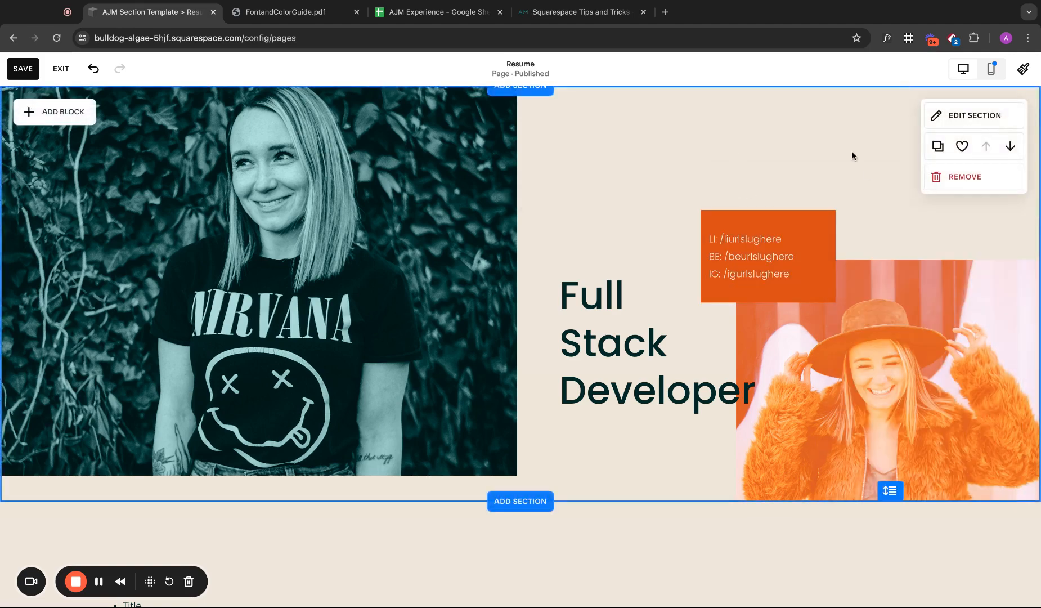
{"action": "left_click", "coordinate": [370, 228]}
{"action": "left_click", "coordinate": [679, 146]}
{"action": "left_click", "coordinate": [318, 198]}
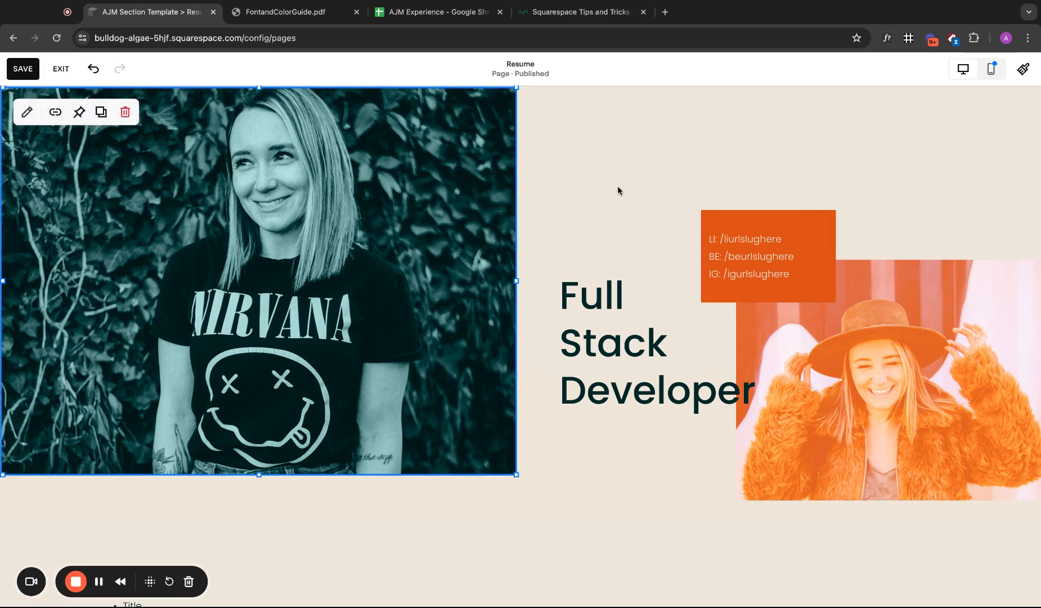
- Try the palette's dark teal as the background color of the links block
{"action": "left_click", "coordinate": [723, 225]}
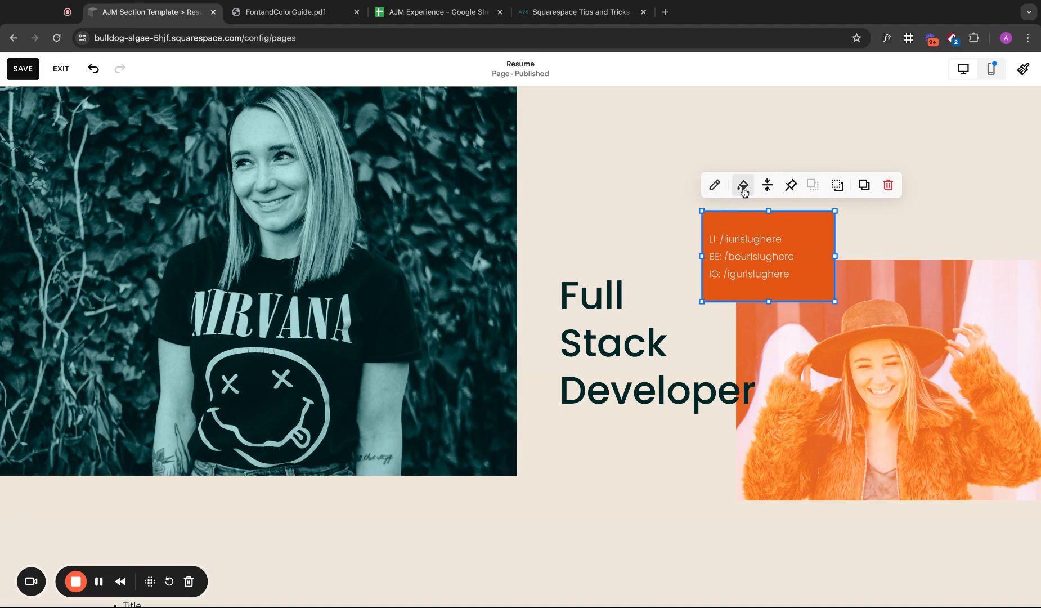
{"action": "left_click", "coordinate": [654, 177]}
{"action": "left_click", "coordinate": [738, 213]}
{"action": "left_click", "coordinate": [744, 186]}
{"action": "left_click", "coordinate": [1008, 296]}
{"action": "left_click", "coordinate": [979, 268]}
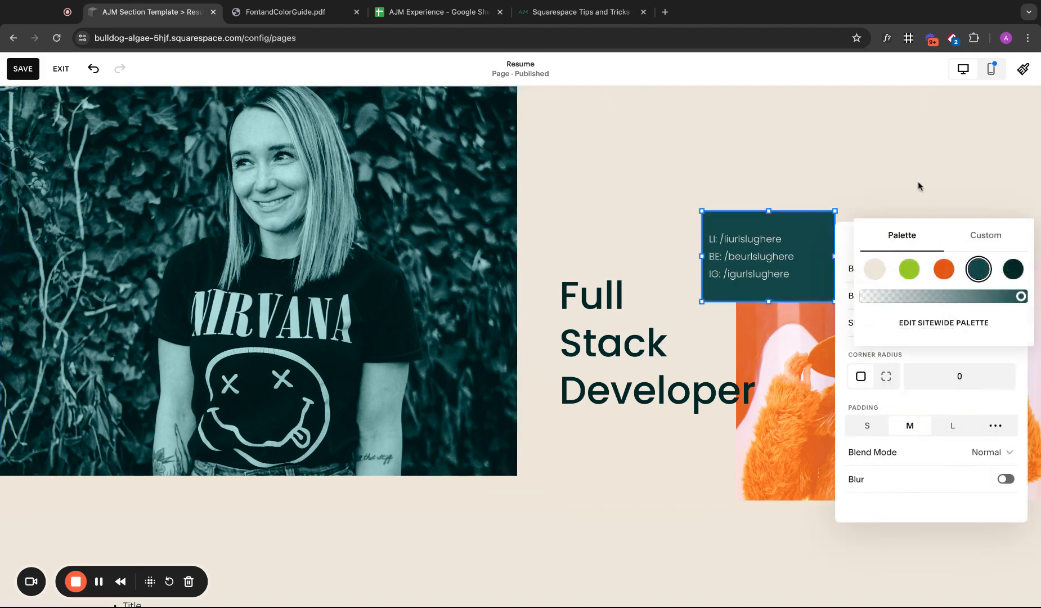
{"action": "left_click", "coordinate": [918, 184]}
- Try the palette's dark teal as the color overlay on the photo of the woman in the hat
{"action": "left_click", "coordinate": [952, 360]}
{"action": "left_click", "coordinate": [953, 360]}
{"action": "left_click", "coordinate": [751, 235]}
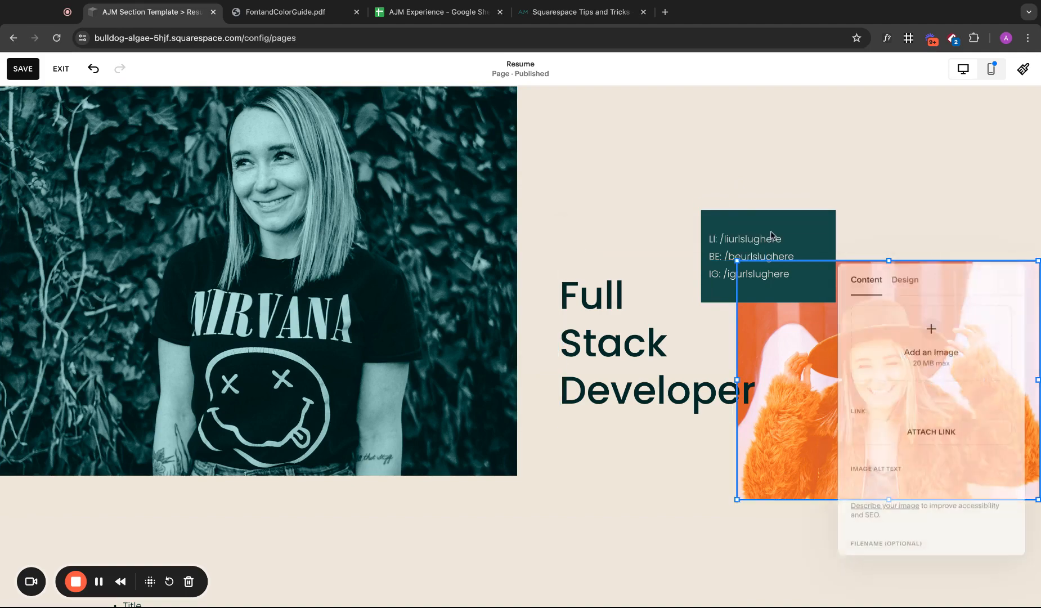
{"action": "left_click", "coordinate": [910, 279]}
{"action": "left_click", "coordinate": [1008, 472]}
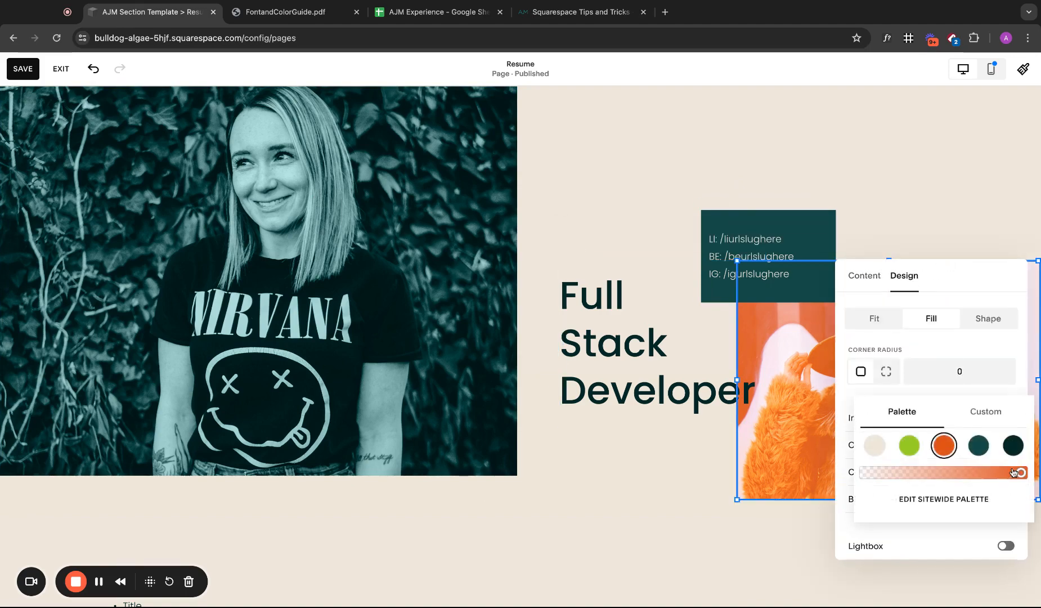
{"action": "left_click", "coordinate": [978, 445]}
{"action": "left_click", "coordinate": [815, 141]}
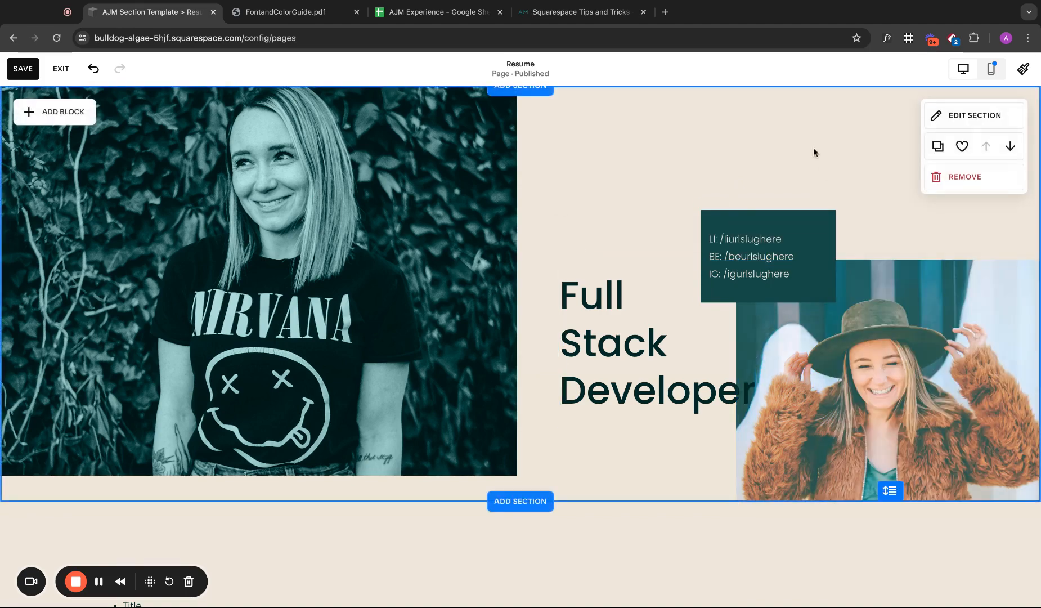
- Undo the teal color changes on the hat photo and the links block, and save the page
{"action": "left_click", "coordinate": [94, 69]}
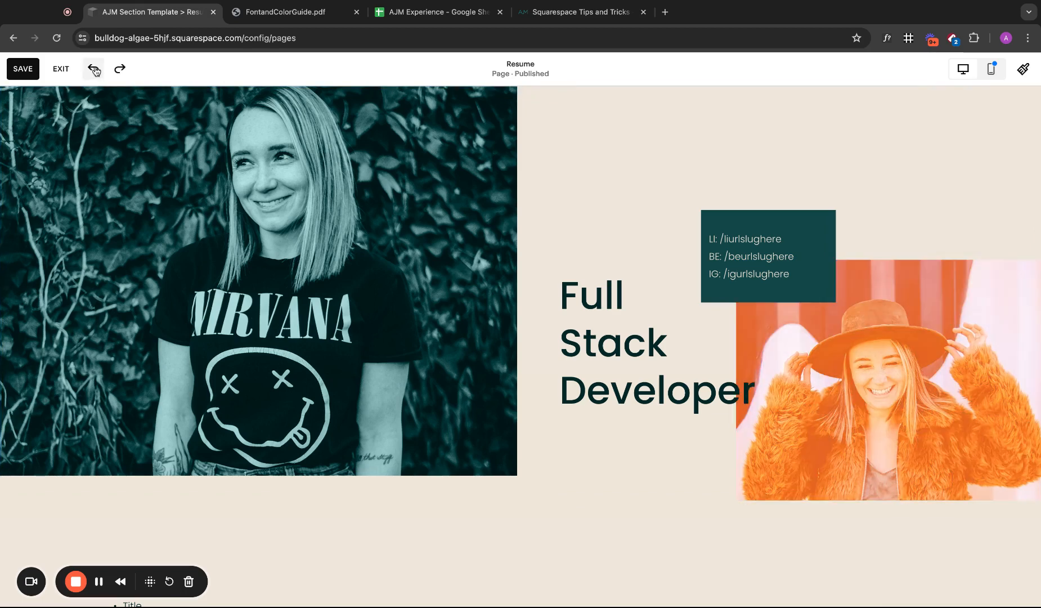
{"action": "left_click", "coordinate": [93, 68]}
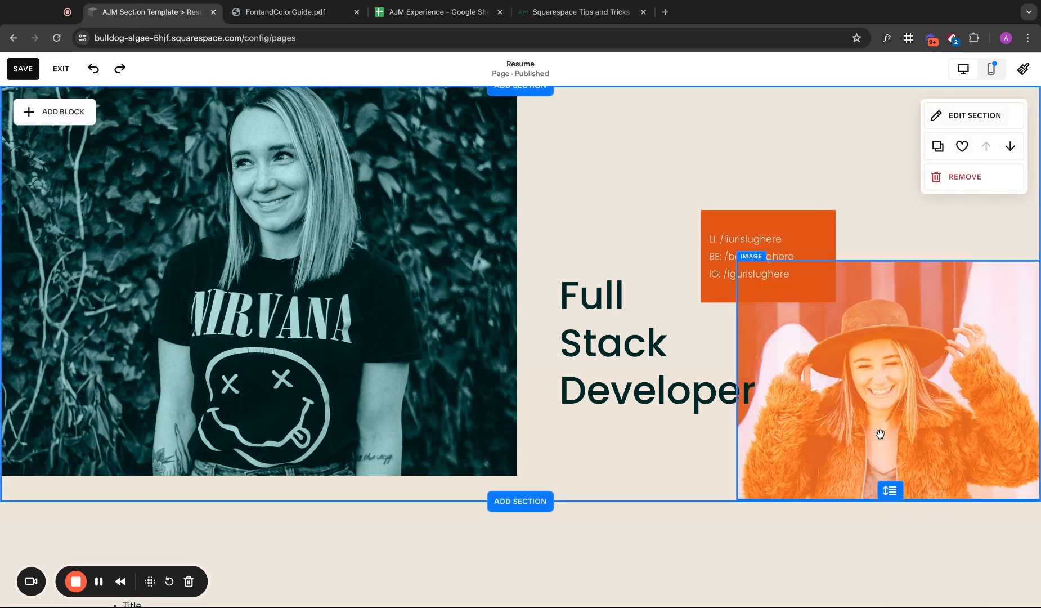
{"action": "left_click", "coordinate": [24, 69]}
- Compare the finished hero section with the resume content checklist in the section below it
{"action": "scroll", "coordinate": [541, 276], "scroll_direction": "down", "scroll_amount": 5}
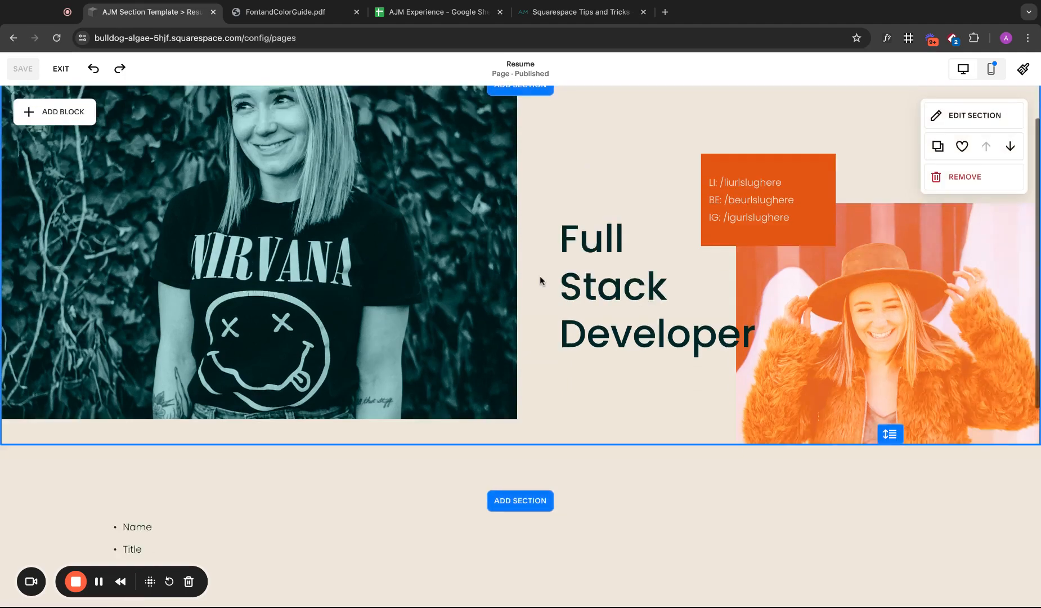
{"action": "left_click", "coordinate": [163, 291]}
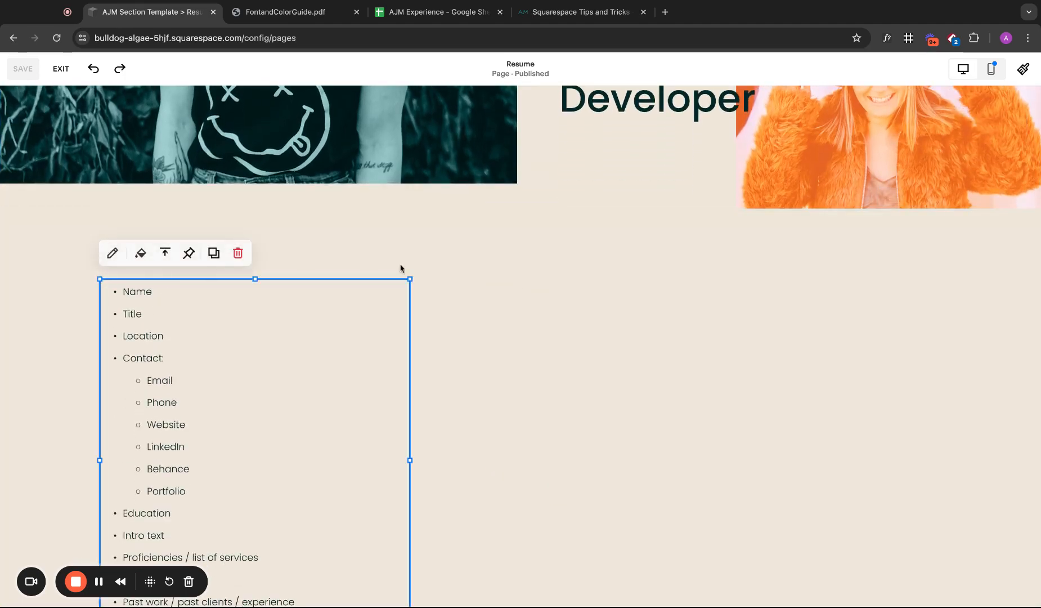
{"action": "scroll", "coordinate": [402, 269], "scroll_direction": "up", "scroll_amount": 3}
{"action": "scroll", "coordinate": [402, 269], "scroll_direction": "up", "scroll_amount": 3}
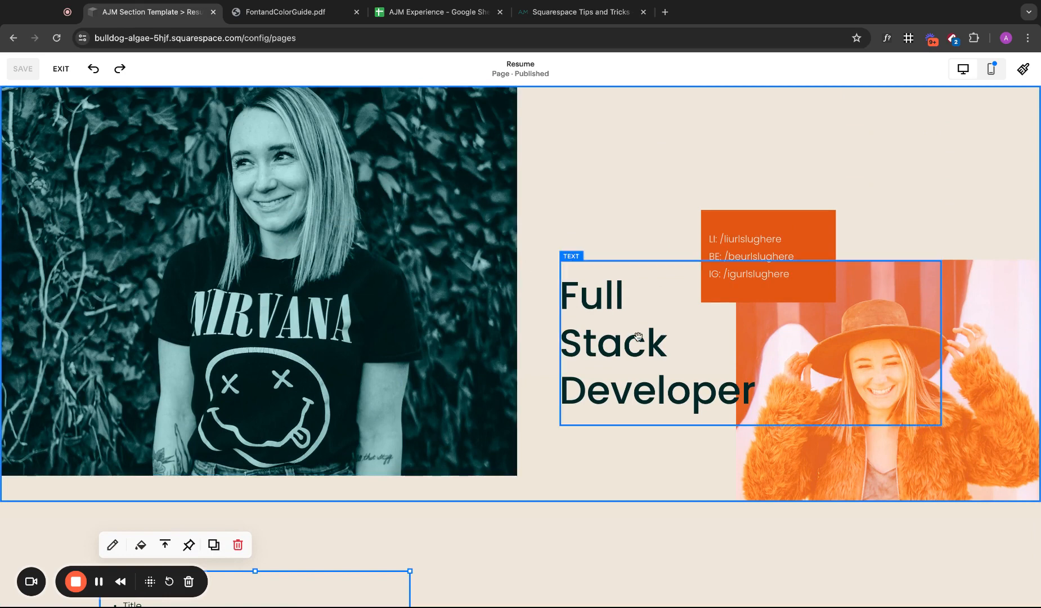
{"action": "left_click", "coordinate": [643, 363]}
{"action": "scroll", "coordinate": [642, 363], "scroll_direction": "down", "scroll_amount": 2}
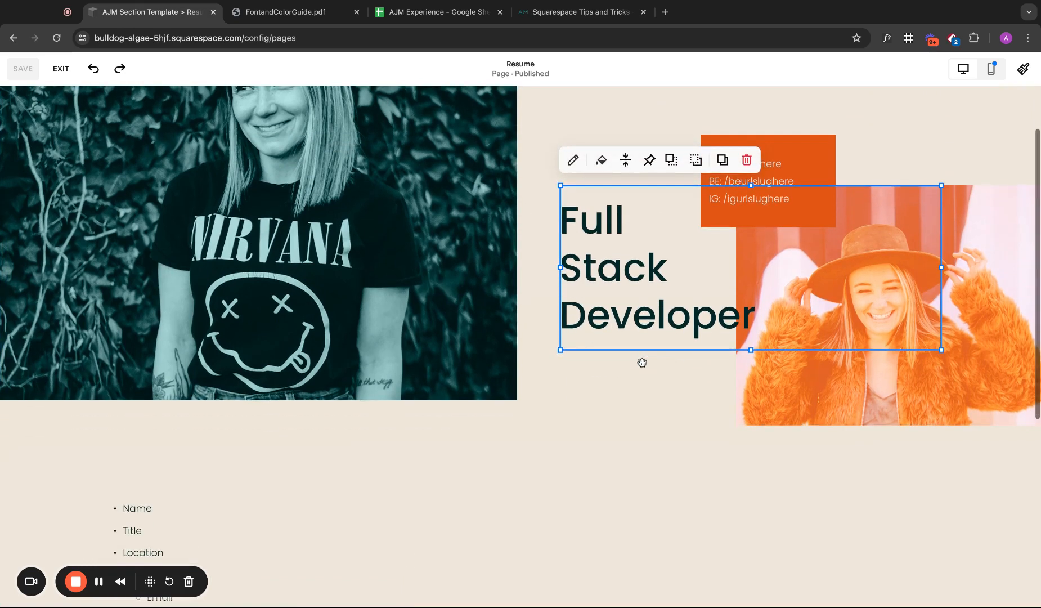
{"action": "left_click", "coordinate": [167, 528]}
{"action": "left_click", "coordinate": [658, 376]}
{"action": "scroll", "coordinate": [658, 376], "scroll_direction": "up", "scroll_amount": 2}
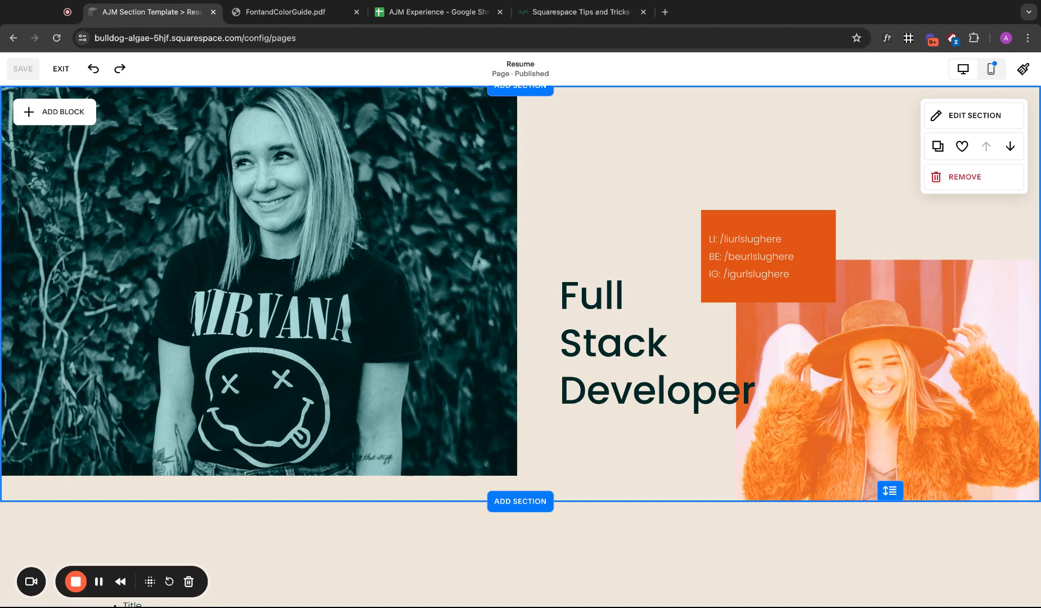
- Remove the "Title" item from the resume content checklist
{"action": "scroll", "coordinate": [521, 345], "scroll_direction": "down", "scroll_amount": 5}
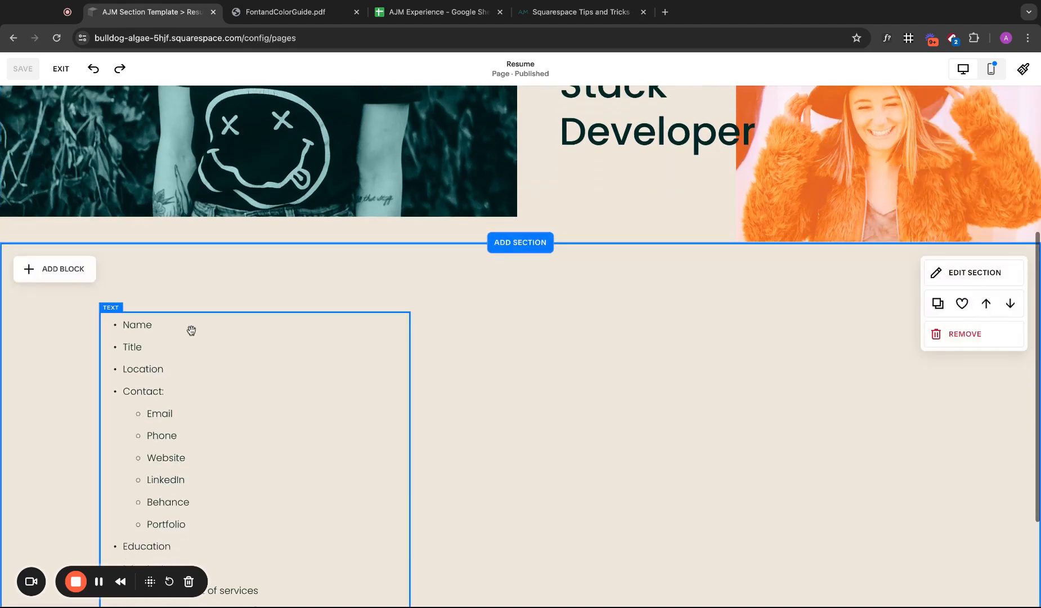
{"action": "double_click", "coordinate": [179, 348]}
{"action": "key", "text": "alt+BackSpace"}
{"action": "key", "text": "BackSpace"}
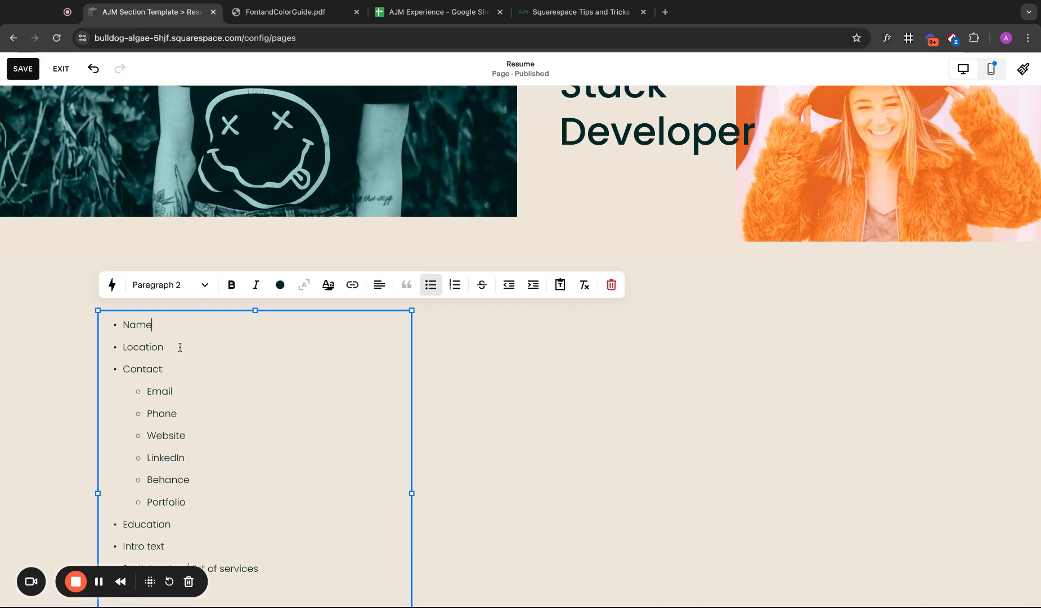
{"action": "left_click", "coordinate": [539, 242]}
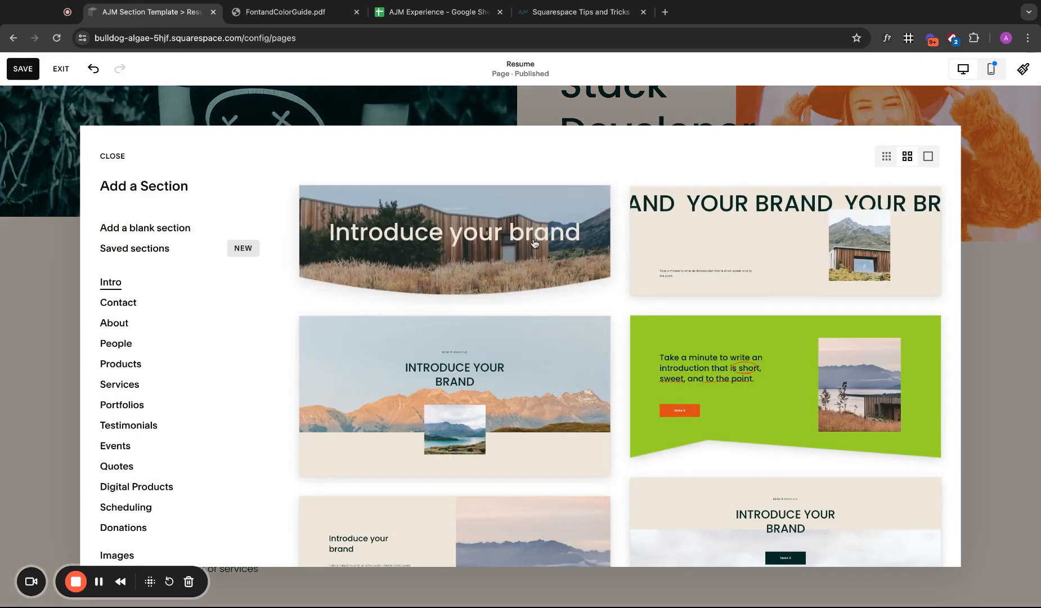
{"action": "left_click", "coordinate": [185, 249]}
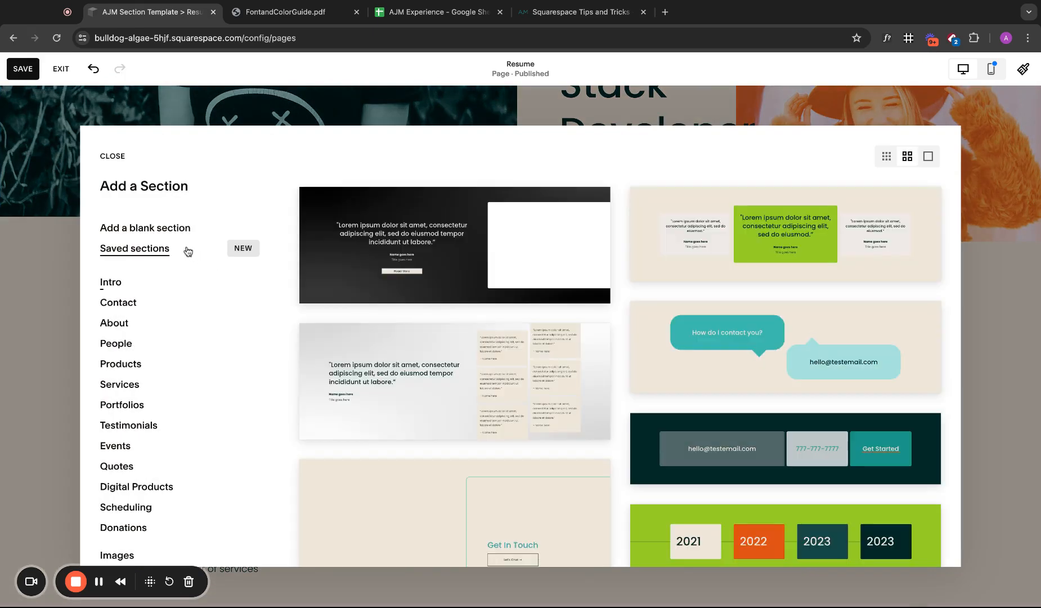
{"action": "left_click", "coordinate": [68, 270]}
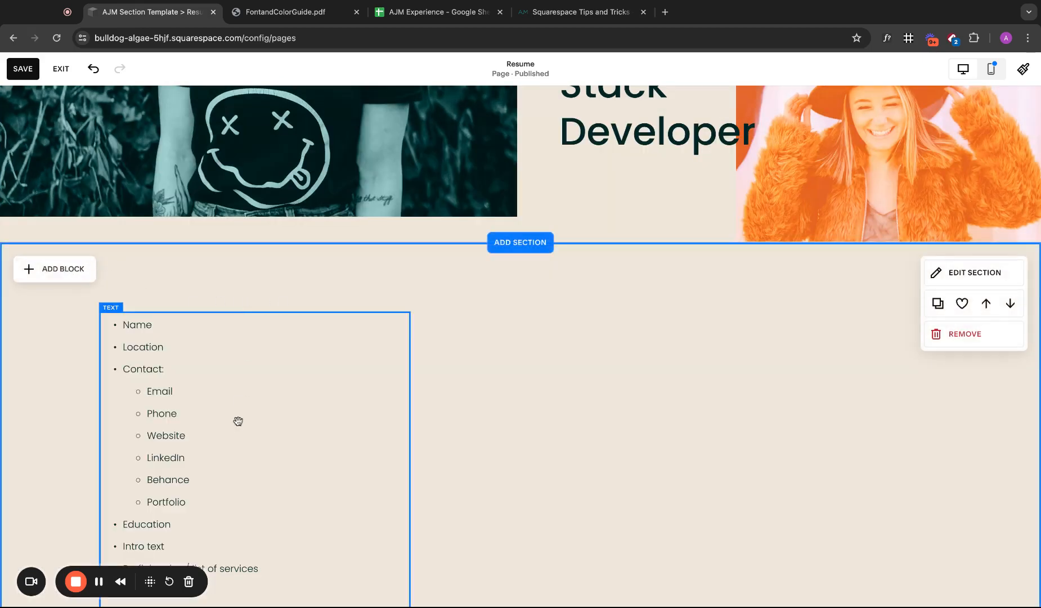
- Remove the "Website", "LinkedIn", "Behance" and "Portfolio" sub-items from the checklist's Contact entry
{"action": "left_click", "coordinate": [212, 457]}
{"action": "left_click", "coordinate": [203, 502]}
{"action": "key", "text": "shift+Up"}
{"action": "key", "text": "shift+Up"}
{"action": "key", "text": "shift+Up"}
{"action": "key", "text": "shift+Up"}
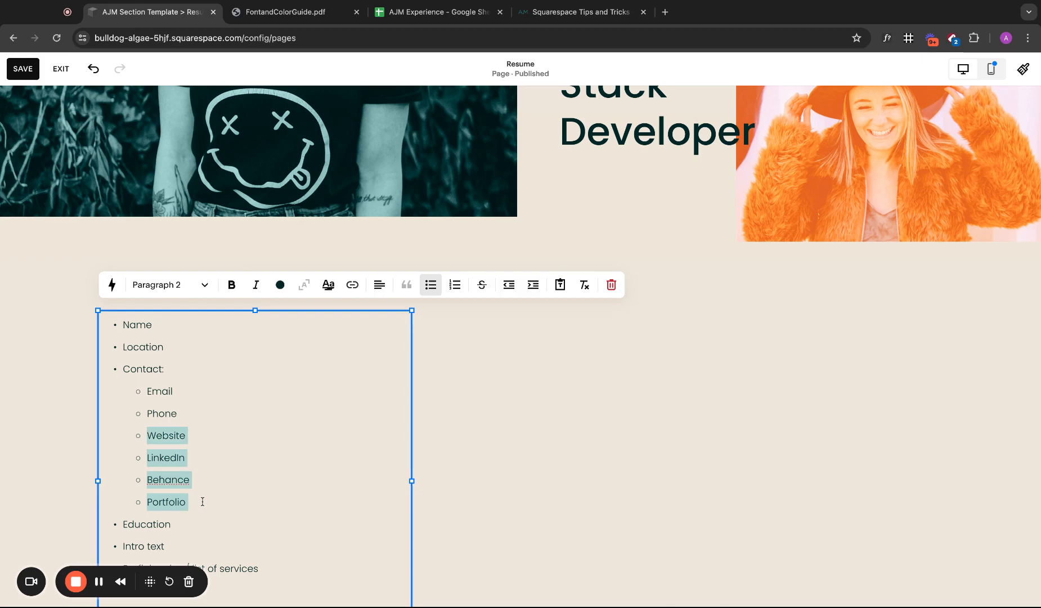
{"action": "key", "text": "shift+Down"}
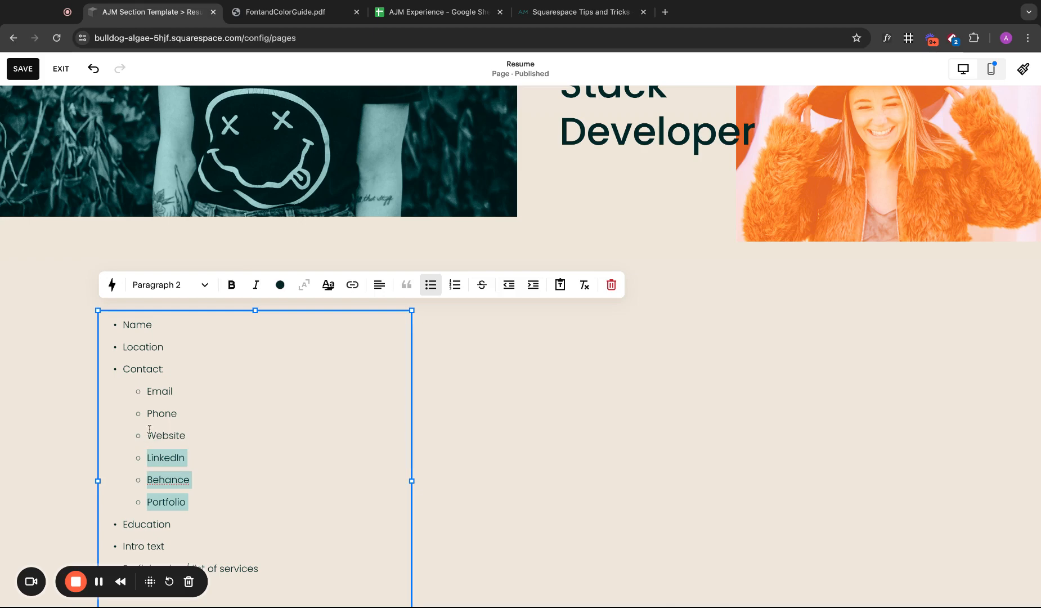
{"action": "key", "text": "shift+Up"}
{"action": "key", "text": "BackSpace"}
{"action": "key", "text": "BackSpace"}
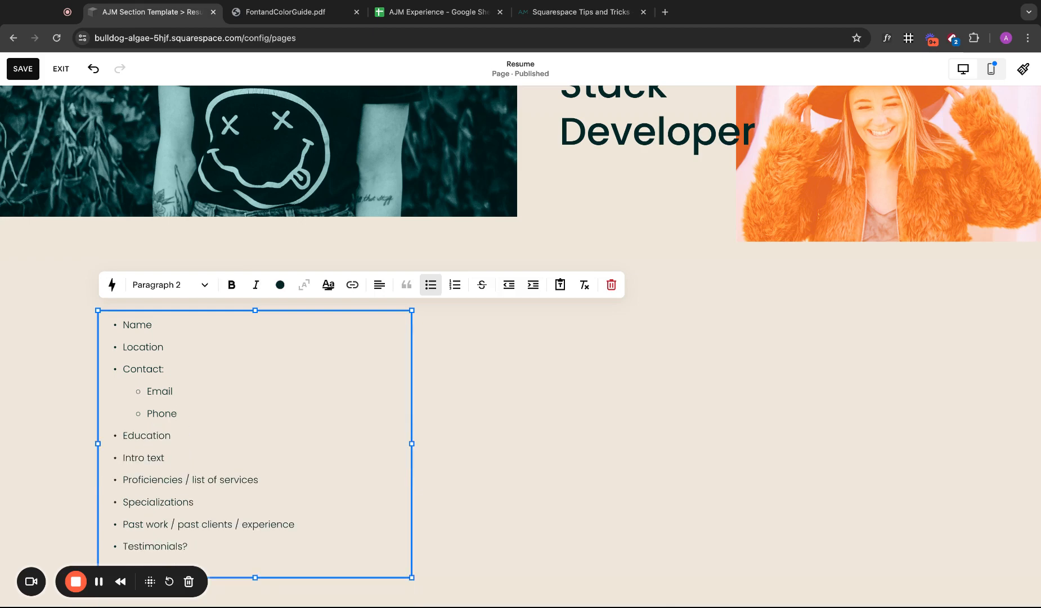
{"action": "left_click", "coordinate": [57, 306]}
{"action": "left_click", "coordinate": [63, 268]}
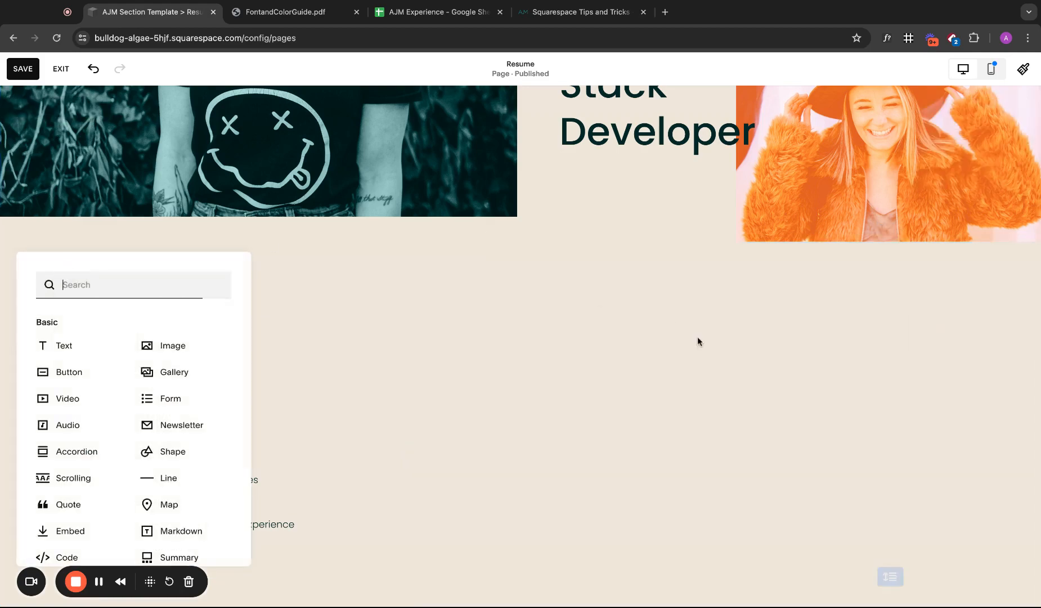
{"action": "left_click", "coordinate": [500, 275]}
- Add the saved dark contact bar section with email, phone and "Get Started" boxes between the hero and the checklist section
{"action": "left_click", "coordinate": [537, 242]}
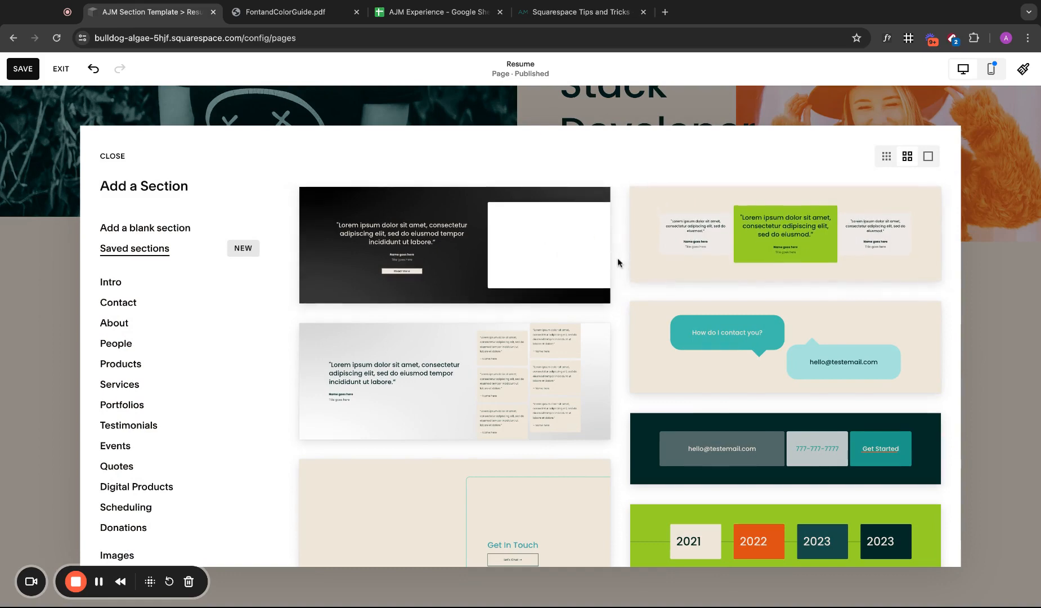
{"action": "scroll", "coordinate": [617, 258], "scroll_direction": "down", "scroll_amount": 4}
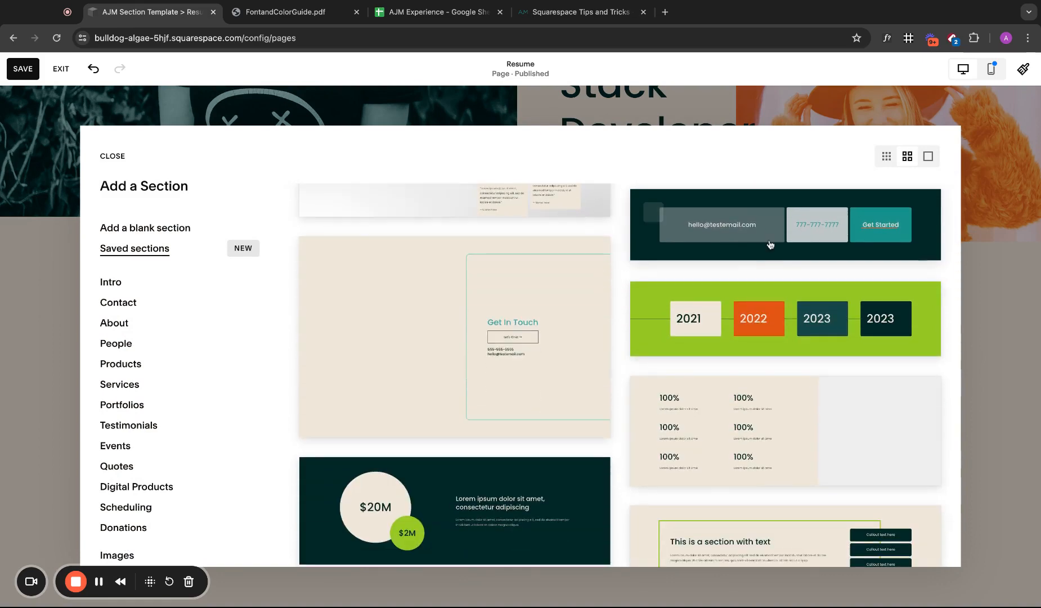
{"action": "scroll", "coordinate": [778, 246], "scroll_direction": "down", "scroll_amount": 1}
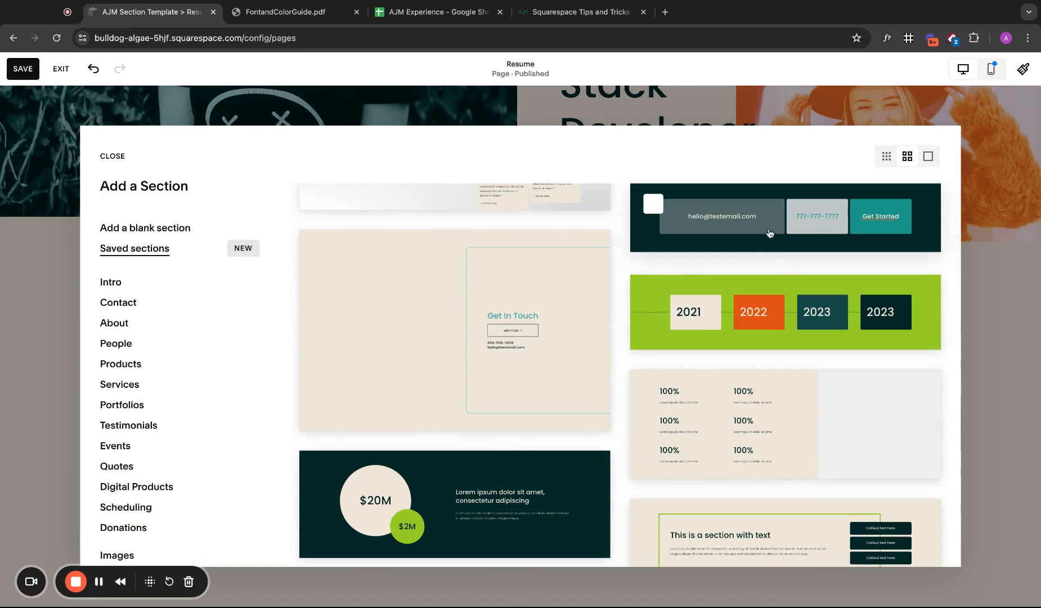
{"action": "scroll", "coordinate": [770, 233], "scroll_direction": "down", "scroll_amount": 1}
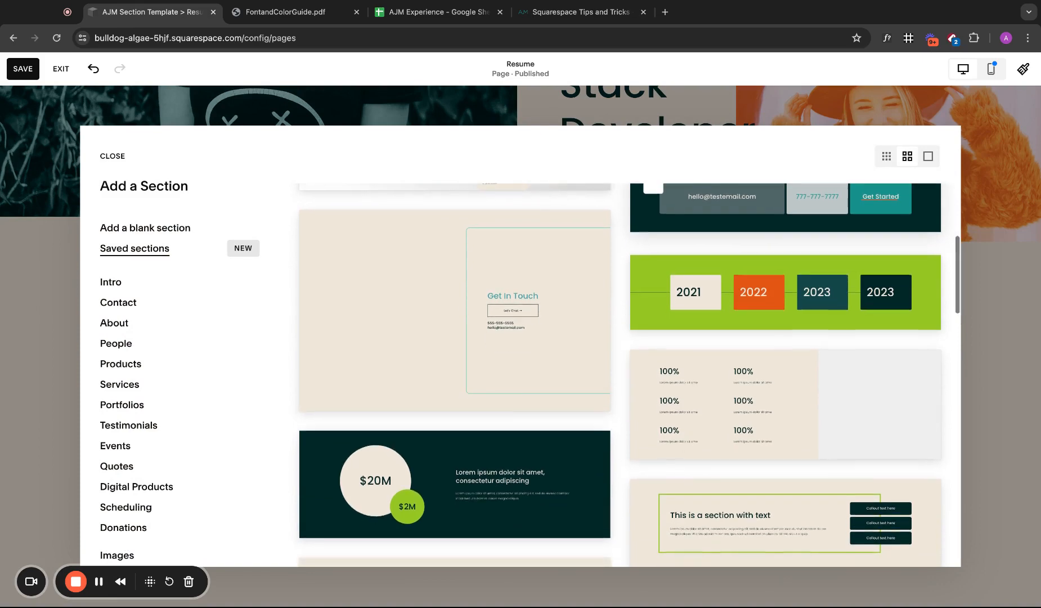
{"action": "scroll", "coordinate": [617, 271], "scroll_direction": "down", "scroll_amount": 5}
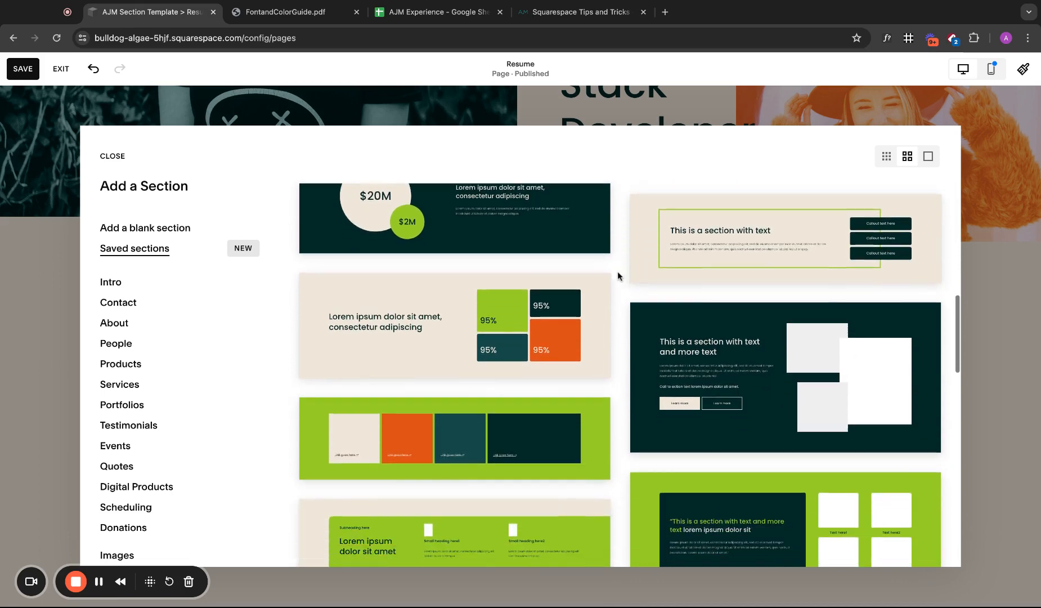
{"action": "scroll", "coordinate": [617, 271], "scroll_direction": "down", "scroll_amount": 1}
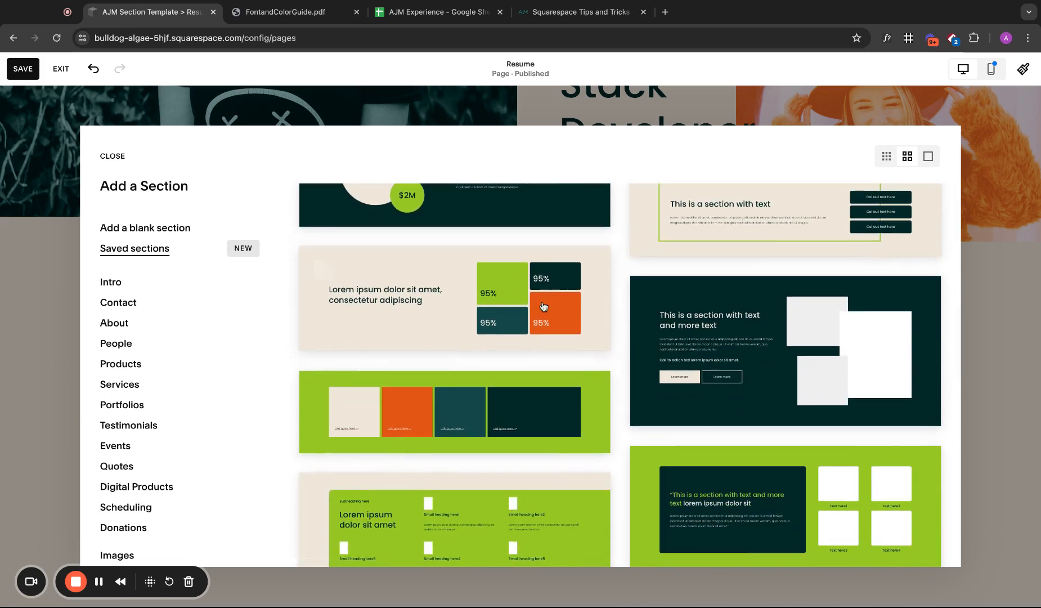
{"action": "scroll", "coordinate": [623, 309], "scroll_direction": "down", "scroll_amount": 9}
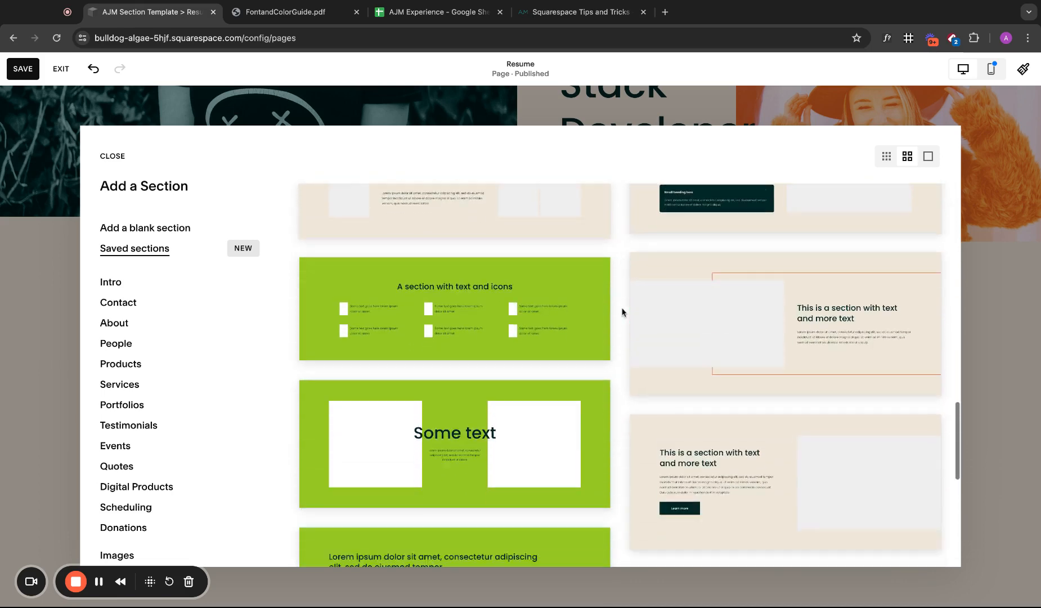
{"action": "scroll", "coordinate": [623, 309], "scroll_direction": "down", "scroll_amount": 8}
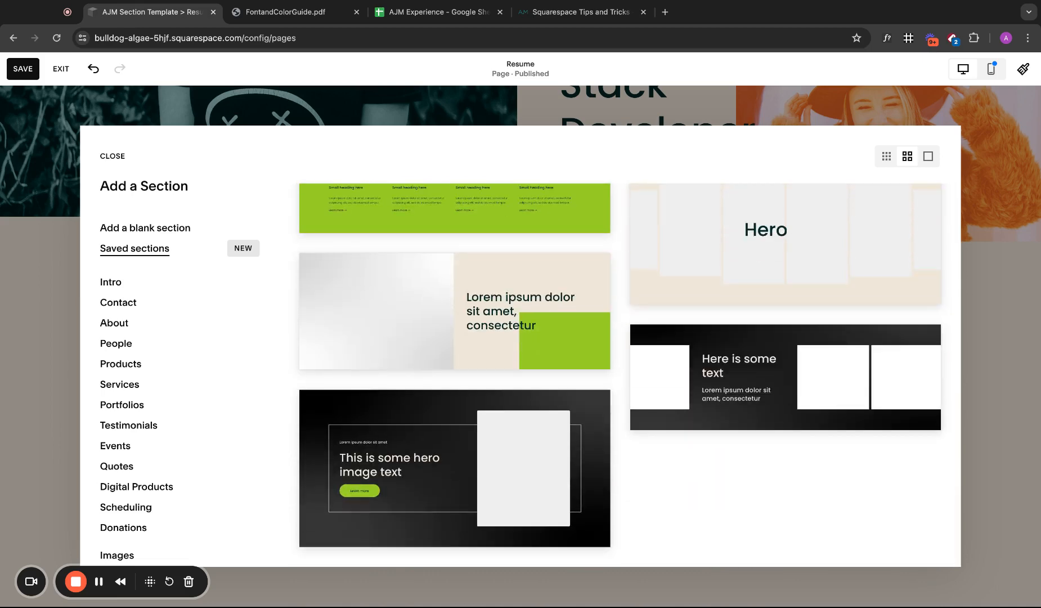
{"action": "scroll", "coordinate": [623, 309], "scroll_direction": "up", "scroll_amount": 15}
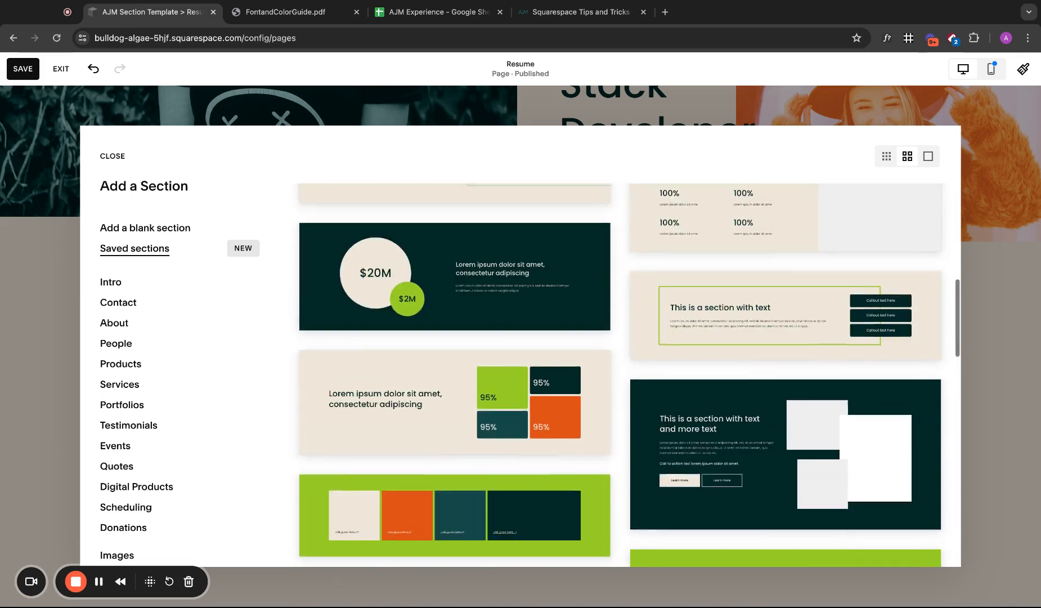
{"action": "scroll", "coordinate": [624, 310], "scroll_direction": "up", "scroll_amount": 8}
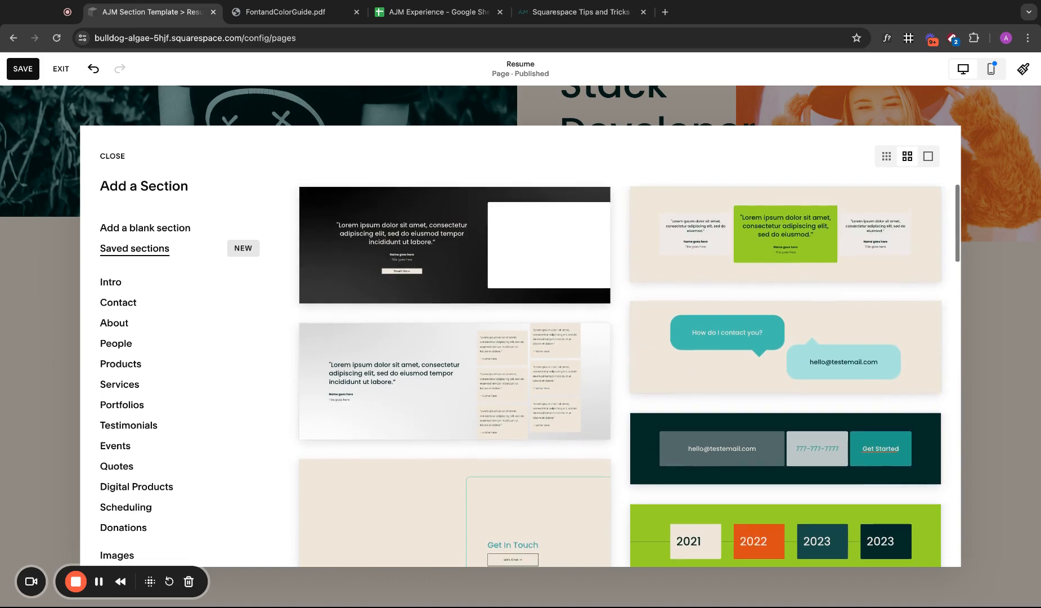
{"action": "scroll", "coordinate": [638, 376], "scroll_direction": "down", "scroll_amount": 2}
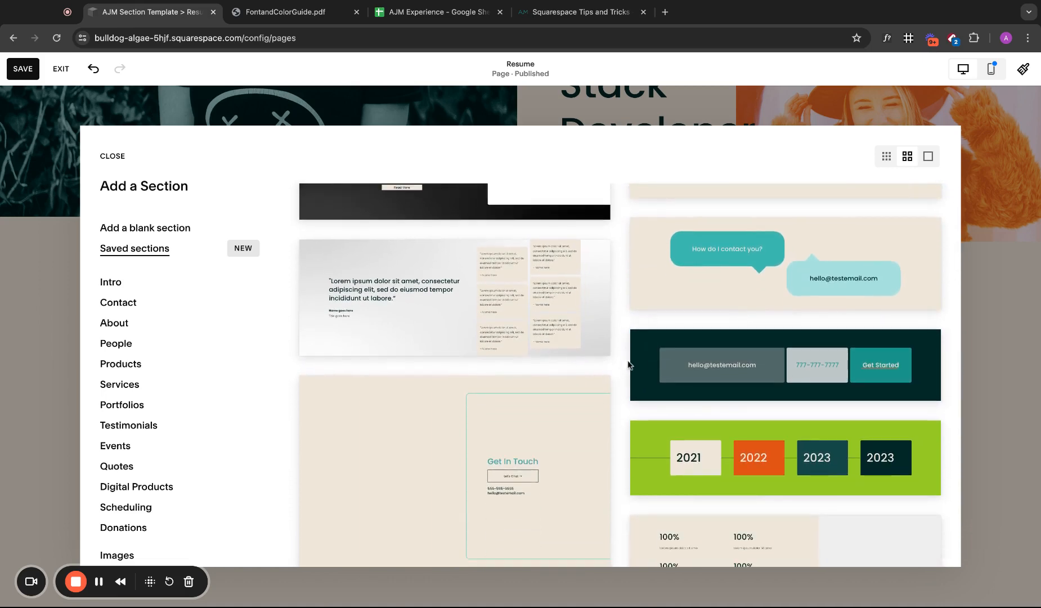
{"action": "left_click", "coordinate": [688, 370]}
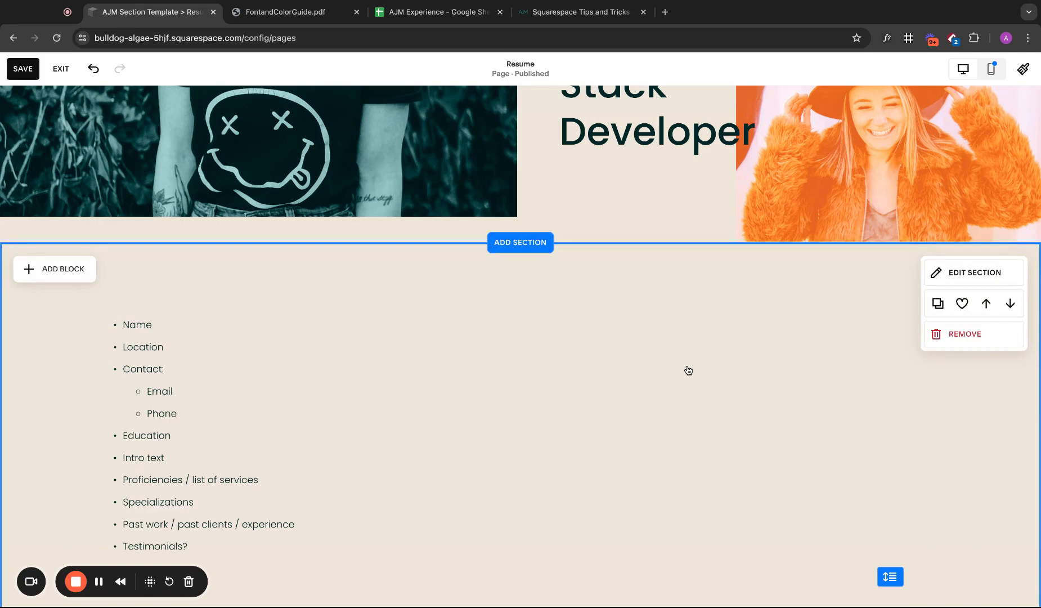
{"action": "scroll", "coordinate": [554, 249], "scroll_direction": "down", "scroll_amount": 1}
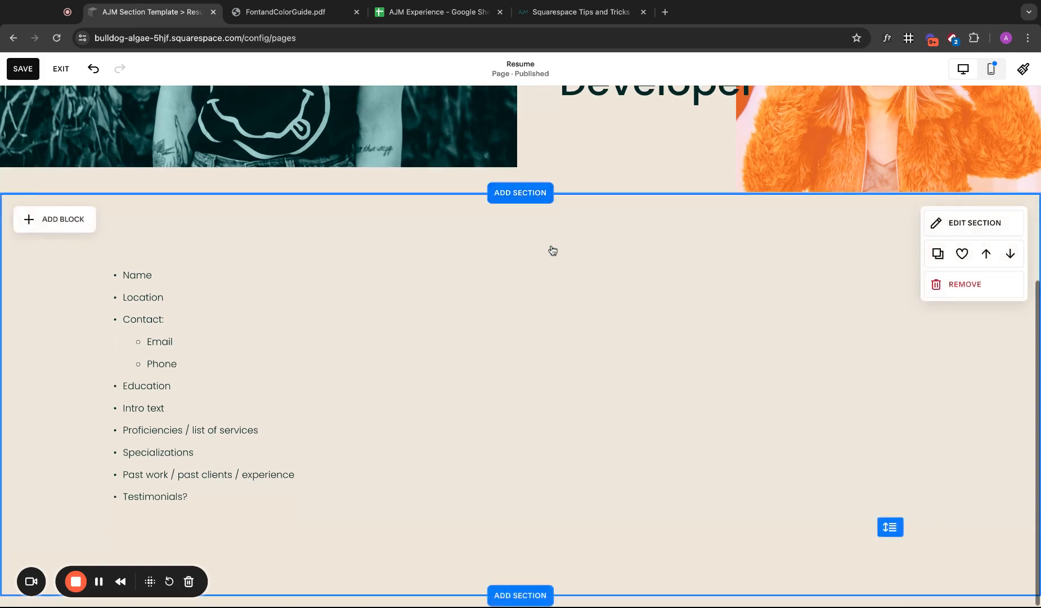
{"action": "scroll", "coordinate": [554, 250], "scroll_direction": "up", "scroll_amount": 5}
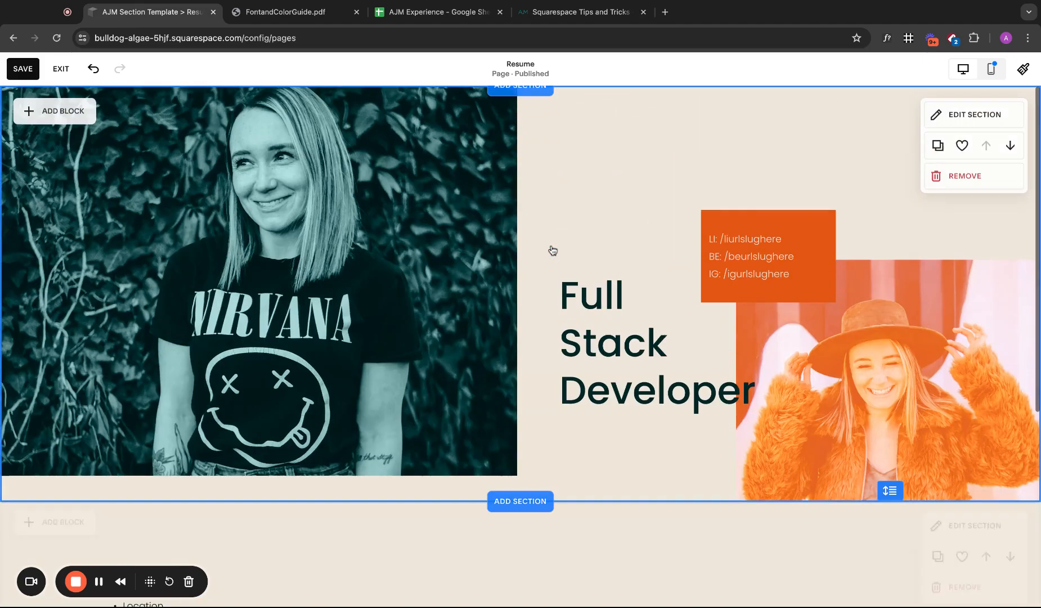
- Try to add the saved dark contact bar section between the hero and the checklist section again
{"action": "left_click", "coordinate": [564, 289]}
{"action": "left_click", "coordinate": [540, 289]}
{"action": "scroll", "coordinate": [539, 290], "scroll_direction": "down", "scroll_amount": 5}
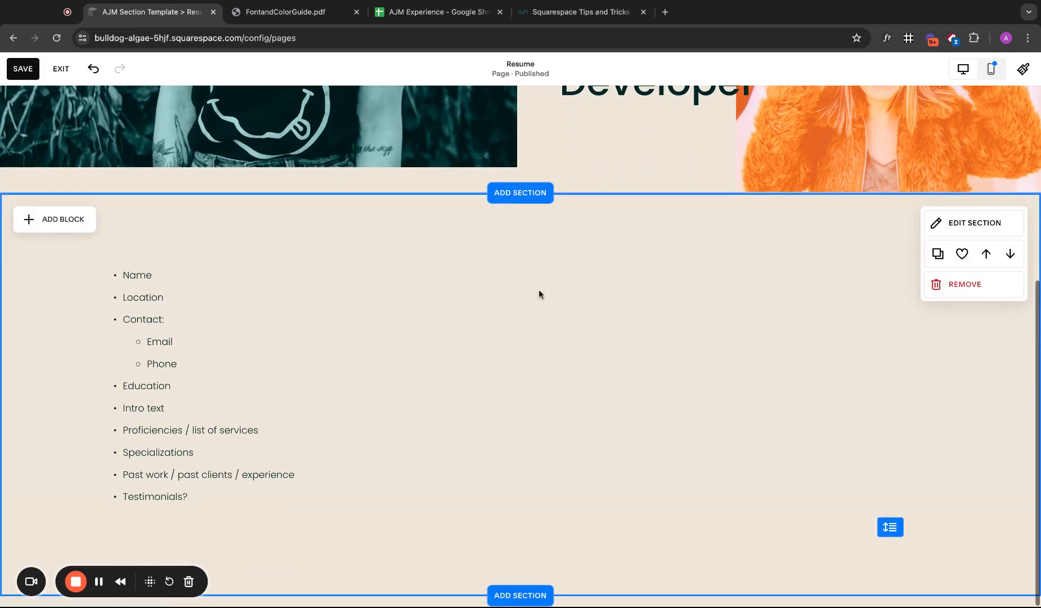
{"action": "left_click", "coordinate": [518, 193]}
{"action": "scroll", "coordinate": [519, 201], "scroll_direction": "down", "scroll_amount": 7}
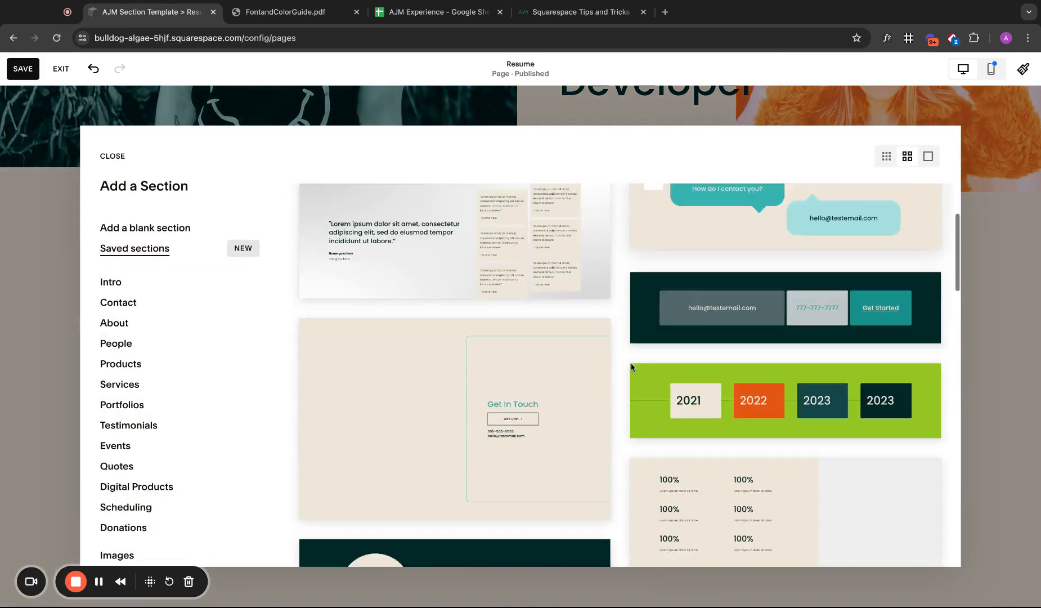
{"action": "key", "text": "Escape"}
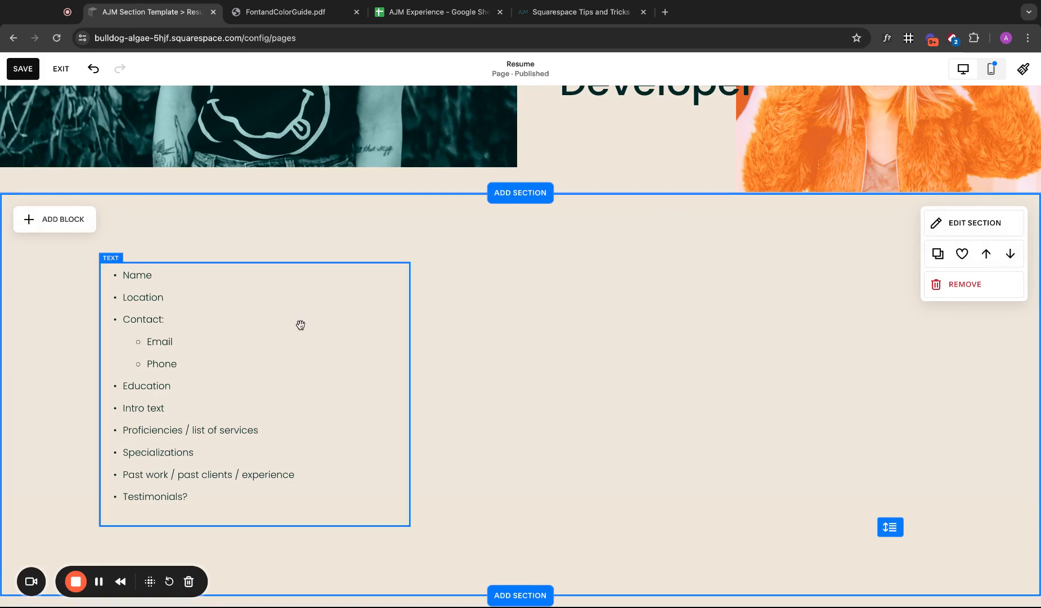
- Save the Resume page, leave the editor and reopen the page for editing
{"action": "left_click", "coordinate": [23, 69]}
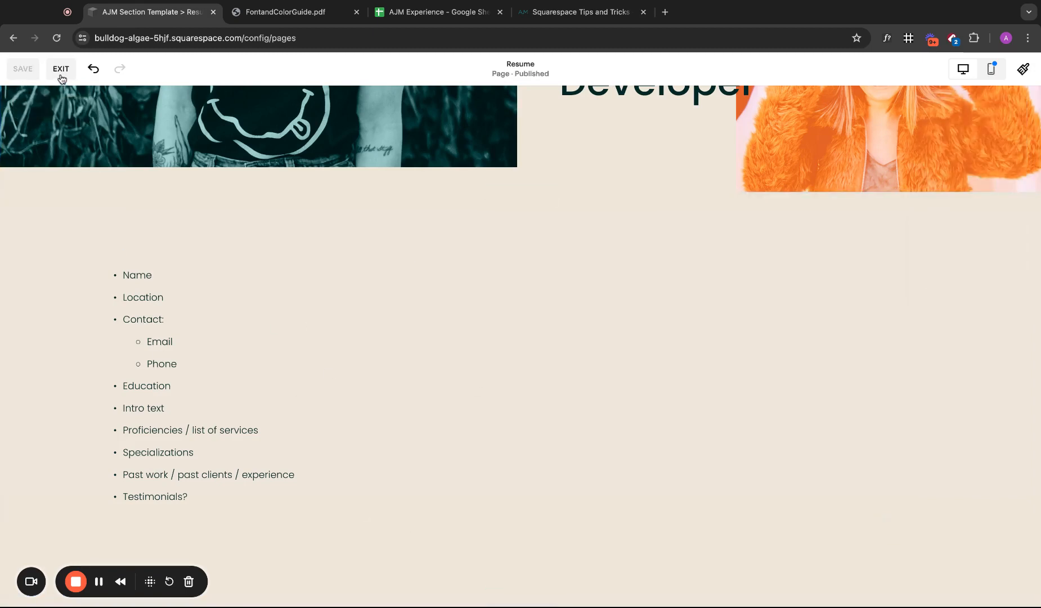
{"action": "left_click", "coordinate": [61, 69]}
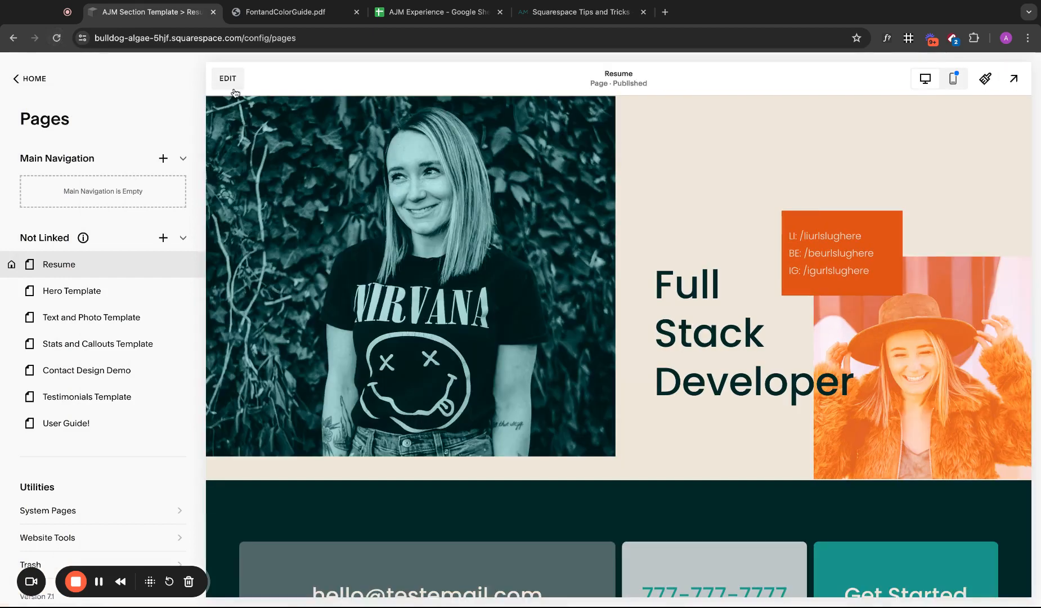
{"action": "left_click", "coordinate": [234, 90]}
- Remove the duplicate dark contact bar section directly above the checklist section
{"action": "scroll", "coordinate": [647, 287], "scroll_direction": "down", "scroll_amount": 8}
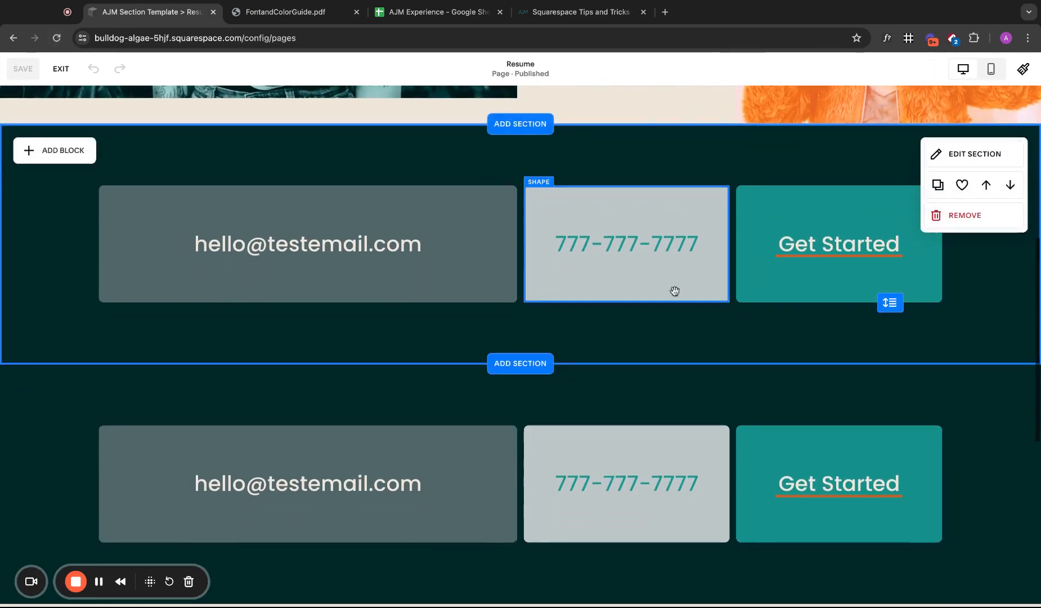
{"action": "left_click", "coordinate": [984, 454]}
{"action": "left_click", "coordinate": [595, 360]}
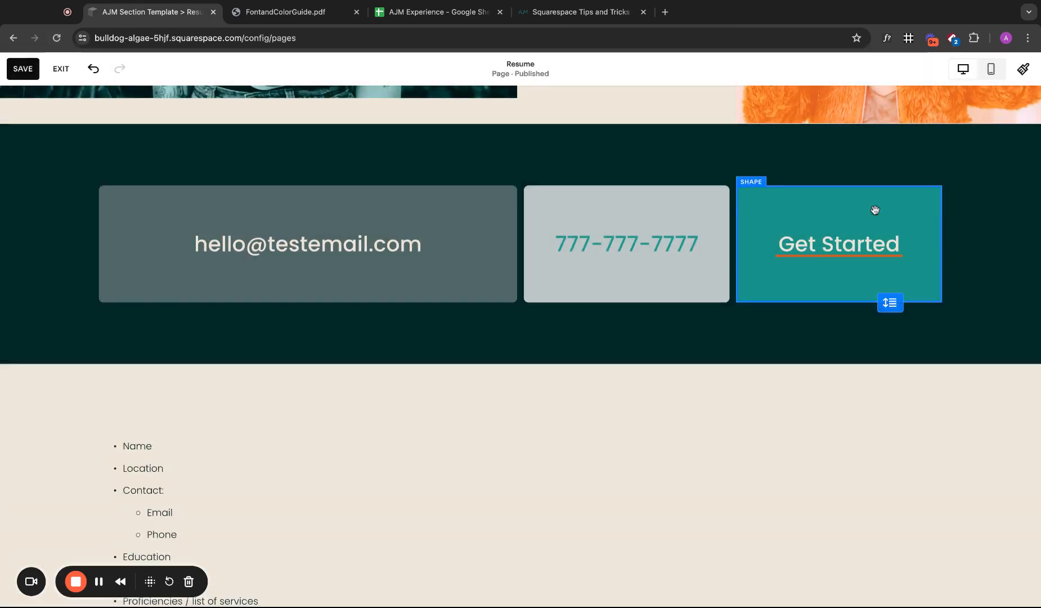
- Apply the Lightest 1 color theme to the contact bar section
{"action": "scroll", "coordinate": [875, 210], "scroll_direction": "up", "scroll_amount": 2}
{"action": "left_click", "coordinate": [971, 234]}
{"action": "left_click", "coordinate": [958, 226]}
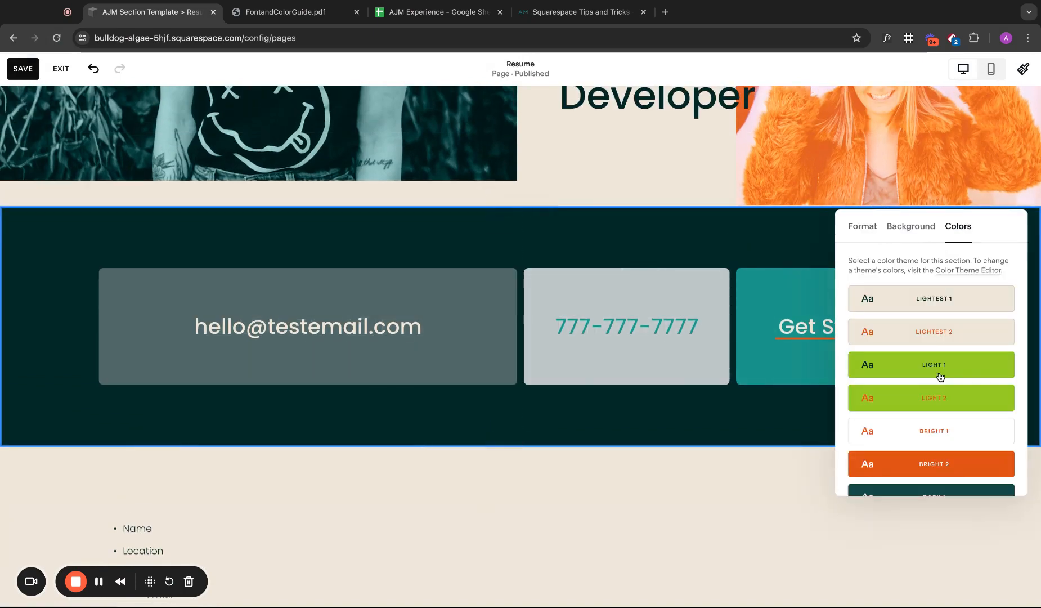
{"action": "left_click", "coordinate": [939, 307]}
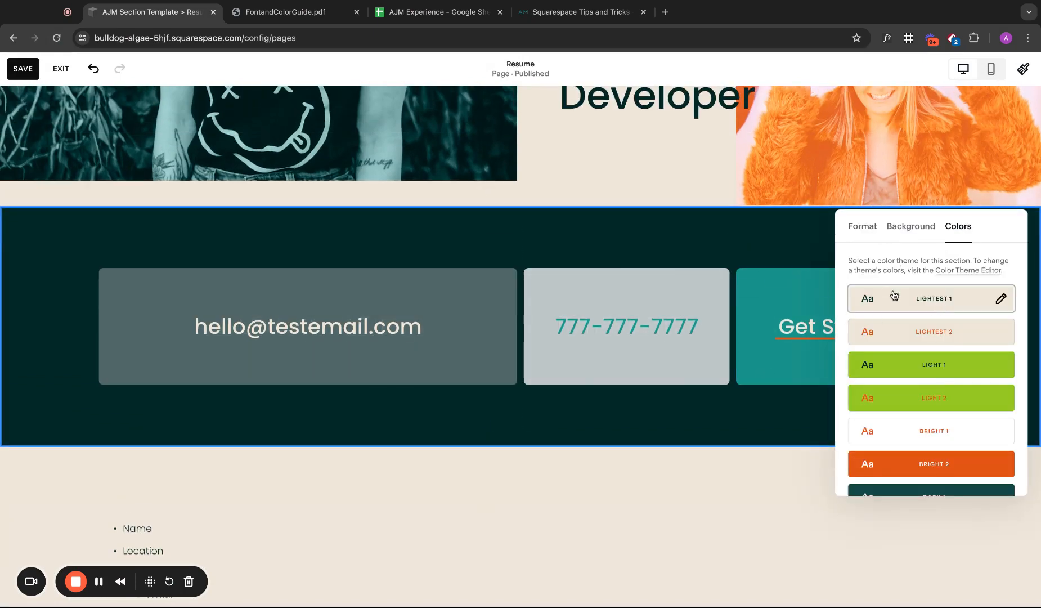
{"action": "left_click", "coordinate": [905, 240]}
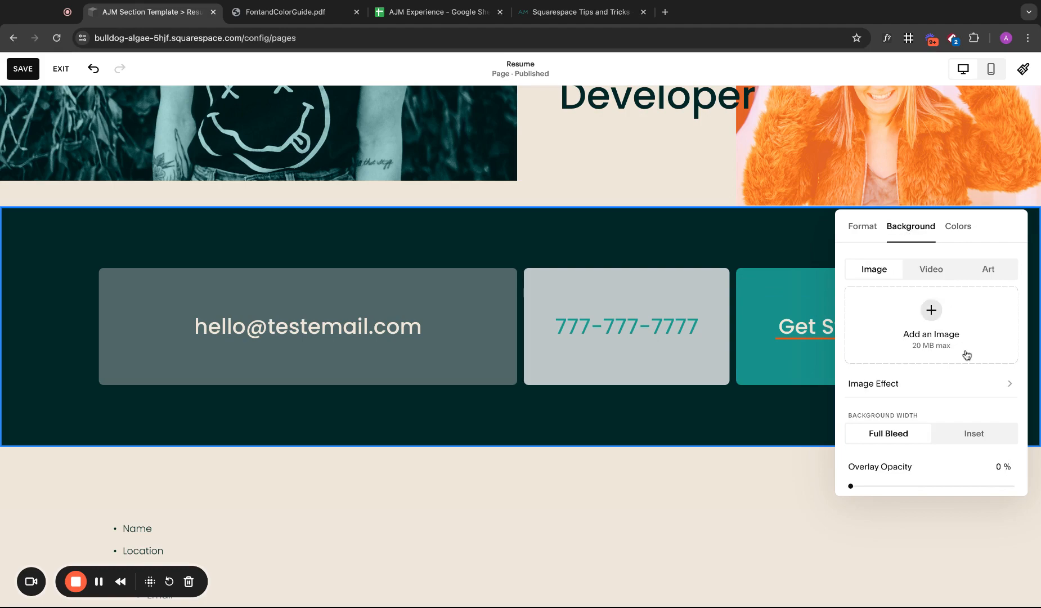
{"action": "left_click", "coordinate": [958, 234]}
{"action": "left_click", "coordinate": [615, 492]}
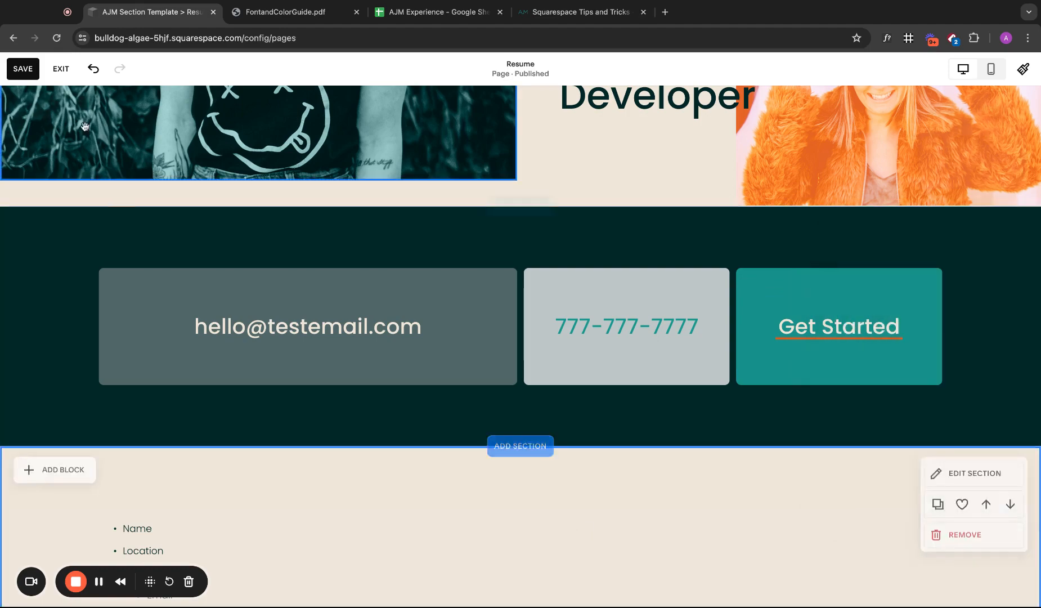
- Save the page, reload the site in the browser and reopen the Resume page for editing
{"action": "left_click", "coordinate": [23, 69]}
{"action": "left_click", "coordinate": [61, 68]}
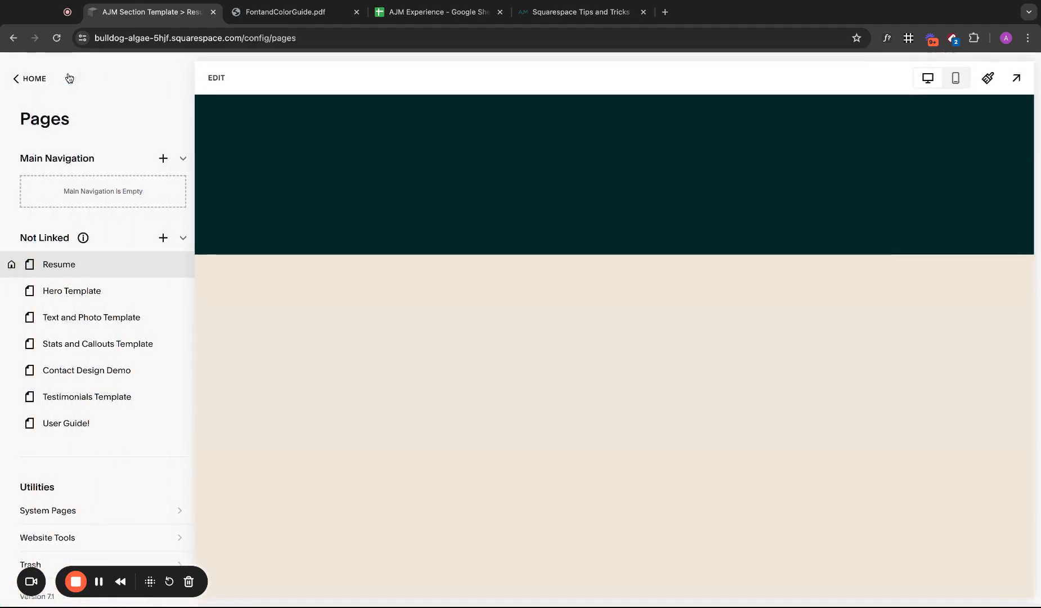
{"action": "scroll", "coordinate": [303, 178], "scroll_direction": "down", "scroll_amount": 5}
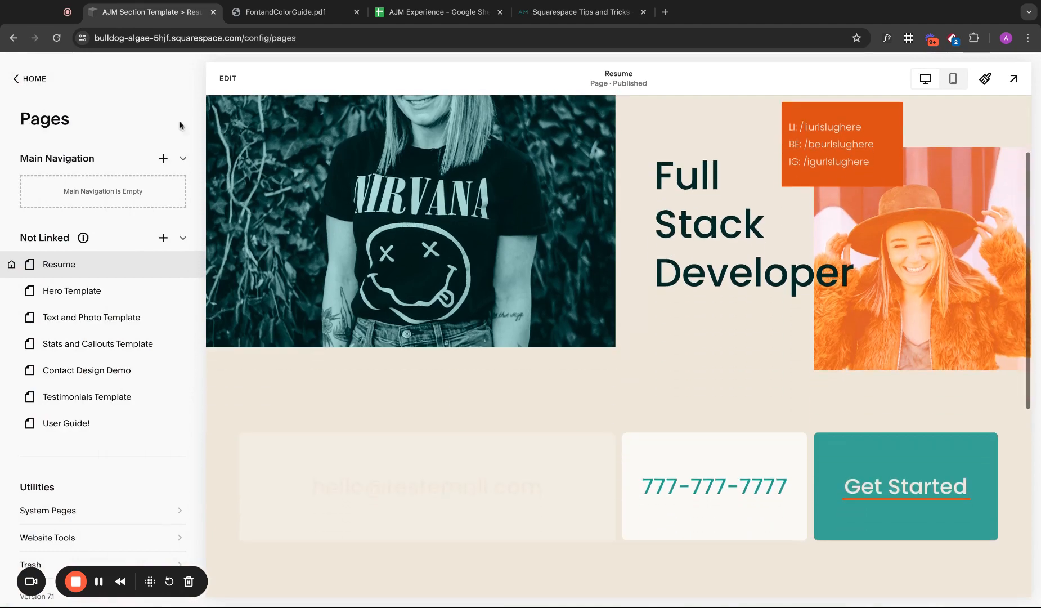
{"action": "left_click", "coordinate": [56, 38]}
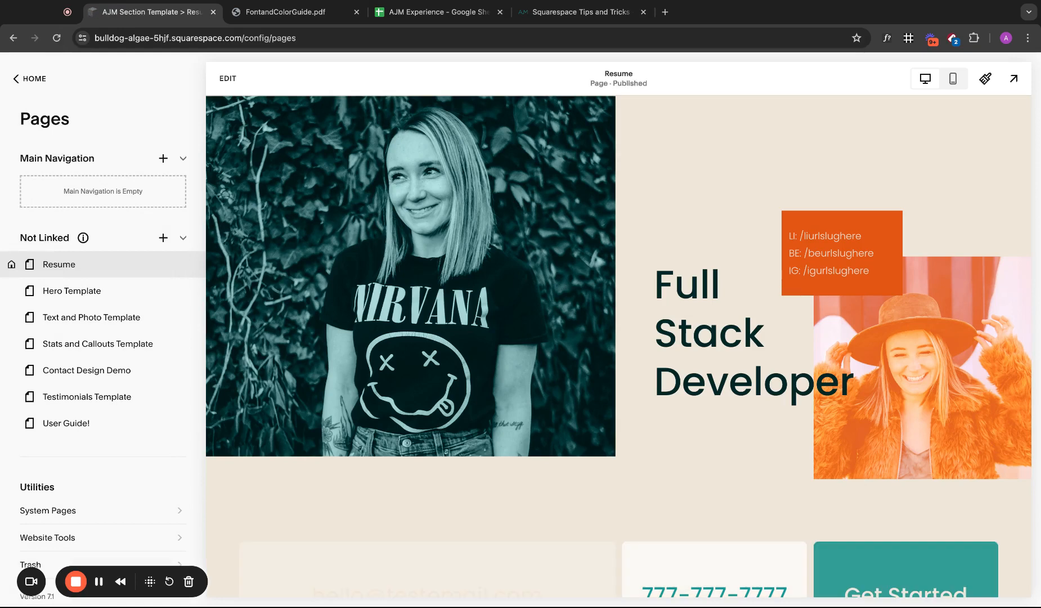
{"action": "left_click", "coordinate": [228, 79]}
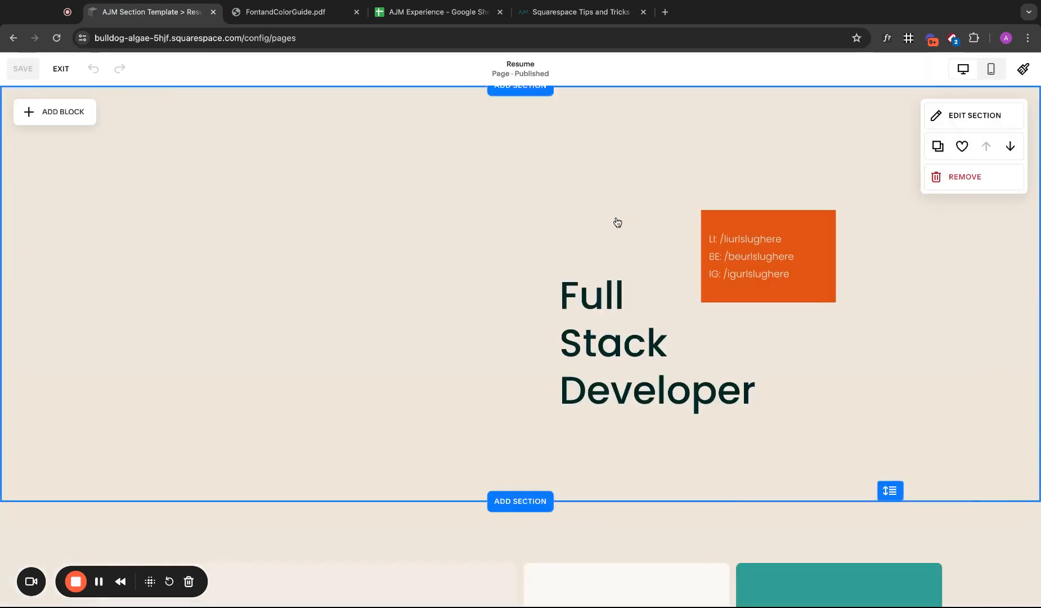
- Delete the email box and its text from the contact bar section
{"action": "scroll", "coordinate": [617, 223], "scroll_direction": "down", "scroll_amount": 5}
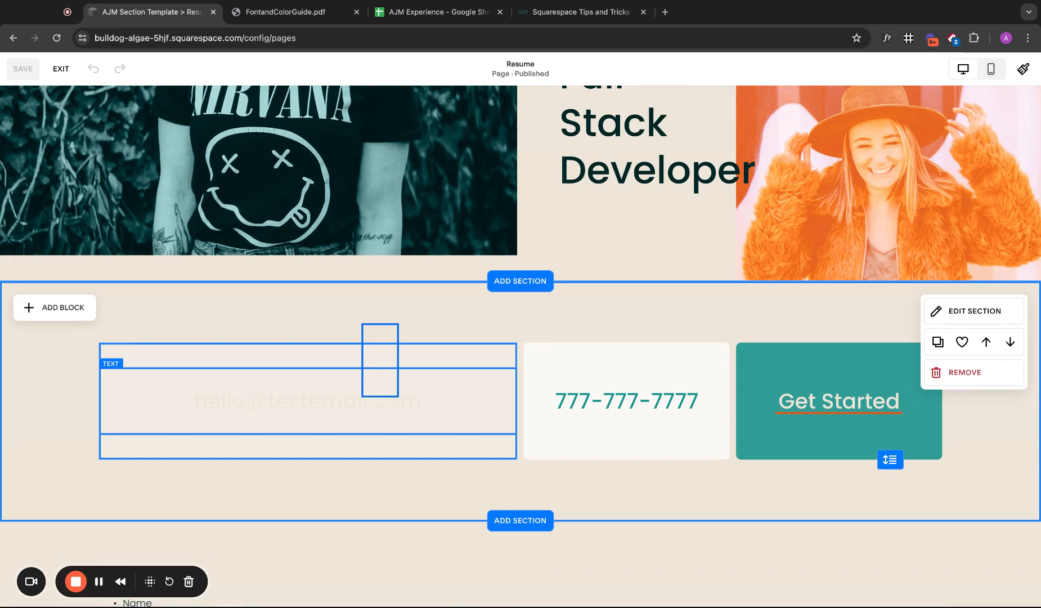
{"action": "left_click_drag", "start_coordinate": [362, 324], "coordinate": [399, 396]}
{"action": "left_click_drag", "start_coordinate": [406, 320], "coordinate": [389, 394]}
{"action": "key", "text": "Delete"}
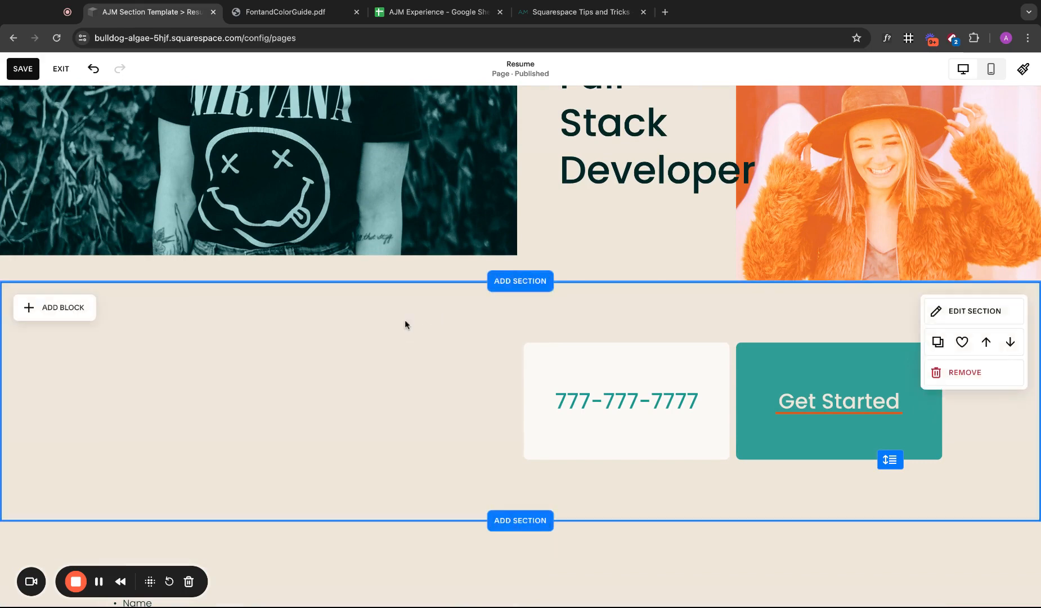
- Widen the phone and "Get Started" boxes together into part of the space the email box occupied
{"action": "left_click_drag", "start_coordinate": [470, 357], "coordinate": [849, 419]}
{"action": "left_click_drag", "start_coordinate": [524, 401], "coordinate": [521, 400]}
{"action": "left_click", "coordinate": [623, 298]}
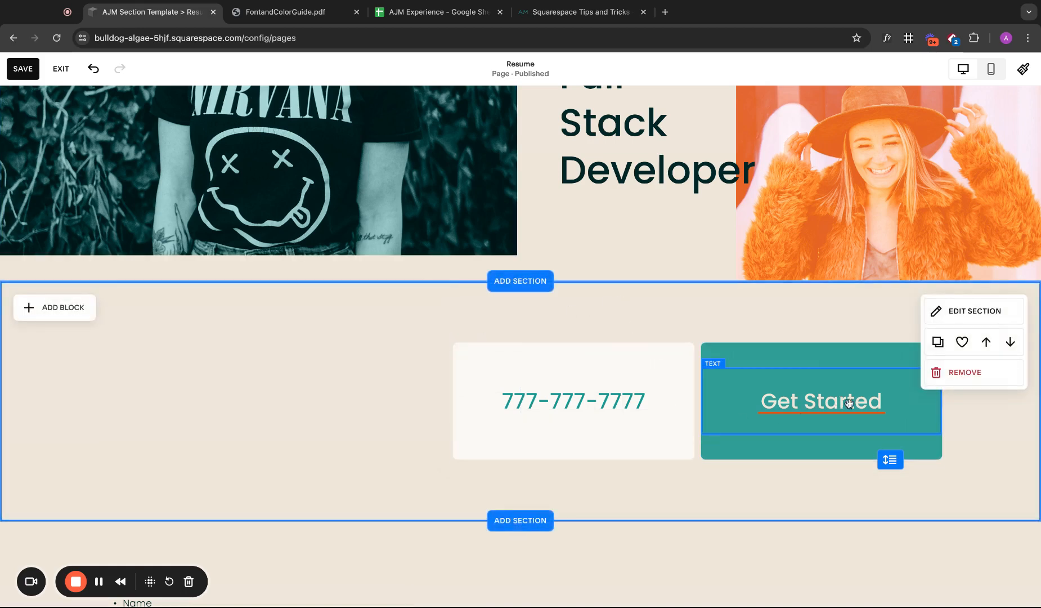
- Replace the "Get Started" text in the teal box with a copy of the phone number
{"action": "left_click", "coordinate": [900, 400]}
{"action": "double_click", "coordinate": [623, 393]}
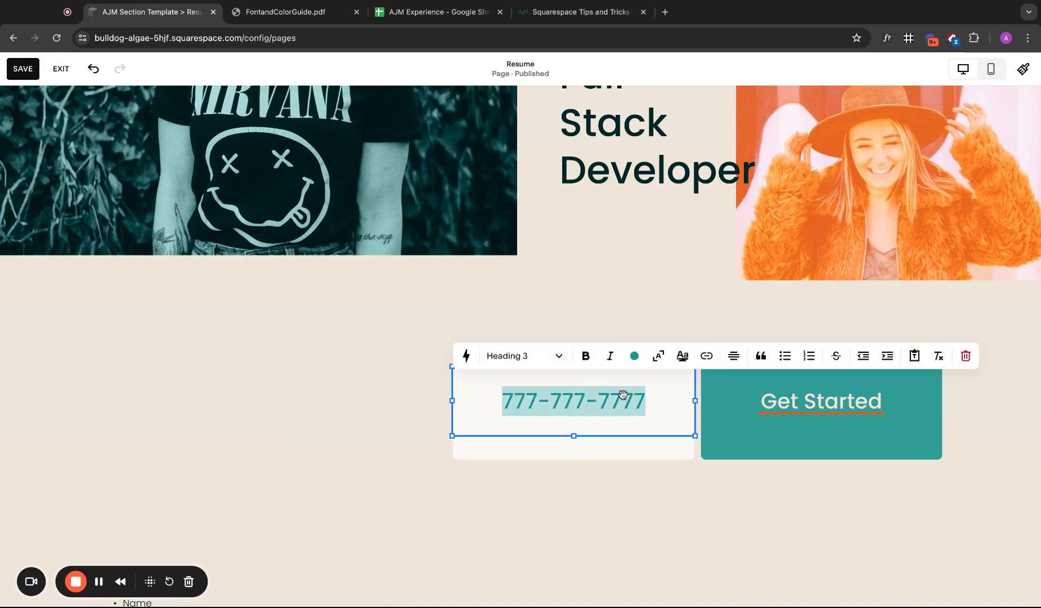
{"action": "key", "text": "ctrl+c"}
{"action": "triple_click", "coordinate": [770, 398]}
{"action": "key", "text": "ctrl+v"}
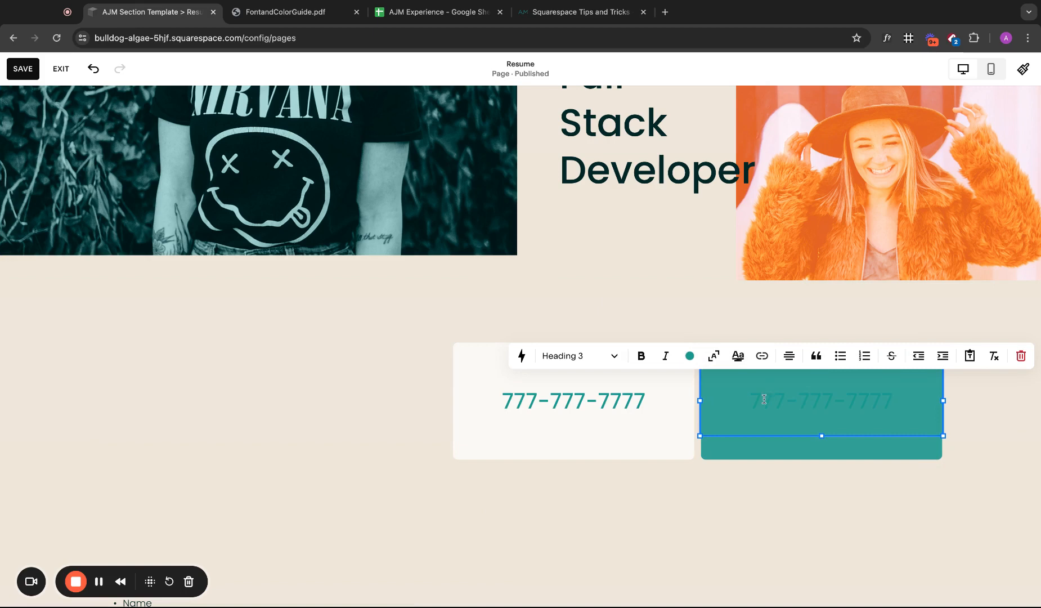
- Recolor the phone number in the teal box with the light beige palette color
{"action": "triple_click", "coordinate": [764, 400]}
{"action": "left_click", "coordinate": [690, 356]}
{"action": "left_click", "coordinate": [651, 391]}
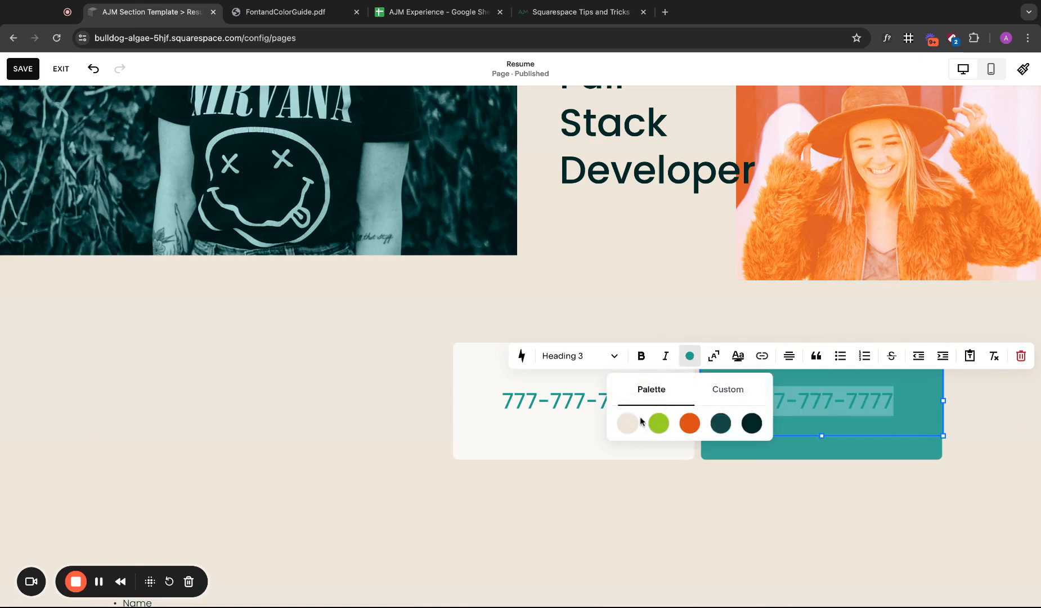
{"action": "left_click", "coordinate": [629, 422]}
{"action": "left_click", "coordinate": [603, 476]}
- Replace the phone number in the white box with a placeholder email address
{"action": "double_click", "coordinate": [558, 400]}
{"action": "type", "text": "e"}
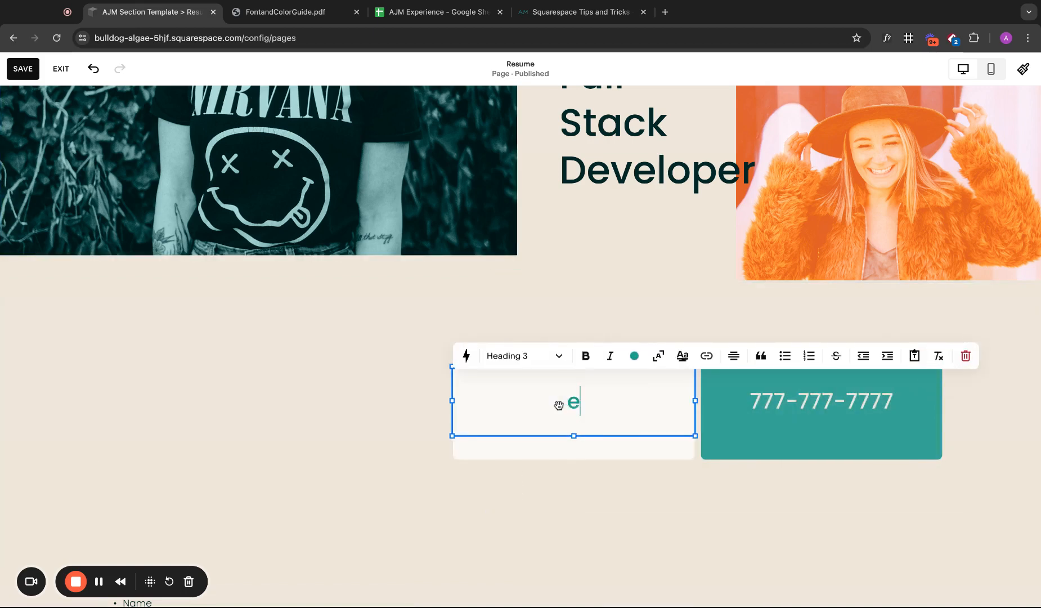
{"action": "type", "text": "mail@email.c"}
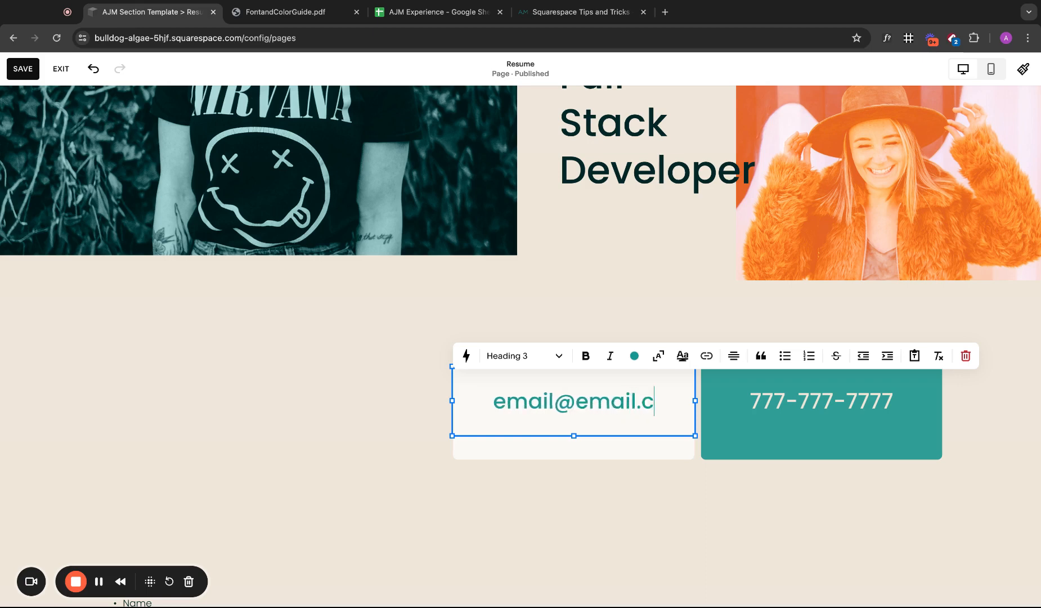
{"action": "type", "text": "om"}
{"action": "left_click", "coordinate": [565, 480]}
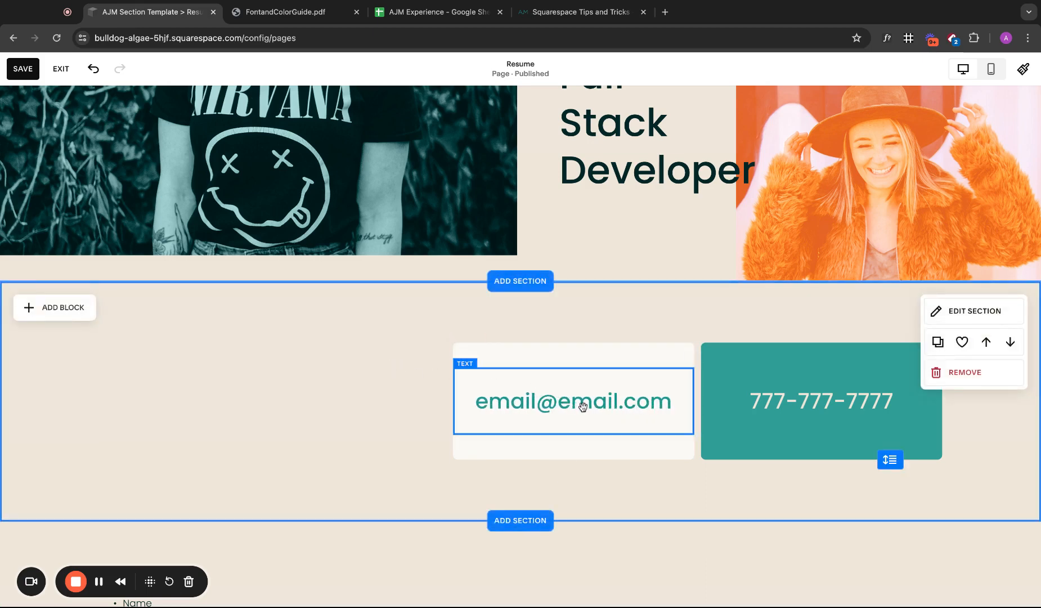
- Try the Heading 4 style on the email text in the white box and undo it
{"action": "triple_click", "coordinate": [532, 394]}
{"action": "left_click", "coordinate": [509, 361]}
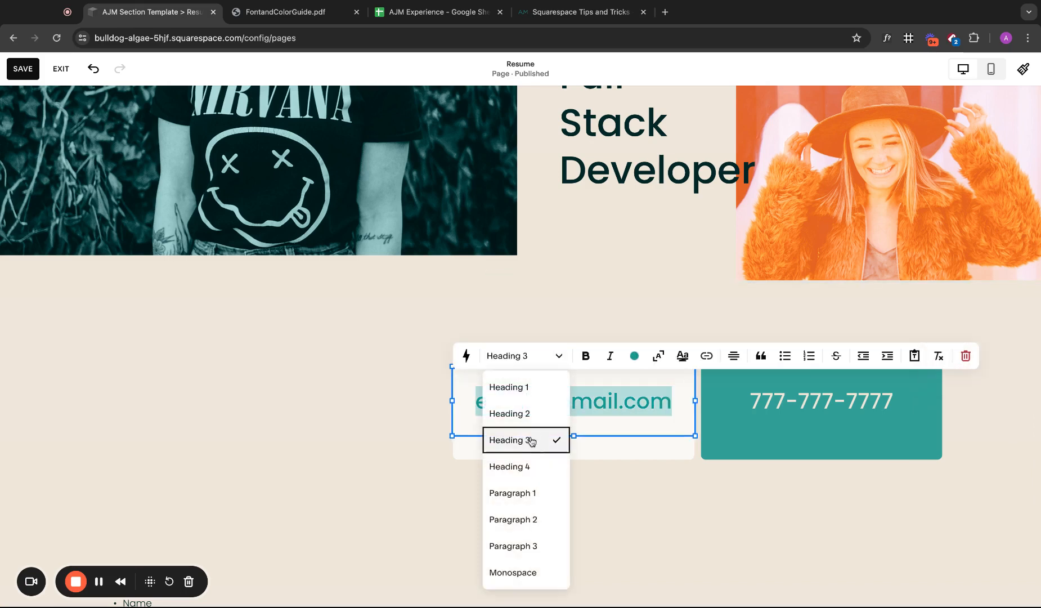
{"action": "left_click", "coordinate": [526, 467]}
{"action": "left_click", "coordinate": [430, 425]}
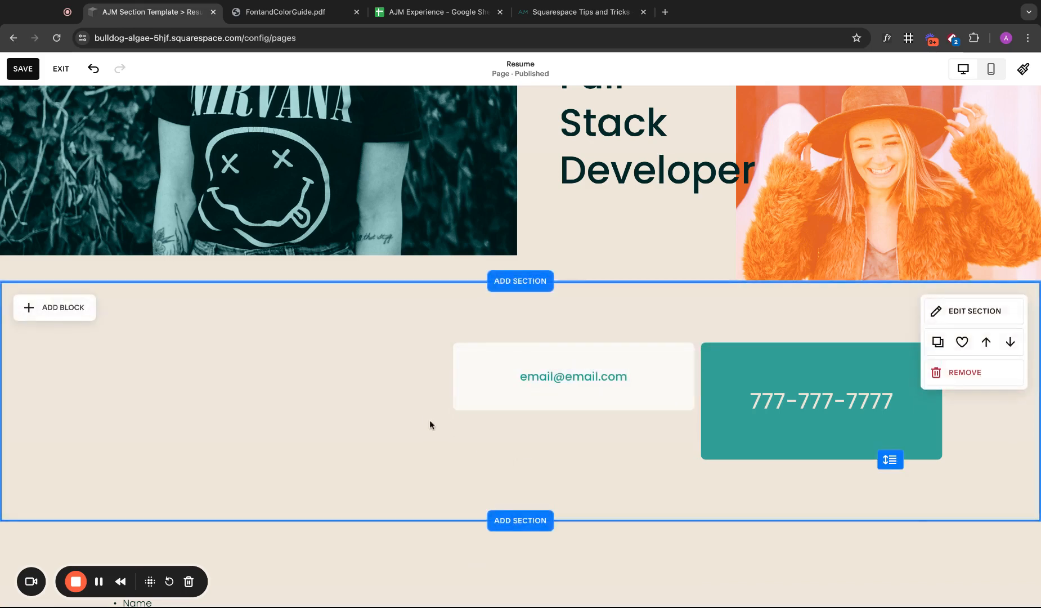
{"action": "left_click", "coordinate": [95, 70]}
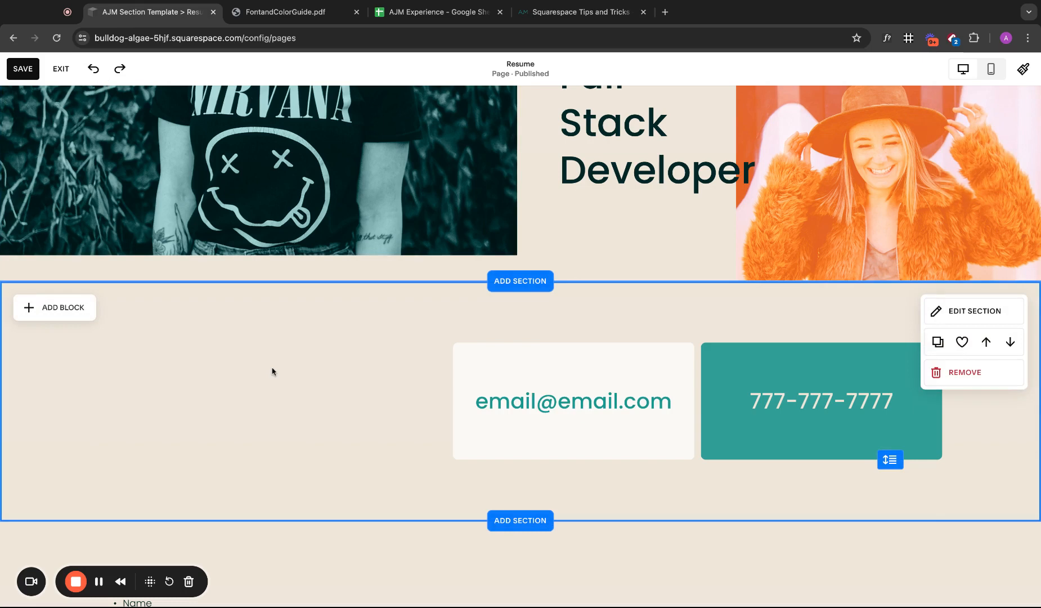
- Add a text block to the contact section, spanning from the page edge to the email box at the box's height
{"action": "left_click", "coordinate": [58, 306]}
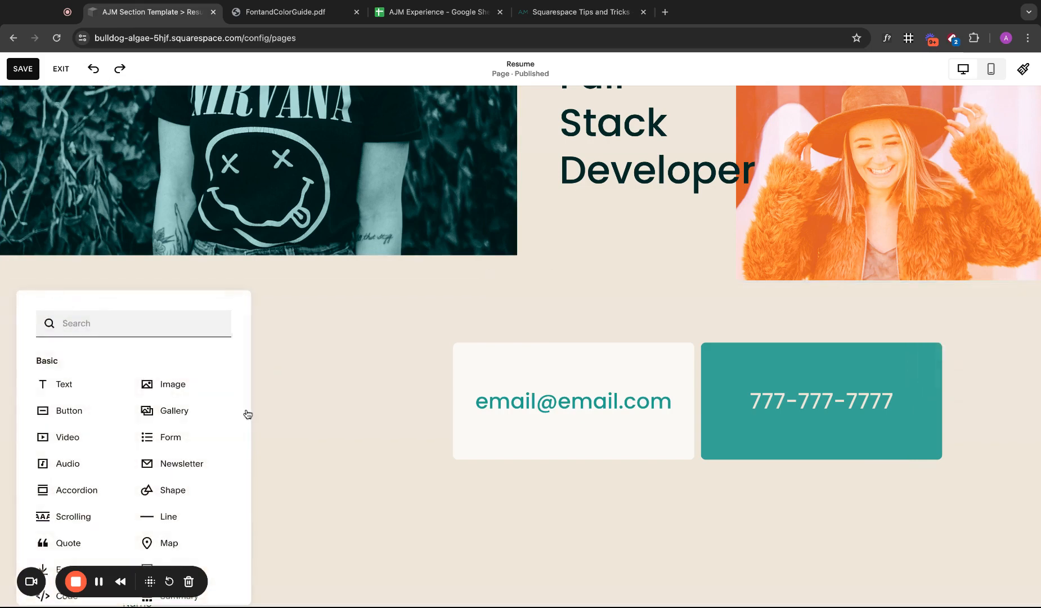
{"action": "left_click", "coordinate": [106, 386]}
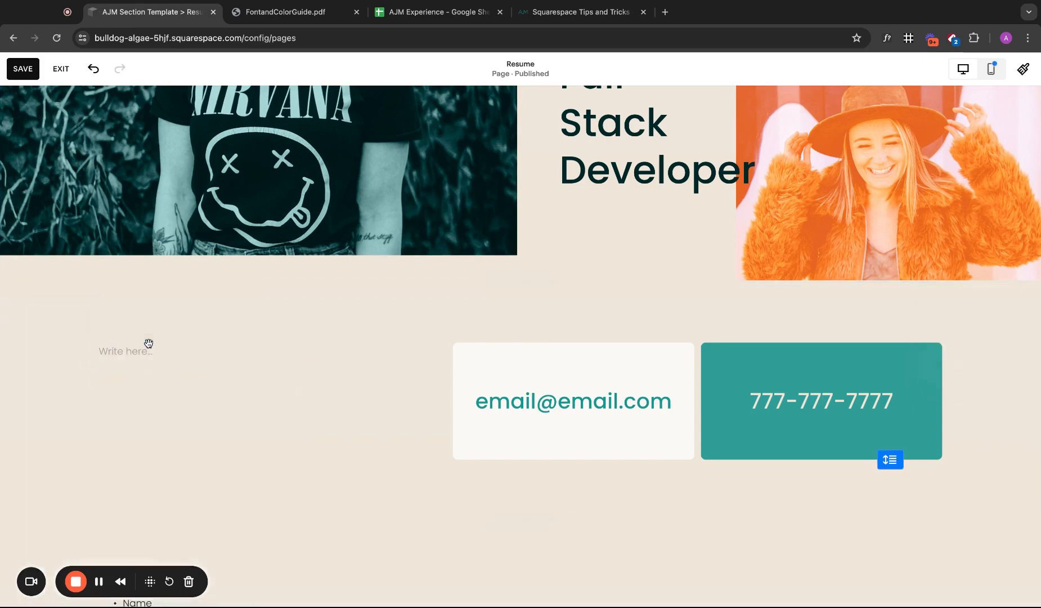
{"action": "left_click_drag", "start_coordinate": [146, 344], "coordinate": [122, 345]}
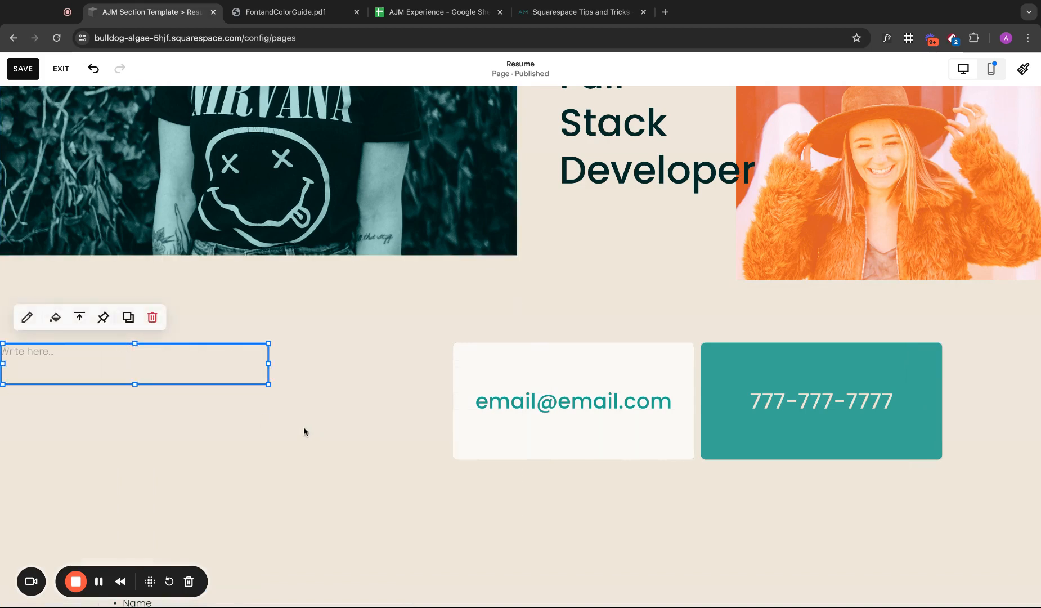
{"action": "left_click_drag", "start_coordinate": [267, 385], "coordinate": [375, 458]}
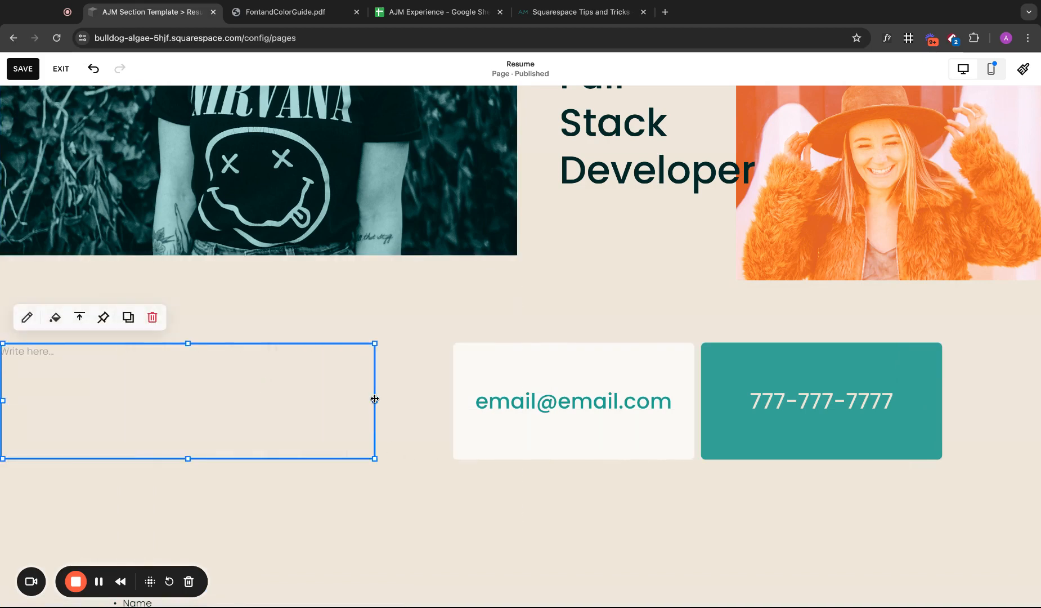
{"action": "left_click_drag", "start_coordinate": [375, 400], "coordinate": [478, 398]}
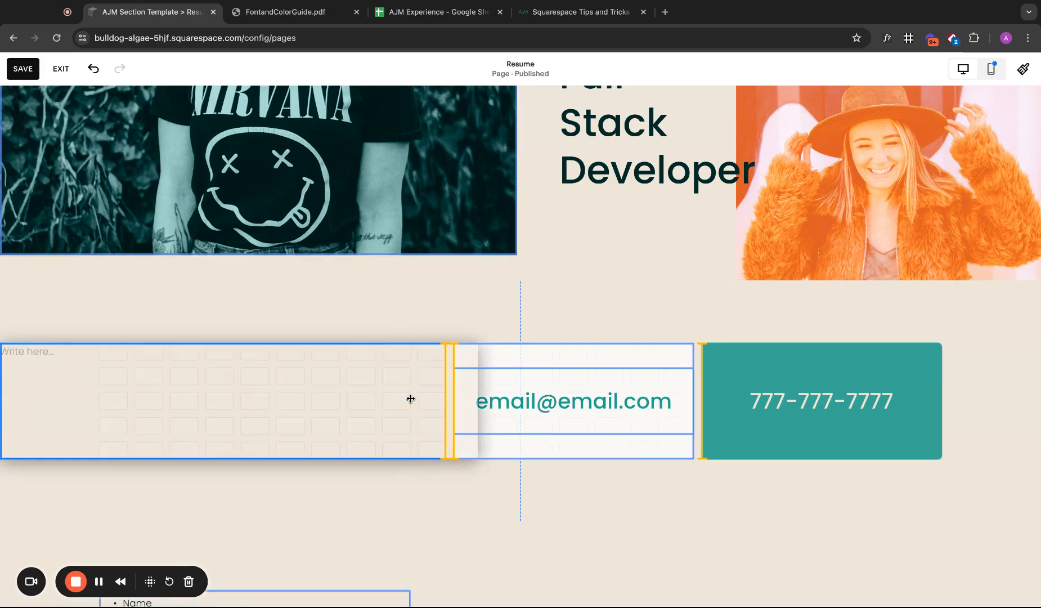
{"action": "left_click_drag", "start_coordinate": [411, 399], "coordinate": [476, 399]}
- Enter the person's full name in the new text block and align it vertically to the middle
{"action": "left_click", "coordinate": [222, 356]}
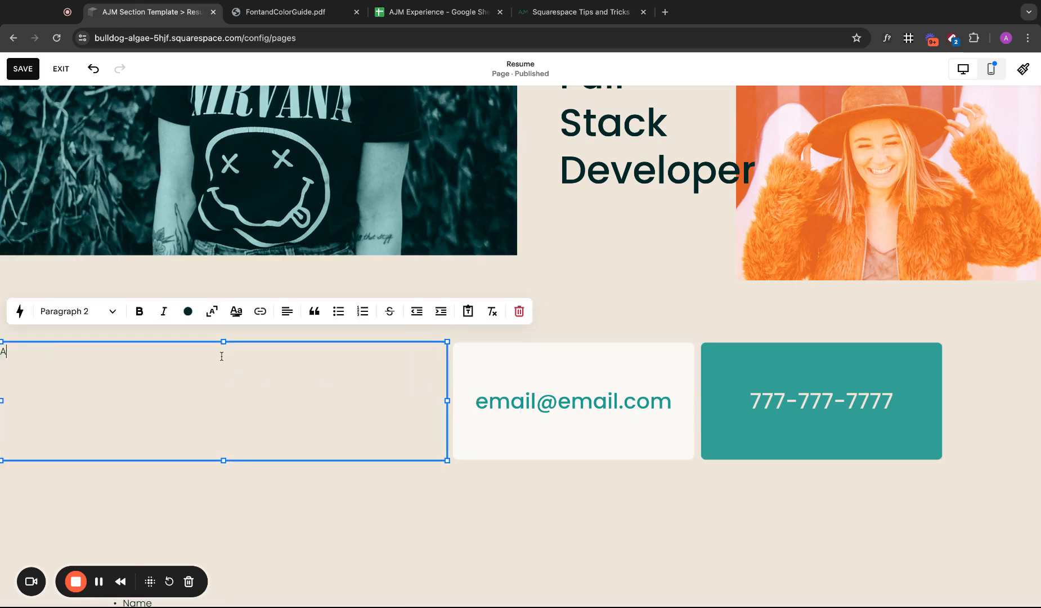
{"action": "left_click", "coordinate": [243, 489]}
{"action": "left_click", "coordinate": [216, 367]}
{"action": "left_click", "coordinate": [79, 317]}
{"action": "left_click", "coordinate": [79, 346]}
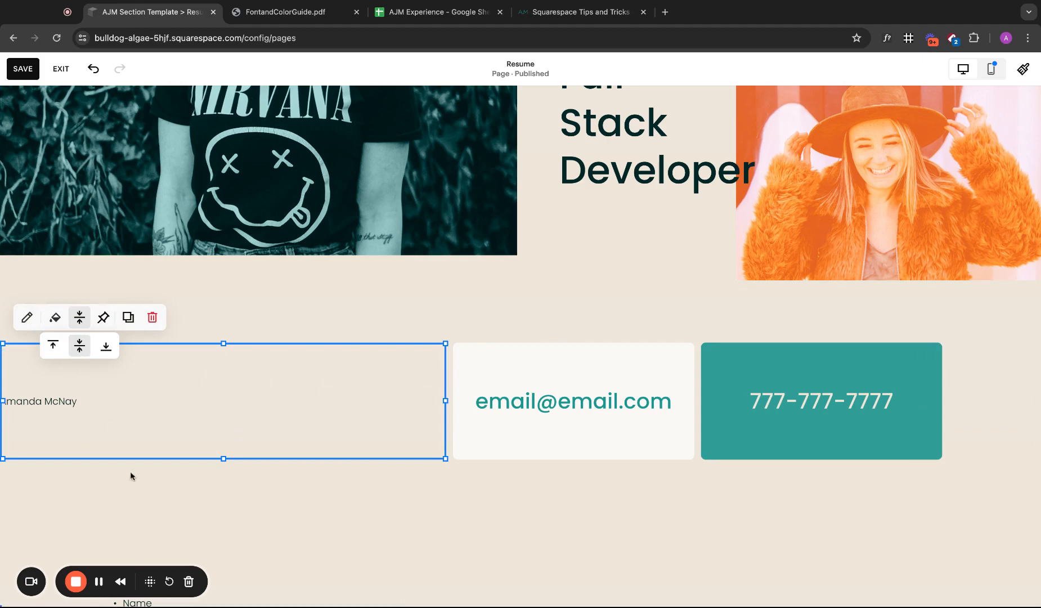
- Format the name as Heading 1 and scale the text to fill the block's width
{"action": "triple_click", "coordinate": [76, 400]}
{"action": "left_click", "coordinate": [82, 363]}
{"action": "left_click", "coordinate": [78, 394]}
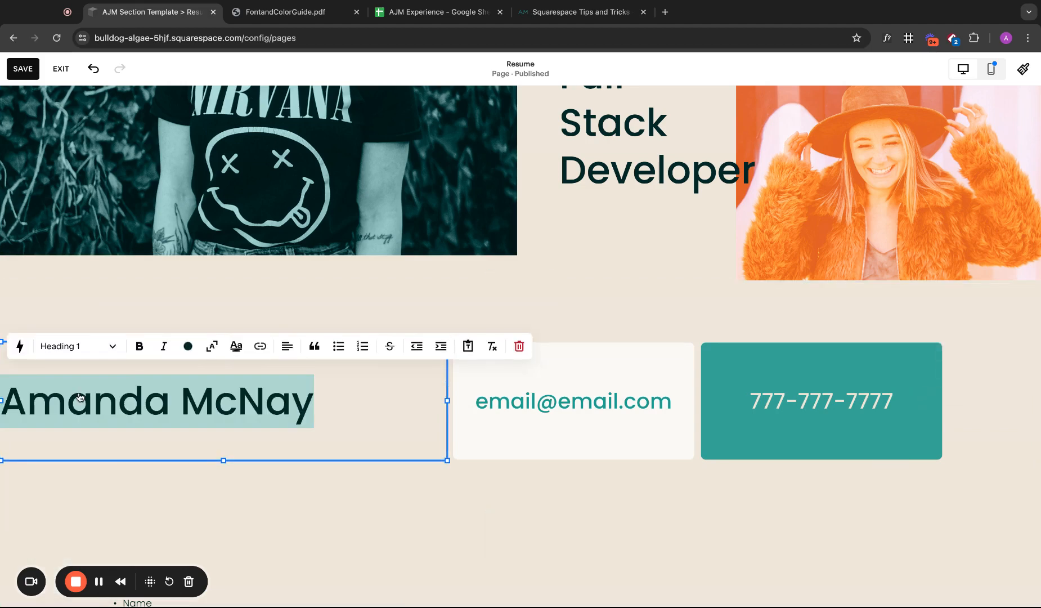
{"action": "left_click", "coordinate": [221, 351]}
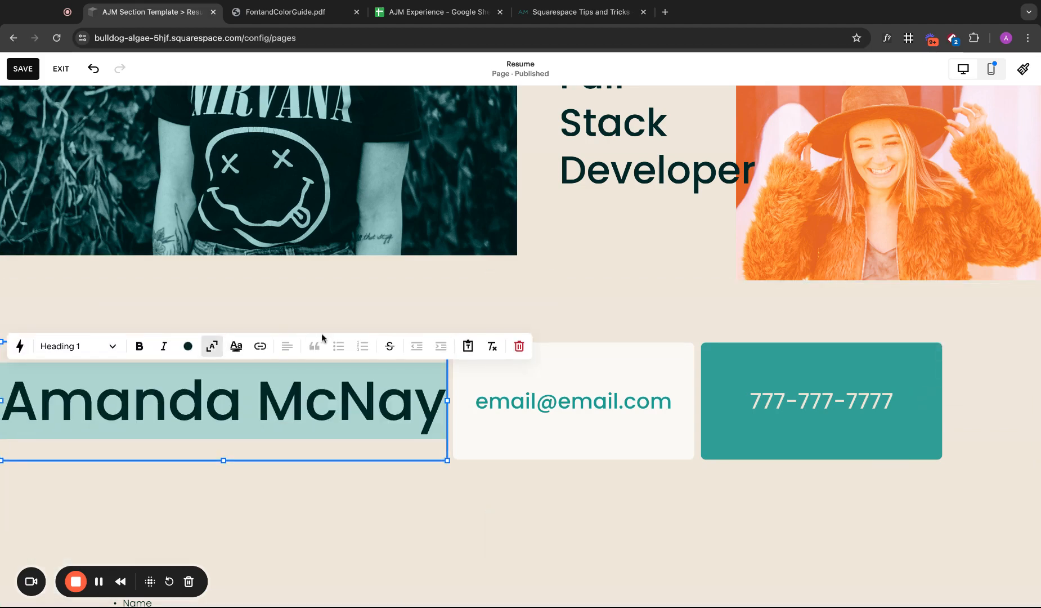
- Recolour the large name heading with the orange palette colour
{"action": "left_click", "coordinate": [188, 346]}
{"action": "left_click", "coordinate": [188, 414]}
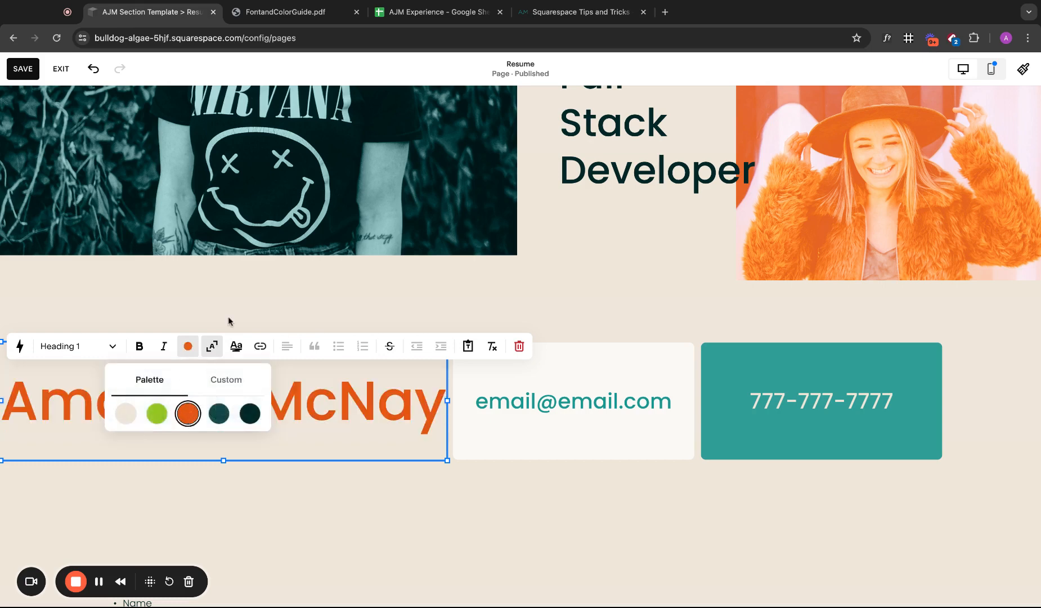
{"action": "left_click", "coordinate": [229, 321]}
- Set the name and contact section's height to 22, then save the page and reopen it for editing
{"action": "left_click", "coordinate": [979, 311]}
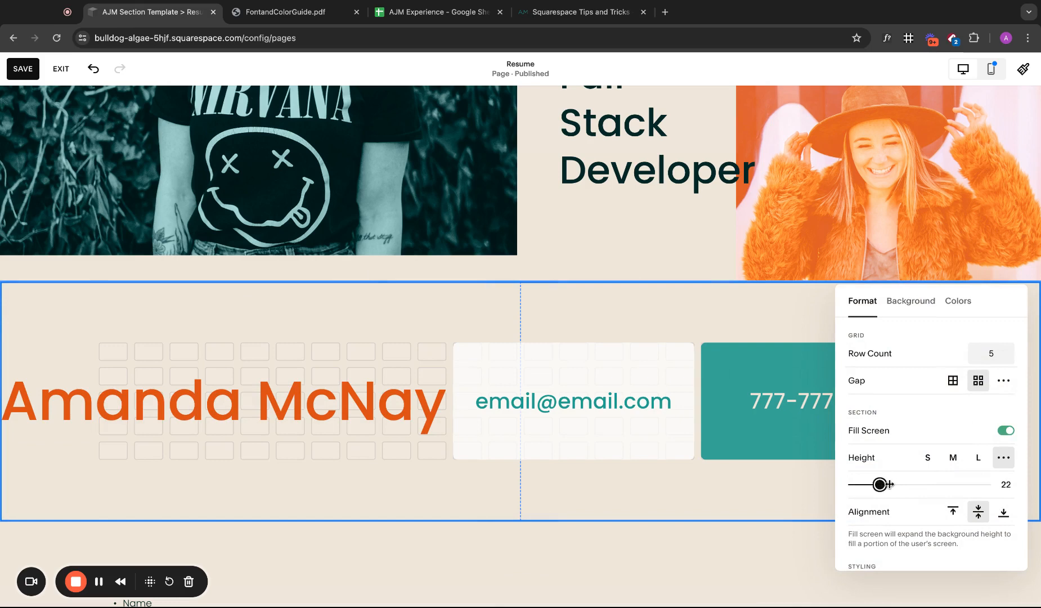
{"action": "left_click", "coordinate": [804, 353]}
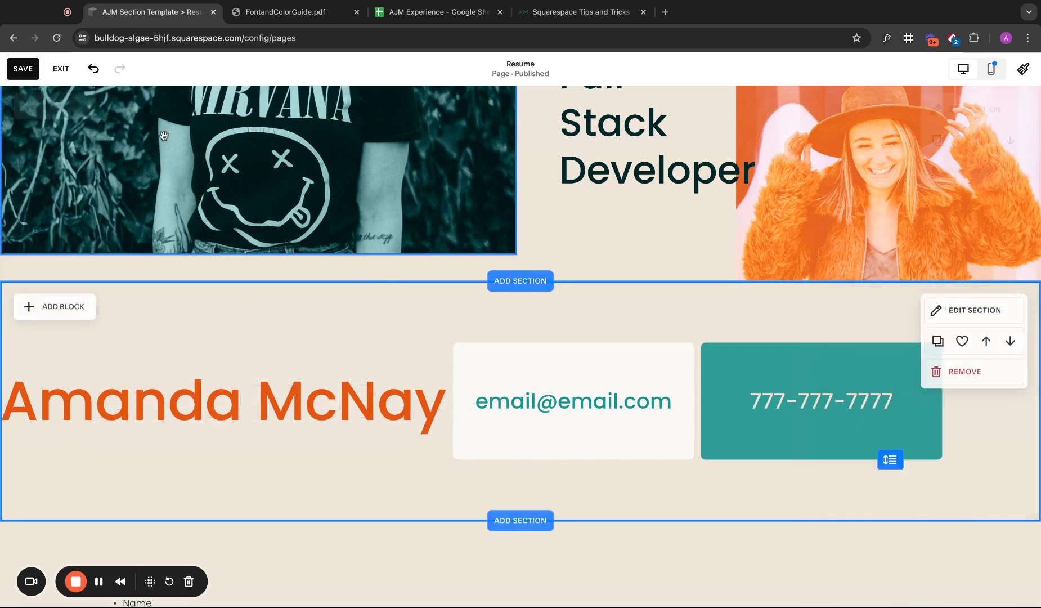
{"action": "left_click", "coordinate": [29, 71]}
{"action": "left_click", "coordinate": [60, 68]}
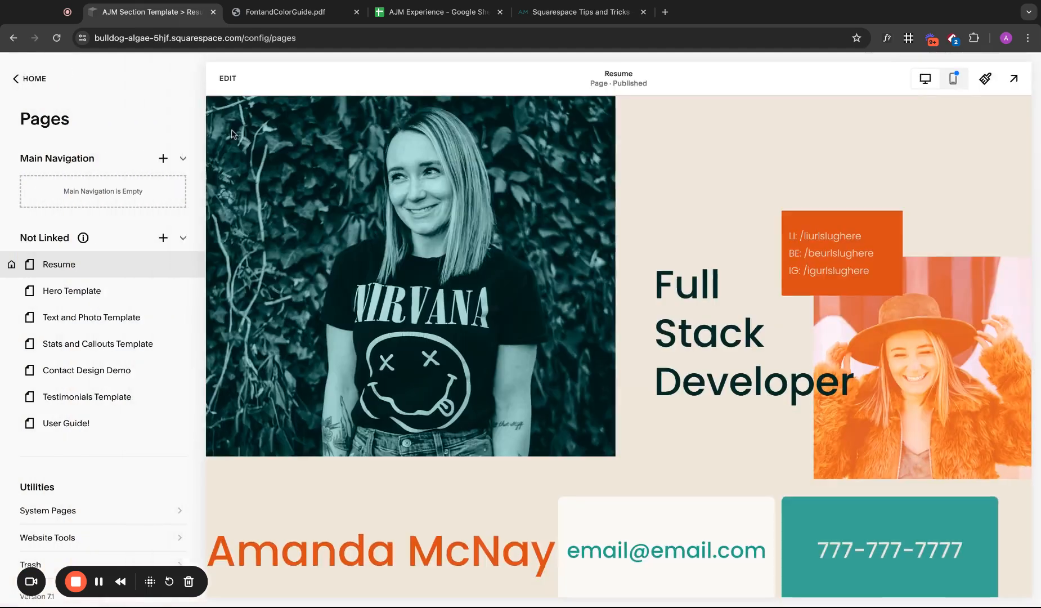
{"action": "left_click", "coordinate": [217, 83]}
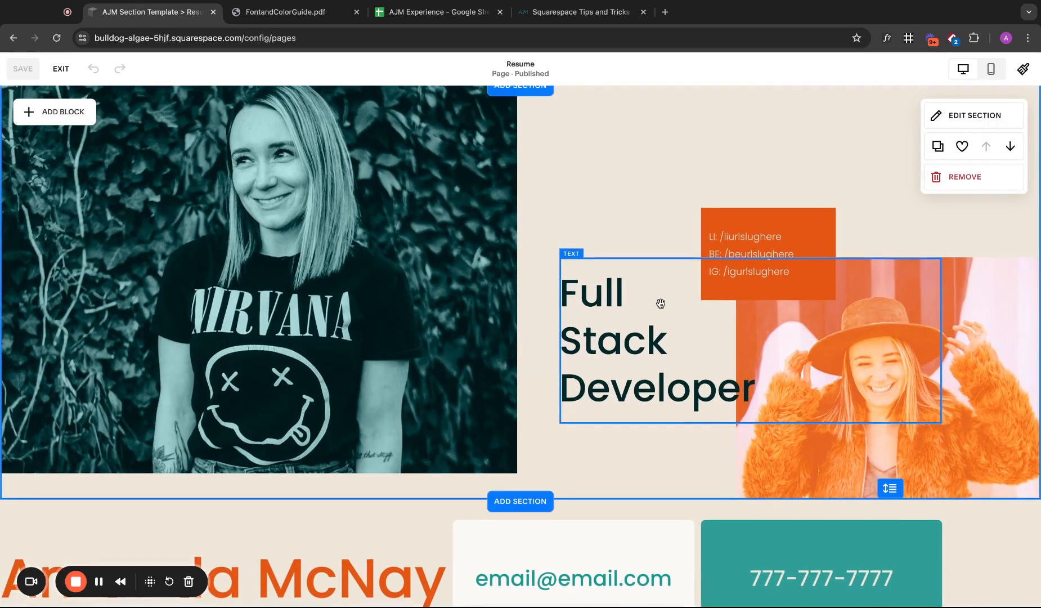
- Narrow the name heading's text block from its right edge so the scaled text shrinks and leaves a gap before the email box
{"action": "scroll", "coordinate": [661, 304], "scroll_direction": "down", "scroll_amount": 5}
{"action": "scroll", "coordinate": [420, 363], "scroll_direction": "up", "scroll_amount": 3}
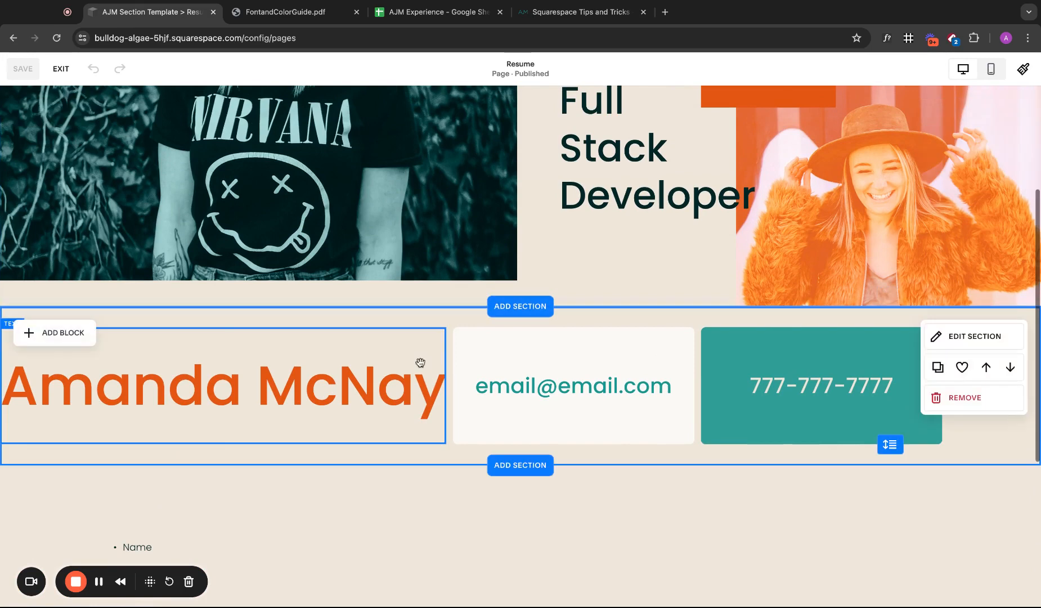
{"action": "left_click", "coordinate": [420, 363]}
{"action": "left_click_drag", "start_coordinate": [446, 386], "coordinate": [410, 385]}
{"action": "left_click", "coordinate": [427, 382]}
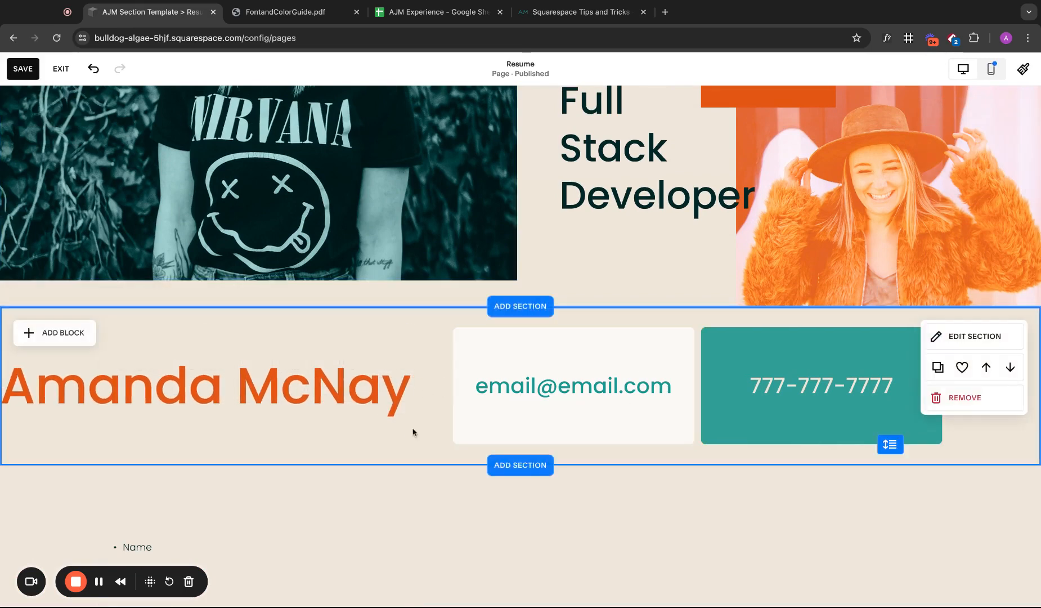
- Set the name and contact section's height to 36 and save the page
{"action": "scroll", "coordinate": [398, 493], "scroll_direction": "up", "scroll_amount": 1}
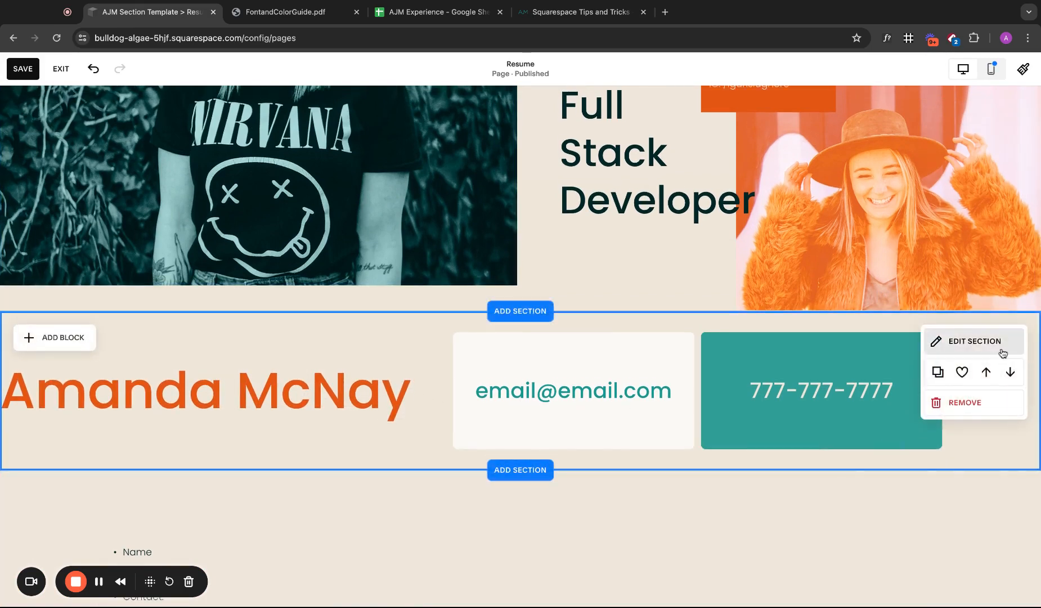
{"action": "left_click", "coordinate": [991, 345]}
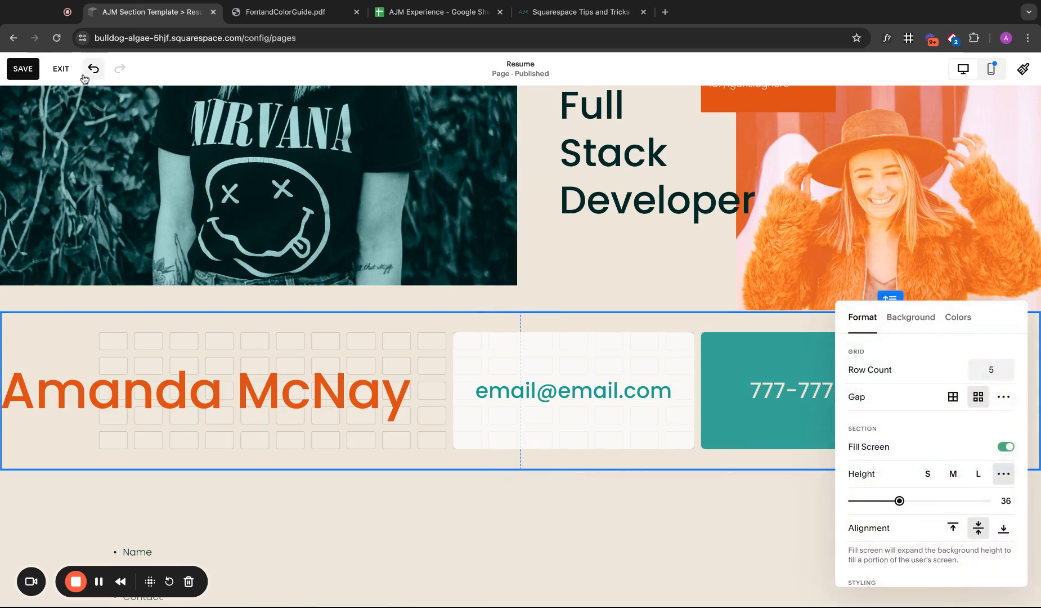
{"action": "left_click", "coordinate": [23, 69]}
{"action": "left_click", "coordinate": [464, 341]}
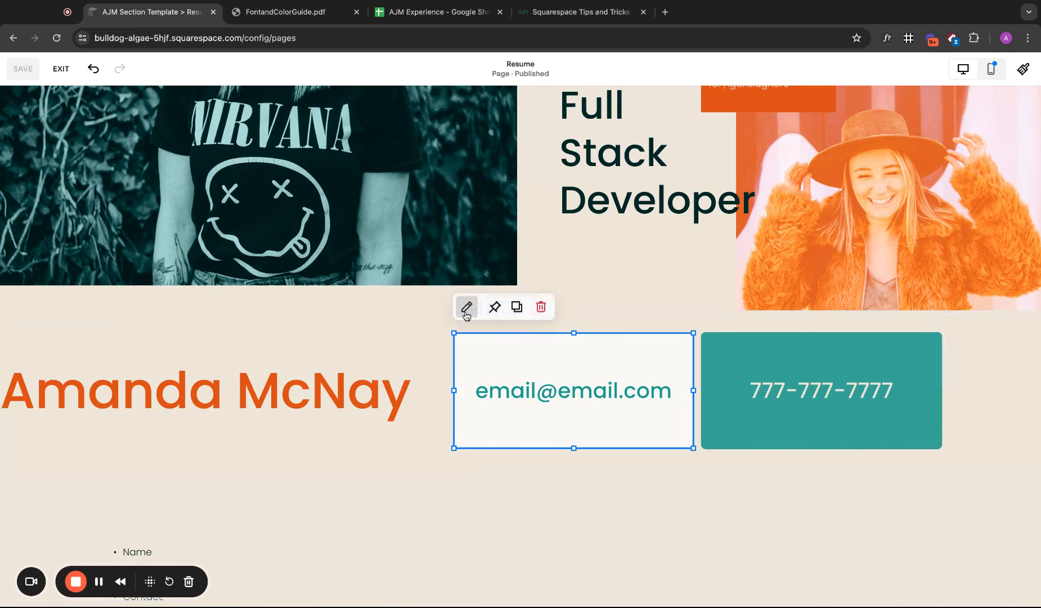
{"action": "left_click", "coordinate": [467, 311]}
{"action": "left_click", "coordinate": [600, 277]}
{"action": "scroll", "coordinate": [722, 307], "scroll_direction": "up", "scroll_amount": 2}
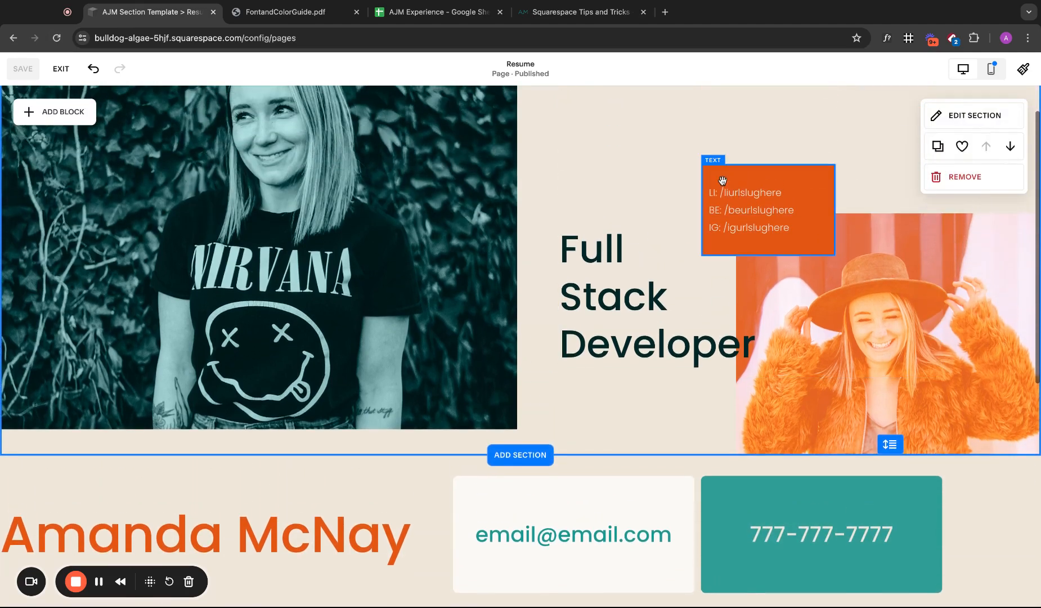
{"action": "scroll", "coordinate": [723, 180], "scroll_direction": "down", "scroll_amount": 2}
{"action": "scroll", "coordinate": [721, 180], "scroll_direction": "down", "scroll_amount": 1}
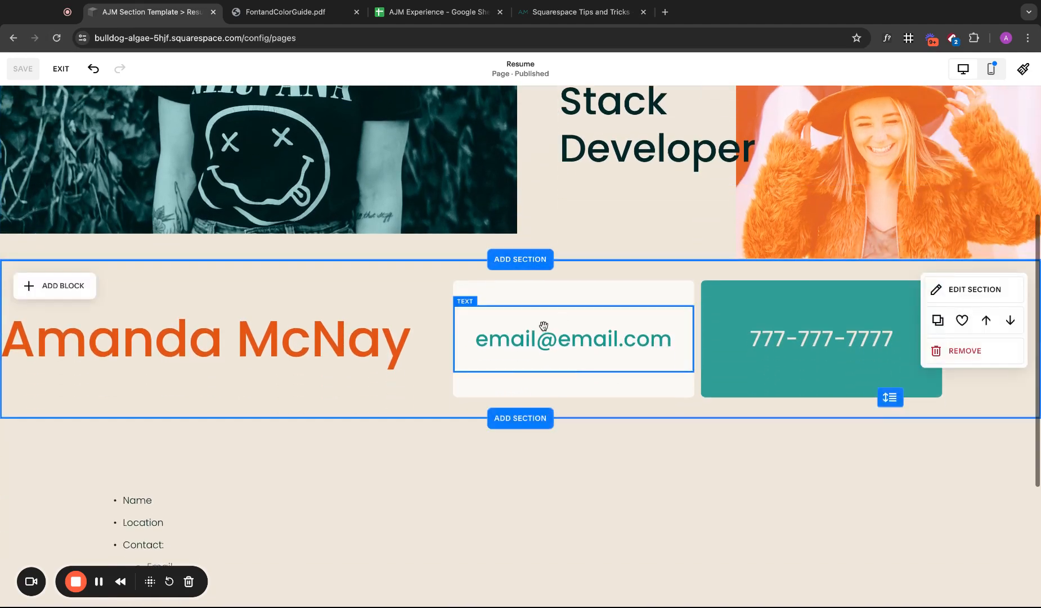
- Set the corner radius to 0 on the background shapes behind the email and the phone number
{"action": "left_click", "coordinate": [543, 327]}
{"action": "left_click", "coordinate": [426, 290]}
{"action": "left_click", "coordinate": [465, 293]}
{"action": "left_click", "coordinate": [466, 255]}
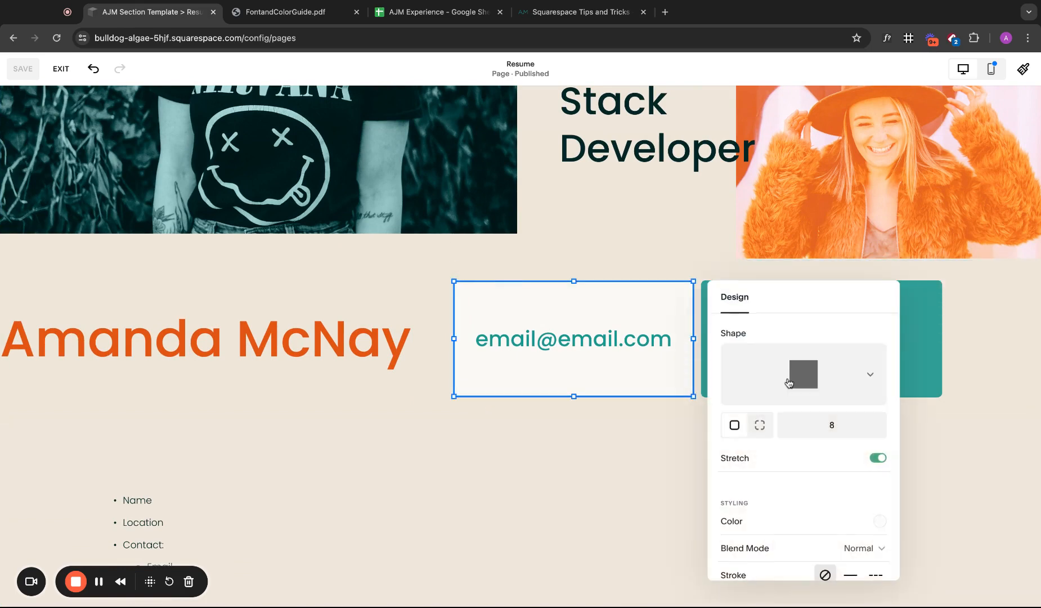
{"action": "type", "text": "0"}
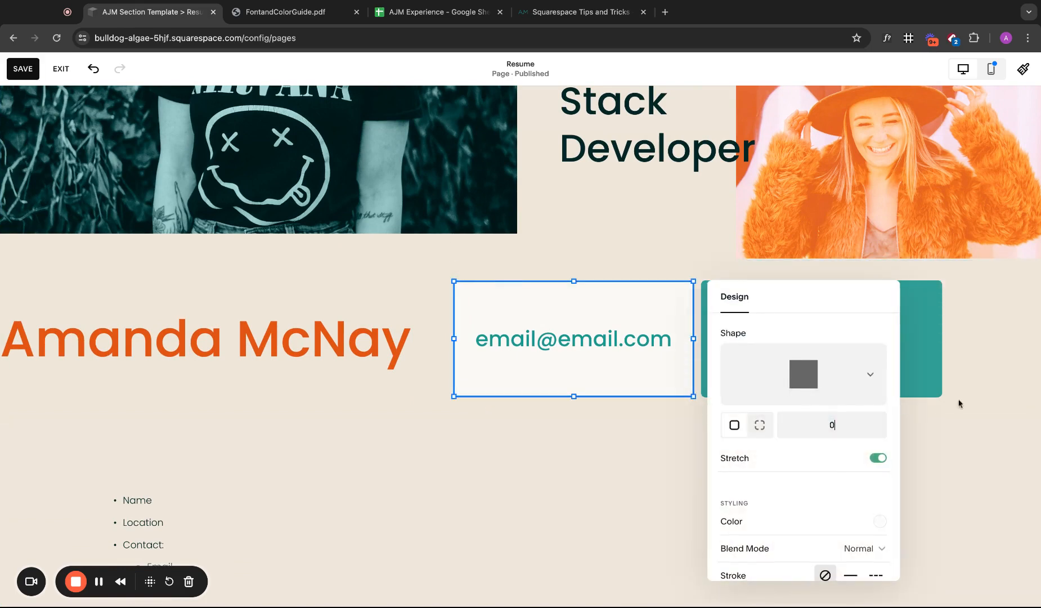
{"action": "left_click", "coordinate": [960, 405]}
{"action": "left_click", "coordinate": [923, 386]}
{"action": "left_click", "coordinate": [719, 261]}
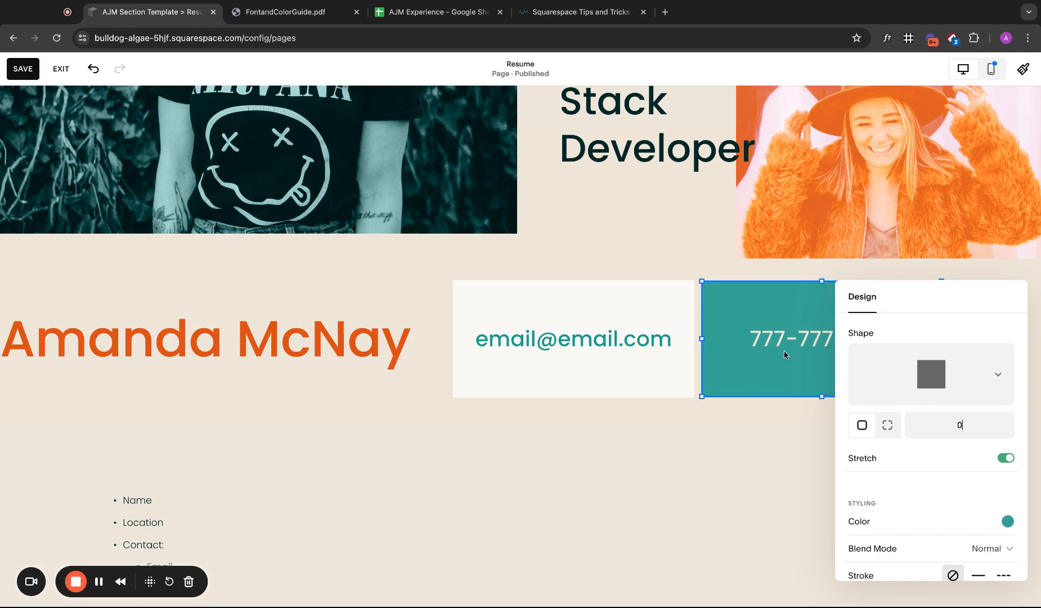
- Save the page, exit the editor and reopen the Resume page for editing
{"action": "left_click", "coordinate": [23, 69]}
{"action": "left_click", "coordinate": [61, 69]}
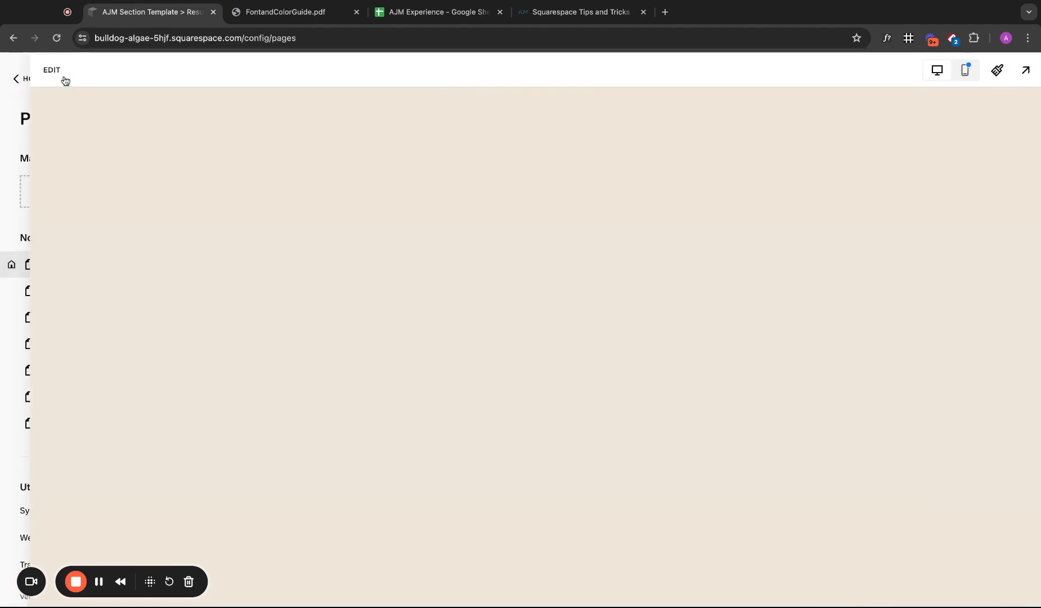
{"action": "left_click", "coordinate": [227, 78]}
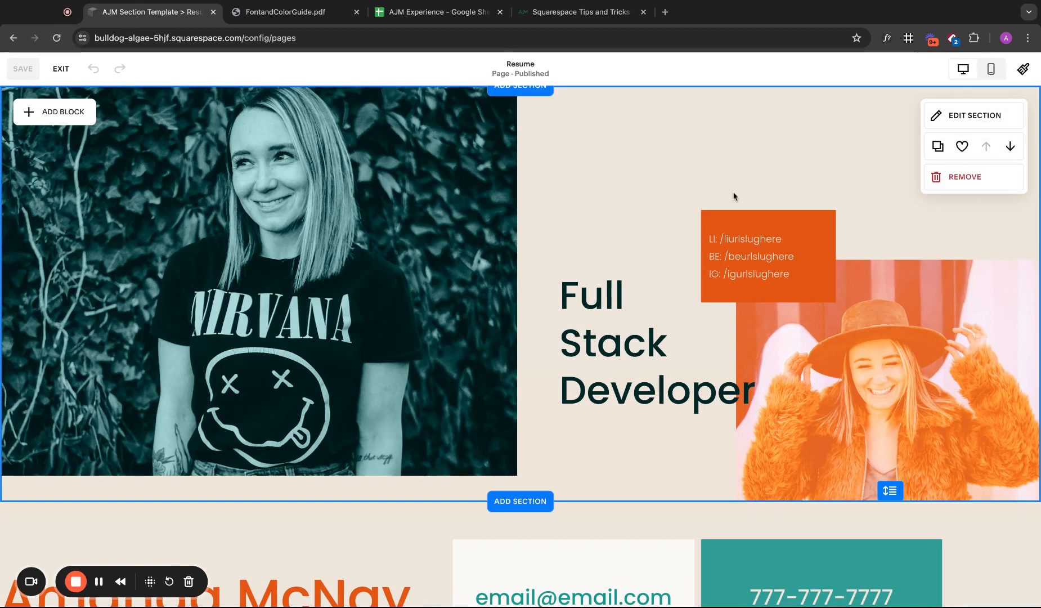
- Lower the opacity of the orange background on the social links text block slightly so the photo shows through
{"action": "left_click", "coordinate": [726, 216]}
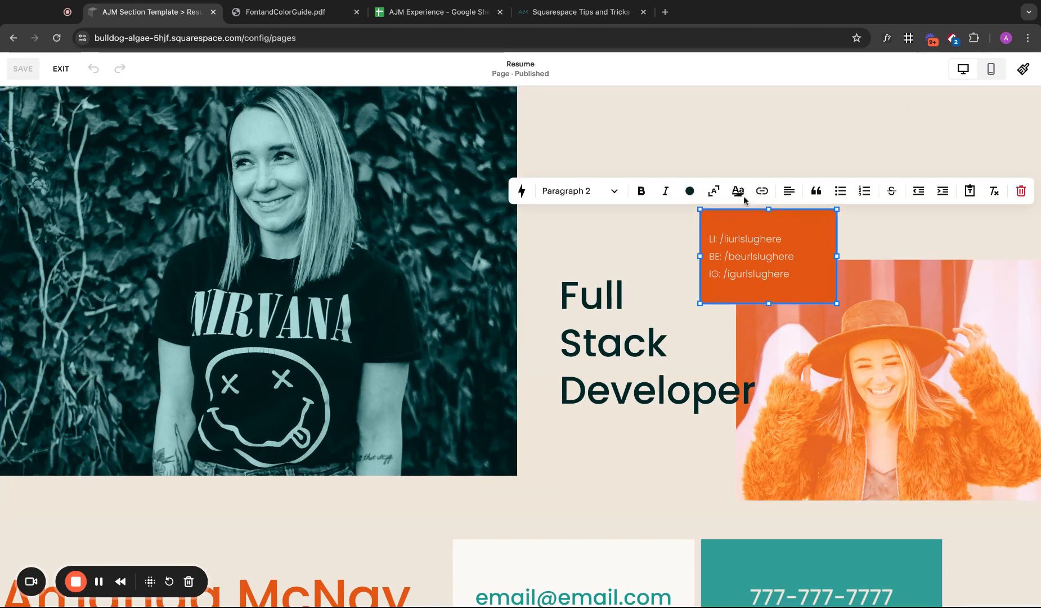
{"action": "left_click", "coordinate": [666, 237]}
{"action": "left_click", "coordinate": [709, 225]}
{"action": "left_click", "coordinate": [743, 186]}
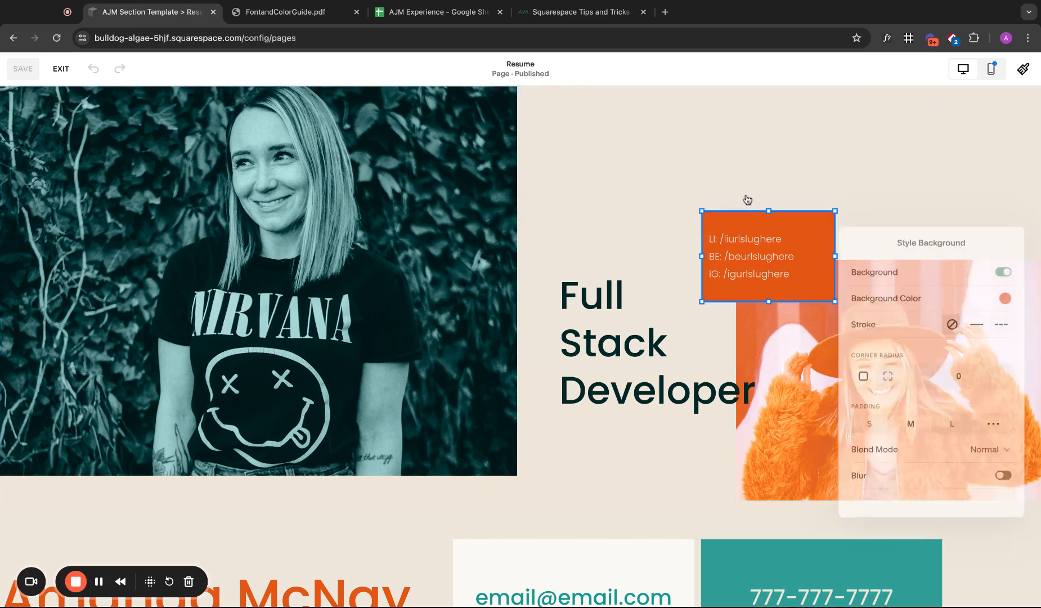
{"action": "left_click", "coordinate": [1008, 299]}
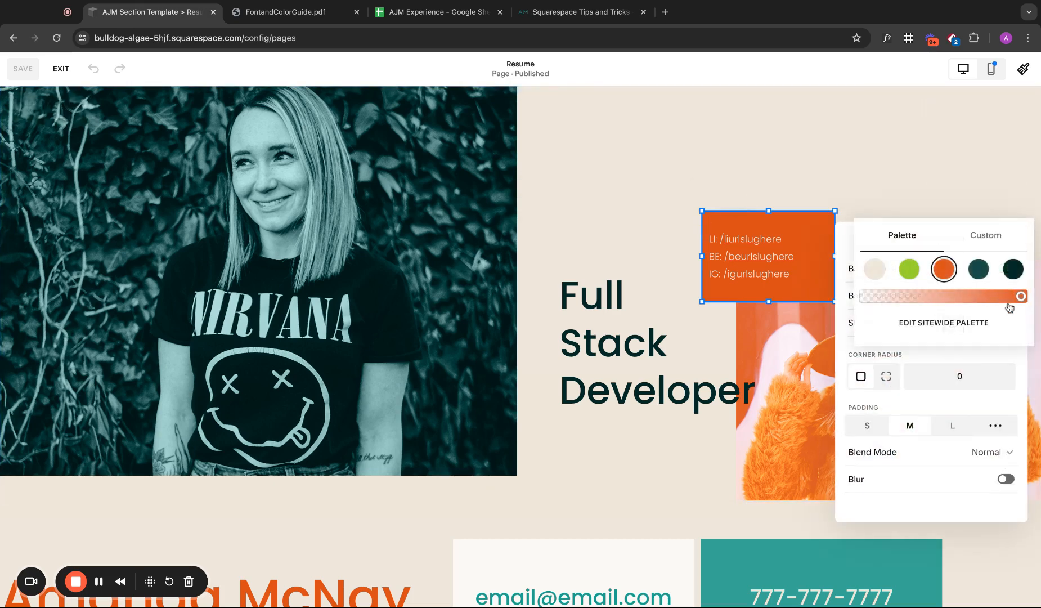
{"action": "left_click_drag", "start_coordinate": [1019, 297], "coordinate": [996, 297]}
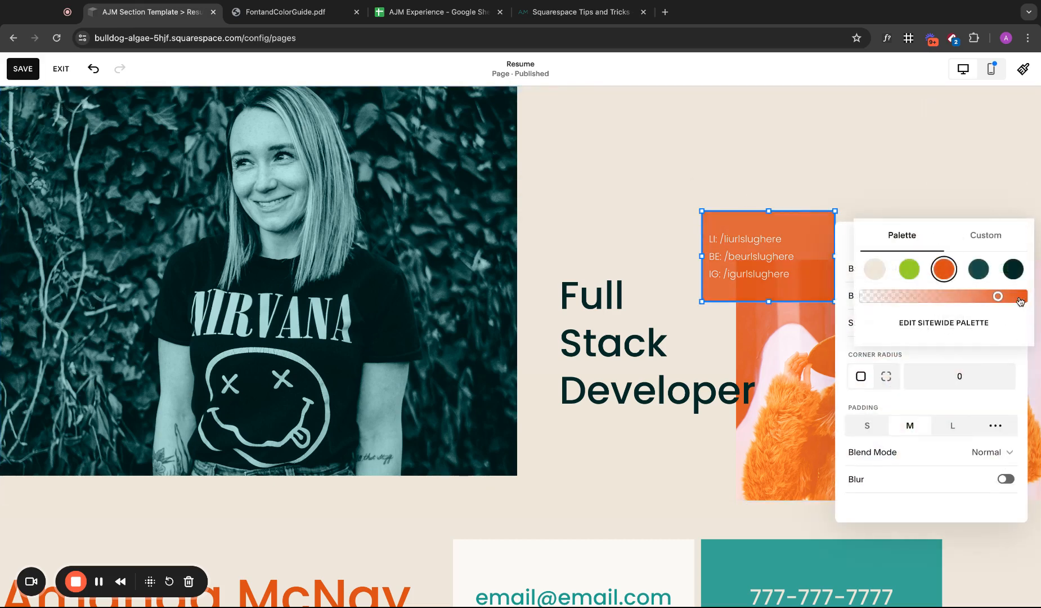
{"action": "left_click", "coordinate": [880, 158]}
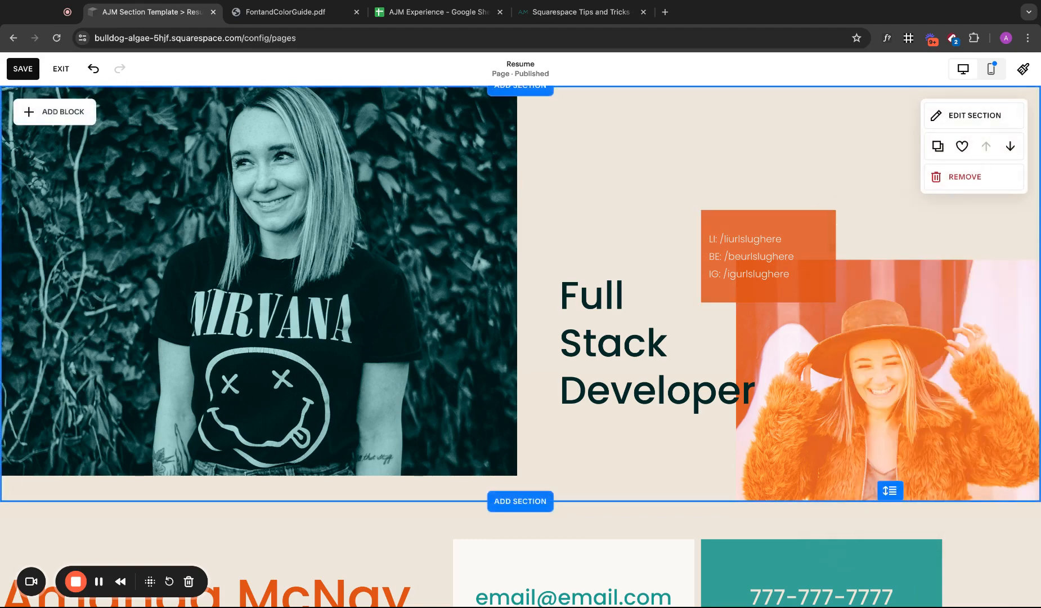
- Recolour the shape behind the phone number with the dark teal palette colour
{"action": "scroll", "coordinate": [521, 338], "scroll_direction": "down", "scroll_amount": 4}
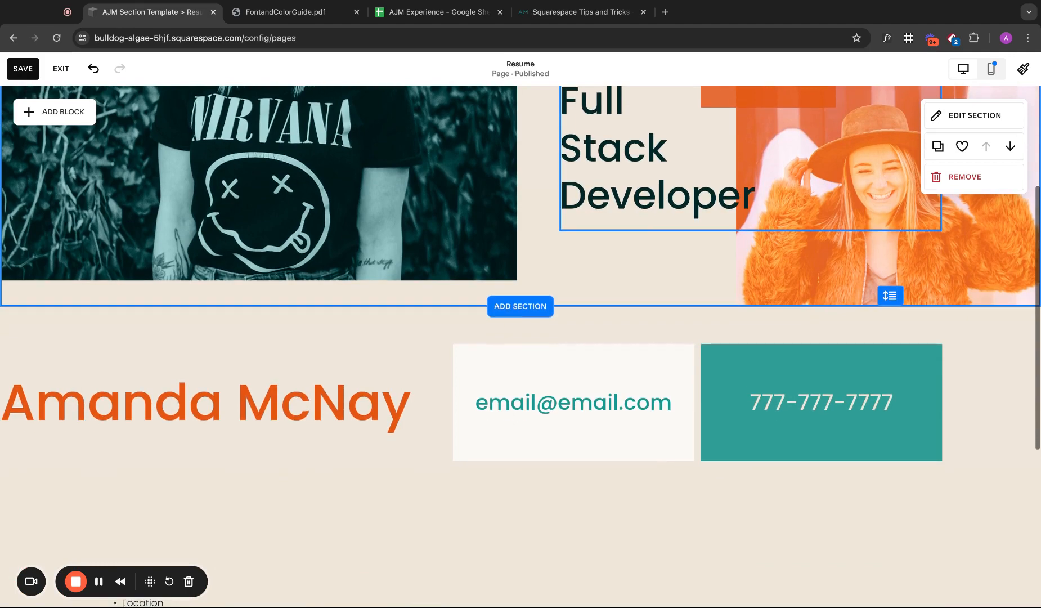
{"action": "scroll", "coordinate": [880, 157], "scroll_direction": "up", "scroll_amount": 4}
{"action": "scroll", "coordinate": [881, 158], "scroll_direction": "down", "scroll_amount": 3}
{"action": "scroll", "coordinate": [880, 158], "scroll_direction": "up", "scroll_amount": 3}
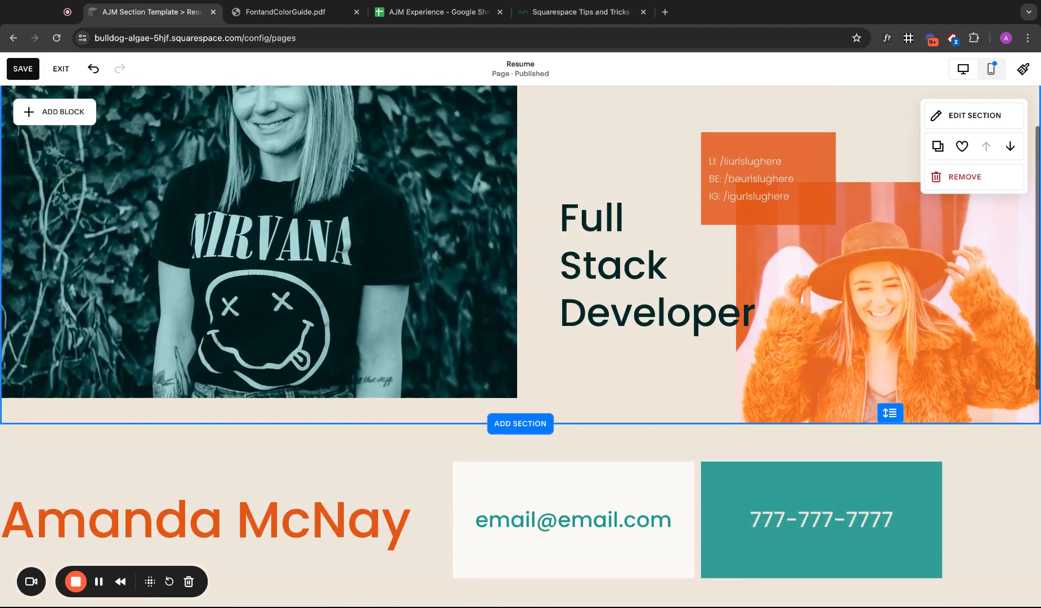
{"action": "scroll", "coordinate": [881, 158], "scroll_direction": "down", "scroll_amount": 2}
{"action": "scroll", "coordinate": [750, 313], "scroll_direction": "down", "scroll_amount": 3}
{"action": "left_click", "coordinate": [749, 314]}
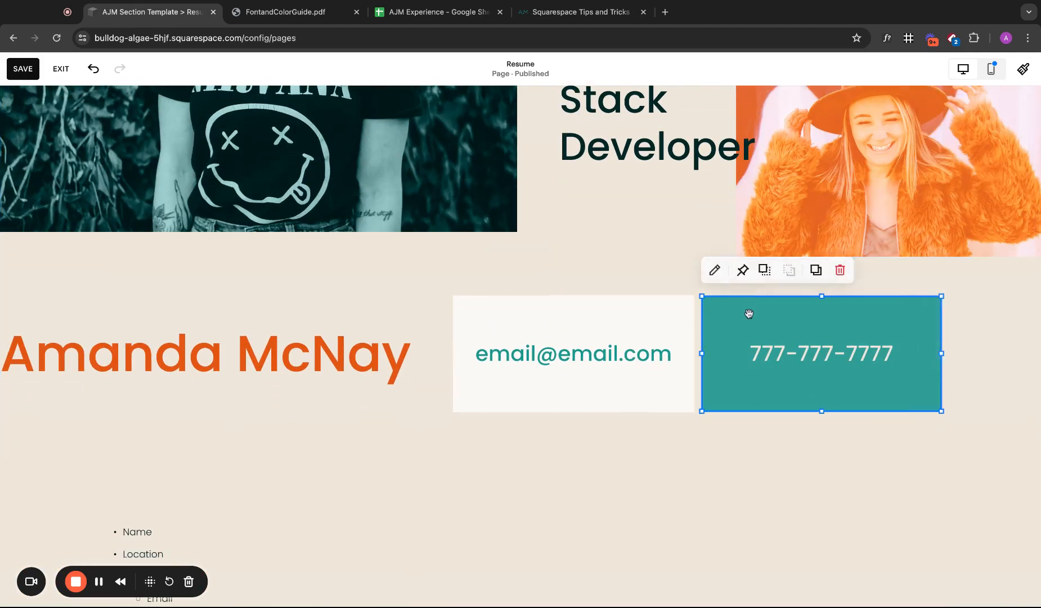
{"action": "left_click", "coordinate": [714, 271]}
{"action": "left_click", "coordinate": [1008, 533]}
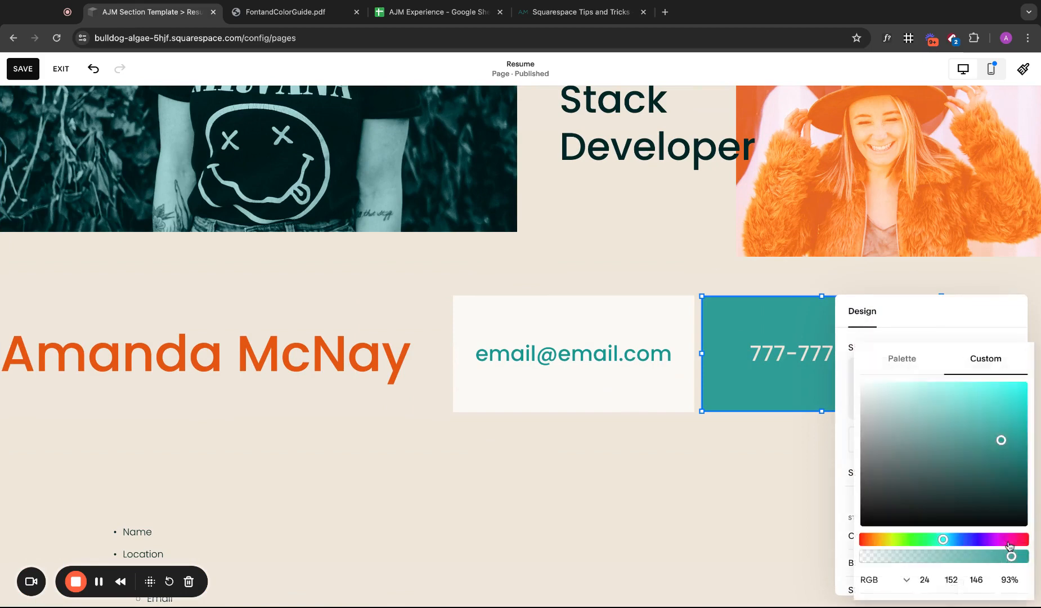
{"action": "left_click", "coordinate": [914, 369]}
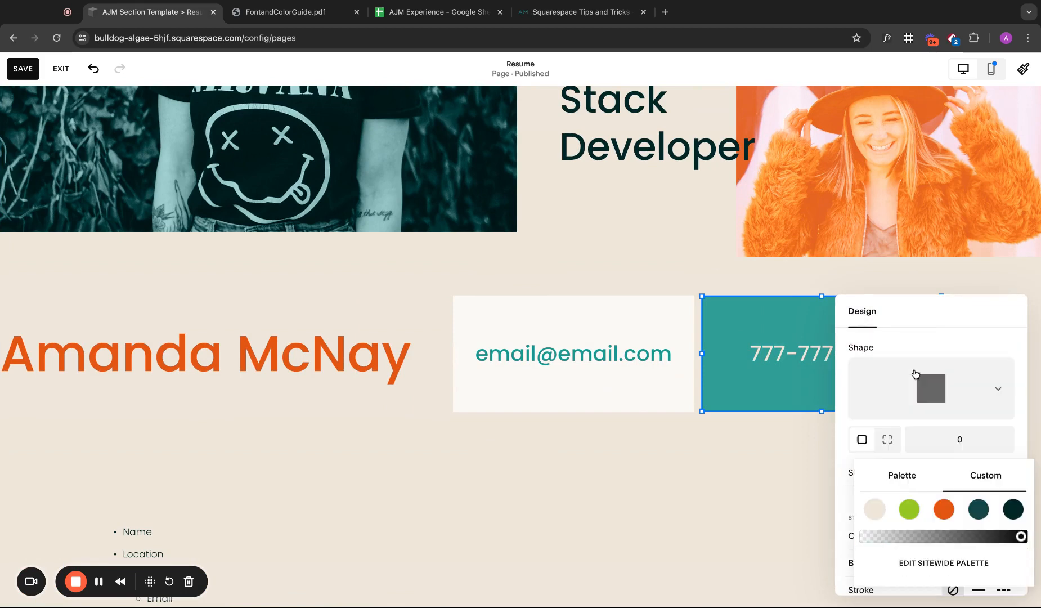
{"action": "left_click", "coordinate": [980, 510]}
{"action": "left_click", "coordinate": [667, 418]}
- Recolour the email text with the dark teal palette colour
{"action": "double_click", "coordinate": [562, 353]}
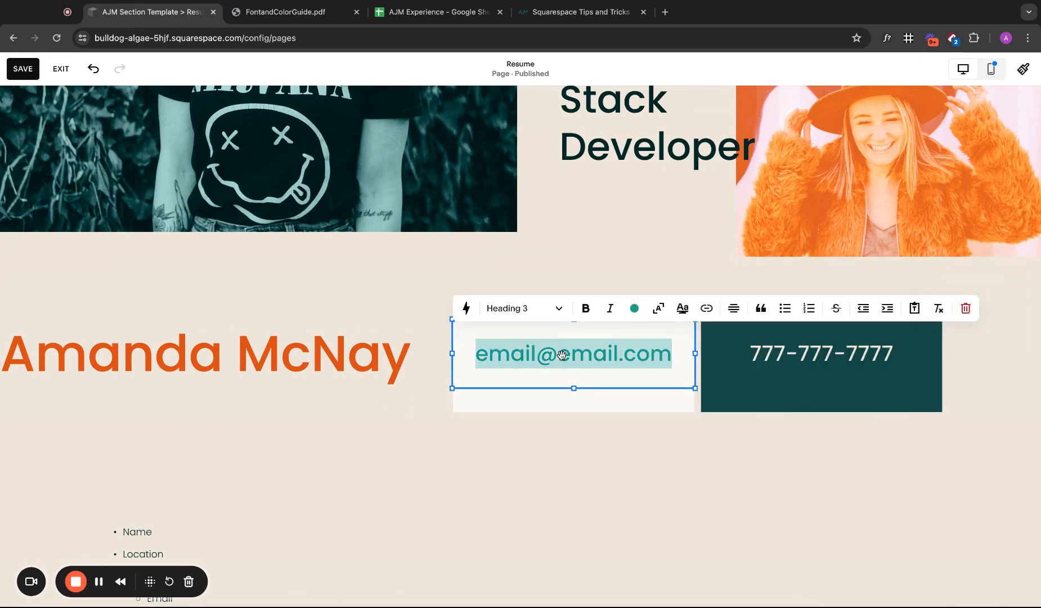
{"action": "left_click", "coordinate": [636, 310]}
{"action": "left_click", "coordinate": [597, 341]}
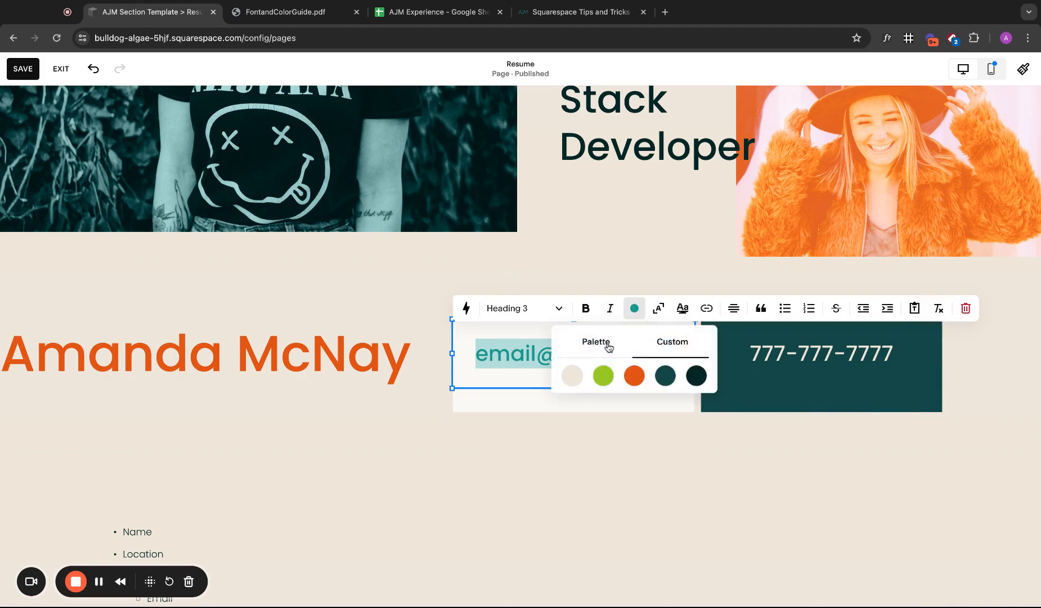
{"action": "left_click", "coordinate": [666, 375]}
{"action": "left_click", "coordinate": [610, 458]}
- Review the recoloured hero and contact sections and save the page changes
{"action": "scroll", "coordinate": [609, 459], "scroll_direction": "up", "scroll_amount": 5}
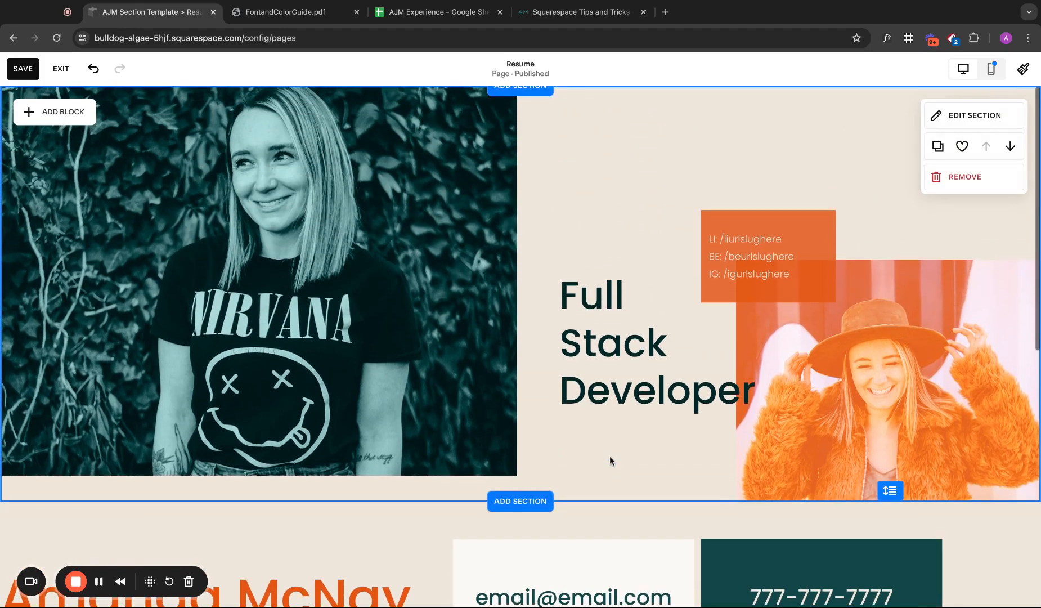
{"action": "scroll", "coordinate": [609, 456], "scroll_direction": "down", "scroll_amount": 3}
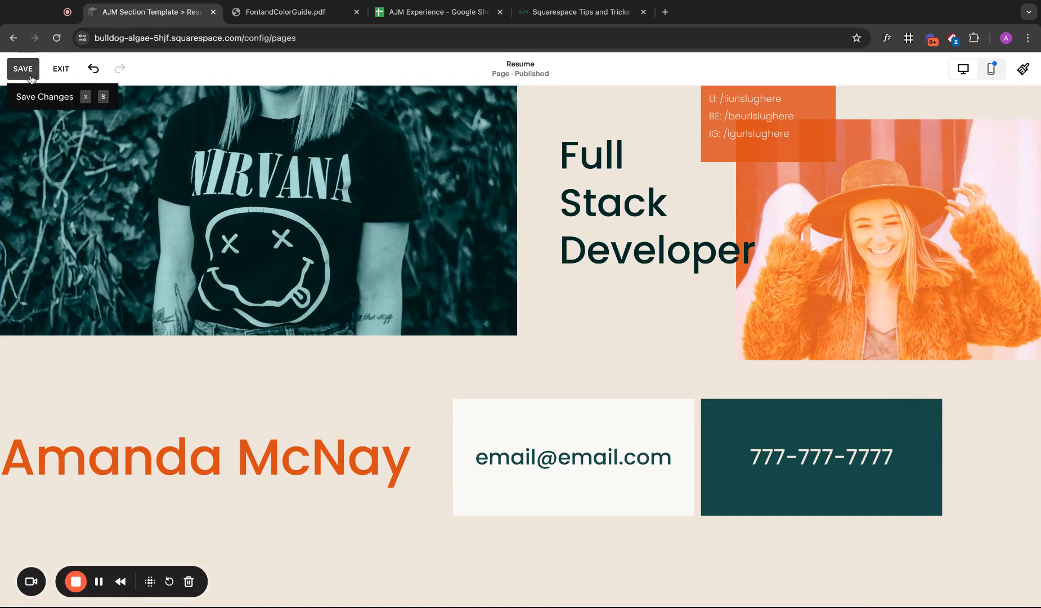
{"action": "left_click", "coordinate": [23, 69]}
- Exit the editor and open the full-screen preview of the Resume page
{"action": "scroll", "coordinate": [231, 290], "scroll_direction": "up", "scroll_amount": 3}
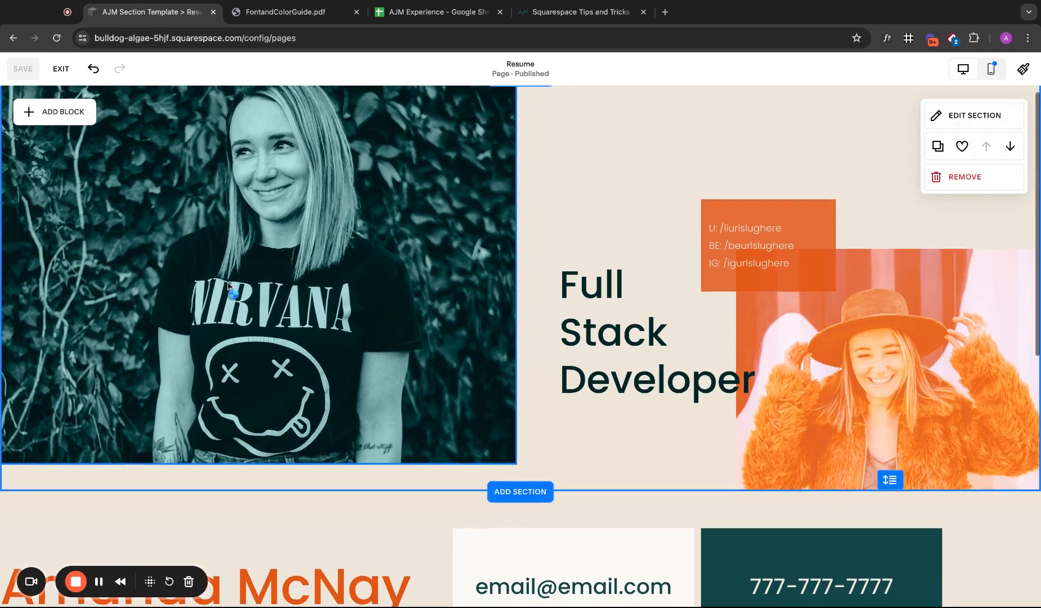
{"action": "scroll", "coordinate": [231, 290], "scroll_direction": "down", "scroll_amount": 3}
{"action": "scroll", "coordinate": [373, 291], "scroll_direction": "up", "scroll_amount": 3}
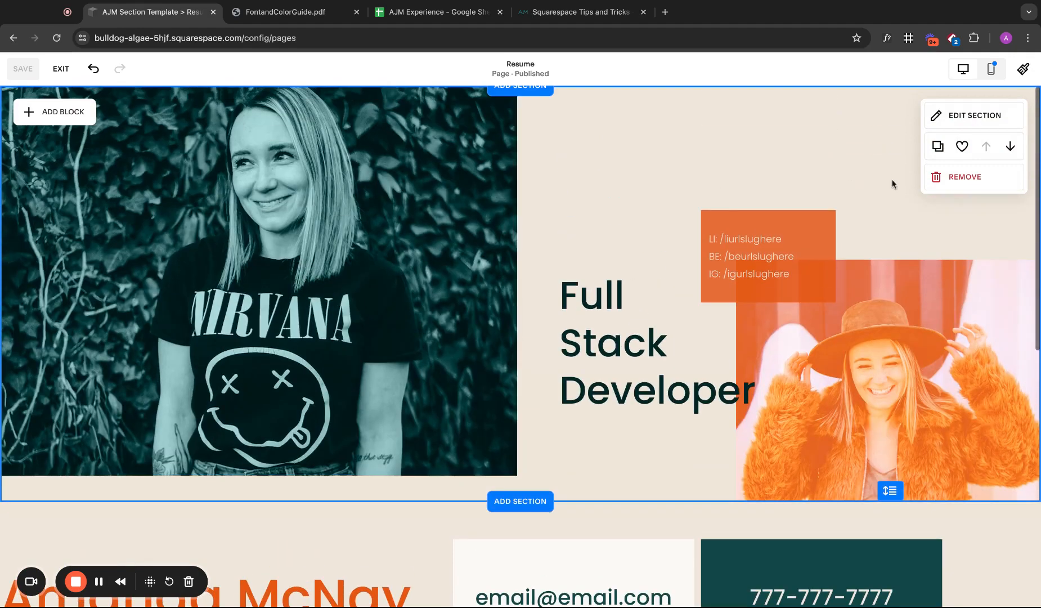
{"action": "left_click", "coordinate": [61, 69]}
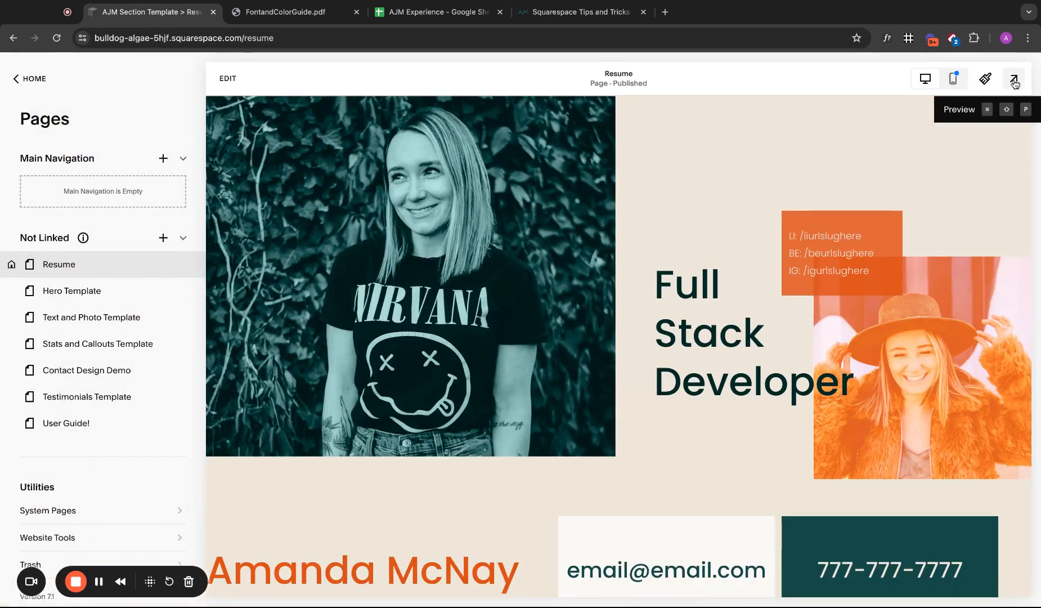
{"action": "left_click", "coordinate": [1014, 80]}
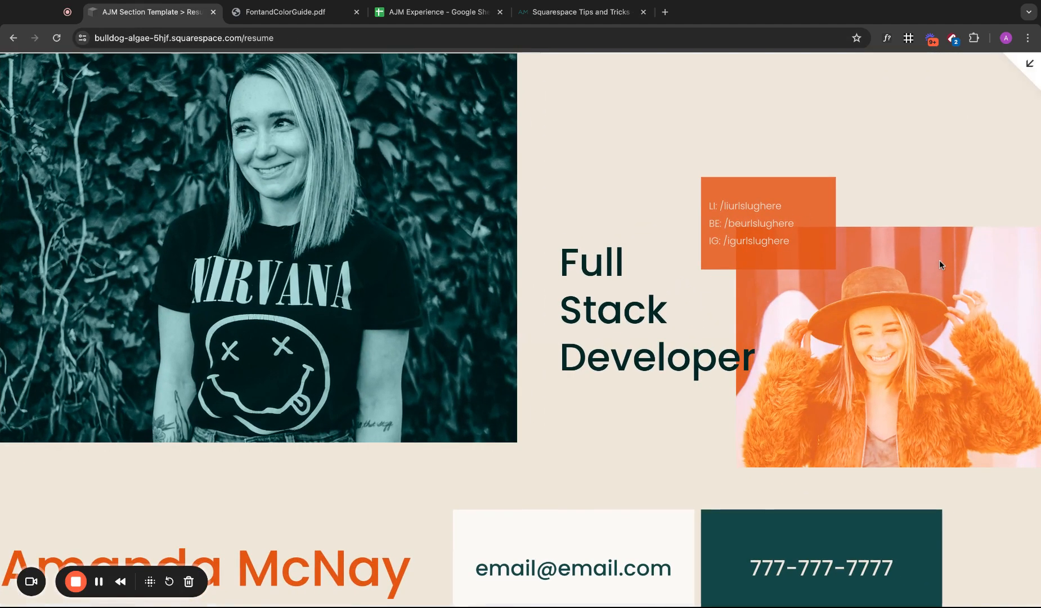
- Review the hero and contact sections in the full-screen preview and close the preview
{"action": "scroll", "coordinate": [939, 260], "scroll_direction": "down", "scroll_amount": 5}
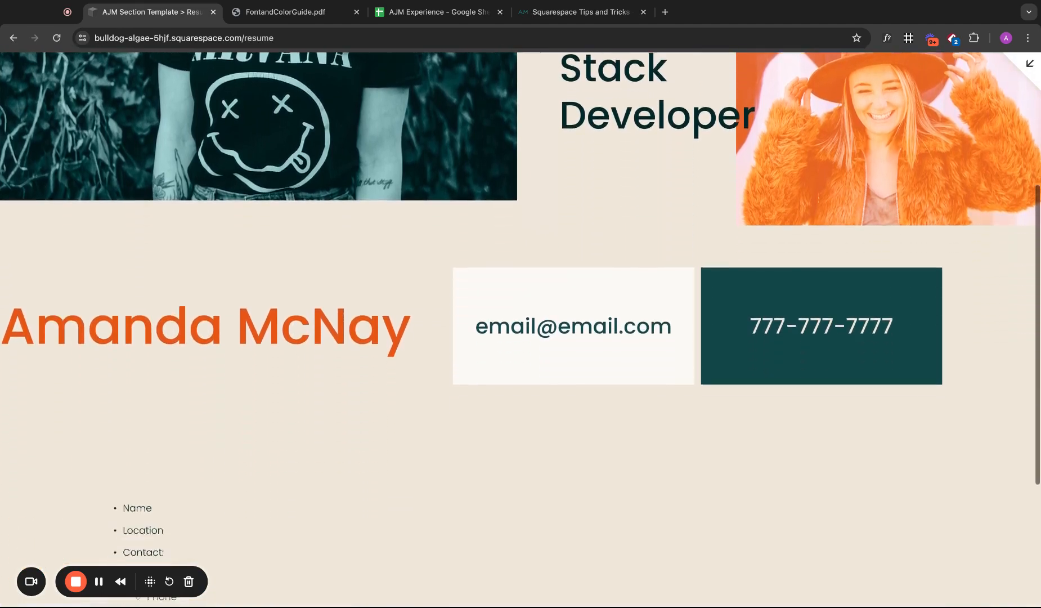
{"action": "scroll", "coordinate": [521, 327], "scroll_direction": "up", "scroll_amount": 5}
{"action": "left_click", "coordinate": [1030, 63]}
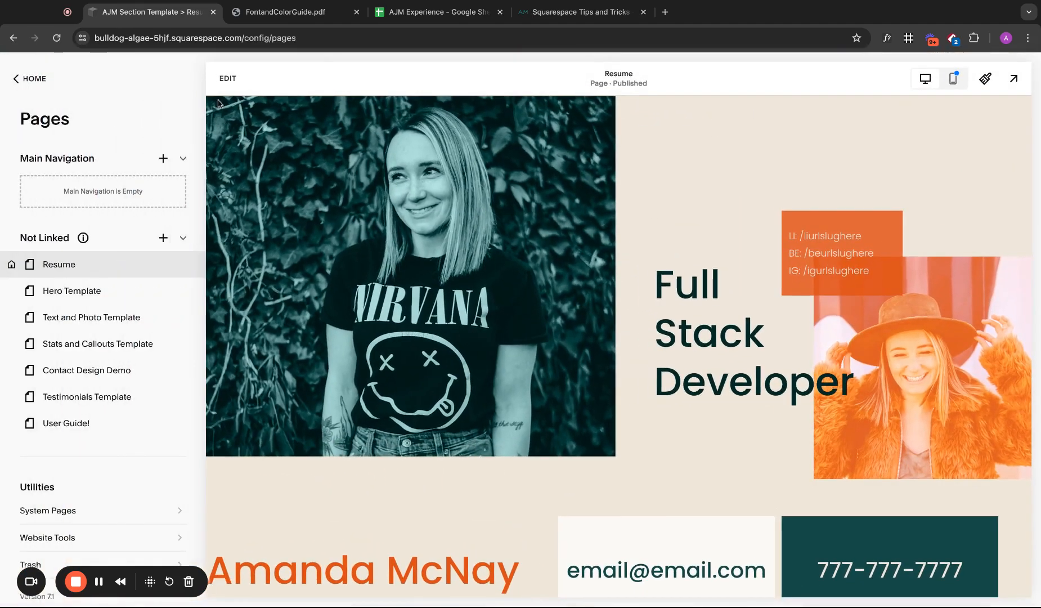
- Reopen the page for editing, move the dark teal phone box to the page's outer edge and widen the email box to fill the gap
{"action": "left_click", "coordinate": [227, 78]}
{"action": "scroll", "coordinate": [615, 237], "scroll_direction": "down", "scroll_amount": 5}
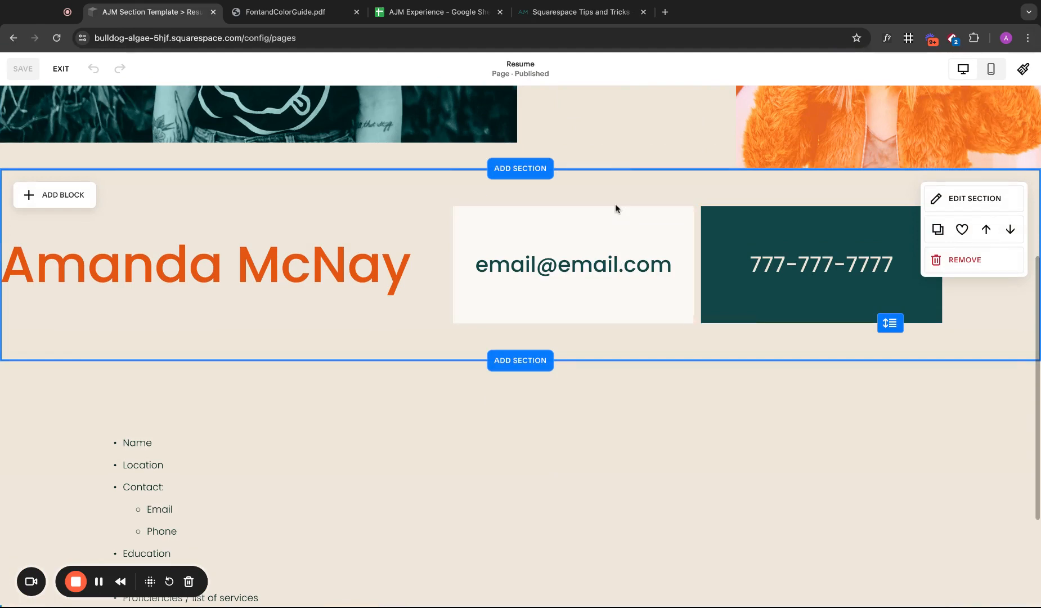
{"action": "left_click_drag", "start_coordinate": [616, 205], "coordinate": [943, 263]}
{"action": "left_click", "coordinate": [786, 415]}
{"action": "left_click_drag", "start_coordinate": [639, 190], "coordinate": [653, 225]}
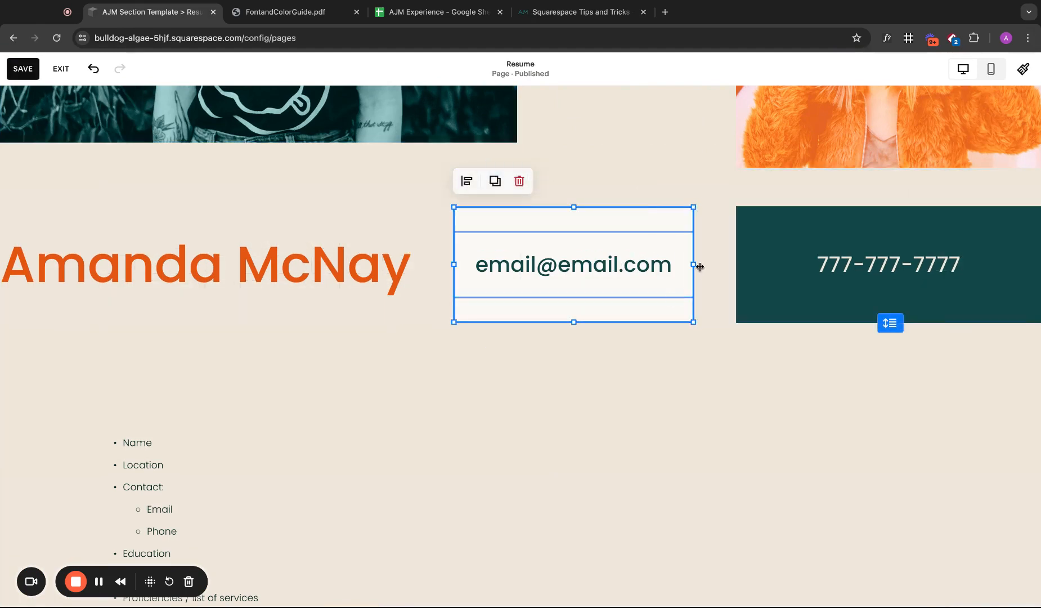
{"action": "left_click_drag", "start_coordinate": [700, 266], "coordinate": [730, 265]}
{"action": "left_click", "coordinate": [748, 361]}
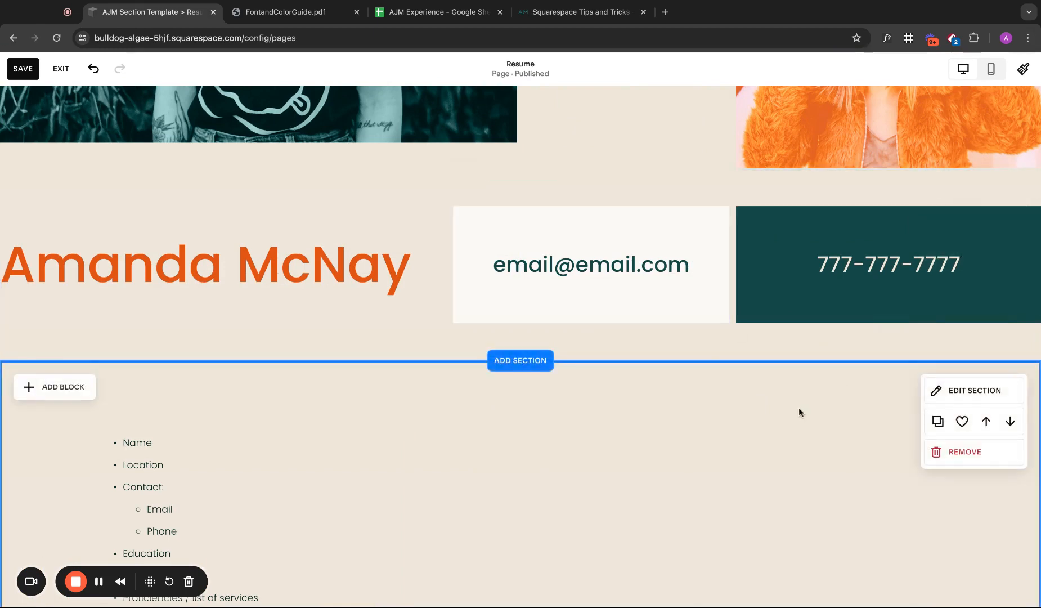
- Replace the email text in the light box with a copy of the phone number and recolour it dark teal
{"action": "triple_click", "coordinate": [850, 260]}
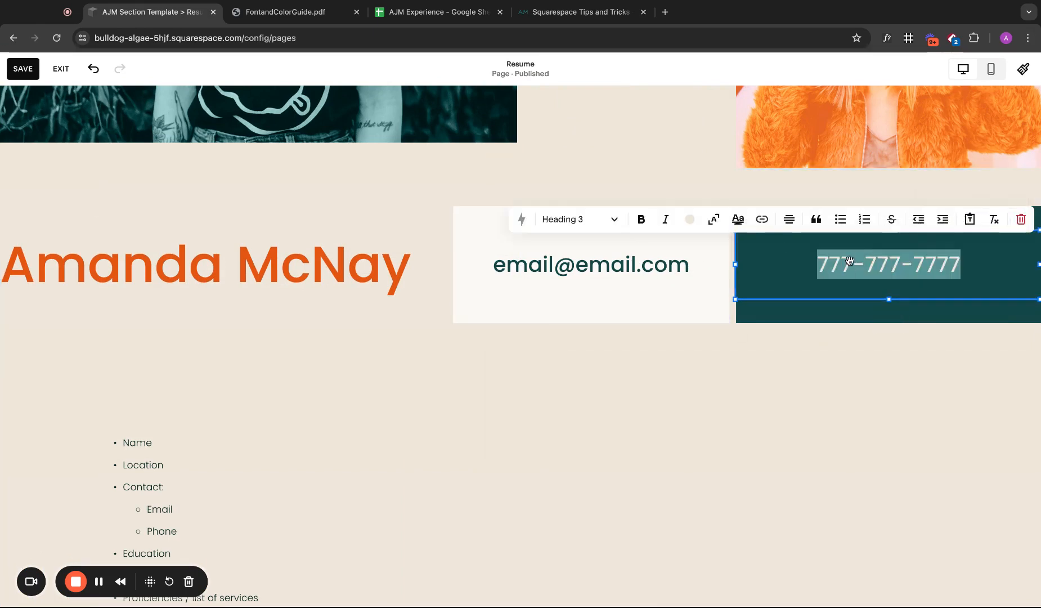
{"action": "key", "text": "super+c"}
{"action": "double_click", "coordinate": [662, 266]}
{"action": "key", "text": "super+v"}
{"action": "key", "text": "super+a"}
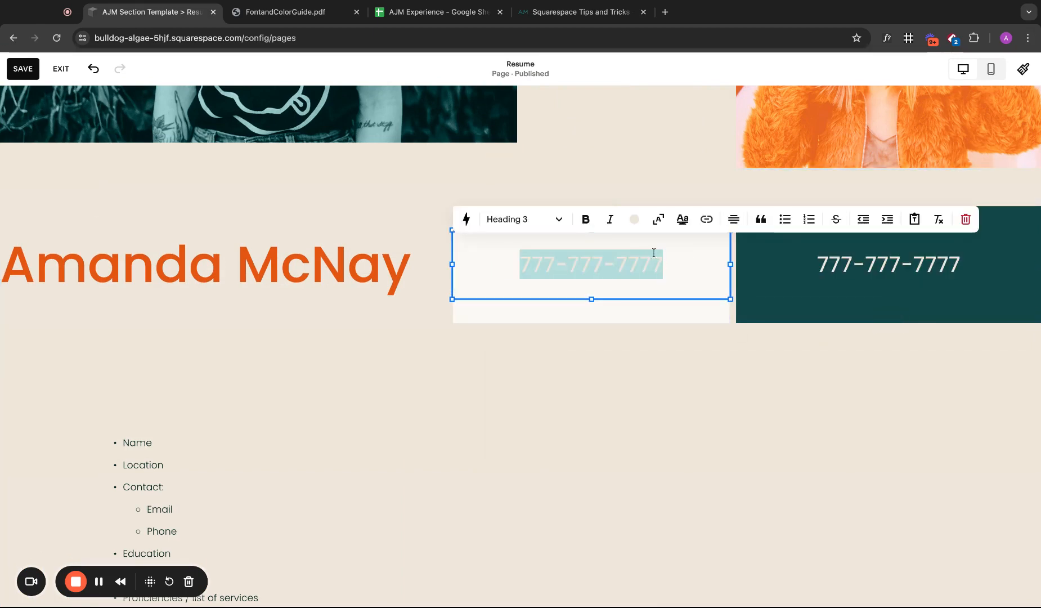
{"action": "left_click", "coordinate": [634, 219]}
{"action": "left_click", "coordinate": [666, 288]}
- Replace the phone number in the dark teal box with the placeholder email address
{"action": "triple_click", "coordinate": [873, 265]}
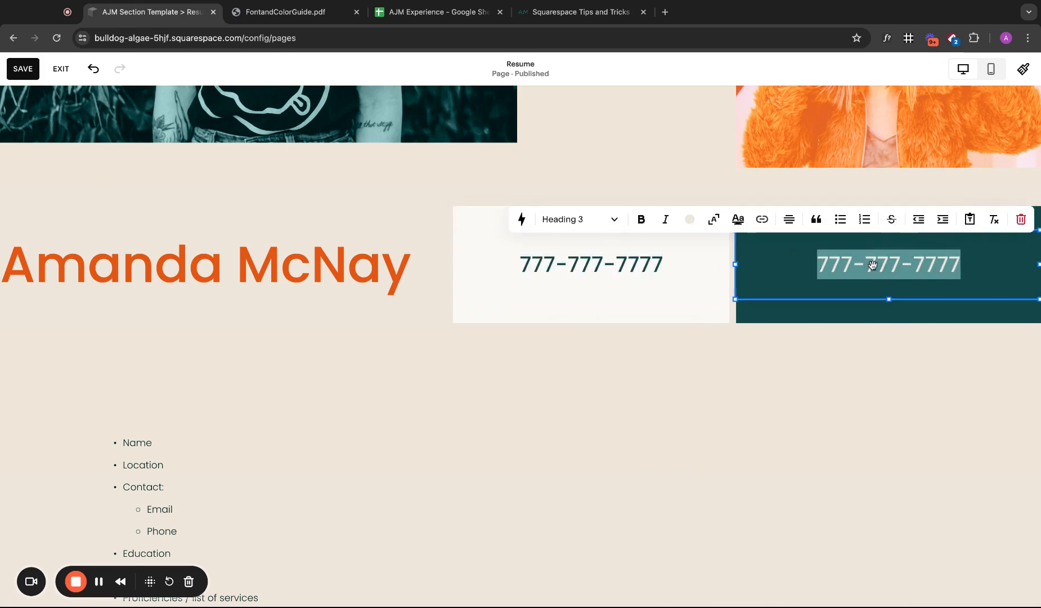
{"action": "type", "text": "email"}
{"action": "type", "text": "@email"}
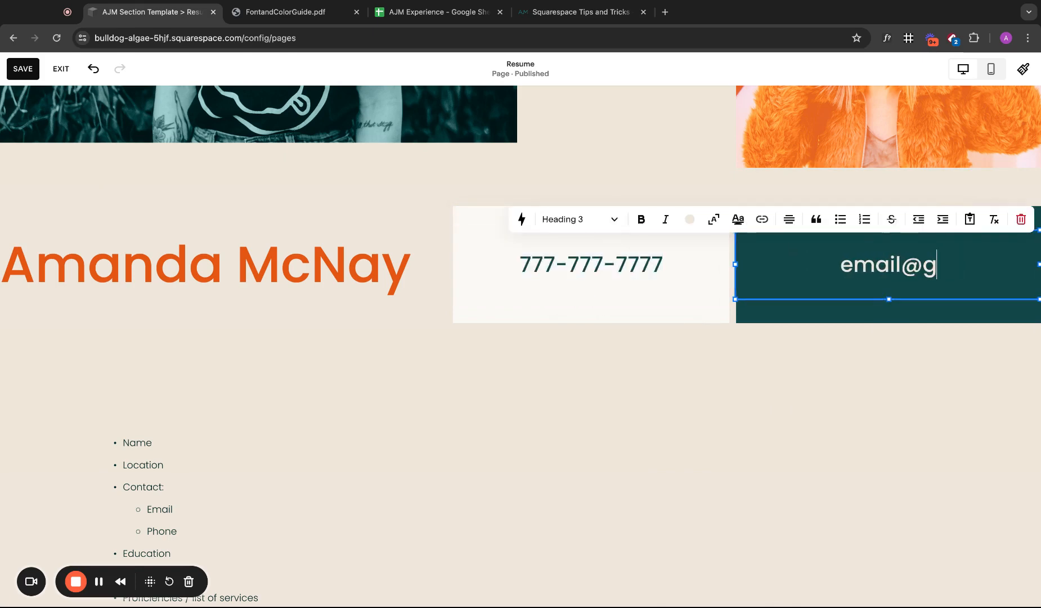
{"action": "type", "text": ".com"}
{"action": "left_click", "coordinate": [848, 338]}
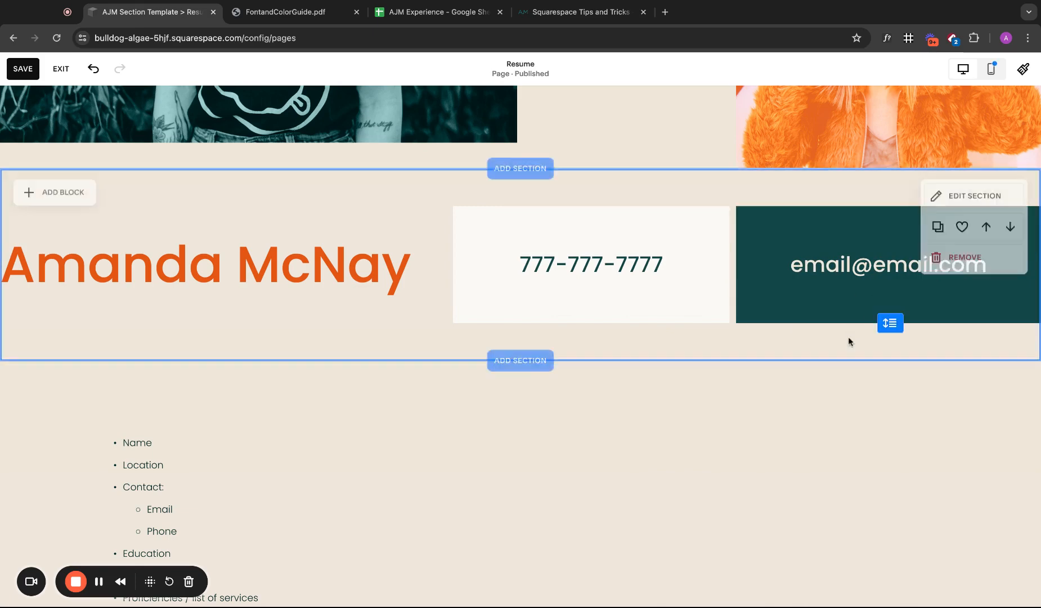
- Save the page, exit the editor and check the swapped contact boxes in the full-screen preview
{"action": "left_click", "coordinate": [23, 69]}
{"action": "left_click", "coordinate": [61, 68]}
{"action": "left_click", "coordinate": [1018, 75]}
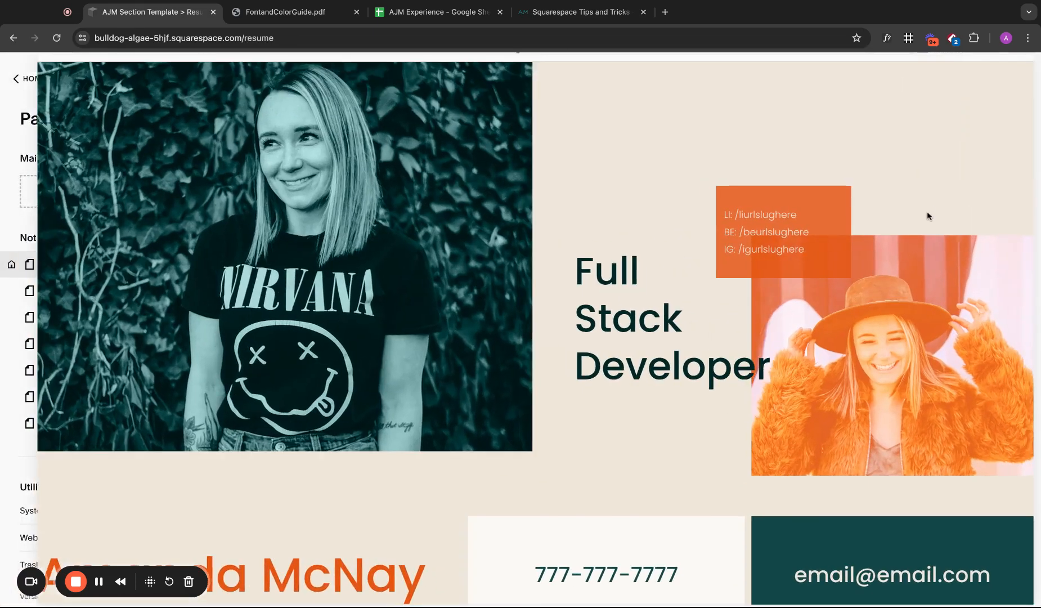
{"action": "scroll", "coordinate": [928, 214], "scroll_direction": "down", "scroll_amount": 5}
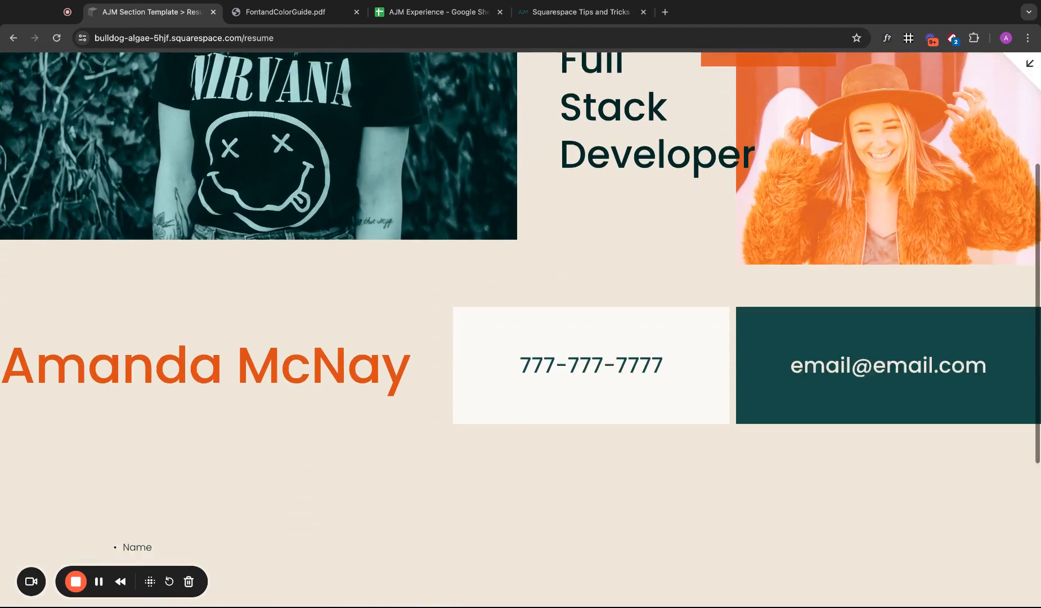
{"action": "scroll", "coordinate": [520, 329], "scroll_direction": "up", "scroll_amount": 1}
{"action": "left_click", "coordinate": [1031, 63]}
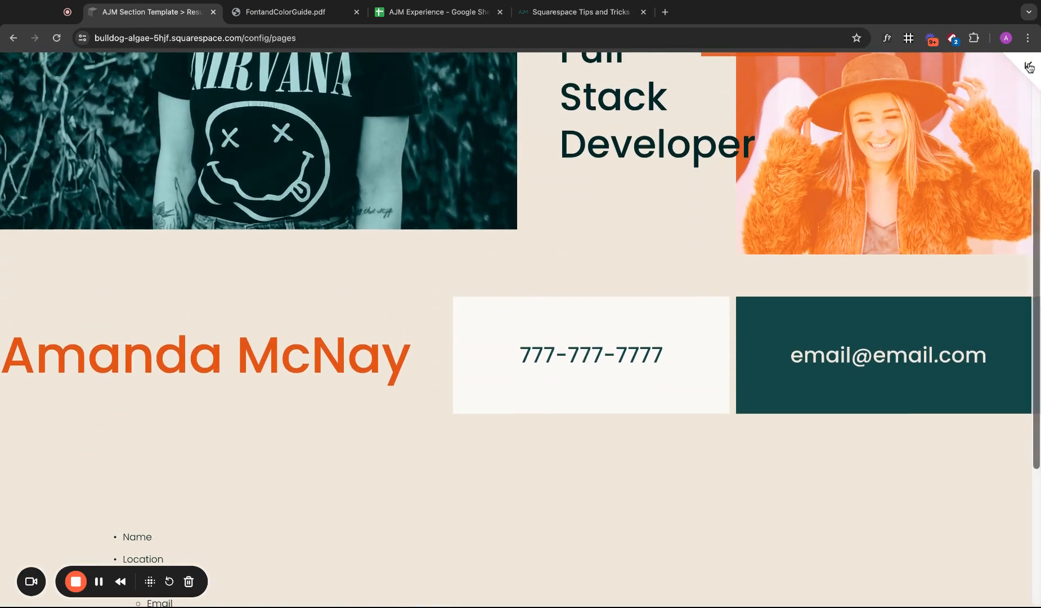
- Reopen the page for editing, shorten all blocks in the contact row together with the section's height, and save
{"action": "left_click", "coordinate": [228, 79]}
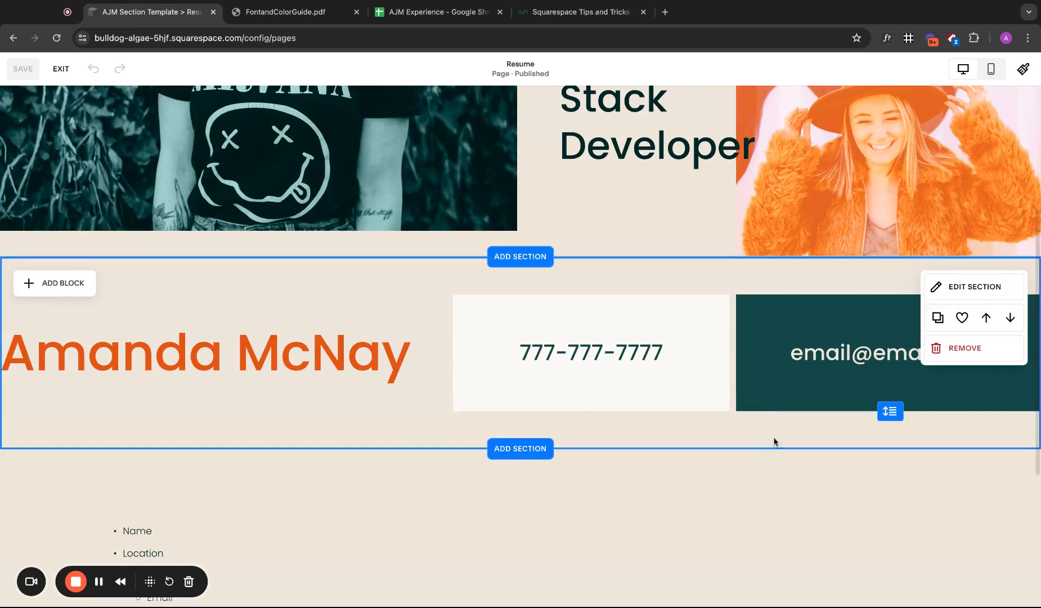
{"action": "left_click_drag", "start_coordinate": [774, 442], "coordinate": [344, 360]}
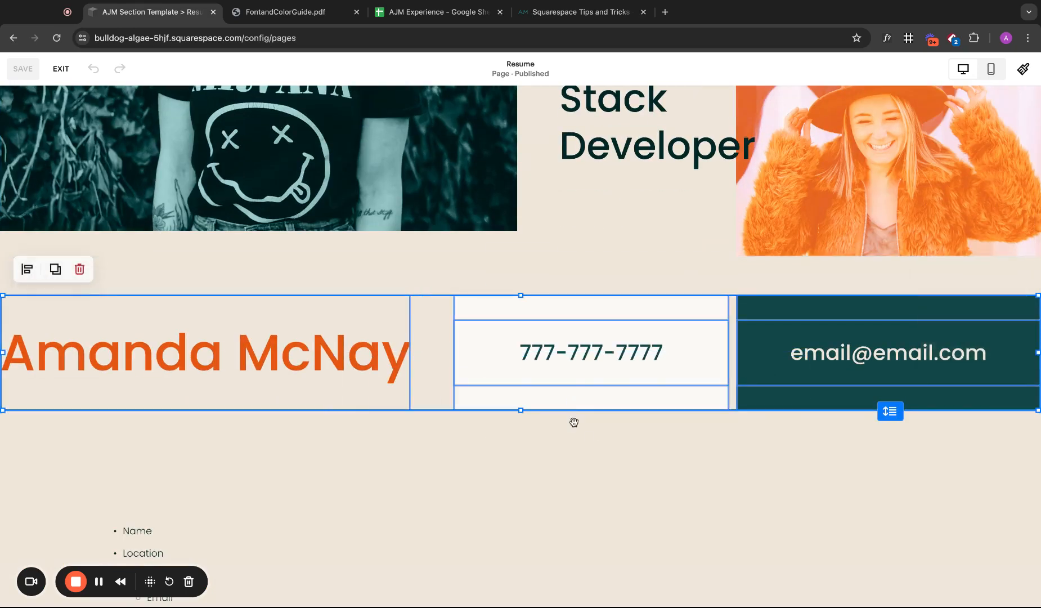
{"action": "left_click_drag", "start_coordinate": [520, 410], "coordinate": [522, 409]}
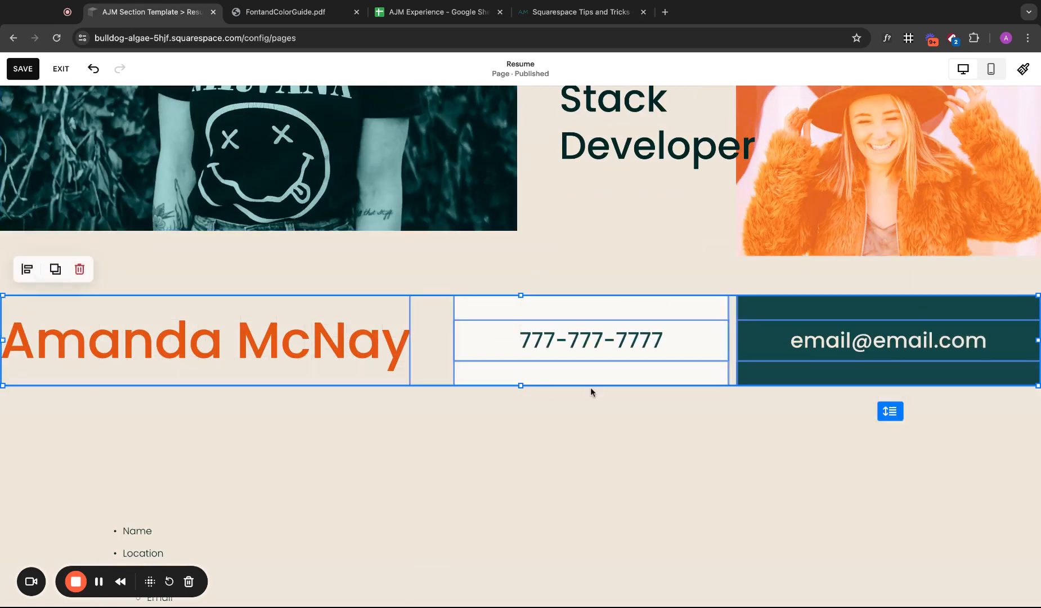
{"action": "left_click", "coordinate": [593, 394]}
{"action": "left_click_drag", "start_coordinate": [895, 412], "coordinate": [890, 393]}
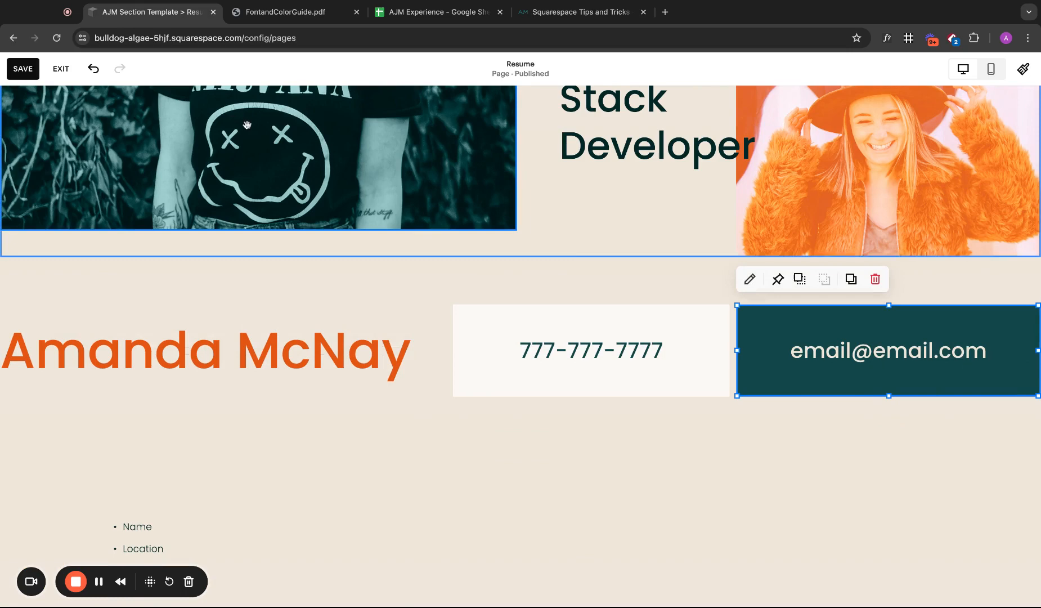
{"action": "left_click", "coordinate": [23, 73]}
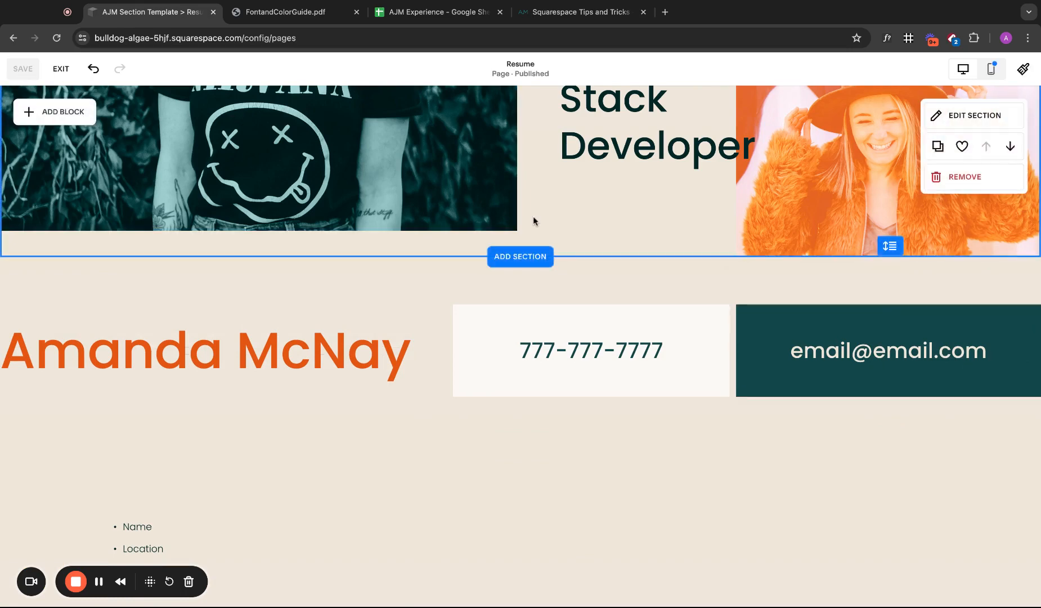
- Delete the Name item from the content list and restore the bullet on Location
{"action": "scroll", "coordinate": [541, 305], "scroll_direction": "down", "scroll_amount": 3}
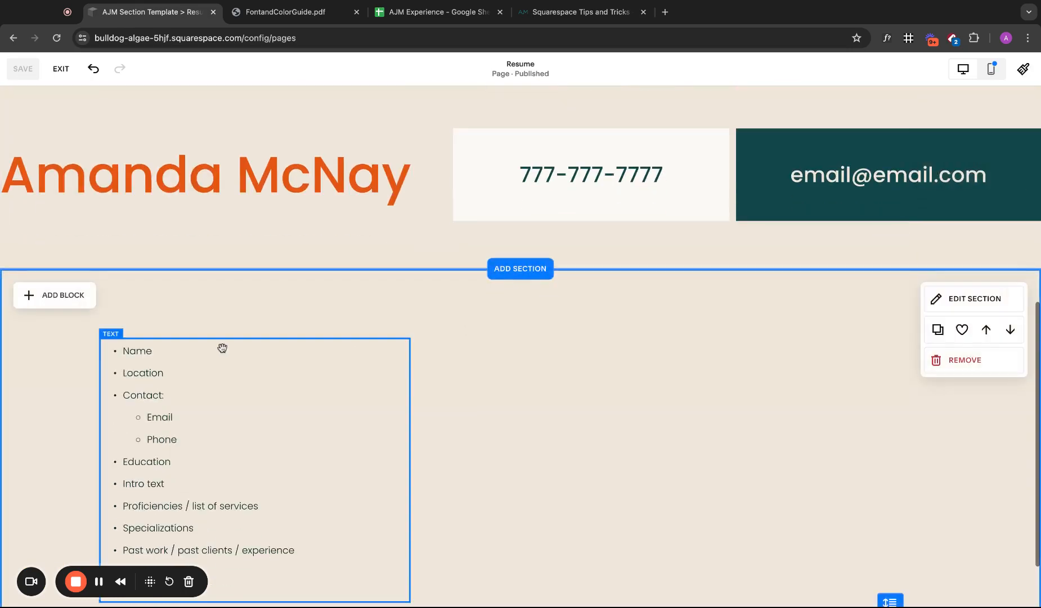
{"action": "left_click", "coordinate": [200, 376]}
{"action": "double_click", "coordinate": [179, 360]}
{"action": "key", "text": "BackSpace"}
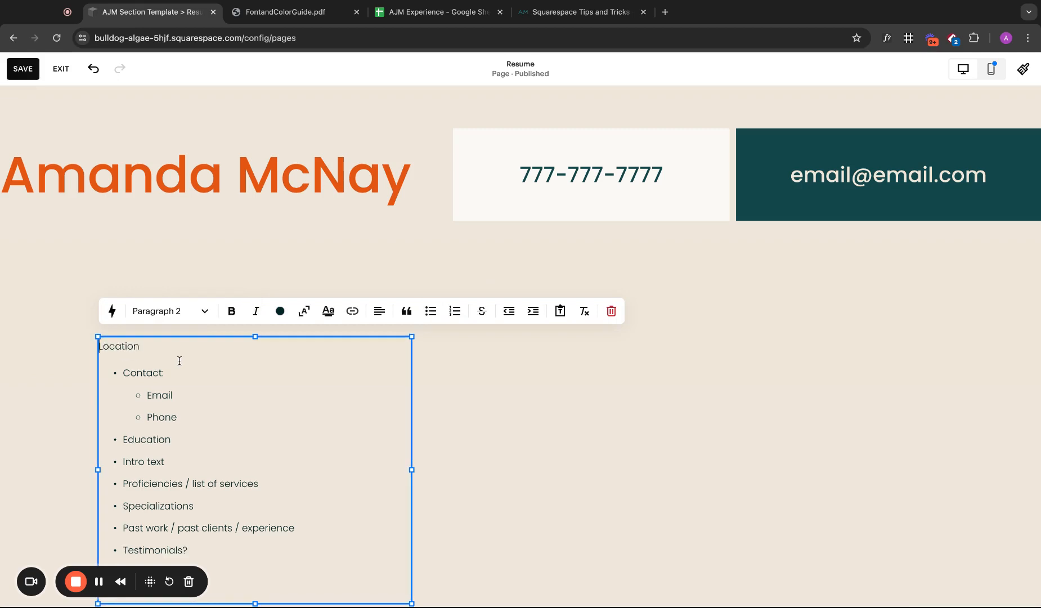
{"action": "left_click", "coordinate": [438, 316]}
- Delete the Contact item and its Email and Phone sub-items from the content list
{"action": "key", "text": "shift+Up"}
{"action": "key", "text": "shift+Up"}
{"action": "key", "text": "shift+Home"}
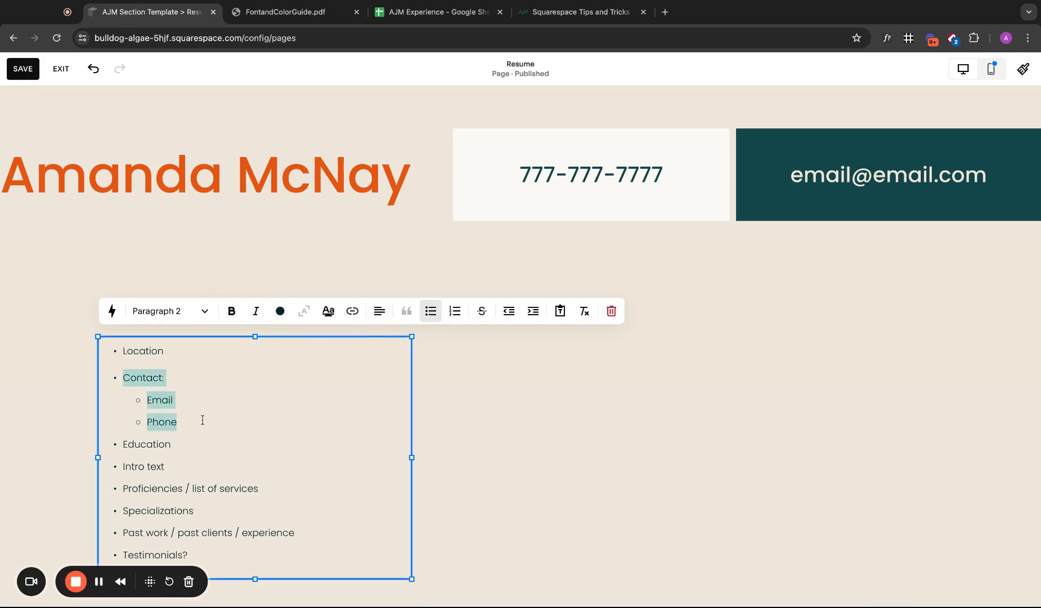
{"action": "key", "text": "BackSpace"}
{"action": "key", "text": "BackSpace"}
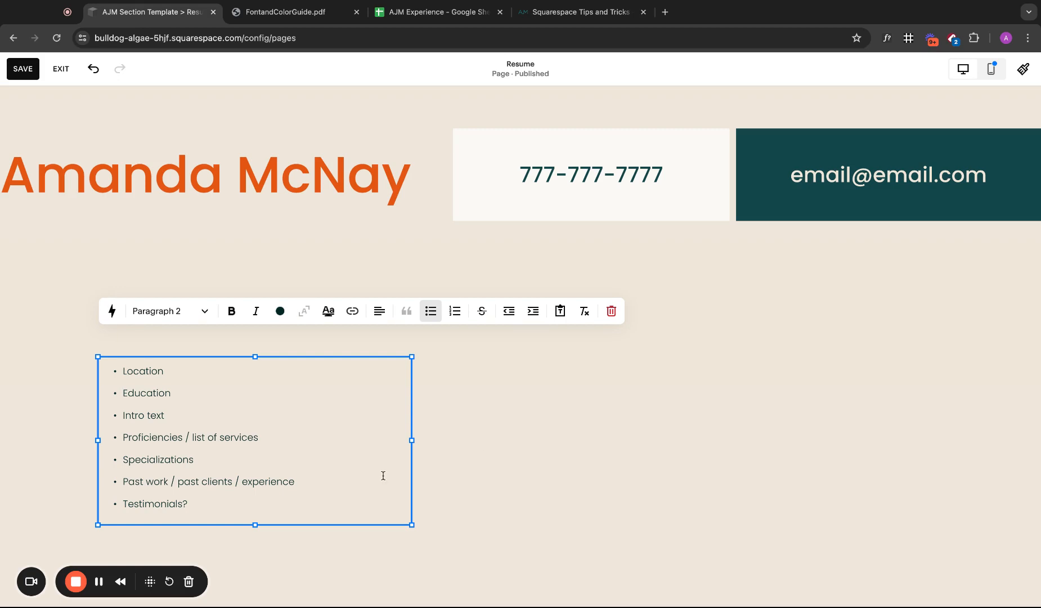
- Move the "Proficiencies / list of services" item directly below Education in the list
{"action": "left_click", "coordinate": [284, 440], "text": "shift"}
{"action": "left_click", "coordinate": [188, 390]}
{"action": "key", "text": "Return"}
{"action": "type", "text": "Proficiencies / list of services"}
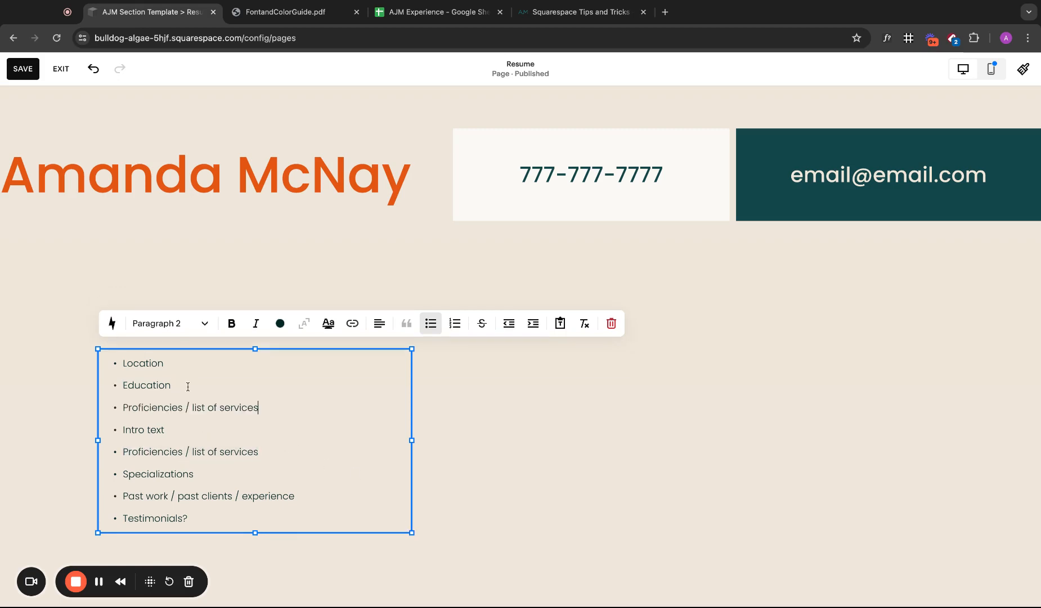
{"action": "triple_click", "coordinate": [281, 445]}
{"action": "key", "text": "BackSpace"}
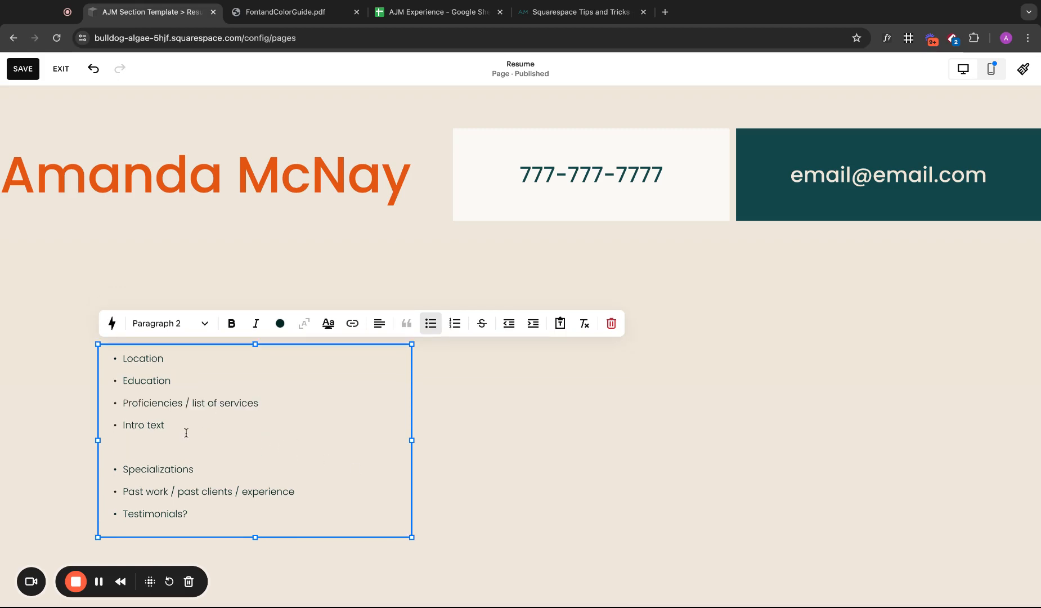
{"action": "key", "text": "BackSpace"}
- Split the list with a blank line after "Proficiencies / list of services" and delete the Specializations item
{"action": "left_click", "coordinate": [261, 414]}
{"action": "key", "text": "Return"}
{"action": "key", "text": "Return"}
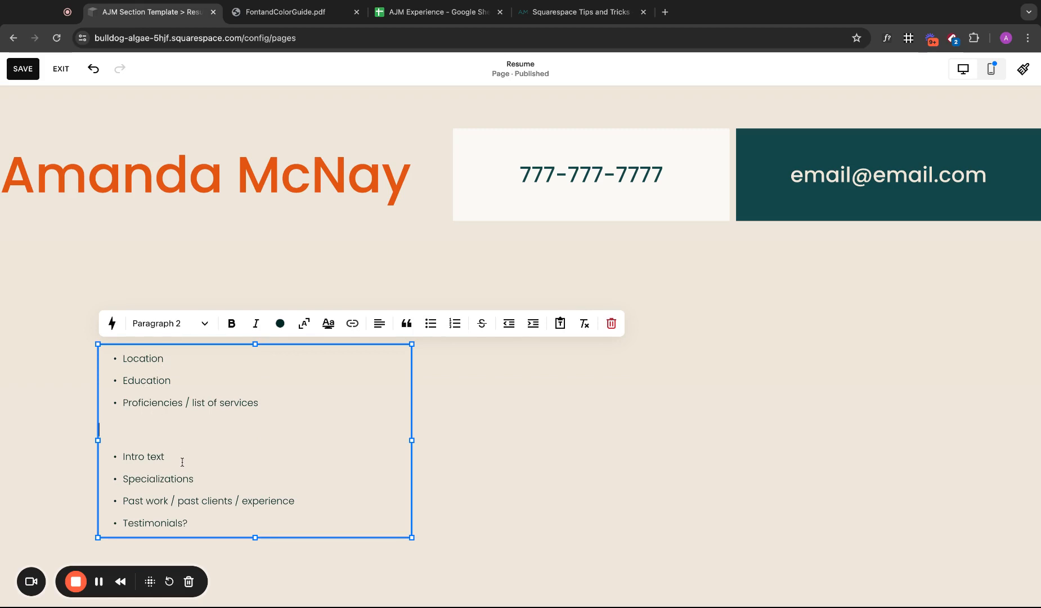
{"action": "double_click", "coordinate": [206, 477]}
{"action": "key", "text": "BackSpace"}
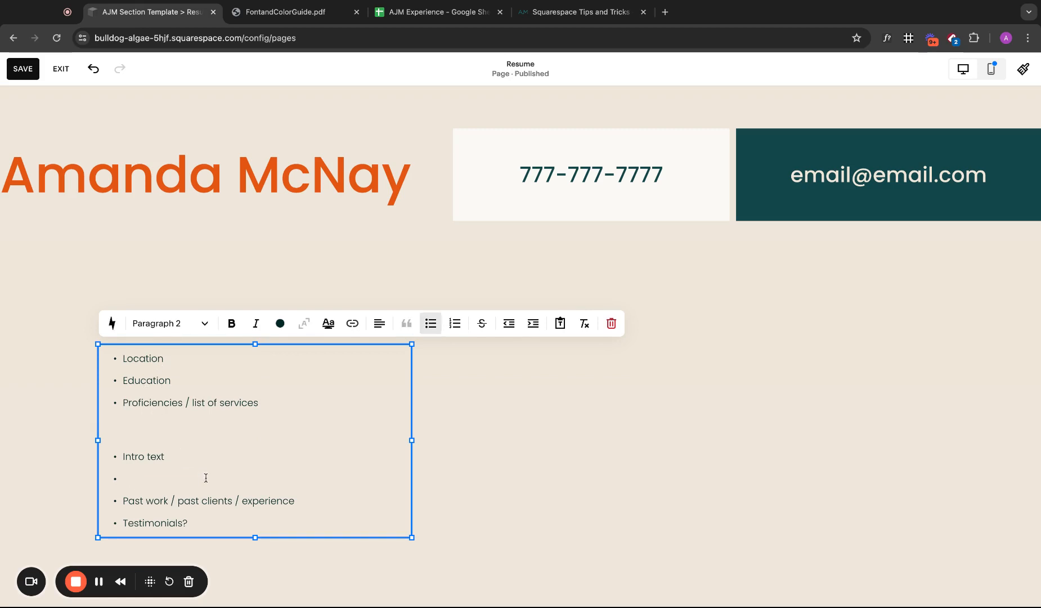
{"action": "key", "text": "BackSpace"}
- Remove the blank line between the two list groups, insert it again and leave text editing
{"action": "left_click", "coordinate": [163, 422]}
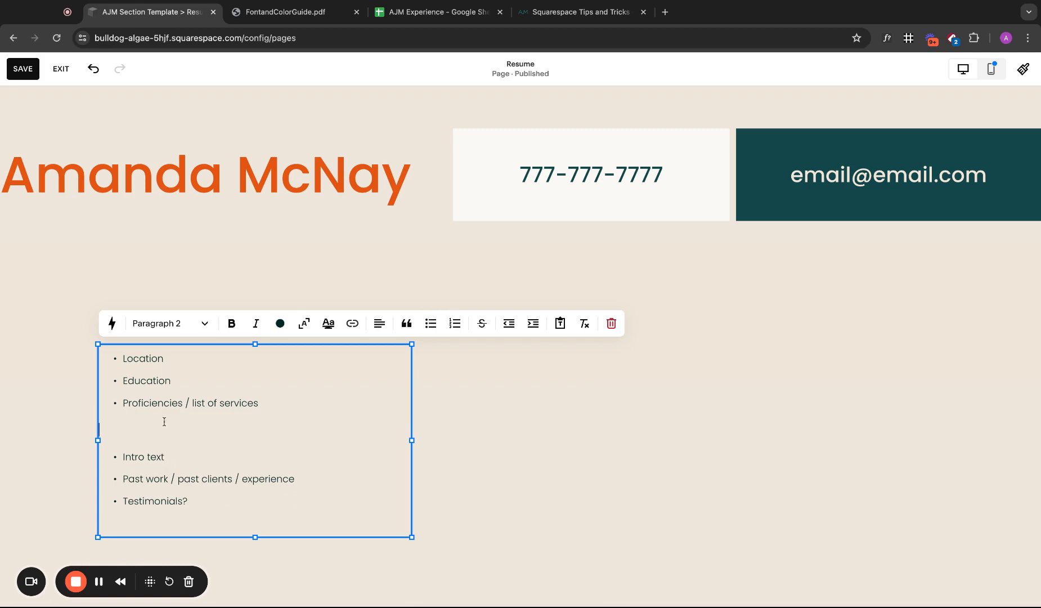
{"action": "key", "text": "BackSpace"}
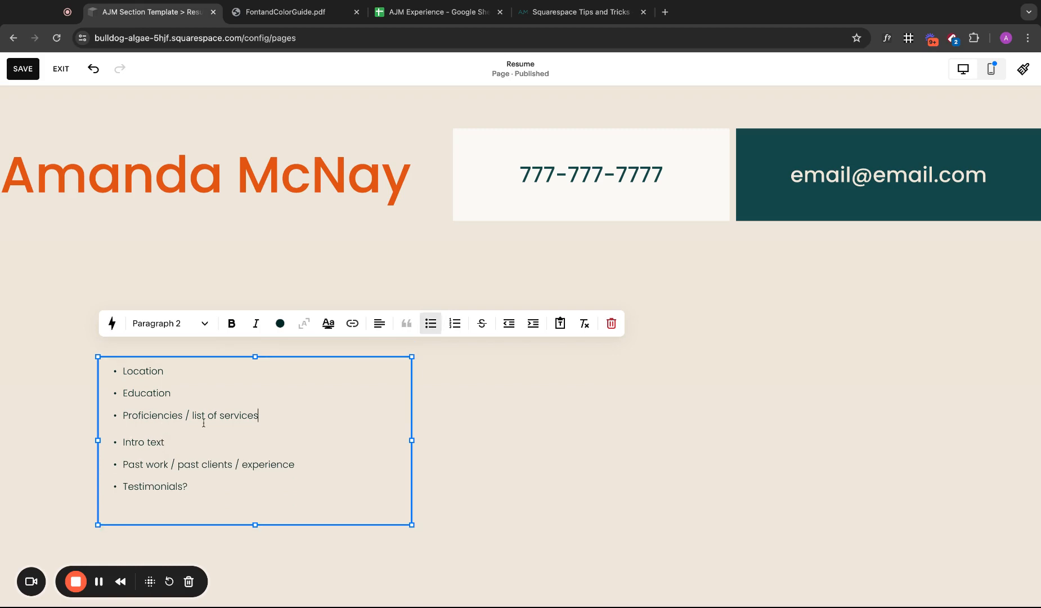
{"action": "key", "text": "Return"}
{"action": "key", "text": "Return"}
{"action": "left_click", "coordinate": [467, 420]}
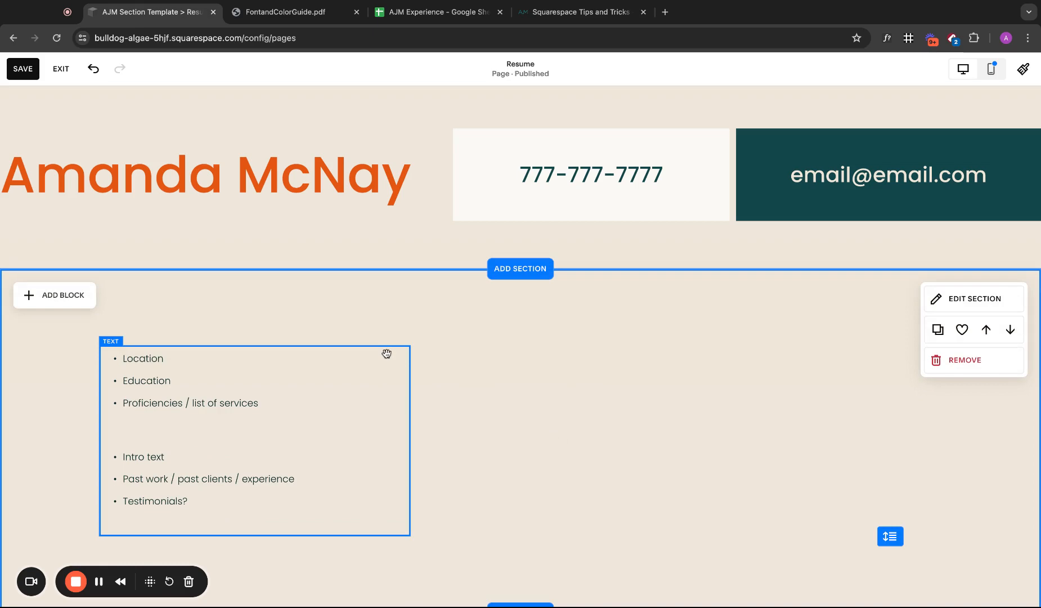
{"action": "left_click", "coordinate": [518, 269]}
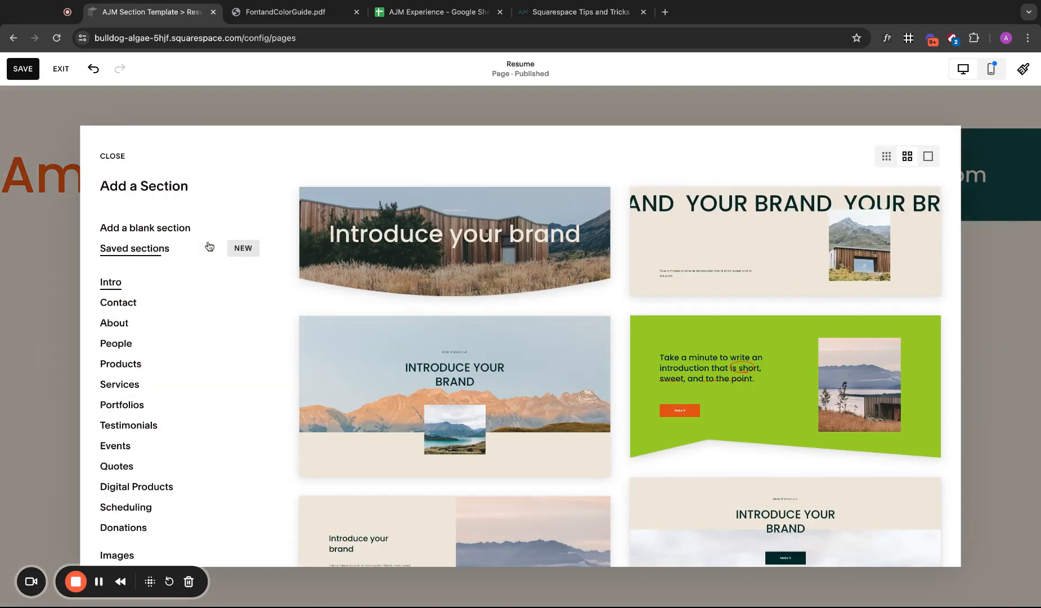
{"action": "left_click", "coordinate": [58, 263]}
{"action": "scroll", "coordinate": [246, 348], "scroll_direction": "down", "scroll_amount": 1}
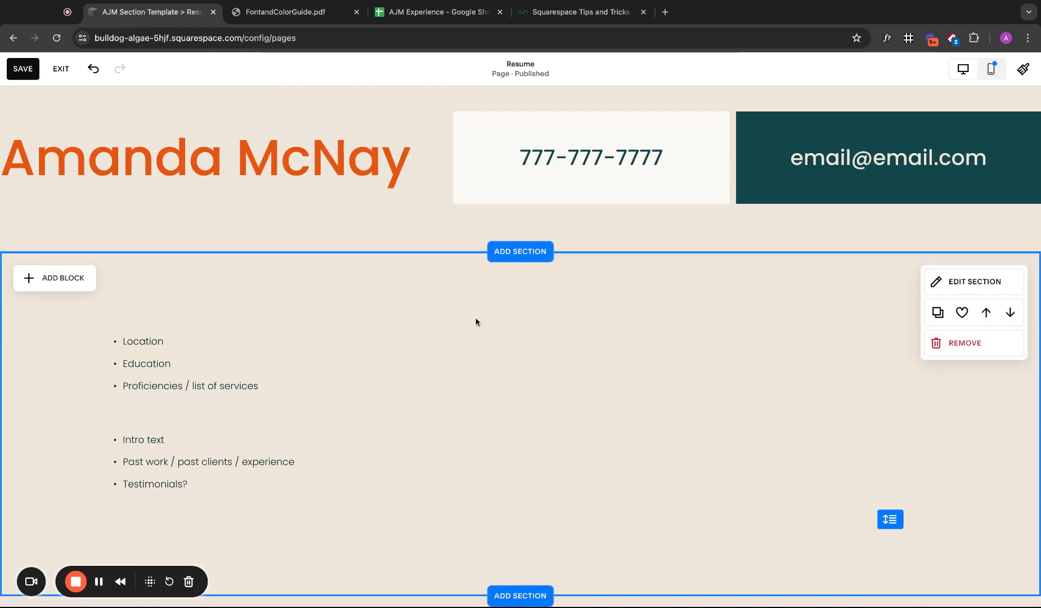
- Insert the saved section with heading text and four coloured 95% tiles between the contact section and the content list
{"action": "left_click", "coordinate": [521, 252]}
{"action": "left_click", "coordinate": [169, 249]}
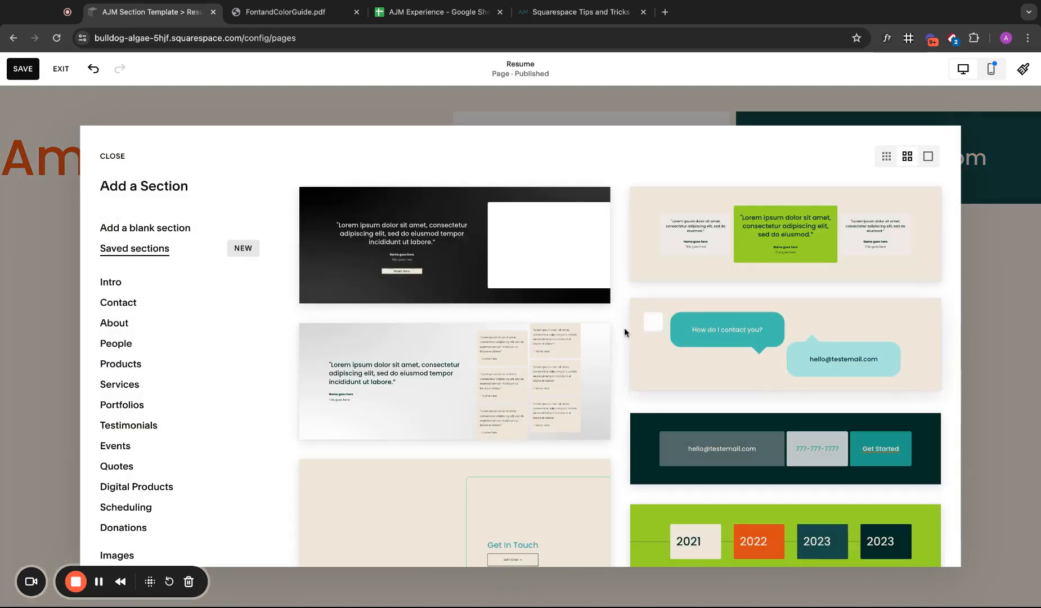
{"action": "scroll", "coordinate": [623, 327], "scroll_direction": "down", "scroll_amount": 5}
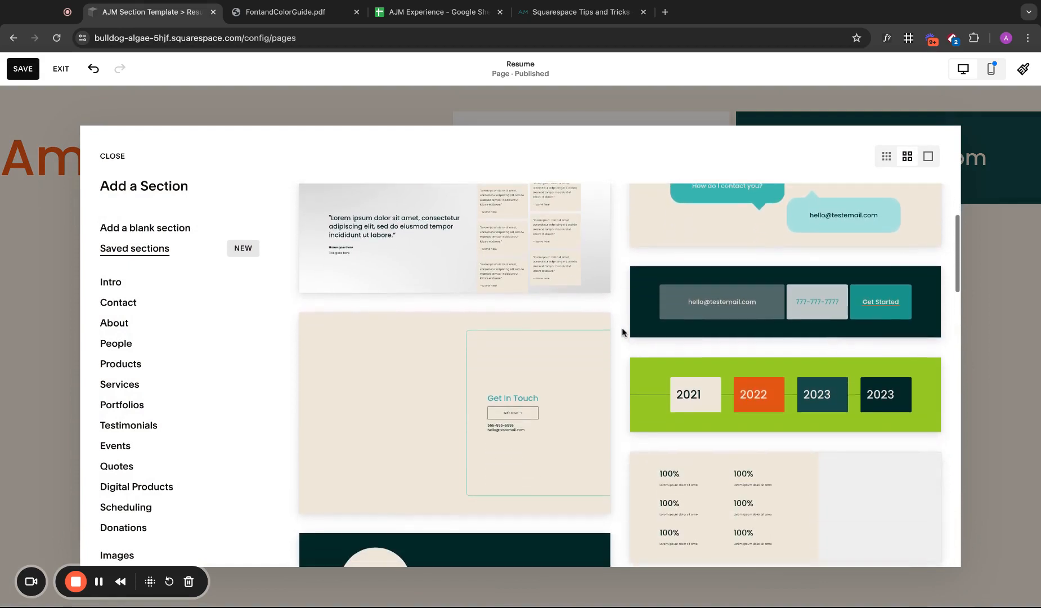
{"action": "scroll", "coordinate": [622, 328], "scroll_direction": "up", "scroll_amount": 1}
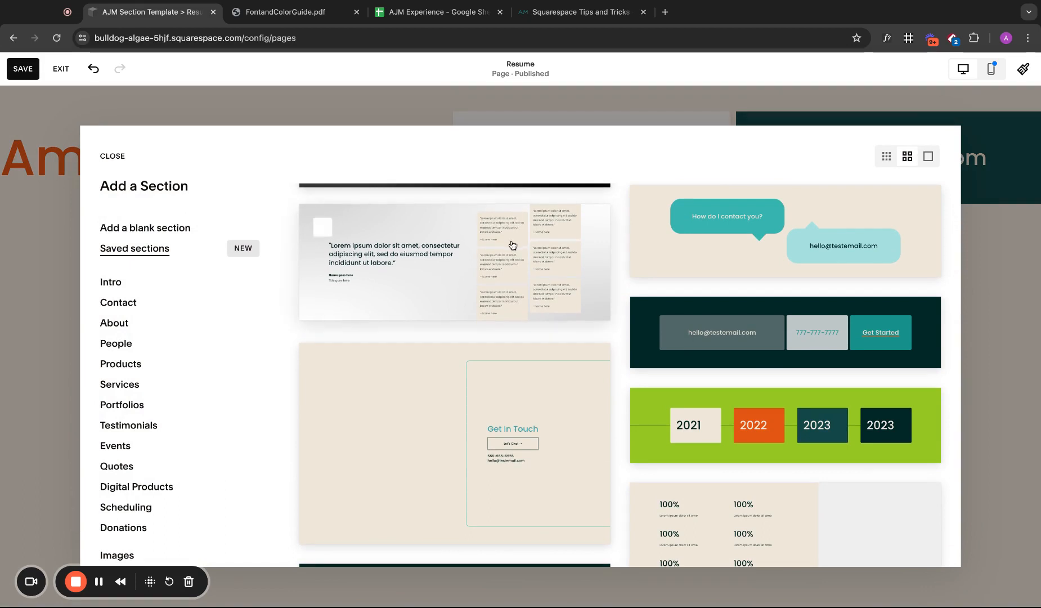
{"action": "scroll", "coordinate": [512, 245], "scroll_direction": "down", "scroll_amount": 5}
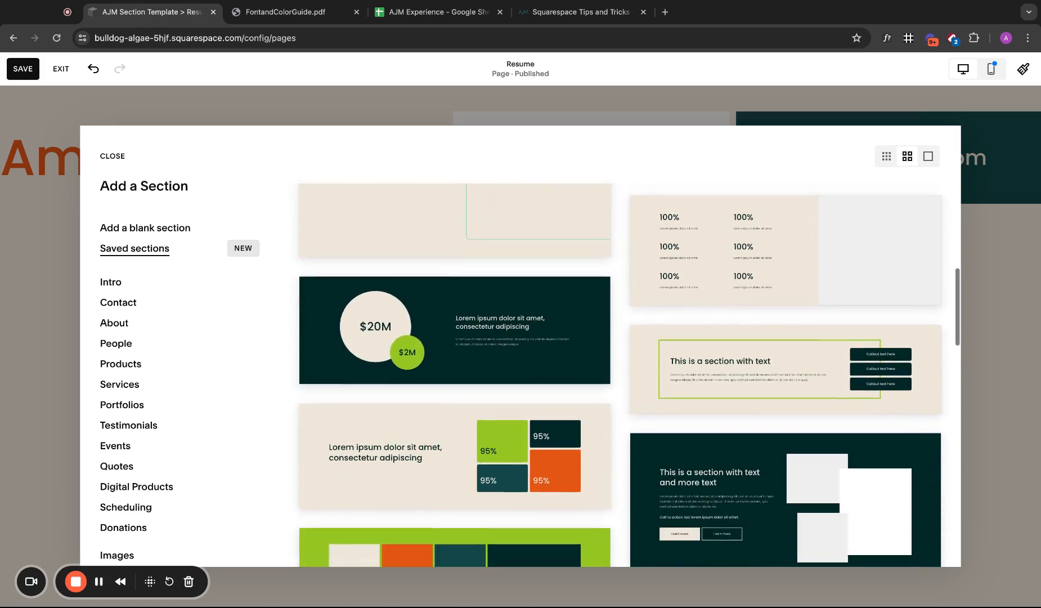
{"action": "scroll", "coordinate": [760, 356], "scroll_direction": "up", "scroll_amount": 7}
{"action": "scroll", "coordinate": [761, 356], "scroll_direction": "down", "scroll_amount": 4}
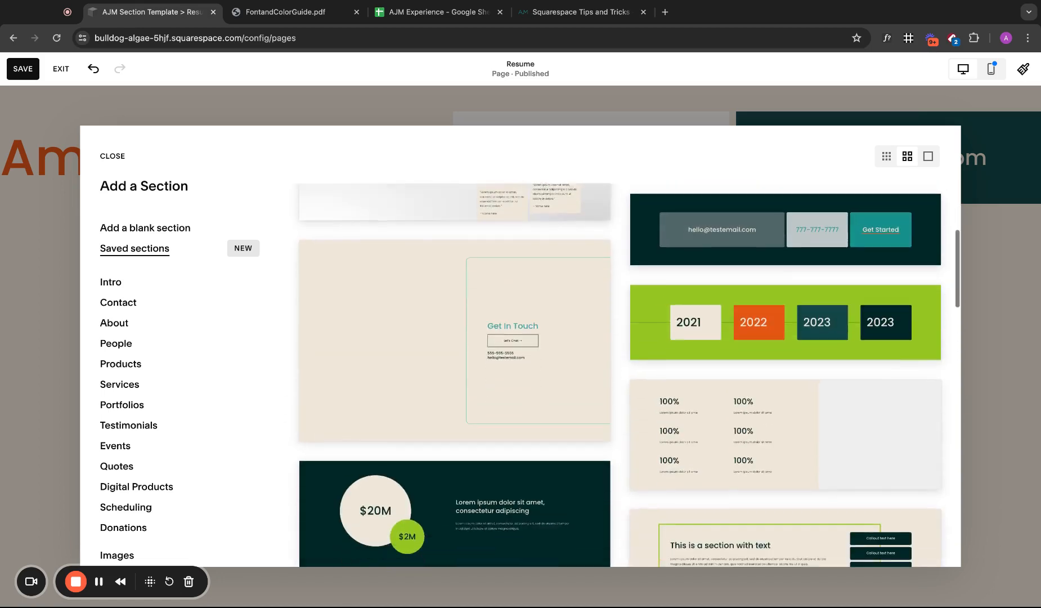
{"action": "scroll", "coordinate": [760, 393], "scroll_direction": "up", "scroll_amount": 2}
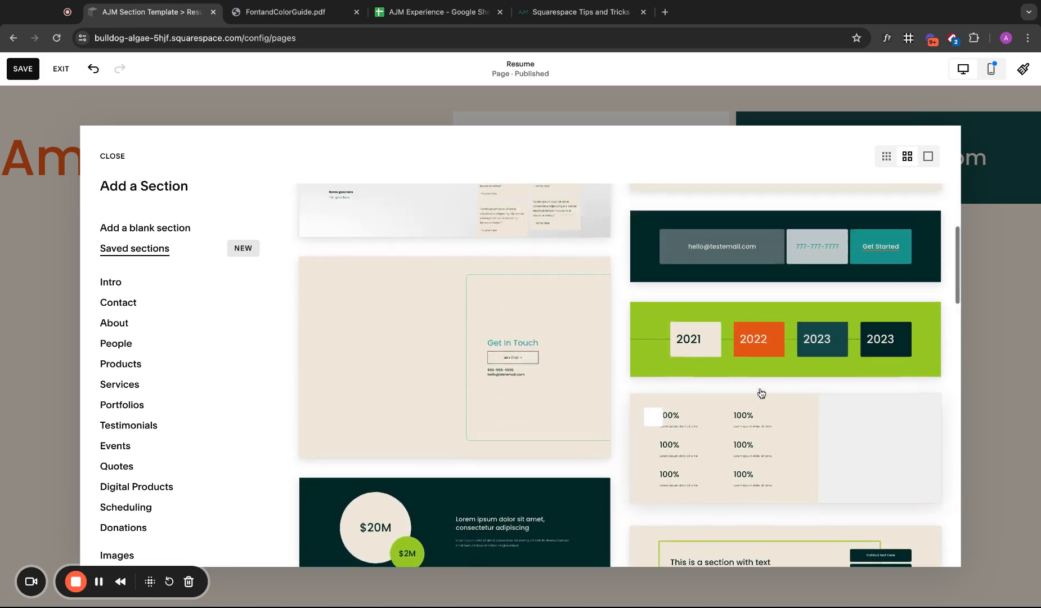
{"action": "scroll", "coordinate": [755, 394], "scroll_direction": "down", "scroll_amount": 7}
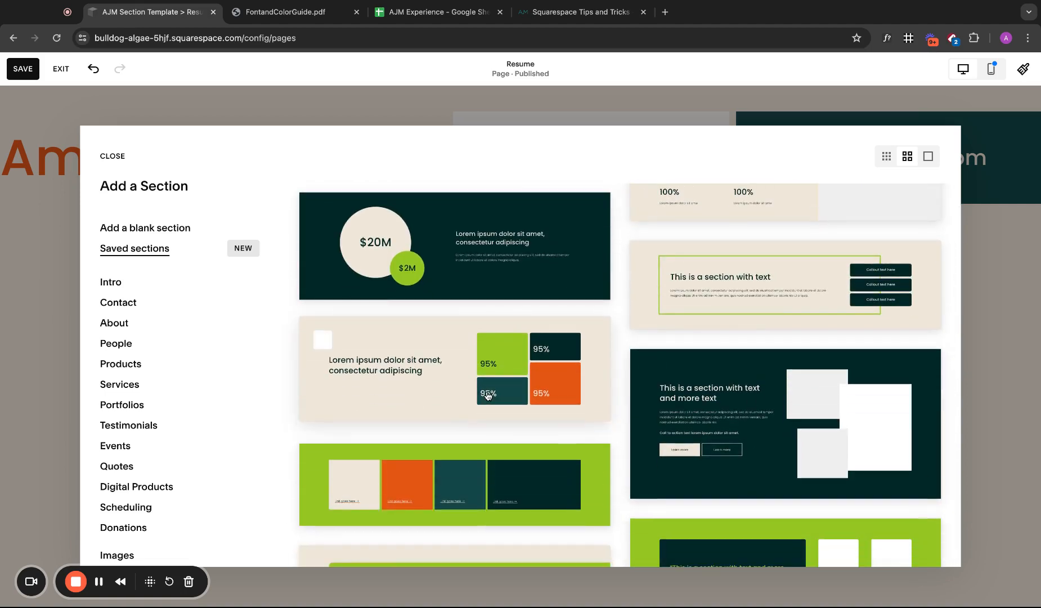
{"action": "left_click", "coordinate": [488, 395]}
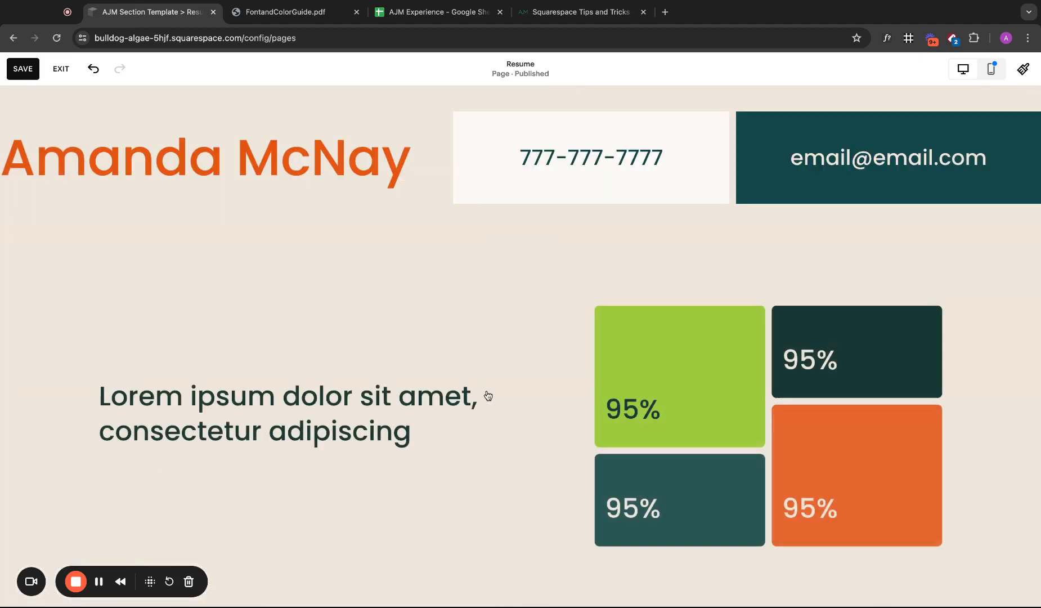
- Set the corner radius of the light green 95% tile's background to 0
{"action": "left_click", "coordinate": [619, 319]}
{"action": "left_click", "coordinate": [607, 280]}
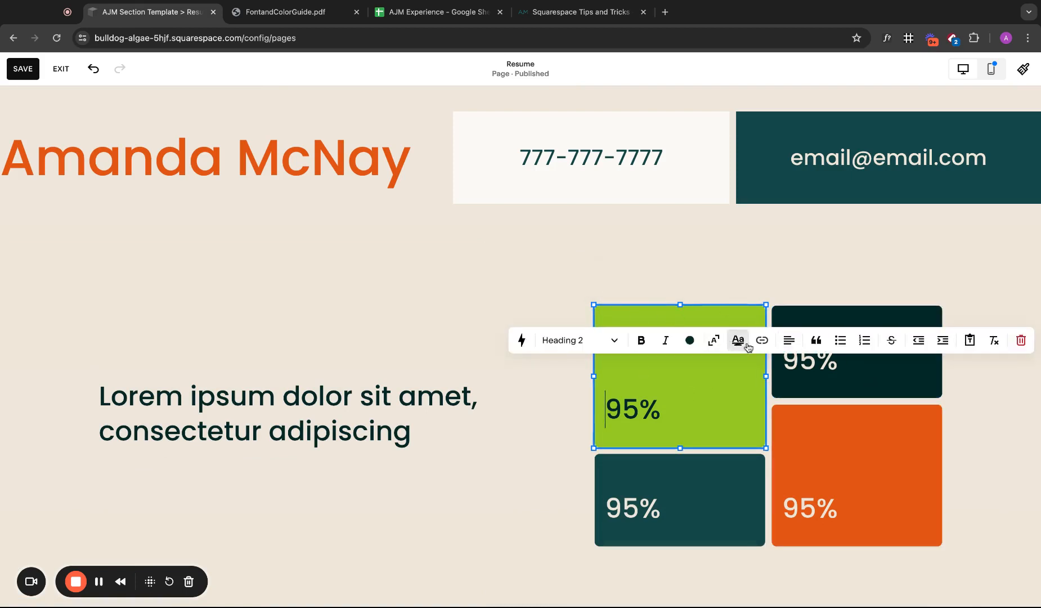
{"action": "left_click", "coordinate": [606, 285]}
{"action": "left_click", "coordinate": [607, 315]}
{"action": "left_click", "coordinate": [639, 282]}
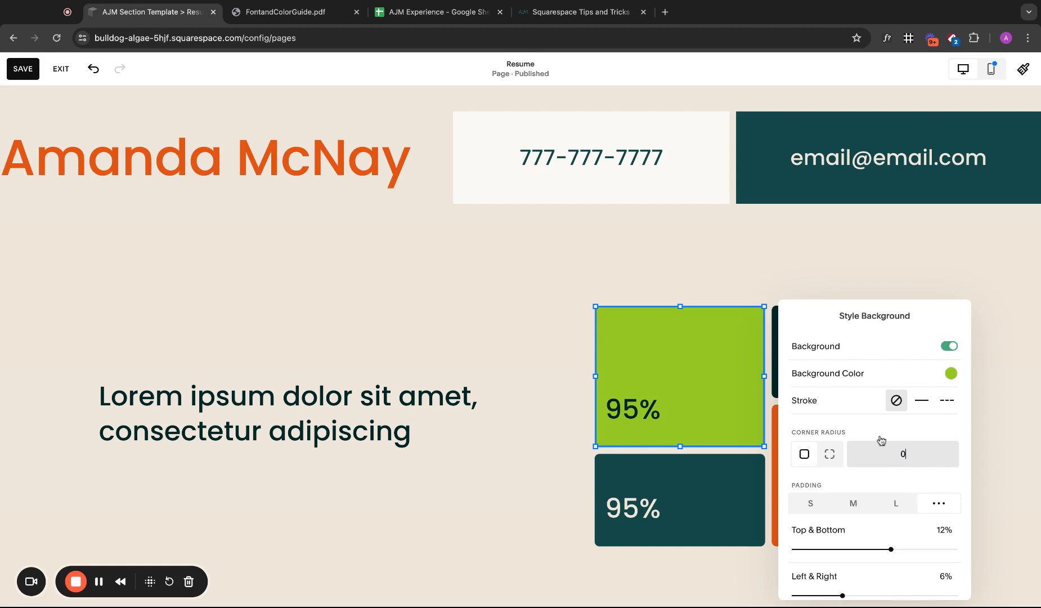
{"action": "left_click", "coordinate": [740, 305]}
- Set the corner radius of the darkest green 95% tile's background to 0
{"action": "left_click", "coordinate": [797, 330]}
{"action": "left_click", "coordinate": [784, 280]}
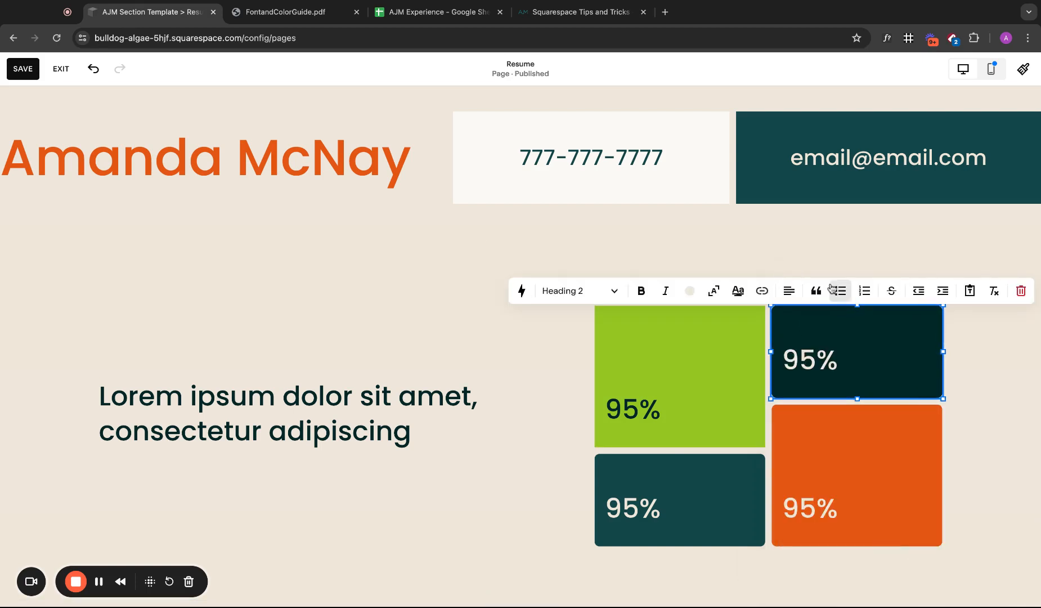
{"action": "left_click", "coordinate": [744, 221]}
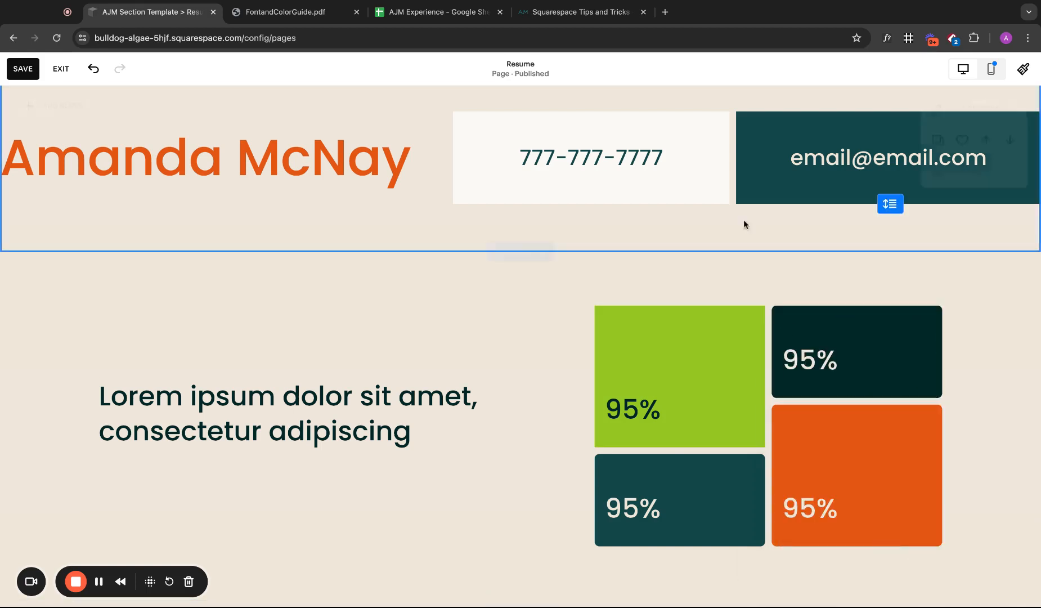
{"action": "left_click", "coordinate": [813, 322]}
{"action": "left_click", "coordinate": [814, 281]}
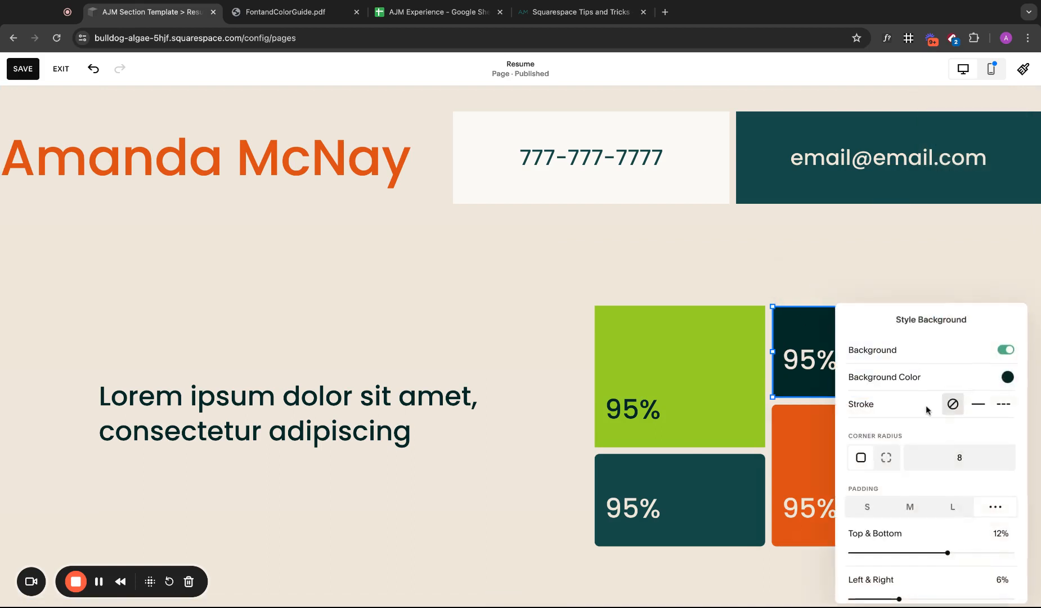
{"action": "left_click", "coordinate": [969, 461]}
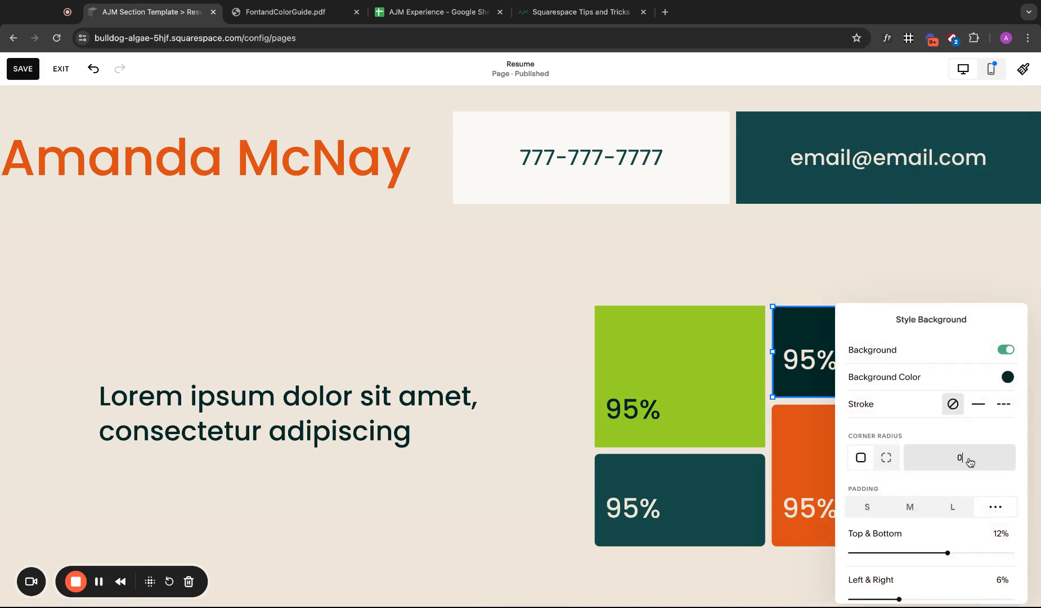
{"action": "left_click", "coordinate": [718, 250]}
- Set the corner radius of the teal 95% tile below the light green one to 0
{"action": "left_click", "coordinate": [676, 479]}
{"action": "left_click", "coordinate": [610, 431]}
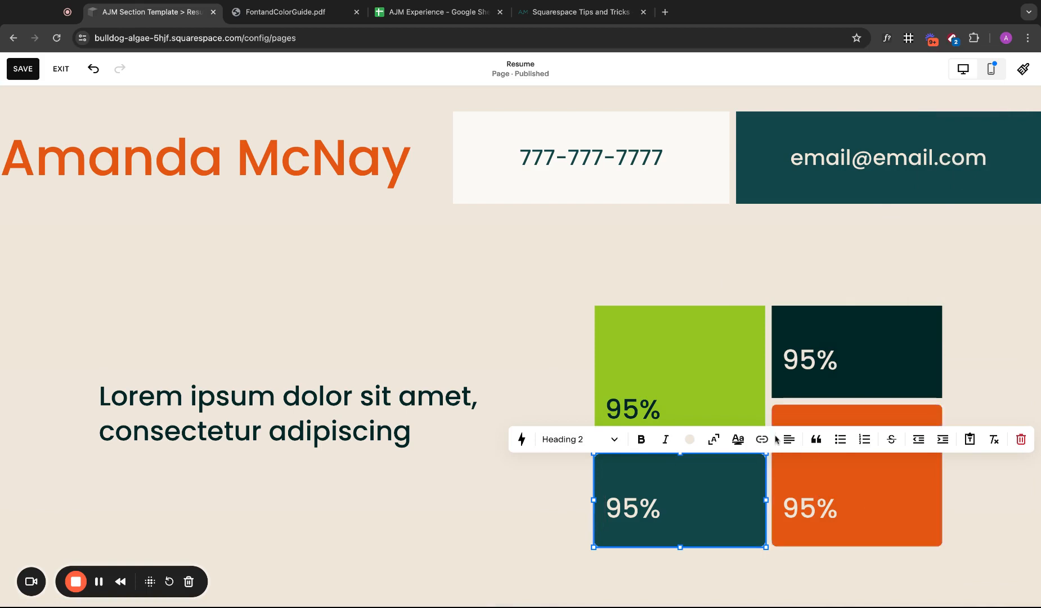
{"action": "left_click", "coordinate": [717, 347]}
{"action": "left_click", "coordinate": [636, 286]}
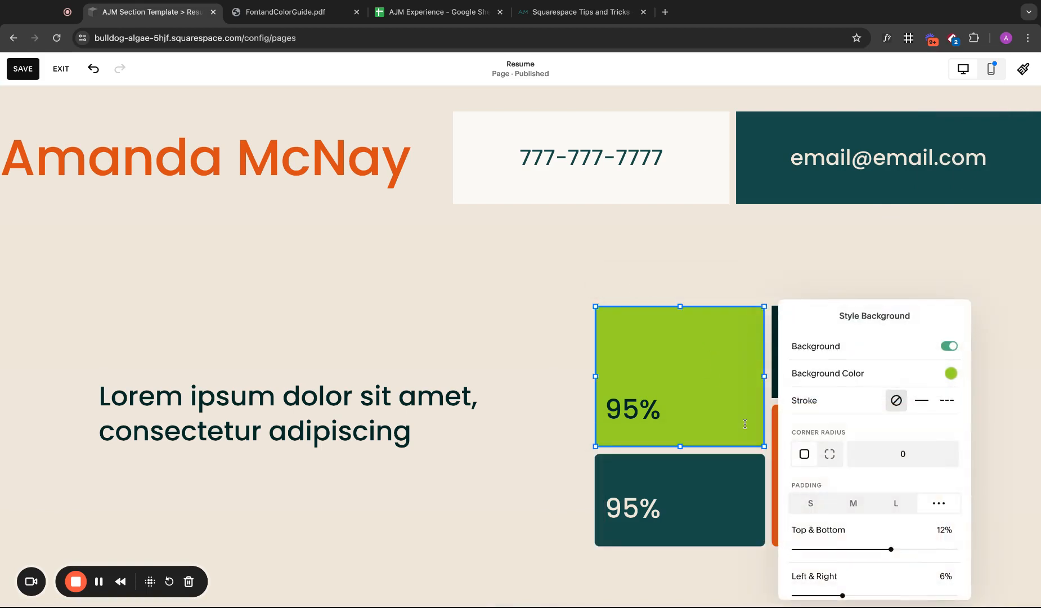
{"action": "left_click", "coordinate": [622, 472]}
{"action": "left_click", "coordinate": [625, 470]}
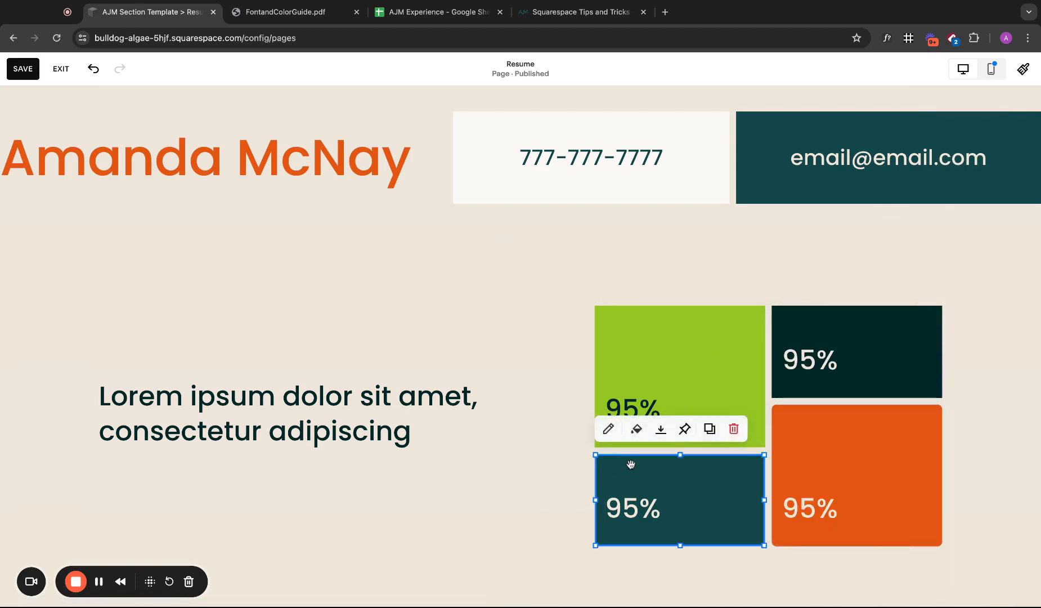
{"action": "left_click", "coordinate": [638, 430]}
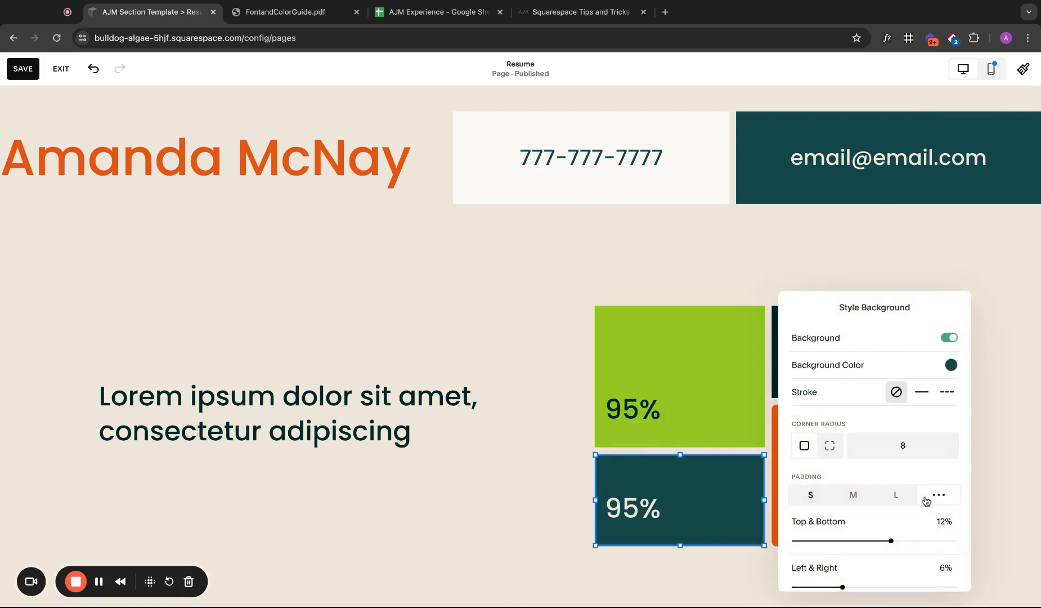
{"action": "left_click", "coordinate": [904, 448]}
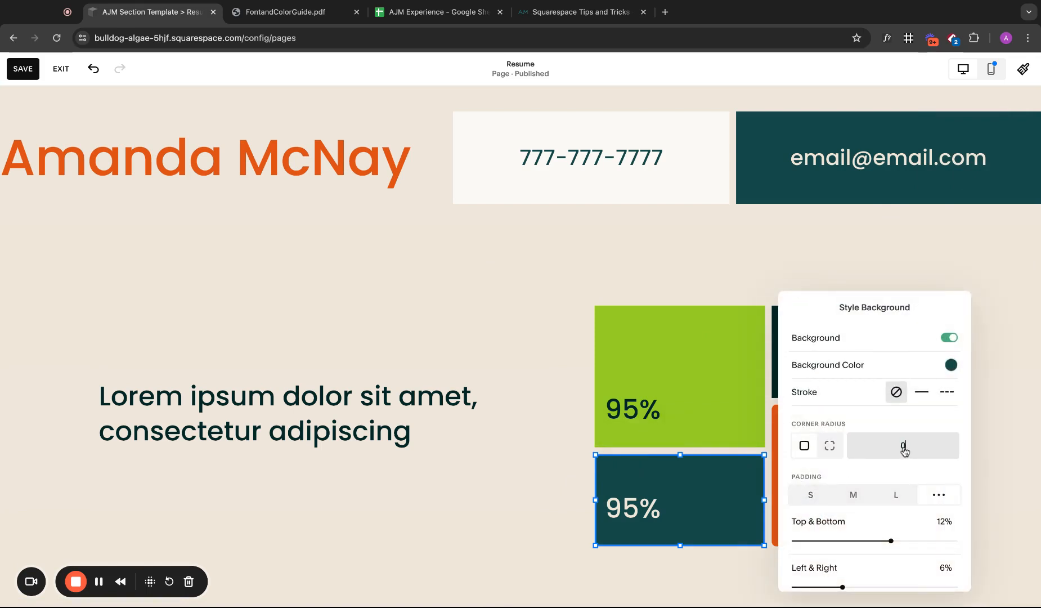
{"action": "left_click", "coordinate": [1032, 434]}
- Square off the corners of the orange 95% tile to match the other three tiles
{"action": "left_click", "coordinate": [897, 471]}
{"action": "left_click", "coordinate": [816, 381]}
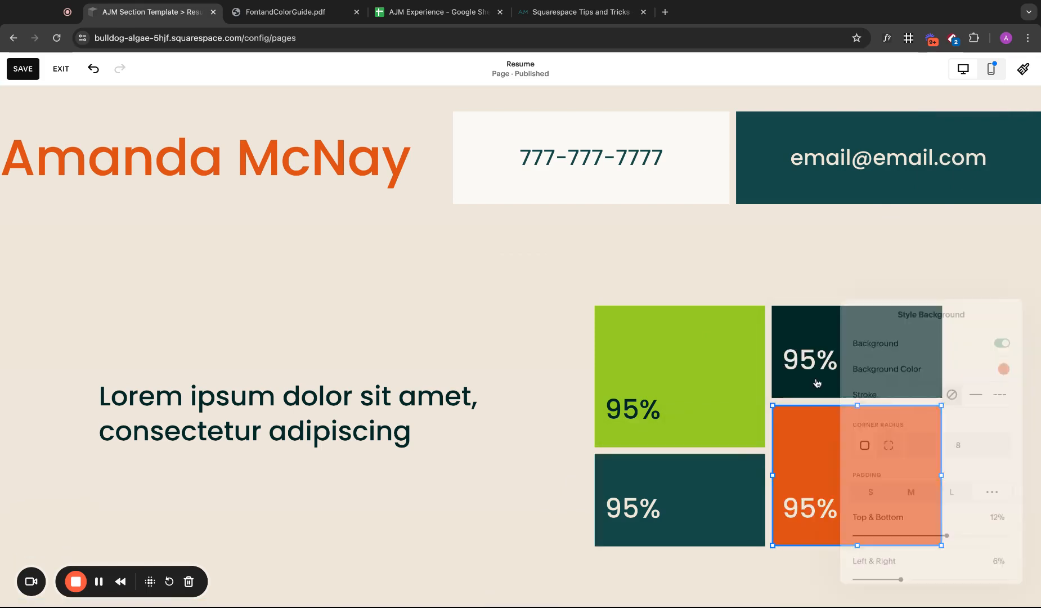
{"action": "left_click", "coordinate": [805, 246]}
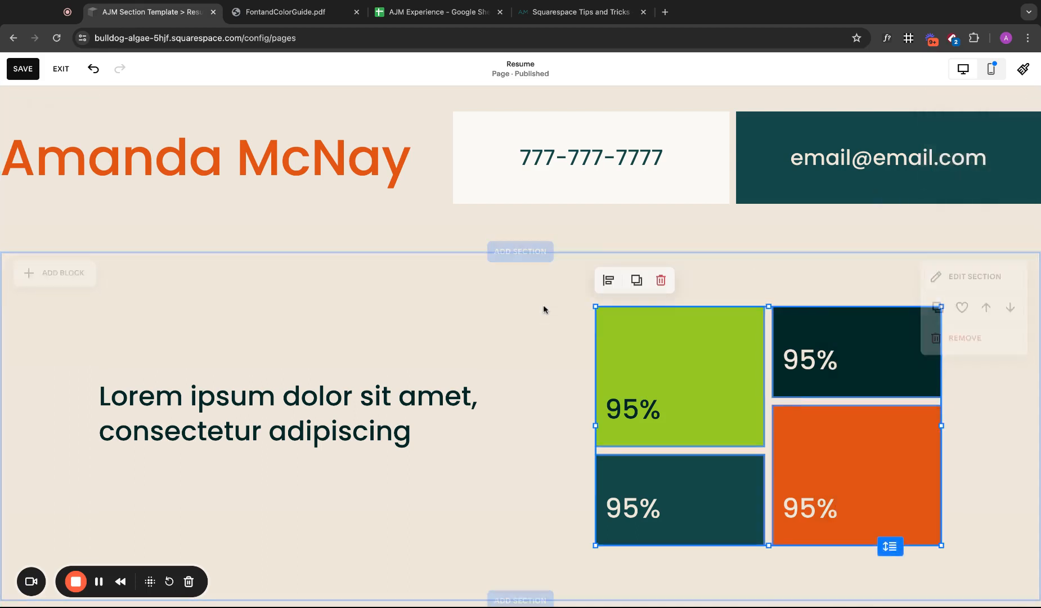
- Shift the heading text block aside and move all four tiles together to the left half of the section
{"action": "left_click_drag", "start_coordinate": [245, 367], "coordinate": [492, 444]}
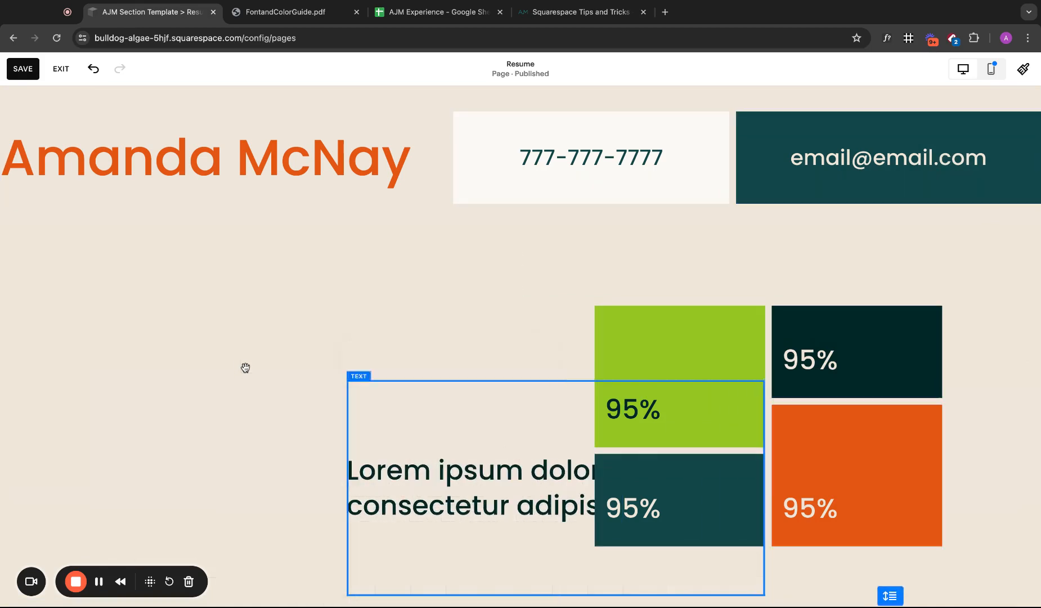
{"action": "left_click_drag", "start_coordinate": [561, 336], "coordinate": [825, 524]}
{"action": "left_click", "coordinate": [517, 445], "text": "shift"}
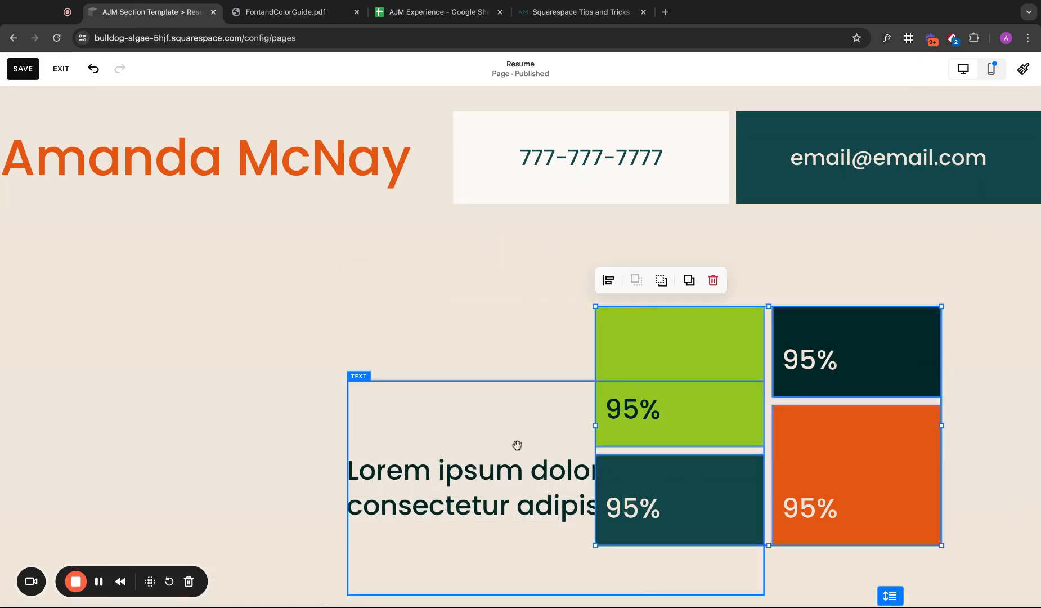
{"action": "left_click_drag", "start_coordinate": [640, 341], "coordinate": [144, 341]}
{"action": "left_click", "coordinate": [532, 346]}
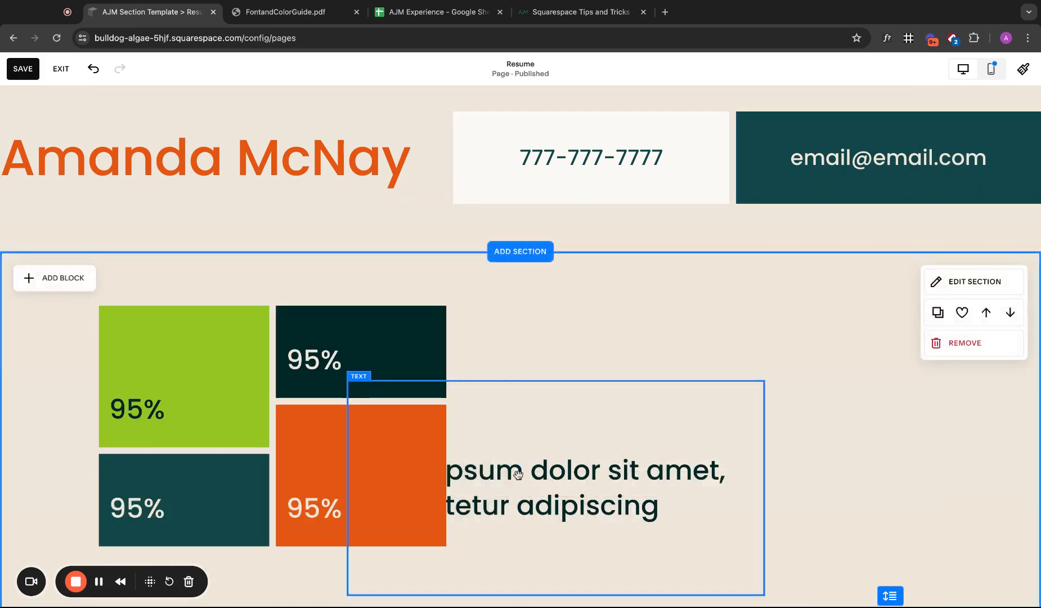
- Place the heading text block in the section's right half and stretch it to the full height of the tile group
{"action": "mouse_move", "coordinate": [518, 476]}
{"action": "left_mouse_down"}
{"action": "mouse_move", "coordinate": [715, 431]}
{"action": "mouse_move", "coordinate": [683, 406]}
{"action": "mouse_move", "coordinate": [521, 476]}
{"action": "left_mouse_up"}
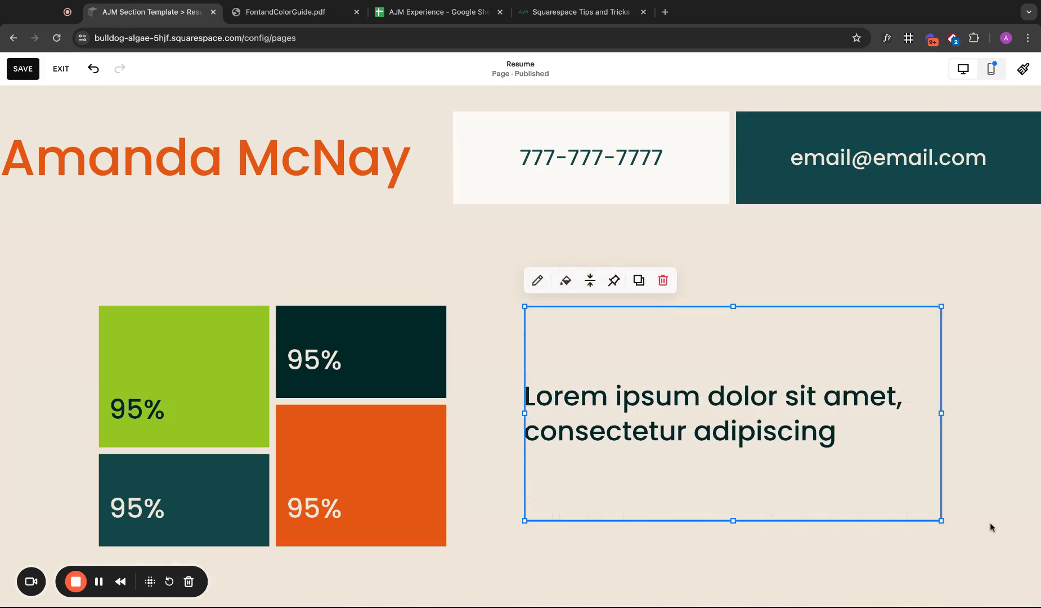
{"action": "left_click_drag", "start_coordinate": [733, 521], "coordinate": [733, 543]}
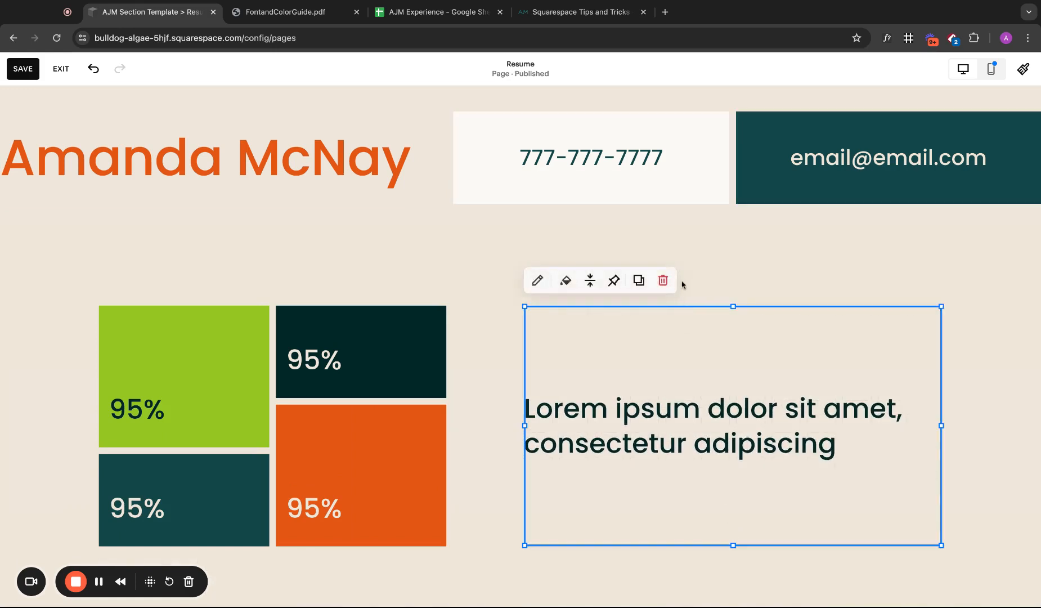
{"action": "left_click", "coordinate": [744, 258]}
- Set the tile section's height to 24 and shrink its grid to remove the empty rows below the tiles
{"action": "left_click", "coordinate": [955, 286]}
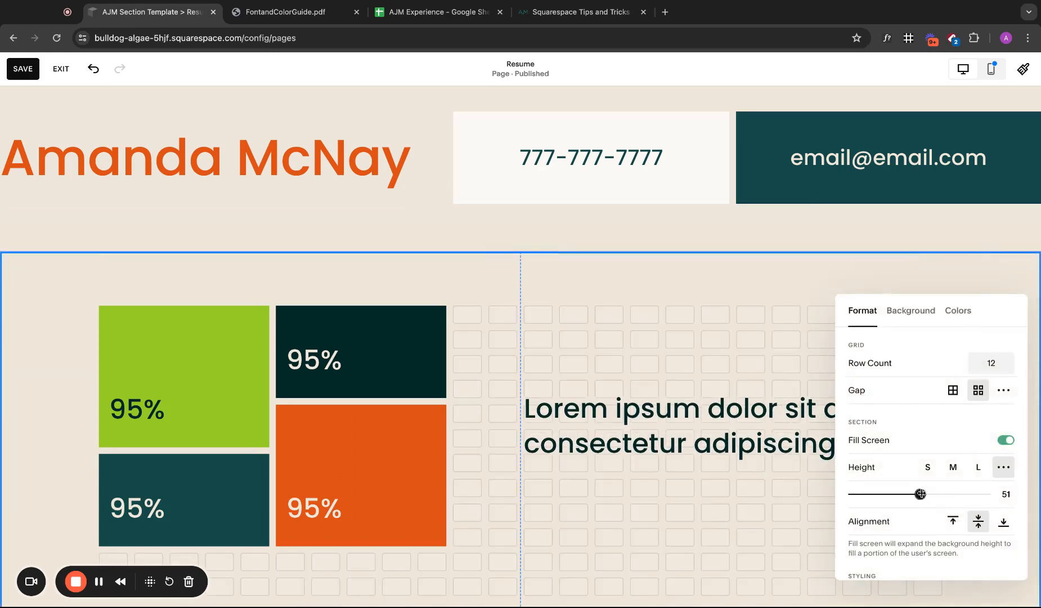
{"action": "left_click_drag", "start_coordinate": [921, 494], "coordinate": [882, 494]}
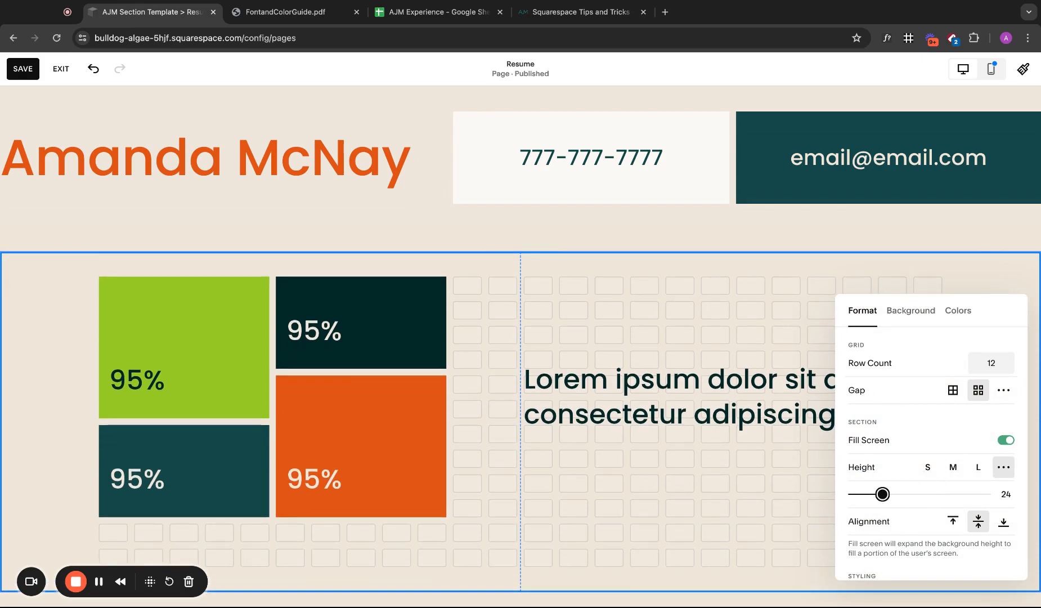
{"action": "left_click", "coordinate": [734, 264]}
{"action": "scroll", "coordinate": [885, 516], "scroll_direction": "down", "scroll_amount": 2}
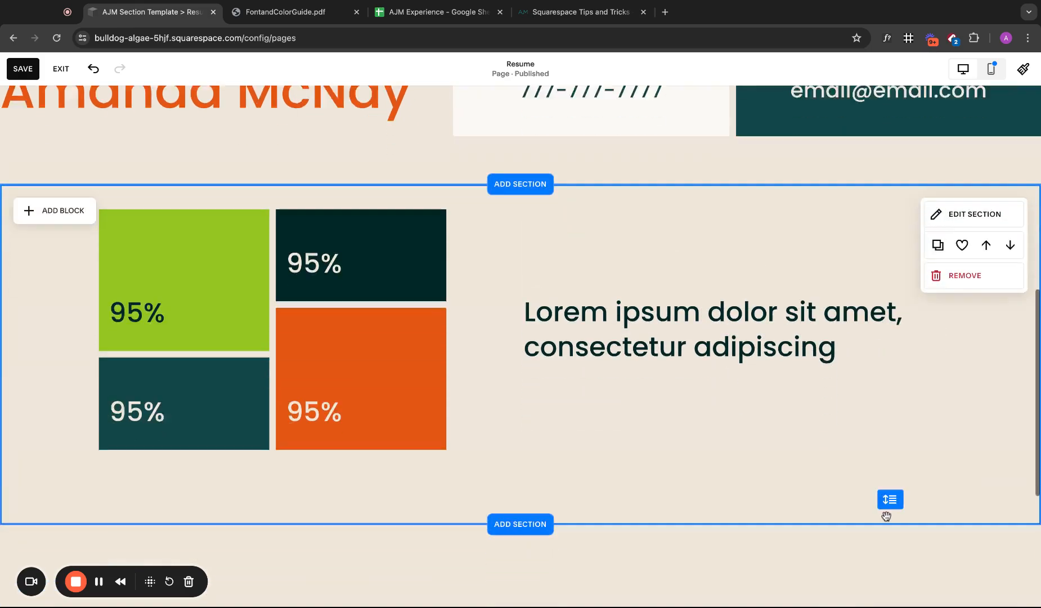
{"action": "left_click_drag", "start_coordinate": [889, 478], "coordinate": [890, 428]}
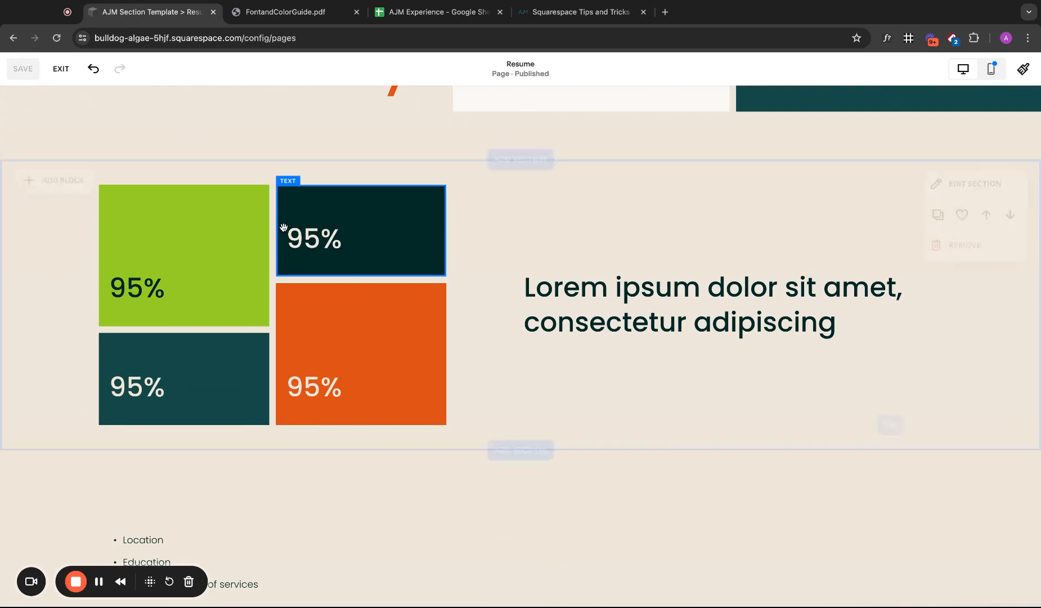
- Review how the hero, contact and new tile sections flow together on the page
{"action": "scroll", "coordinate": [400, 297], "scroll_direction": "up", "scroll_amount": 8}
{"action": "scroll", "coordinate": [400, 298], "scroll_direction": "down", "scroll_amount": 5}
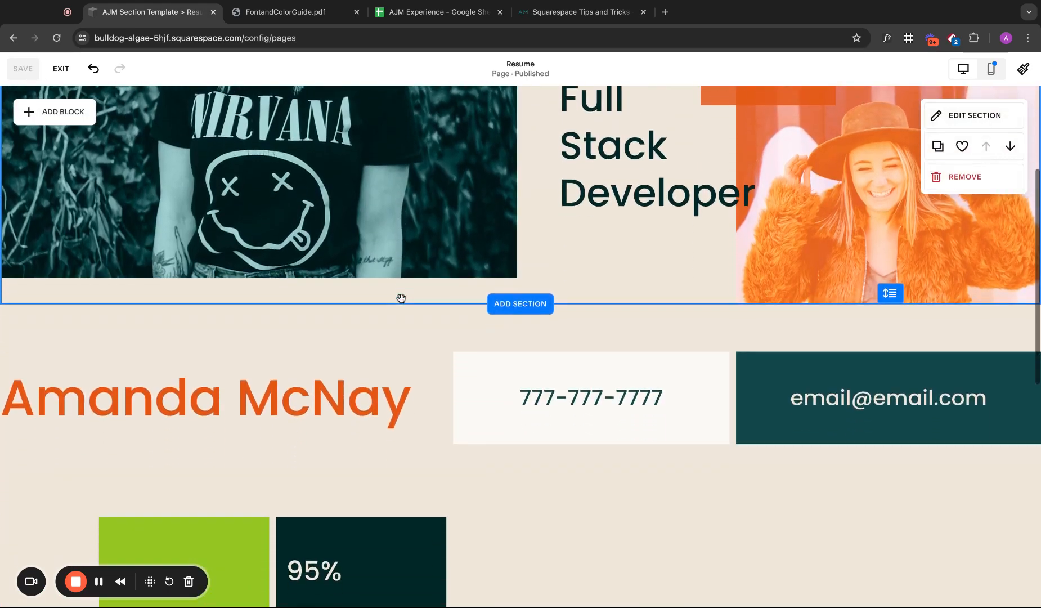
{"action": "scroll", "coordinate": [400, 298], "scroll_direction": "down", "scroll_amount": 2}
{"action": "scroll", "coordinate": [401, 298], "scroll_direction": "up", "scroll_amount": 8}
{"action": "scroll", "coordinate": [401, 298], "scroll_direction": "down", "scroll_amount": 7}
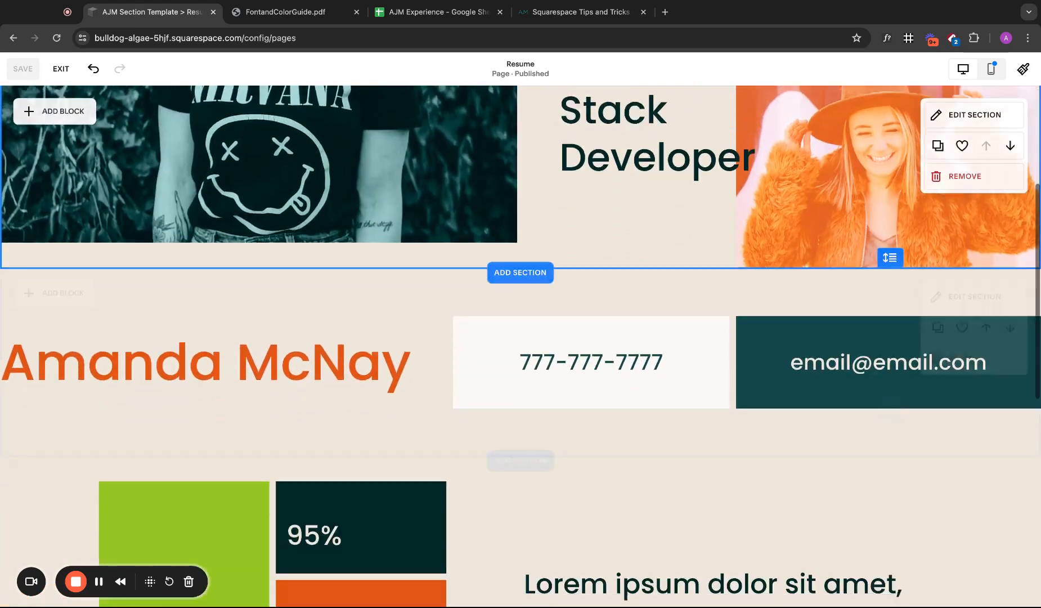
{"action": "scroll", "coordinate": [521, 329], "scroll_direction": "down", "scroll_amount": 1}
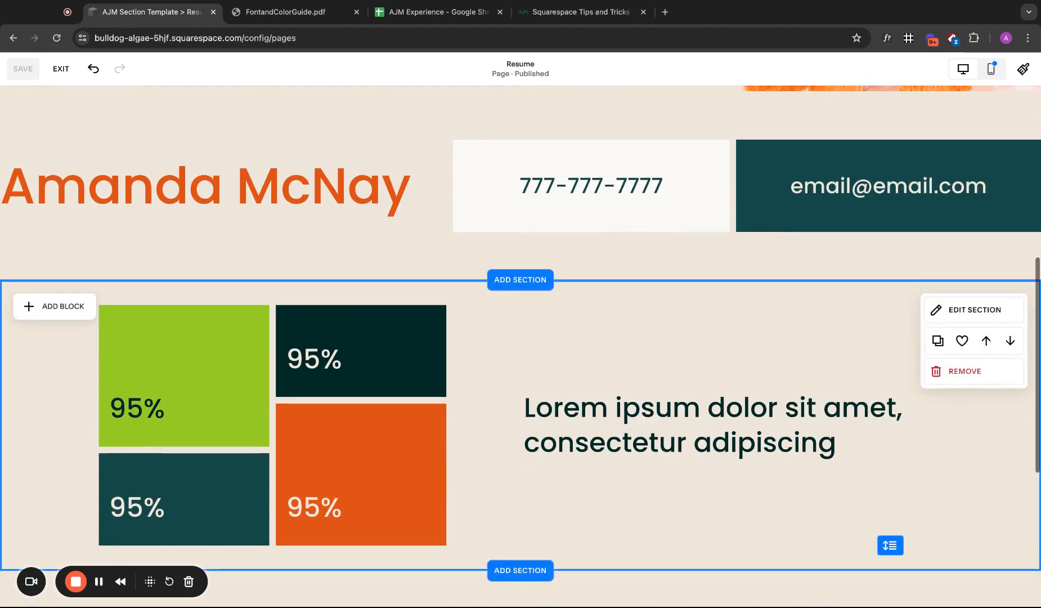
{"action": "scroll", "coordinate": [400, 298], "scroll_direction": "up", "scroll_amount": 8}
{"action": "scroll", "coordinate": [400, 299], "scroll_direction": "down", "scroll_amount": 5}
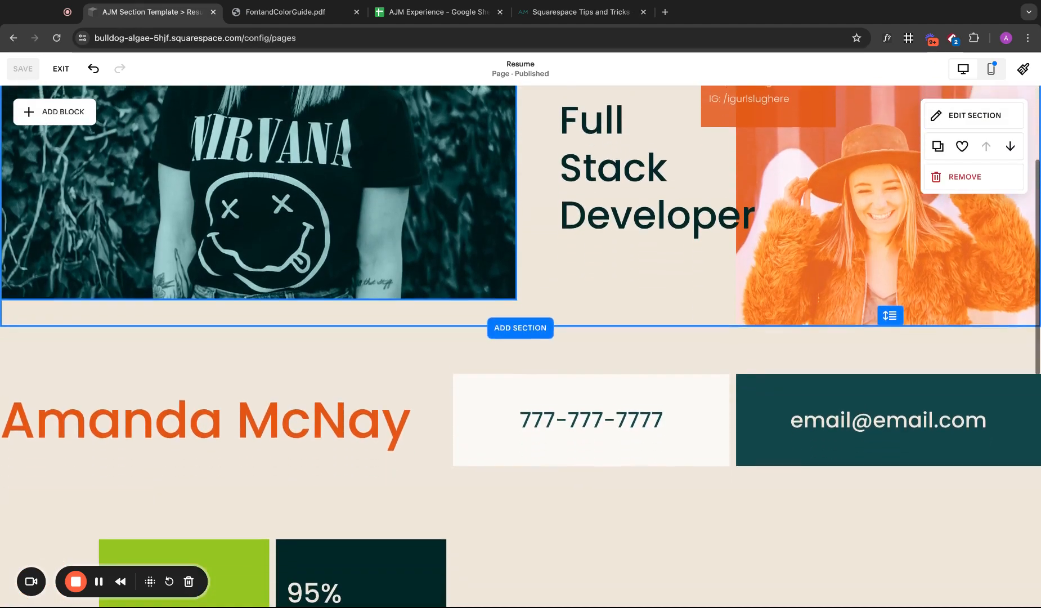
{"action": "scroll", "coordinate": [400, 298], "scroll_direction": "down", "scroll_amount": 5}
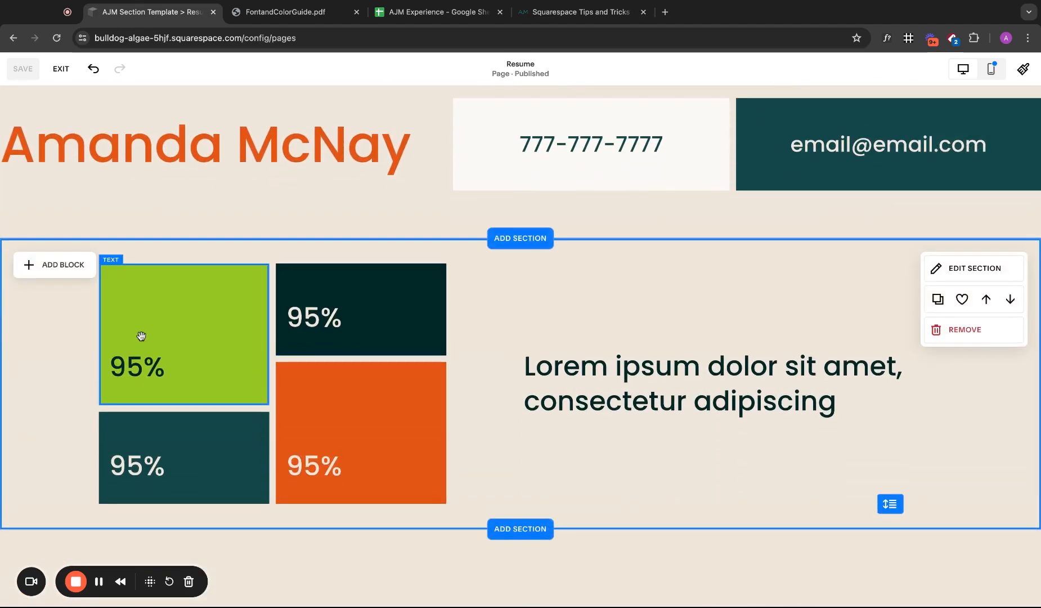
- Split the "Proficiencies / list of services" bullet in the notes list into separate "Proficiencies" and "Services" bullets
{"action": "scroll", "coordinate": [242, 324], "scroll_direction": "down", "scroll_amount": 7}
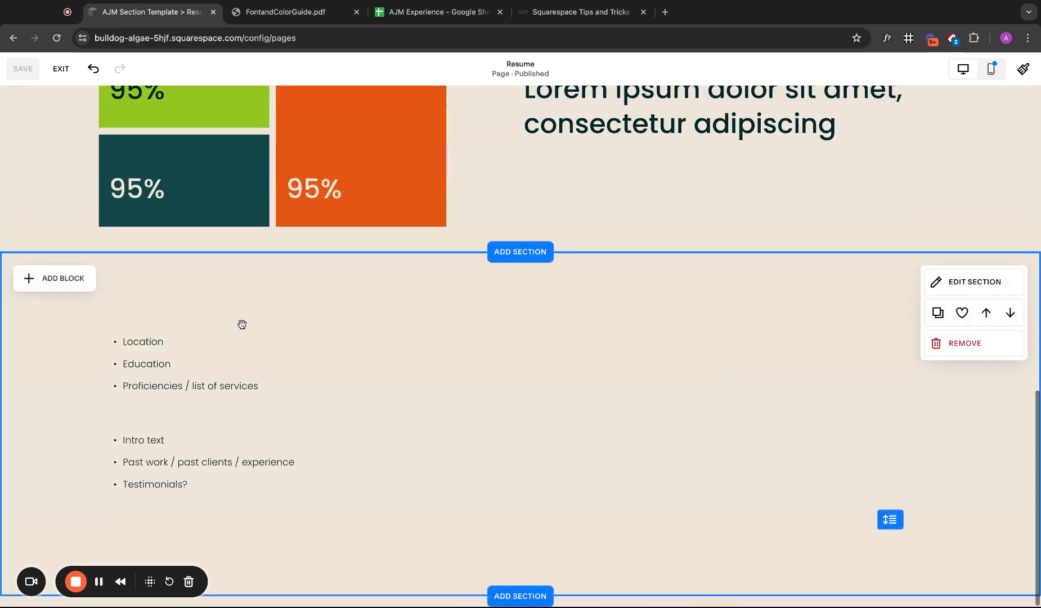
{"action": "scroll", "coordinate": [247, 356], "scroll_direction": "up", "scroll_amount": 3}
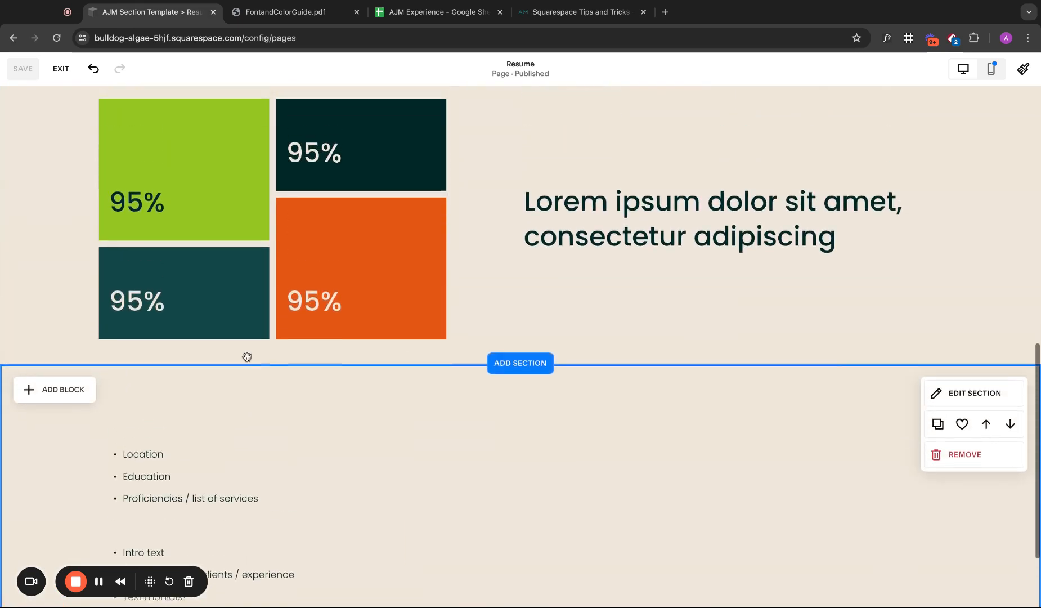
{"action": "left_click", "coordinate": [252, 508]}
{"action": "left_click_drag", "start_coordinate": [258, 510], "coordinate": [183, 510]}
{"action": "key", "text": "Return"}
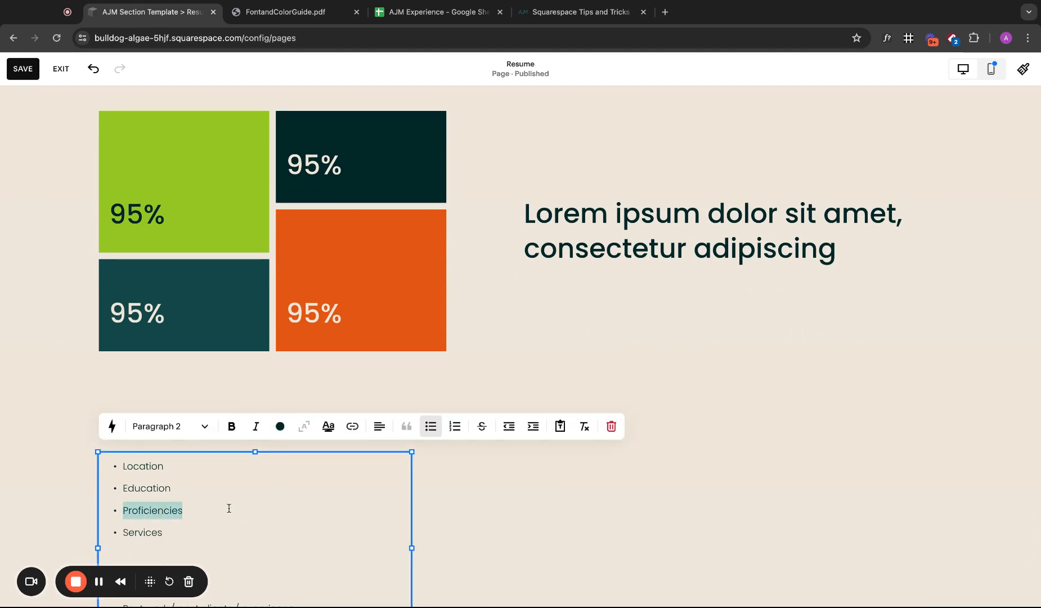
- Check the finished sections against the notes list and remove its "Location" bullet
{"action": "scroll", "coordinate": [527, 366], "scroll_direction": "up", "scroll_amount": 6}
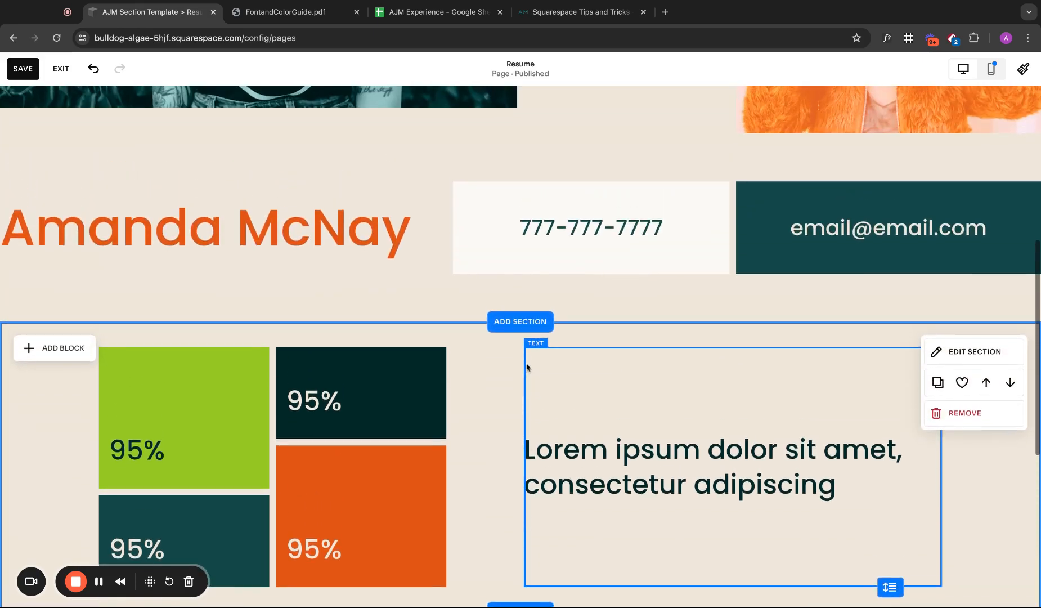
{"action": "scroll", "coordinate": [528, 366], "scroll_direction": "up", "scroll_amount": 8}
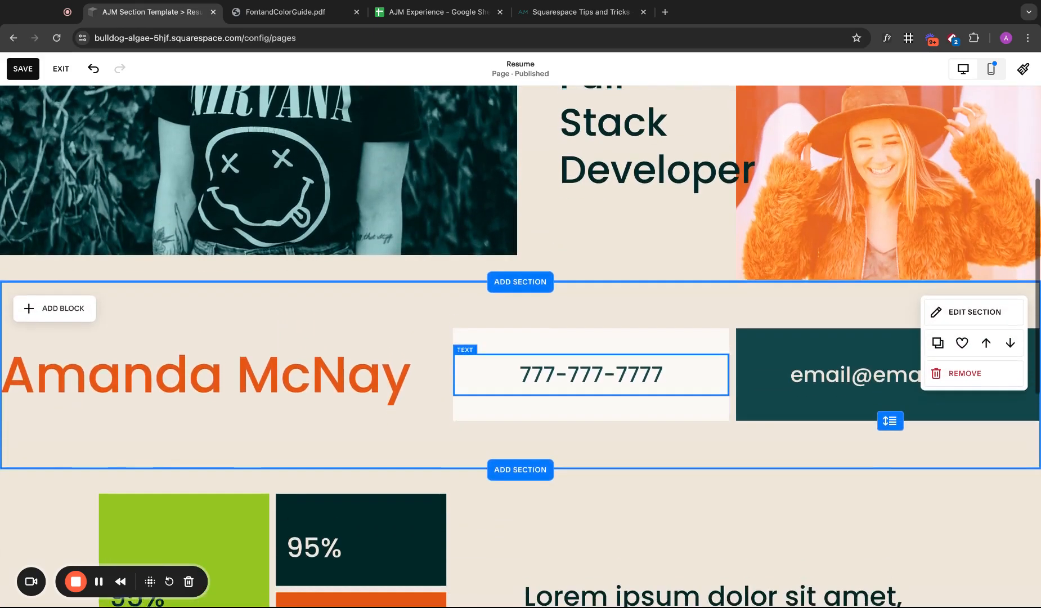
{"action": "scroll", "coordinate": [223, 422], "scroll_direction": "down", "scroll_amount": 15}
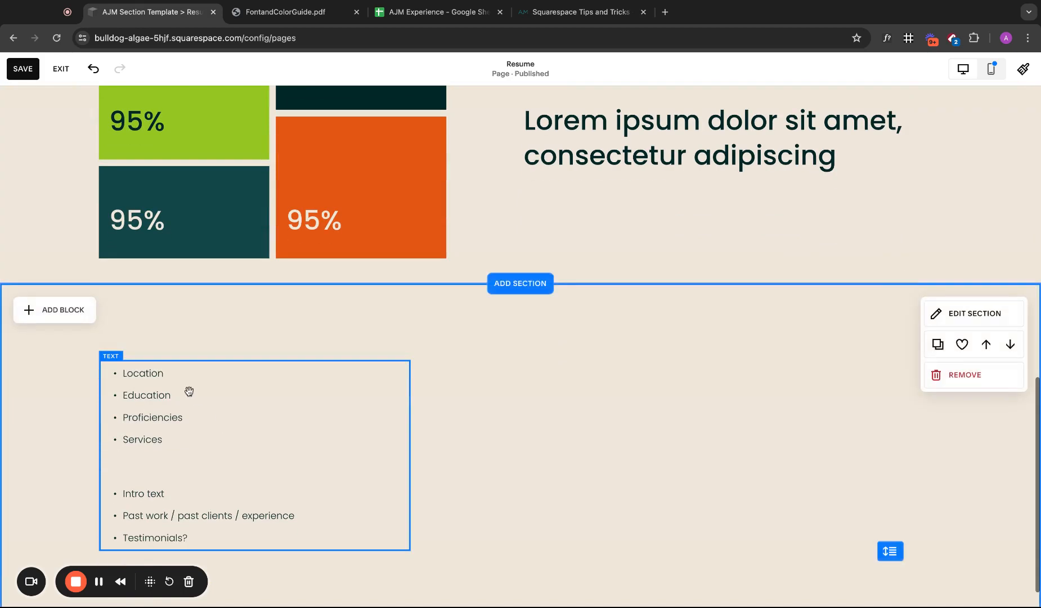
{"action": "left_click", "coordinate": [190, 391]}
{"action": "left_click", "coordinate": [124, 396]}
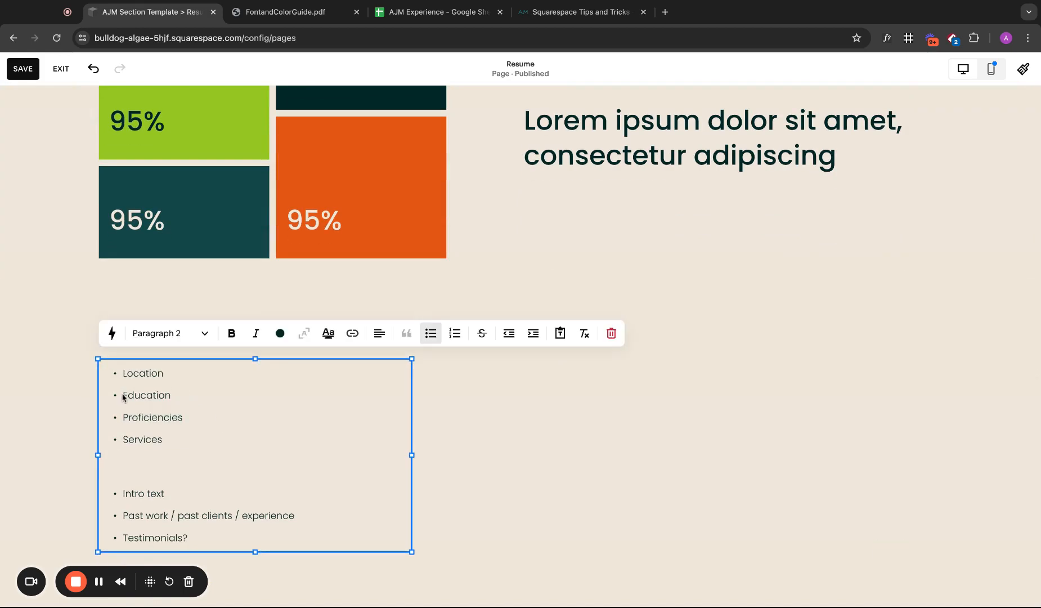
{"action": "key", "text": "BackSpace"}
{"action": "left_click", "coordinate": [196, 298]}
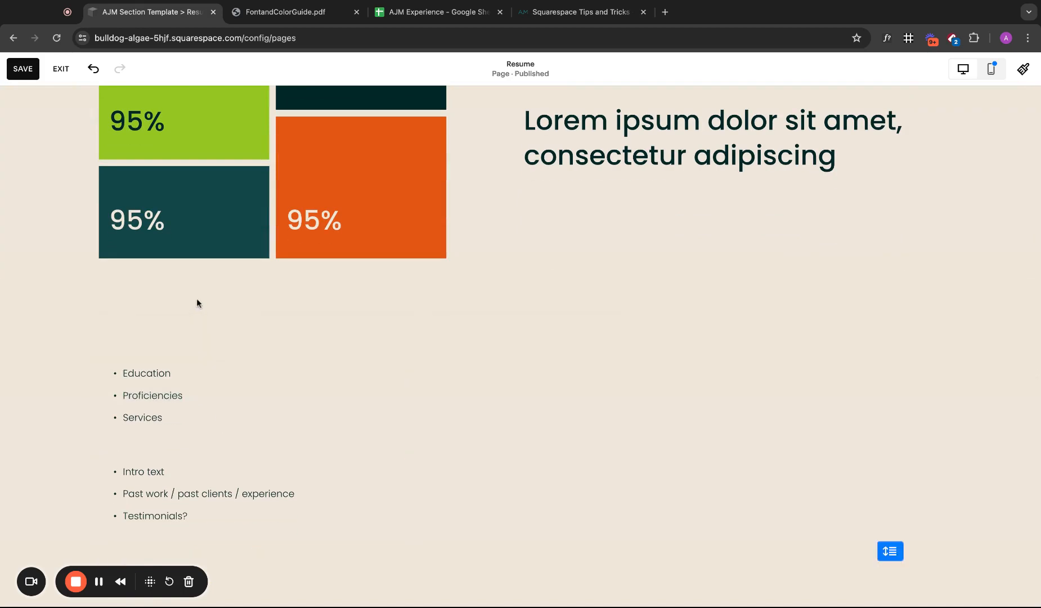
- Move the "Education" bullet from the upper notes group to just below "Intro text" in the lower group
{"action": "scroll", "coordinate": [196, 299], "scroll_direction": "up", "scroll_amount": 1}
{"action": "scroll", "coordinate": [196, 301], "scroll_direction": "down", "scroll_amount": 1}
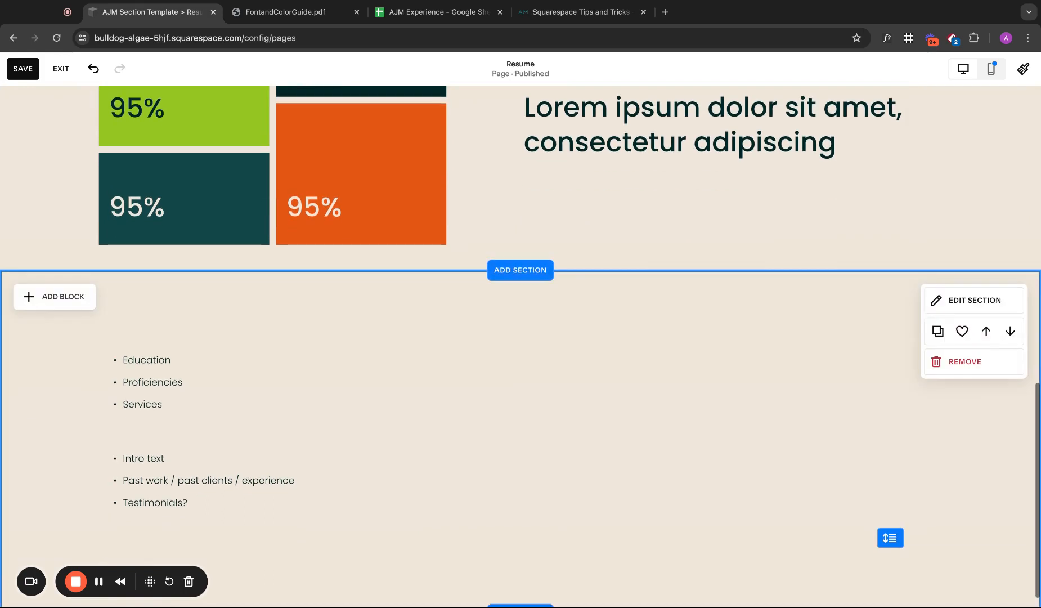
{"action": "left_click", "coordinate": [192, 439]}
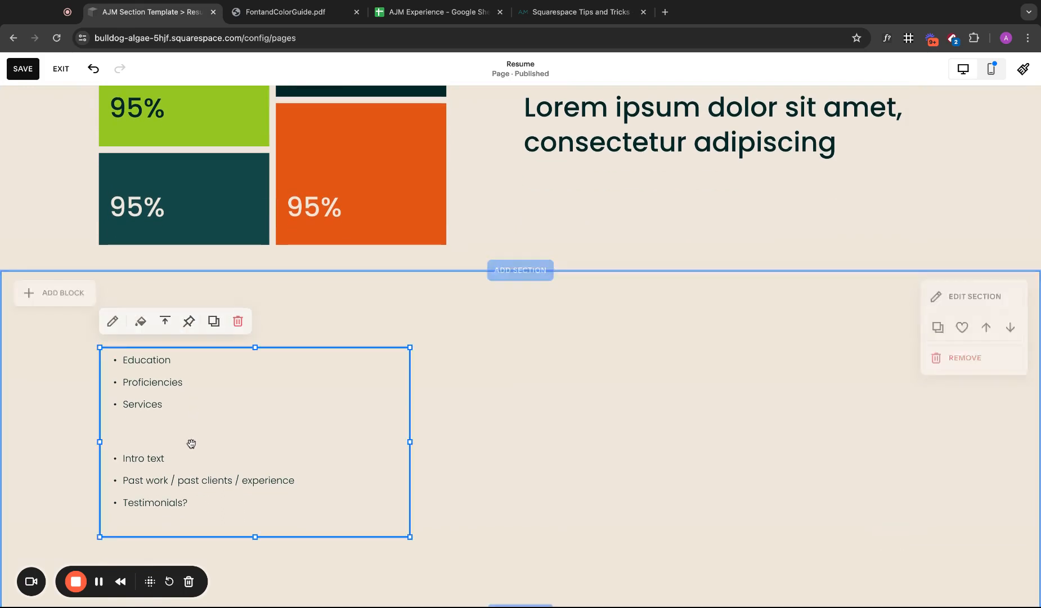
{"action": "left_click", "coordinate": [184, 457]}
{"action": "key", "text": "Return"}
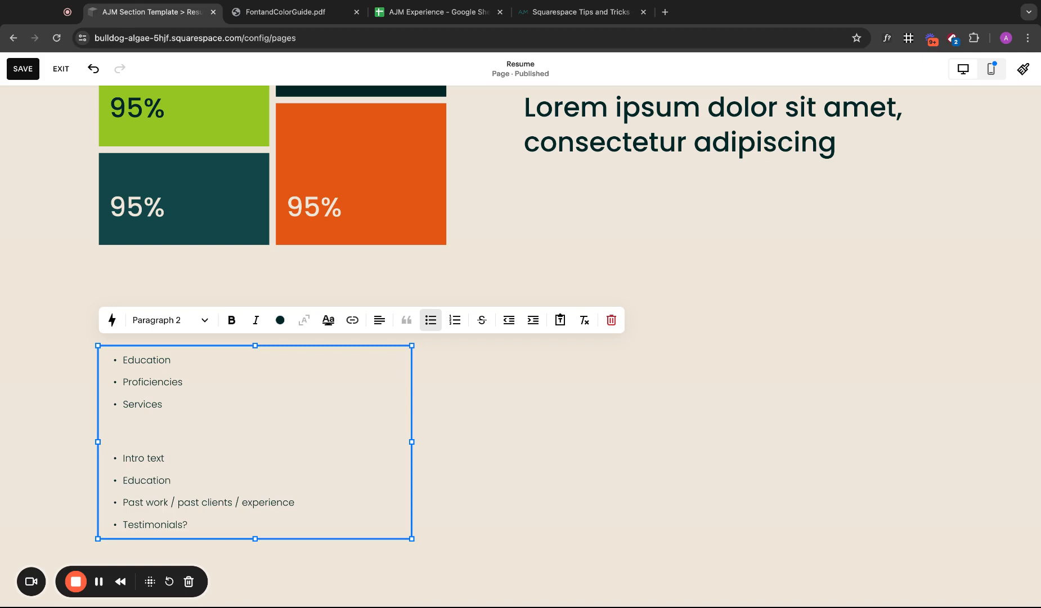
{"action": "key", "text": "BackSpace"}
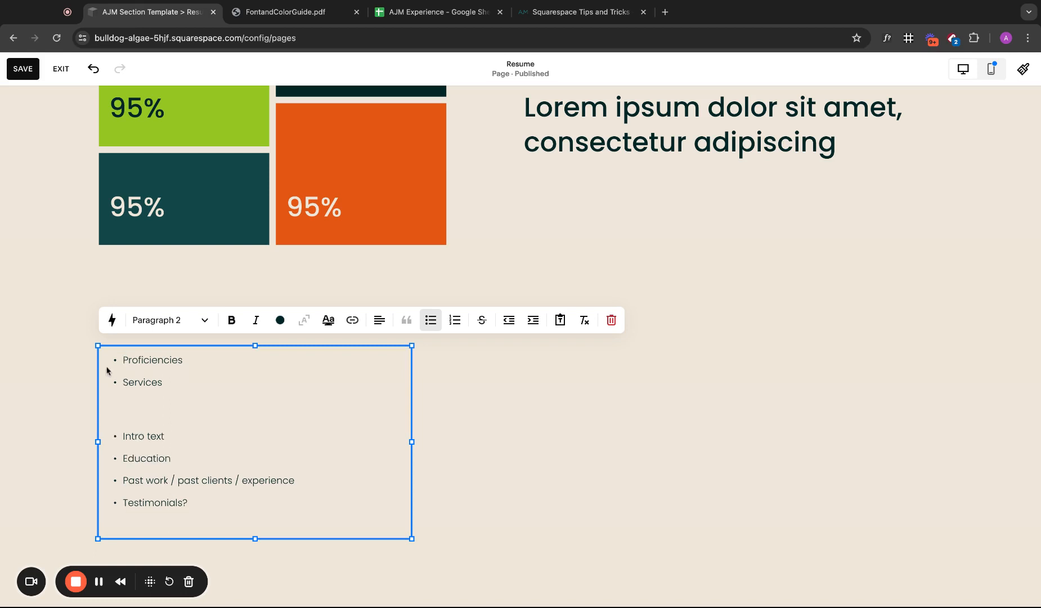
{"action": "left_click", "coordinate": [45, 369]}
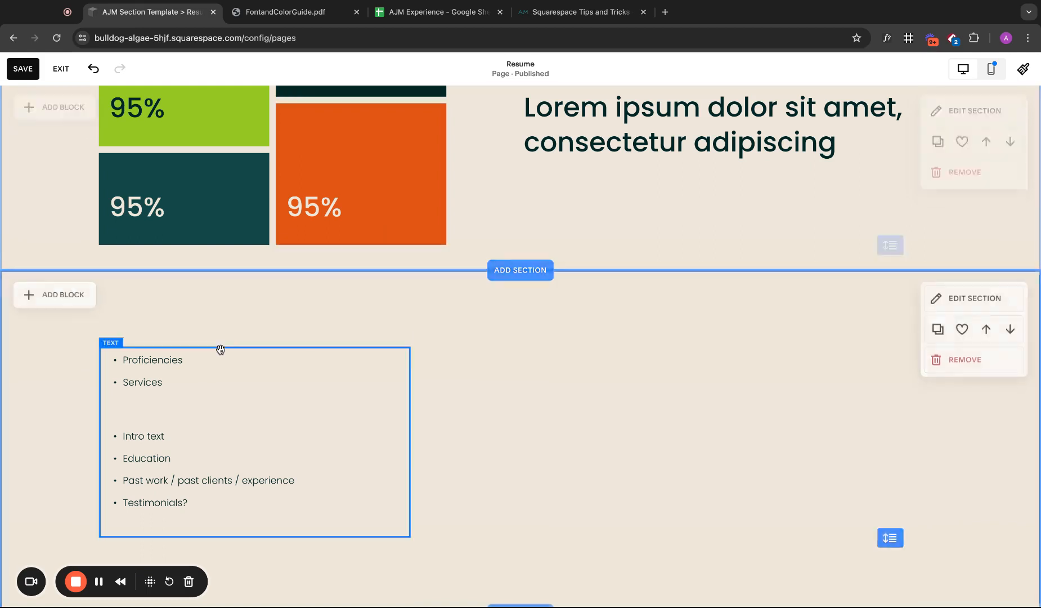
- Remove the "Services" bullet and delete the blank line between "Proficiencies" and "Intro text" in the notes list
{"action": "left_click", "coordinate": [218, 387]}
{"action": "double_click", "coordinate": [201, 384]}
{"action": "key", "text": "BackSpace"}
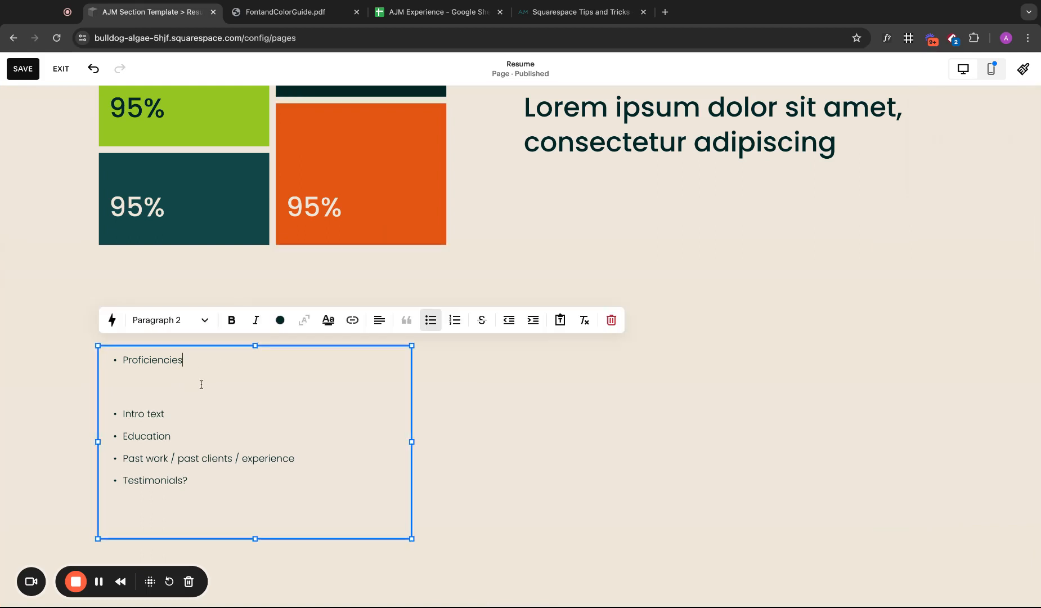
{"action": "triple_click", "coordinate": [175, 421]}
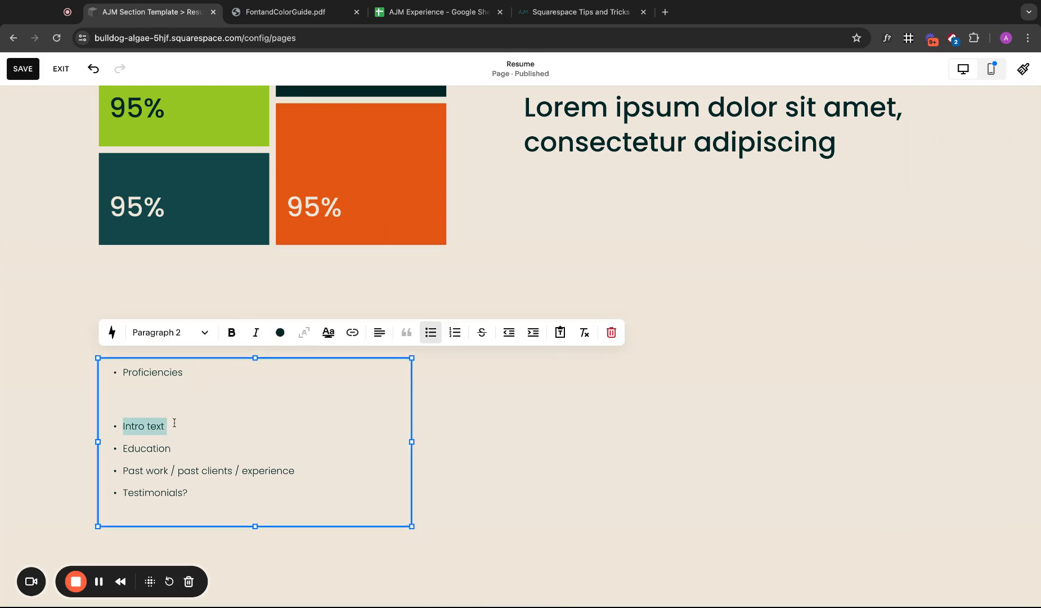
{"action": "left_click", "coordinate": [152, 398]}
{"action": "key", "text": "BackSpace"}
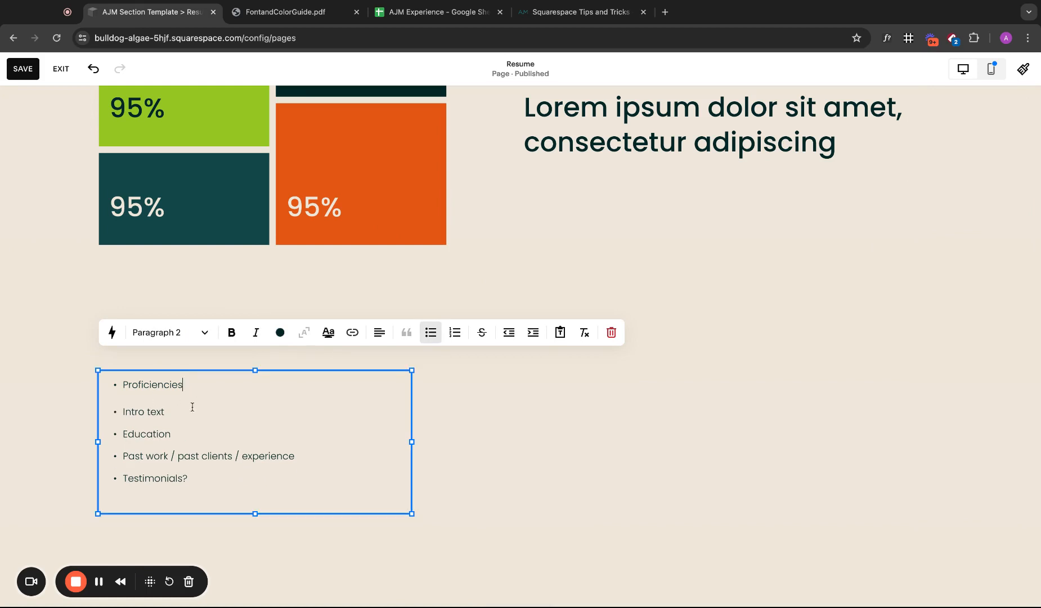
{"action": "left_click", "coordinate": [193, 408]}
{"action": "key", "text": "Return"}
{"action": "key", "text": "Return"}
{"action": "left_click", "coordinate": [499, 445]}
- Open the green tile's "95%" text for editing
{"action": "scroll", "coordinate": [499, 445], "scroll_direction": "up", "scroll_amount": 4}
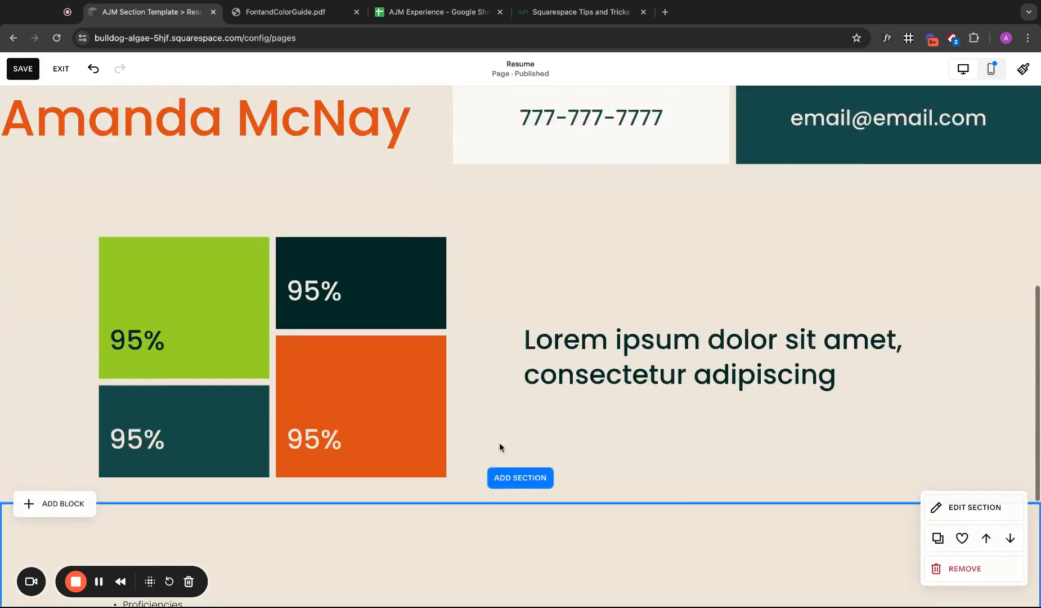
{"action": "scroll", "coordinate": [499, 448], "scroll_direction": "up", "scroll_amount": 2}
{"action": "scroll", "coordinate": [404, 360], "scroll_direction": "down", "scroll_amount": 3}
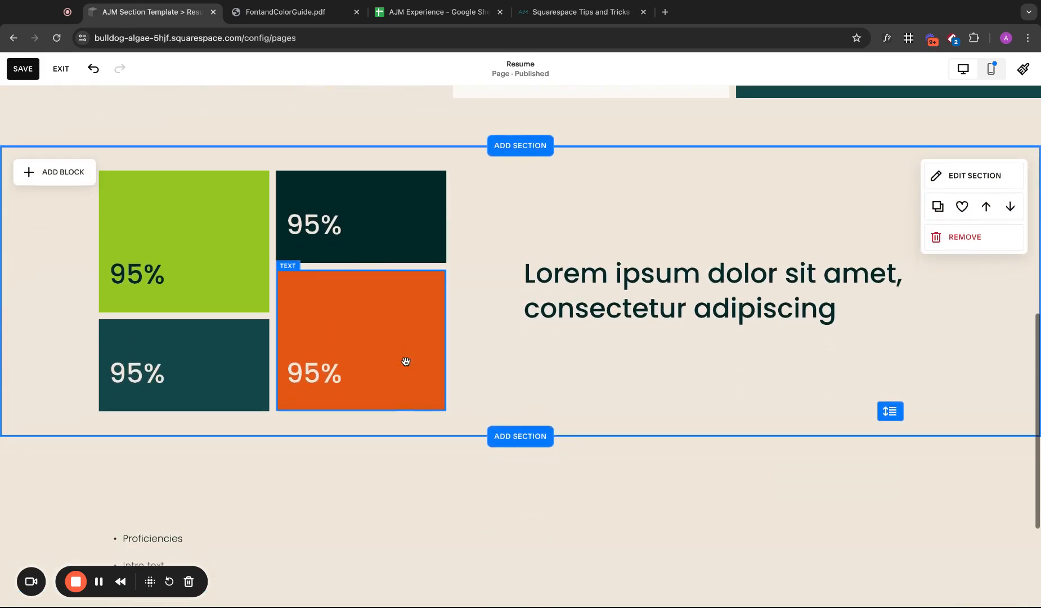
{"action": "left_click", "coordinate": [208, 266]}
{"action": "left_click", "coordinate": [182, 268]}
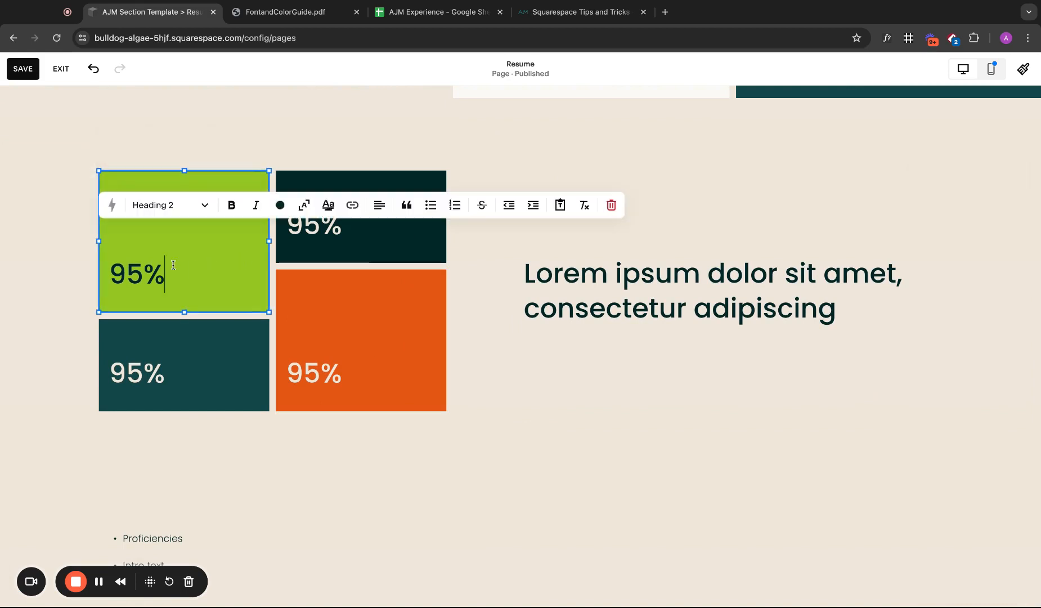
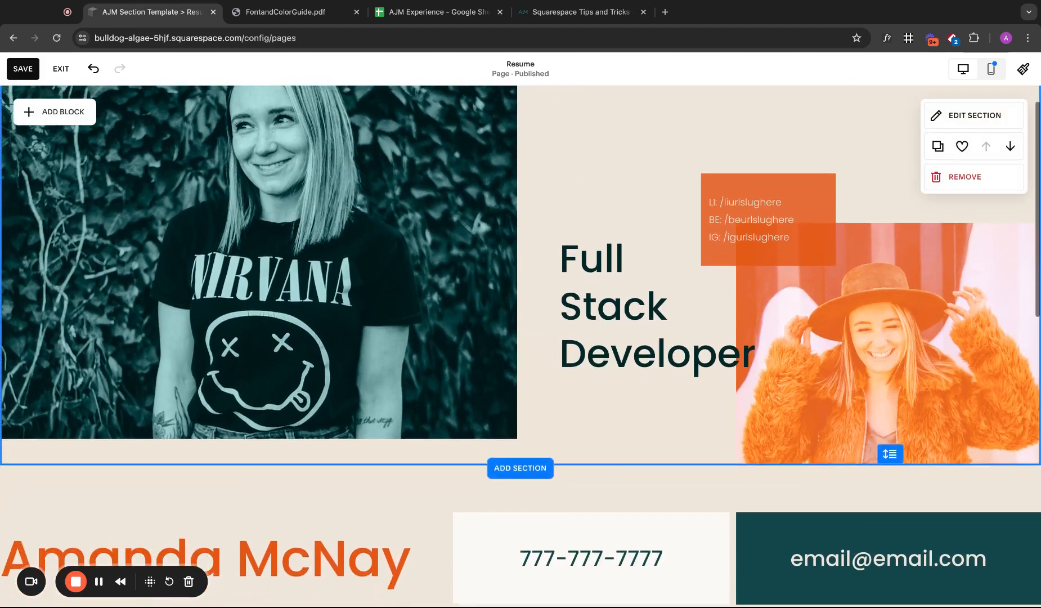
- Shorten the heading beside the tile group to "Lorem ipsum dolor"
{"action": "scroll", "coordinate": [521, 338], "scroll_direction": "down", "scroll_amount": 3}
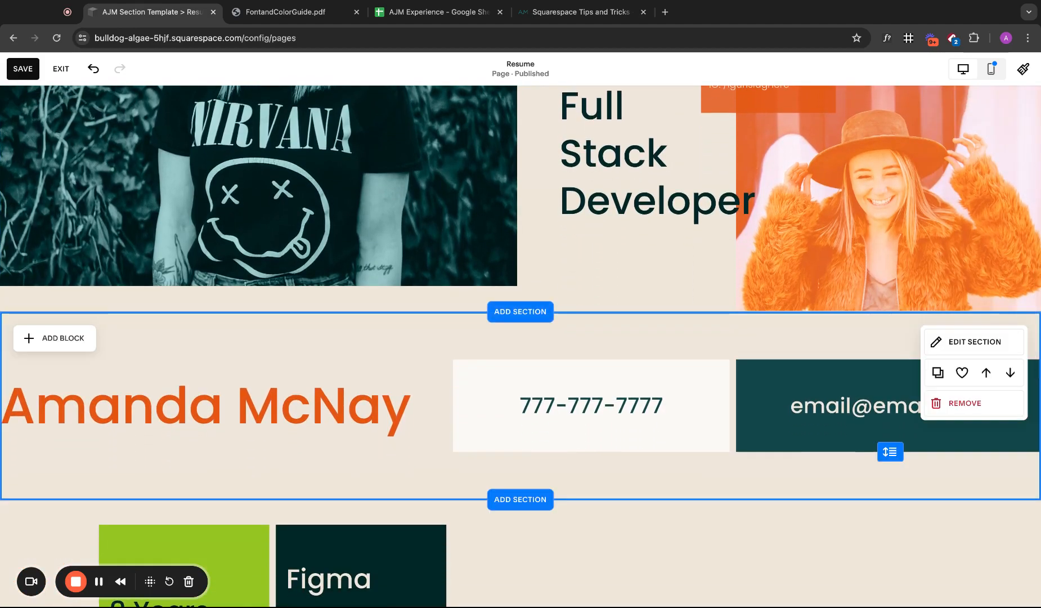
{"action": "scroll", "coordinate": [619, 349], "scroll_direction": "down", "scroll_amount": 5}
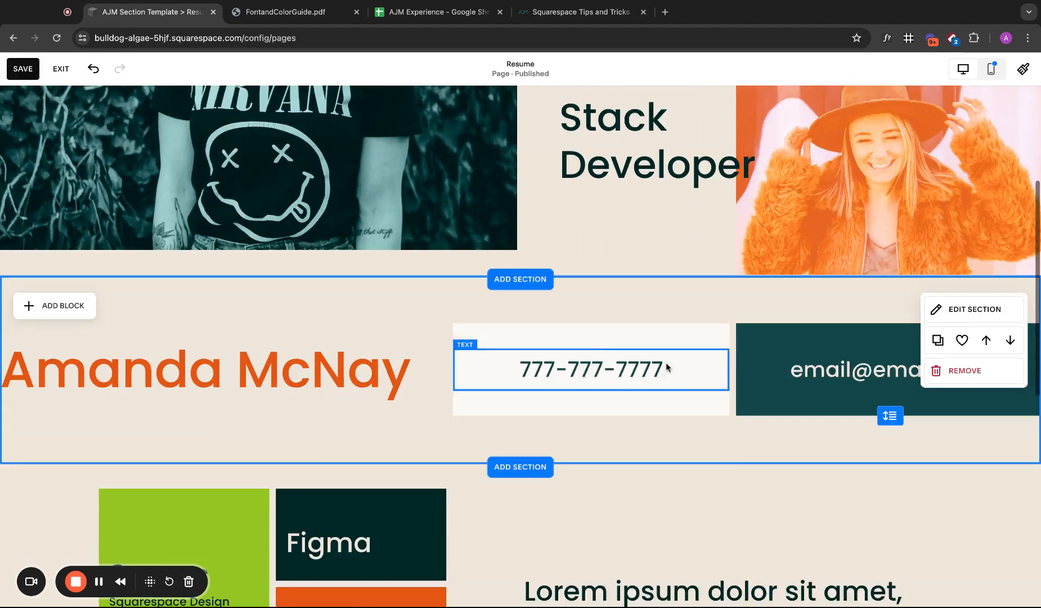
{"action": "left_click", "coordinate": [719, 374]}
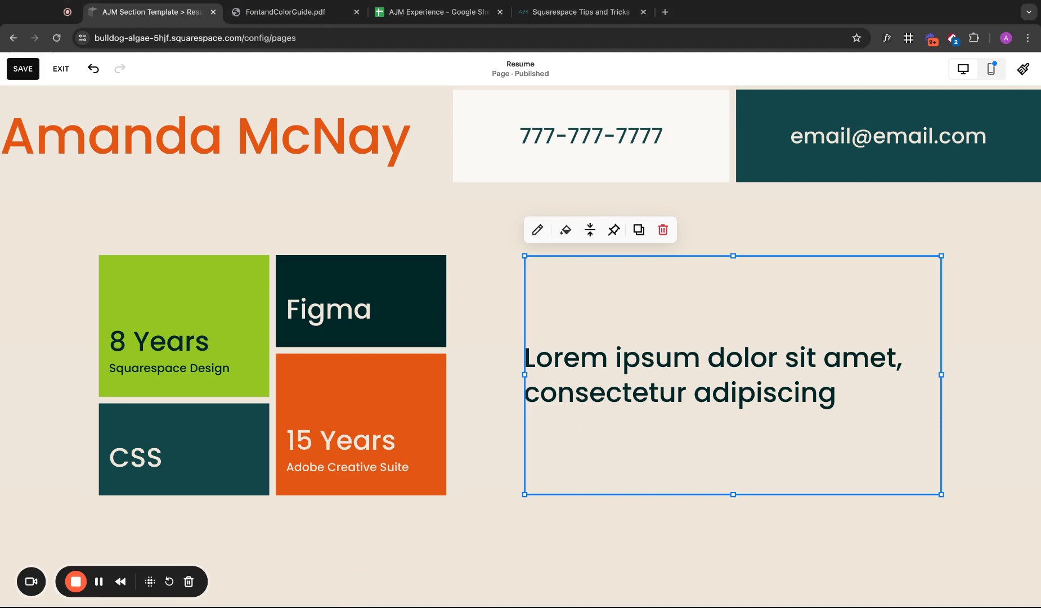
{"action": "left_click", "coordinate": [851, 396]}
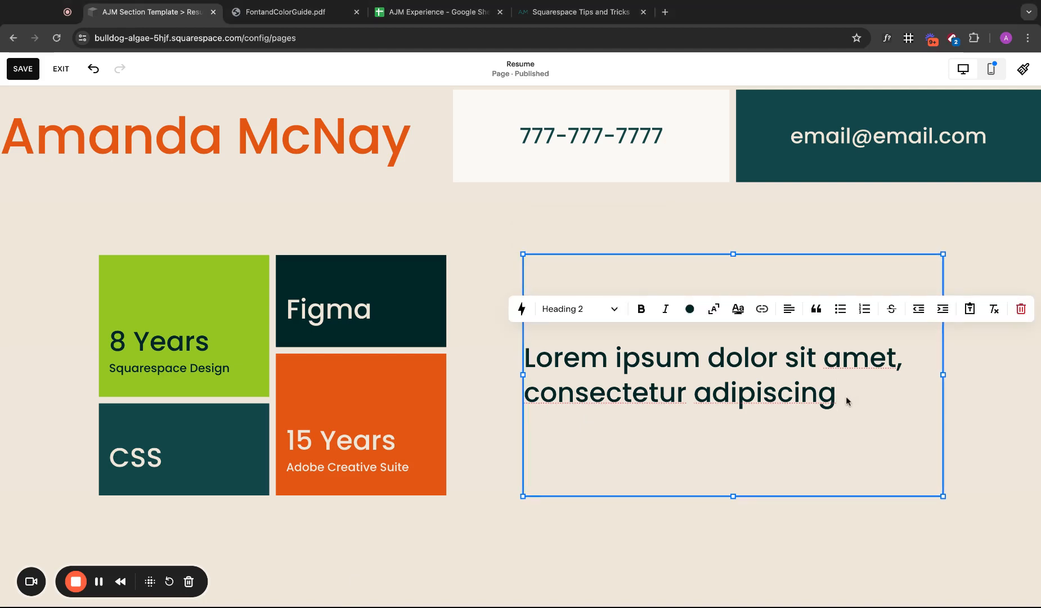
{"action": "left_click_drag", "start_coordinate": [846, 397], "coordinate": [779, 365]}
{"action": "key", "text": "BackSpace"}
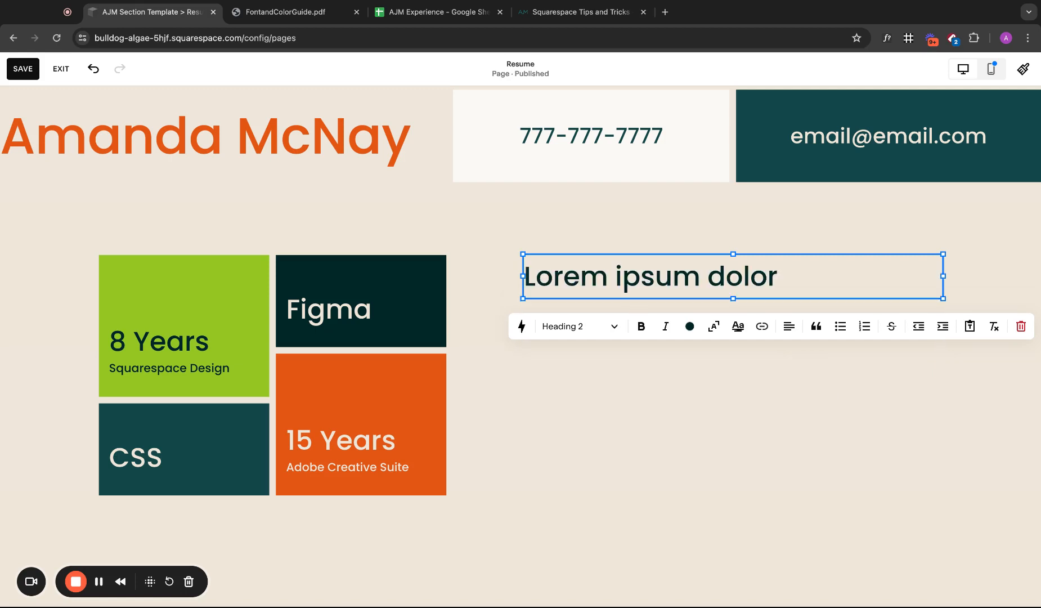
- Add a Paragraph 2 lorem ipsum passage below the heading and stretch the text block to the tile group's height
{"action": "key", "text": "Return"}
{"action": "type", "text": "Lorem ipsum dolor sit amet, consectetur adipiscing elit, sed do eiusmod tempor incididunt ut labore et dolore magna aliqua. Ut enim ad minim veniam, quis nostrud exercitation ullamco laboris nisi ut aliquip ex ea commodo consequat. Duis aute irure dolor in reprehenderit in voluptate velit esse cillum dolore eu fugiat nulla pariatur. Excepteur sint occaecat cupidatat non proident, sunt in culpa qui officia deserunt mollit anim id est laborum."}
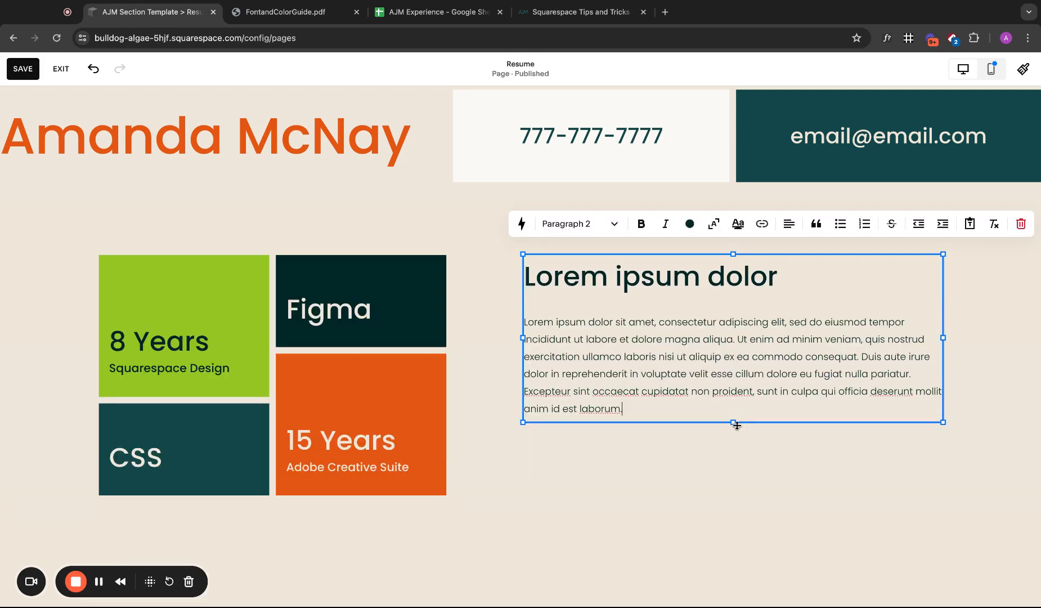
{"action": "left_click_drag", "start_coordinate": [737, 426], "coordinate": [737, 450]}
{"action": "left_click", "coordinate": [725, 529]}
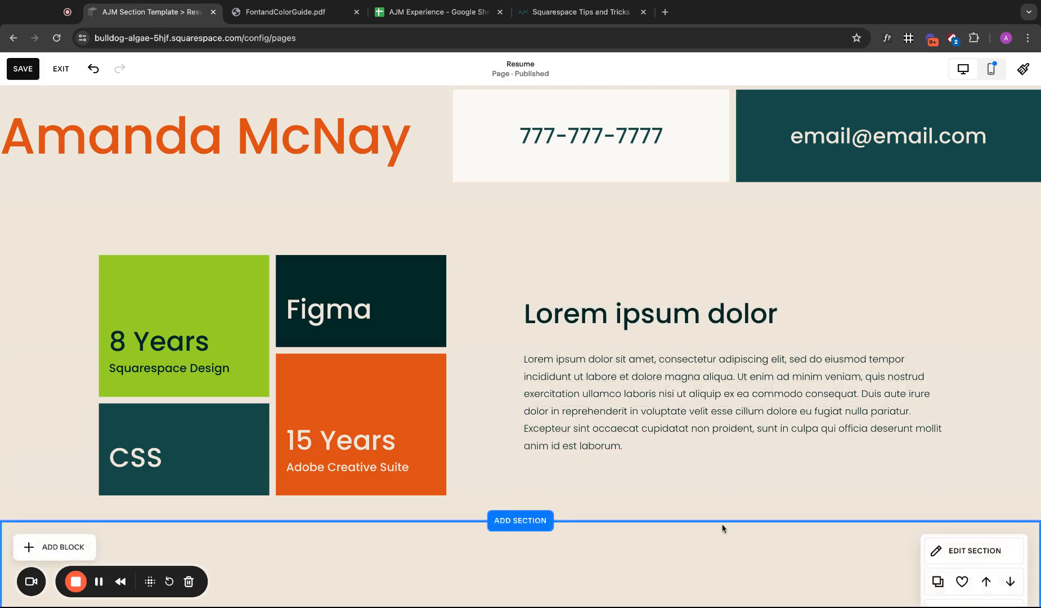
- Save the page and review the hero, contact and tile sections together
{"action": "left_click", "coordinate": [22, 68]}
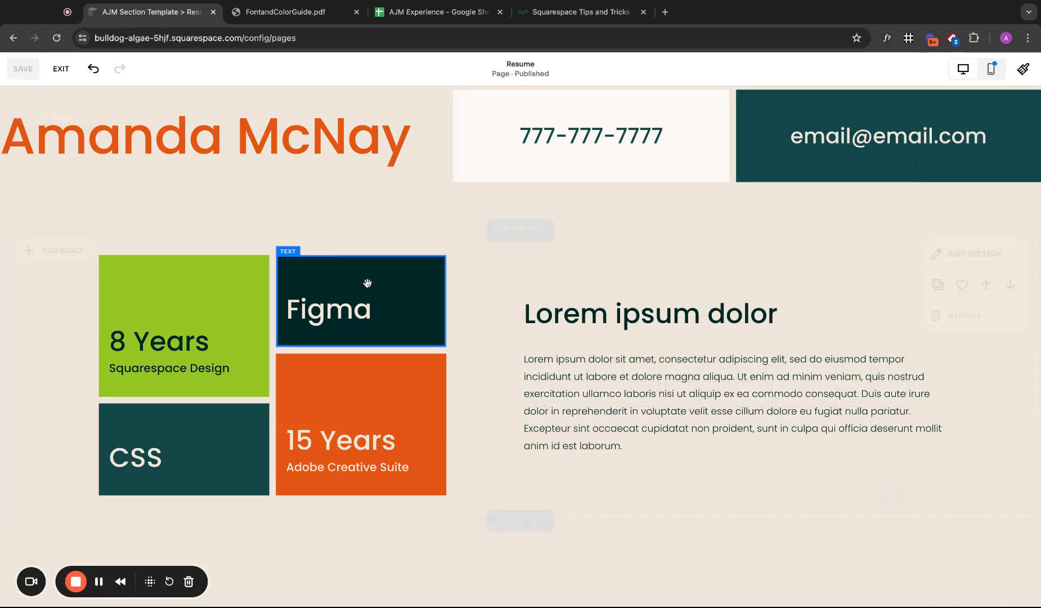
{"action": "scroll", "coordinate": [367, 284], "scroll_direction": "up", "scroll_amount": 2}
{"action": "scroll", "coordinate": [367, 283], "scroll_direction": "up", "scroll_amount": 6}
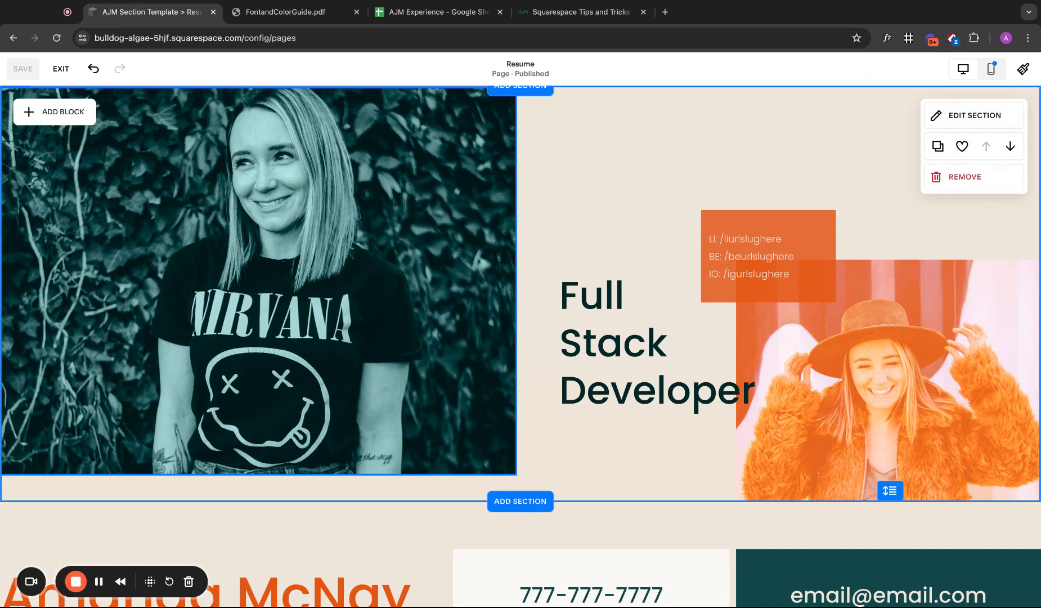
{"action": "scroll", "coordinate": [589, 296], "scroll_direction": "down", "scroll_amount": 5}
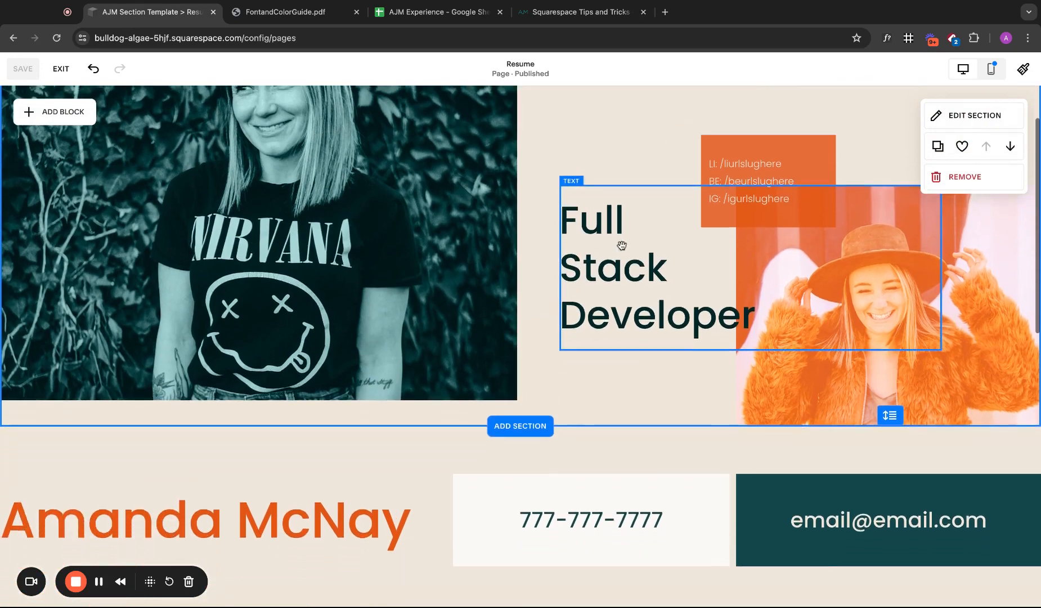
{"action": "scroll", "coordinate": [183, 395], "scroll_direction": "down", "scroll_amount": 3}
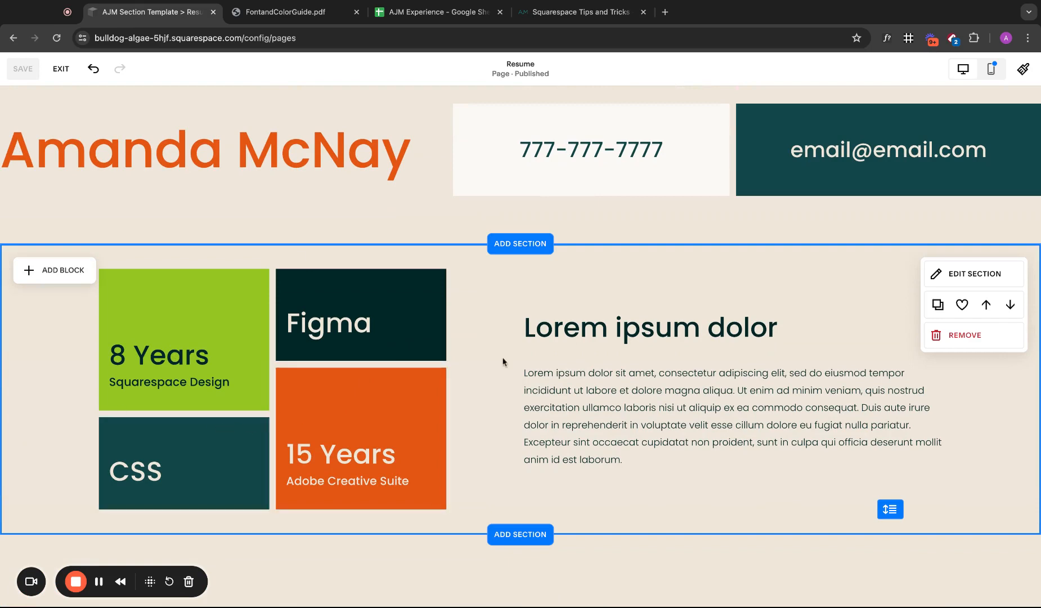
- Replace "Stack" with "Service" in the hero heading "Full Stack Developer"
{"action": "scroll", "coordinate": [505, 362], "scroll_direction": "up", "scroll_amount": 8}
{"action": "left_click", "coordinate": [633, 332]}
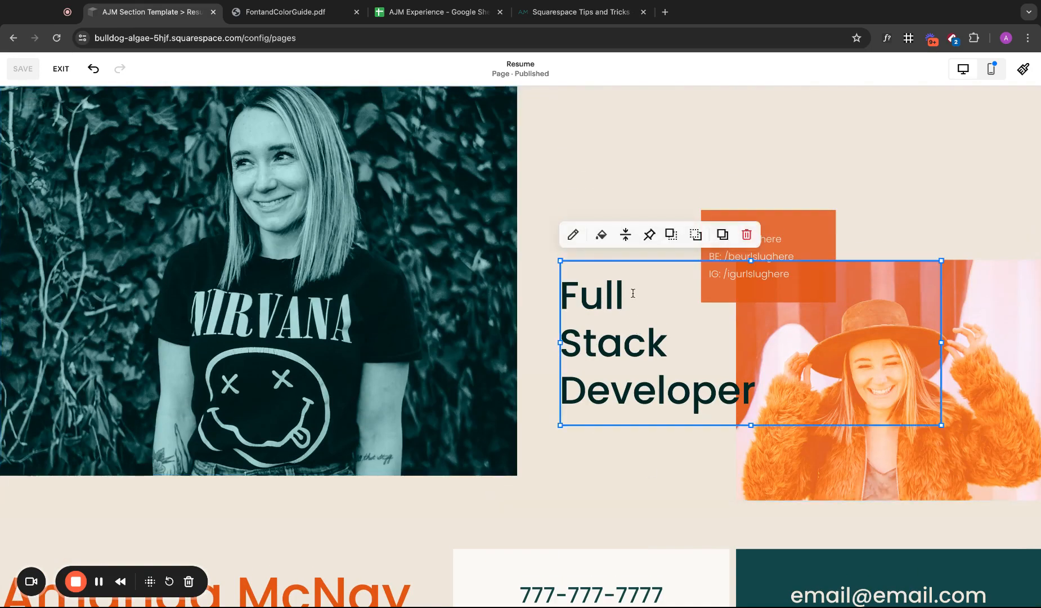
{"action": "left_click", "coordinate": [633, 293]}
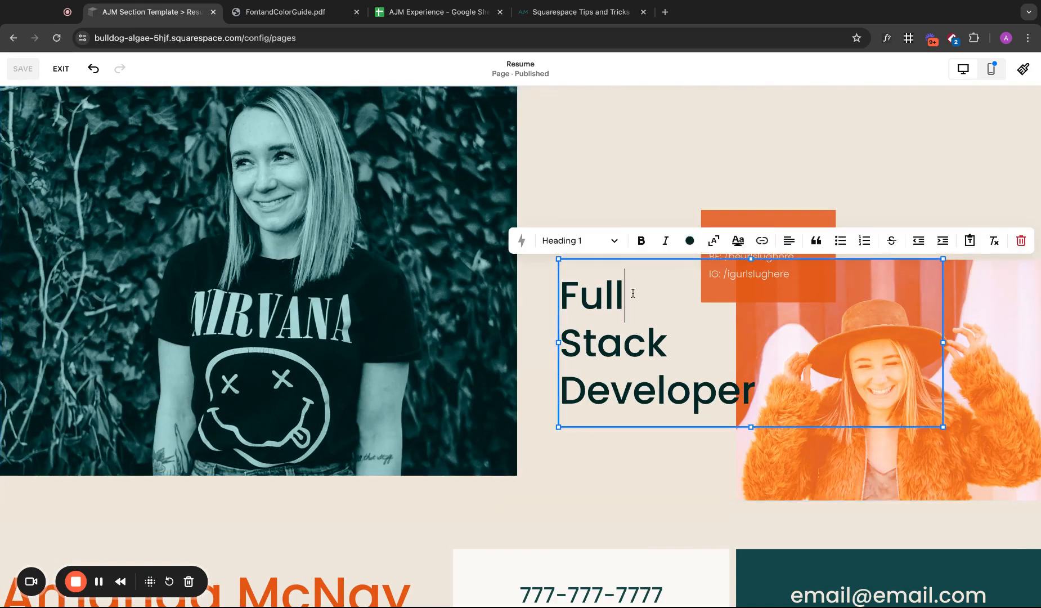
{"action": "double_click", "coordinate": [678, 341]}
{"action": "left_click", "coordinate": [666, 345]}
{"action": "key", "text": "BackSpace"}
{"action": "key", "text": "BackSpace"}
{"action": "key", "text": "BackSpace"}
{"action": "key", "text": "BackSpace"}
{"action": "type", "text": "ERV"}
{"action": "key", "text": "BackSpace"}
{"action": "key", "text": "BackSpace"}
{"action": "key", "text": "BackSpace"}
{"action": "type", "text": "ervice"}
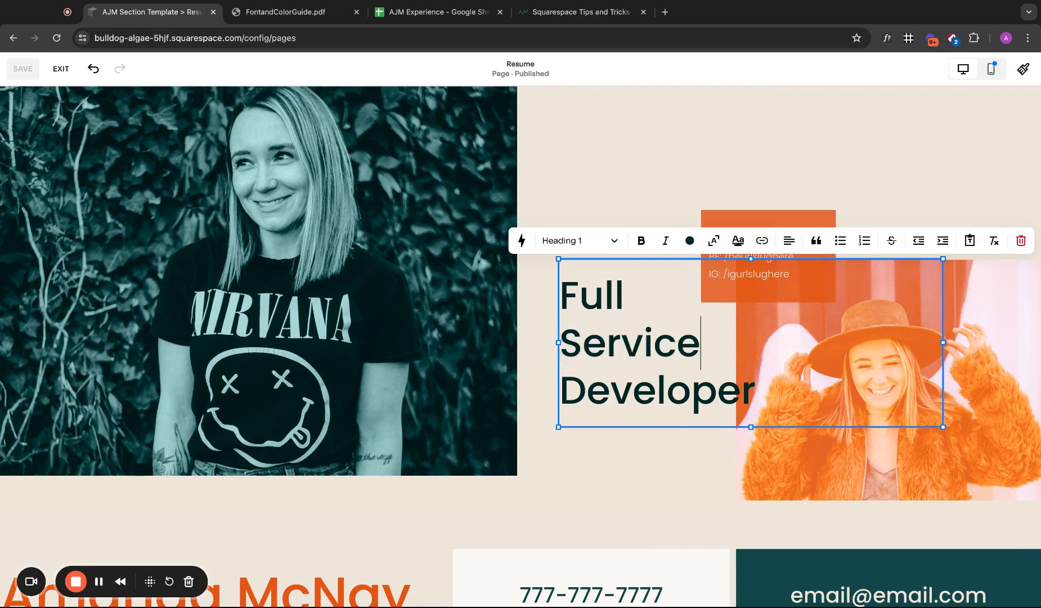
- Replace "Developer" with "Designer" in the hero heading and save the page
{"action": "left_click_drag", "start_coordinate": [755, 394], "coordinate": [610, 394]}
{"action": "key", "text": "BackSpace"}
{"action": "type", "text": "sig"}
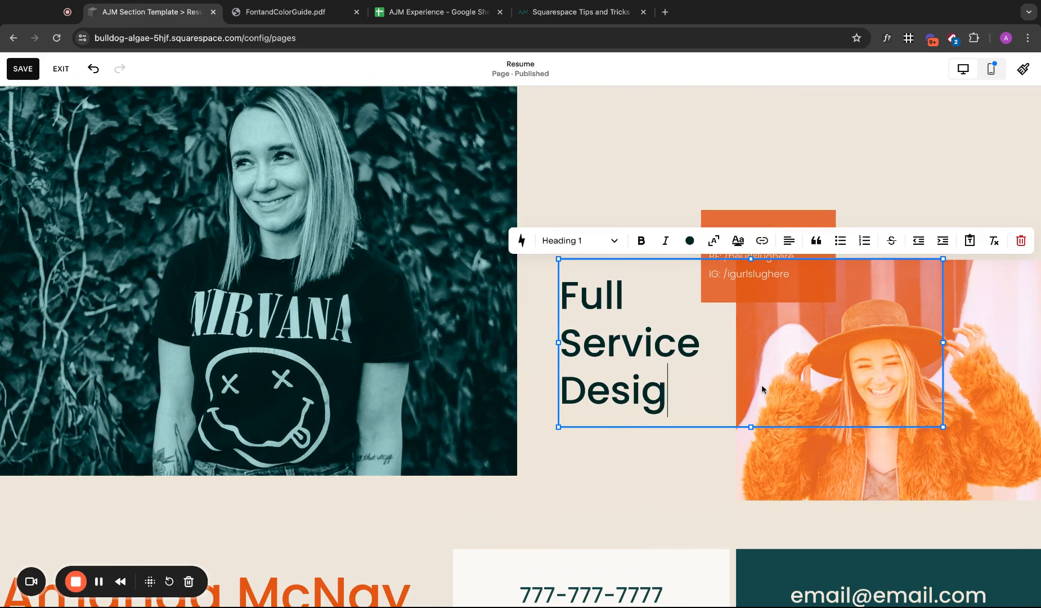
{"action": "type", "text": "ner"}
{"action": "left_click", "coordinate": [613, 485]}
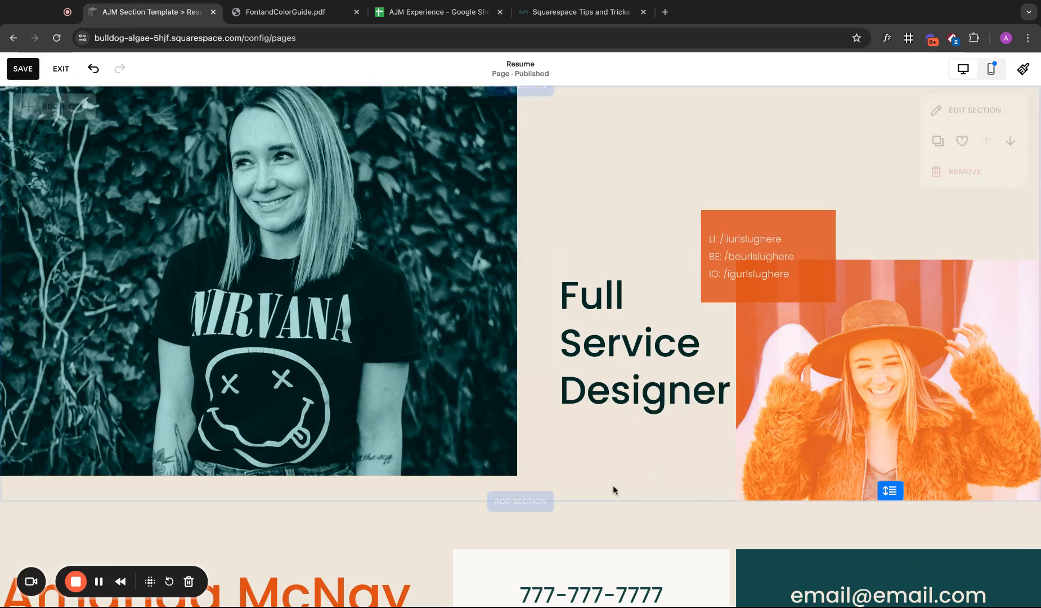
{"action": "left_click", "coordinate": [20, 75]}
- Try shifting the hero heading toward the orange-tinted photo, and undo the move
{"action": "left_click_drag", "start_coordinate": [693, 384], "coordinate": [693, 383]}
{"action": "left_click_drag", "start_coordinate": [562, 344], "coordinate": [567, 344]}
{"action": "left_click", "coordinate": [593, 102]}
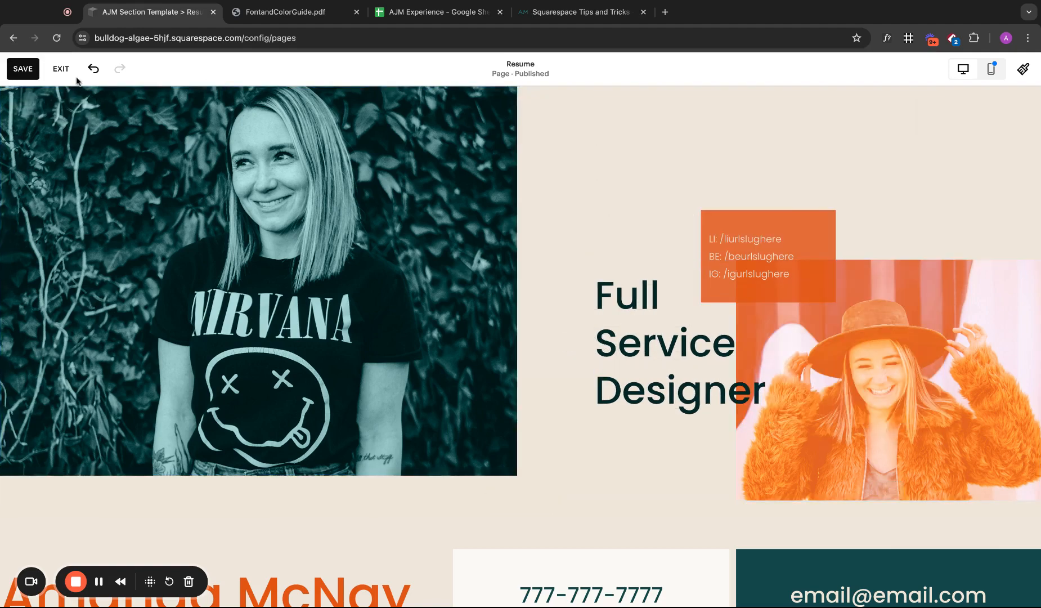
{"action": "left_click", "coordinate": [94, 69]}
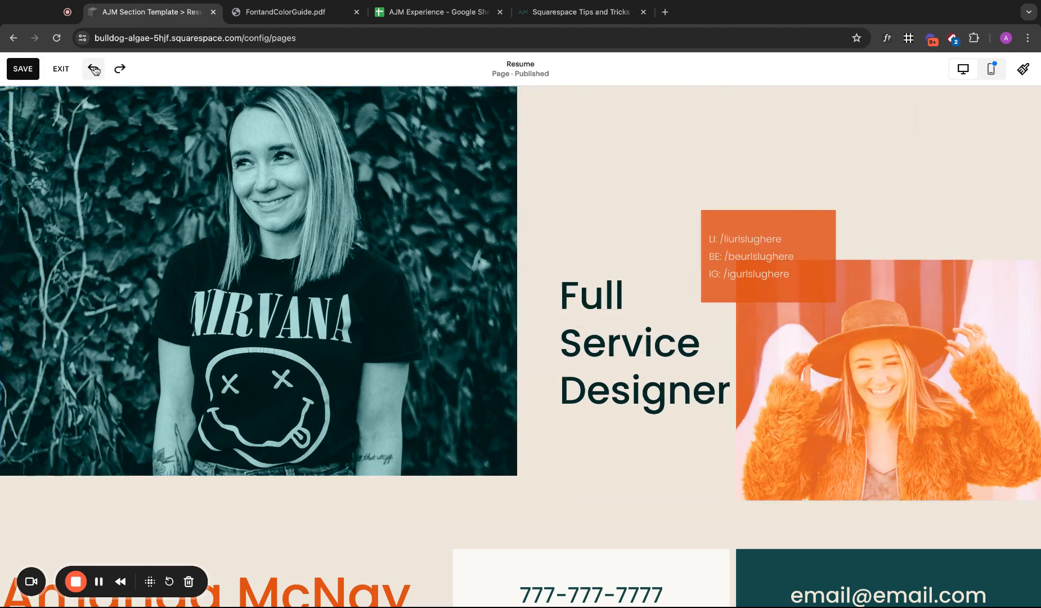
- Narrow the hero heading's text block and the orange-tinted photo to leave a gap beside "Designer", and save the page
{"action": "left_click", "coordinate": [594, 327]}
{"action": "left_click_drag", "start_coordinate": [941, 342], "coordinate": [800, 342]}
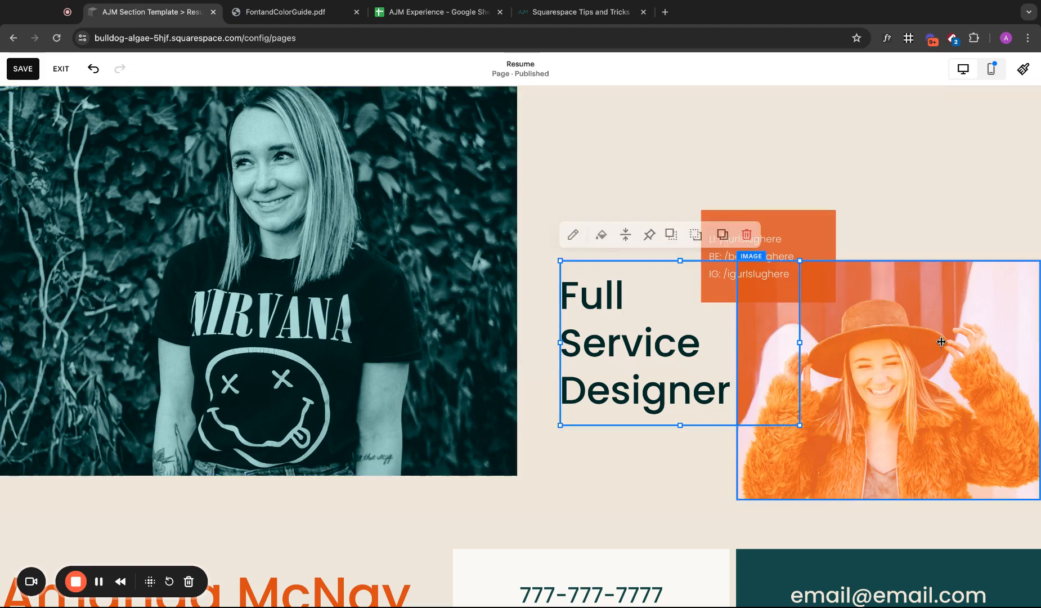
{"action": "left_click", "coordinate": [879, 351]}
{"action": "left_click_drag", "start_coordinate": [737, 379], "coordinate": [737, 318]}
{"action": "left_click", "coordinate": [655, 115]}
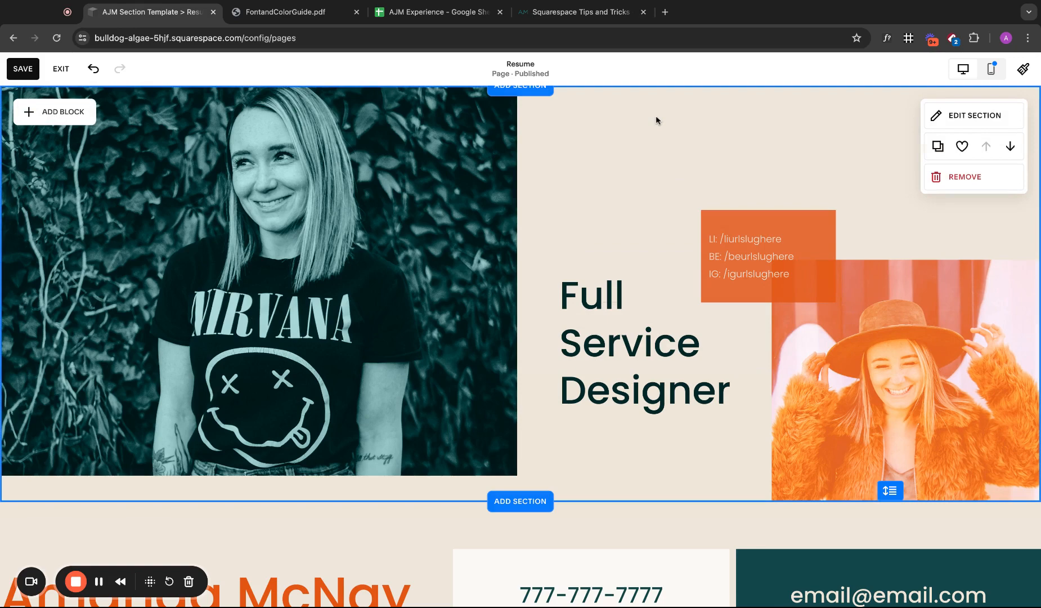
{"action": "key", "text": "ctrl+s"}
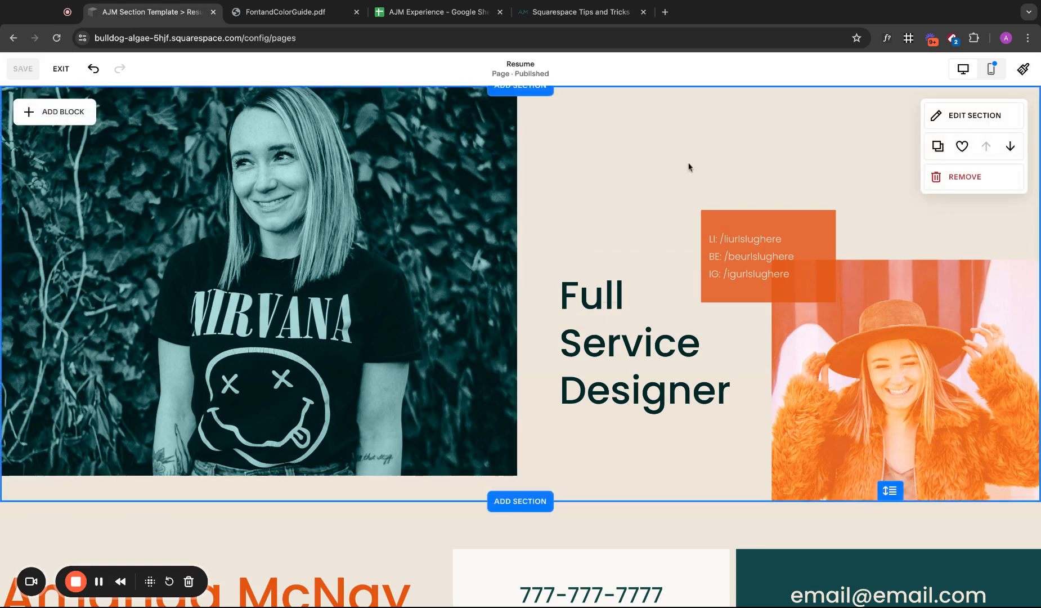
- Remove the completed "Proficiencies" and "Intro text" items and the blank bullets from the notes list below the tile section
{"action": "scroll", "coordinate": [689, 167], "scroll_direction": "down", "scroll_amount": 9}
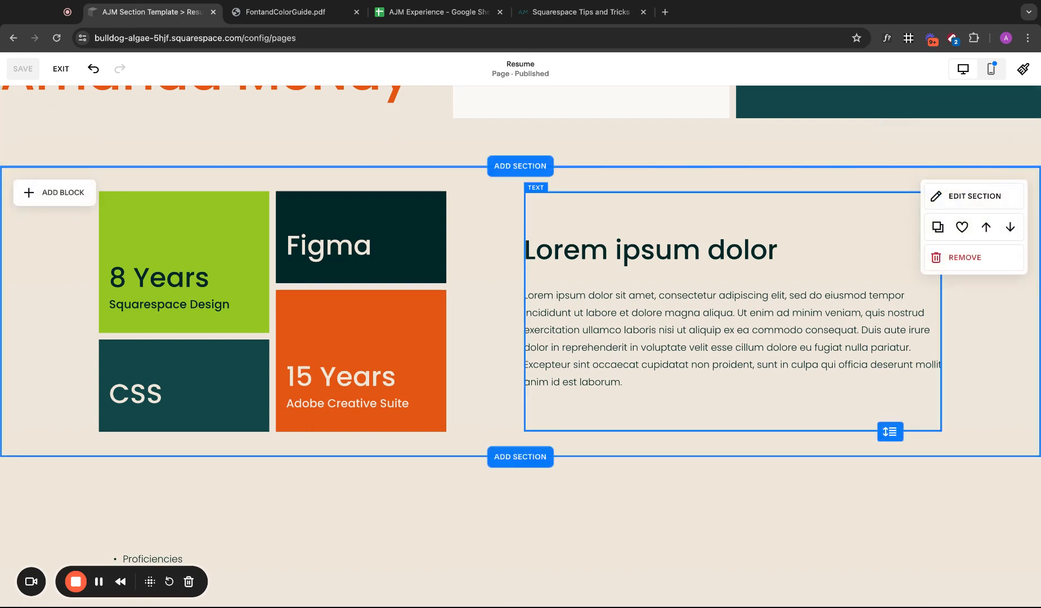
{"action": "scroll", "coordinate": [584, 374], "scroll_direction": "down", "scroll_amount": 3}
{"action": "left_click", "coordinate": [121, 432]}
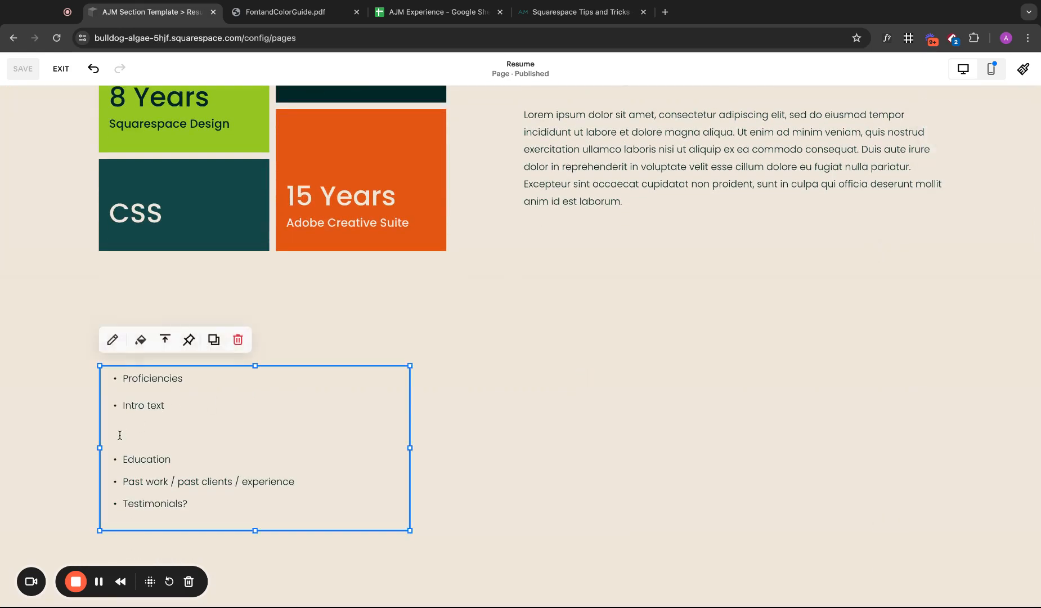
{"action": "left_click", "coordinate": [120, 440]}
{"action": "key", "text": "BackSpace"}
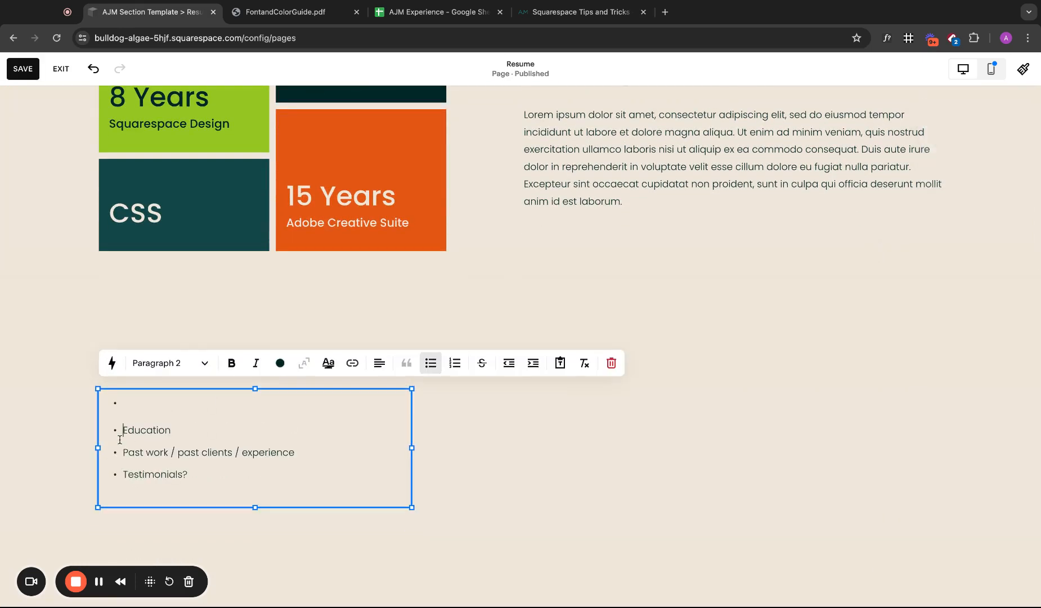
{"action": "key", "text": "BackSpace"}
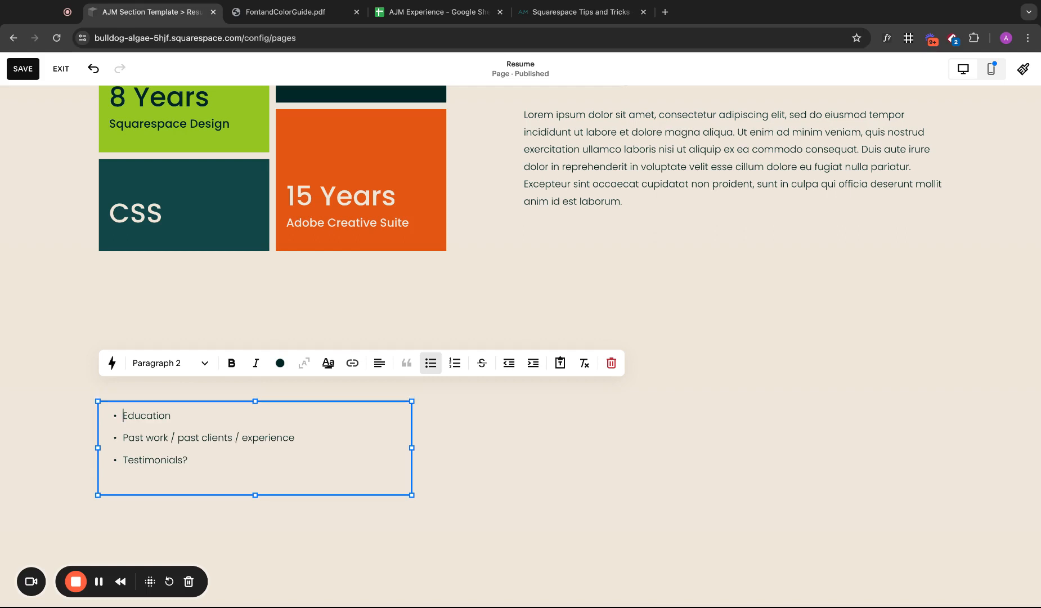
{"action": "left_click", "coordinate": [194, 300]}
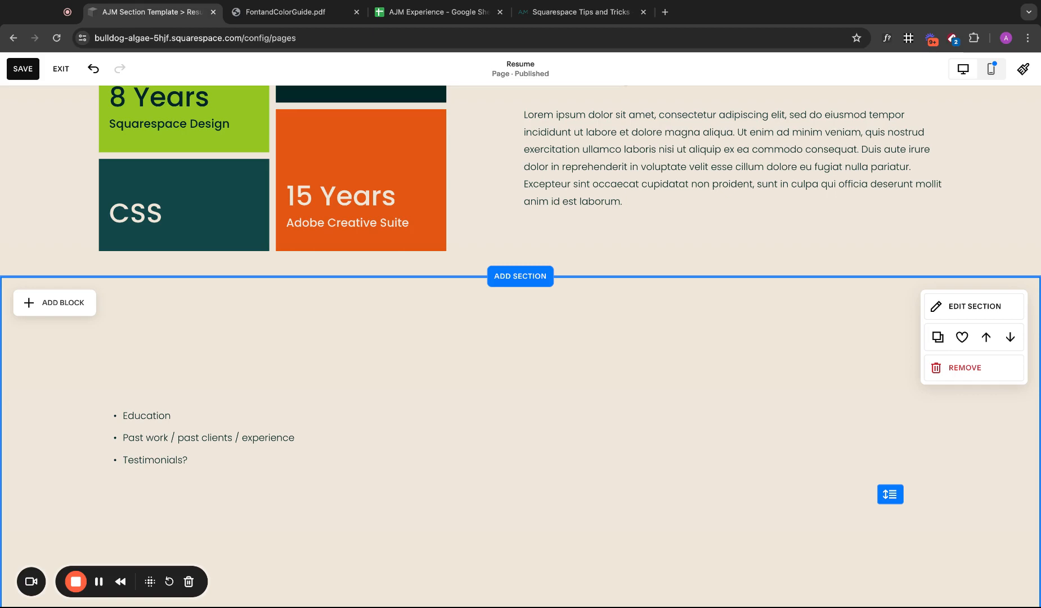
- Examine all the saved section layouts for one that suits the remaining resume items, and leave the picker without adding a section
{"action": "left_click", "coordinate": [542, 276]}
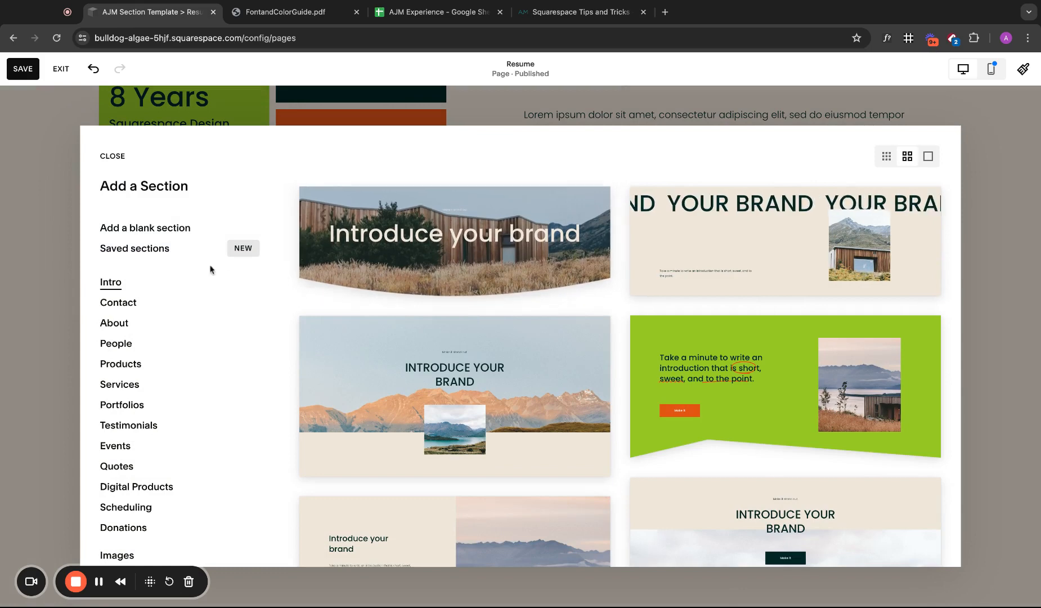
{"action": "left_click", "coordinate": [195, 252]}
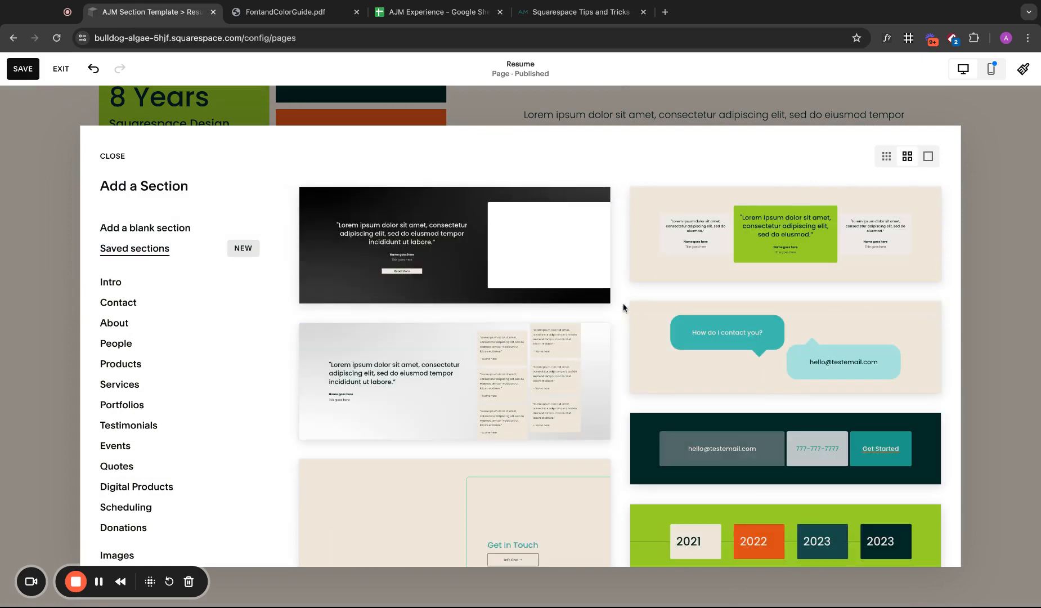
{"action": "scroll", "coordinate": [624, 308], "scroll_direction": "down", "scroll_amount": 2}
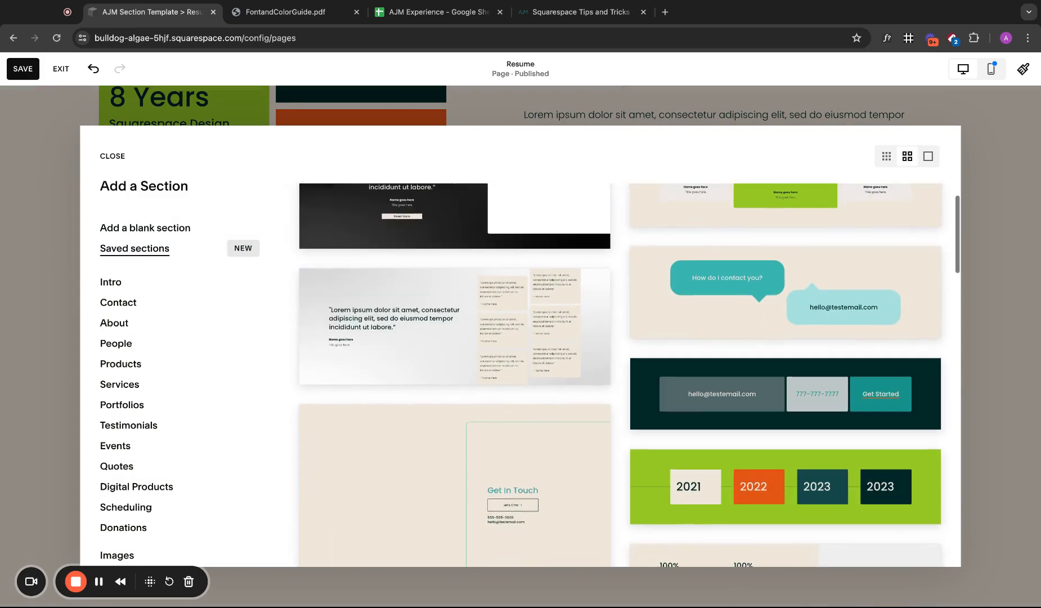
{"action": "scroll", "coordinate": [621, 375], "scroll_direction": "down", "scroll_amount": 5}
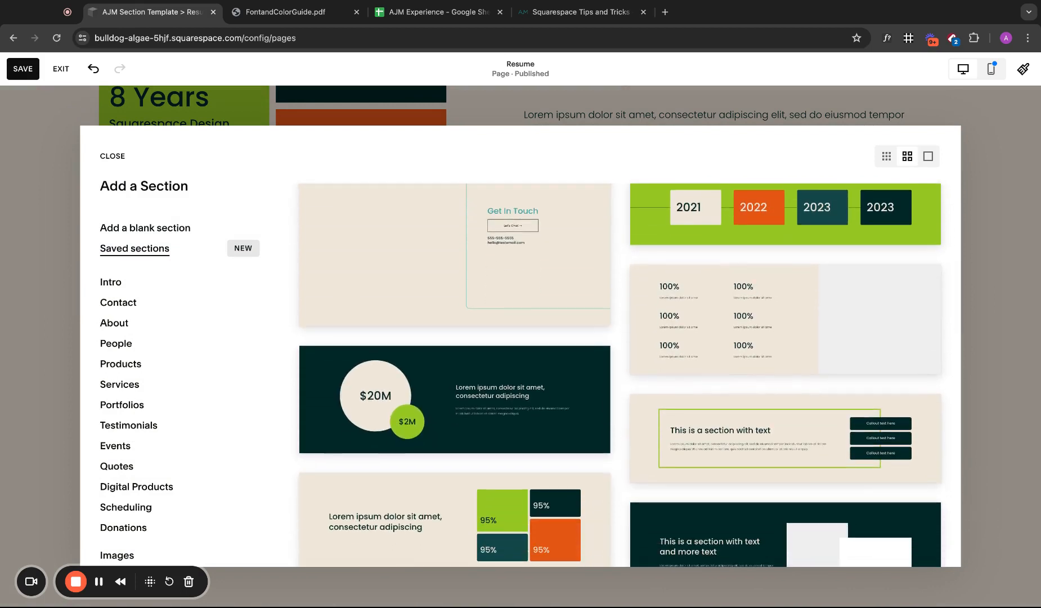
{"action": "scroll", "coordinate": [620, 375], "scroll_direction": "down", "scroll_amount": 1}
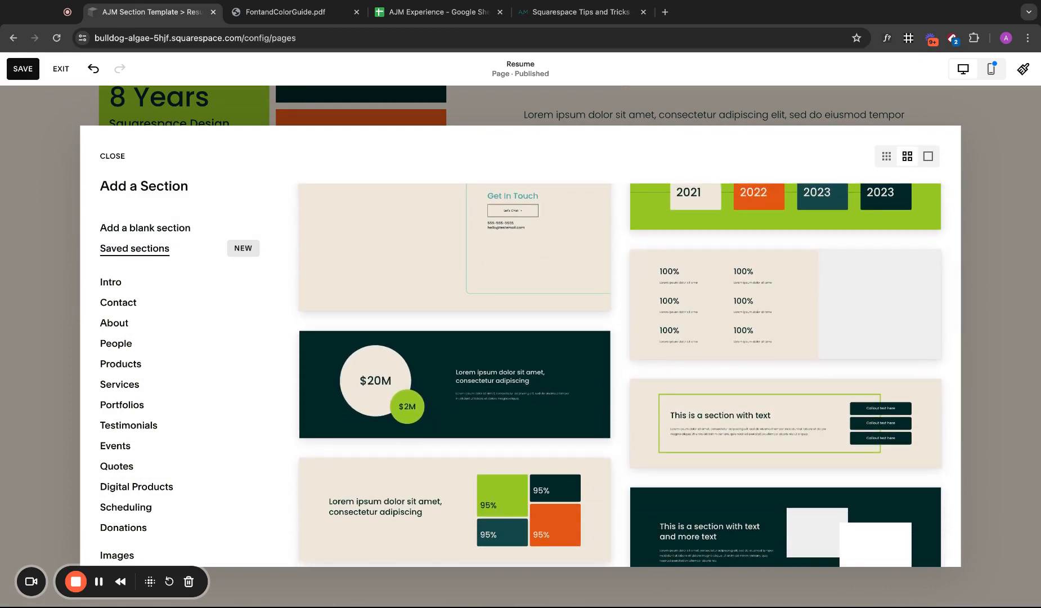
{"action": "scroll", "coordinate": [620, 375], "scroll_direction": "down", "scroll_amount": 1}
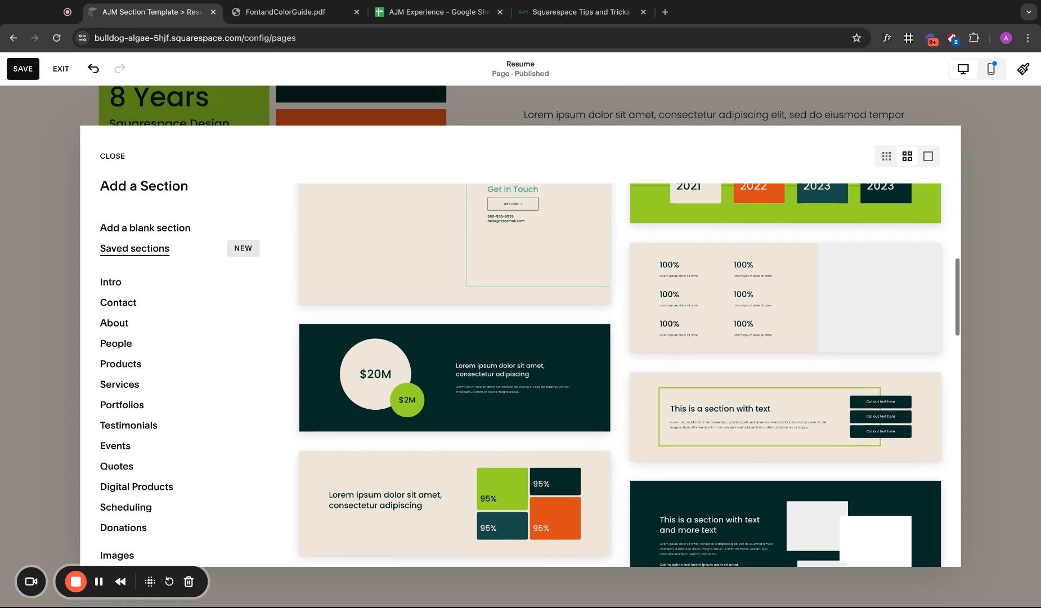
{"action": "scroll", "coordinate": [620, 375], "scroll_direction": "up", "scroll_amount": 1}
{"action": "scroll", "coordinate": [621, 375], "scroll_direction": "down", "scroll_amount": 1}
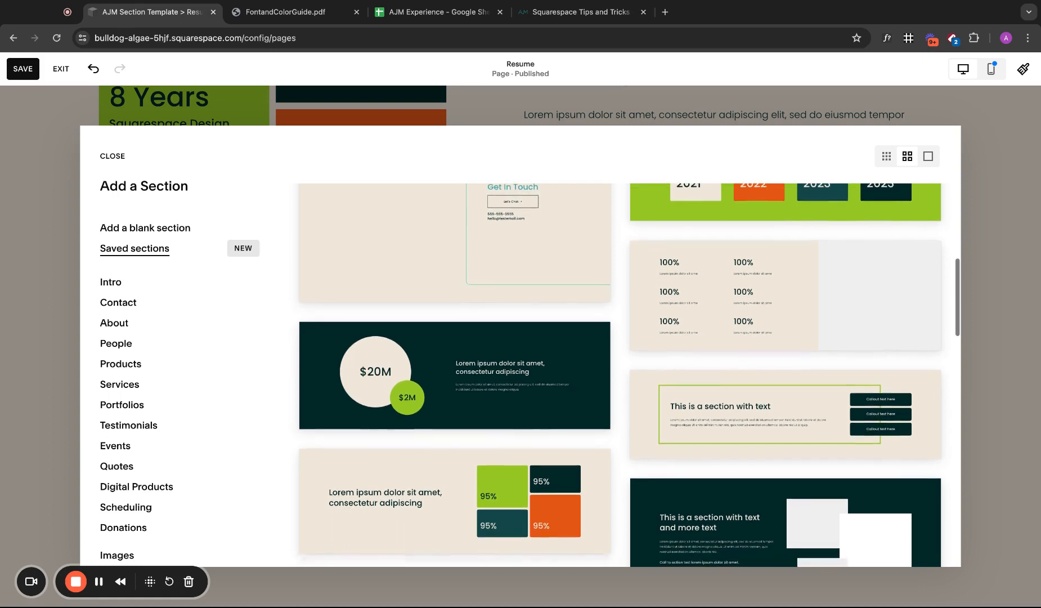
{"action": "scroll", "coordinate": [621, 375], "scroll_direction": "up", "scroll_amount": 1}
{"action": "scroll", "coordinate": [621, 375], "scroll_direction": "up", "scroll_amount": 1}
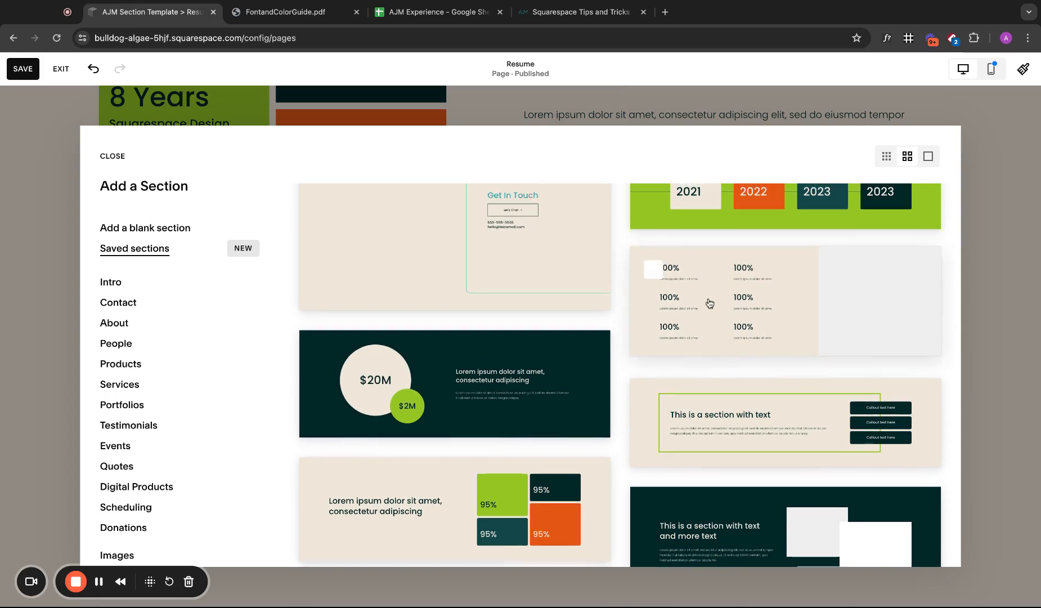
{"action": "scroll", "coordinate": [709, 304], "scroll_direction": "down", "scroll_amount": 5}
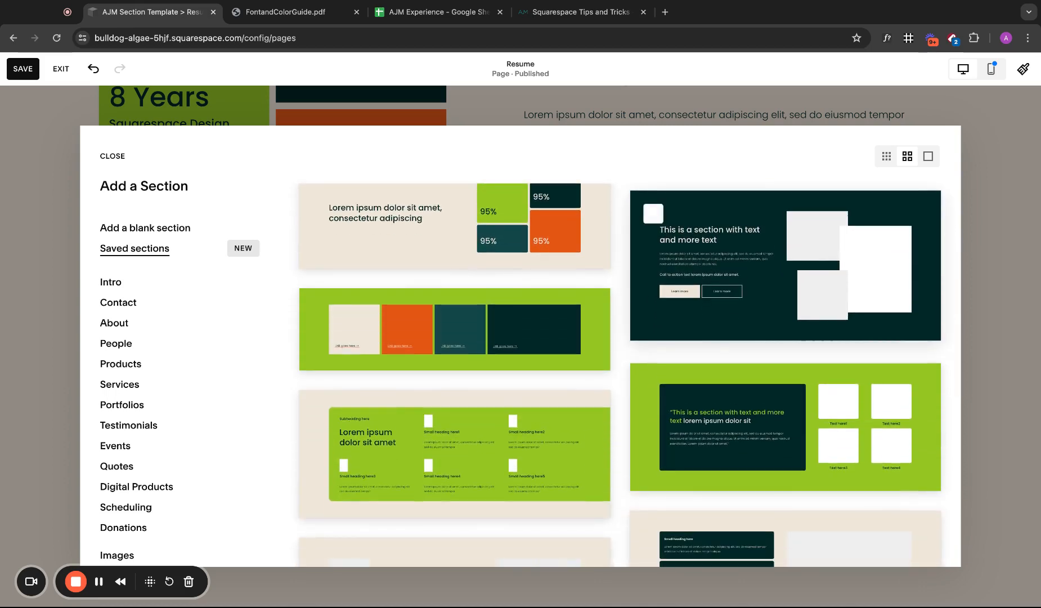
{"action": "scroll", "coordinate": [619, 375], "scroll_direction": "up", "scroll_amount": 1}
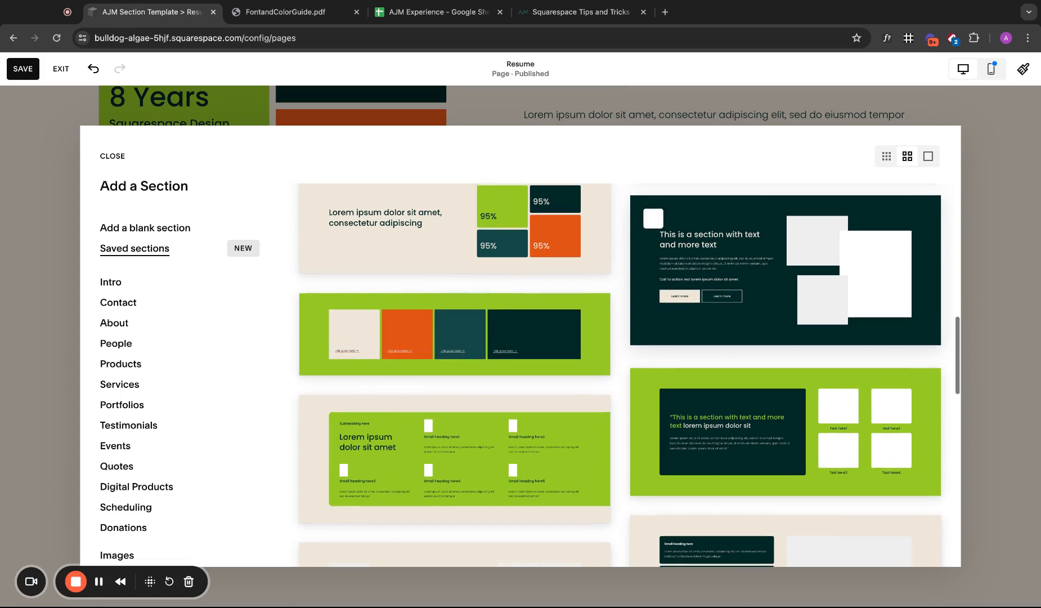
{"action": "scroll", "coordinate": [619, 375], "scroll_direction": "down", "scroll_amount": 1}
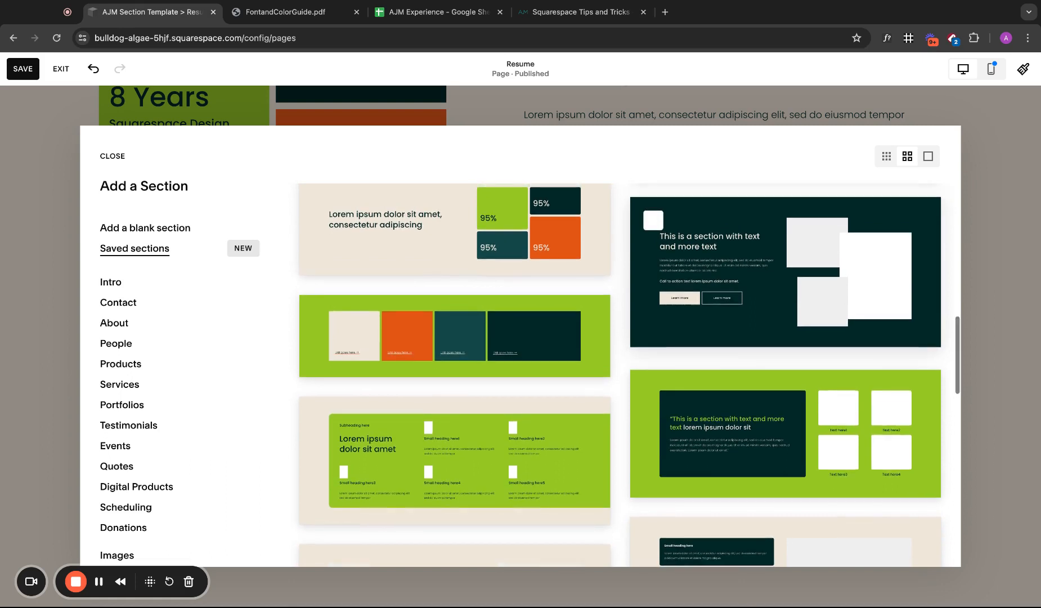
{"action": "scroll", "coordinate": [619, 375], "scroll_direction": "down", "scroll_amount": 2}
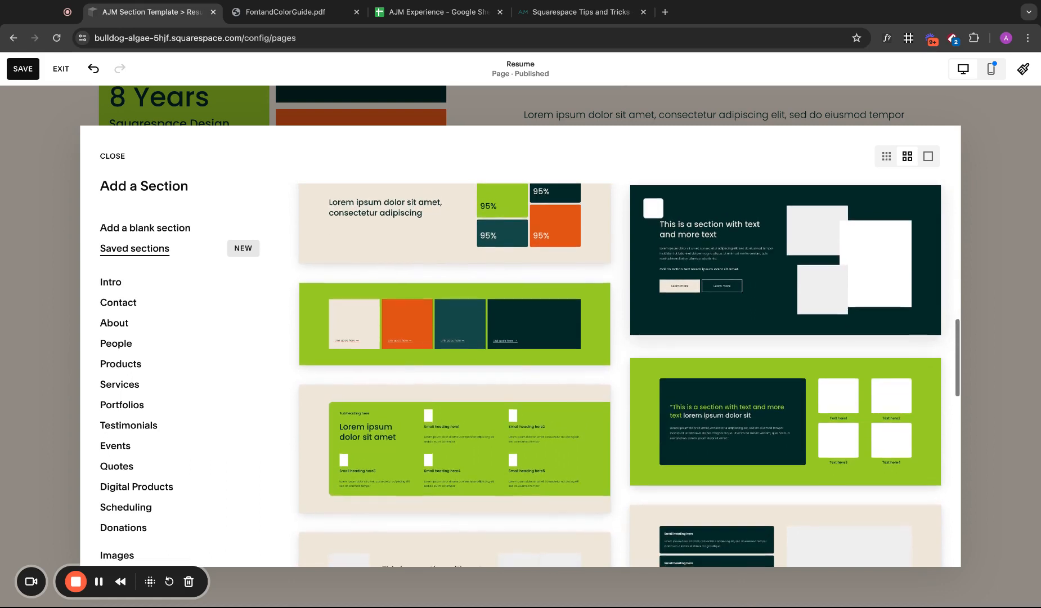
{"action": "scroll", "coordinate": [623, 336], "scroll_direction": "down", "scroll_amount": 3}
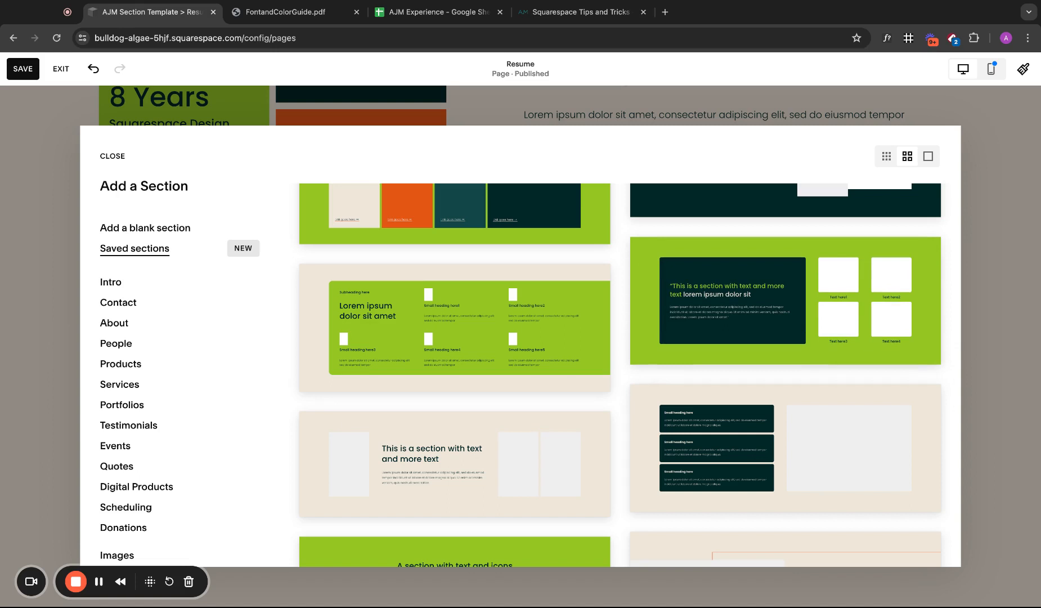
{"action": "scroll", "coordinate": [623, 375], "scroll_direction": "down", "scroll_amount": 5}
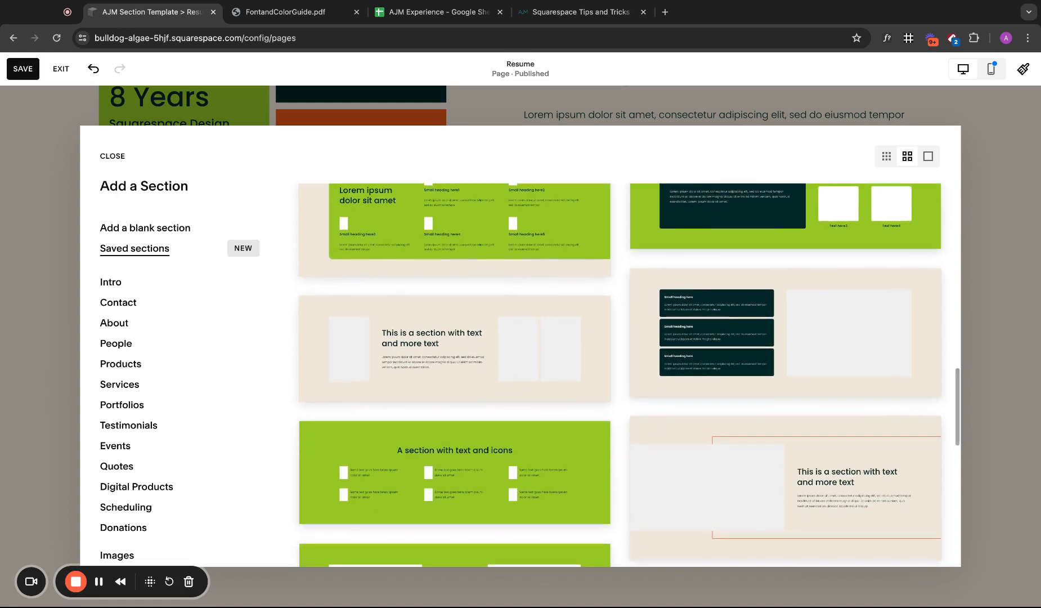
{"action": "scroll", "coordinate": [623, 375], "scroll_direction": "down", "scroll_amount": 5}
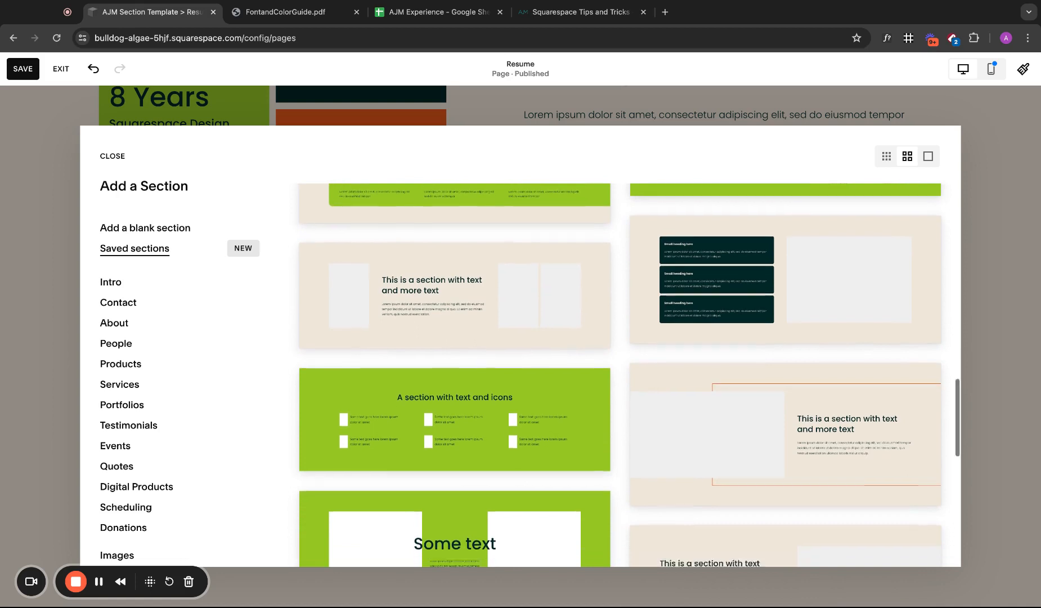
{"action": "scroll", "coordinate": [623, 375], "scroll_direction": "down", "scroll_amount": 12}
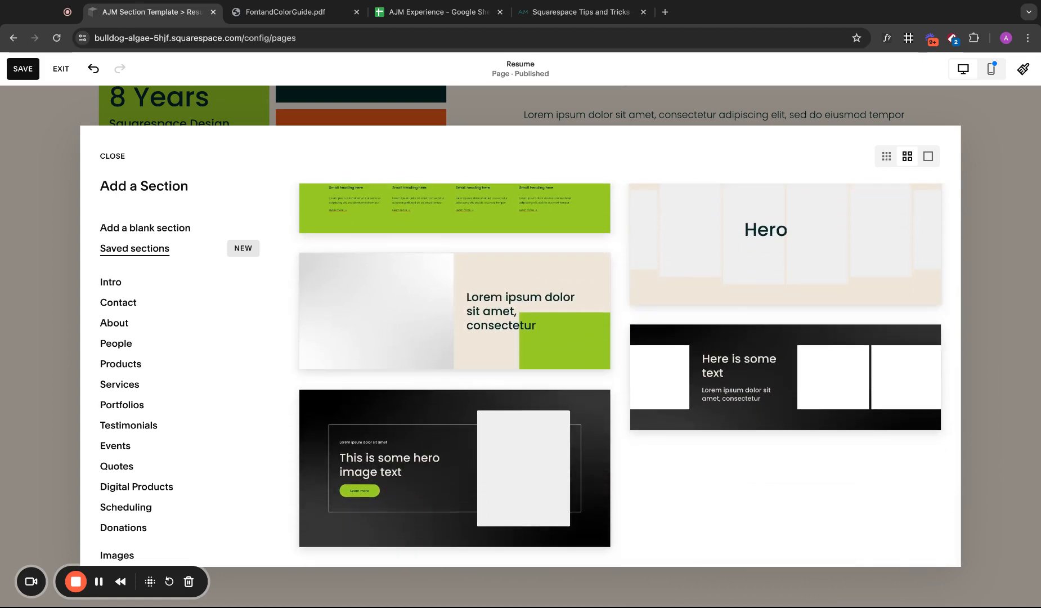
{"action": "left_click", "coordinate": [112, 156]}
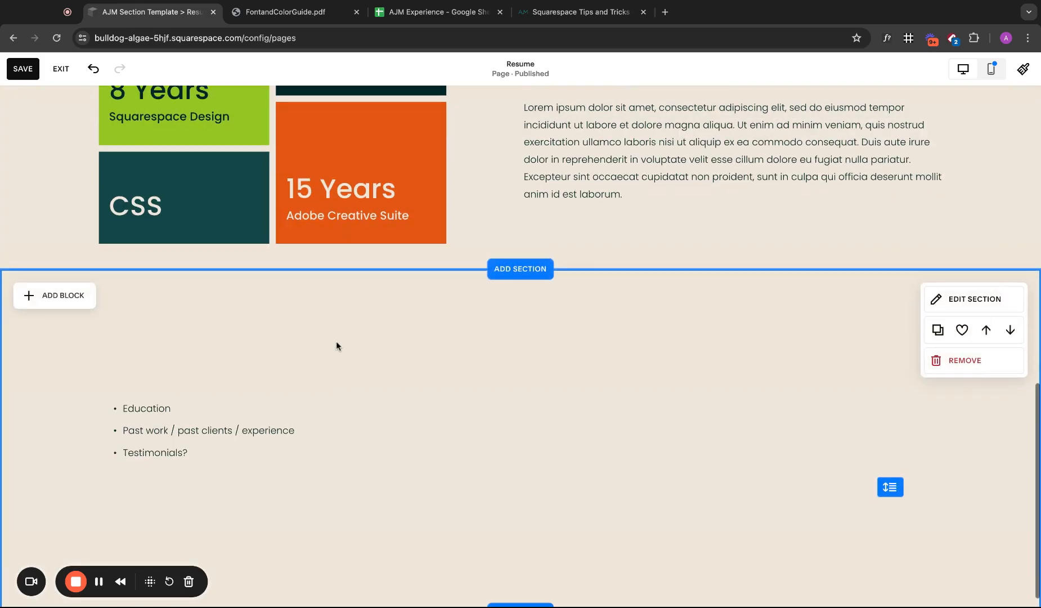
- Add the saved section with six "100%" statistics and a side image directly below the colored tile section
{"action": "left_click", "coordinate": [519, 269]}
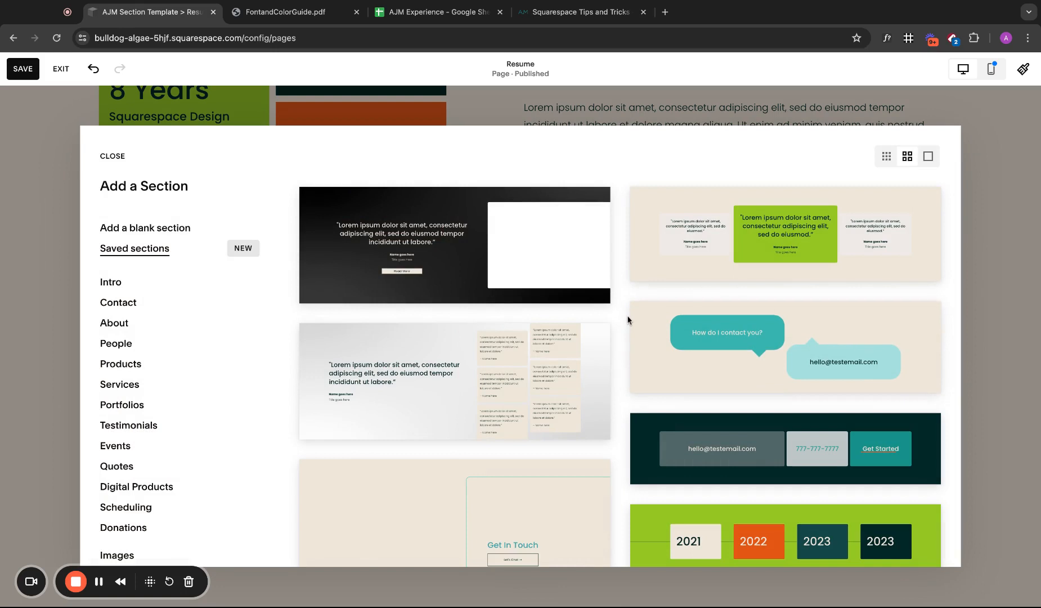
{"action": "scroll", "coordinate": [628, 320], "scroll_direction": "down", "scroll_amount": 3}
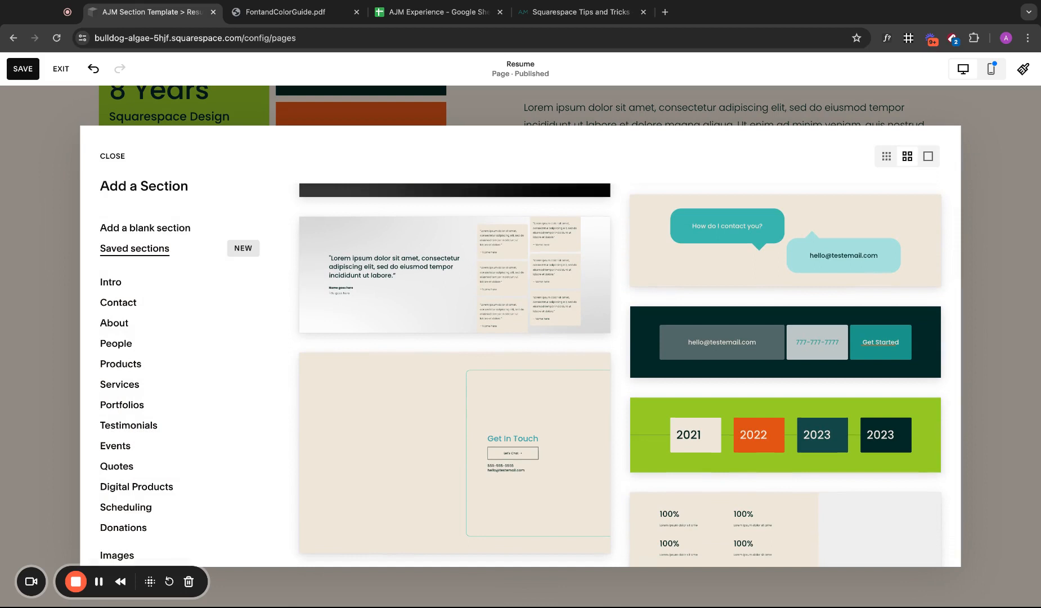
{"action": "scroll", "coordinate": [629, 375], "scroll_direction": "down", "scroll_amount": 6}
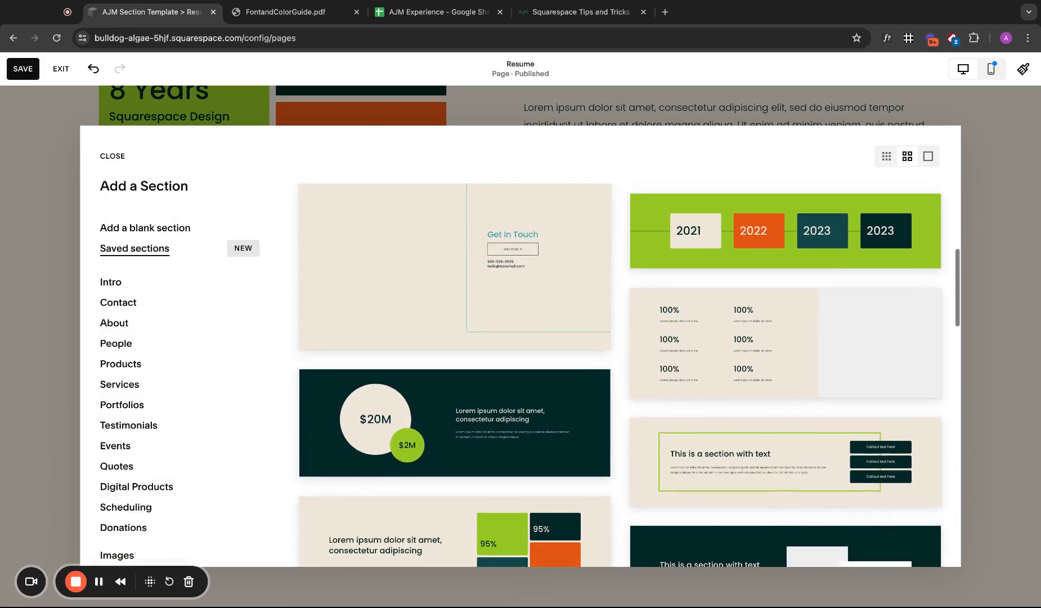
{"action": "scroll", "coordinate": [628, 375], "scroll_direction": "down", "scroll_amount": 3}
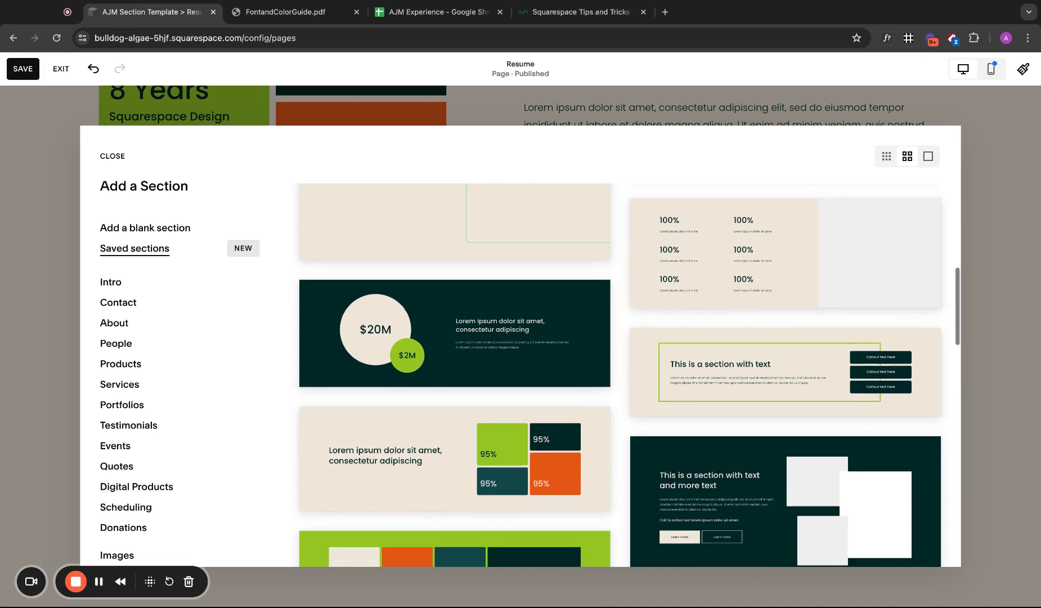
{"action": "scroll", "coordinate": [629, 375], "scroll_direction": "down", "scroll_amount": 5}
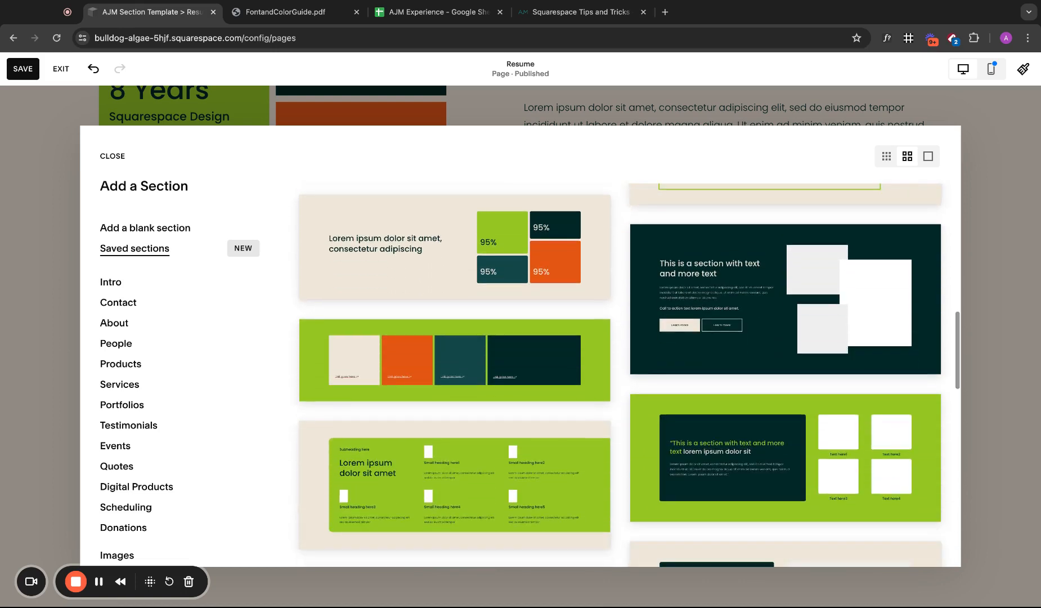
{"action": "scroll", "coordinate": [629, 375], "scroll_direction": "down", "scroll_amount": 4}
{"action": "scroll", "coordinate": [629, 375], "scroll_direction": "down", "scroll_amount": 4}
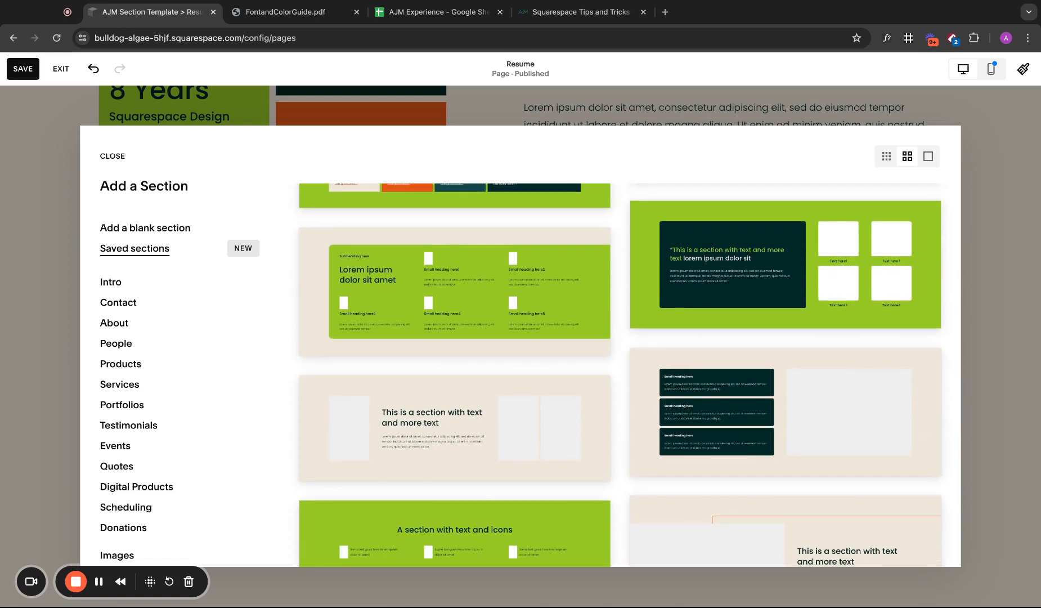
{"action": "scroll", "coordinate": [629, 375], "scroll_direction": "down", "scroll_amount": 10}
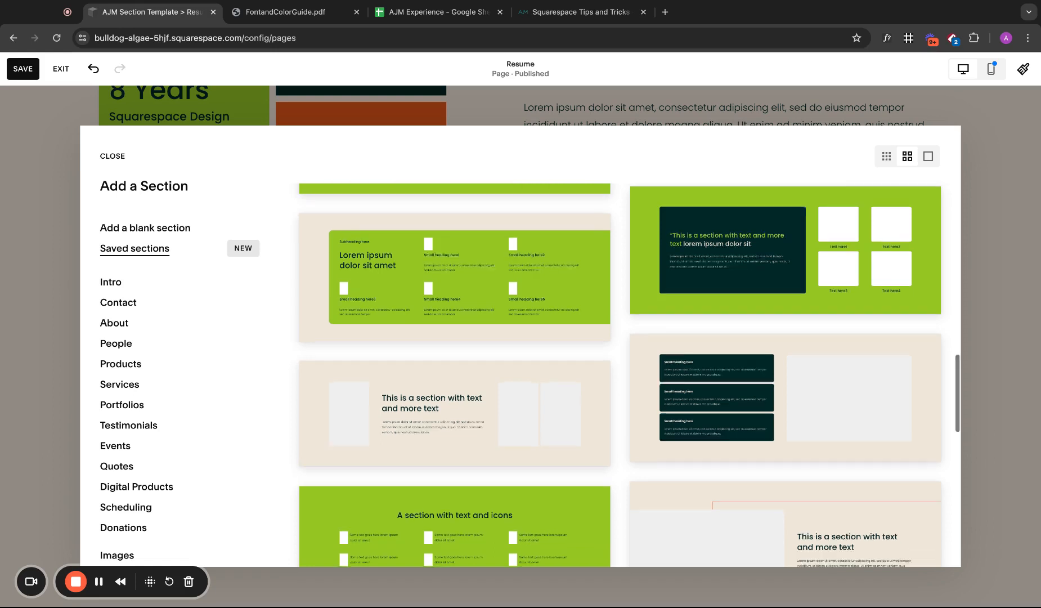
{"action": "scroll", "coordinate": [629, 375], "scroll_direction": "down", "scroll_amount": 4}
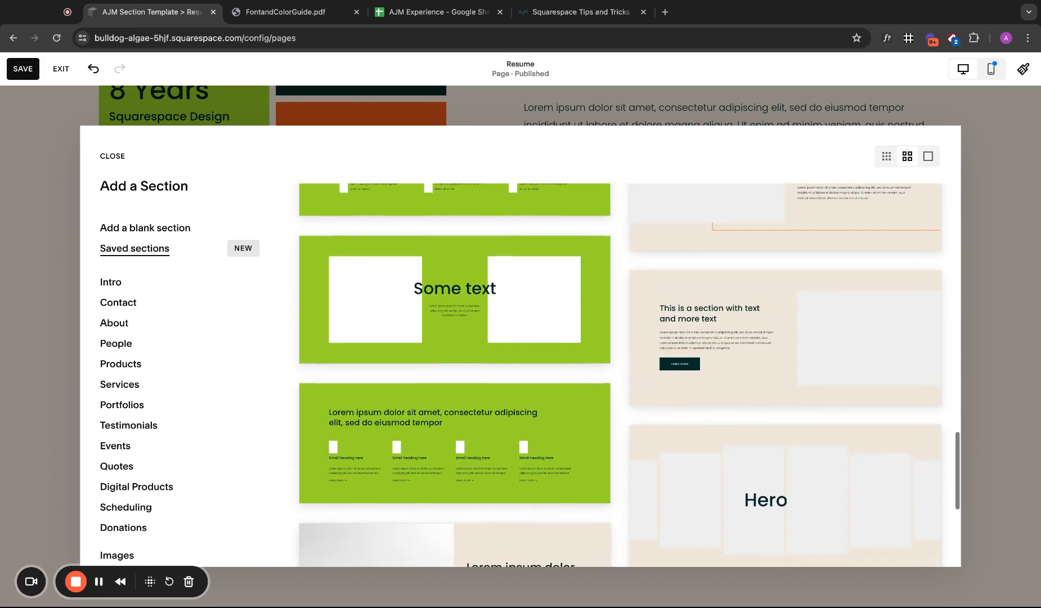
{"action": "scroll", "coordinate": [629, 375], "scroll_direction": "down", "scroll_amount": 6}
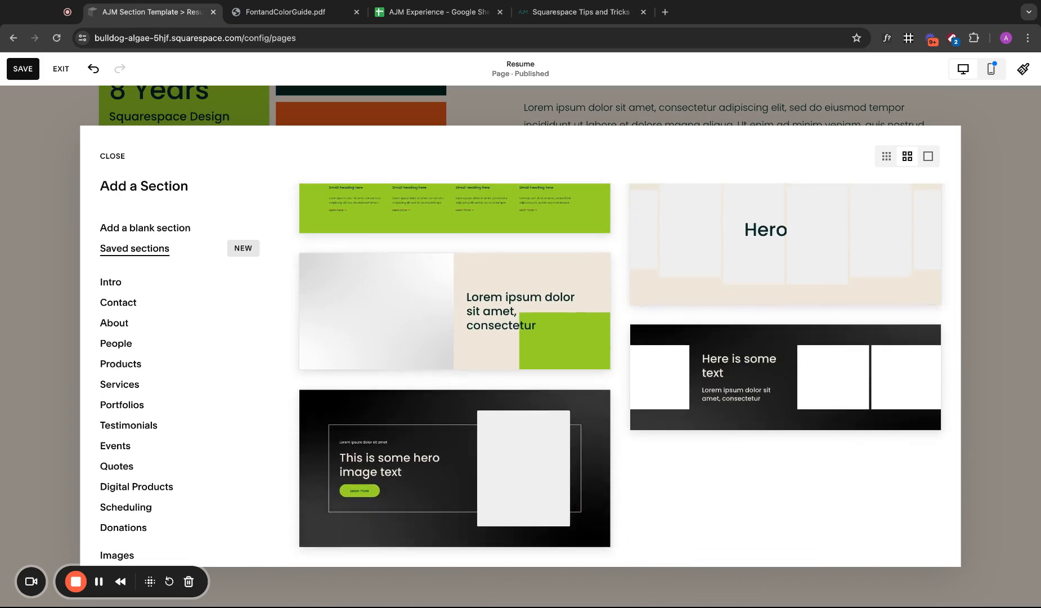
{"action": "scroll", "coordinate": [622, 375], "scroll_direction": "up", "scroll_amount": 20}
{"action": "scroll", "coordinate": [622, 375], "scroll_direction": "up", "scroll_amount": 5}
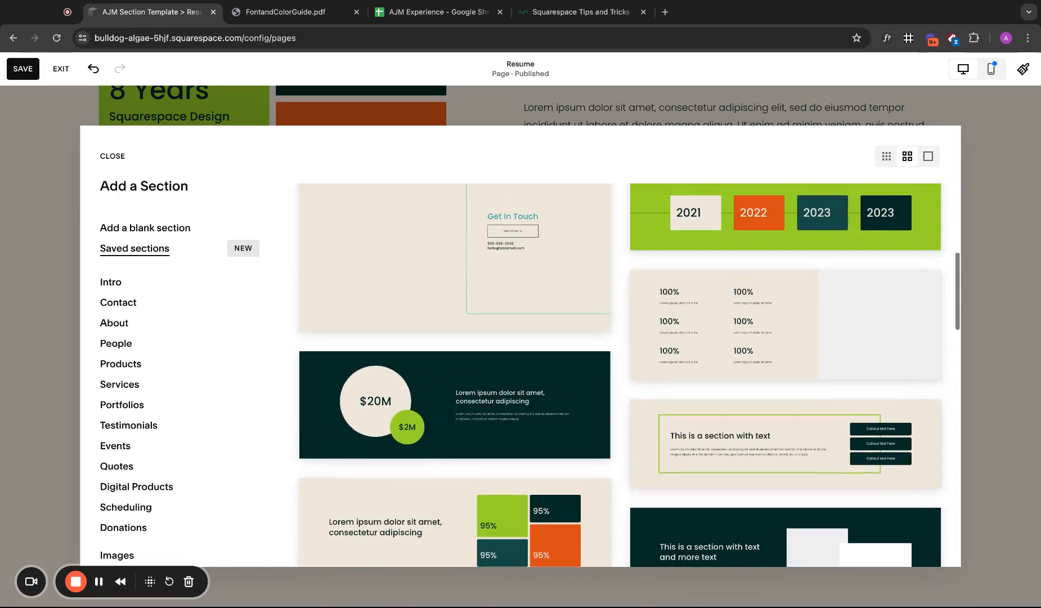
{"action": "left_click", "coordinate": [711, 332]}
{"action": "scroll", "coordinate": [714, 333], "scroll_direction": "up", "scroll_amount": 10}
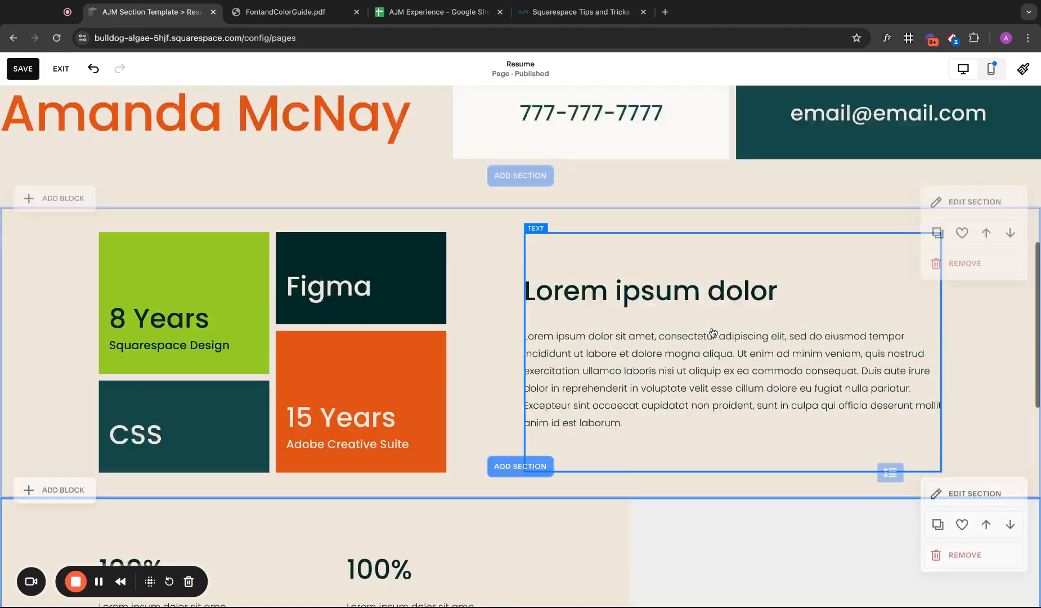
{"action": "scroll", "coordinate": [714, 333], "scroll_direction": "down", "scroll_amount": 10}
{"action": "scroll", "coordinate": [704, 346], "scroll_direction": "down", "scroll_amount": 3}
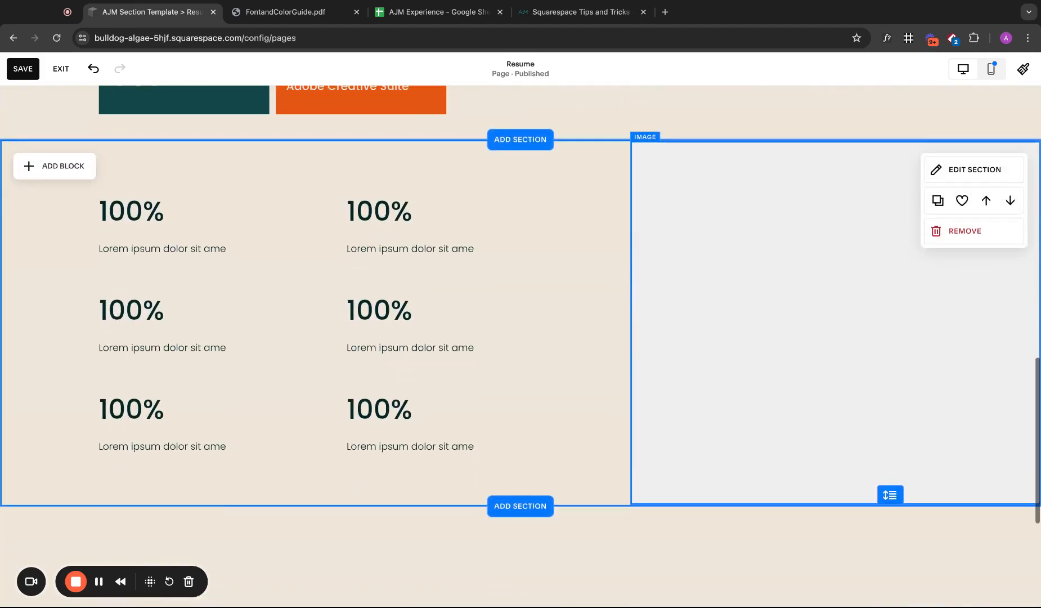
{"action": "scroll", "coordinate": [246, 234], "scroll_direction": "up", "scroll_amount": 3}
{"action": "scroll", "coordinate": [246, 234], "scroll_direction": "down", "scroll_amount": 3}
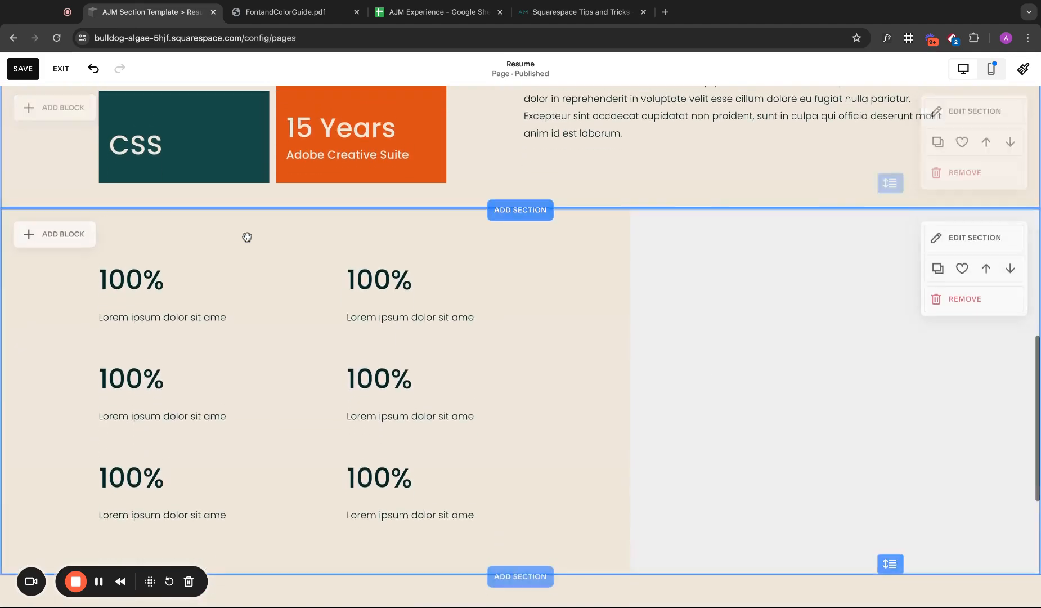
- Add an image block to the six-statistic section and fill it with the white Visa logo
{"action": "left_click", "coordinate": [197, 237]}
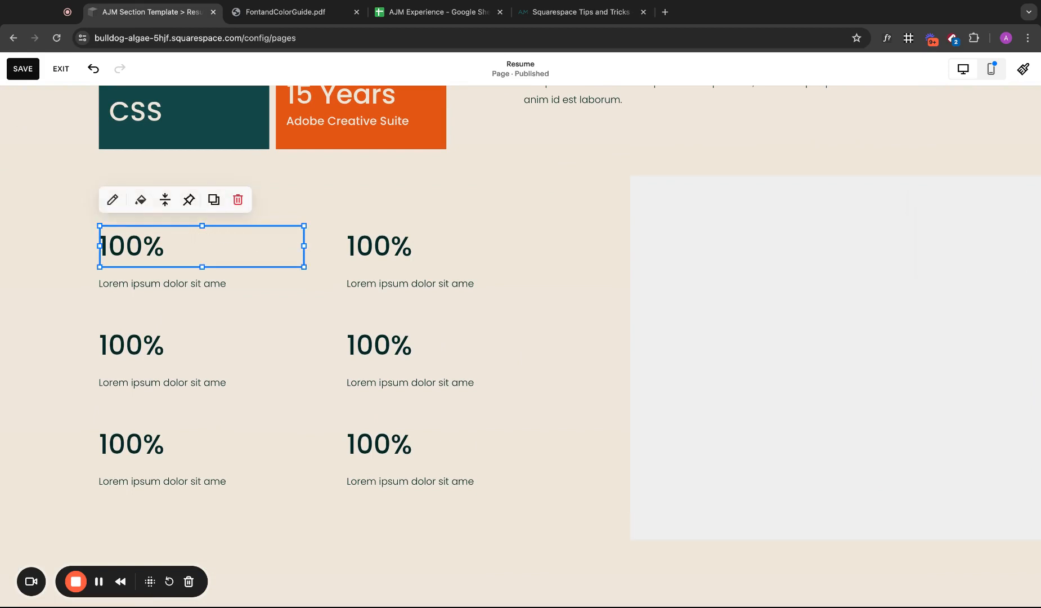
{"action": "left_click", "coordinate": [72, 252]}
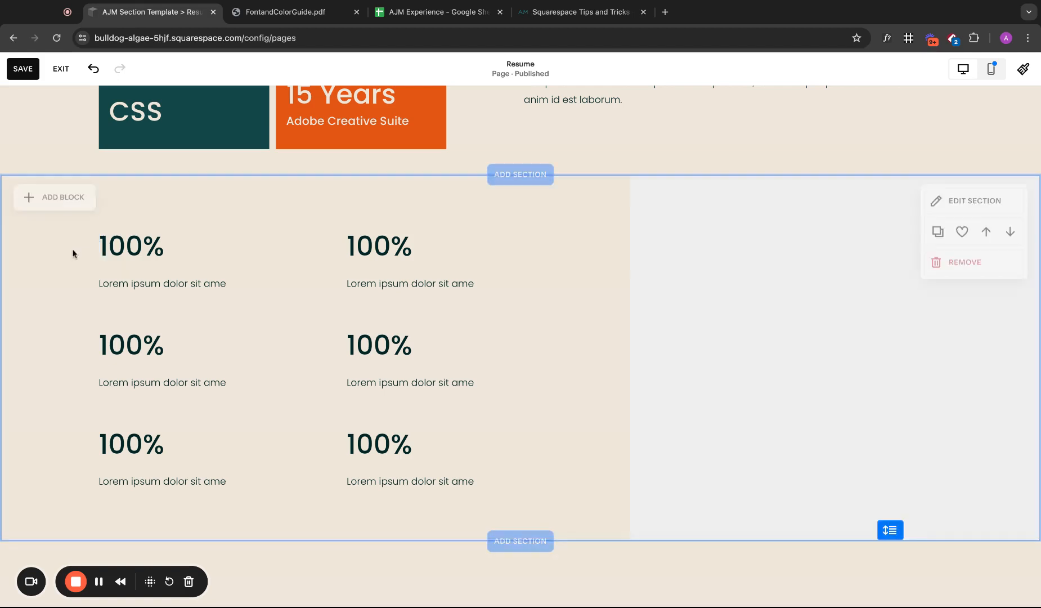
{"action": "left_click", "coordinate": [81, 204]}
{"action": "left_click", "coordinate": [171, 278]}
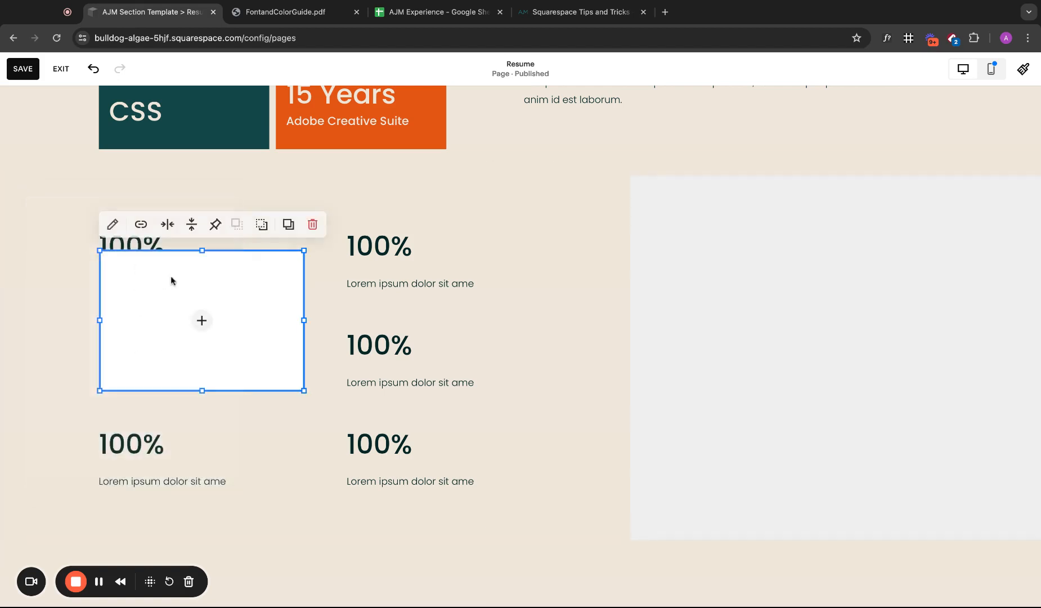
{"action": "left_click", "coordinate": [202, 320]}
{"action": "left_click", "coordinate": [209, 321]}
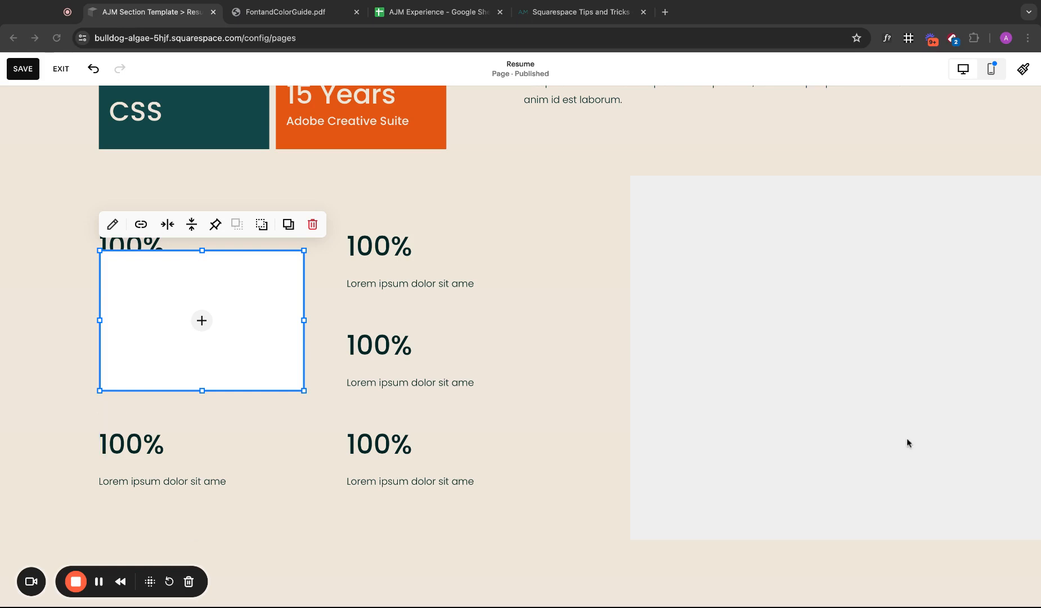
{"action": "left_click", "coordinate": [99, 582]}
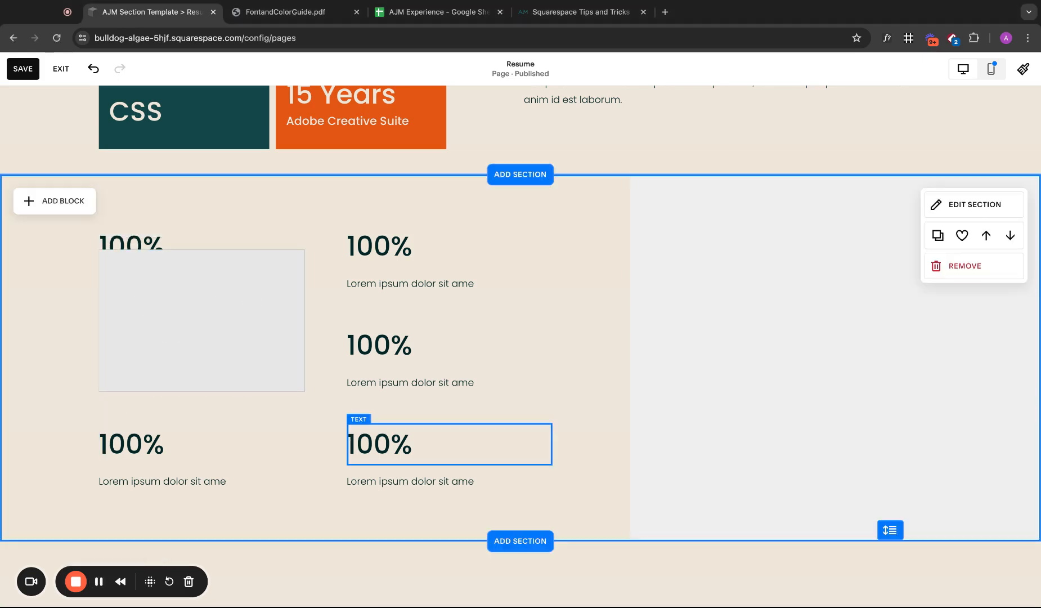
{"action": "left_click", "coordinate": [221, 323]}
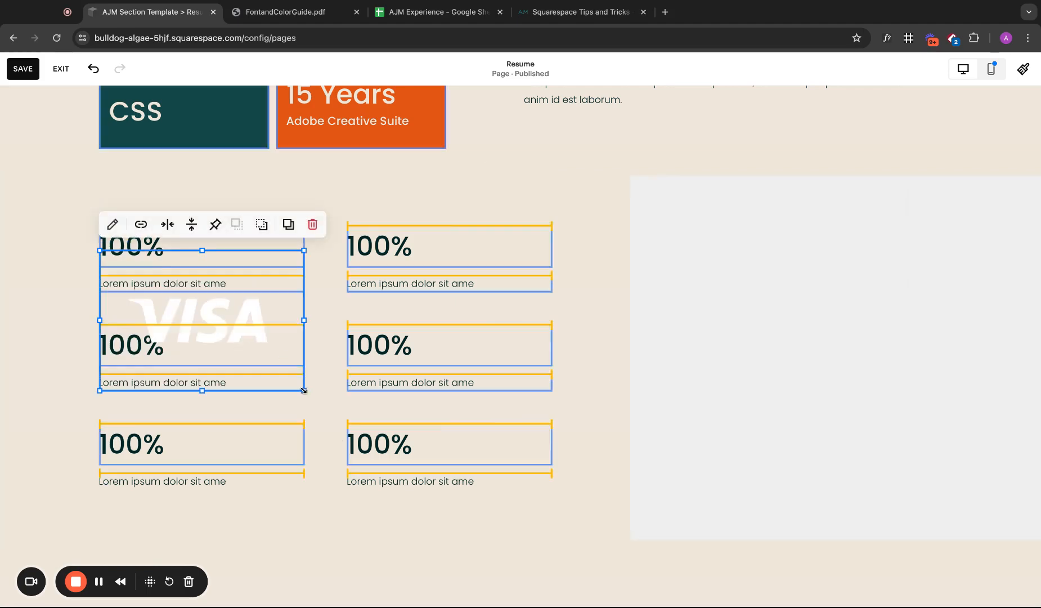
- Shrink the Visa logo and put it in place of the first "100%" heading, which is deleted
{"action": "mouse_move", "coordinate": [304, 391]}
{"action": "left_mouse_down"}
{"action": "mouse_move", "coordinate": [199, 316]}
{"action": "mouse_move", "coordinate": [197, 292]}
{"action": "mouse_move", "coordinate": [152, 231]}
{"action": "mouse_move", "coordinate": [153, 207]}
{"action": "left_mouse_up"}
{"action": "left_click_drag", "start_coordinate": [61, 245], "coordinate": [112, 260]}
{"action": "key", "text": "Delete"}
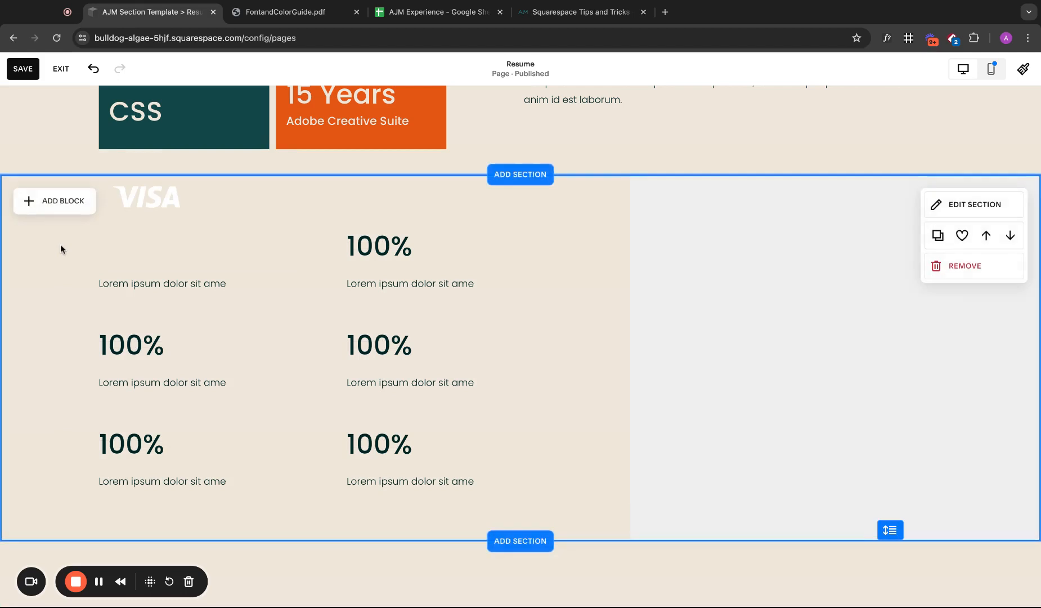
{"action": "left_click_drag", "start_coordinate": [156, 198], "coordinate": [153, 249]}
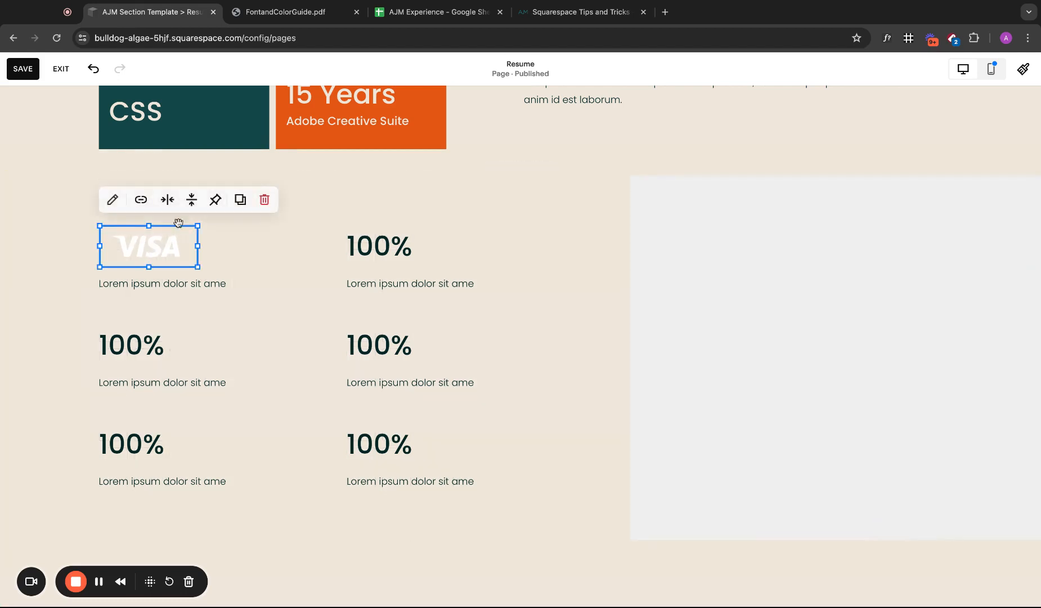
- Try left-aligning the Visa logo within its image block
{"action": "left_click", "coordinate": [168, 201]}
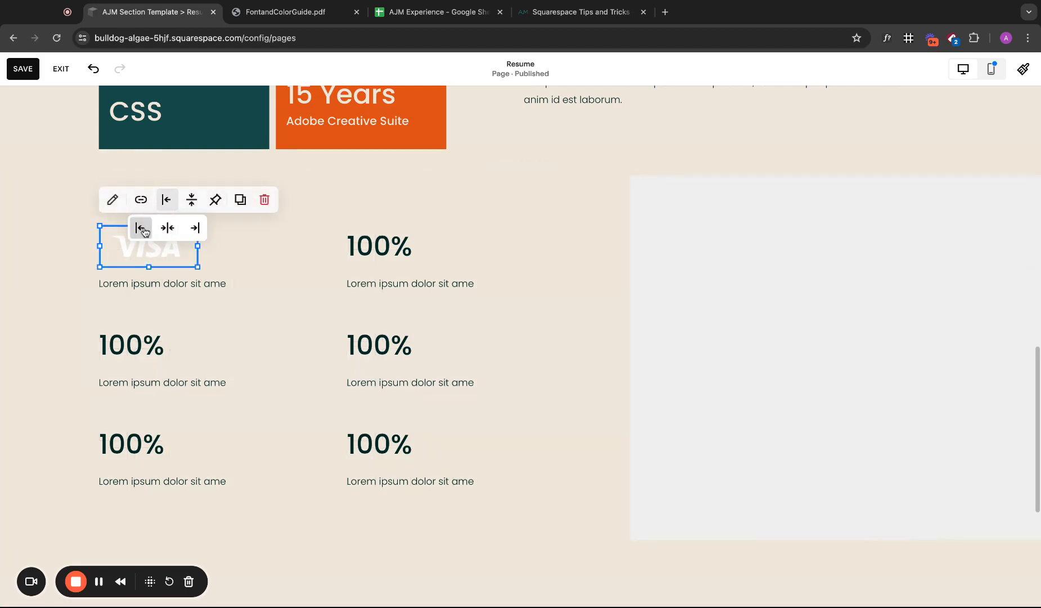
{"action": "left_click", "coordinate": [44, 267]}
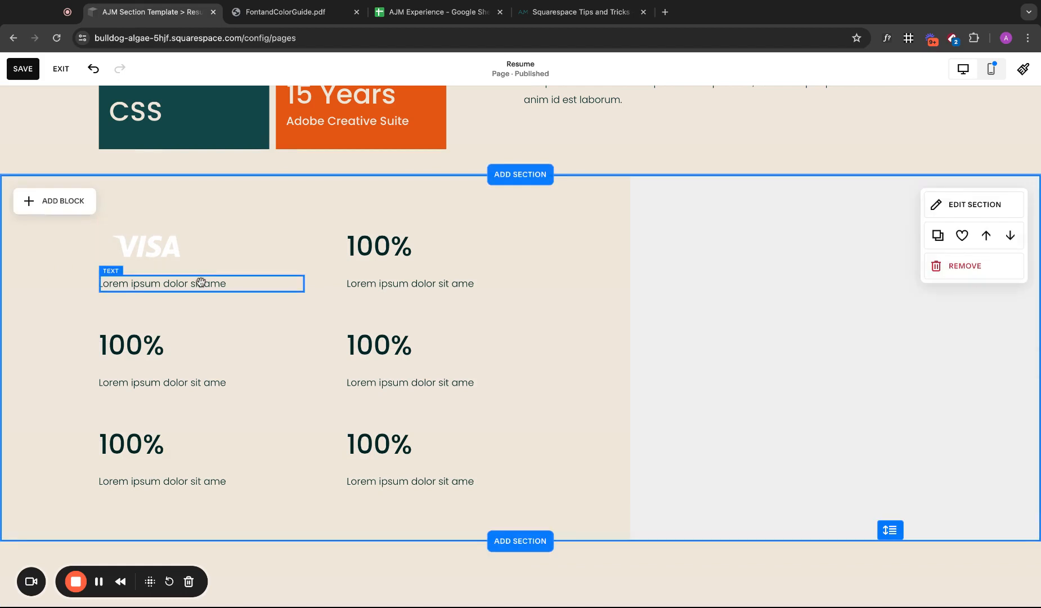
{"action": "left_click_drag", "start_coordinate": [151, 240], "coordinate": [198, 243]}
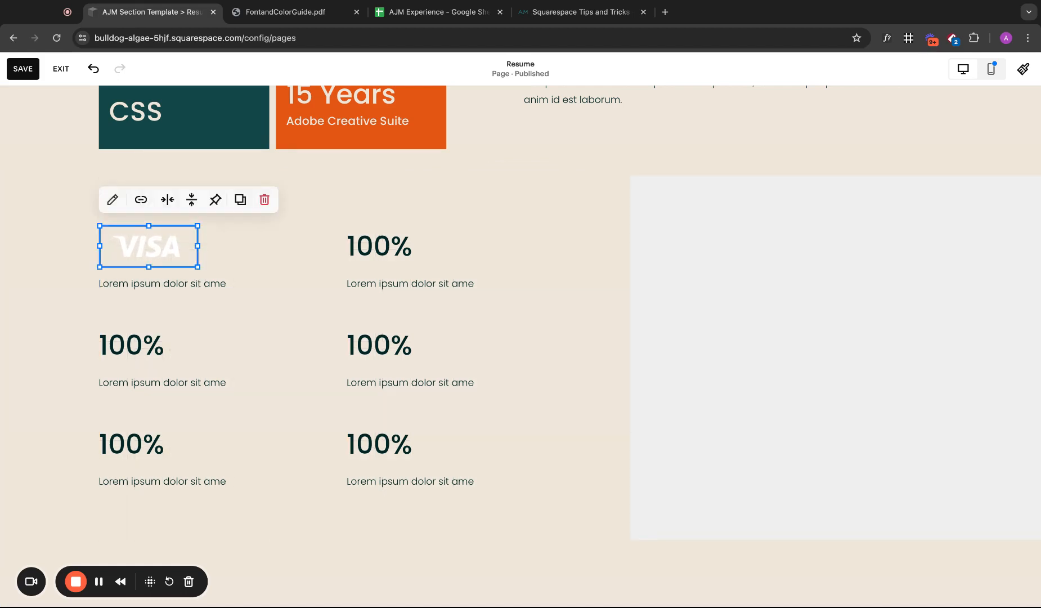
{"action": "left_click", "coordinate": [251, 255]}
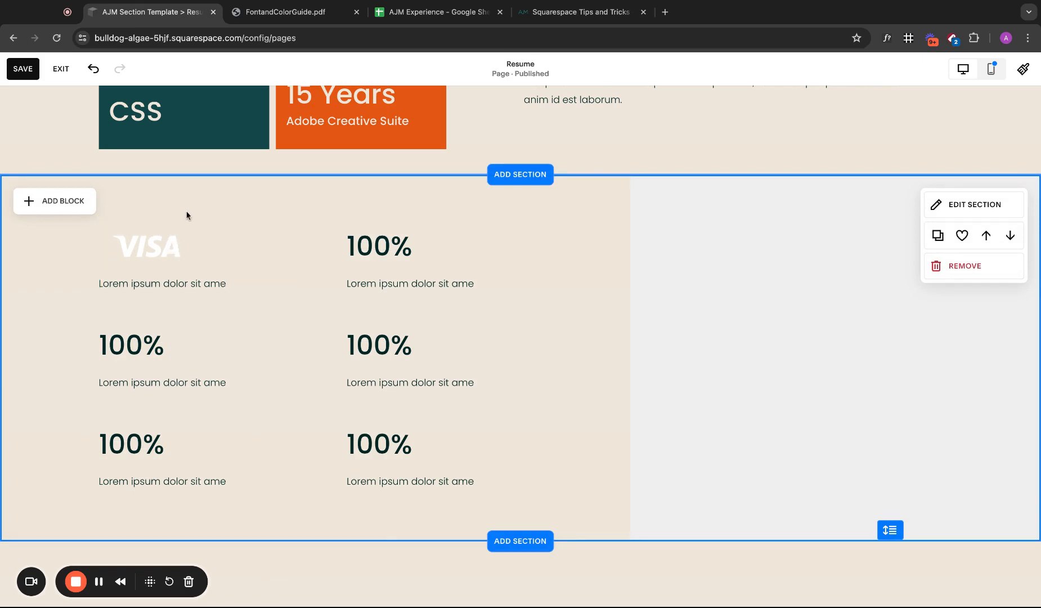
{"action": "left_click", "coordinate": [163, 247]}
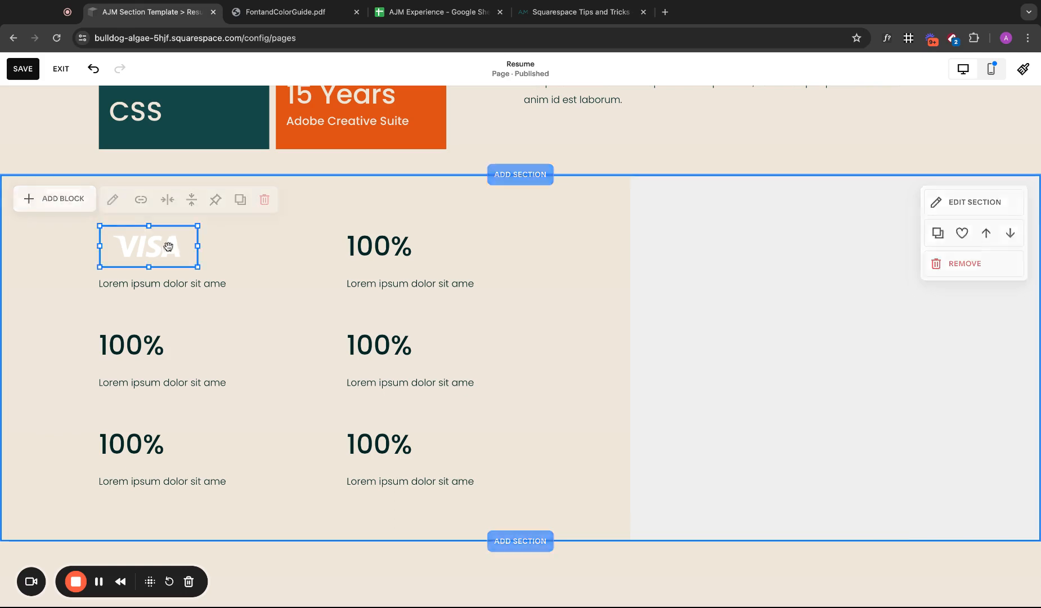
- Narrow the text block of the caption below the Visa logo by one grid column
{"action": "left_click", "coordinate": [202, 283]}
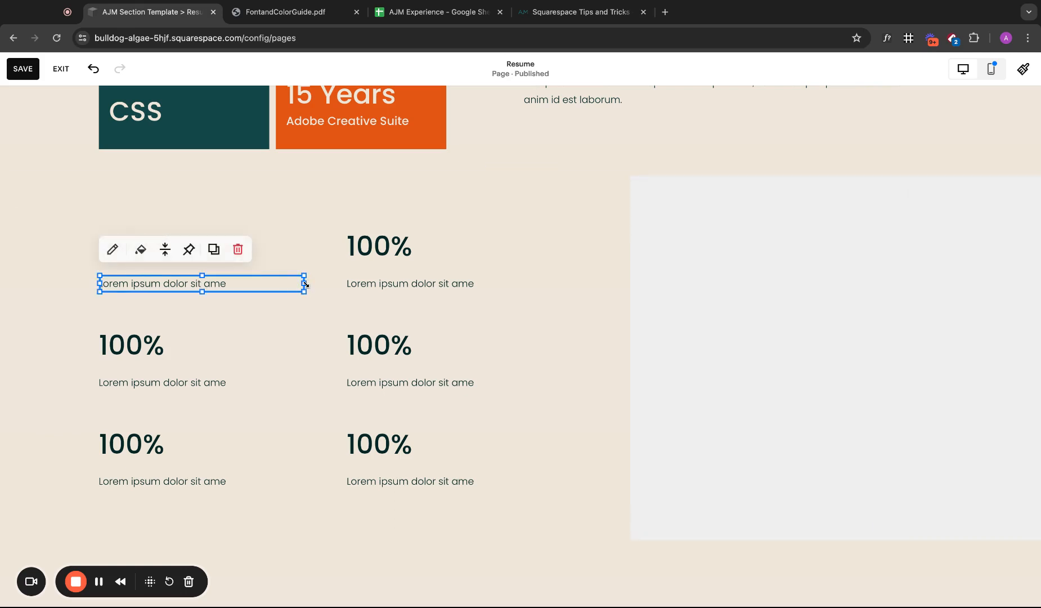
{"action": "left_click_drag", "start_coordinate": [305, 284], "coordinate": [262, 284]}
{"action": "left_click", "coordinate": [189, 251]}
{"action": "left_click", "coordinate": [153, 202]}
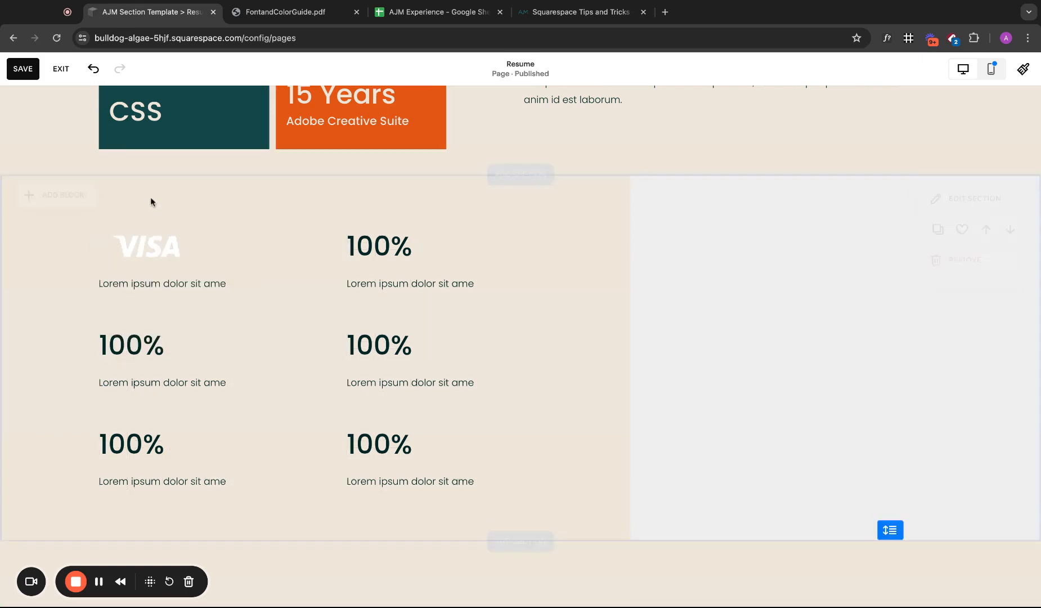
{"action": "left_click", "coordinate": [191, 283]}
{"action": "left_click", "coordinate": [186, 208]}
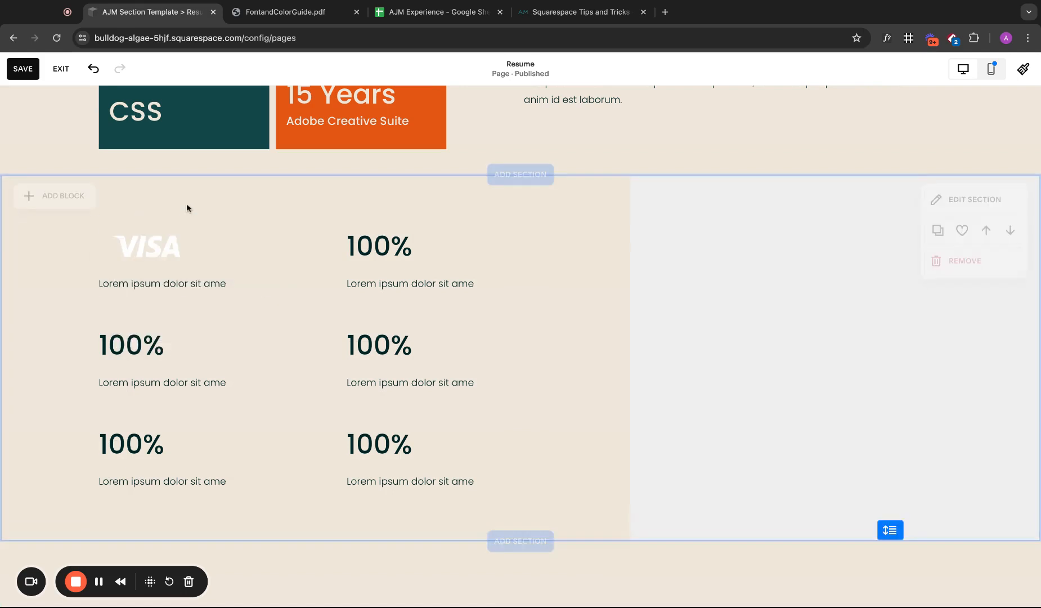
{"action": "left_click", "coordinate": [191, 283]}
{"action": "left_click", "coordinate": [188, 246]}
{"action": "left_click", "coordinate": [236, 266]}
{"action": "left_click", "coordinate": [188, 237]}
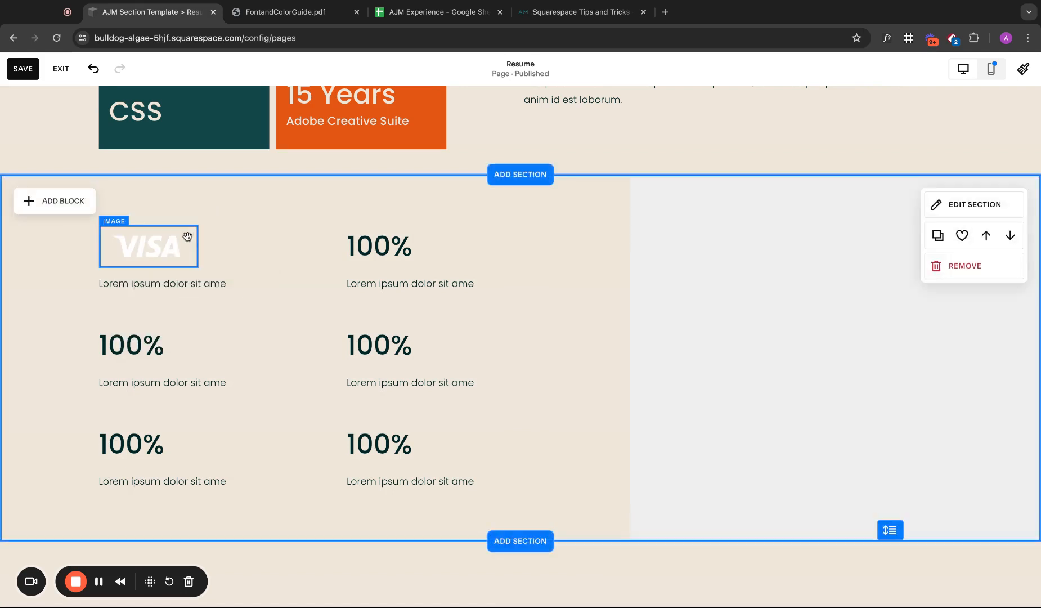
- Widen the Visa logo's image block to match the width of the caption below it
{"action": "left_click_drag", "start_coordinate": [191, 243], "coordinate": [259, 246]}
{"action": "left_click", "coordinate": [268, 287]}
{"action": "left_click", "coordinate": [233, 212]}
{"action": "left_click", "coordinate": [232, 244]}
- Center-align the "Lorem ipsum dolor sit ame" caption below the Visa logo
{"action": "triple_click", "coordinate": [214, 283]}
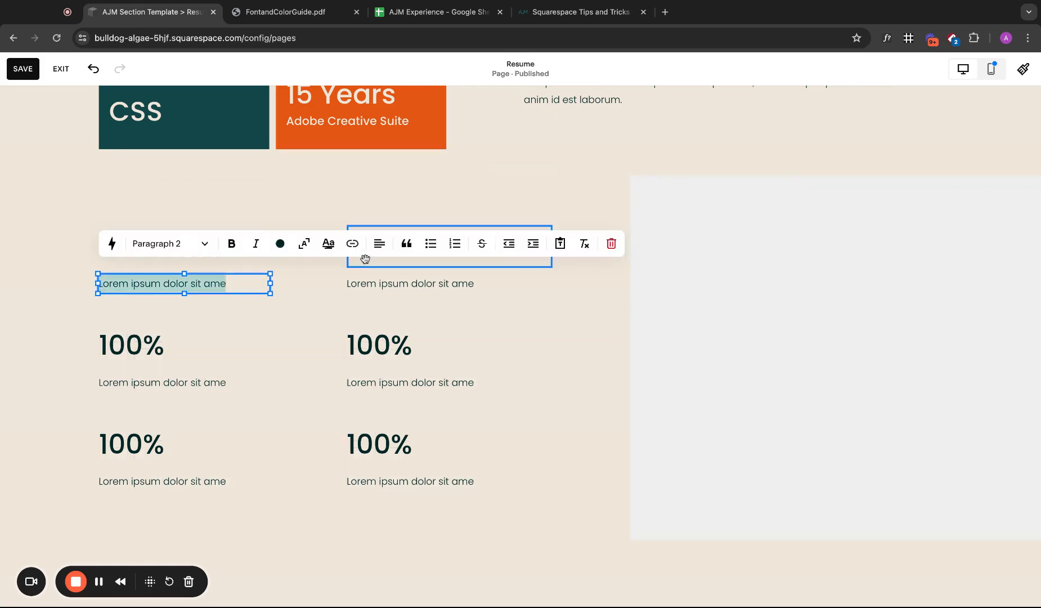
{"action": "left_click", "coordinate": [379, 243]}
{"action": "left_click", "coordinate": [368, 274]}
{"action": "left_click", "coordinate": [303, 330]}
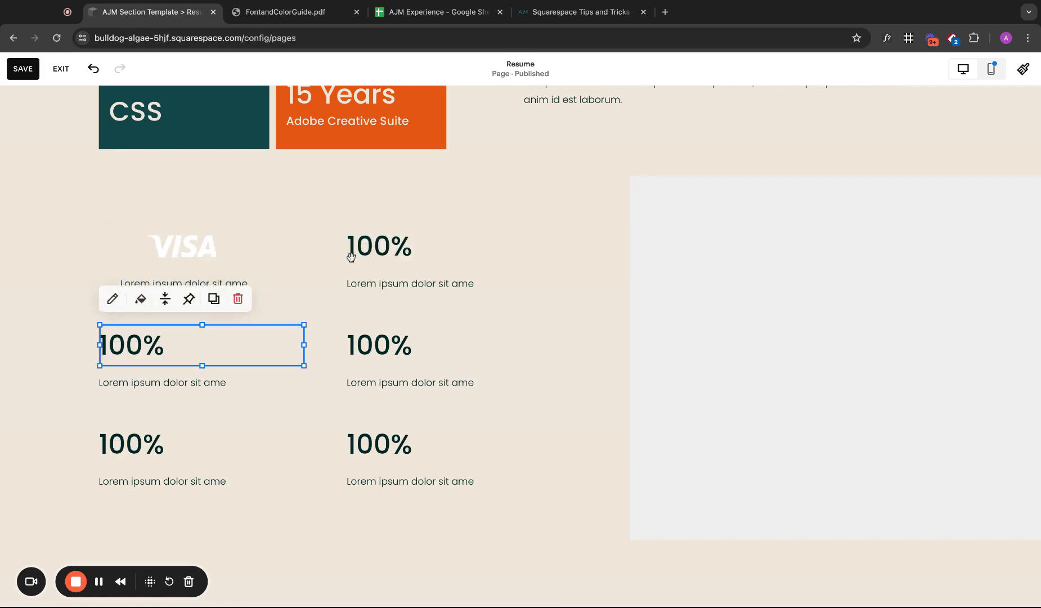
- Select the Visa logo and its caption together and shift both edges one grid column toward the second statistics column
{"action": "left_click", "coordinate": [344, 215]}
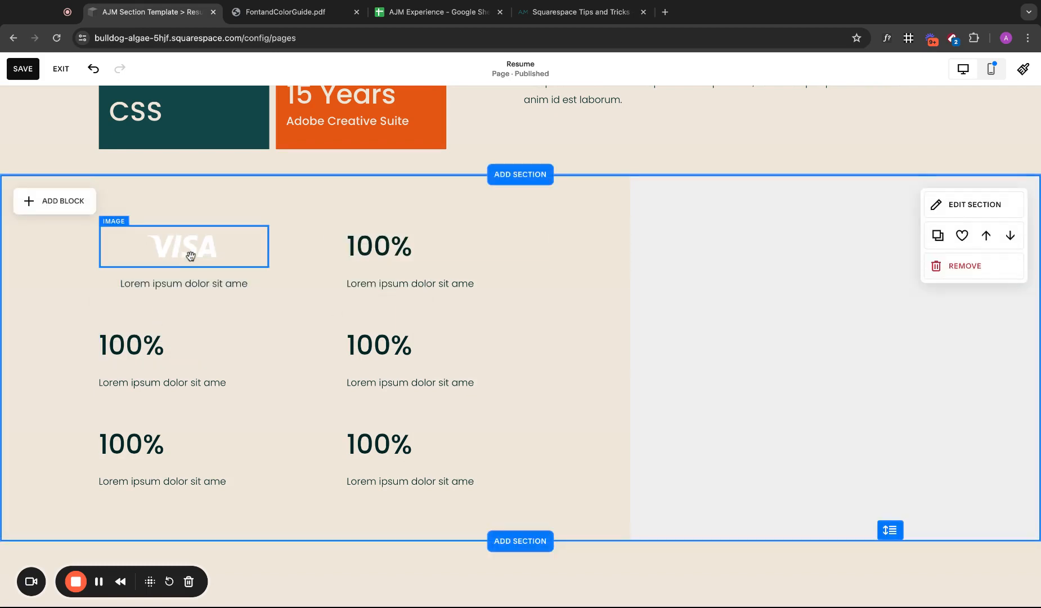
{"action": "left_click_drag", "start_coordinate": [85, 235], "coordinate": [134, 259]}
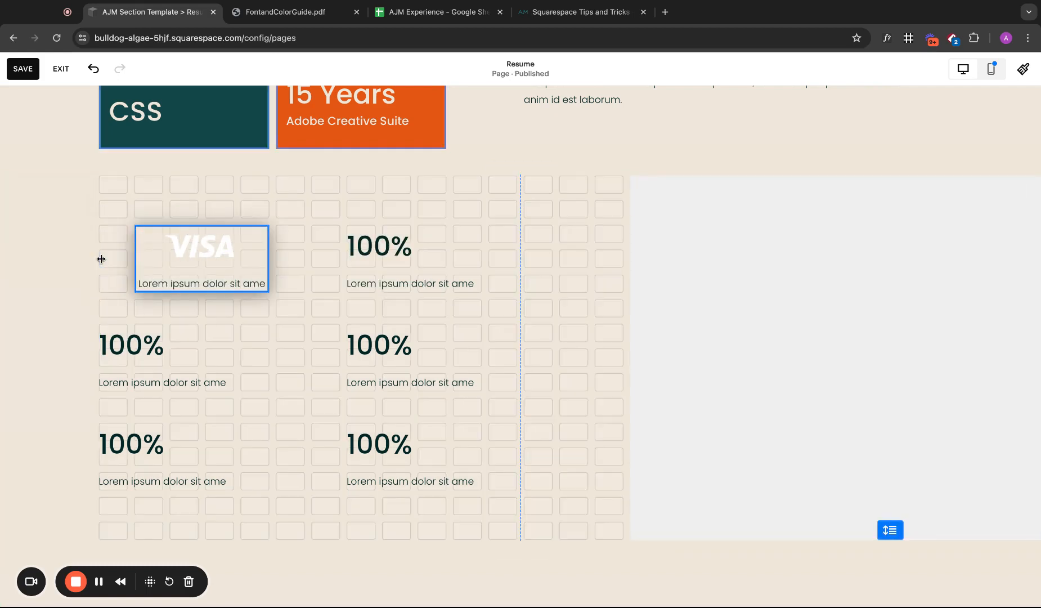
{"action": "left_click_drag", "start_coordinate": [269, 259], "coordinate": [305, 259]}
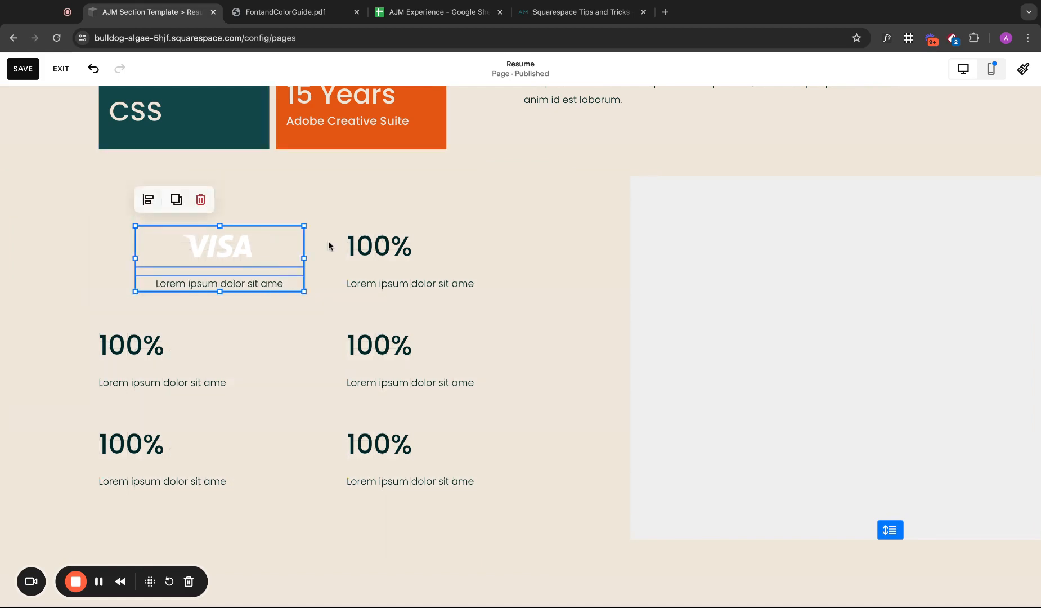
- Delete the five remaining "100%" statistics and their captions, leaving only the Visa logo with its caption
{"action": "left_click", "coordinate": [329, 227]}
{"action": "left_click_drag", "start_coordinate": [331, 215], "coordinate": [398, 483]}
{"action": "key", "text": "Delete"}
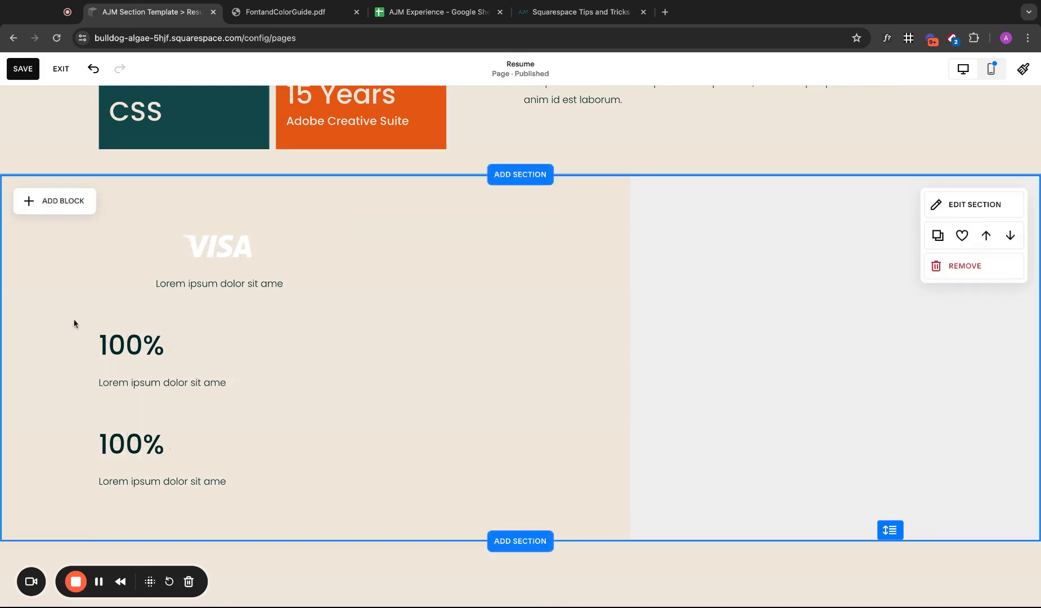
{"action": "left_click_drag", "start_coordinate": [63, 307], "coordinate": [169, 490]}
{"action": "key", "text": "Delete"}
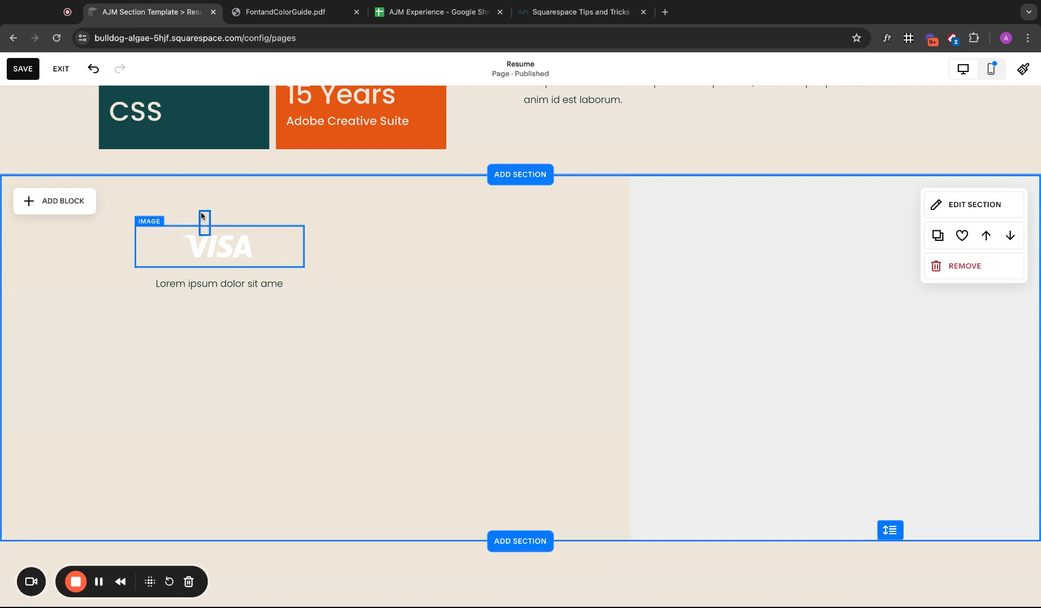
- Duplicate the Visa logo and caption into a grid of three rows and two columns
{"action": "left_click", "coordinate": [226, 237]}
{"action": "left_click", "coordinate": [177, 205]}
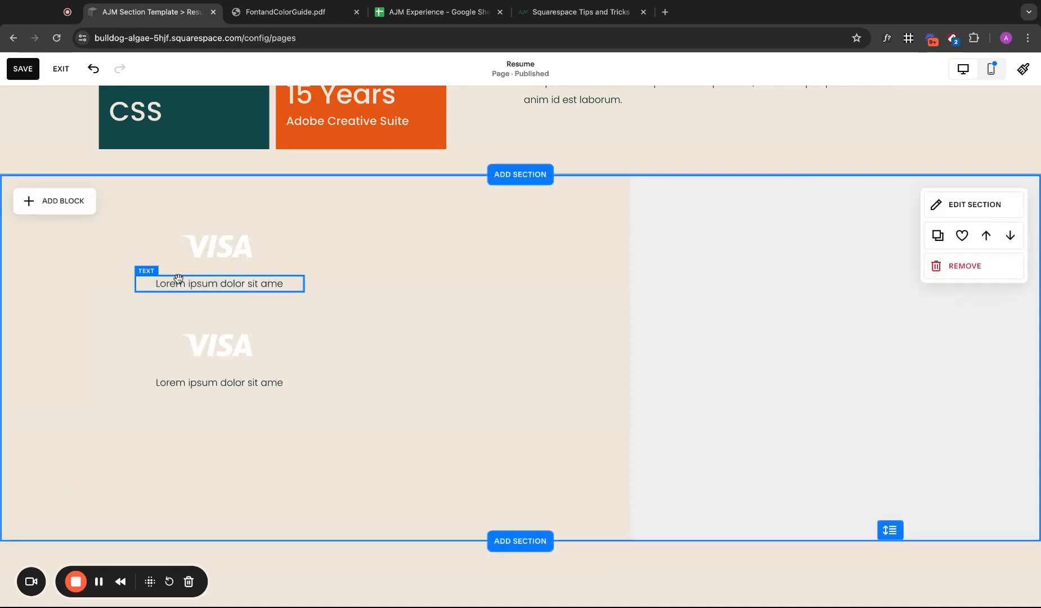
{"action": "left_click", "coordinate": [176, 298]}
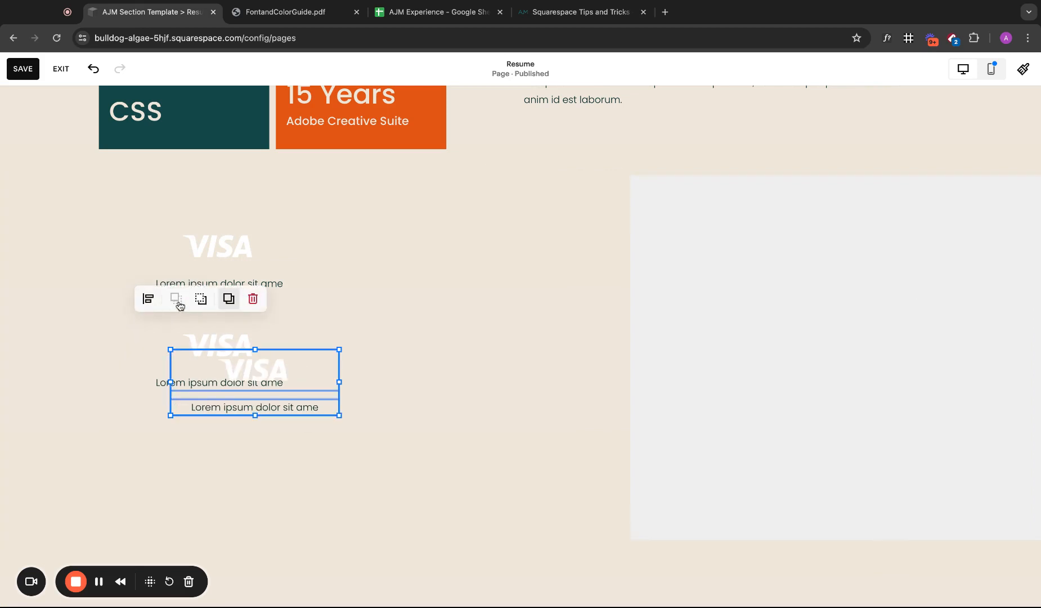
{"action": "left_click_drag", "start_coordinate": [169, 203], "coordinate": [244, 461]}
{"action": "left_click", "coordinate": [176, 199]}
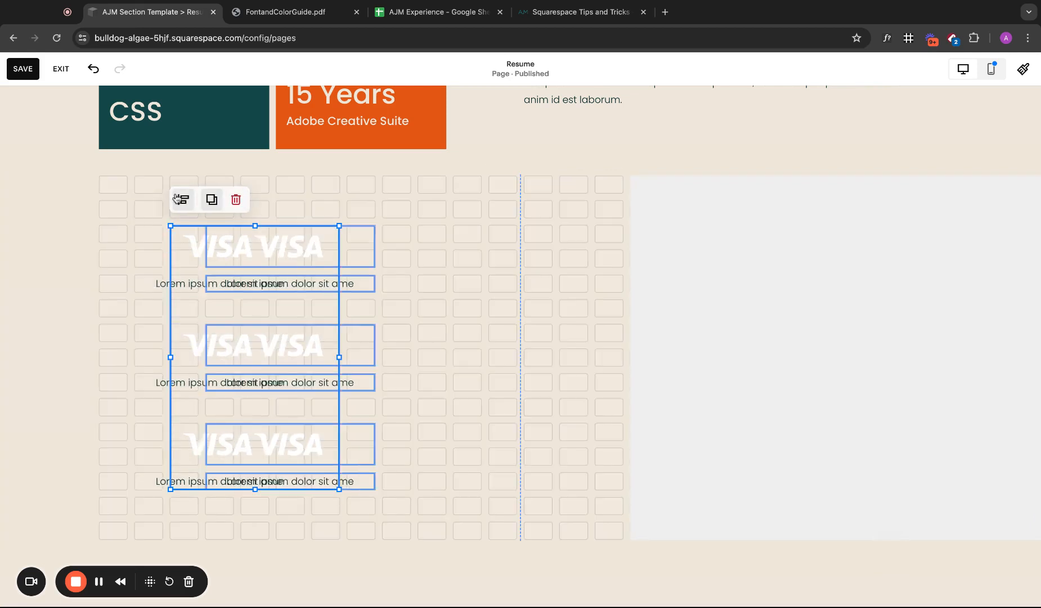
{"action": "key", "text": "Left"}
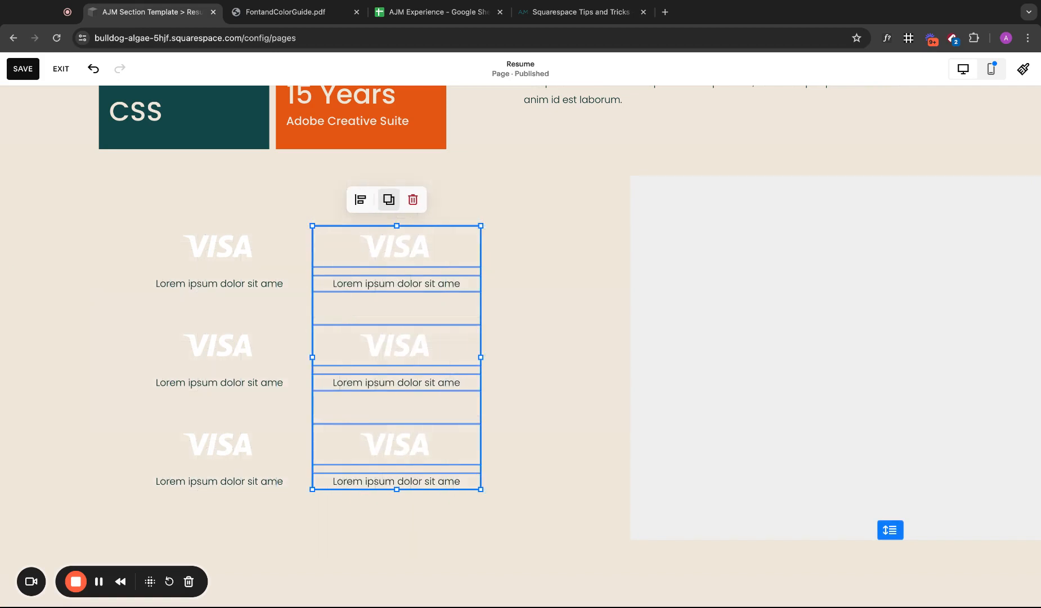
{"action": "left_click", "coordinate": [554, 332]}
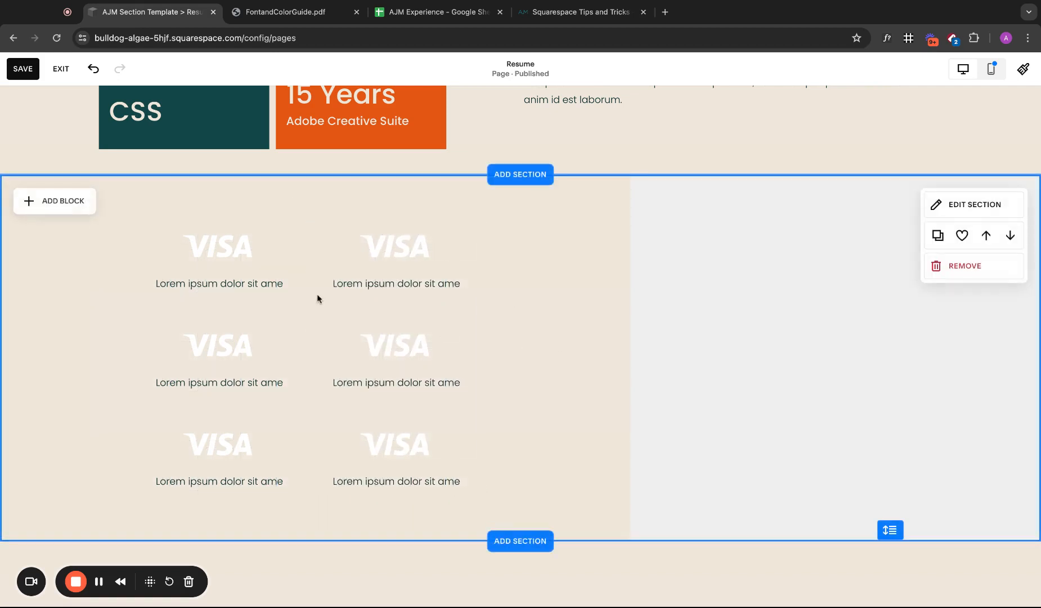
- Replace the top-row captions with "Branding and Website" in the first column and "Brochure and Marketing" in the second
{"action": "triple_click", "coordinate": [241, 282]}
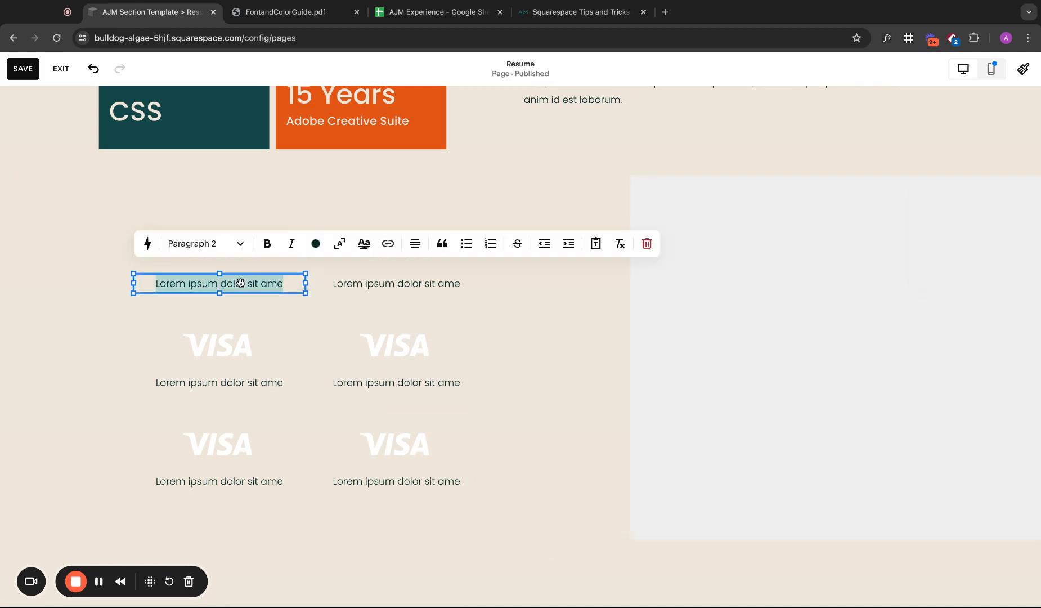
{"action": "type", "text": "Branding and Website"}
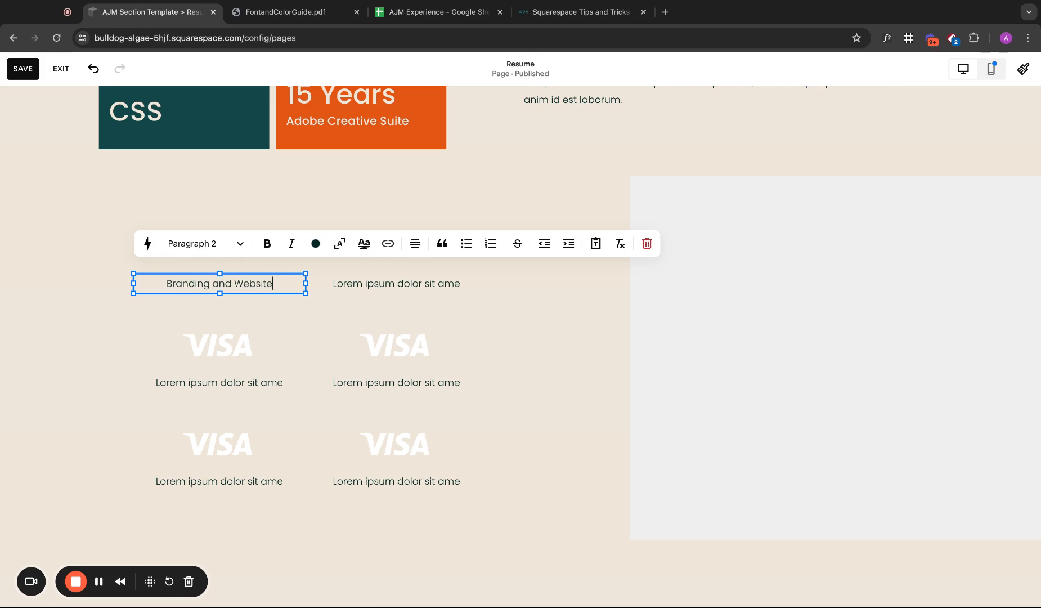
{"action": "triple_click", "coordinate": [363, 283]}
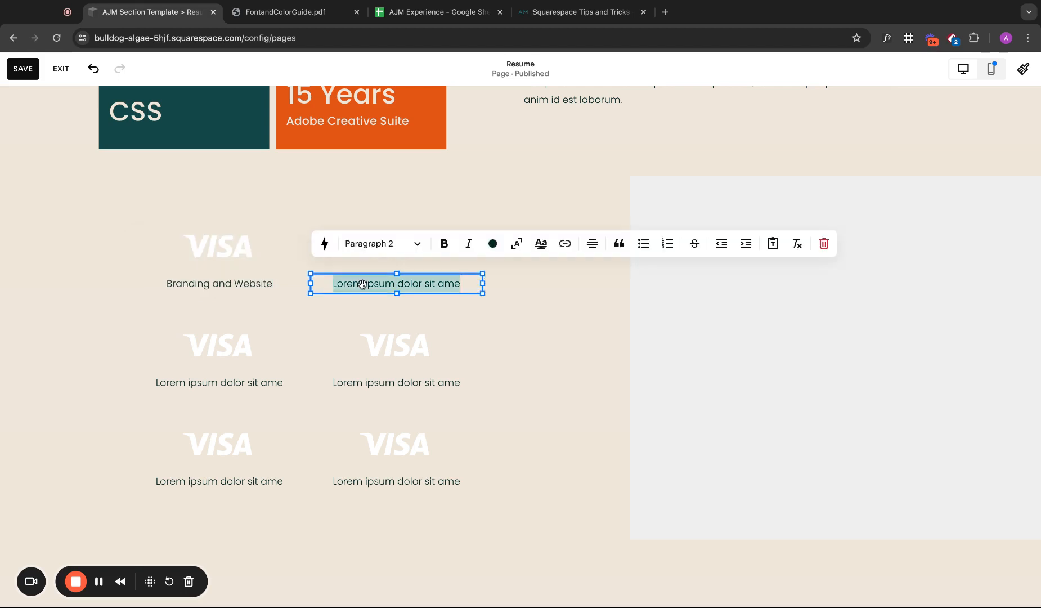
{"action": "type", "text": "Brochure and Marketing"}
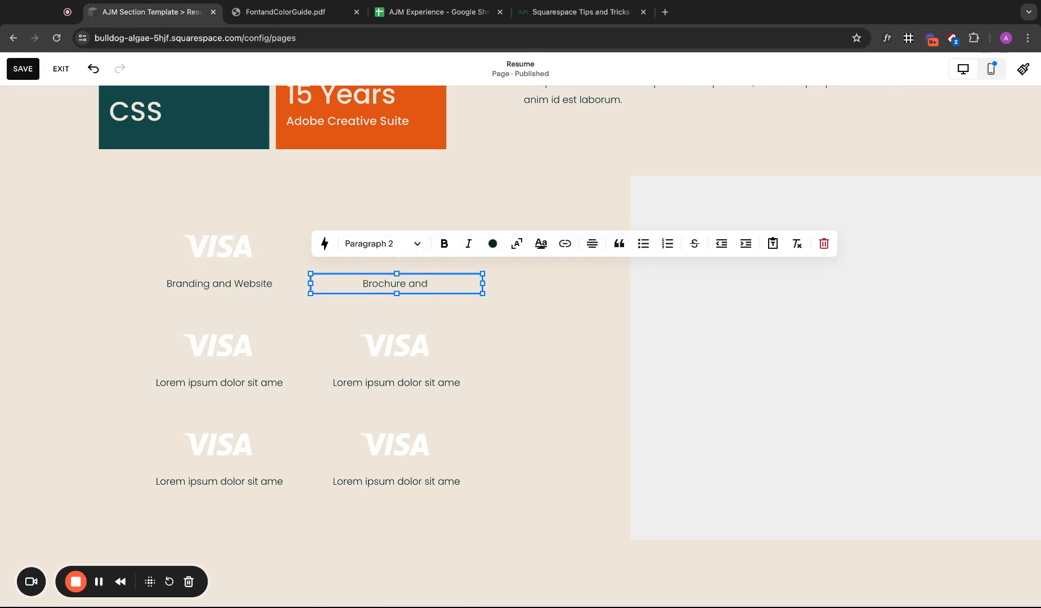
{"action": "left_click", "coordinate": [433, 307]}
- Copy "Branding and Website" into the two lower captions of the first logo column
{"action": "left_click", "coordinate": [260, 280]}
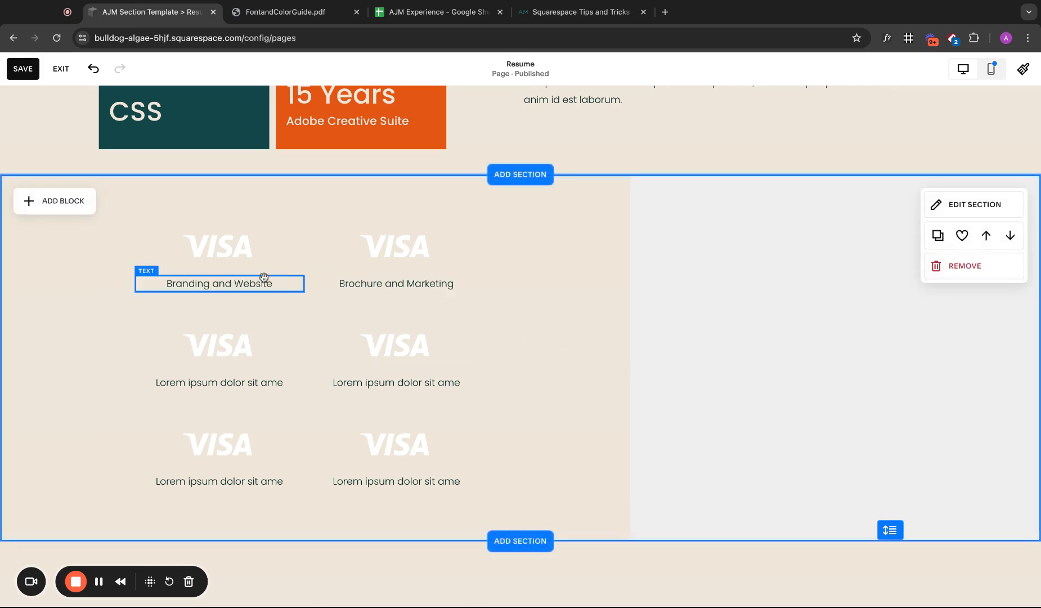
{"action": "triple_click", "coordinate": [256, 281]}
{"action": "key", "text": "ctrl+c"}
{"action": "triple_click", "coordinate": [272, 382]}
{"action": "key", "text": "ctrl+v"}
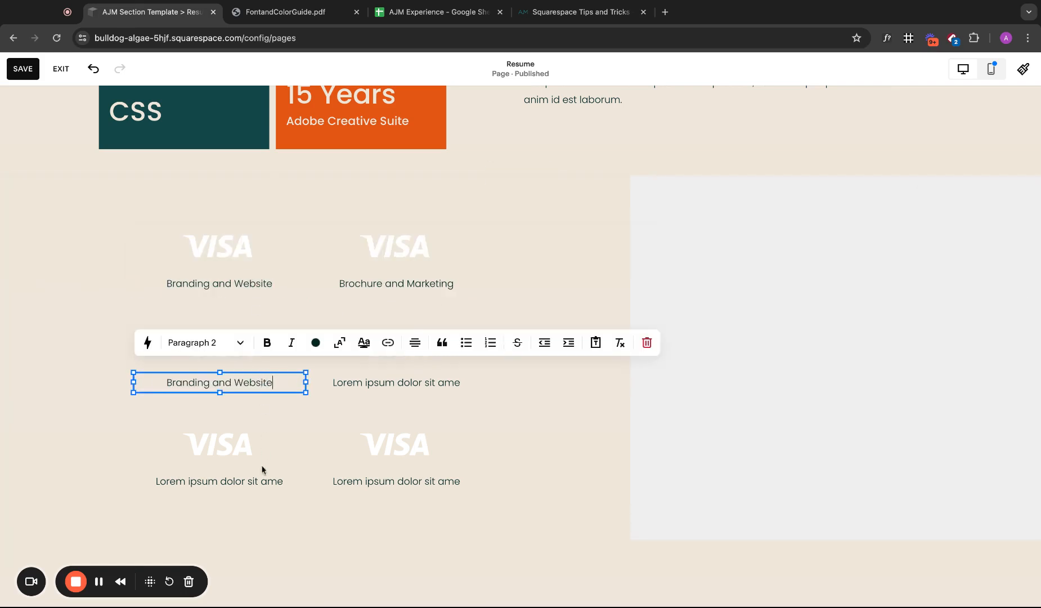
{"action": "triple_click", "coordinate": [271, 482]}
{"action": "key", "text": "ctrl+v"}
- Copy "Brochure and Marketing" into the two lower captions of the second logo column
{"action": "left_click", "coordinate": [395, 283]}
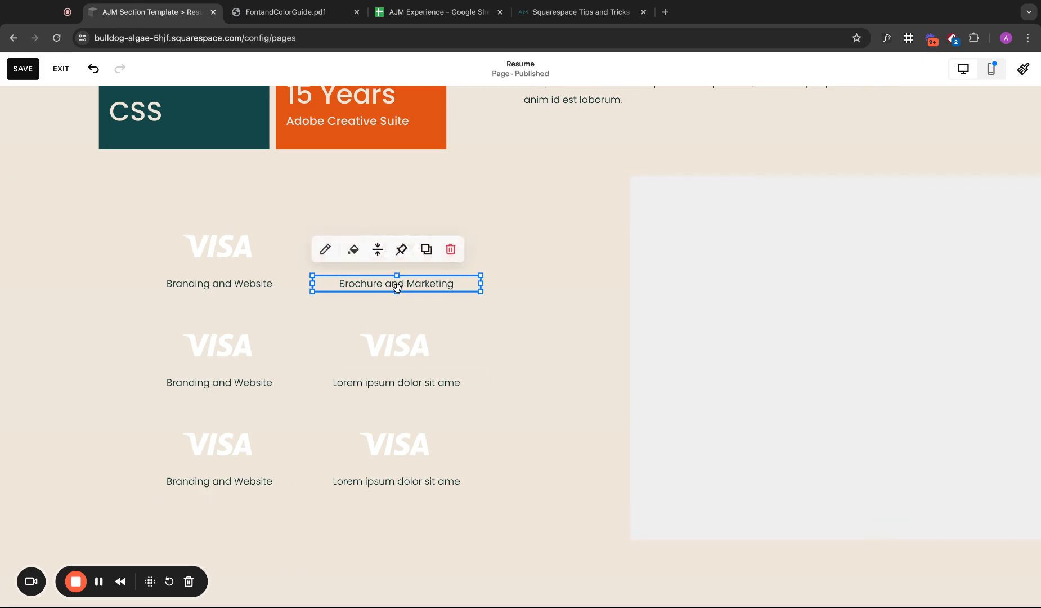
{"action": "double_click", "coordinate": [426, 283]}
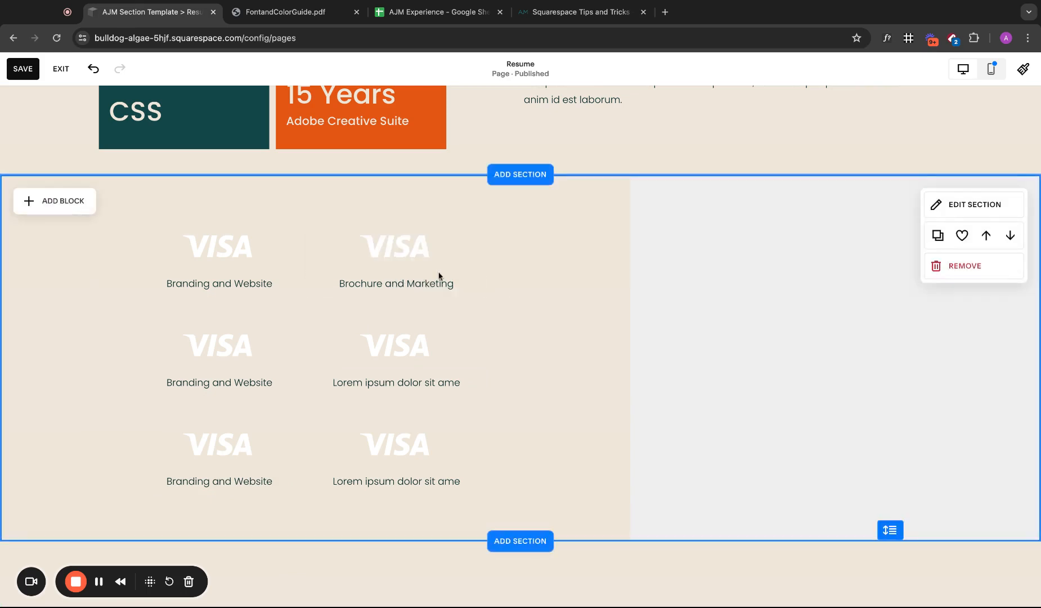
{"action": "left_click", "coordinate": [442, 280]}
{"action": "triple_click", "coordinate": [441, 284]}
{"action": "left_click", "coordinate": [436, 383]}
{"action": "triple_click", "coordinate": [436, 382]}
{"action": "key", "text": "ctrl+v"}
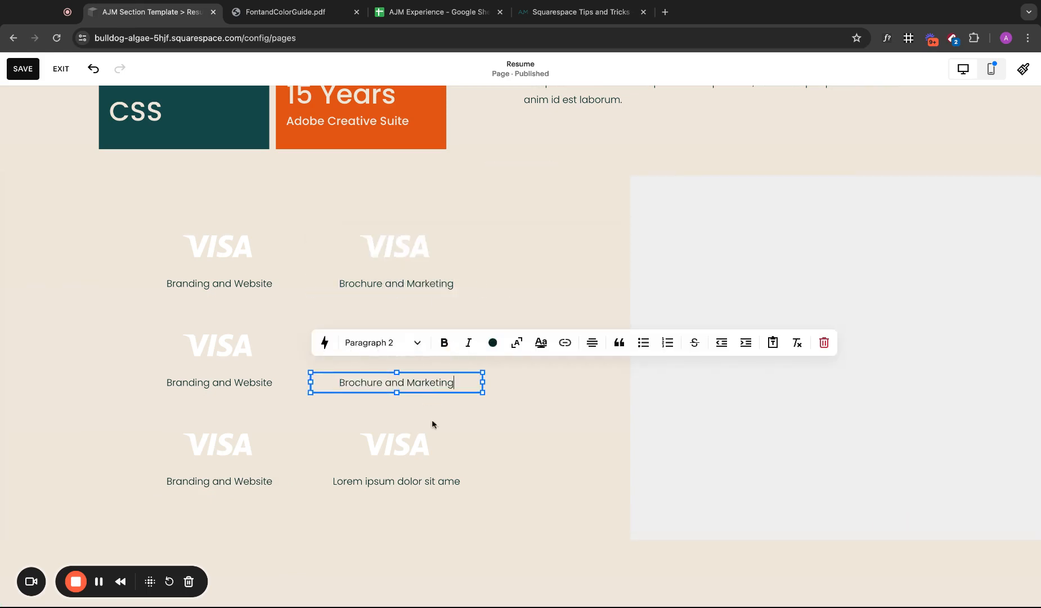
{"action": "left_click", "coordinate": [439, 479]}
{"action": "triple_click", "coordinate": [438, 480]}
{"action": "key", "text": "ctrl+v"}
{"action": "left_click", "coordinate": [544, 496]}
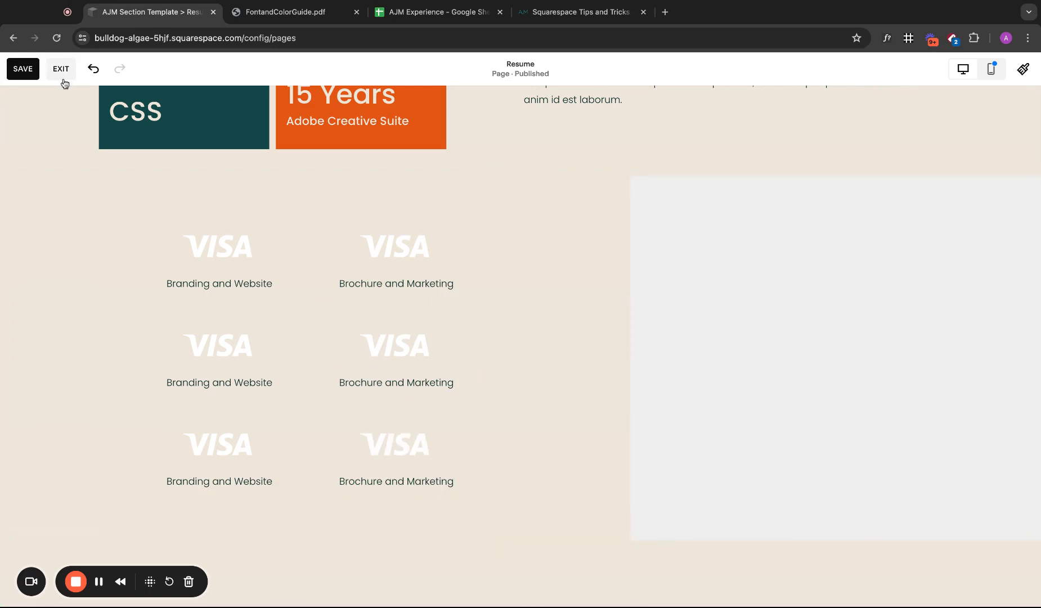
- Add a rectangle shape block starting at the logo section's top edge and enlarge it to span the full content width and all logo rows
{"action": "left_click", "coordinate": [73, 207]}
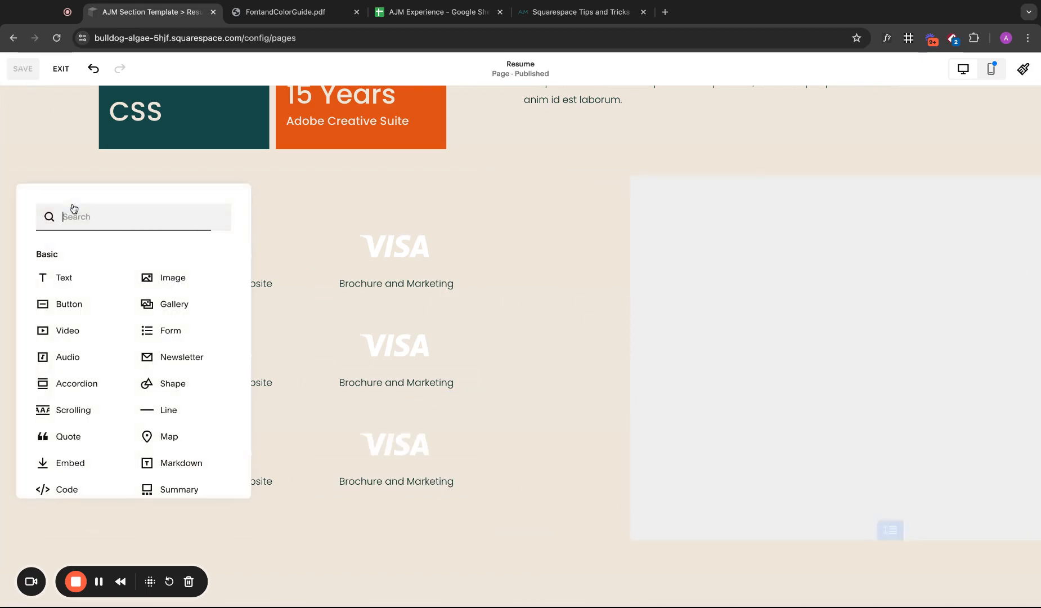
{"action": "left_click", "coordinate": [182, 384]}
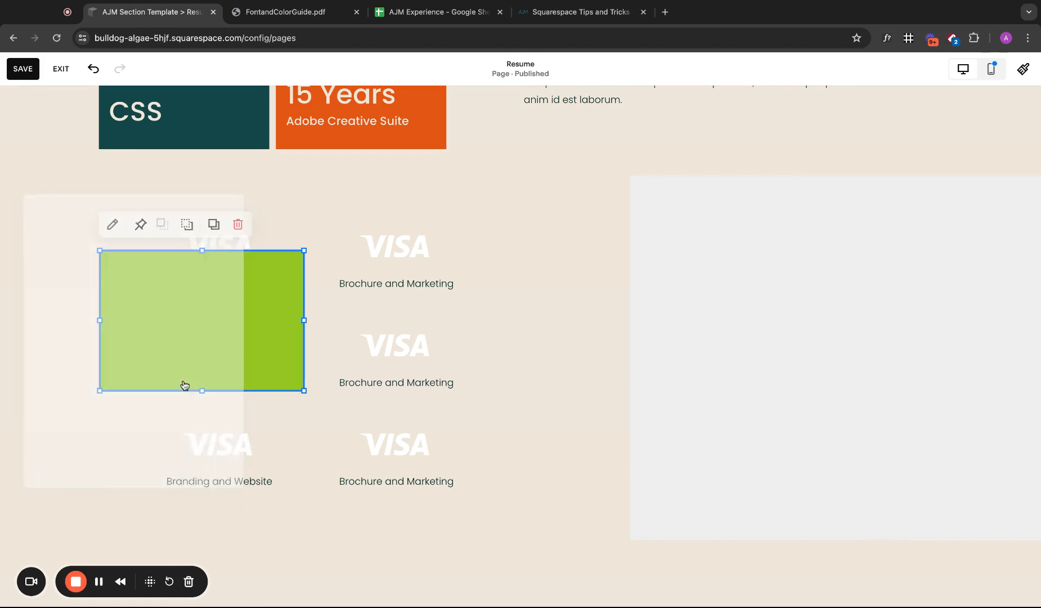
{"action": "left_click_drag", "start_coordinate": [188, 282], "coordinate": [190, 209]}
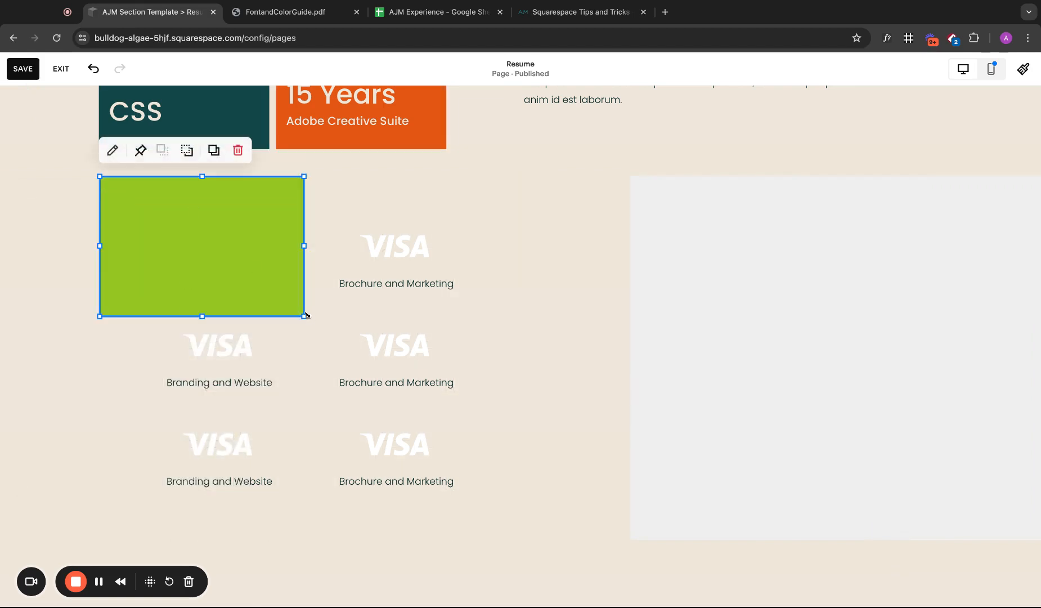
{"action": "left_click_drag", "start_coordinate": [304, 316], "coordinate": [942, 514]}
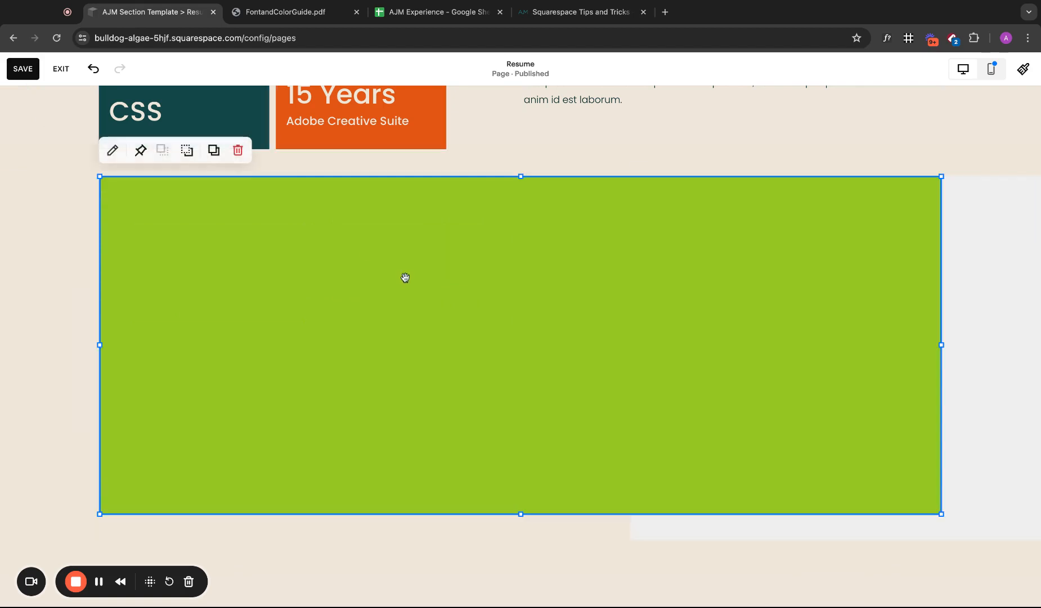
- Color the rectangle dark teal from the site palette and send it behind the logos and captions
{"action": "left_click", "coordinate": [112, 150]}
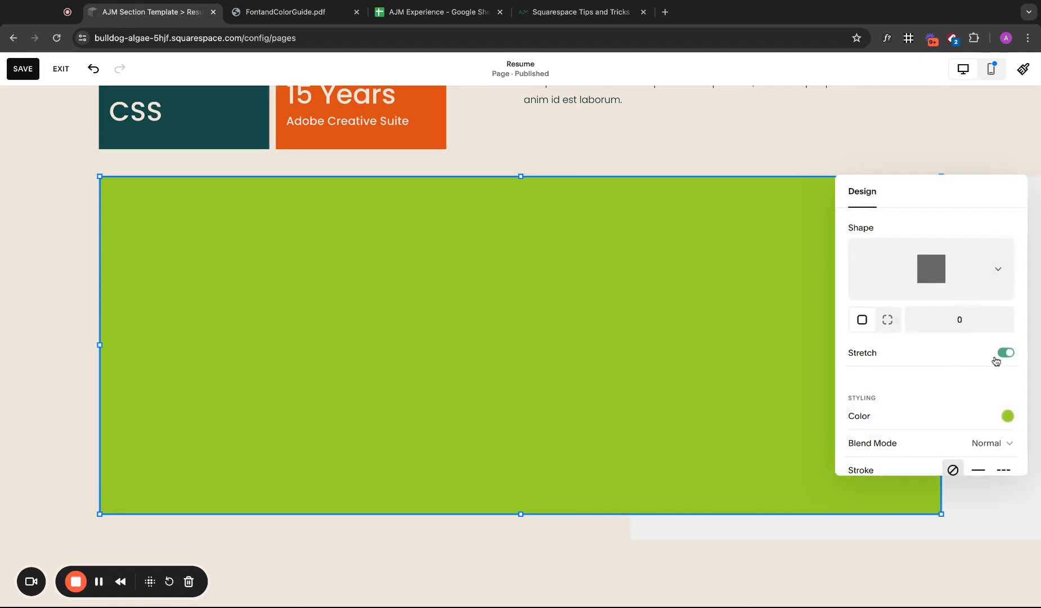
{"action": "left_click", "coordinate": [1008, 416]}
{"action": "left_click", "coordinate": [979, 401]}
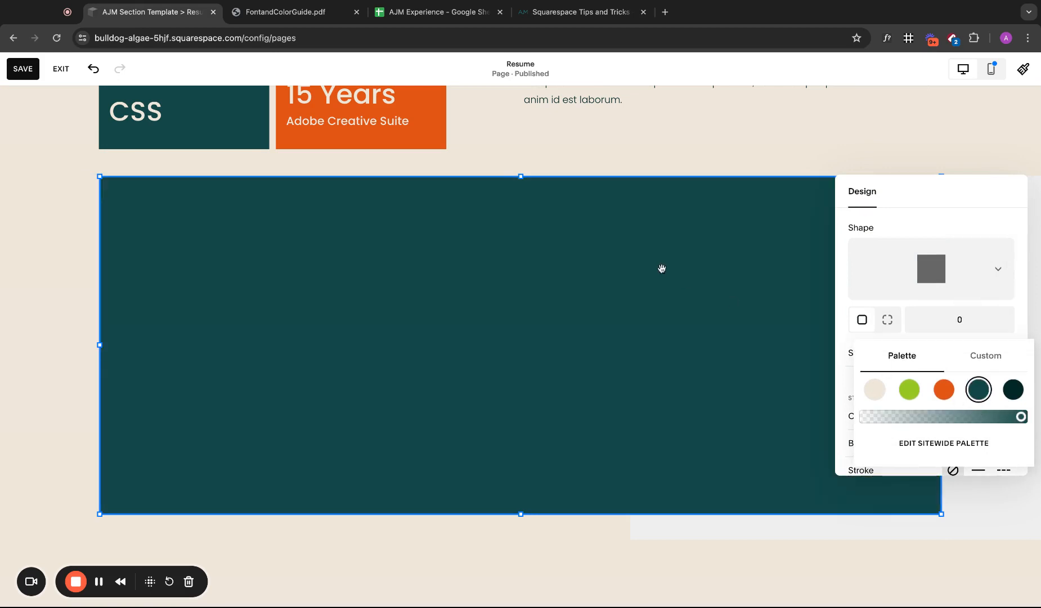
{"action": "left_click", "coordinate": [139, 272]}
{"action": "left_click", "coordinate": [186, 150]}
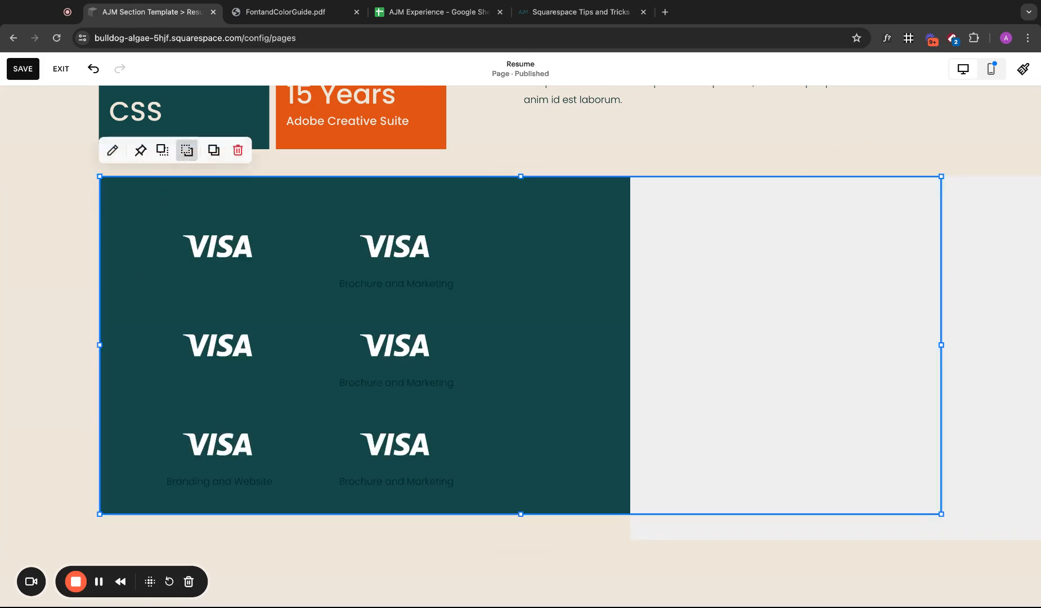
{"action": "left_click", "coordinate": [55, 294]}
- Change the color overlay of the hero section's small photo with the hat to lime green
{"action": "scroll", "coordinate": [55, 294], "scroll_direction": "up", "scroll_amount": 10}
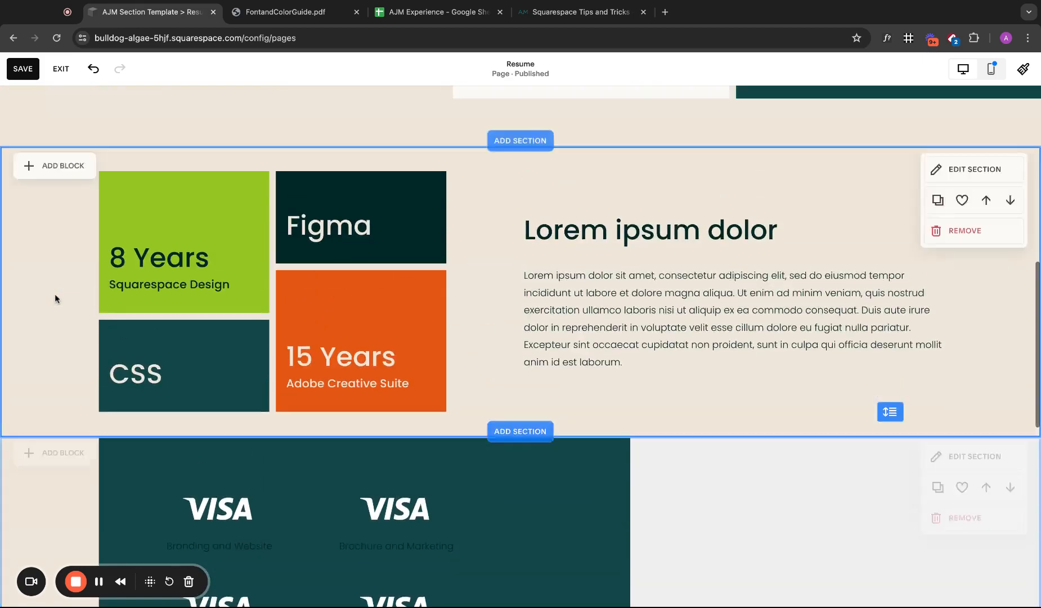
{"action": "scroll", "coordinate": [182, 279], "scroll_direction": "down", "scroll_amount": 3}
{"action": "scroll", "coordinate": [182, 279], "scroll_direction": "up", "scroll_amount": 3}
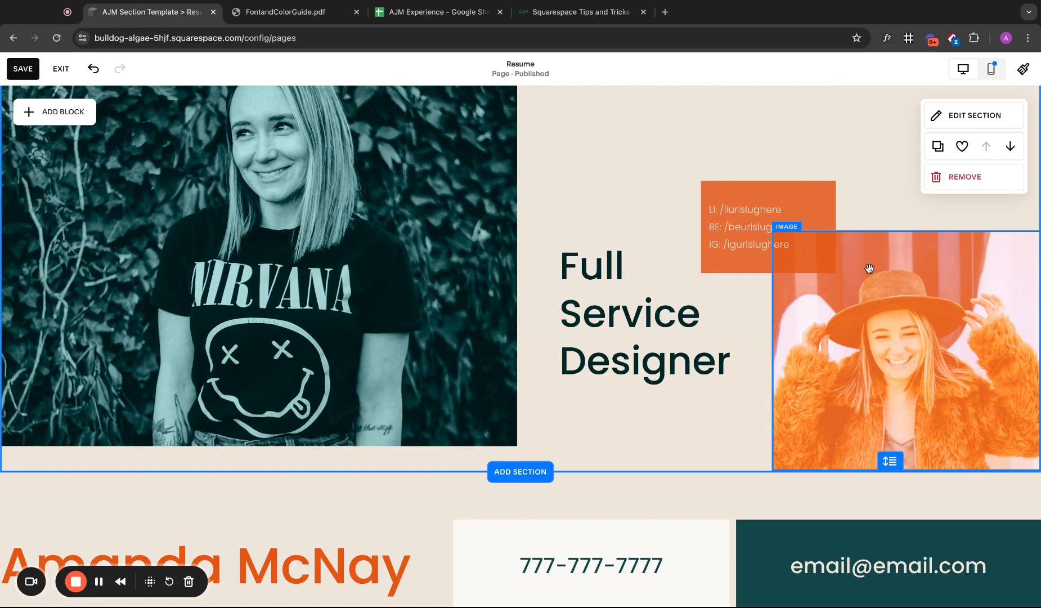
{"action": "left_click", "coordinate": [870, 268]}
{"action": "left_click", "coordinate": [784, 205]}
{"action": "scroll", "coordinate": [968, 388], "scroll_direction": "down", "scroll_amount": 3}
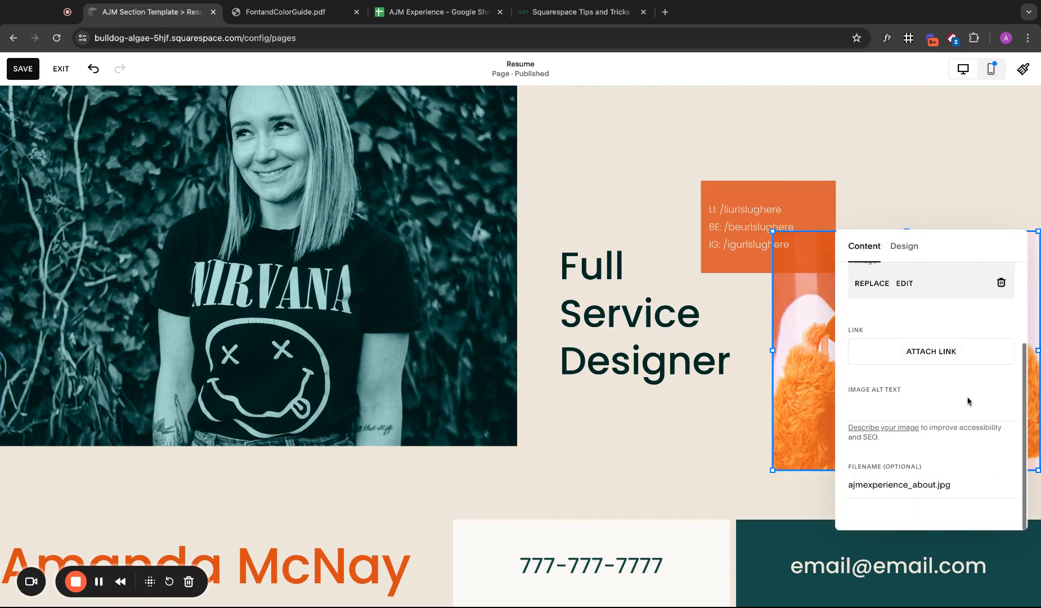
{"action": "left_click", "coordinate": [917, 261]}
{"action": "left_click", "coordinate": [1008, 431]}
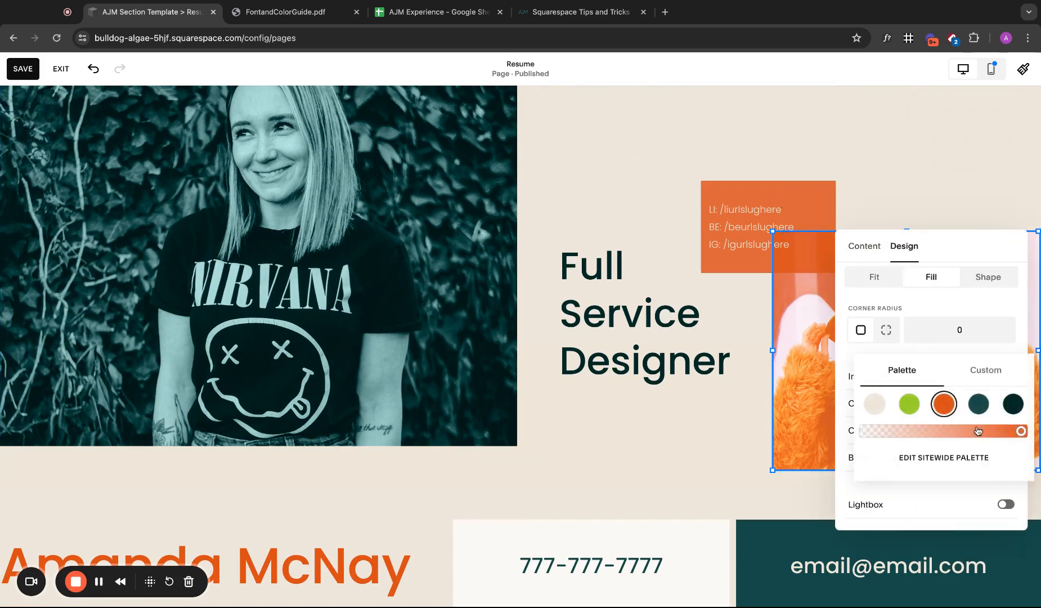
{"action": "left_click", "coordinate": [909, 405]}
{"action": "left_click", "coordinate": [860, 161]}
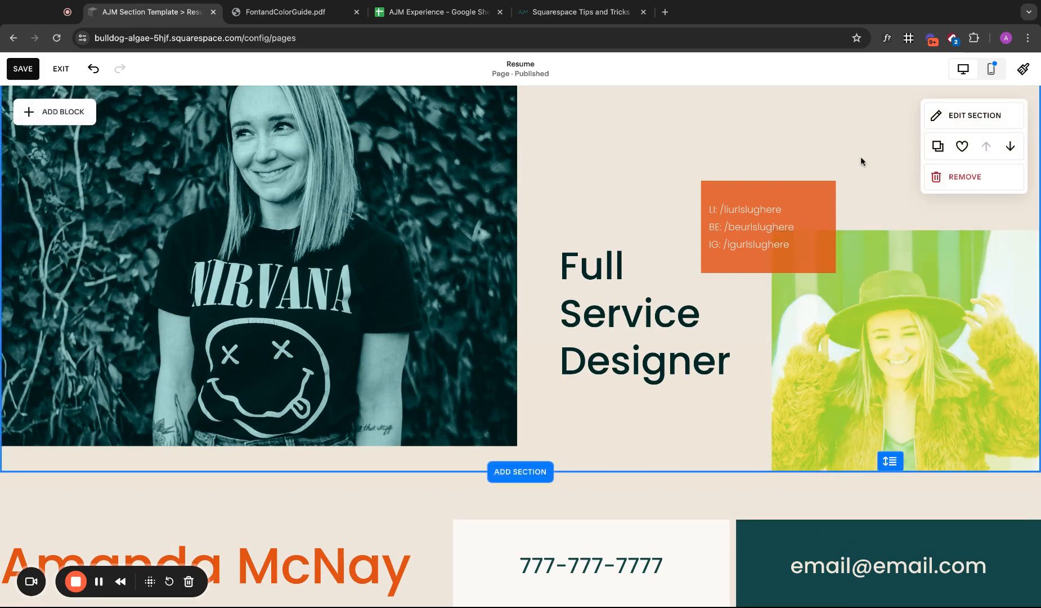
- Review the page with the lime green photo overlay, then undo that overlay color change
{"action": "scroll", "coordinate": [861, 157], "scroll_direction": "up", "scroll_amount": 1}
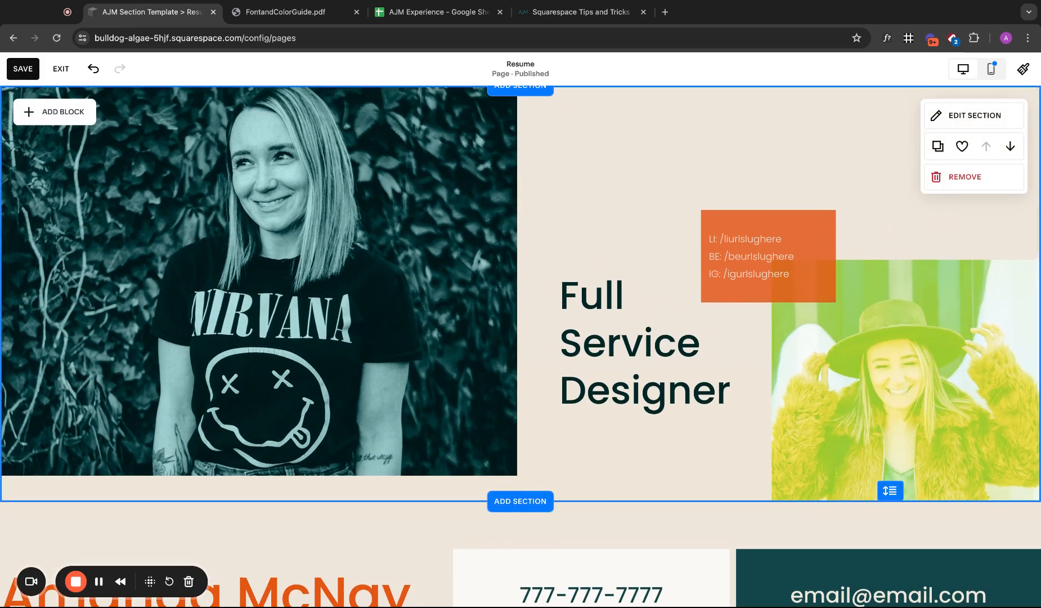
{"action": "scroll", "coordinate": [520, 293], "scroll_direction": "down", "scroll_amount": 2}
{"action": "scroll", "coordinate": [521, 292], "scroll_direction": "up", "scroll_amount": 2}
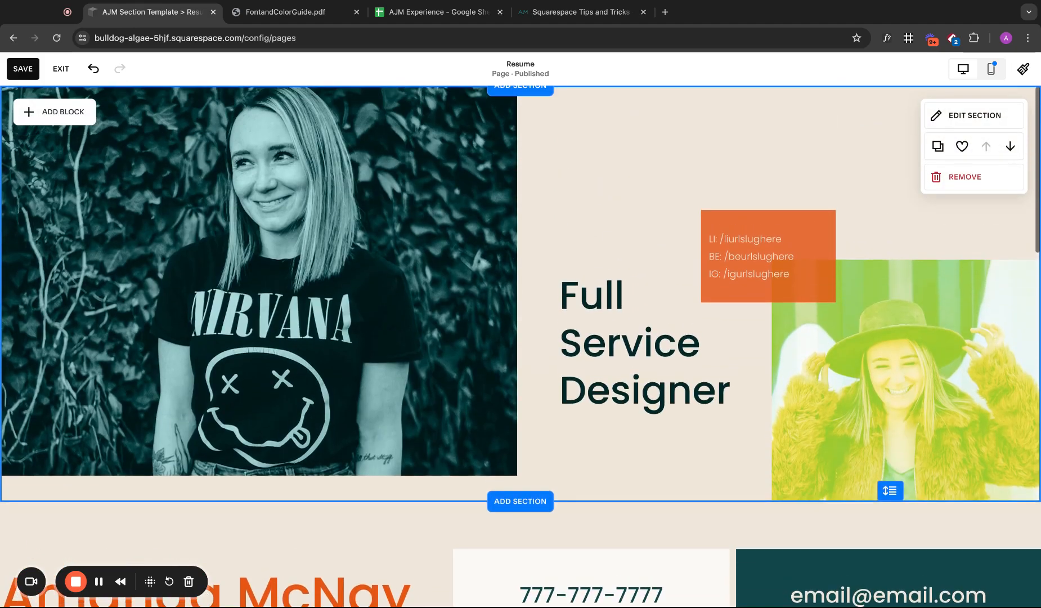
{"action": "scroll", "coordinate": [521, 292], "scroll_direction": "down", "scroll_amount": 5}
{"action": "scroll", "coordinate": [521, 293], "scroll_direction": "up", "scroll_amount": 5}
{"action": "left_click", "coordinate": [94, 69]}
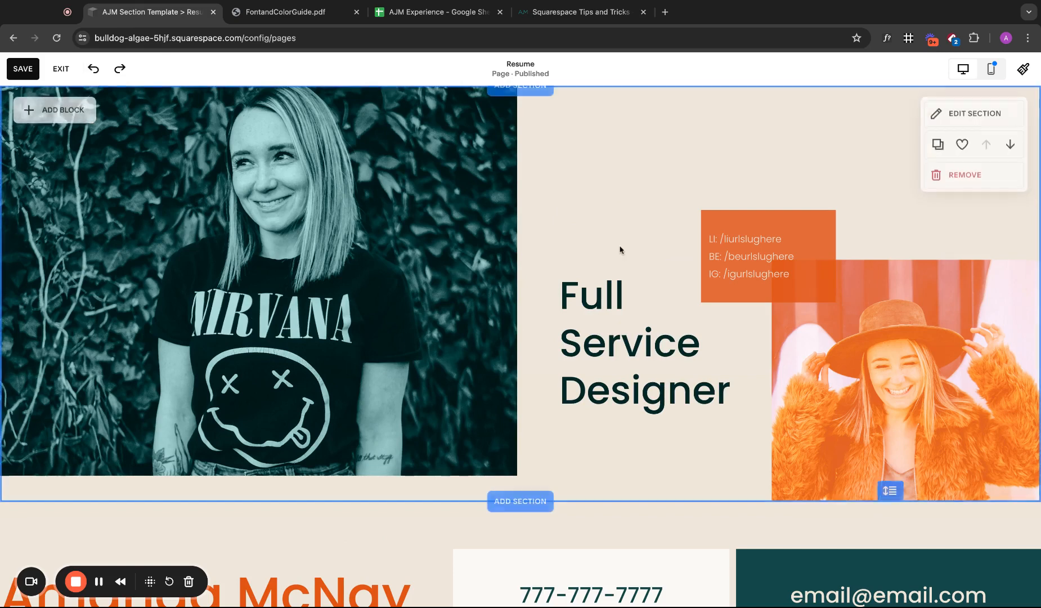
- Try lime green as the text color in the orange social links block, then revert it
{"action": "left_click", "coordinate": [732, 220]}
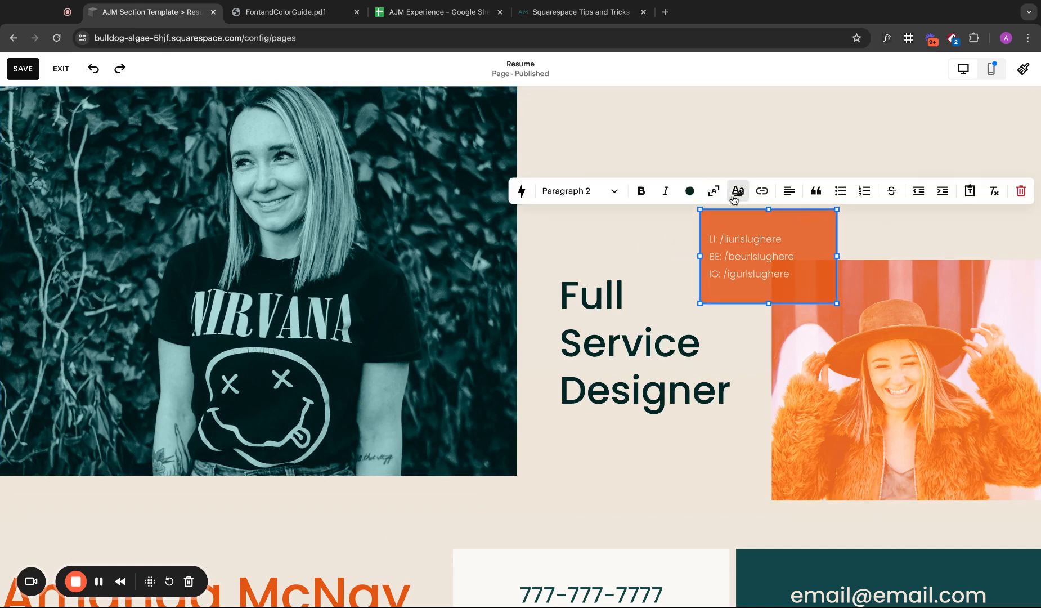
{"action": "left_click", "coordinate": [689, 191]}
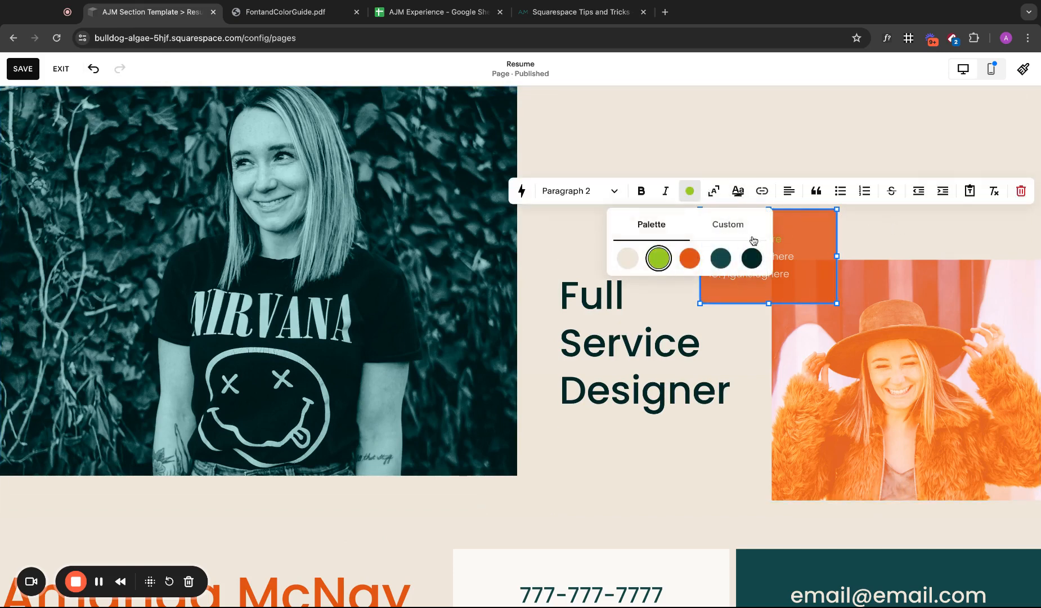
{"action": "left_click", "coordinate": [888, 243]}
- Change the background color of the social links block in the hero section to lime green
{"action": "left_click", "coordinate": [771, 224]}
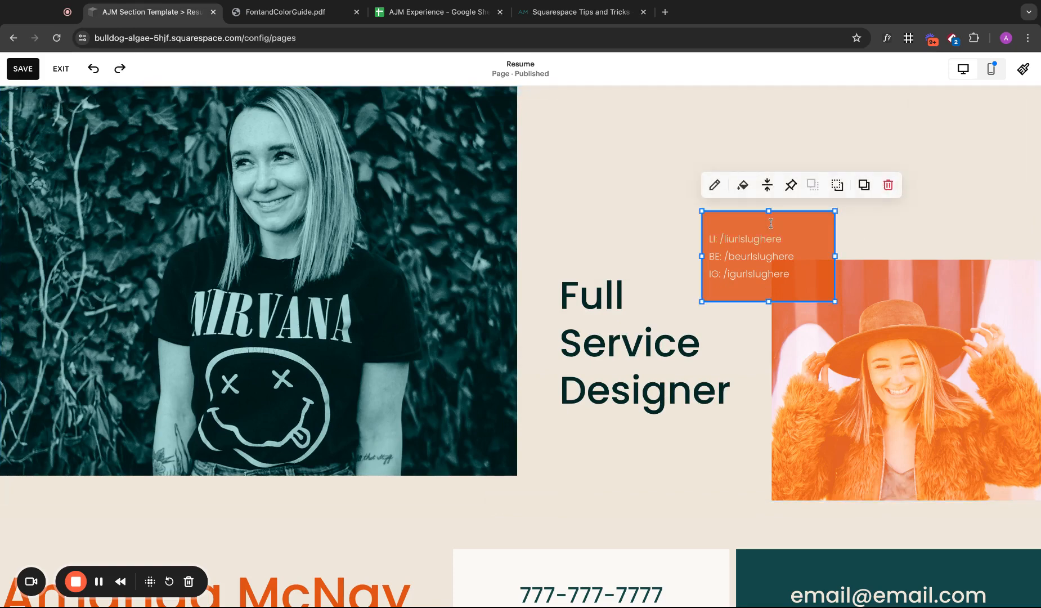
{"action": "left_click", "coordinate": [744, 186]}
{"action": "left_click", "coordinate": [1008, 297]}
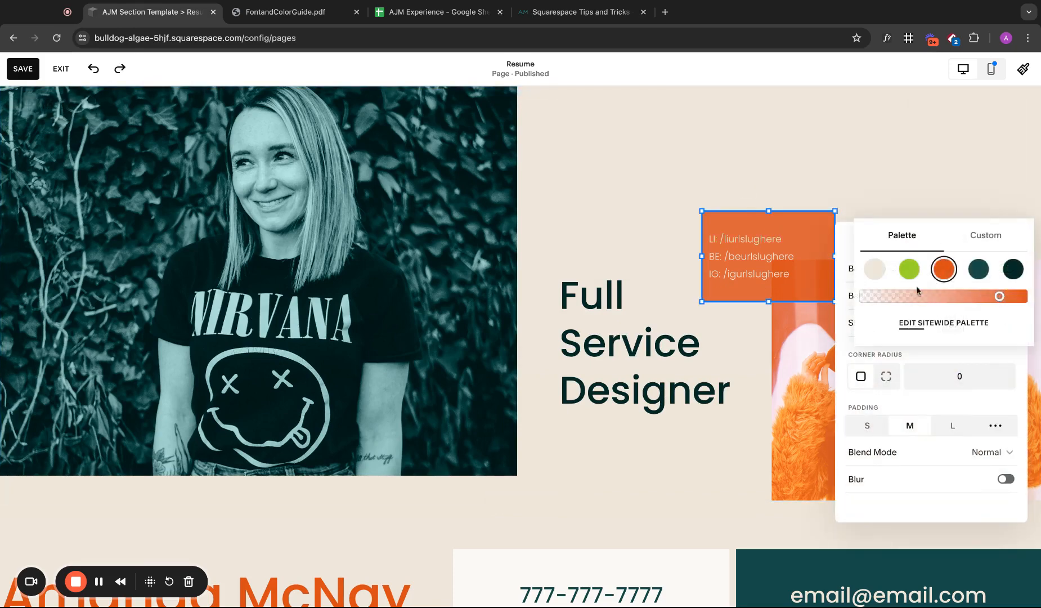
{"action": "left_click", "coordinate": [910, 269]}
{"action": "left_click", "coordinate": [802, 178]}
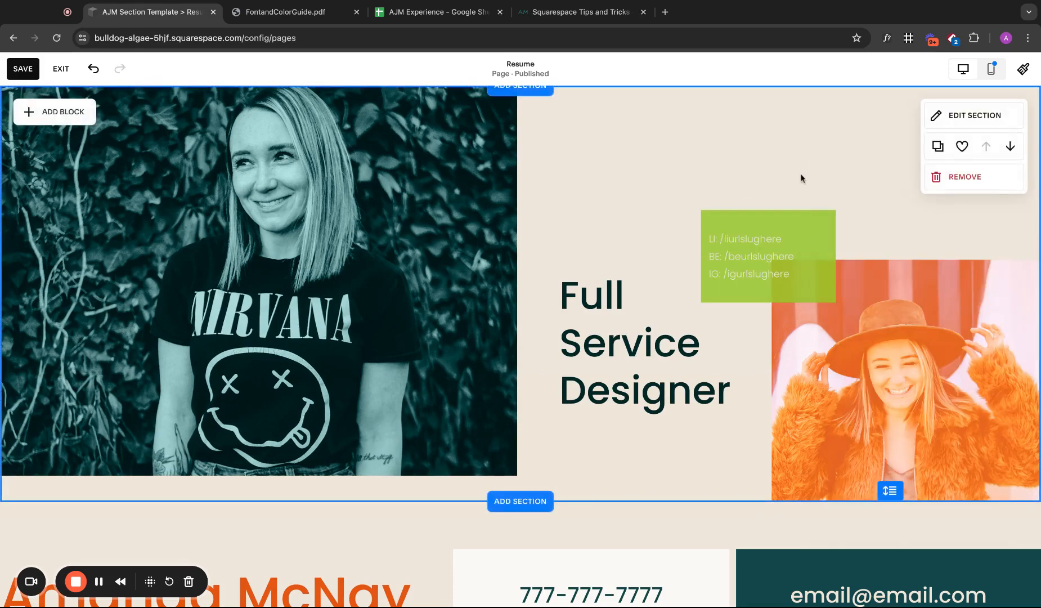
- Try raising the lime green social links background to full opacity, then undo it
{"action": "double_click", "coordinate": [765, 249]}
{"action": "left_click", "coordinate": [721, 226]}
{"action": "left_click", "coordinate": [721, 225]}
{"action": "left_click", "coordinate": [743, 186]}
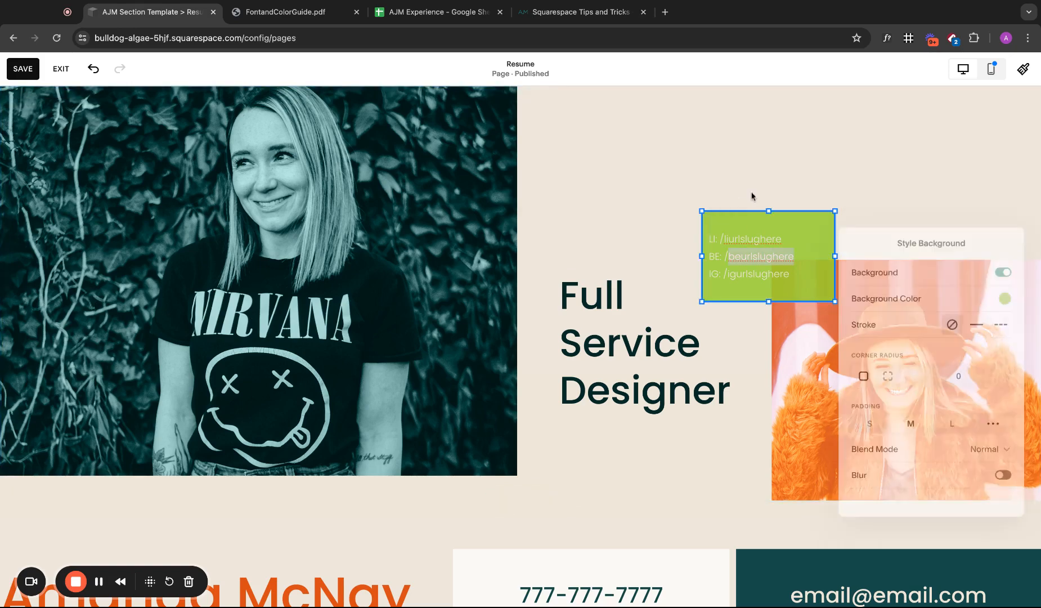
{"action": "left_click", "coordinate": [1007, 296]}
{"action": "left_click", "coordinate": [1002, 297]}
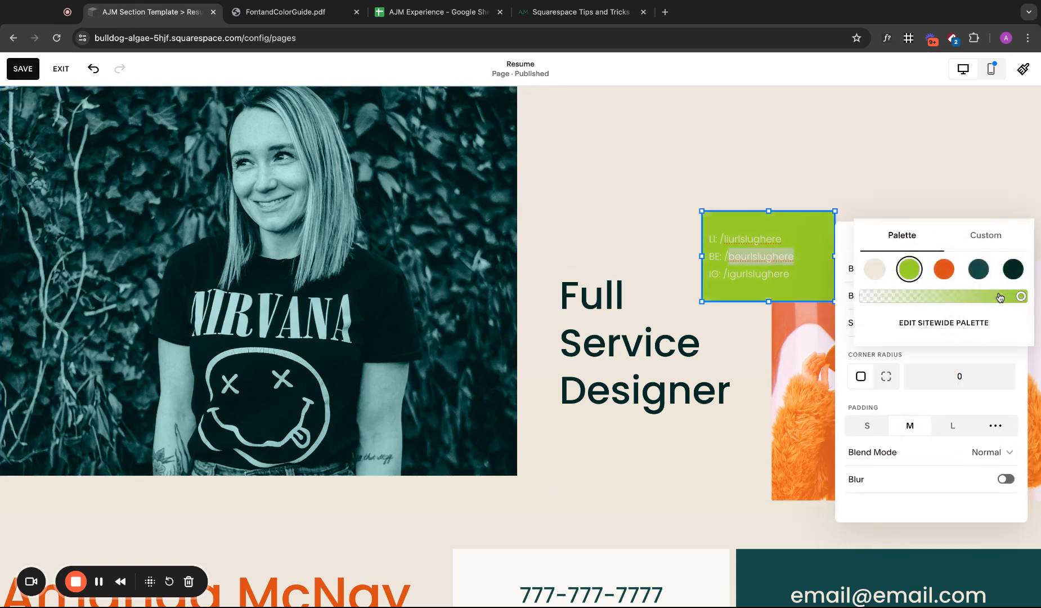
{"action": "left_click", "coordinate": [818, 178]}
{"action": "key", "text": "super+z"}
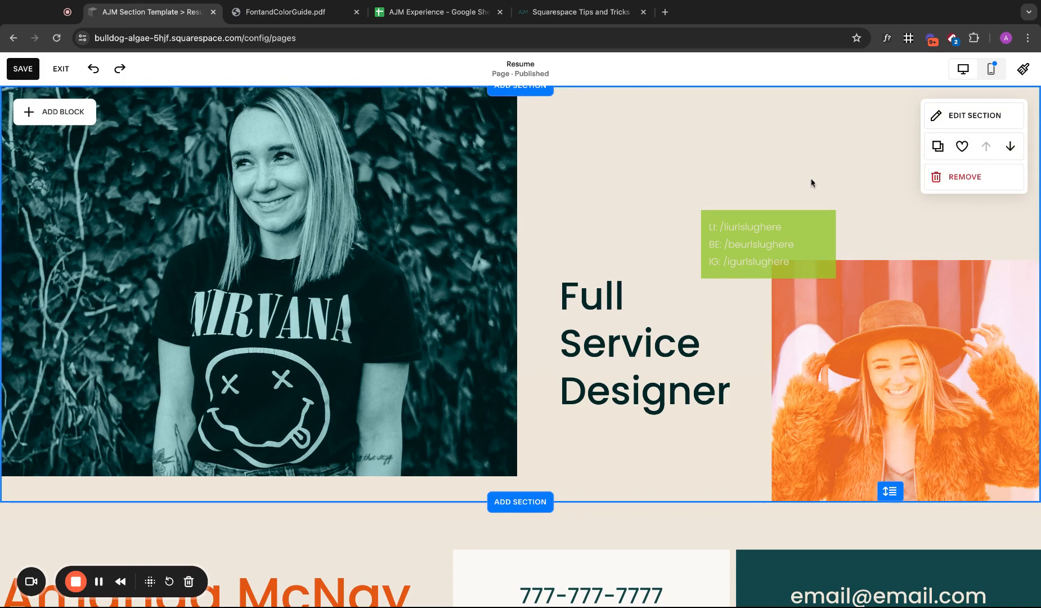
- Make the social links block's lime green background fully opaque and extend the block's bottom edge downward
{"action": "left_click", "coordinate": [766, 217]}
{"action": "left_click", "coordinate": [743, 185]}
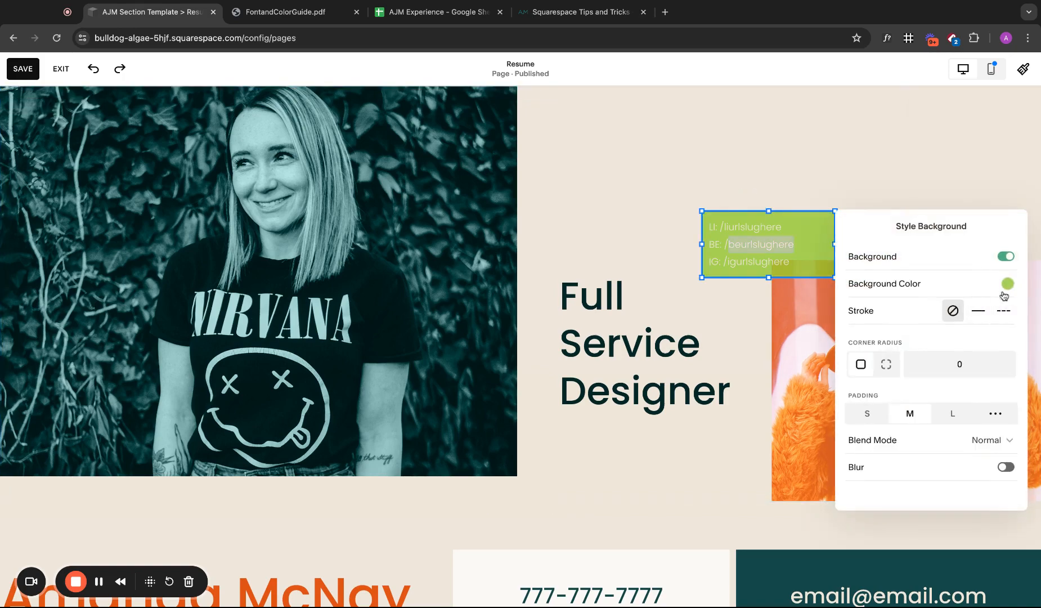
{"action": "left_click", "coordinate": [1007, 284]}
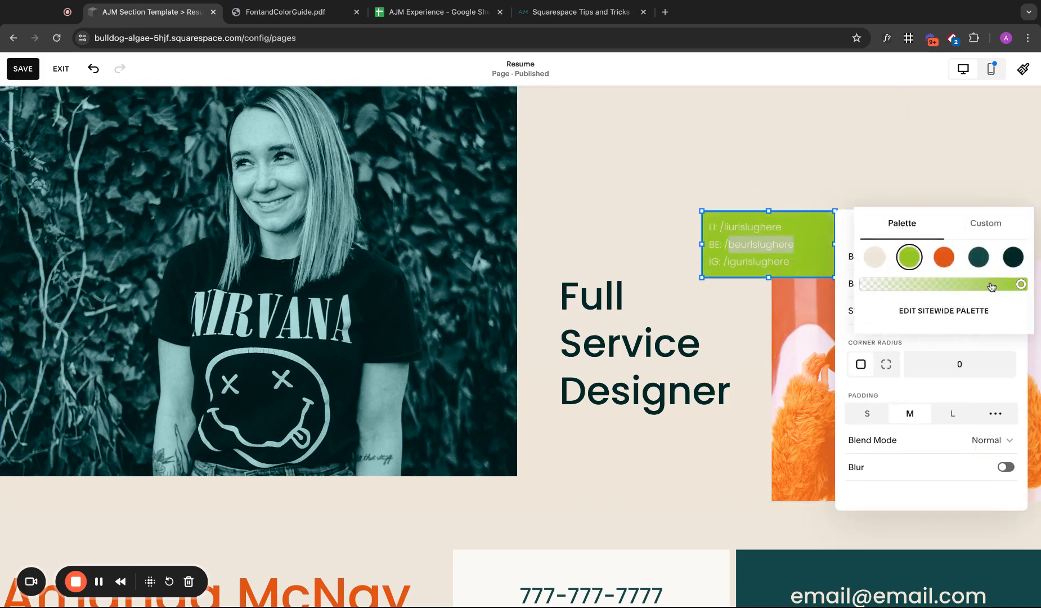
{"action": "left_click", "coordinate": [781, 191]}
{"action": "left_click", "coordinate": [778, 265]}
{"action": "left_click_drag", "start_coordinate": [769, 276], "coordinate": [768, 278]}
{"action": "left_click", "coordinate": [714, 153]}
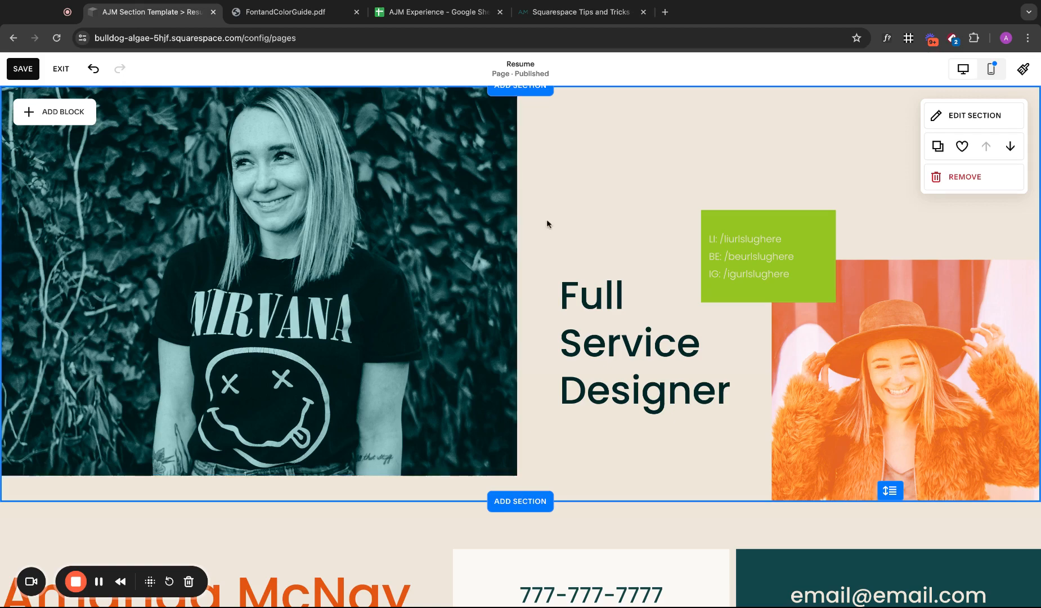
- Check the hero section against the contact and skills sections, then save the page
{"action": "scroll", "coordinate": [546, 219], "scroll_direction": "down", "scroll_amount": 6}
{"action": "scroll", "coordinate": [547, 223], "scroll_direction": "up", "scroll_amount": 6}
{"action": "scroll", "coordinate": [543, 222], "scroll_direction": "down", "scroll_amount": 6}
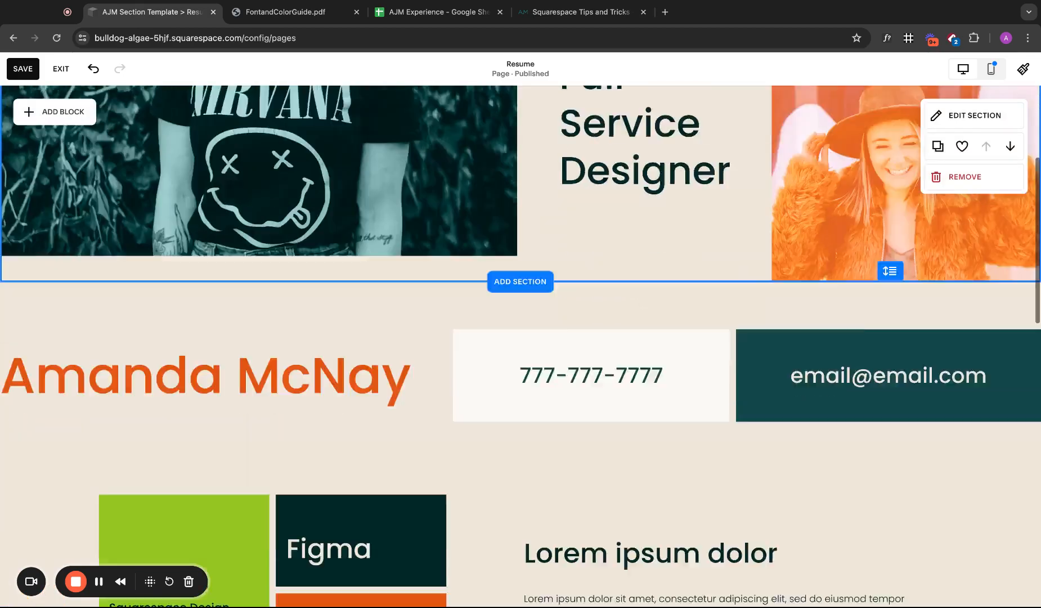
{"action": "scroll", "coordinate": [532, 221], "scroll_direction": "up", "scroll_amount": 6}
{"action": "key", "text": "super+s"}
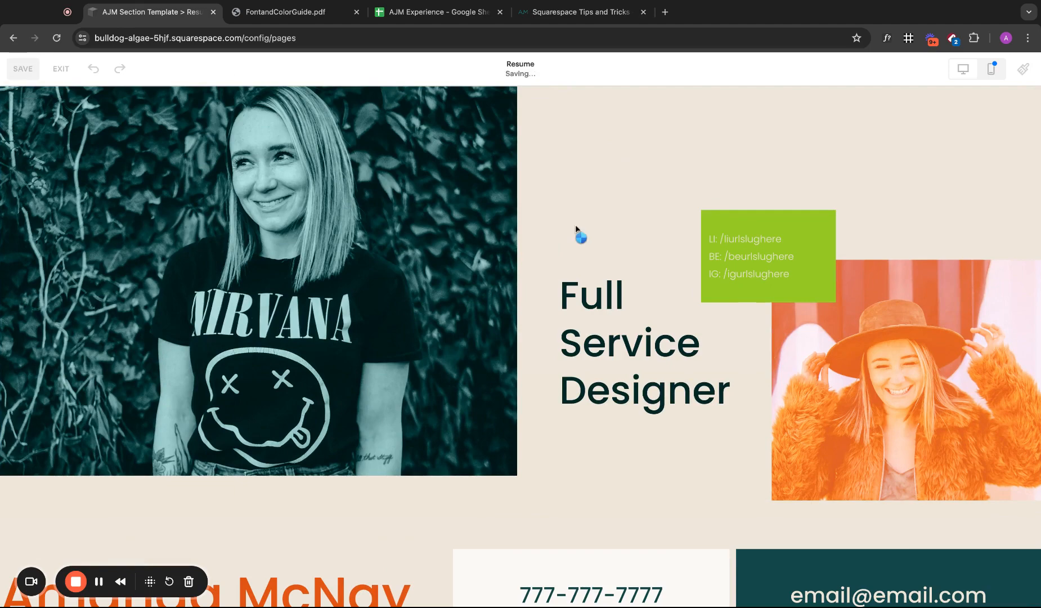
- Set the custom height of the client logos section to 32
{"action": "scroll", "coordinate": [576, 231], "scroll_direction": "down", "scroll_amount": 10}
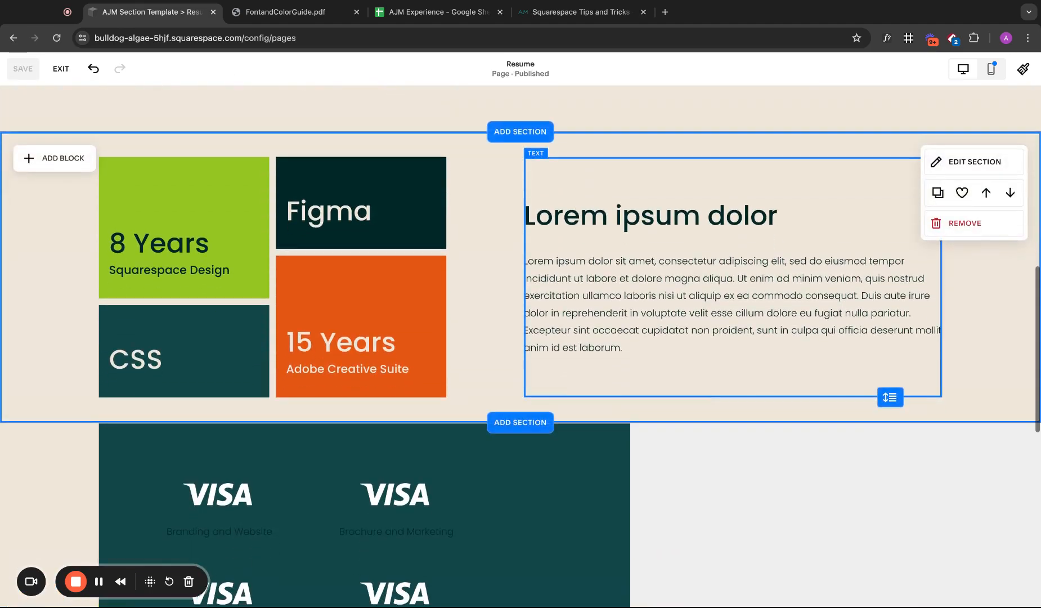
{"action": "scroll", "coordinate": [520, 338], "scroll_direction": "up", "scroll_amount": 4}
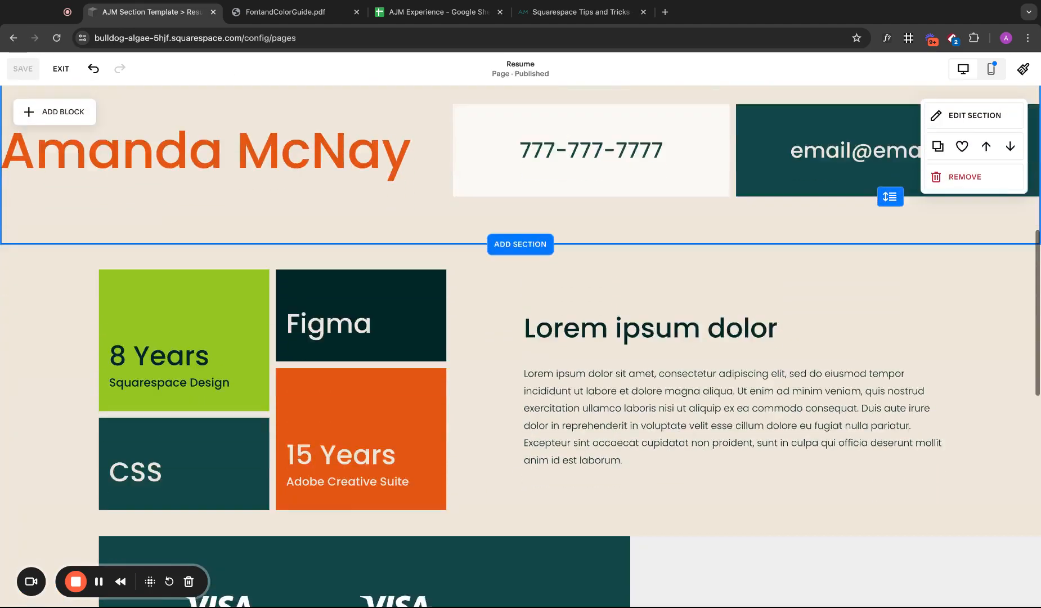
{"action": "scroll", "coordinate": [521, 337], "scroll_direction": "down", "scroll_amount": 6}
{"action": "scroll", "coordinate": [818, 325], "scroll_direction": "up", "scroll_amount": 4}
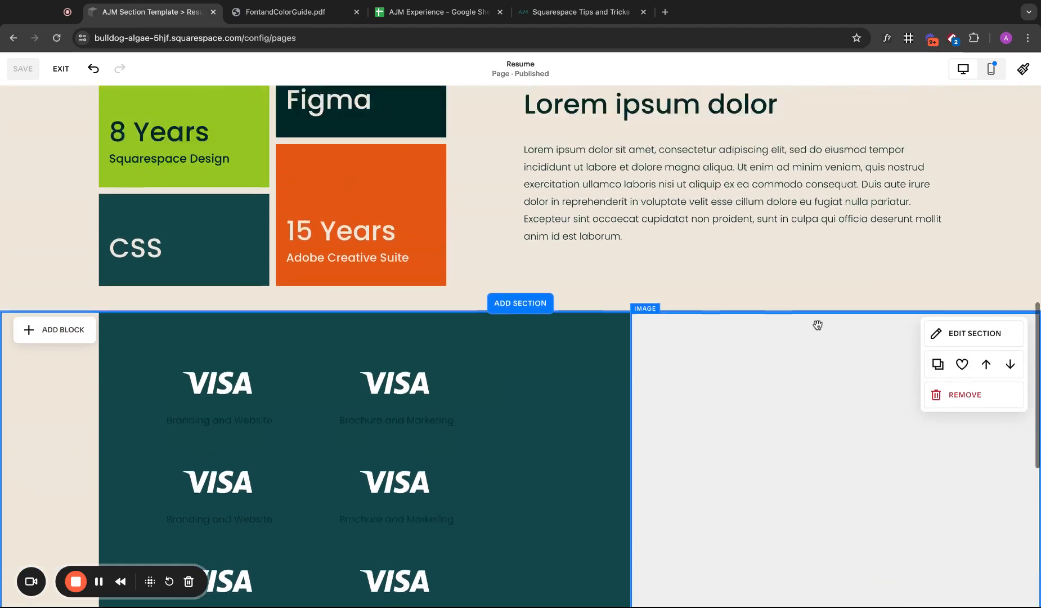
{"action": "scroll", "coordinate": [817, 324], "scroll_direction": "down", "scroll_amount": 3}
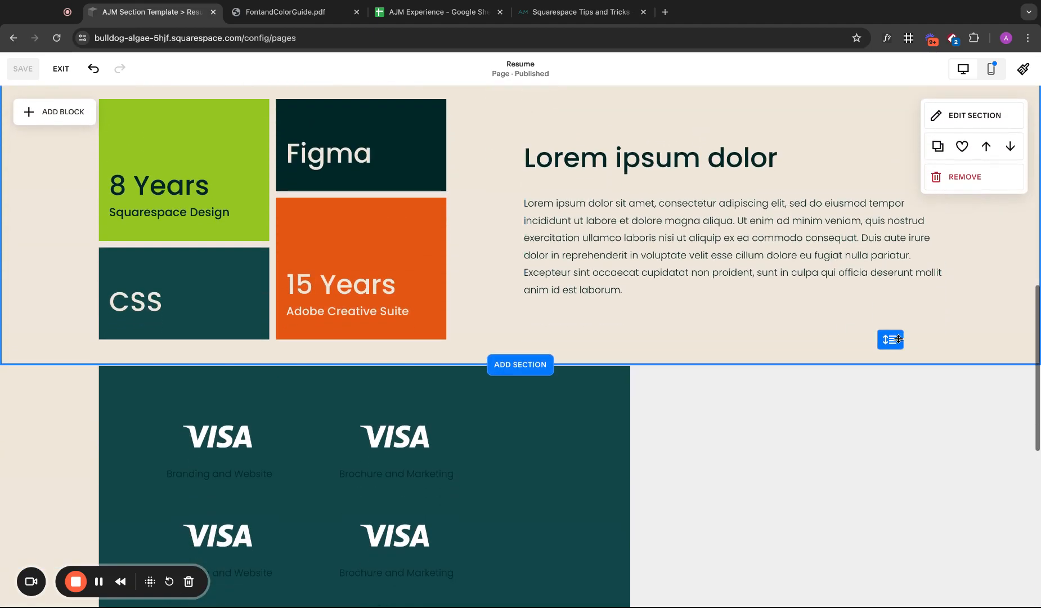
{"action": "scroll", "coordinate": [895, 340], "scroll_direction": "down", "scroll_amount": 2}
{"action": "left_click", "coordinate": [957, 288]}
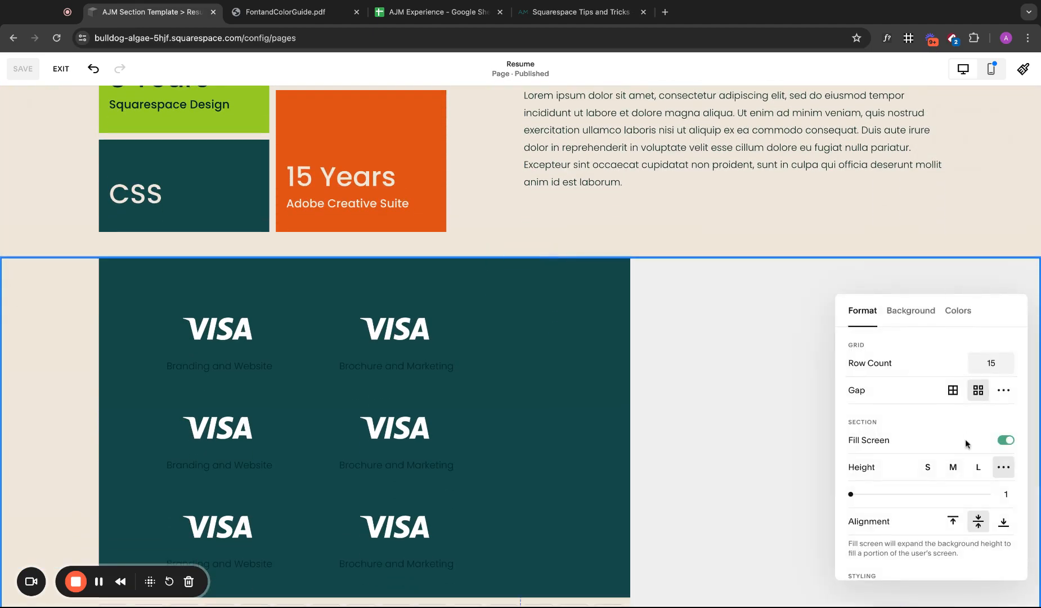
{"action": "left_click_drag", "start_coordinate": [854, 495], "coordinate": [894, 494]}
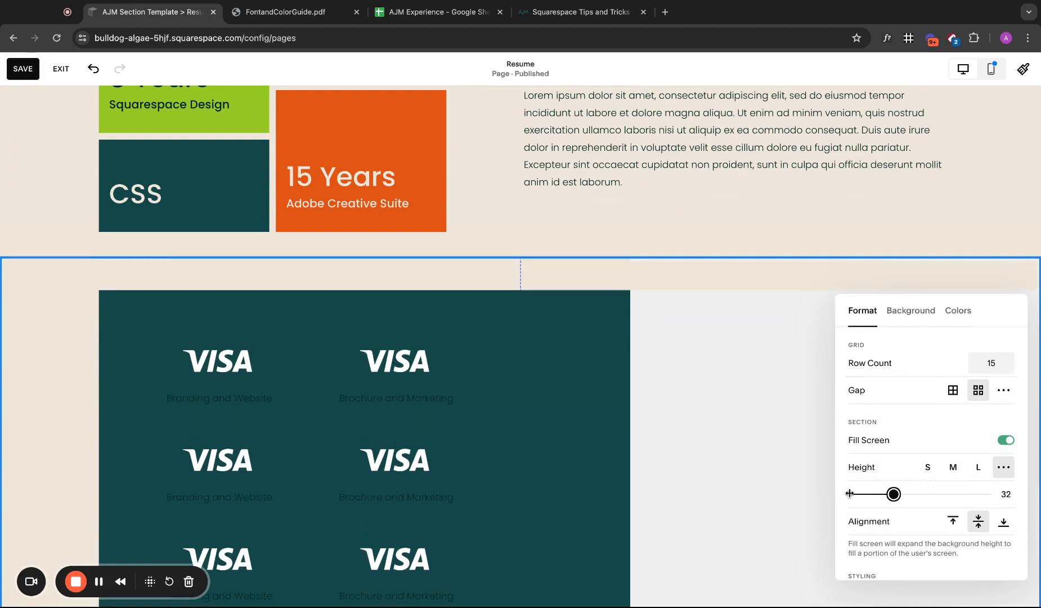
{"action": "left_click", "coordinate": [42, 396]}
- Move the empty image block inside the dark teal rectangle and shrink its width and height to leave a margin
{"action": "scroll", "coordinate": [42, 396], "scroll_direction": "up", "scroll_amount": 5}
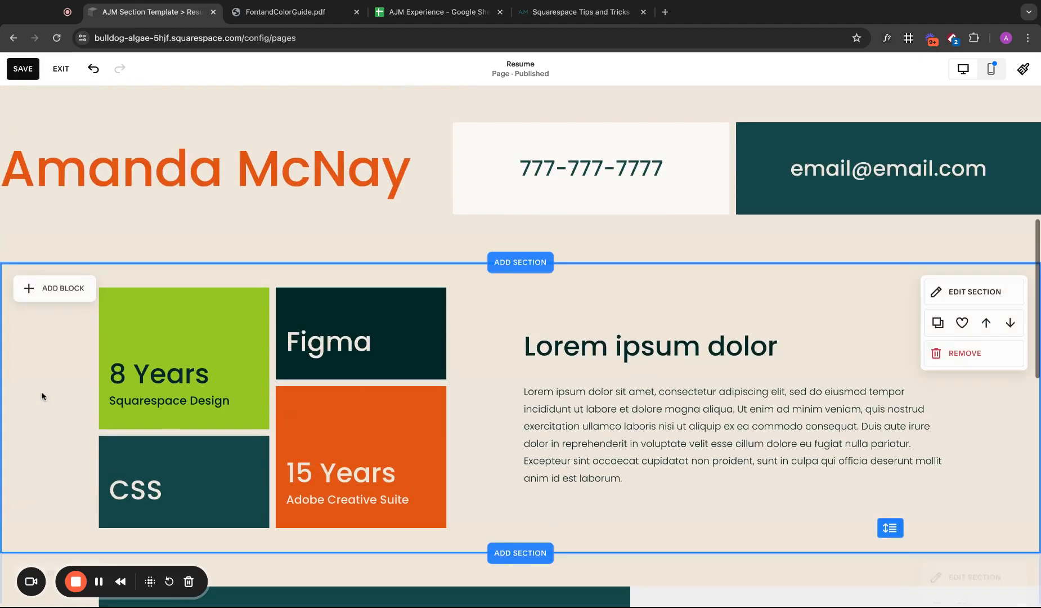
{"action": "scroll", "coordinate": [42, 396], "scroll_direction": "down", "scroll_amount": 5}
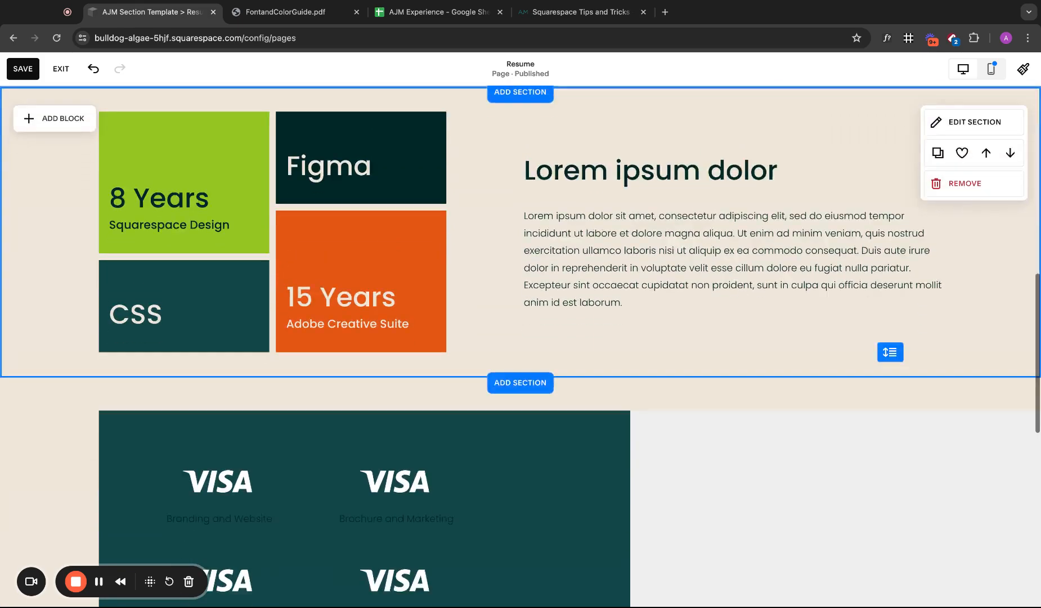
{"action": "scroll", "coordinate": [619, 299], "scroll_direction": "down", "scroll_amount": 4}
{"action": "left_click", "coordinate": [711, 291]}
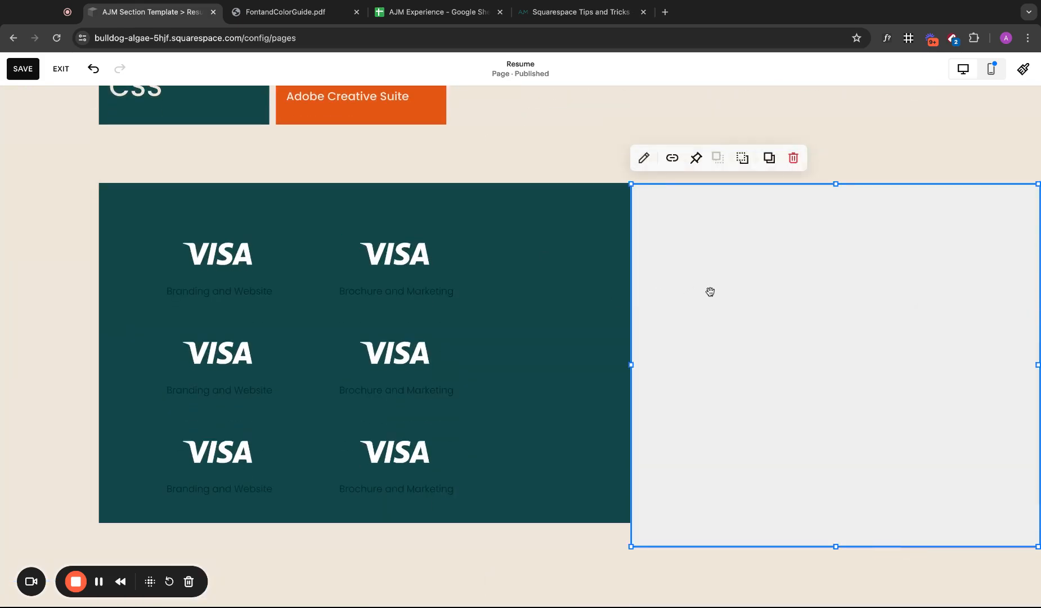
{"action": "left_click_drag", "start_coordinate": [711, 292], "coordinate": [712, 514]}
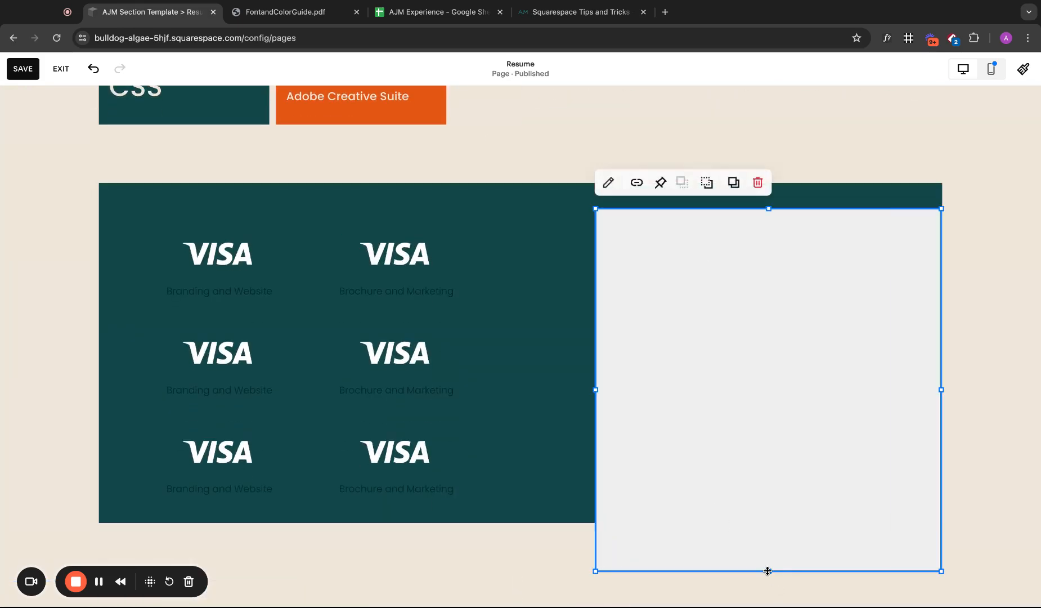
{"action": "left_click_drag", "start_coordinate": [767, 571], "coordinate": [767, 569]}
{"action": "left_click_drag", "start_coordinate": [941, 341], "coordinate": [901, 338]}
{"action": "left_click_drag", "start_coordinate": [752, 472], "coordinate": [752, 474]}
{"action": "scroll", "coordinate": [963, 448], "scroll_direction": "down", "scroll_amount": 2}
{"action": "left_click", "coordinate": [691, 368]}
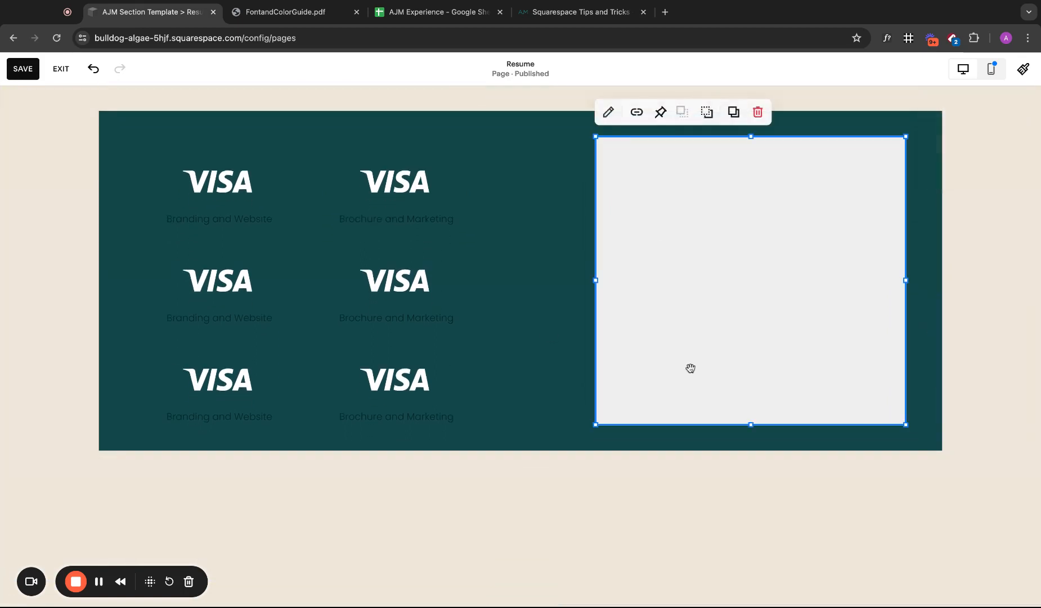
- Recolor both captions under the first row of Visa logos to the palette's light beige
{"action": "double_click", "coordinate": [236, 220]}
{"action": "left_click", "coordinate": [316, 178]}
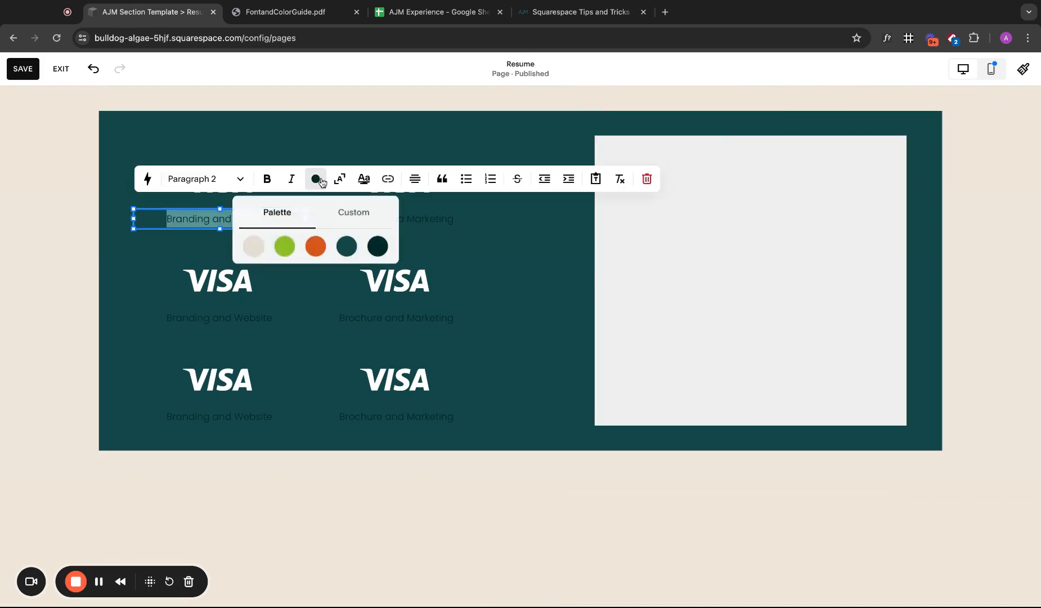
{"action": "left_click", "coordinate": [252, 243]}
{"action": "left_click", "coordinate": [71, 241]}
{"action": "left_click", "coordinate": [394, 220]}
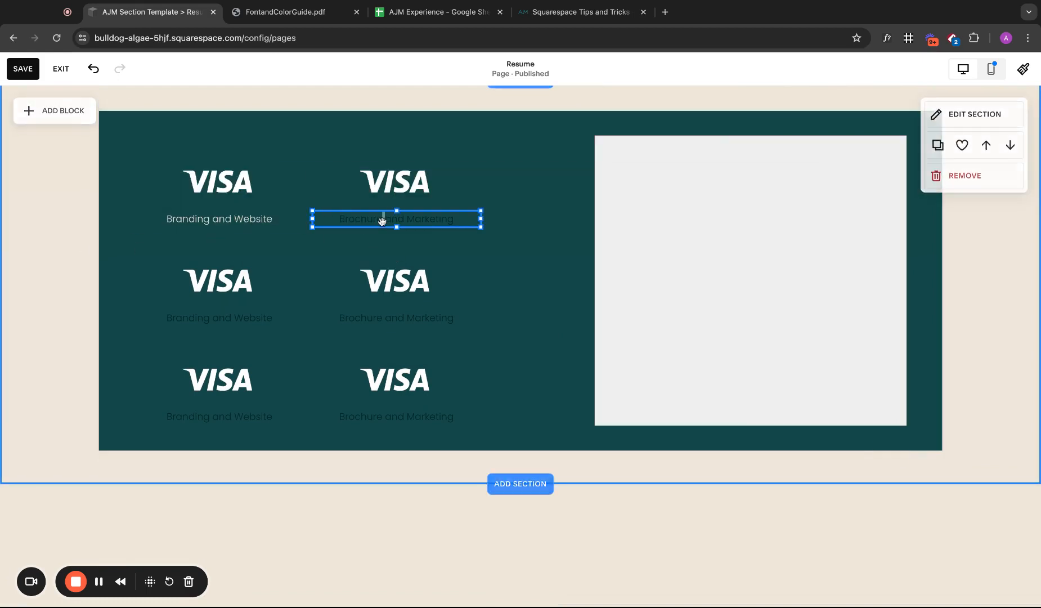
{"action": "double_click", "coordinate": [382, 220]}
{"action": "left_click", "coordinate": [493, 178]}
- Recolor both captions under the second row of Visa logos to the palette's light beige
{"action": "left_click", "coordinate": [419, 314]}
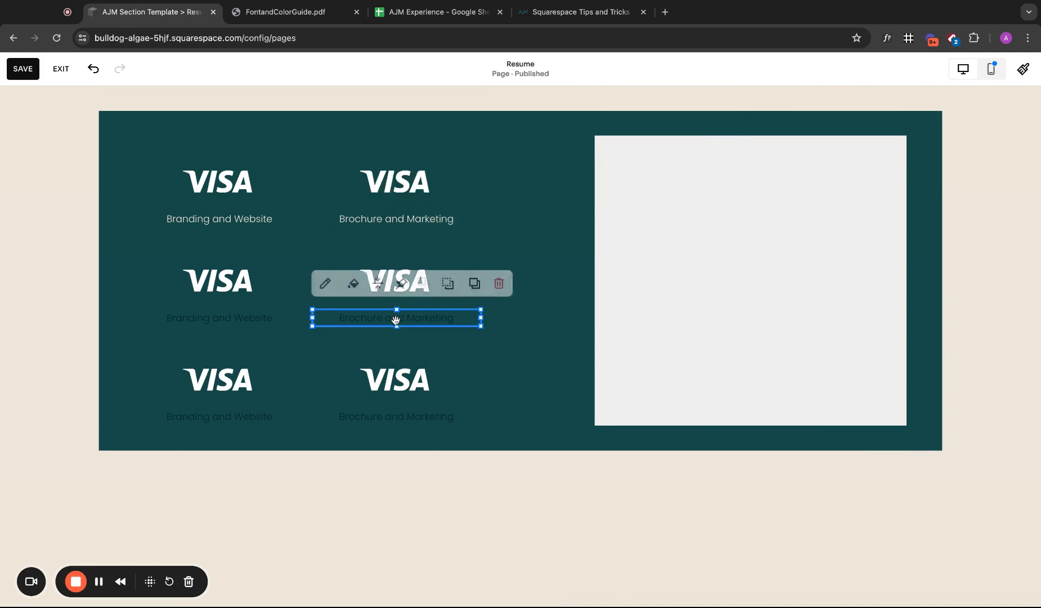
{"action": "double_click", "coordinate": [419, 309]}
{"action": "left_click", "coordinate": [493, 277]}
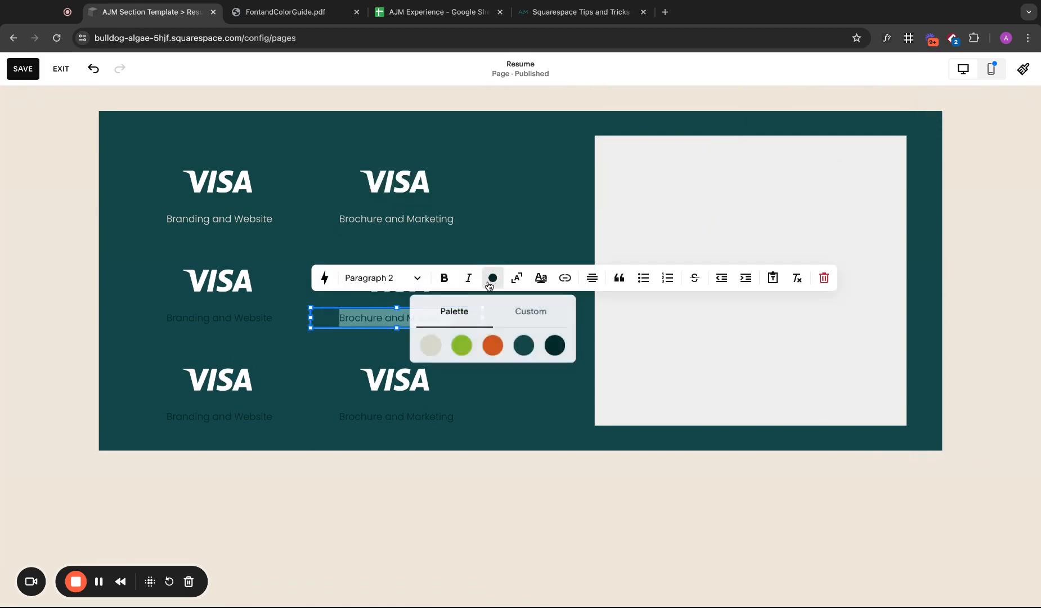
{"action": "left_click", "coordinate": [431, 345]}
{"action": "left_click", "coordinate": [244, 318]}
{"action": "double_click", "coordinate": [230, 318]}
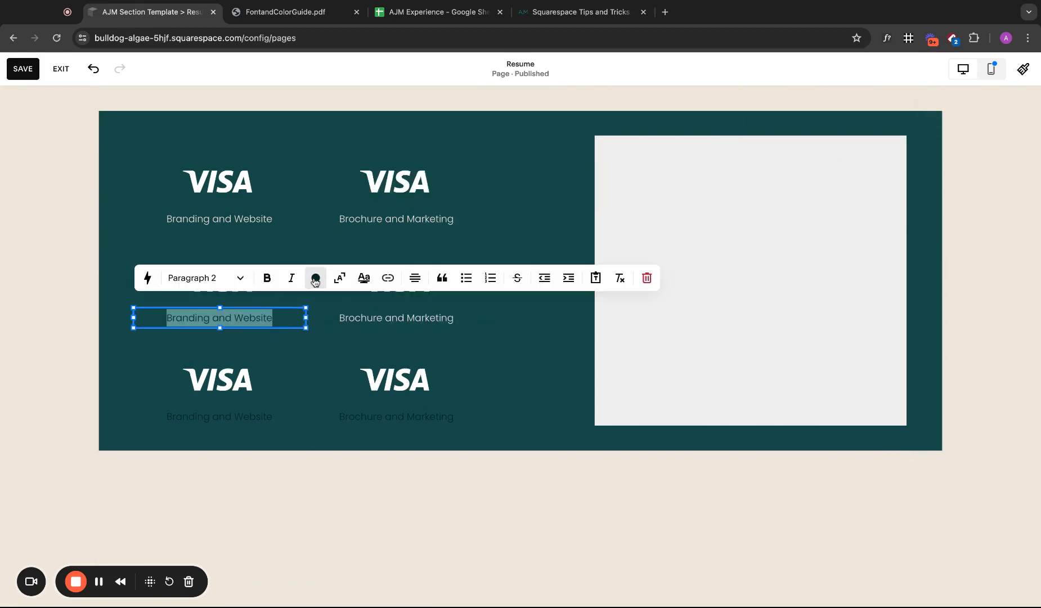
{"action": "left_click", "coordinate": [316, 278]}
- Recolor both captions under the third row of Visa logos to the palette's light beige
{"action": "left_click", "coordinate": [241, 428]}
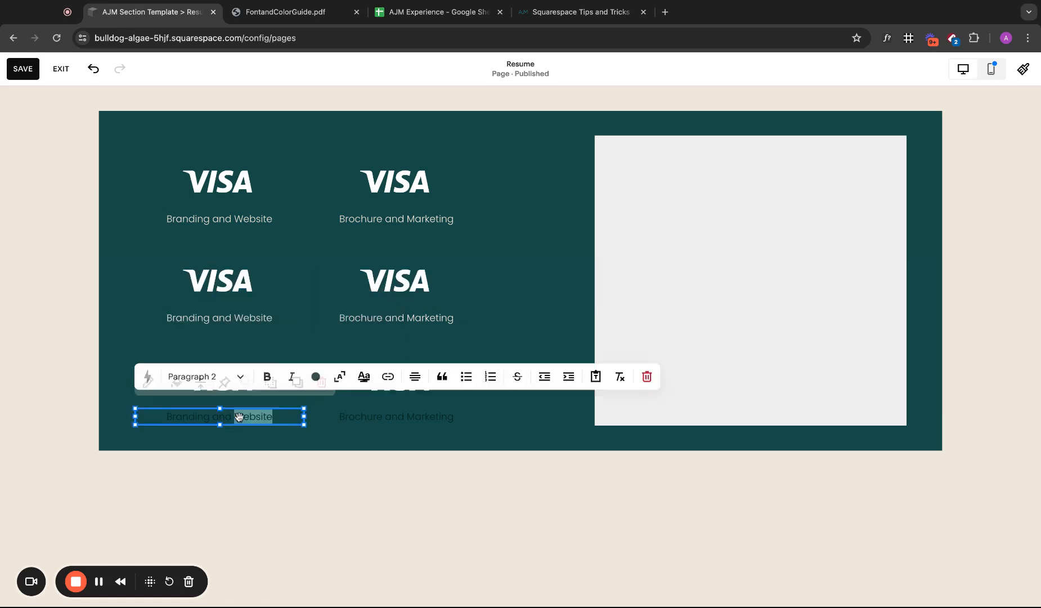
{"action": "double_click", "coordinate": [239, 416]}
{"action": "left_click", "coordinate": [315, 376]}
{"action": "left_click", "coordinate": [257, 445]}
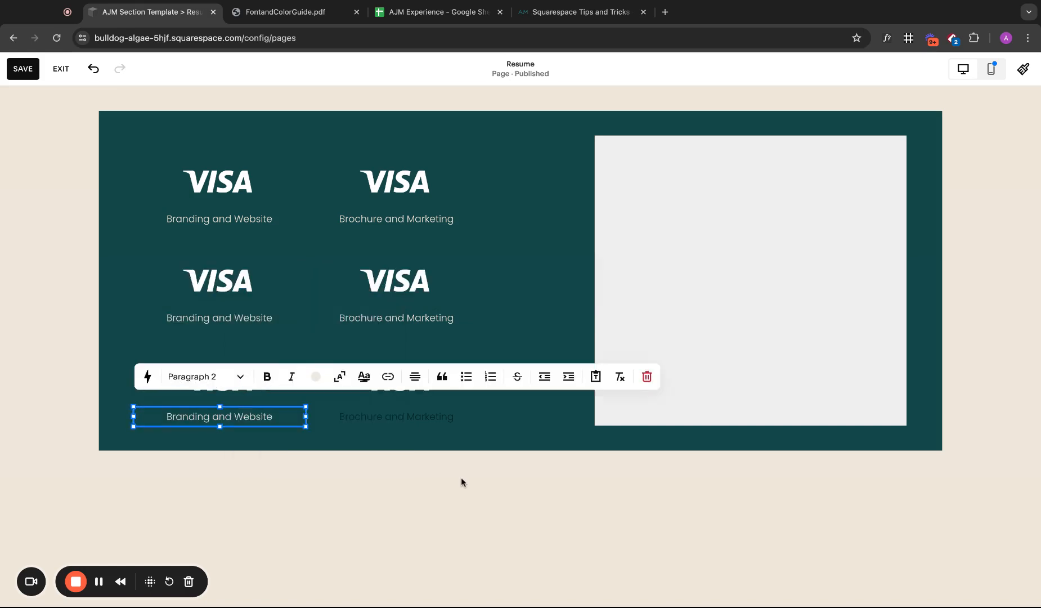
{"action": "left_click", "coordinate": [461, 477]}
{"action": "double_click", "coordinate": [423, 417]}
{"action": "left_click", "coordinate": [488, 380]}
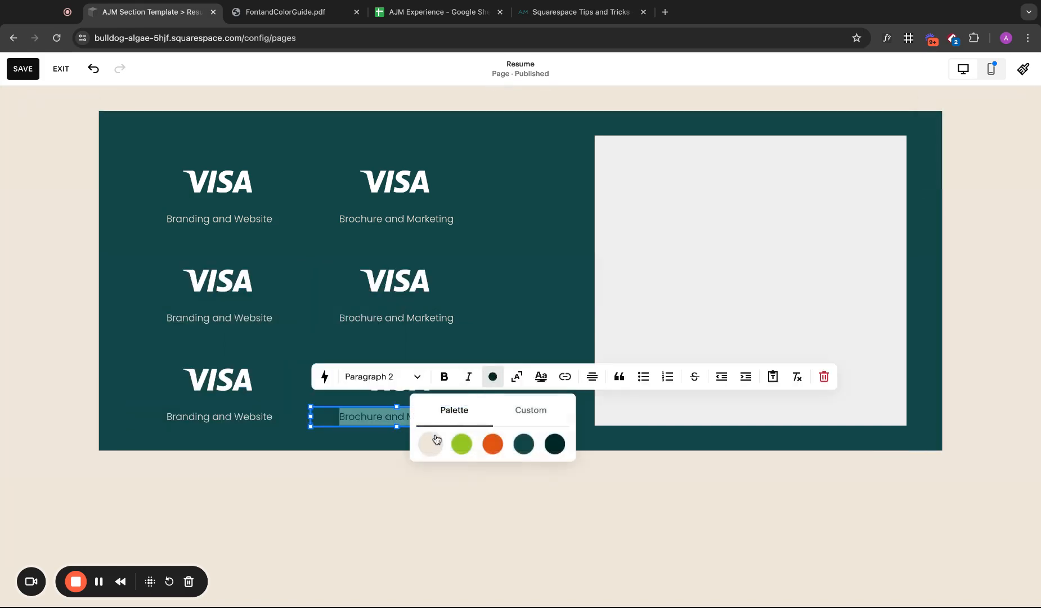
- Save the page and review its color balance from the hero down to the client logos section
{"action": "left_click", "coordinate": [22, 69]}
{"action": "scroll", "coordinate": [39, 174], "scroll_direction": "up", "scroll_amount": 5}
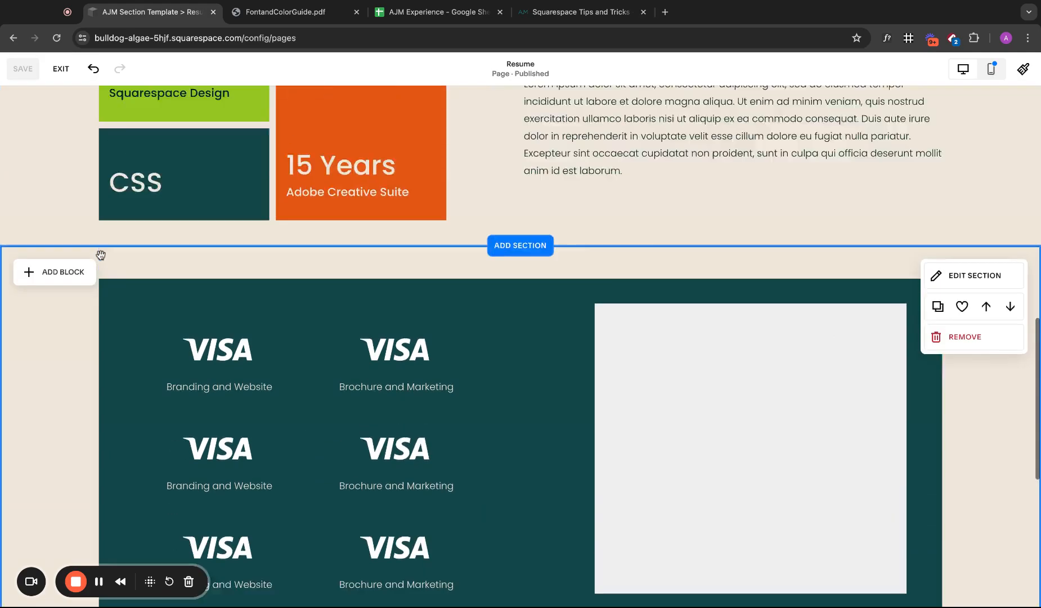
{"action": "scroll", "coordinate": [100, 255], "scroll_direction": "up", "scroll_amount": 10}
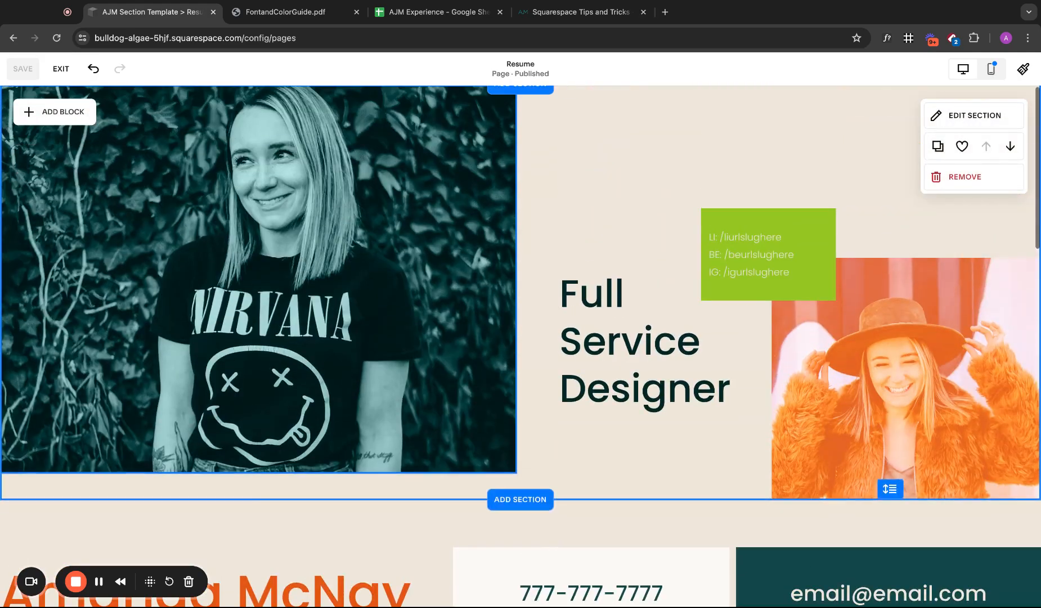
{"action": "scroll", "coordinate": [659, 329], "scroll_direction": "down", "scroll_amount": 5}
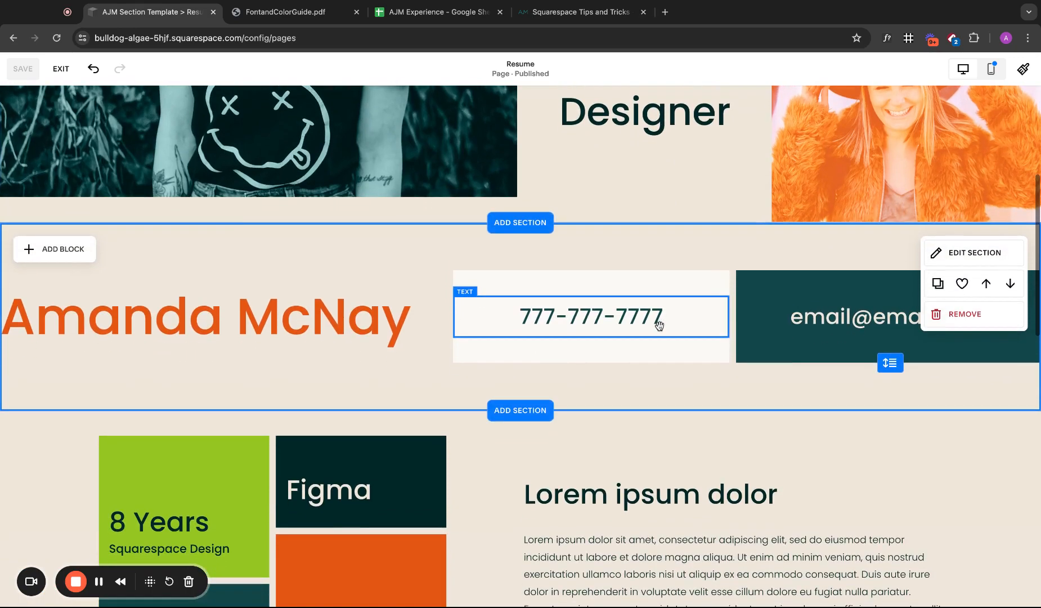
{"action": "scroll", "coordinate": [883, 300], "scroll_direction": "down", "scroll_amount": 5}
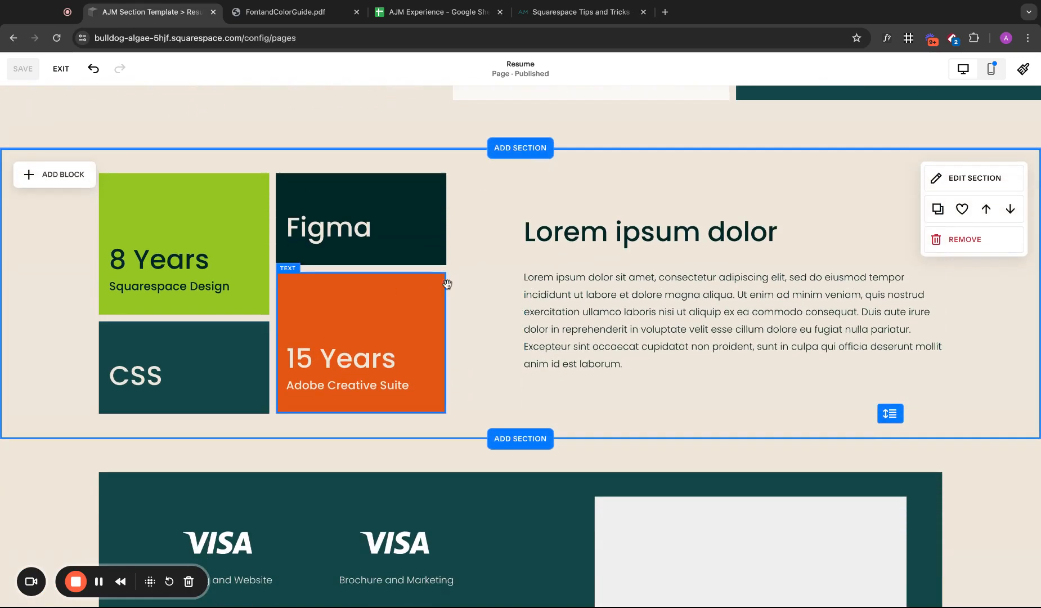
{"action": "scroll", "coordinate": [629, 288], "scroll_direction": "down", "scroll_amount": 3}
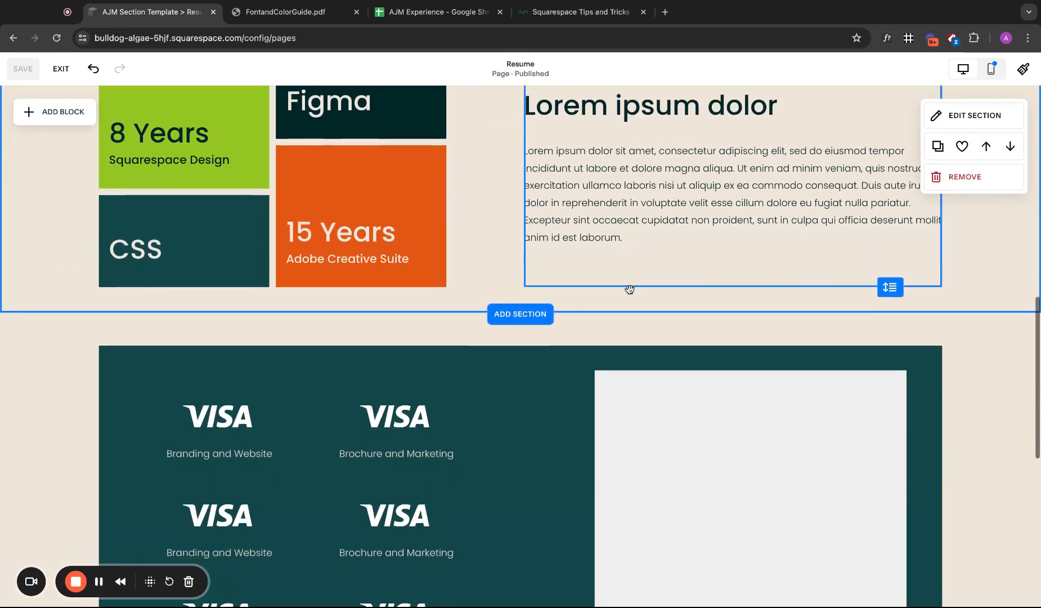
- Move all six Visa logos and their captions up one grid row within the client logos section
{"action": "scroll", "coordinate": [630, 289], "scroll_direction": "down", "scroll_amount": 3}
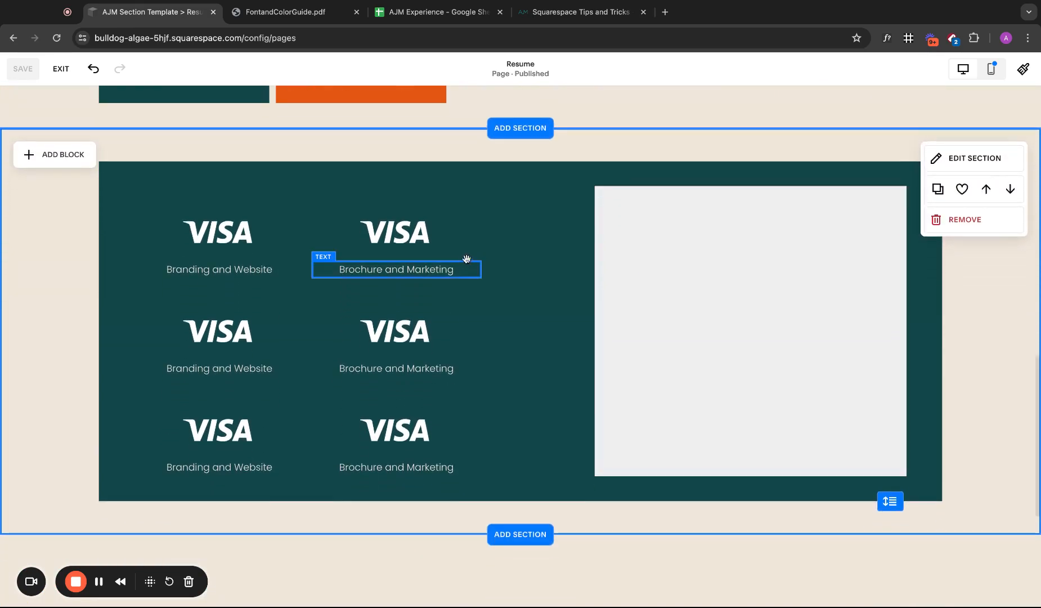
{"action": "left_click_drag", "start_coordinate": [53, 220], "coordinate": [530, 470]}
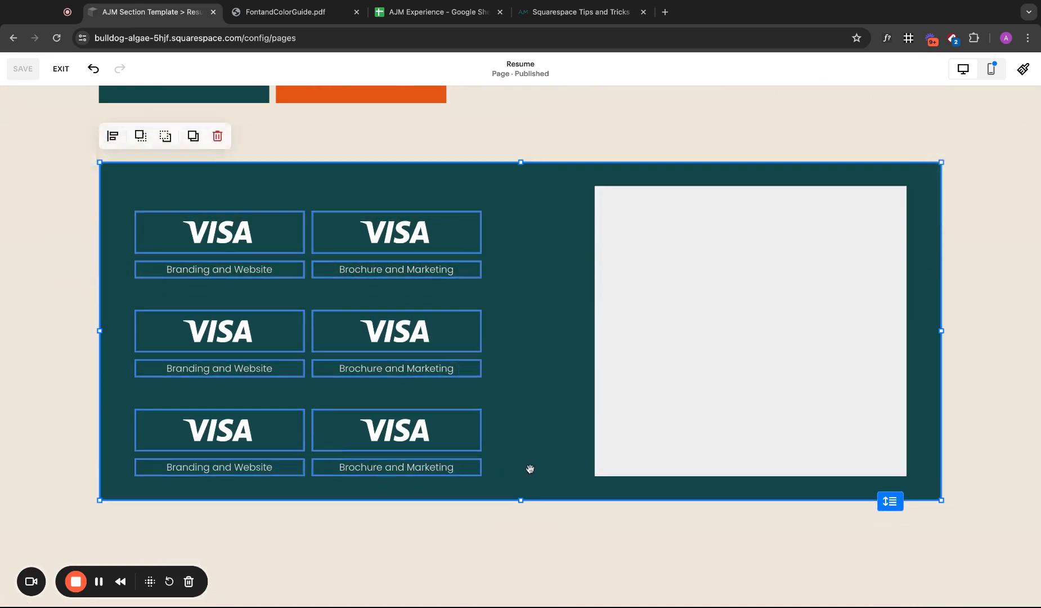
{"action": "key", "text": "Up"}
{"action": "left_click", "coordinate": [400, 530]}
- Shorten the teal background shape and the gray image placeholder by one grid row each, and save the page
{"action": "left_click", "coordinate": [539, 474]}
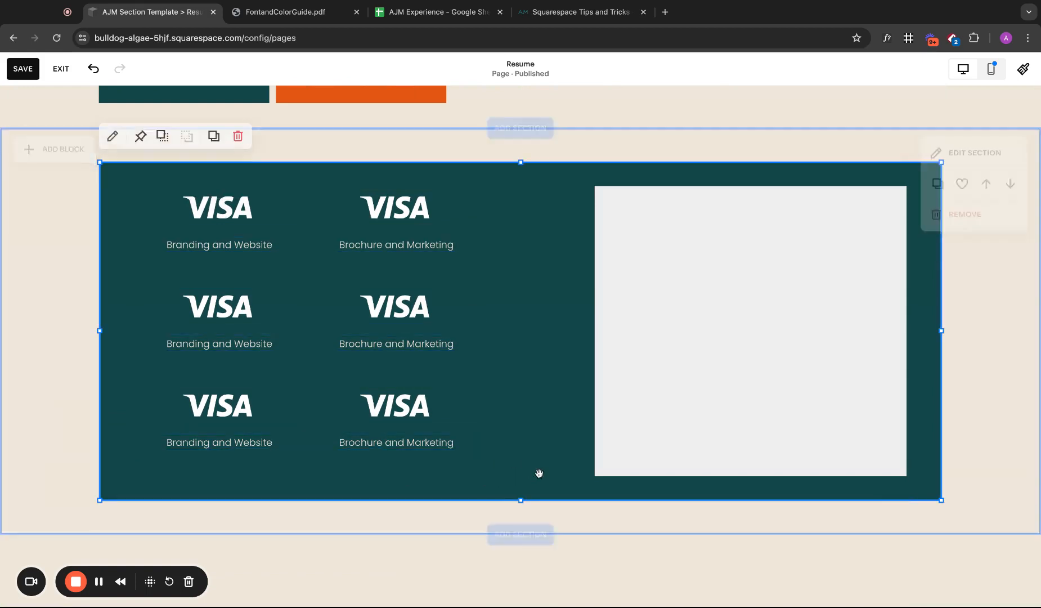
{"action": "left_click_drag", "start_coordinate": [520, 498], "coordinate": [520, 497]}
{"action": "left_click", "coordinate": [684, 395]}
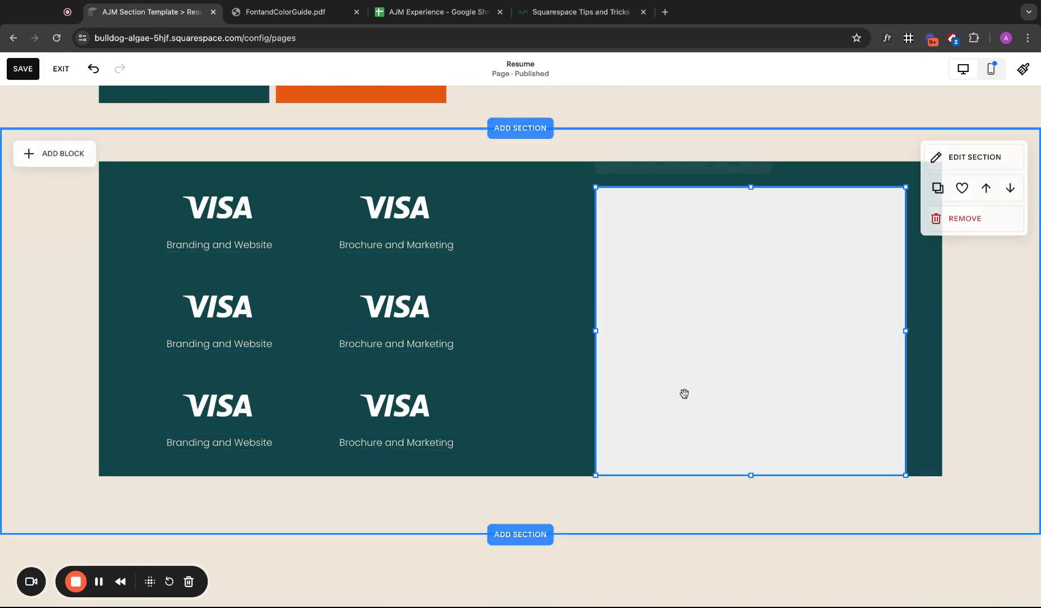
{"action": "left_click_drag", "start_coordinate": [753, 473], "coordinate": [751, 472]}
{"action": "left_click", "coordinate": [813, 514]}
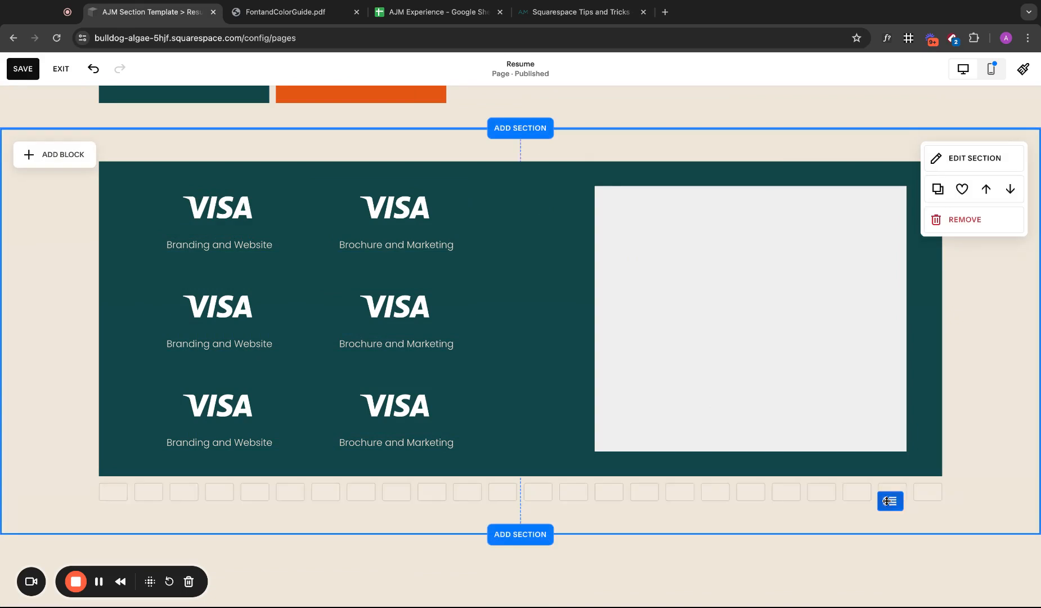
{"action": "left_click", "coordinate": [24, 72]}
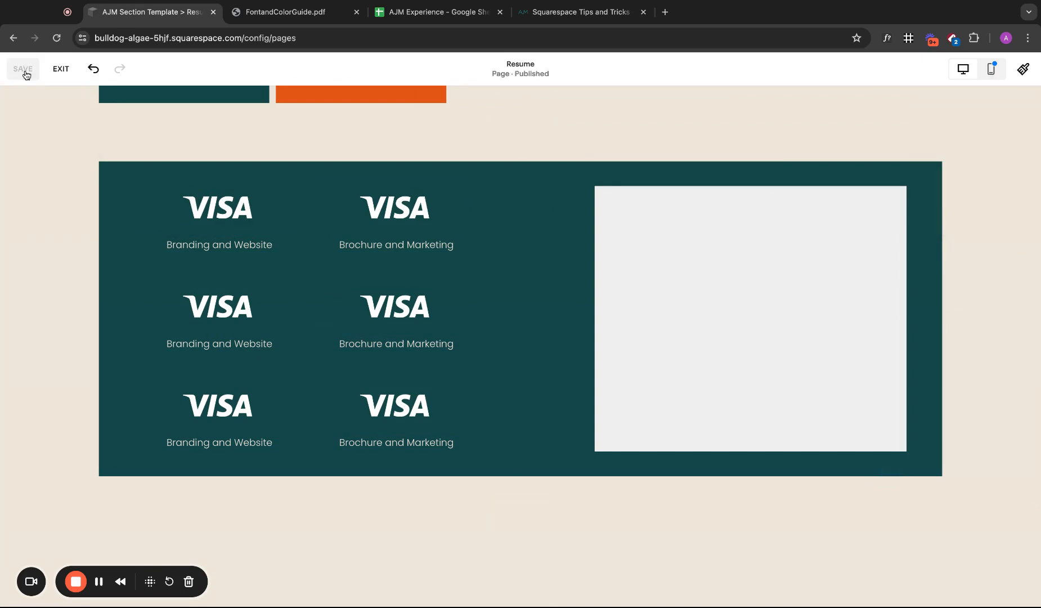
- Delete the Education bullet from the notes list below the client logos section
{"action": "scroll", "coordinate": [362, 402], "scroll_direction": "down", "scroll_amount": 5}
{"action": "left_click", "coordinate": [234, 397]}
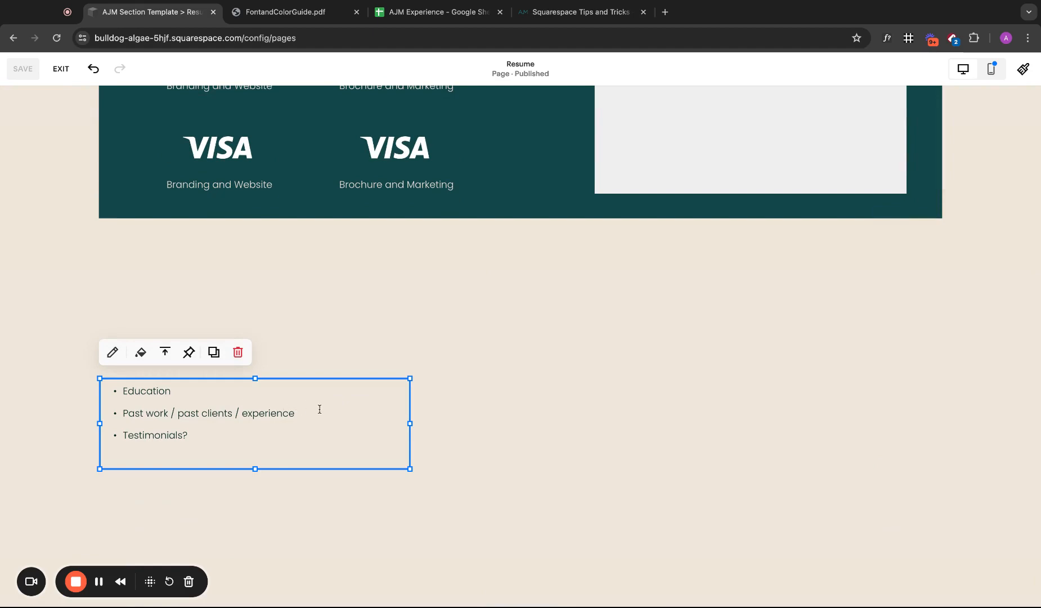
{"action": "scroll", "coordinate": [319, 409], "scroll_direction": "up", "scroll_amount": 6}
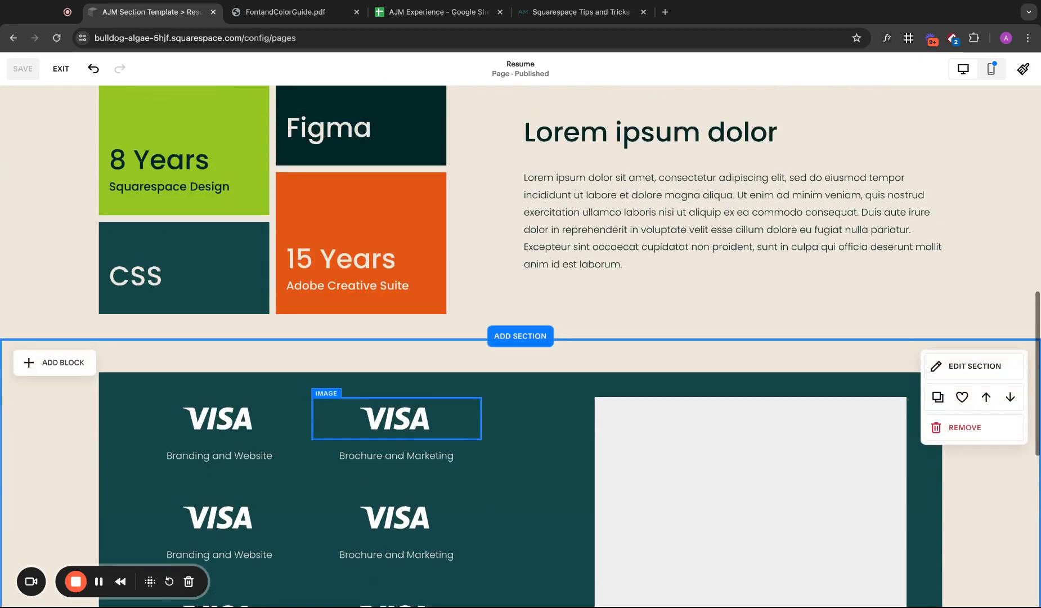
{"action": "scroll", "coordinate": [521, 346], "scroll_direction": "up", "scroll_amount": 3}
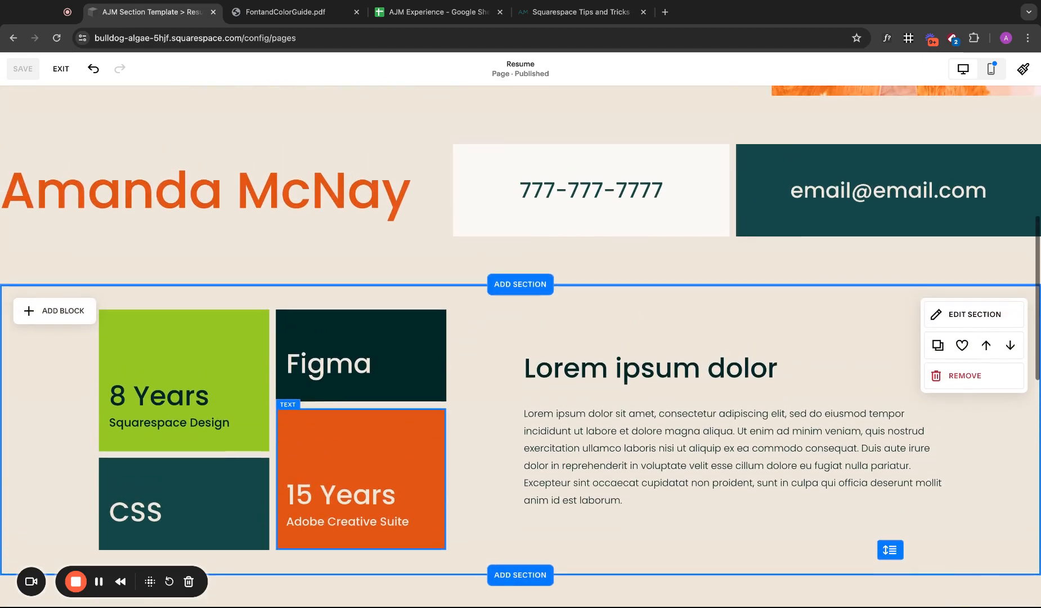
{"action": "left_click", "coordinate": [578, 376]}
{"action": "scroll", "coordinate": [577, 376], "scroll_direction": "down", "scroll_amount": 9}
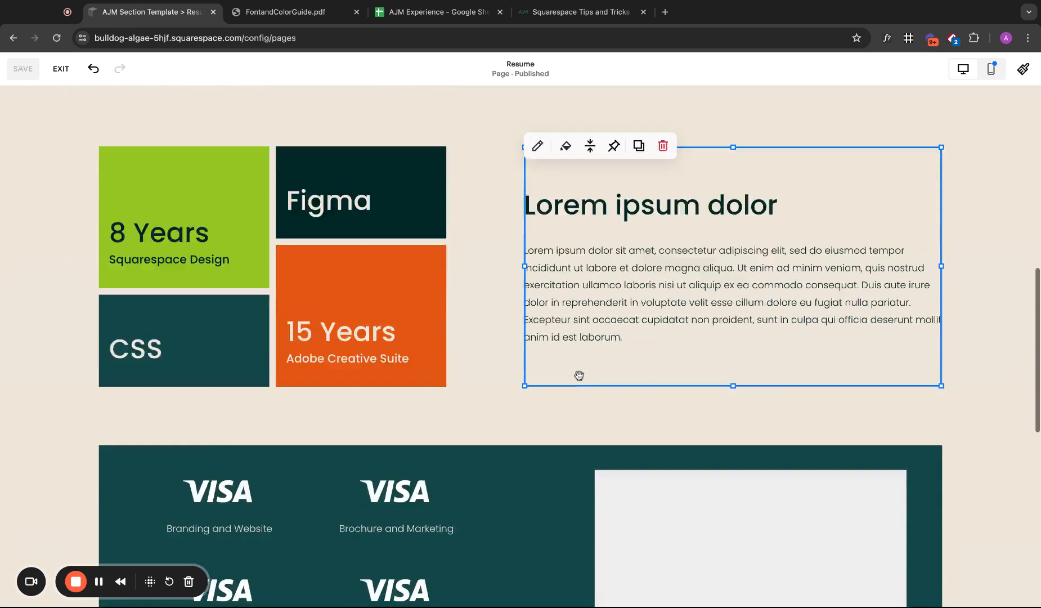
{"action": "left_click", "coordinate": [210, 391]}
{"action": "left_click_drag", "start_coordinate": [210, 390], "coordinate": [90, 387]}
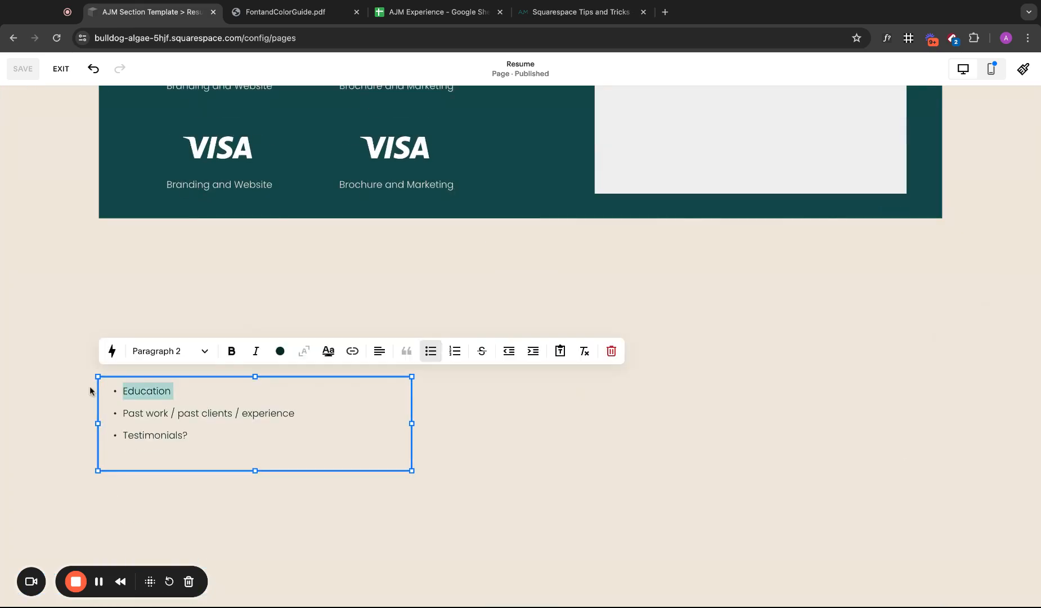
{"action": "key", "text": "BackSpace"}
- Add a Heading 4 line reading "BFA University of Georgia" beneath the "Lorem ipsum dolor" heading beside the skill tiles
{"action": "scroll", "coordinate": [454, 408], "scroll_direction": "up", "scroll_amount": 4}
{"action": "scroll", "coordinate": [454, 408], "scroll_direction": "up", "scroll_amount": 8}
{"action": "left_click", "coordinate": [787, 291]}
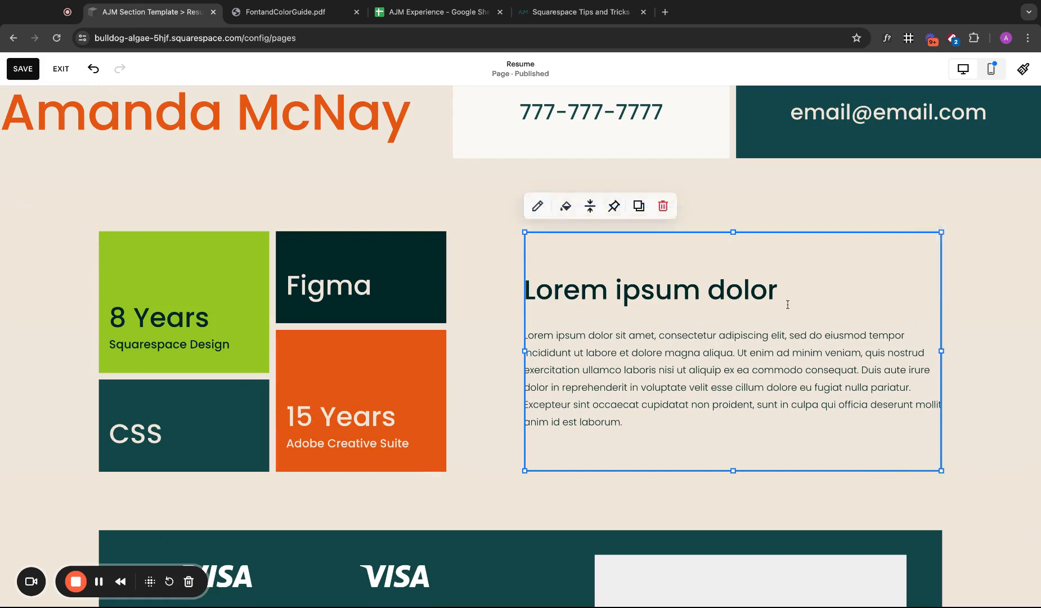
{"action": "left_click", "coordinate": [787, 290]}
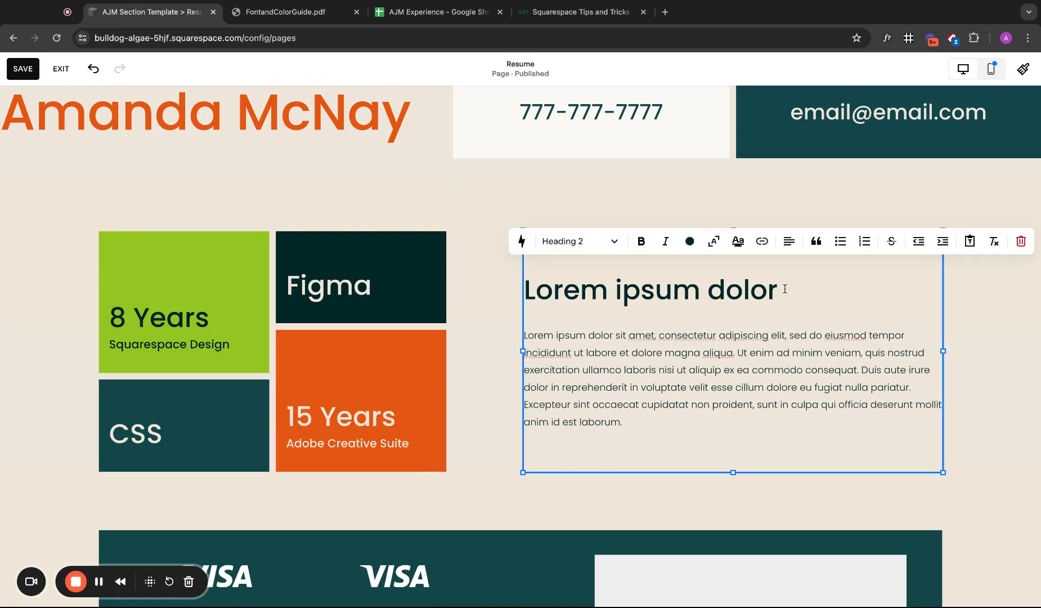
{"action": "triple_click", "coordinate": [785, 289]}
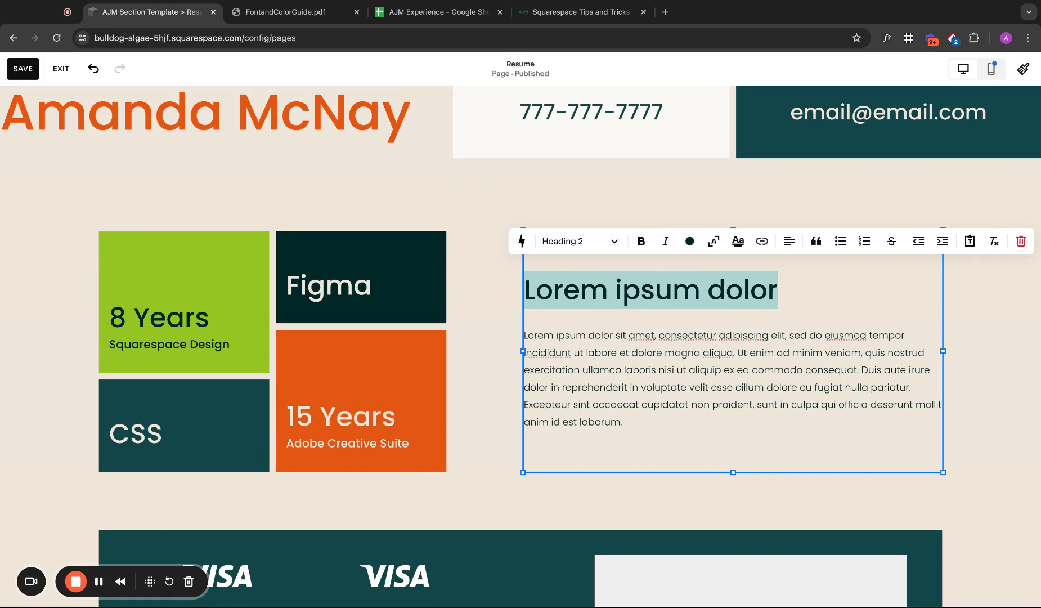
{"action": "left_click", "coordinate": [792, 293]}
{"action": "key", "text": "Return"}
{"action": "left_click", "coordinate": [596, 228]}
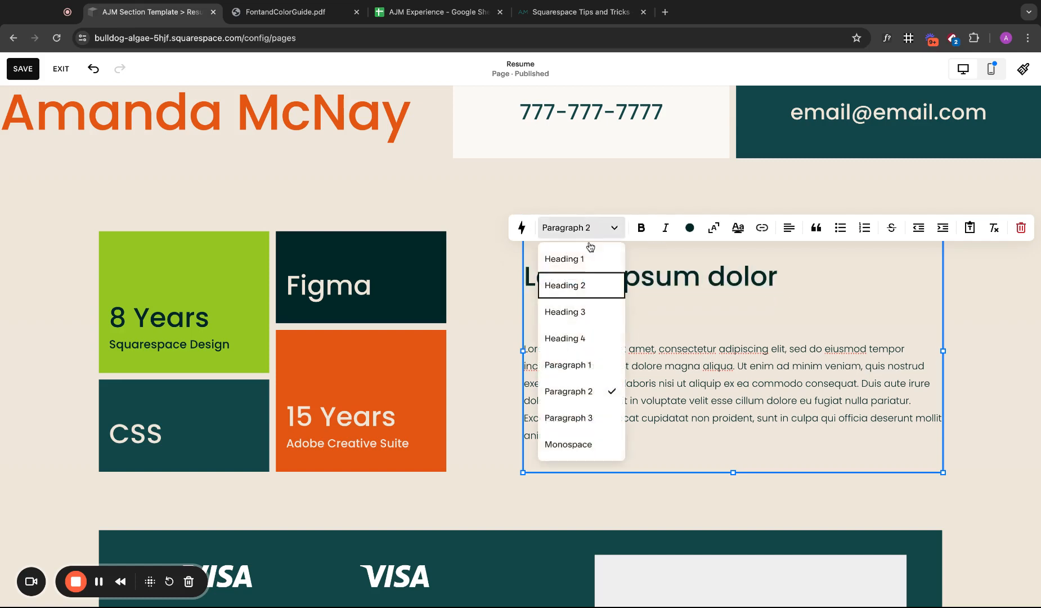
{"action": "left_click", "coordinate": [581, 336]}
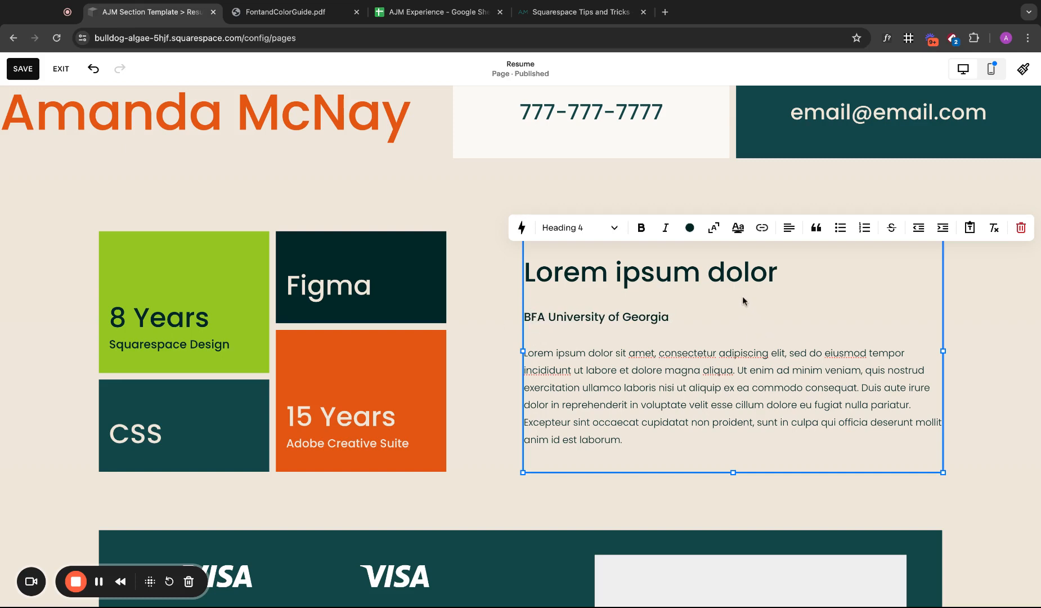
{"action": "left_click", "coordinate": [491, 366]}
- Recolor the "BFA University of Georgia" line to the palette's orange
{"action": "left_click", "coordinate": [677, 317]}
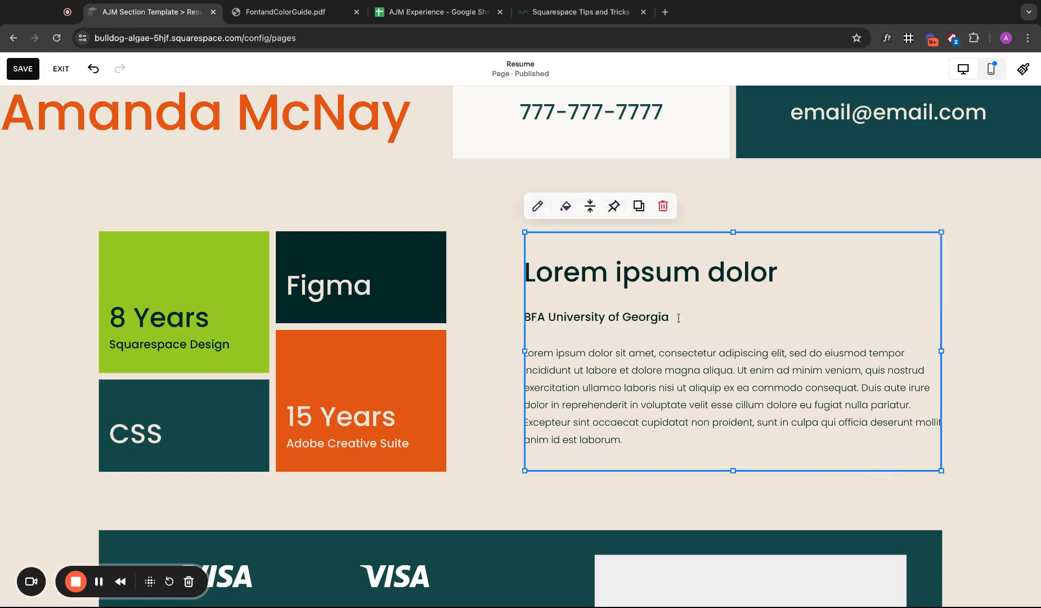
{"action": "left_click_drag", "start_coordinate": [677, 317], "coordinate": [526, 316]}
{"action": "left_click", "coordinate": [690, 225]}
{"action": "left_click", "coordinate": [689, 290]}
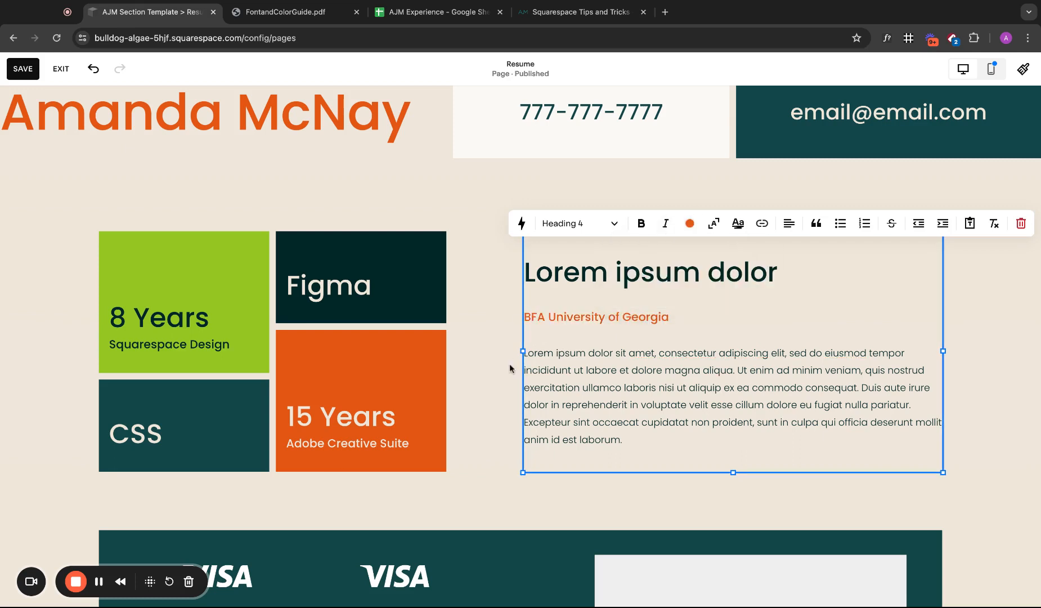
{"action": "left_click", "coordinate": [509, 430]}
- Trim the placeholder paragraph so it ends at "non proident.", keep the text block aligned with the skill tiles, and save
{"action": "left_click", "coordinate": [678, 441]}
{"action": "left_click_drag", "start_coordinate": [754, 422], "coordinate": [679, 441]}
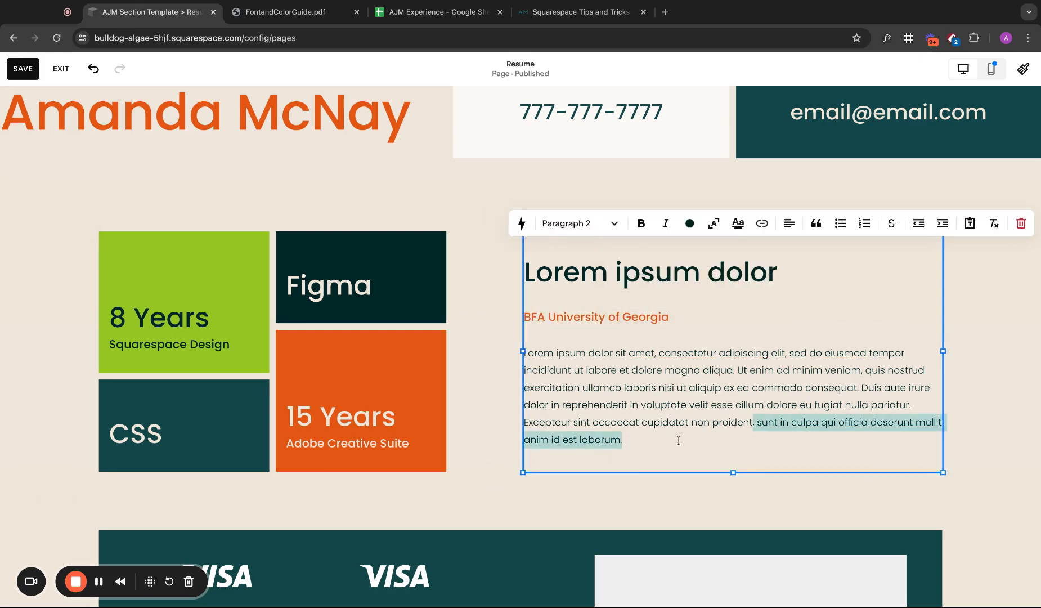
{"action": "type", "text": "."}
{"action": "left_click_drag", "start_coordinate": [734, 421], "coordinate": [734, 469]}
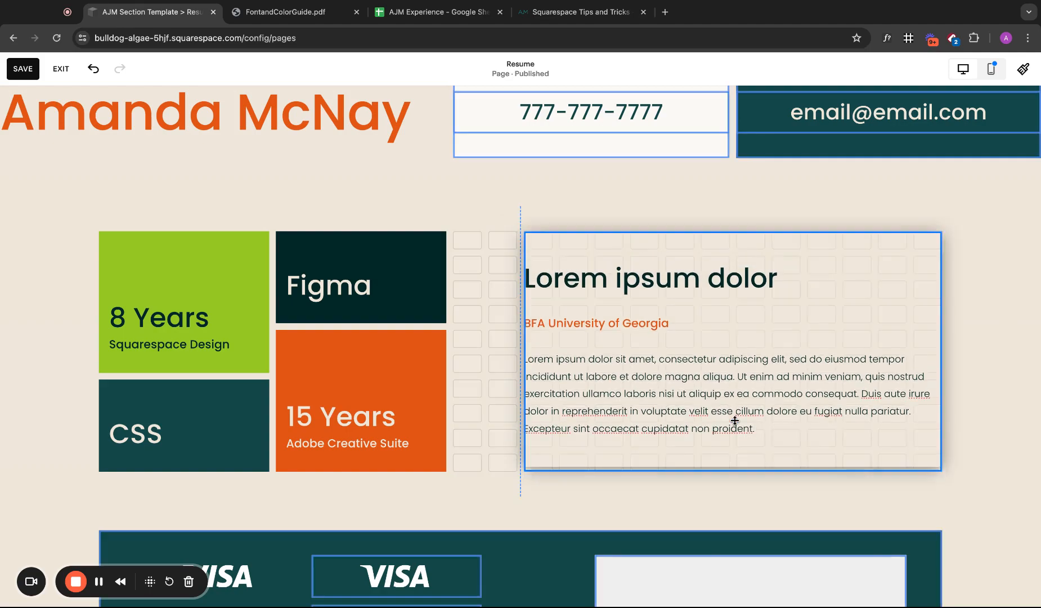
{"action": "left_click", "coordinate": [479, 386]}
{"action": "left_click", "coordinate": [17, 69]}
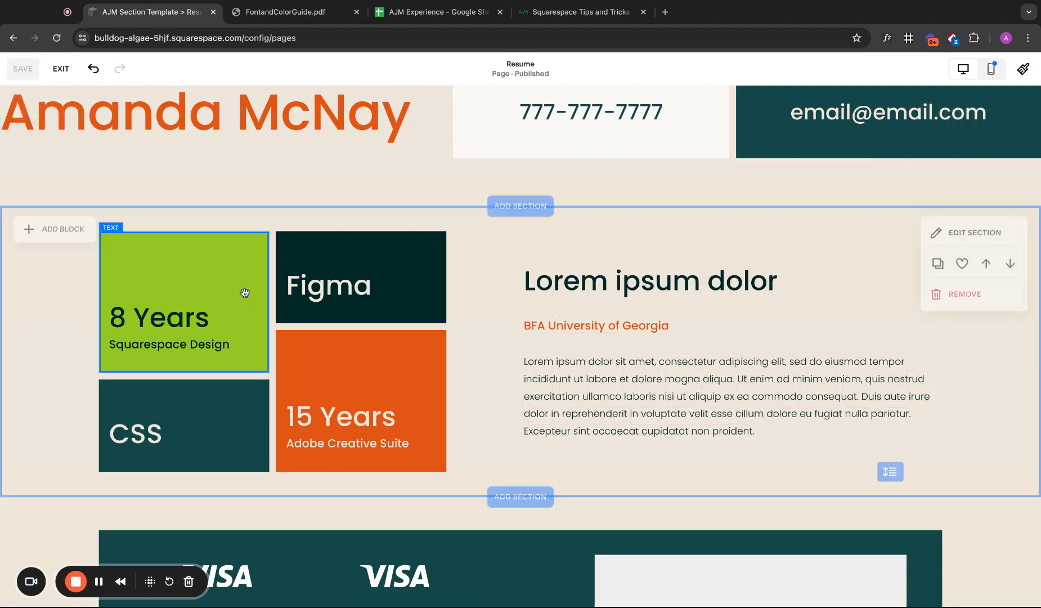
- Try the palette's green on the "BFA University of Georgia" line, compare it with the sections above, and undo the recolor
{"action": "scroll", "coordinate": [511, 371], "scroll_direction": "down", "scroll_amount": 5}
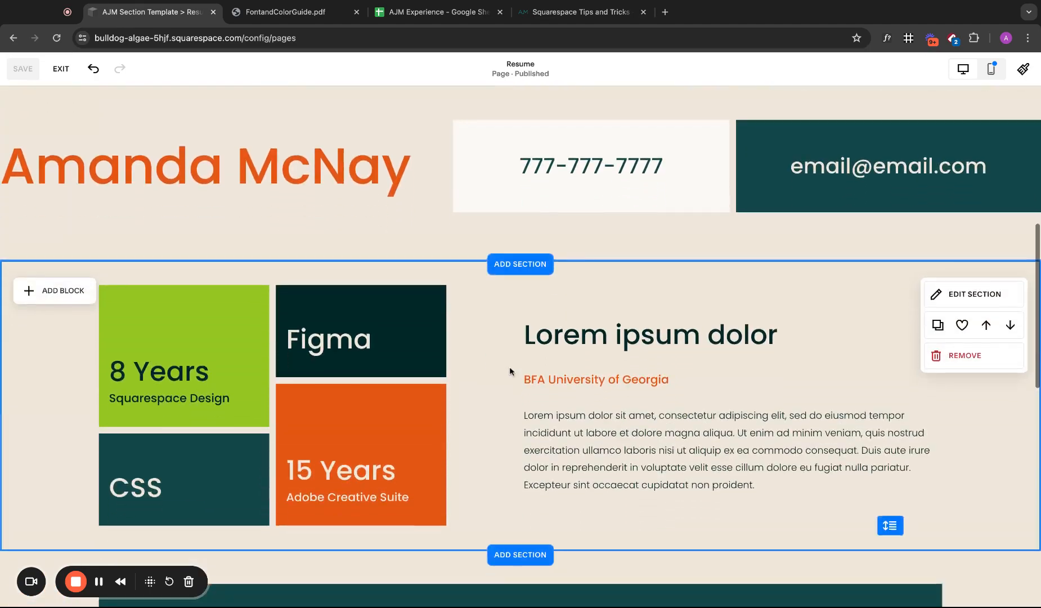
{"action": "triple_click", "coordinate": [588, 287]}
{"action": "left_click", "coordinate": [690, 202]}
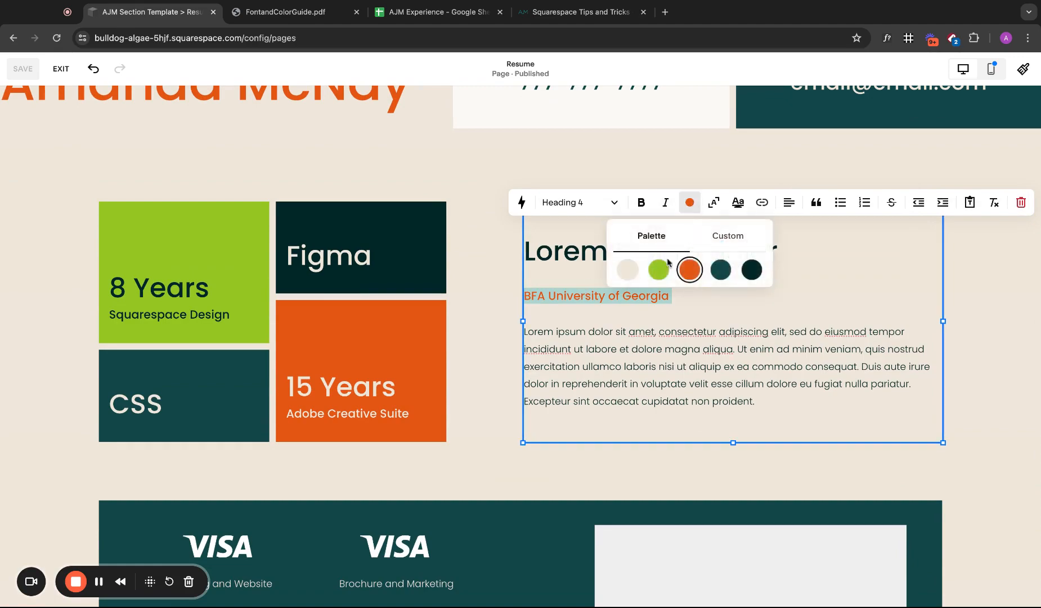
{"action": "left_click", "coordinate": [661, 270]}
{"action": "left_click", "coordinate": [481, 309]}
{"action": "scroll", "coordinate": [483, 310], "scroll_direction": "up", "scroll_amount": 6}
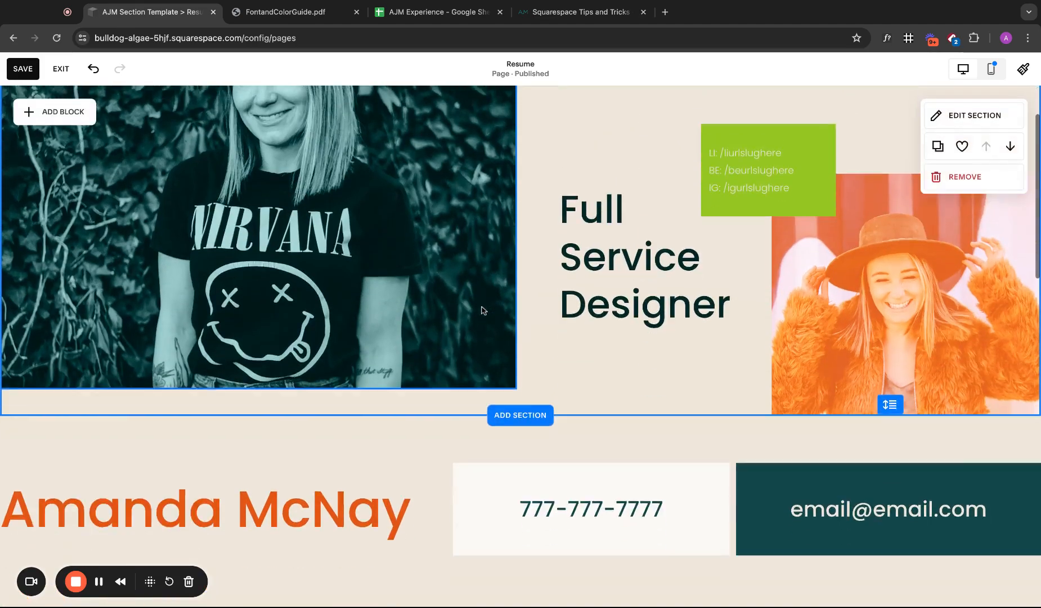
{"action": "scroll", "coordinate": [482, 310], "scroll_direction": "down", "scroll_amount": 7}
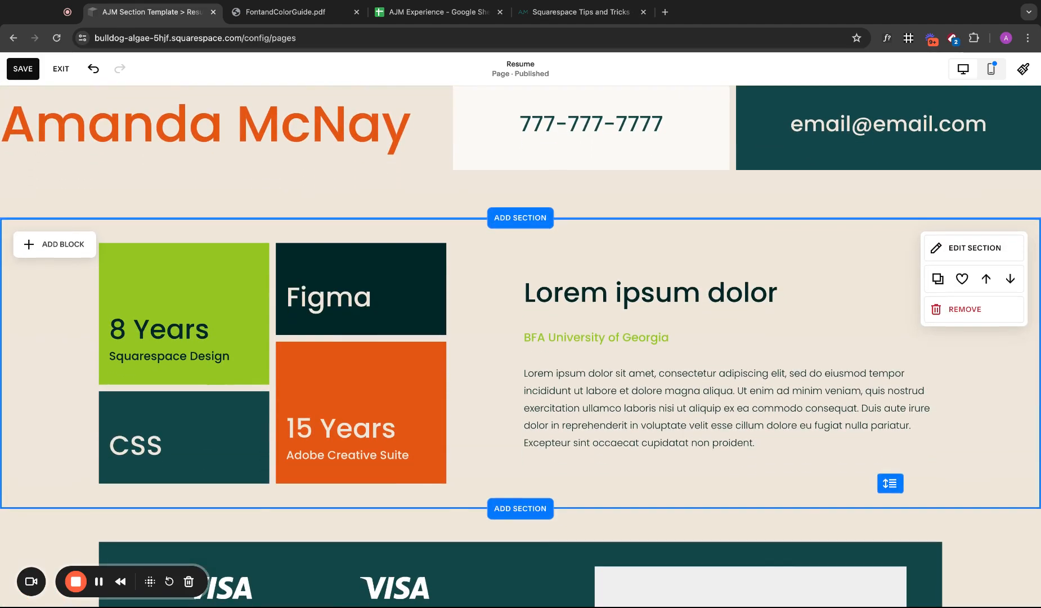
{"action": "scroll", "coordinate": [520, 346], "scroll_direction": "up", "scroll_amount": 5}
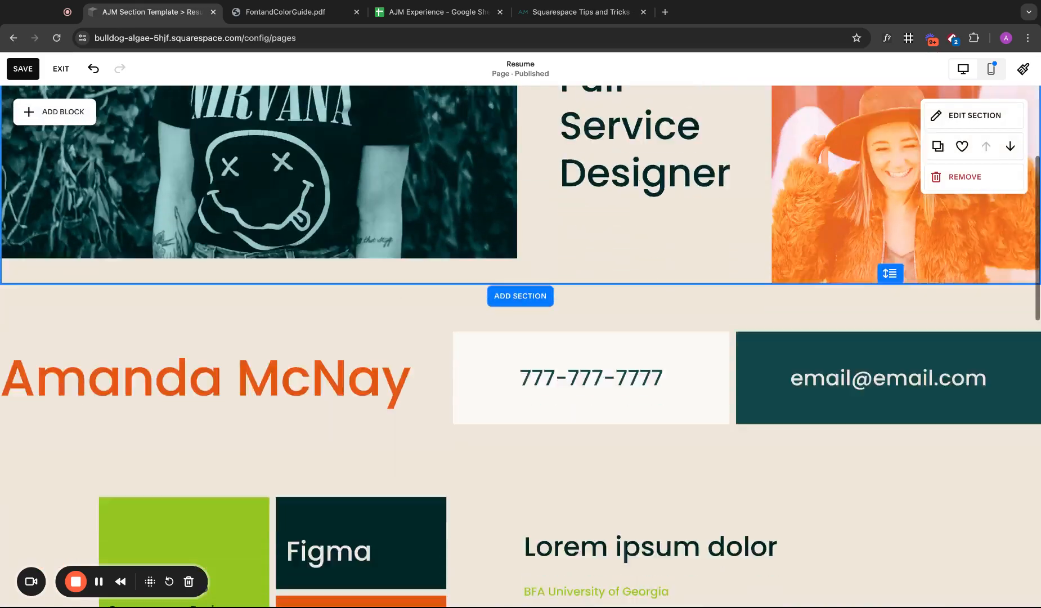
{"action": "scroll", "coordinate": [521, 346], "scroll_direction": "down", "scroll_amount": 6}
{"action": "left_click", "coordinate": [93, 68]}
- Review the page's color balance from the hero to the client logos, and check the notes list for content still missing
{"action": "scroll", "coordinate": [374, 265], "scroll_direction": "up", "scroll_amount": 9}
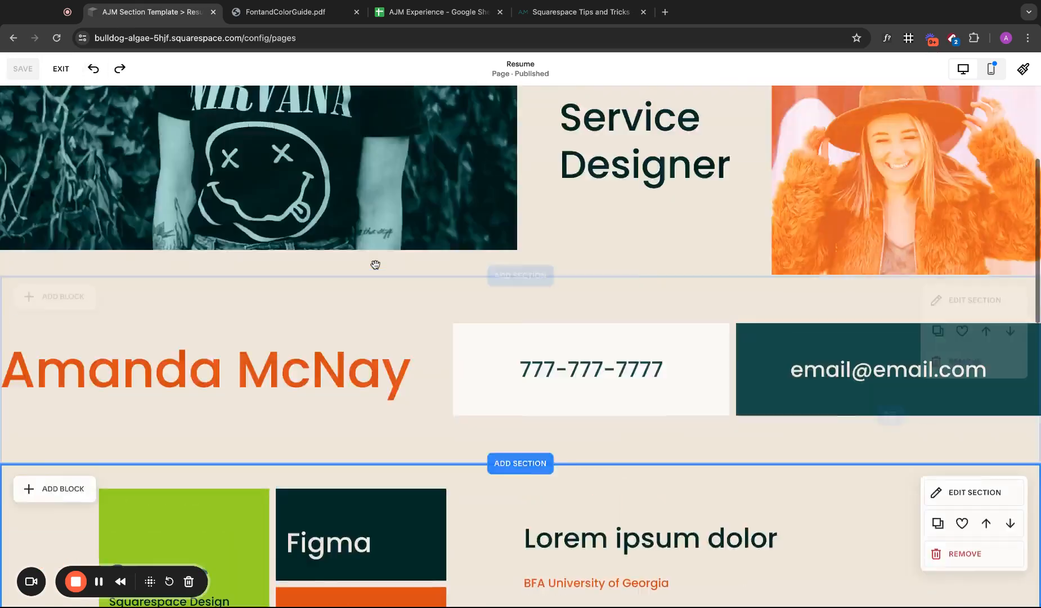
{"action": "scroll", "coordinate": [375, 265], "scroll_direction": "down", "scroll_amount": 5}
{"action": "scroll", "coordinate": [376, 264], "scroll_direction": "down", "scroll_amount": 6}
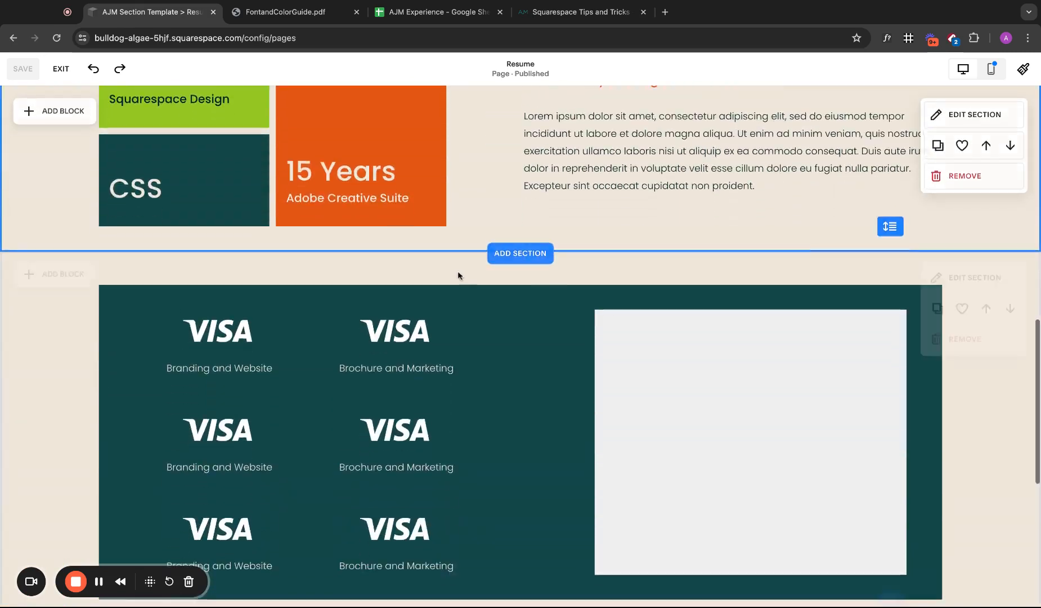
{"action": "scroll", "coordinate": [458, 275], "scroll_direction": "up", "scroll_amount": 2}
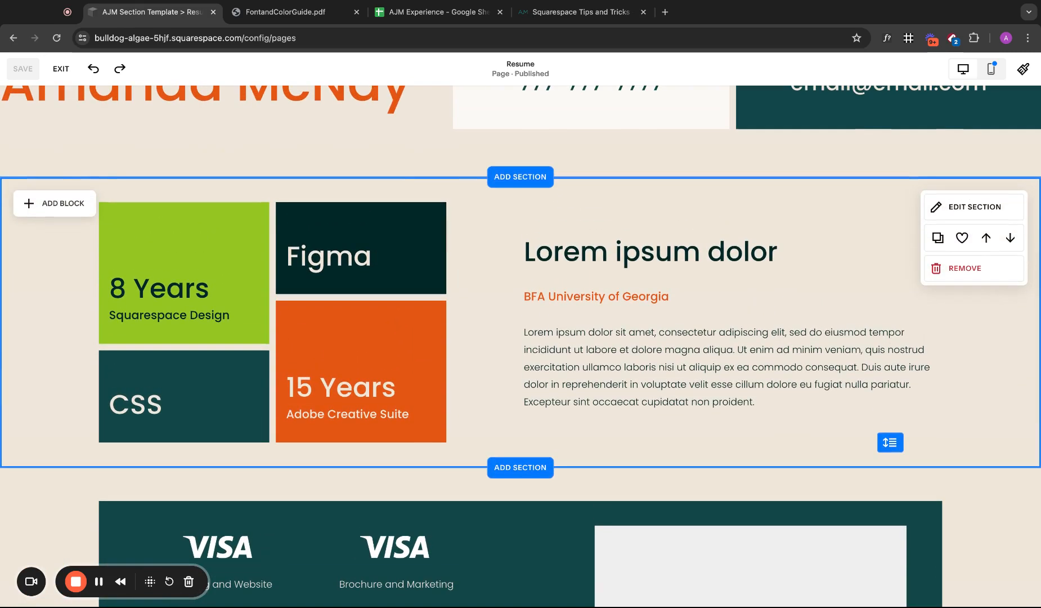
{"action": "scroll", "coordinate": [397, 268], "scroll_direction": "down", "scroll_amount": 9}
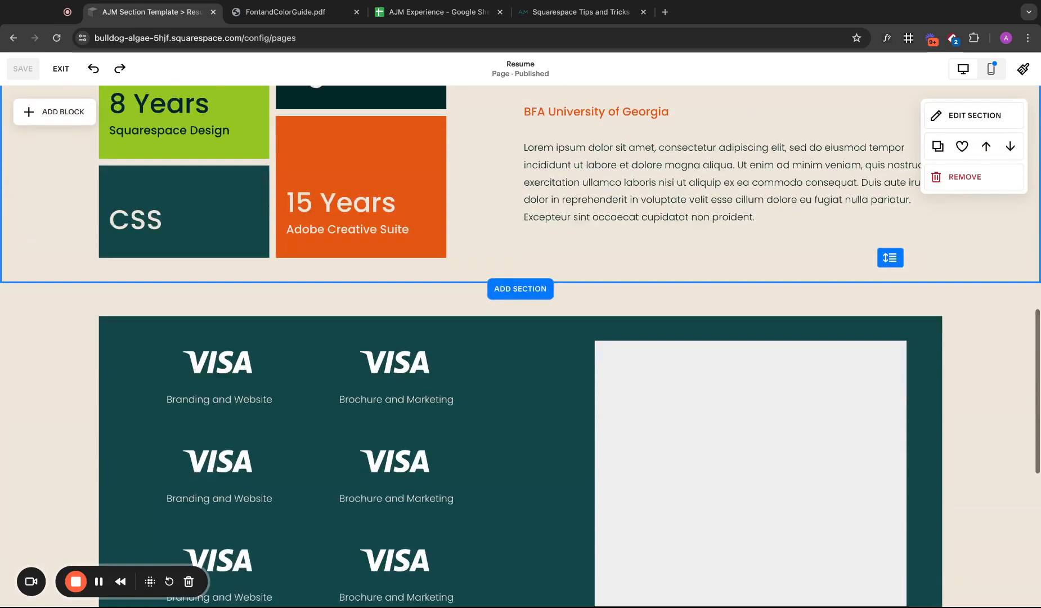
{"action": "scroll", "coordinate": [397, 268], "scroll_direction": "up", "scroll_amount": 4}
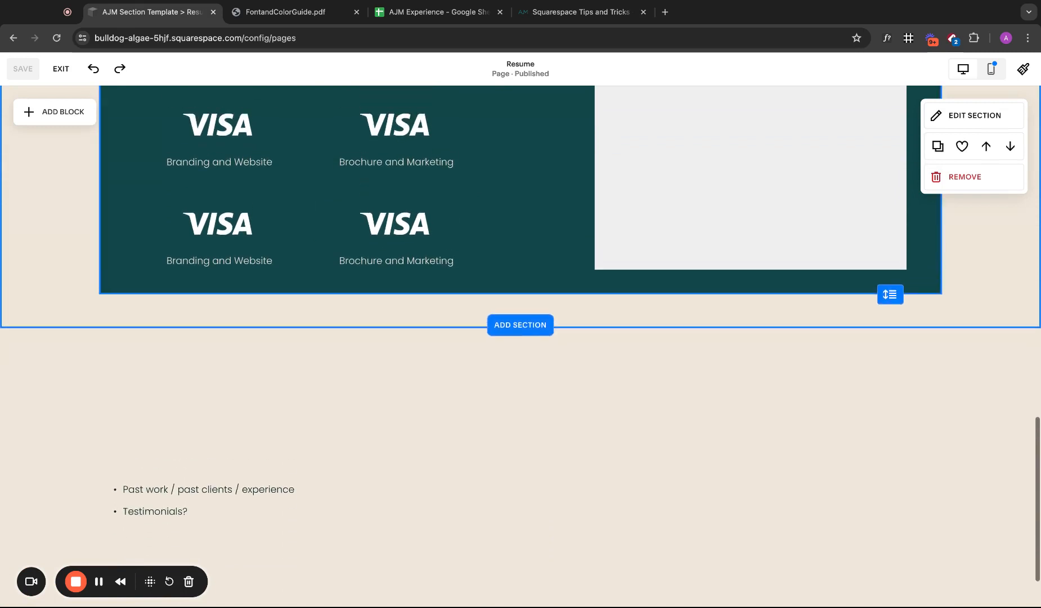
{"action": "scroll", "coordinate": [271, 473], "scroll_direction": "down", "scroll_amount": 4}
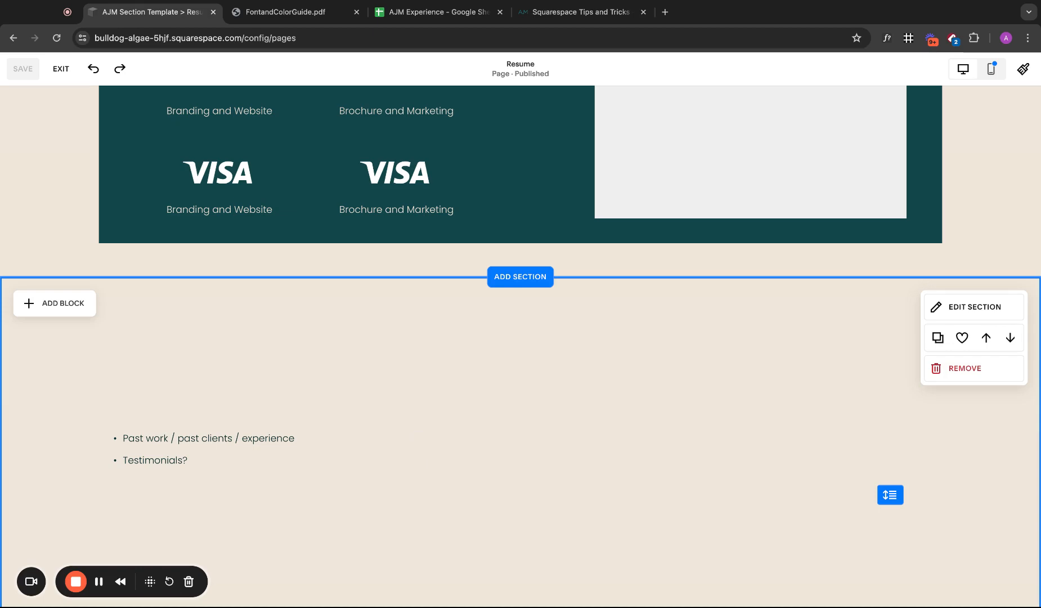
- Widen the gray image placeholder in the client logos section by two grid columns toward the logos
{"action": "scroll", "coordinate": [643, 378], "scroll_direction": "up", "scroll_amount": 5}
{"action": "left_click", "coordinate": [645, 376]}
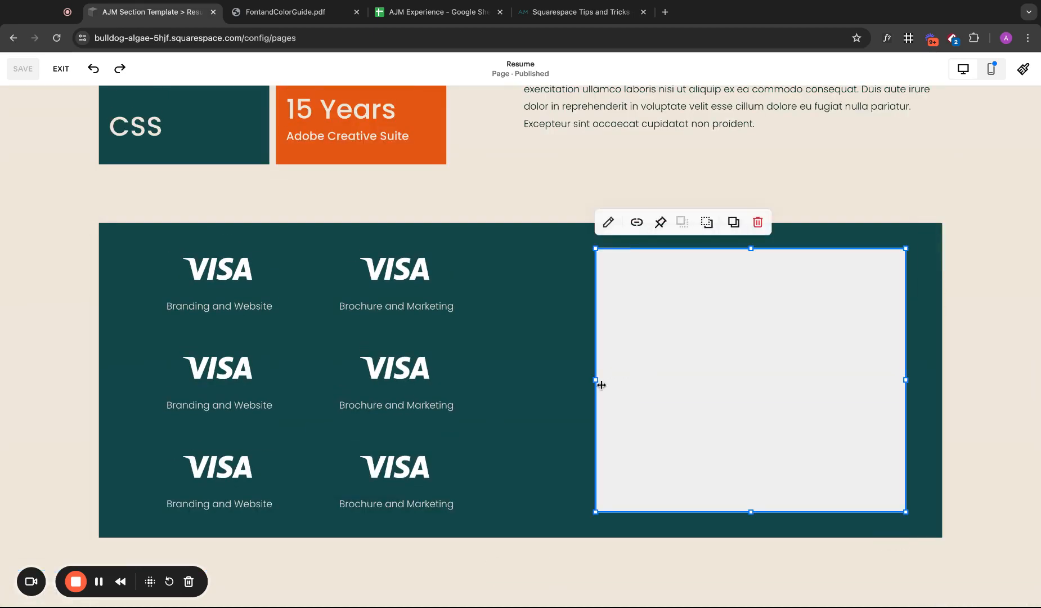
{"action": "left_click_drag", "start_coordinate": [598, 381], "coordinate": [519, 380]}
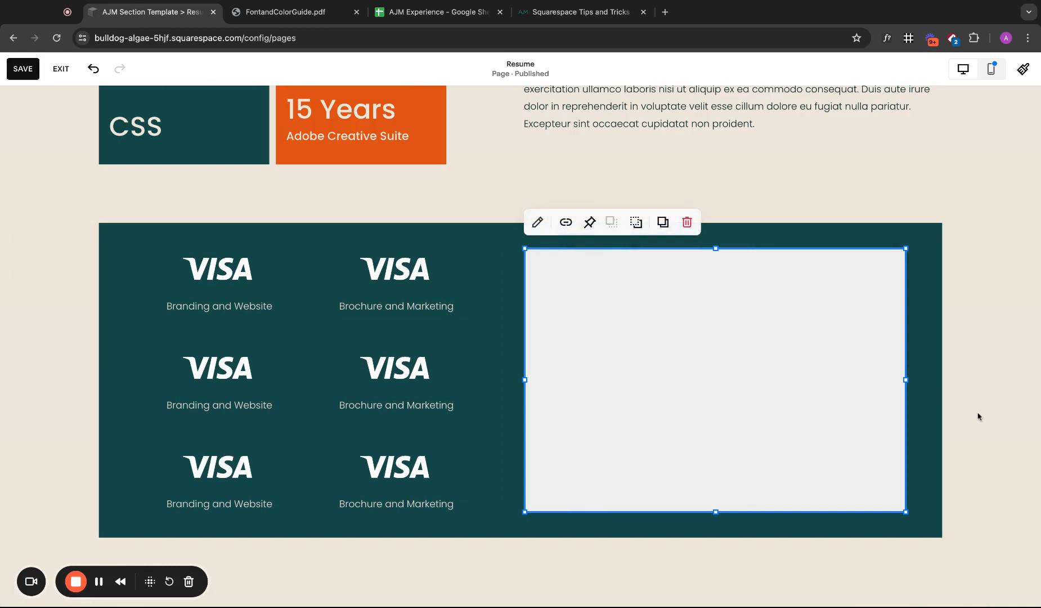
{"action": "left_click", "coordinate": [969, 453]}
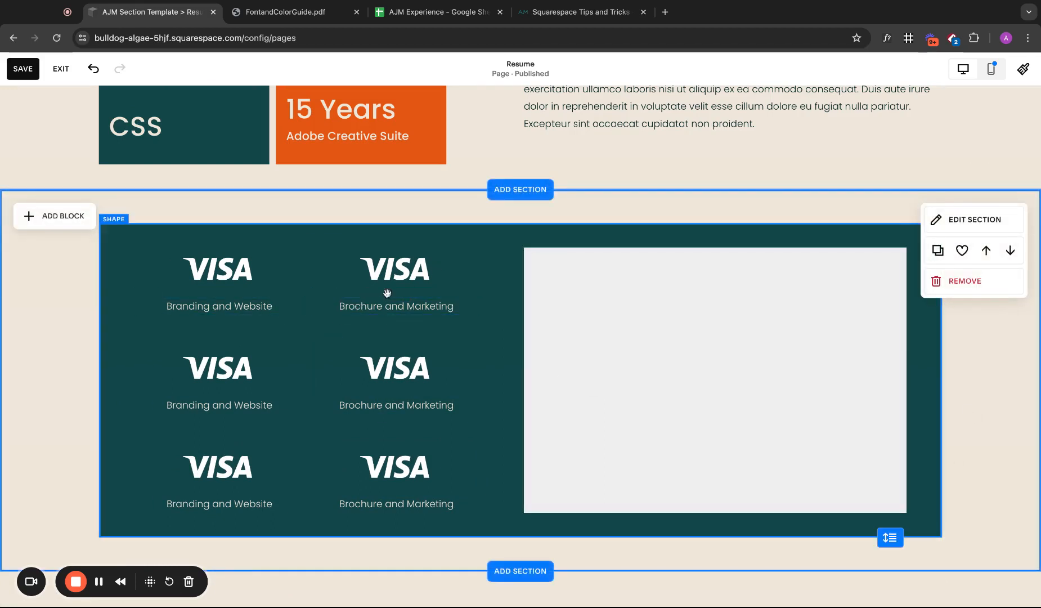
- Check the gray image placeholder's fit beside the client logos and save the page
{"action": "left_click", "coordinate": [598, 332]}
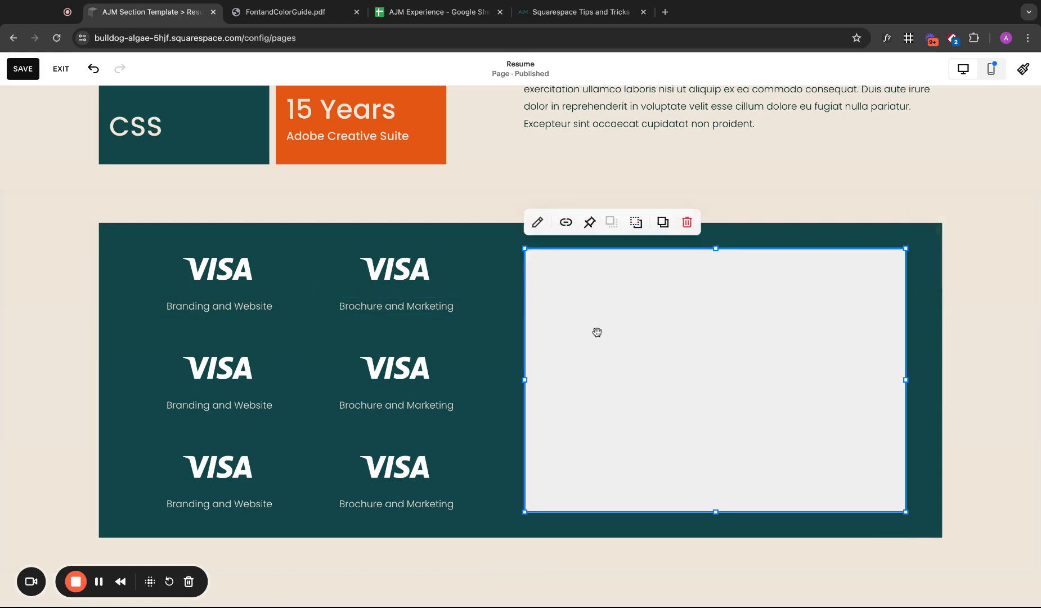
{"action": "left_click", "coordinate": [987, 426]}
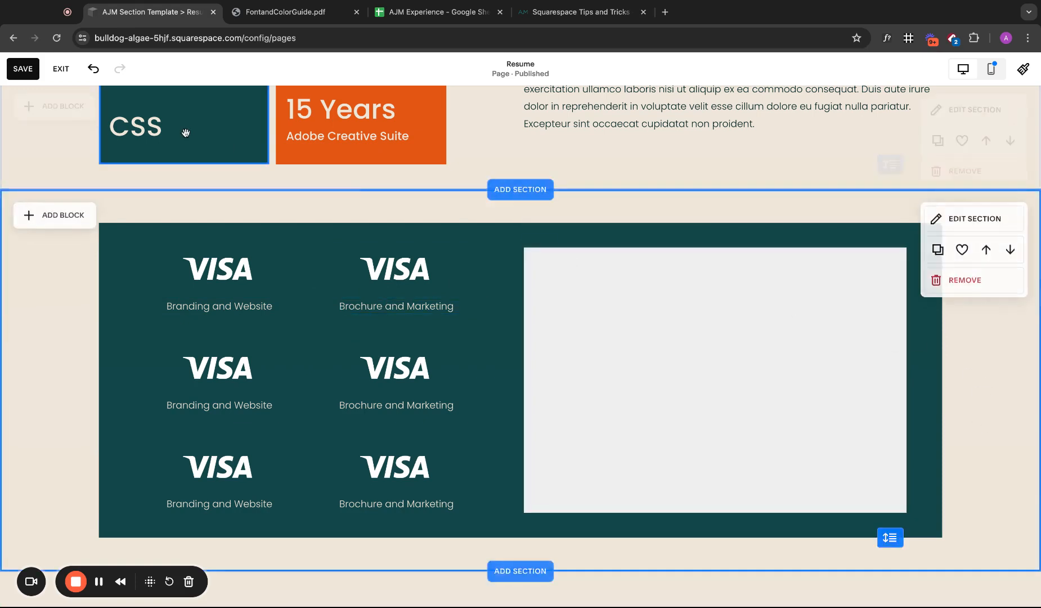
{"action": "left_click", "coordinate": [23, 69]}
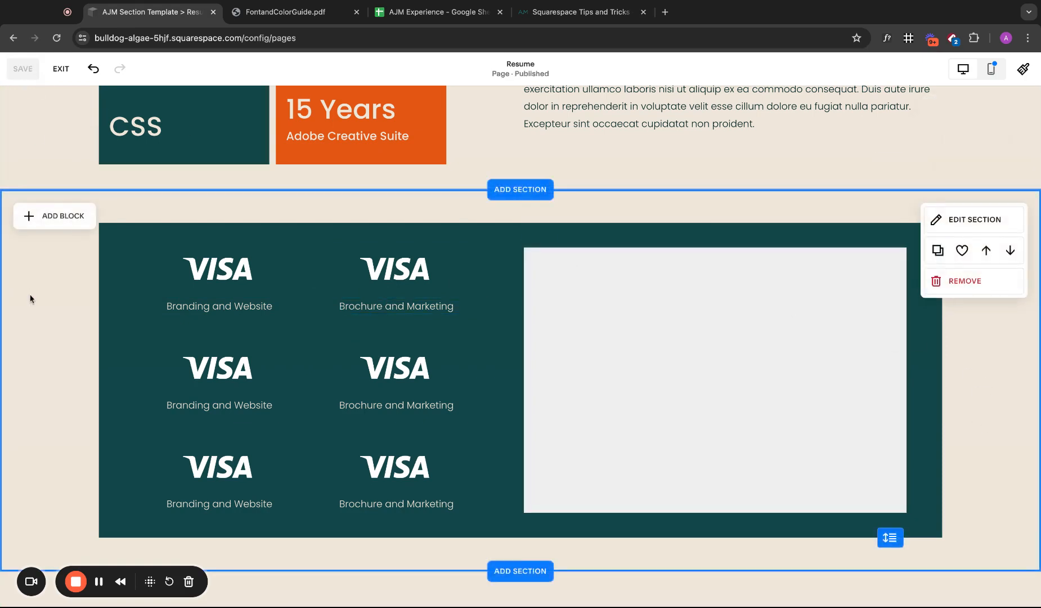
- Review the page's sections from the hero to the client logos and check the notes list for remaining content
{"action": "scroll", "coordinate": [684, 371], "scroll_direction": "up", "scroll_amount": 15}
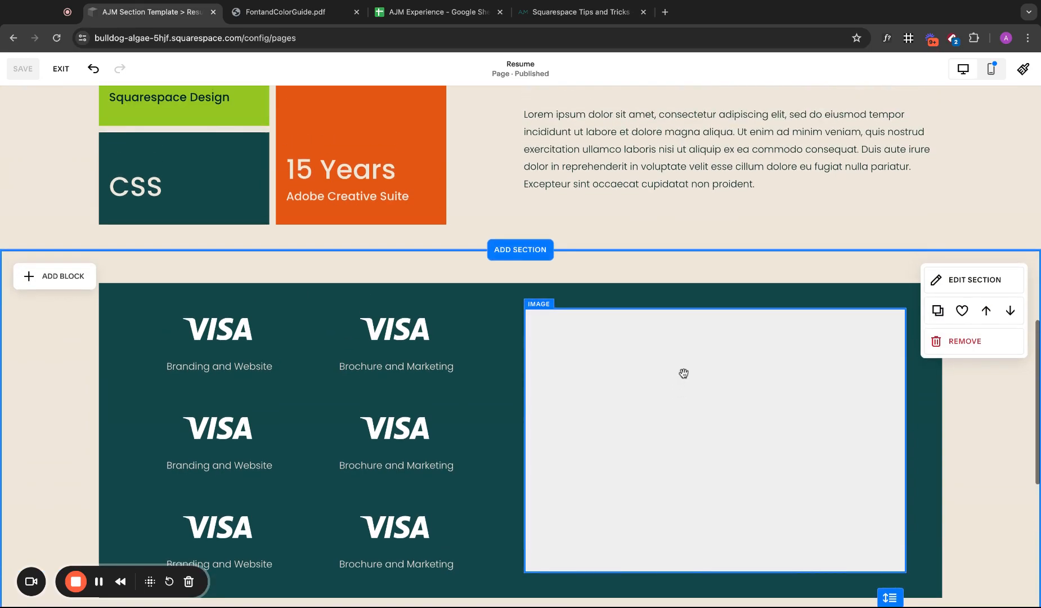
{"action": "scroll", "coordinate": [684, 372], "scroll_direction": "down", "scroll_amount": 15}
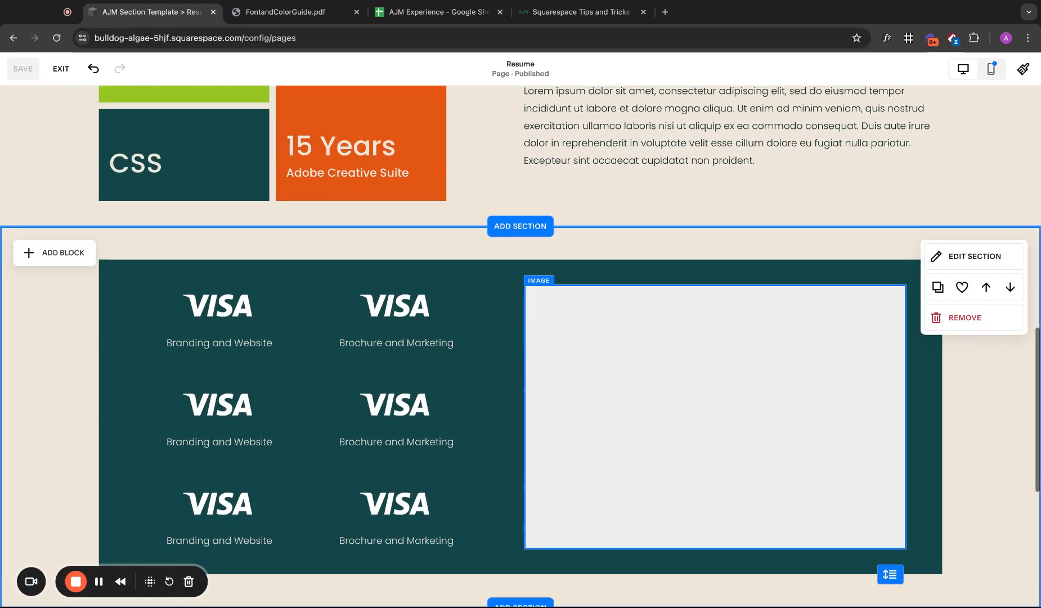
{"action": "scroll", "coordinate": [684, 371], "scroll_direction": "up", "scroll_amount": 12}
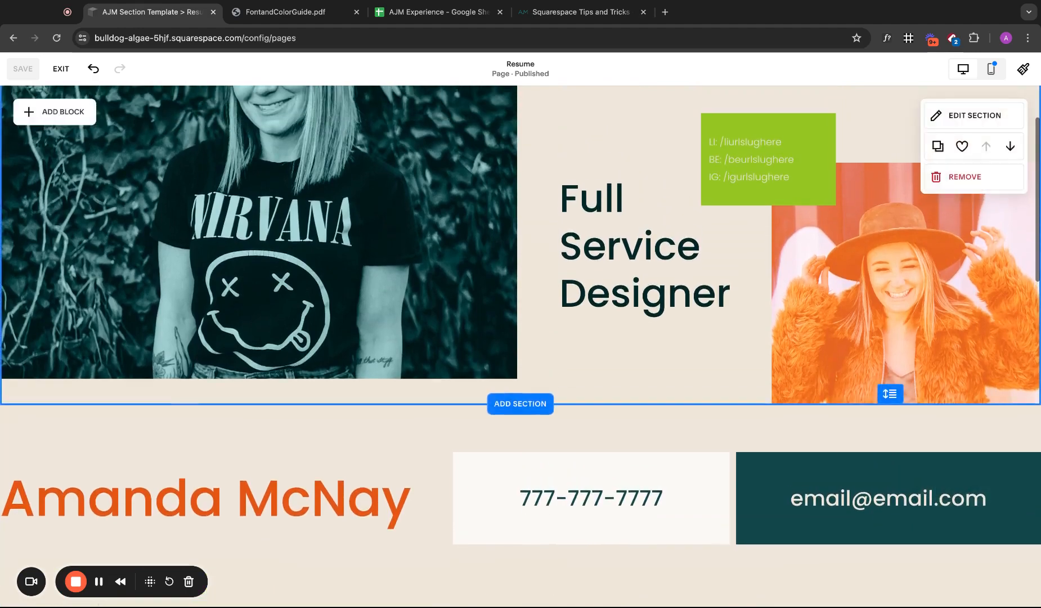
{"action": "scroll", "coordinate": [684, 372], "scroll_direction": "down", "scroll_amount": 7}
{"action": "scroll", "coordinate": [683, 372], "scroll_direction": "down", "scroll_amount": 6}
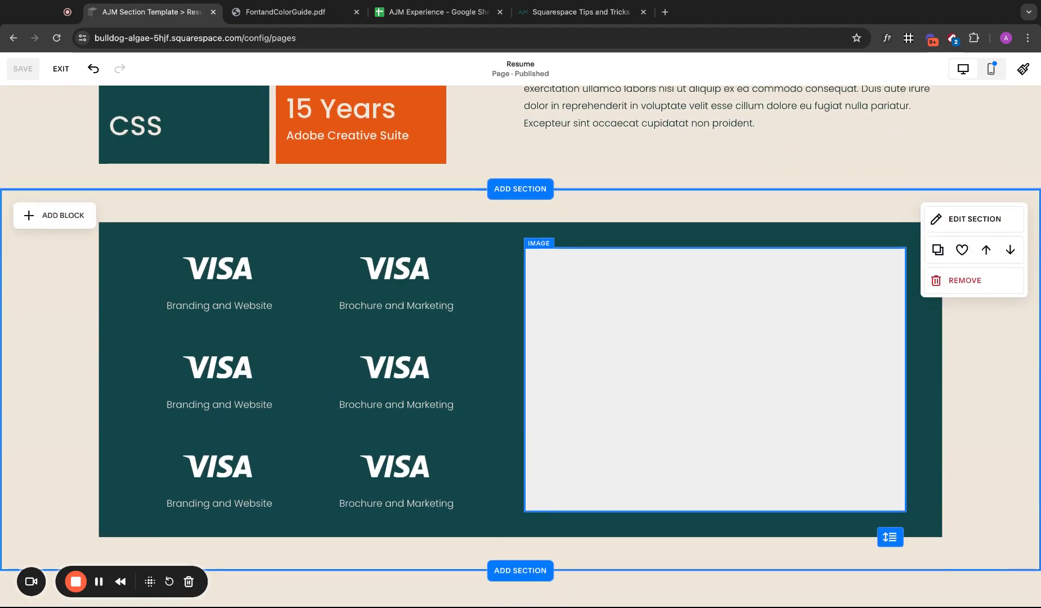
{"action": "scroll", "coordinate": [393, 434], "scroll_direction": "down", "scroll_amount": 5}
{"action": "left_click", "coordinate": [314, 439]}
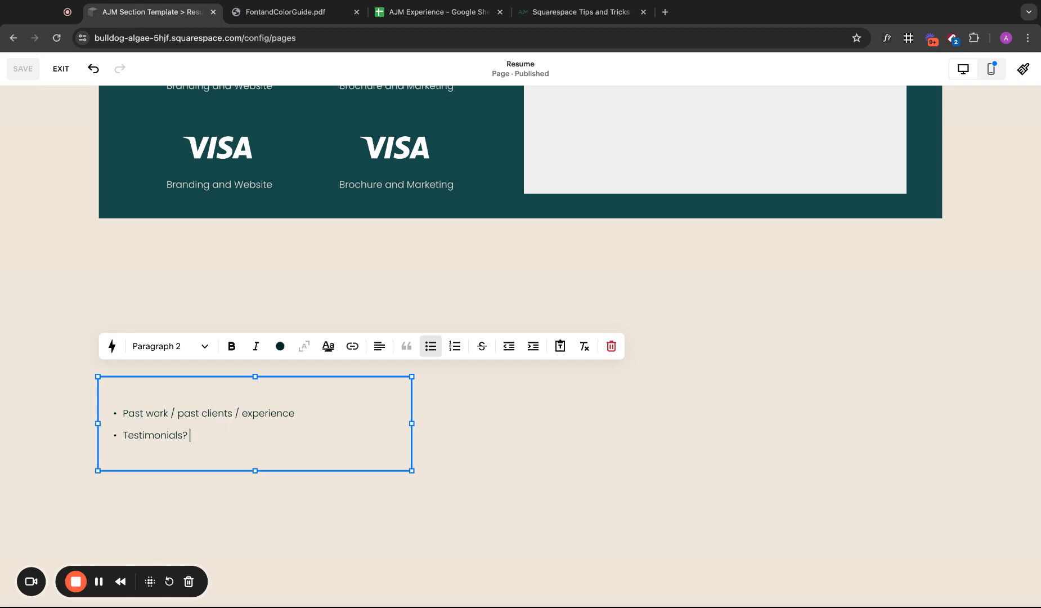
{"action": "scroll", "coordinate": [724, 276], "scroll_direction": "up", "scroll_amount": 3}
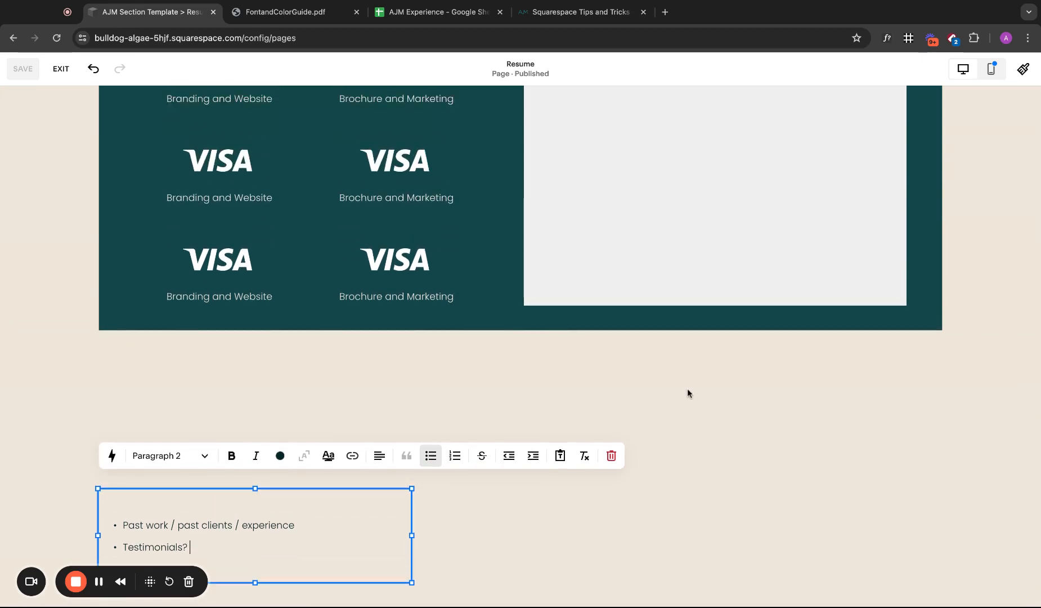
{"action": "scroll", "coordinate": [687, 393], "scroll_direction": "up", "scroll_amount": 15}
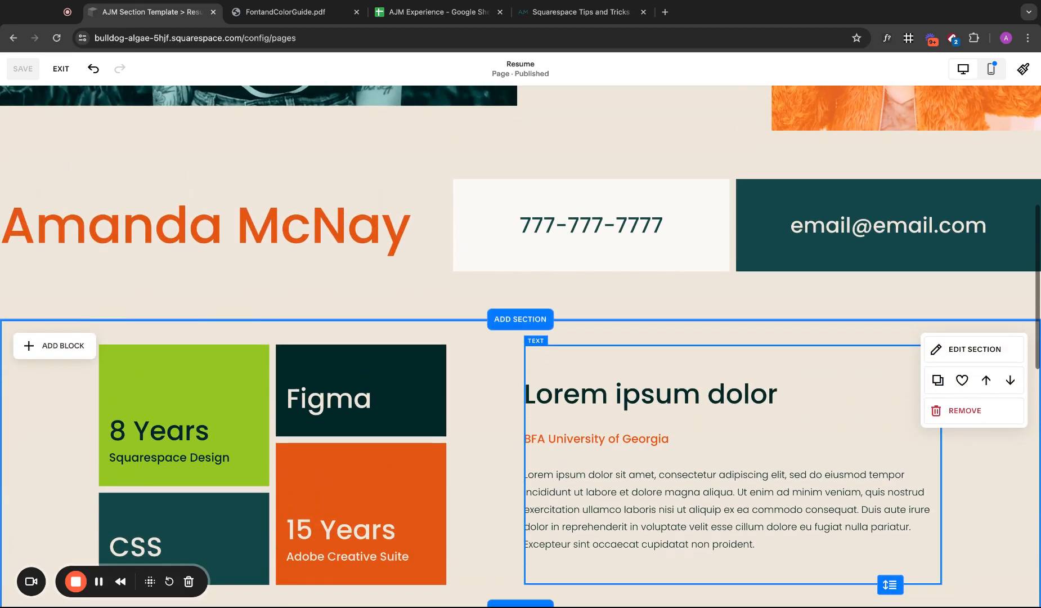
- Examine the font pairings for each style in FontandColorGuide.pdf to find a heading font for the Resume page
{"action": "left_click", "coordinate": [287, 11]}
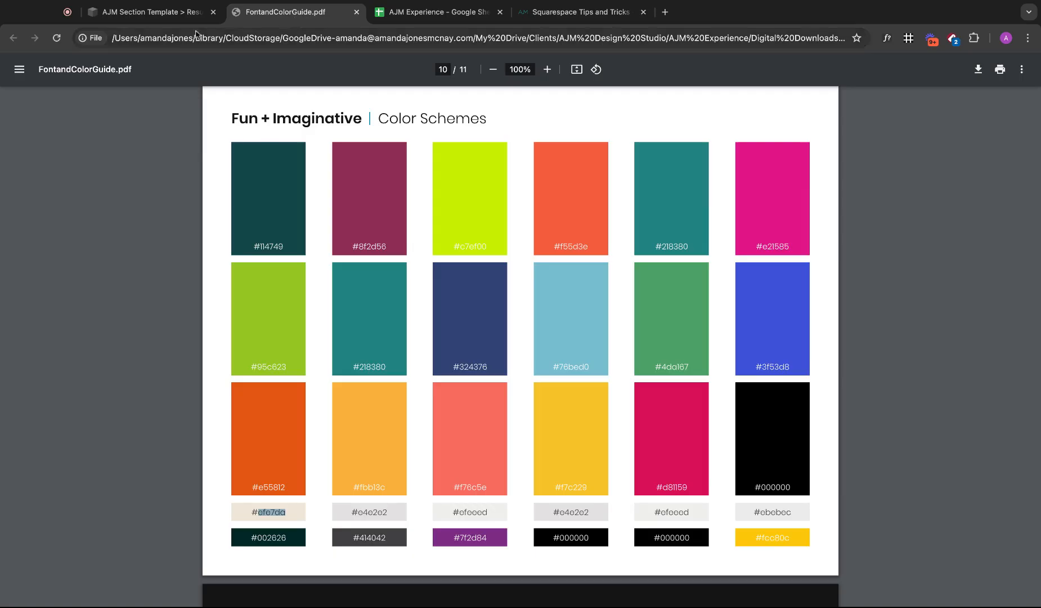
{"action": "left_click", "coordinate": [163, 12]}
{"action": "left_click", "coordinate": [287, 12]}
{"action": "scroll", "coordinate": [530, 258], "scroll_direction": "up", "scroll_amount": 8}
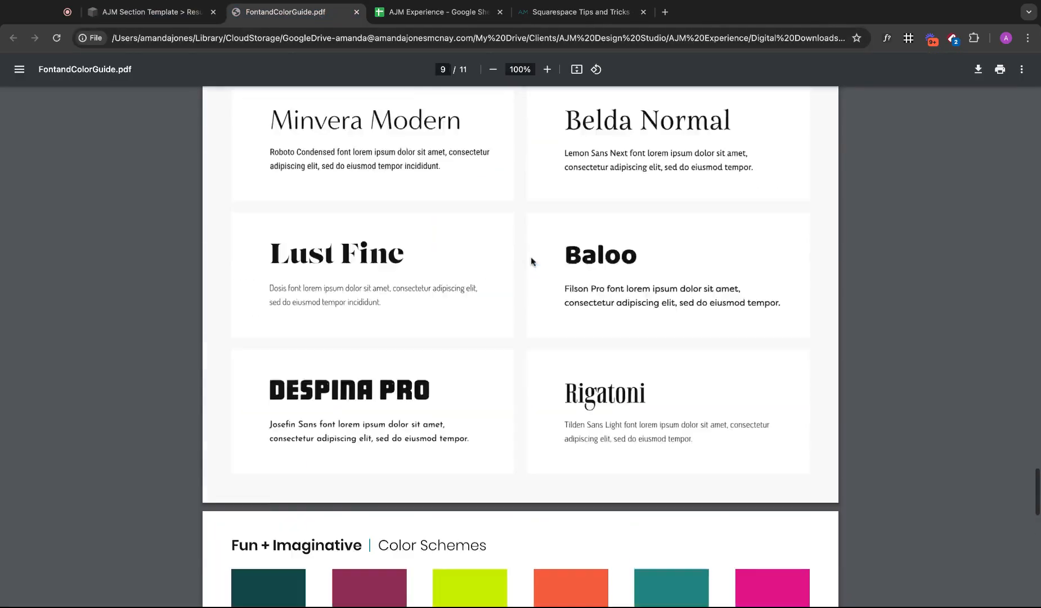
{"action": "scroll", "coordinate": [531, 257], "scroll_direction": "up", "scroll_amount": 20}
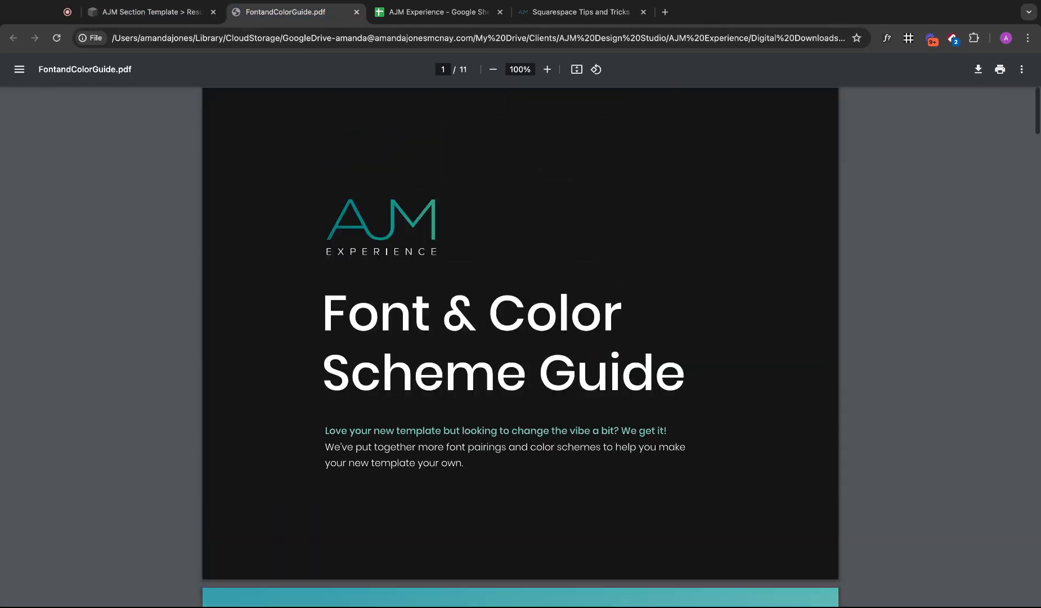
{"action": "scroll", "coordinate": [530, 257], "scroll_direction": "down", "scroll_amount": 20}
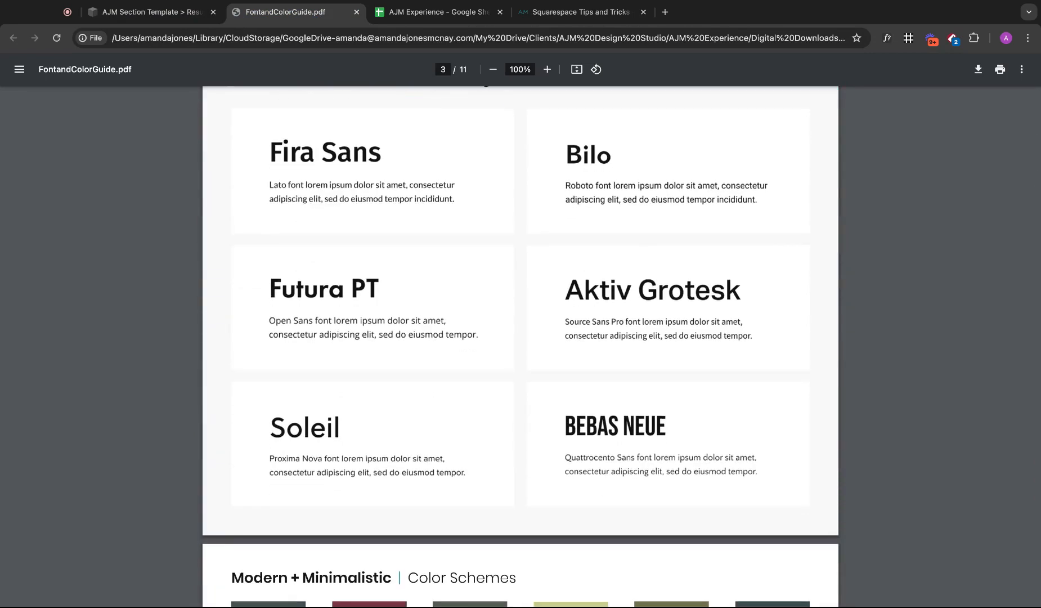
{"action": "scroll", "coordinate": [506, 259], "scroll_direction": "down", "scroll_amount": 2}
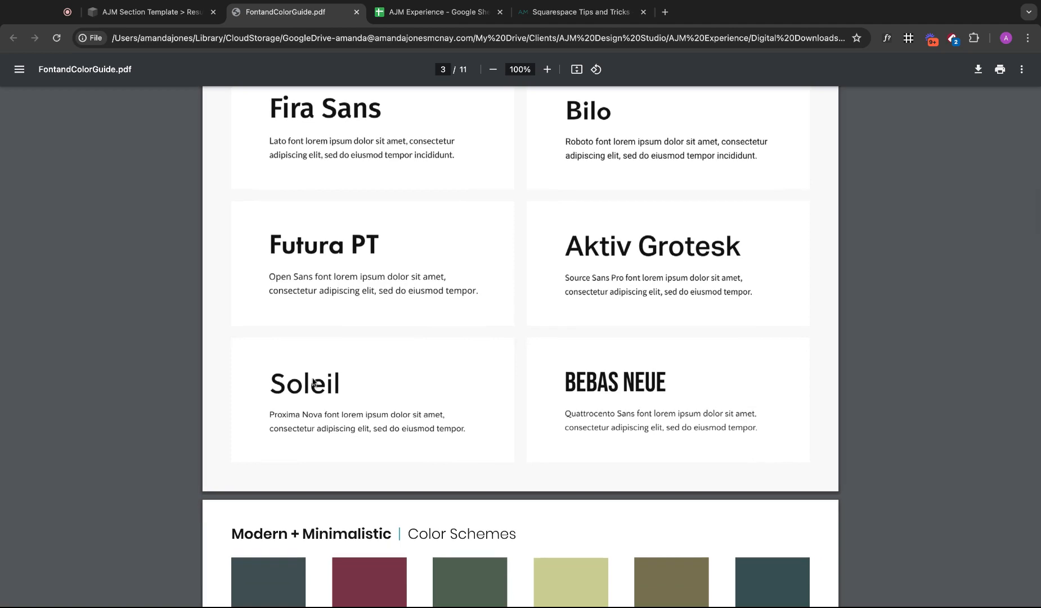
{"action": "scroll", "coordinate": [313, 382], "scroll_direction": "down", "scroll_amount": 20}
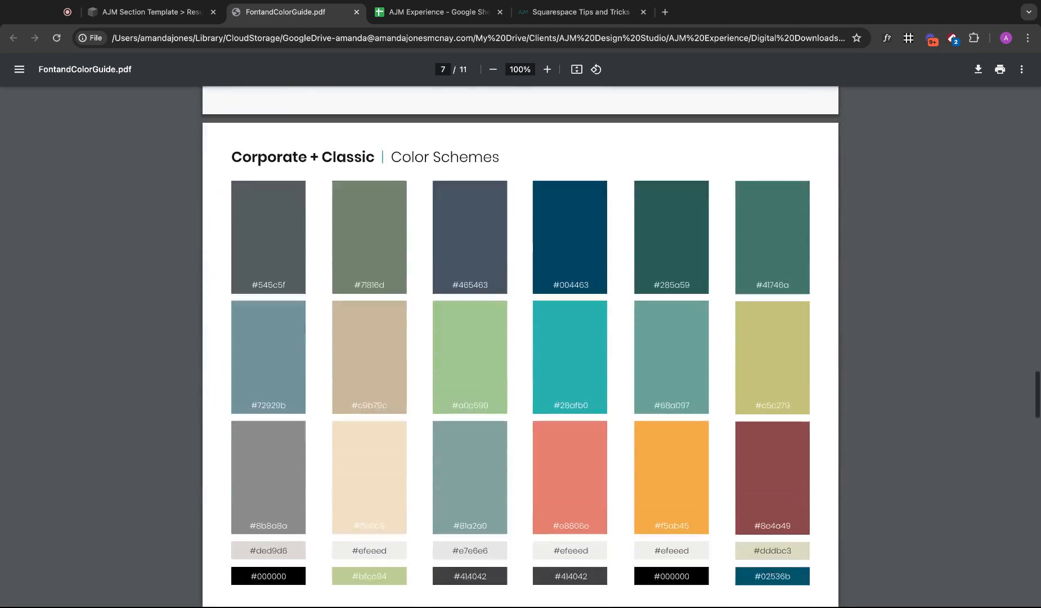
{"action": "scroll", "coordinate": [428, 378], "scroll_direction": "down", "scroll_amount": 15}
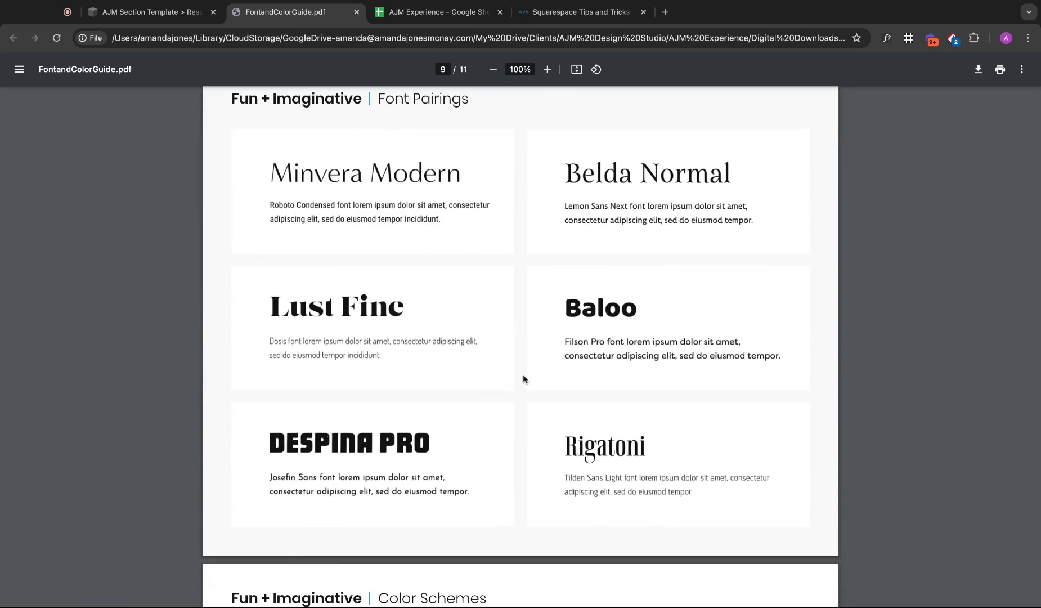
{"action": "scroll", "coordinate": [523, 379], "scroll_direction": "up", "scroll_amount": 1}
- Return to the Resume page, browse all font families for the site's Headings, and search for "soleil"
{"action": "left_click", "coordinate": [196, 14]}
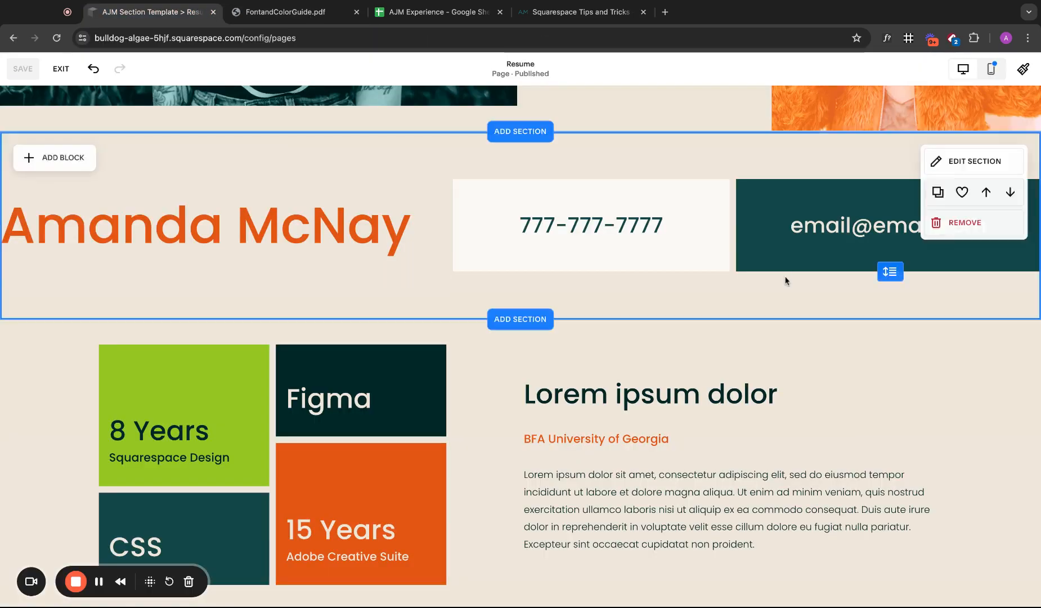
{"action": "scroll", "coordinate": [898, 213], "scroll_direction": "up", "scroll_amount": 4}
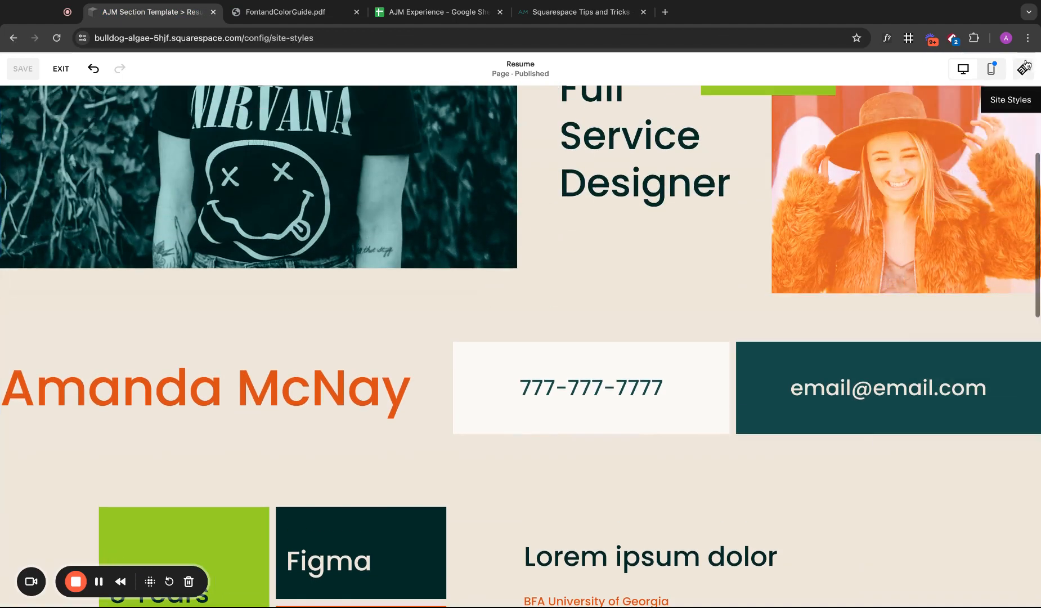
{"action": "left_click", "coordinate": [1025, 64]}
{"action": "left_click", "coordinate": [928, 213]}
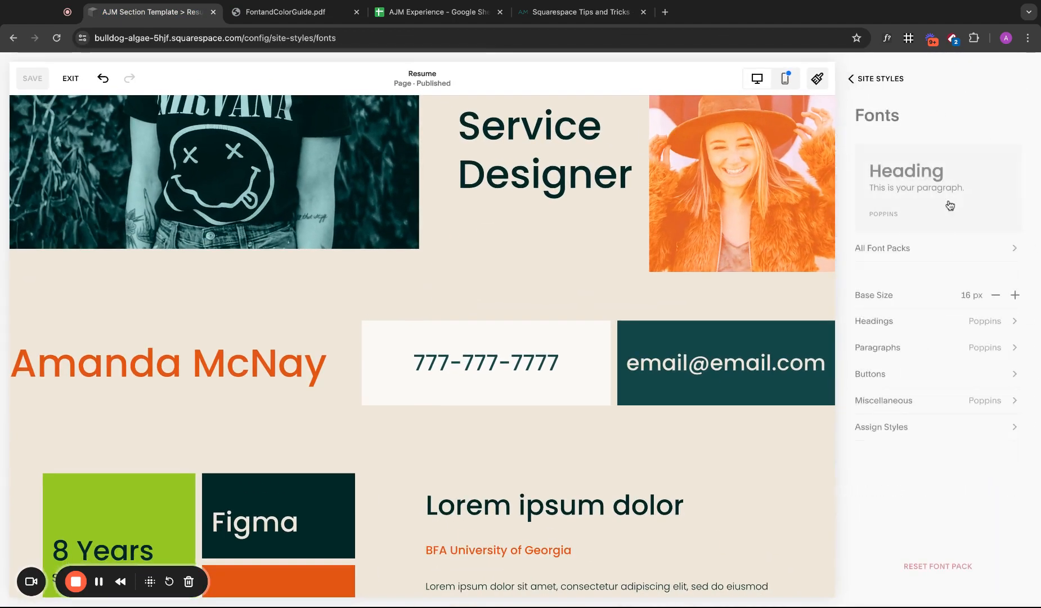
{"action": "left_click", "coordinate": [972, 321]}
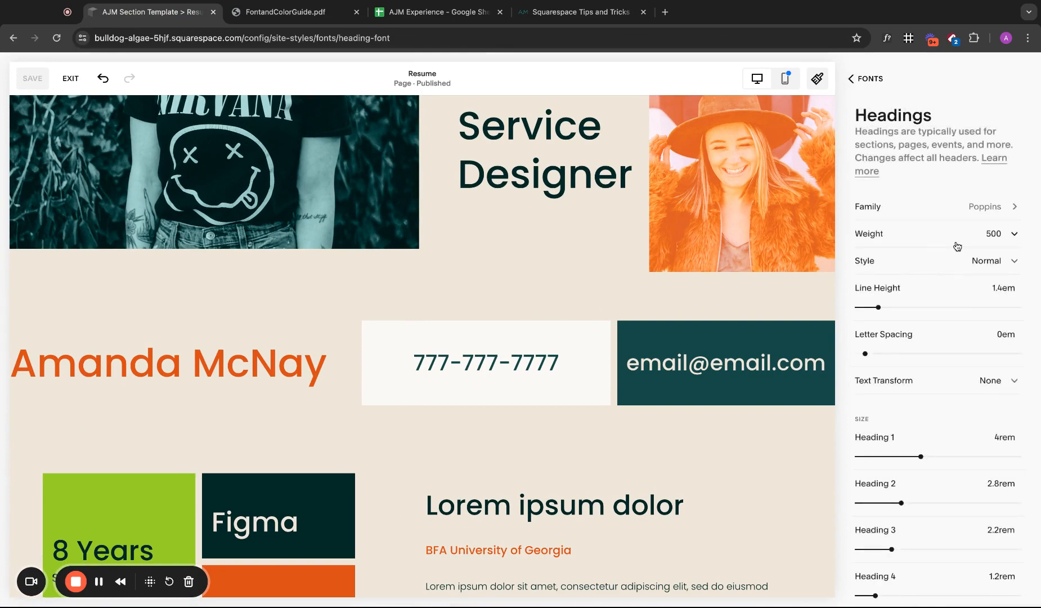
{"action": "left_click", "coordinate": [967, 207]}
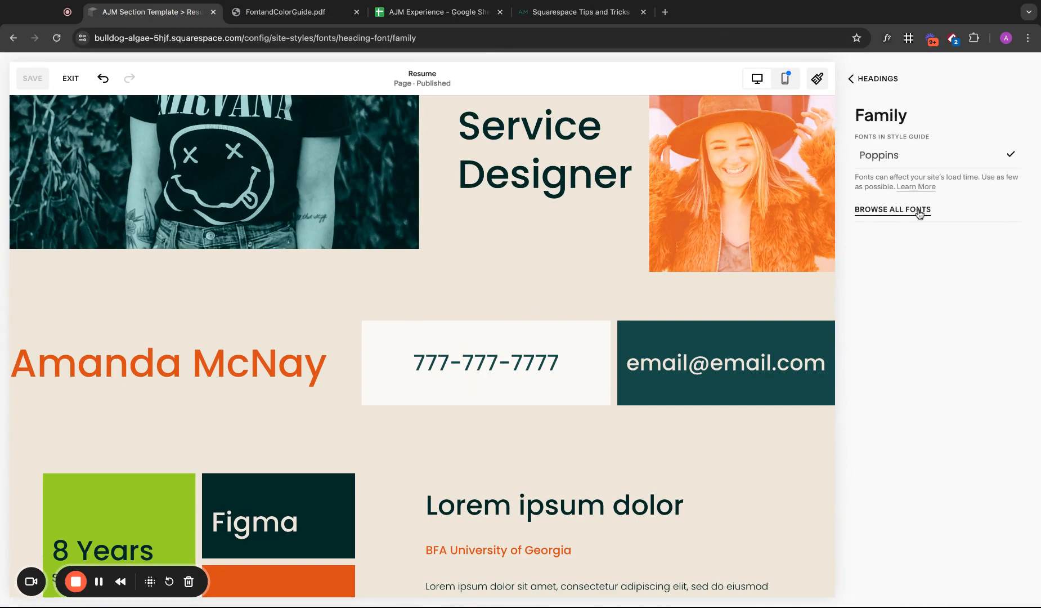
{"action": "left_click", "coordinate": [920, 210]}
{"action": "type", "text": "soleil"}
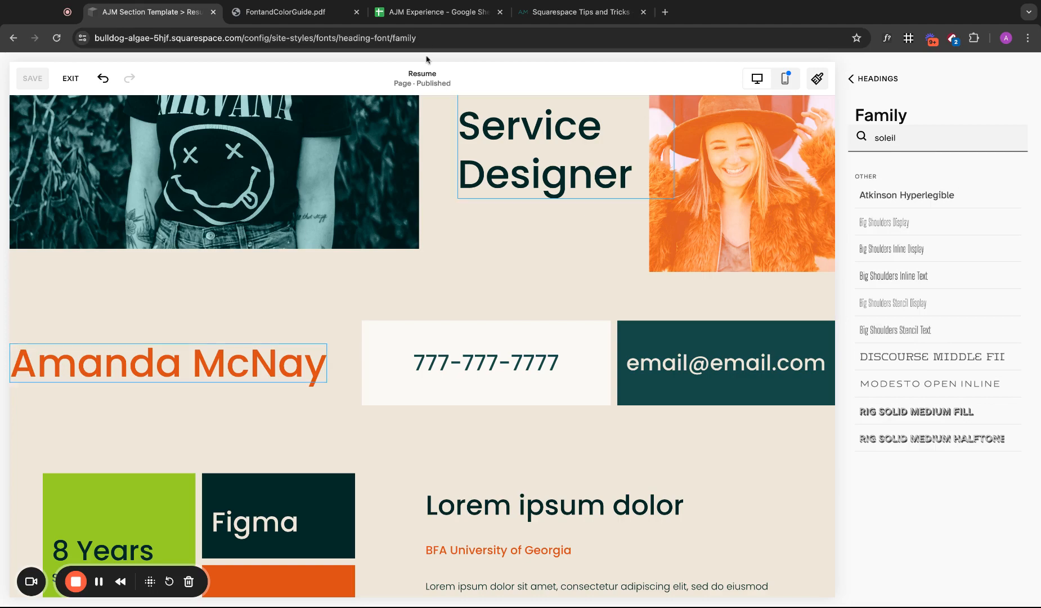
- Recheck the guide's font pairings and try Soleil as the heading font family
{"action": "left_click", "coordinate": [272, 12]}
{"action": "scroll", "coordinate": [299, 219], "scroll_direction": "up", "scroll_amount": 20}
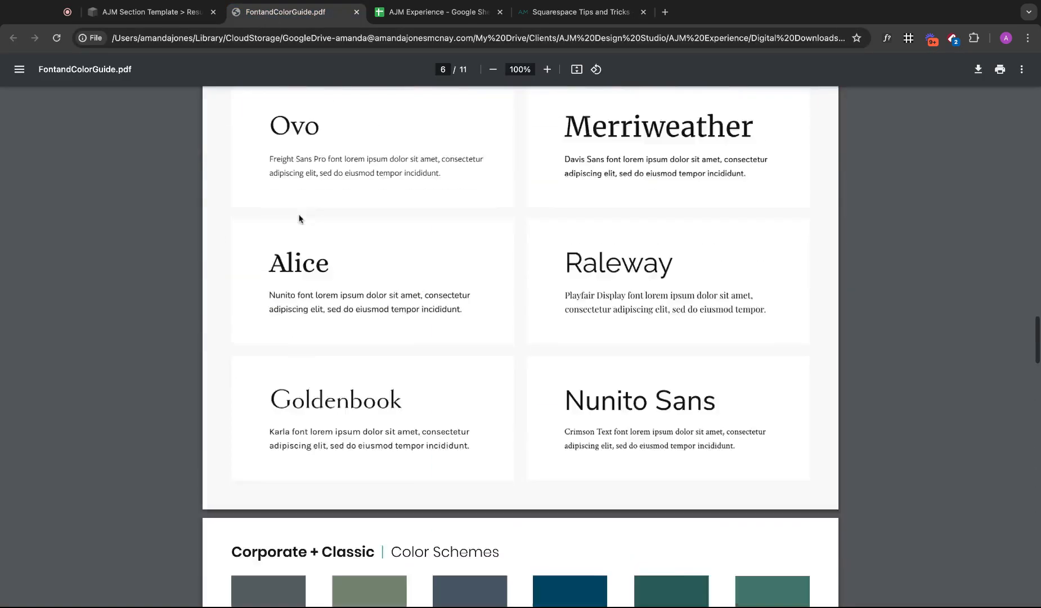
{"action": "scroll", "coordinate": [299, 218], "scroll_direction": "down", "scroll_amount": 8}
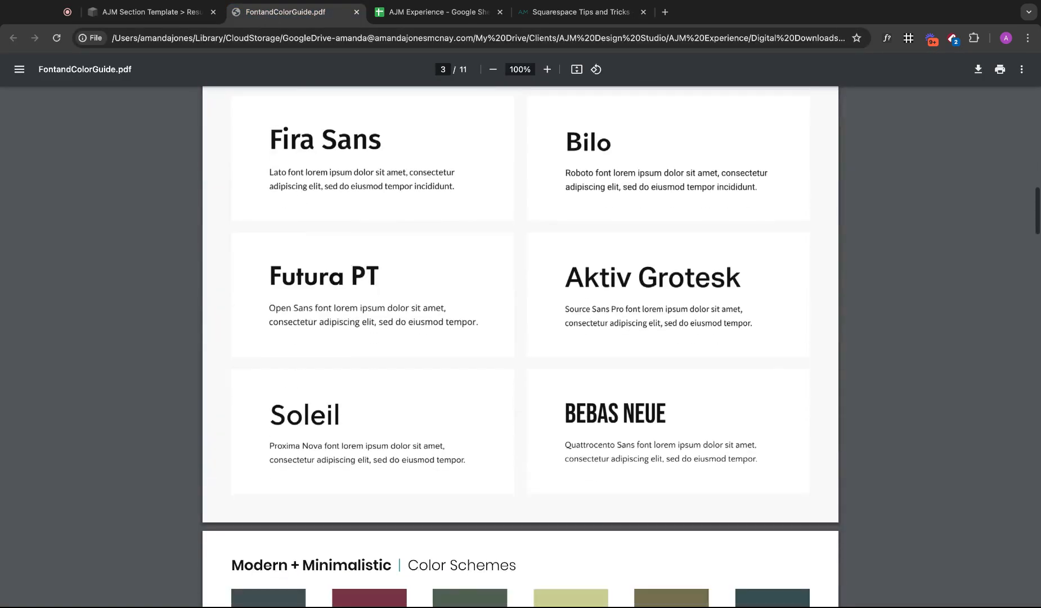
{"action": "scroll", "coordinate": [342, 342], "scroll_direction": "down", "scroll_amount": 20}
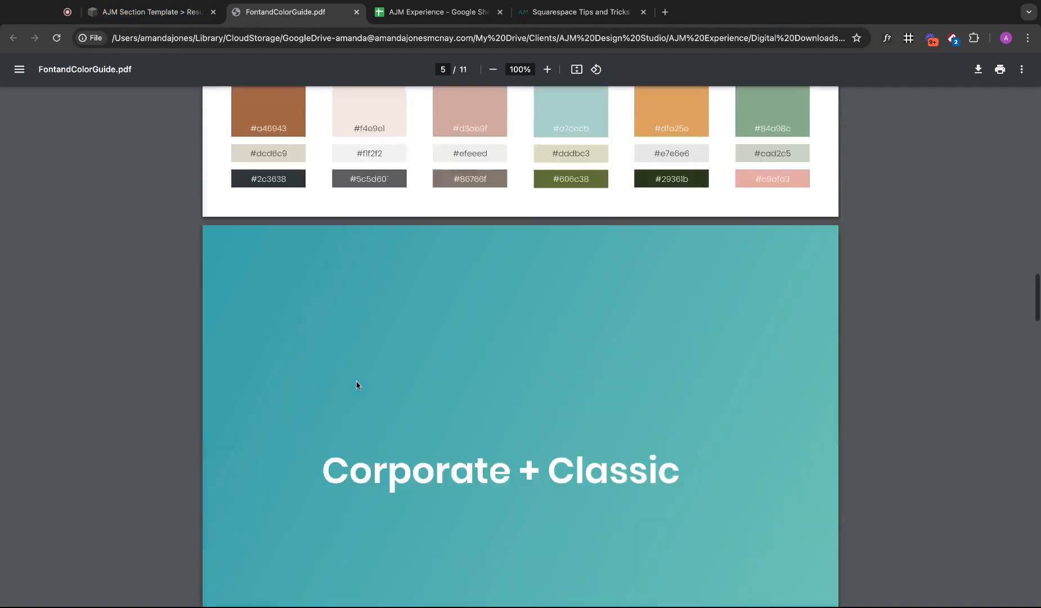
{"action": "scroll", "coordinate": [356, 385], "scroll_direction": "down", "scroll_amount": 20}
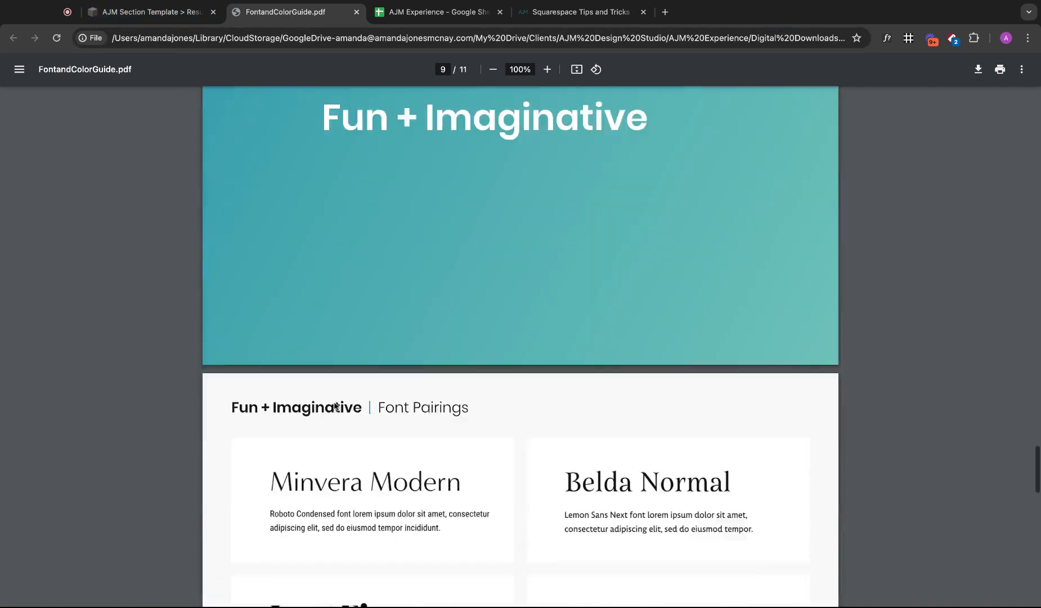
{"action": "left_click", "coordinate": [193, 16]}
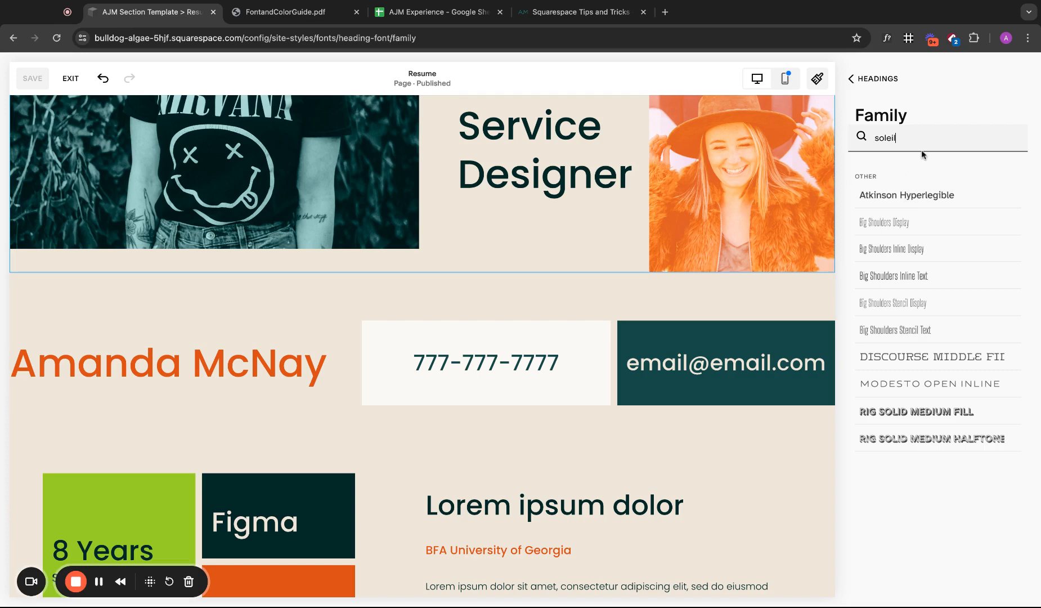
{"action": "scroll", "coordinate": [945, 247], "scroll_direction": "down", "scroll_amount": 5}
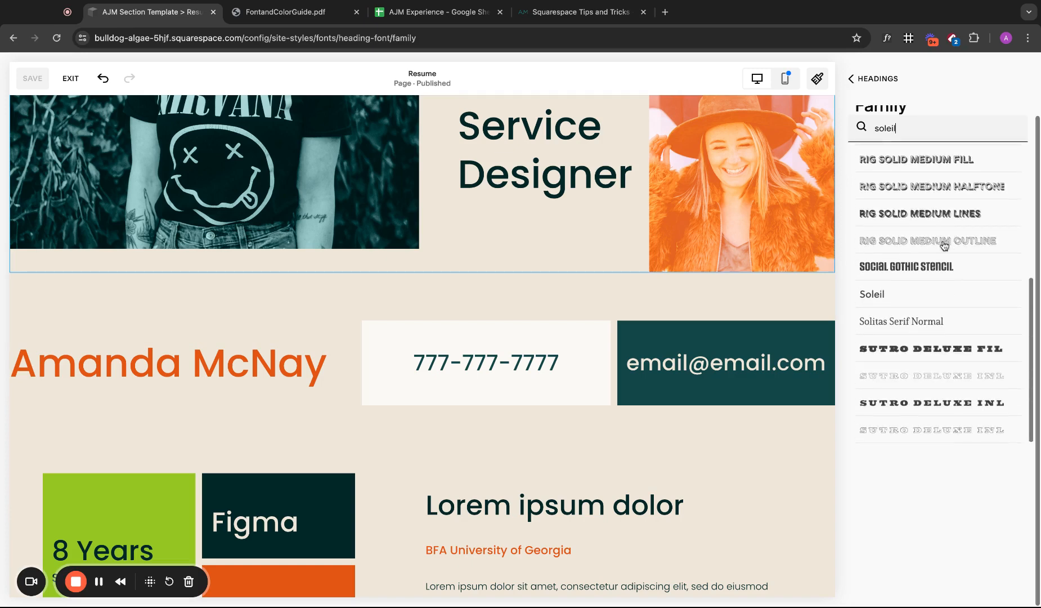
{"action": "left_click", "coordinate": [905, 298]}
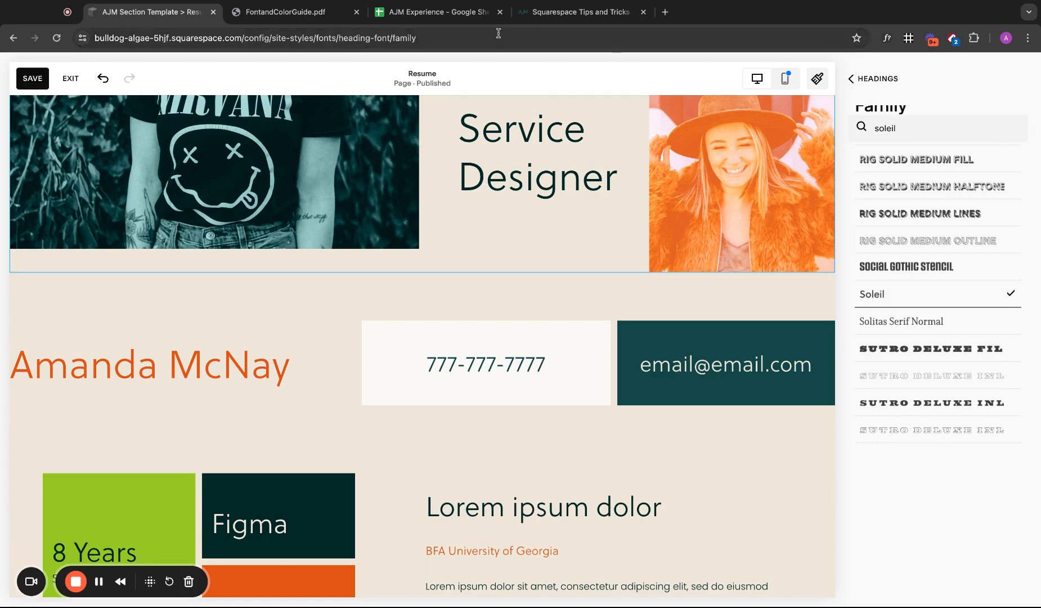
- Consult the guide's Fun + Imaginative font pairings and set the heading font family to Baloo
{"action": "left_click", "coordinate": [316, 18]}
{"action": "scroll", "coordinate": [380, 275], "scroll_direction": "down", "scroll_amount": 5}
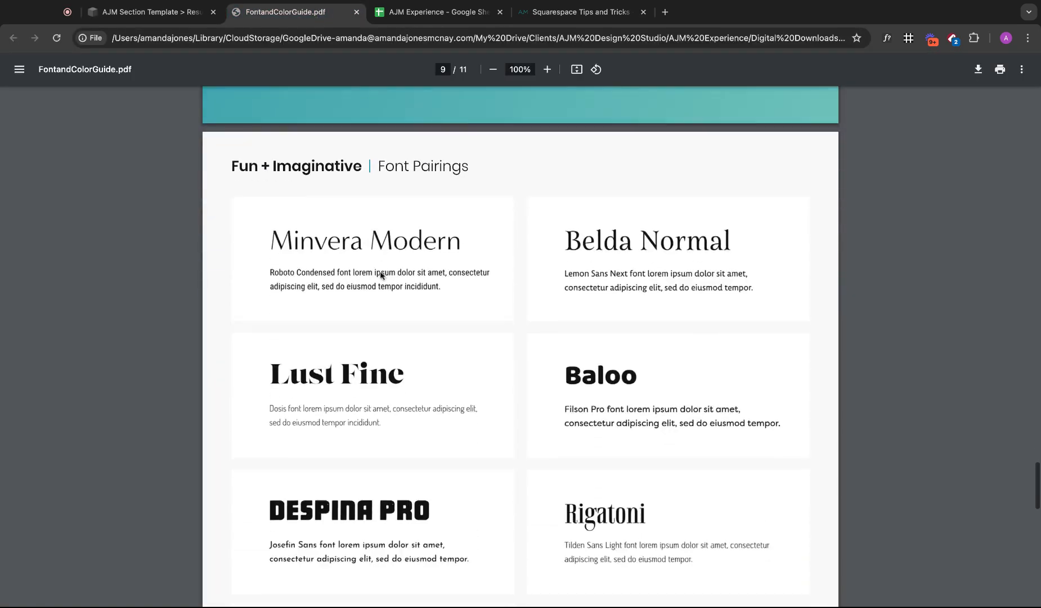
{"action": "left_click", "coordinate": [176, 16]}
{"action": "double_click", "coordinate": [945, 129]}
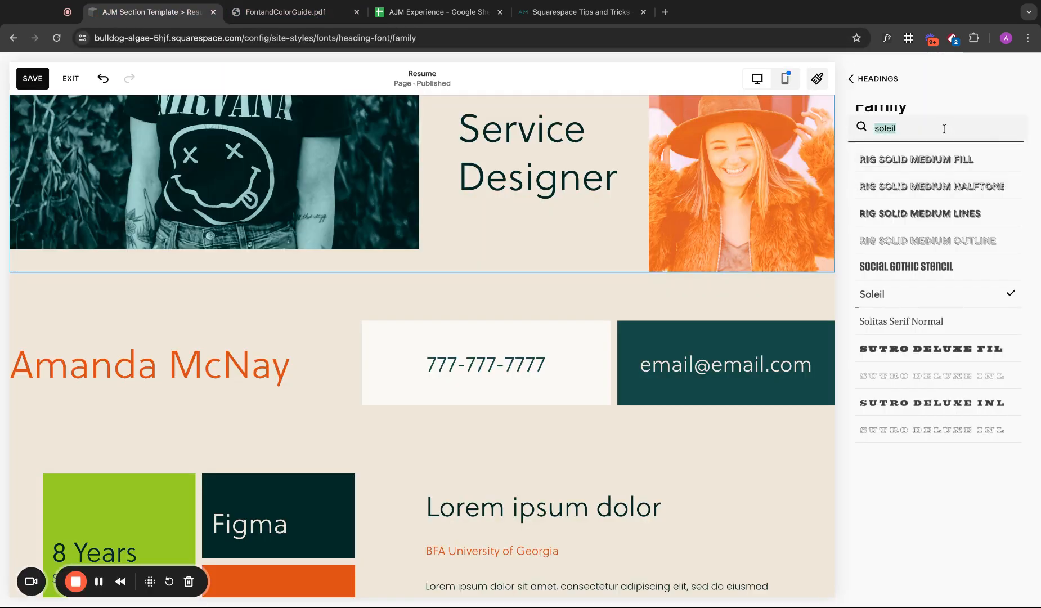
{"action": "type", "text": "baloo"}
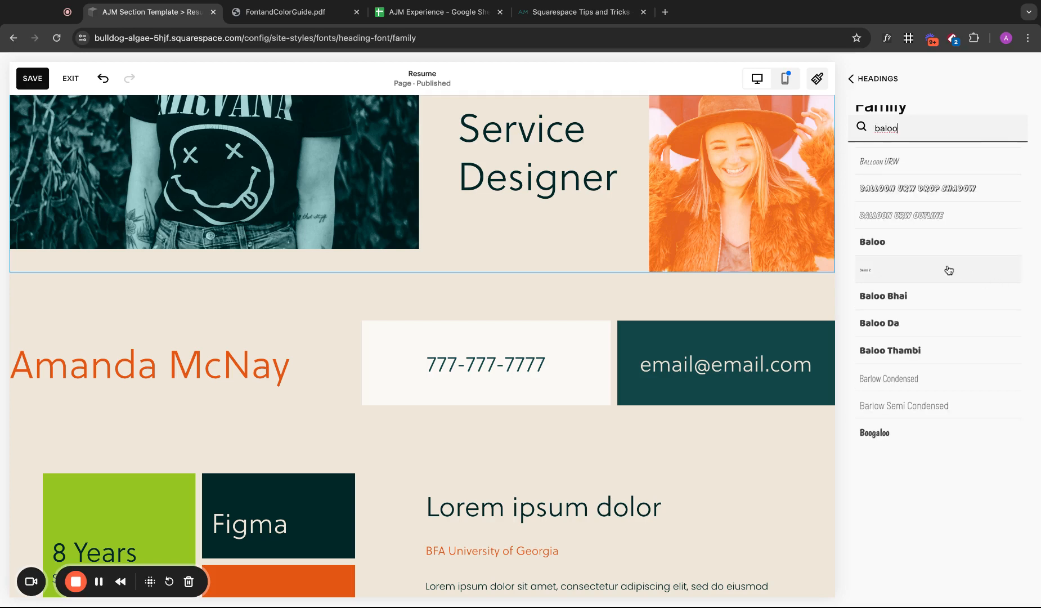
{"action": "left_click", "coordinate": [908, 244]}
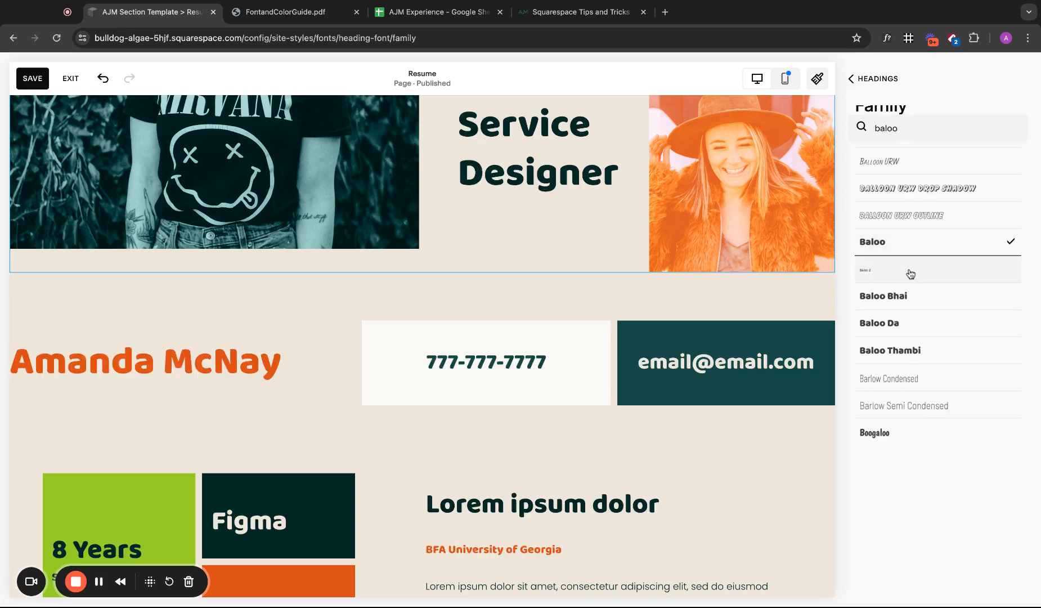
- Consult the Modern + Minimalistic font pairings in FontandColorGuide.pdf and set the Resume site's heading font family to Bilo
{"action": "left_click", "coordinate": [283, 17]}
{"action": "scroll", "coordinate": [462, 378], "scroll_direction": "up", "scroll_amount": 2}
{"action": "scroll", "coordinate": [462, 378], "scroll_direction": "down", "scroll_amount": 7}
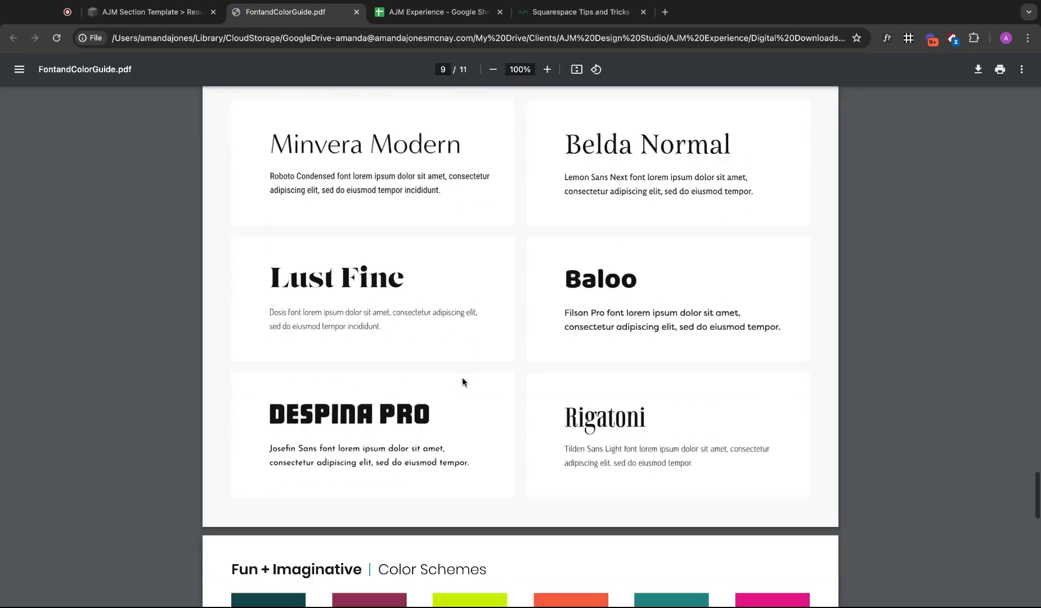
{"action": "scroll", "coordinate": [462, 378], "scroll_direction": "up", "scroll_amount": 20}
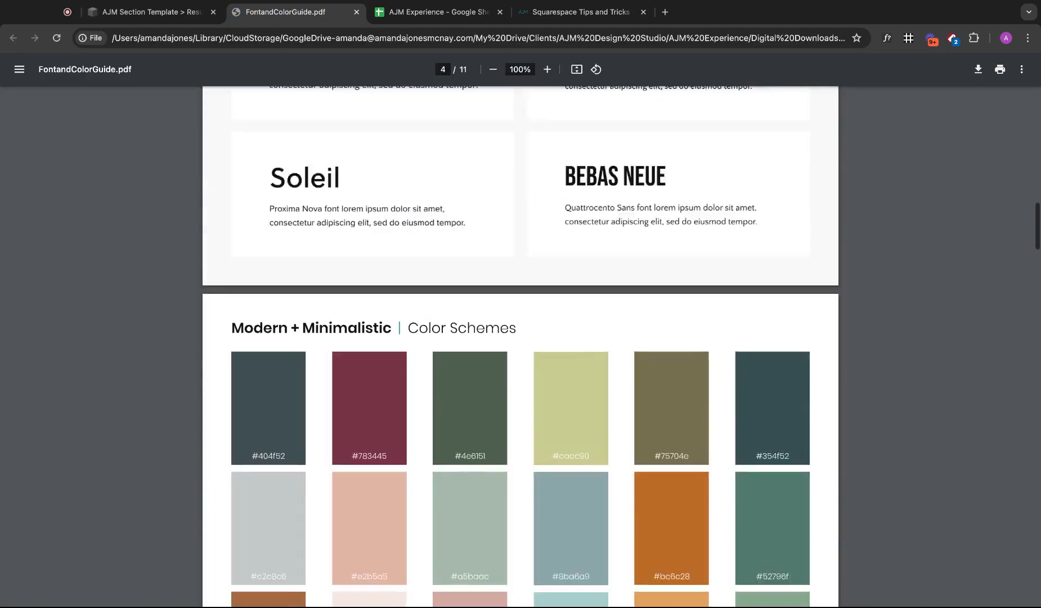
{"action": "scroll", "coordinate": [521, 345], "scroll_direction": "down", "scroll_amount": 2}
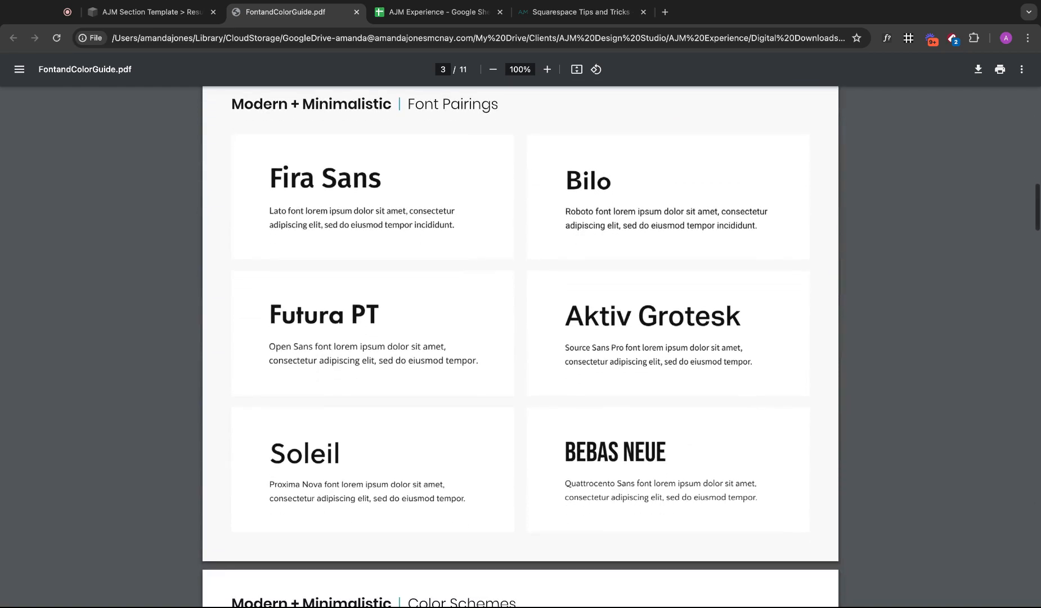
{"action": "left_click", "coordinate": [172, 12]}
{"action": "key", "text": "BackSpace"}
{"action": "key", "text": "BackSpace"}
{"action": "key", "text": "BackSpace"}
{"action": "key", "text": "BackSpace"}
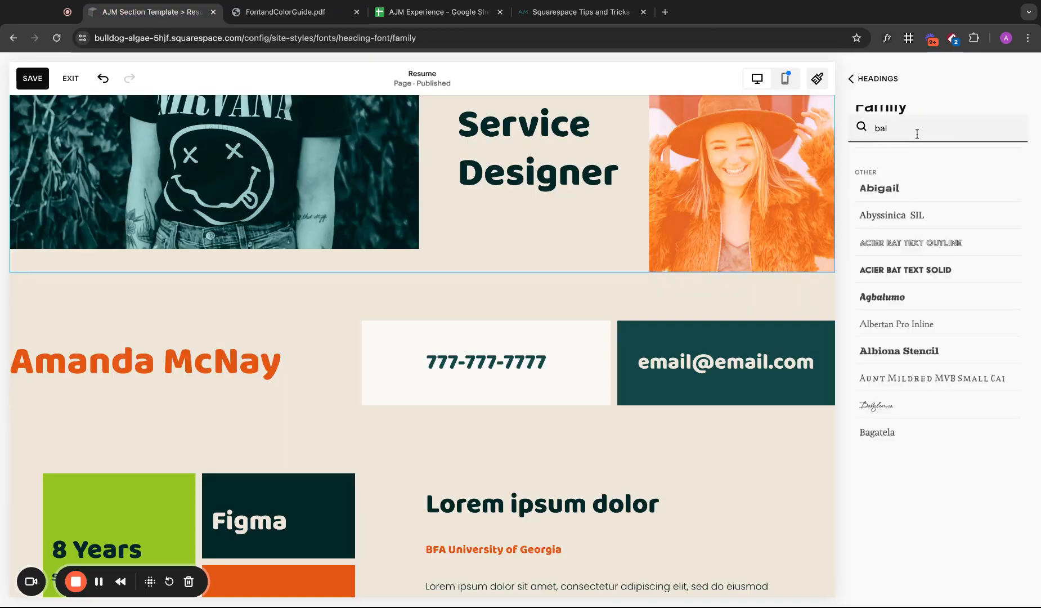
{"action": "type", "text": "oil"}
{"action": "key", "text": "BackSpace"}
{"action": "key", "text": "BackSpace"}
{"action": "key", "text": "BackSpace"}
{"action": "type", "text": "ilo"}
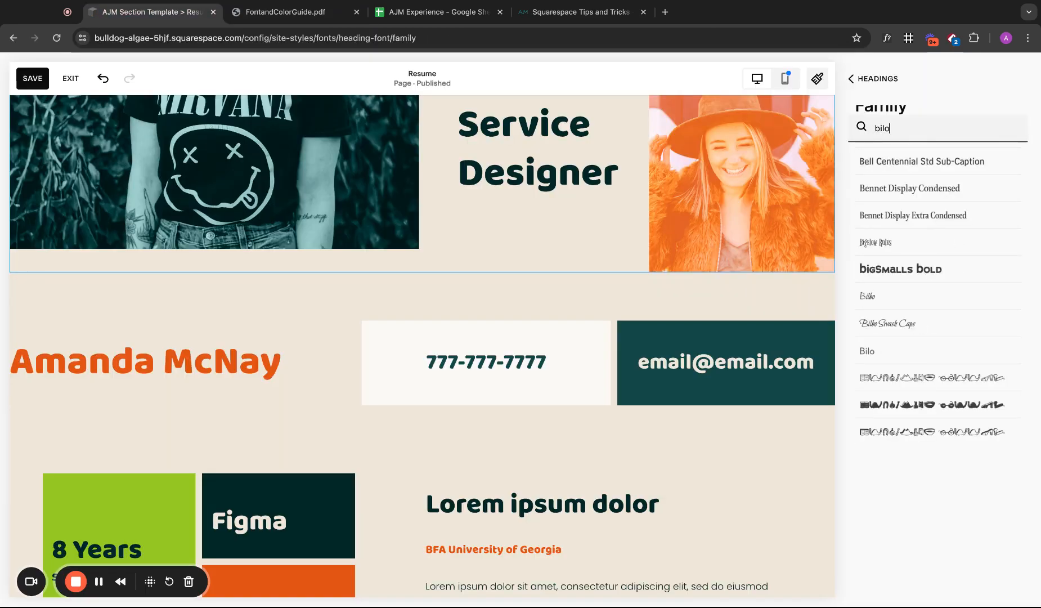
{"action": "left_click", "coordinate": [921, 351]}
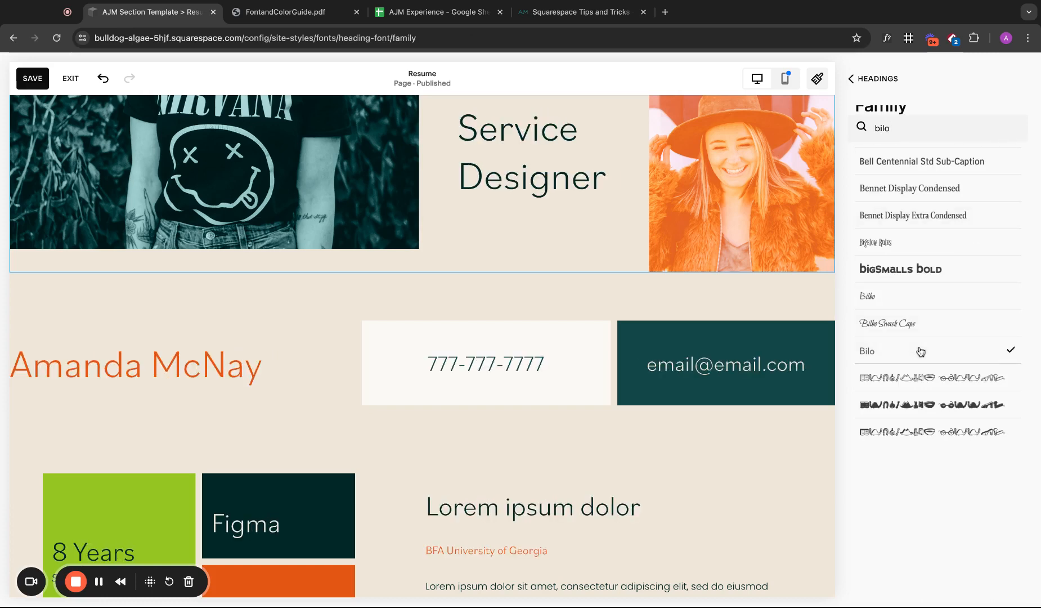
- Return to the Headings font settings and open the weight options
{"action": "left_click", "coordinate": [882, 81]}
{"action": "left_click", "coordinate": [987, 237]}
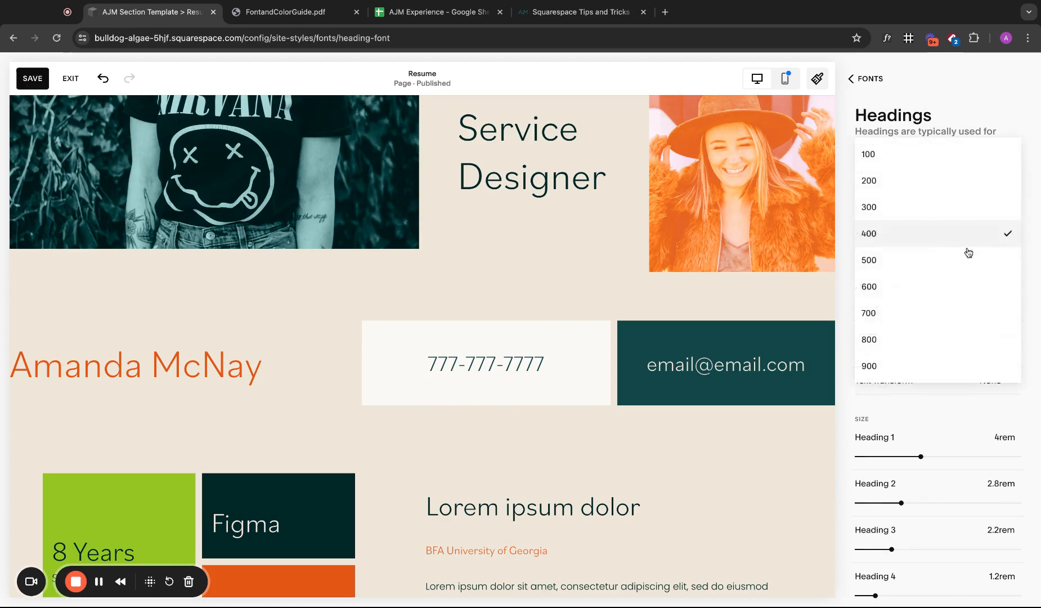
- Set the headings' font weight to 700 and check the bolder headings on the page
{"action": "left_click", "coordinate": [922, 319]}
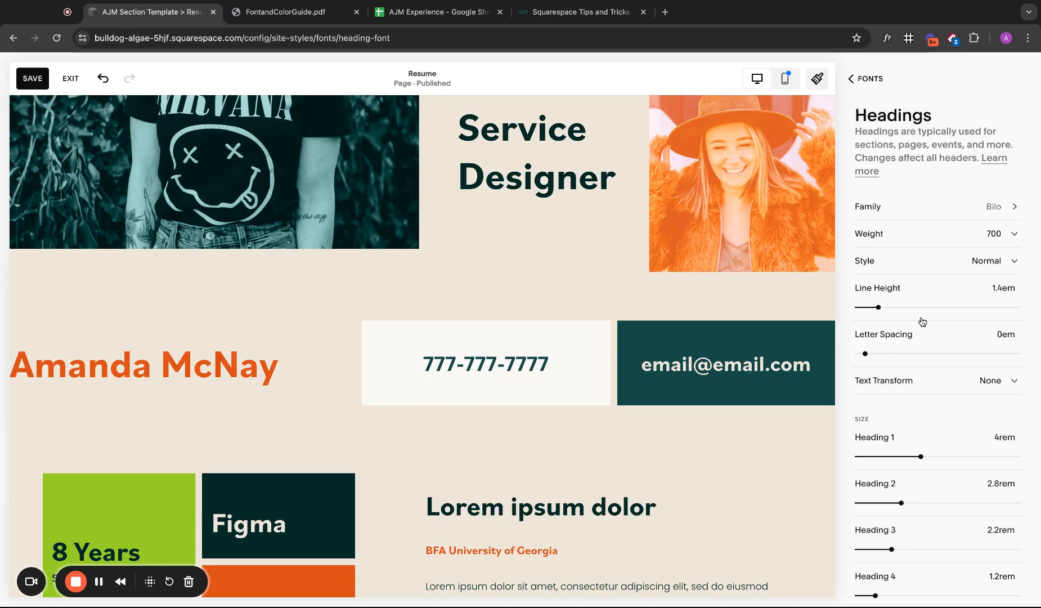
{"action": "scroll", "coordinate": [756, 339], "scroll_direction": "up", "scroll_amount": 3}
{"action": "scroll", "coordinate": [756, 339], "scroll_direction": "down", "scroll_amount": 5}
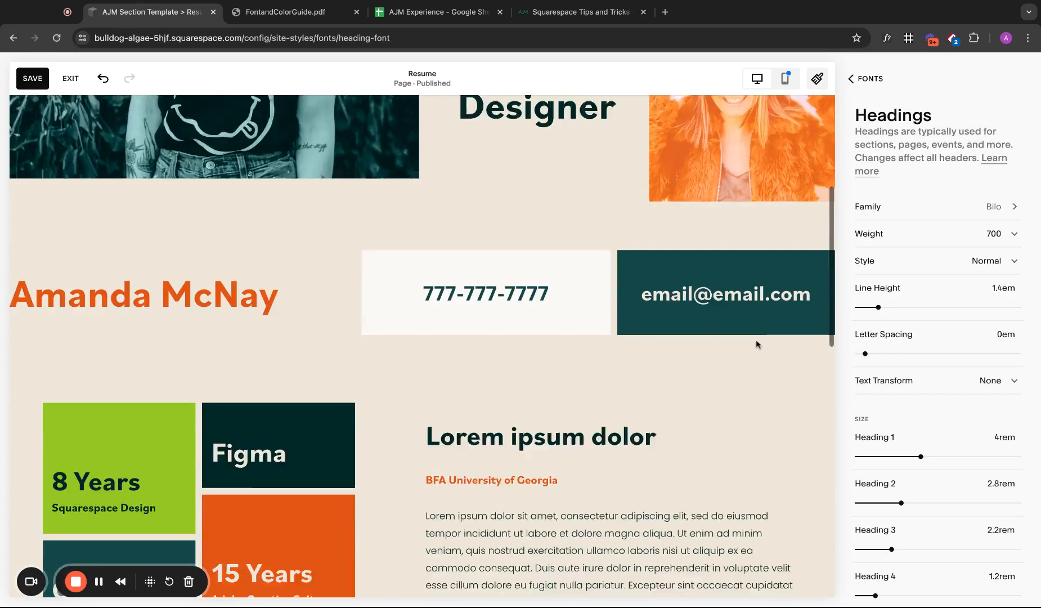
{"action": "scroll", "coordinate": [757, 341], "scroll_direction": "down", "scroll_amount": 3}
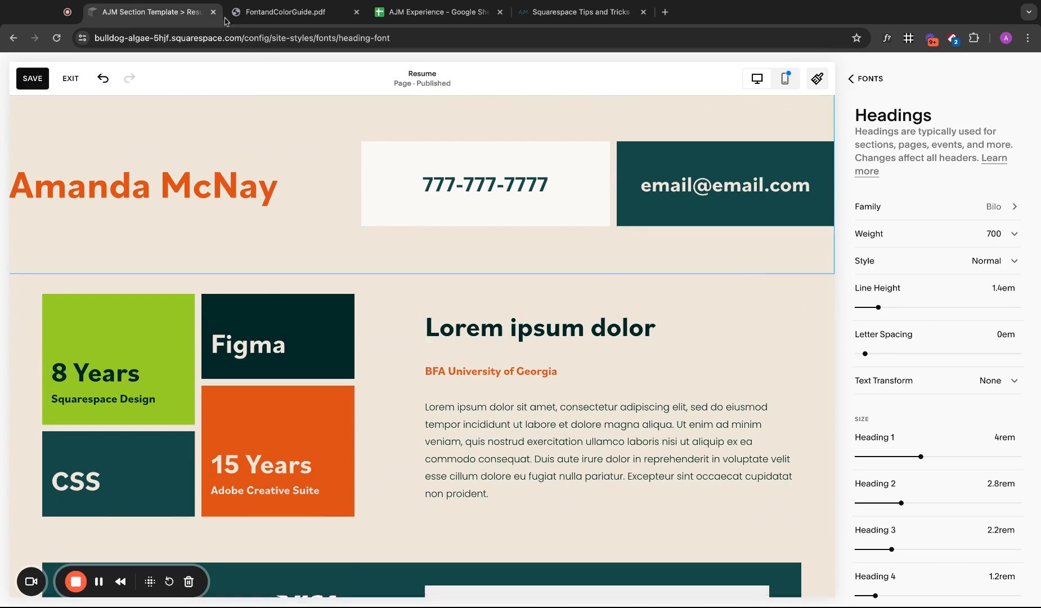
- Check the FontandColorGuide PDF and change the paragraph font family to Open Sans
{"action": "left_click", "coordinate": [285, 14]}
{"action": "left_click", "coordinate": [182, 15]}
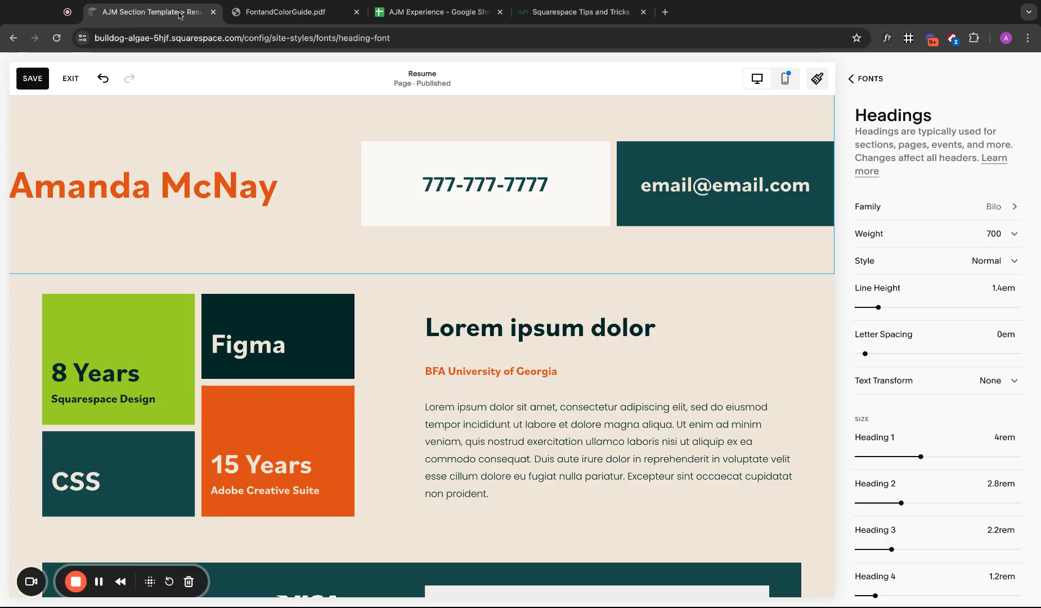
{"action": "left_click", "coordinate": [869, 80]}
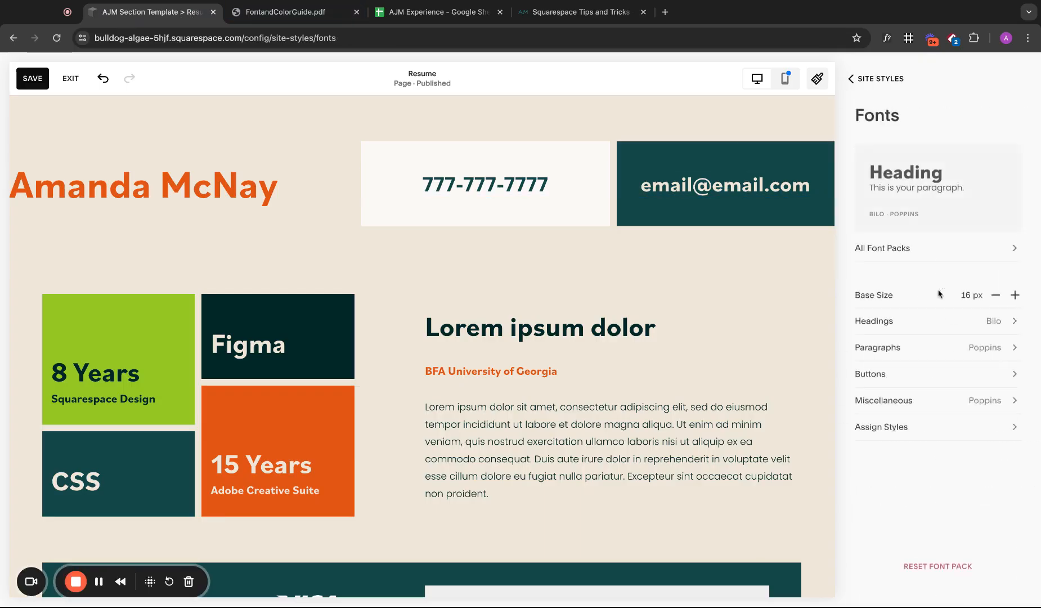
{"action": "scroll", "coordinate": [981, 341], "scroll_direction": "down", "scroll_amount": 1}
{"action": "left_click", "coordinate": [981, 341]}
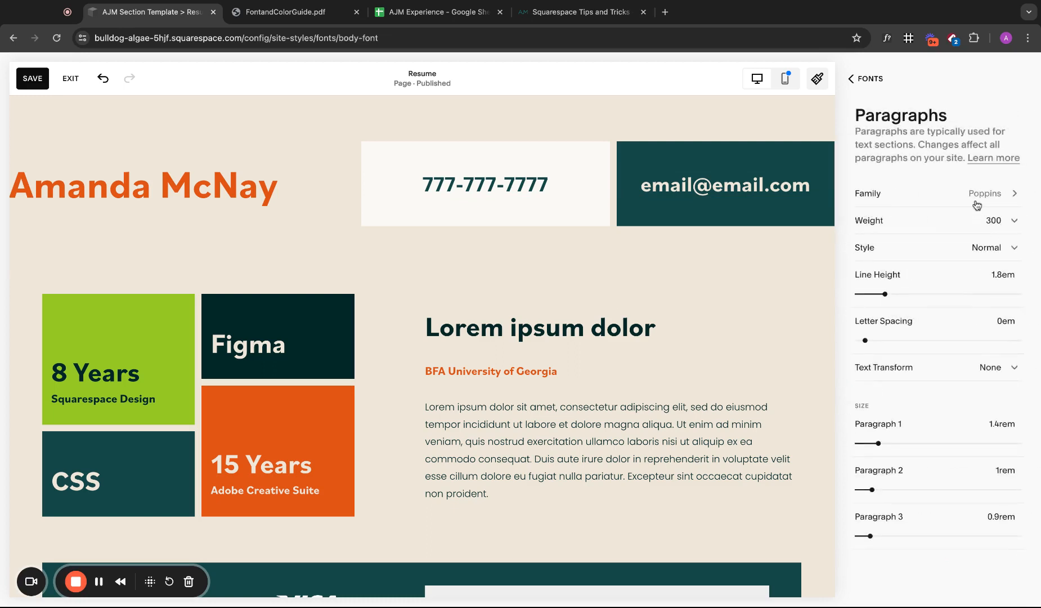
{"action": "left_click", "coordinate": [972, 197]}
{"action": "left_click", "coordinate": [939, 242]}
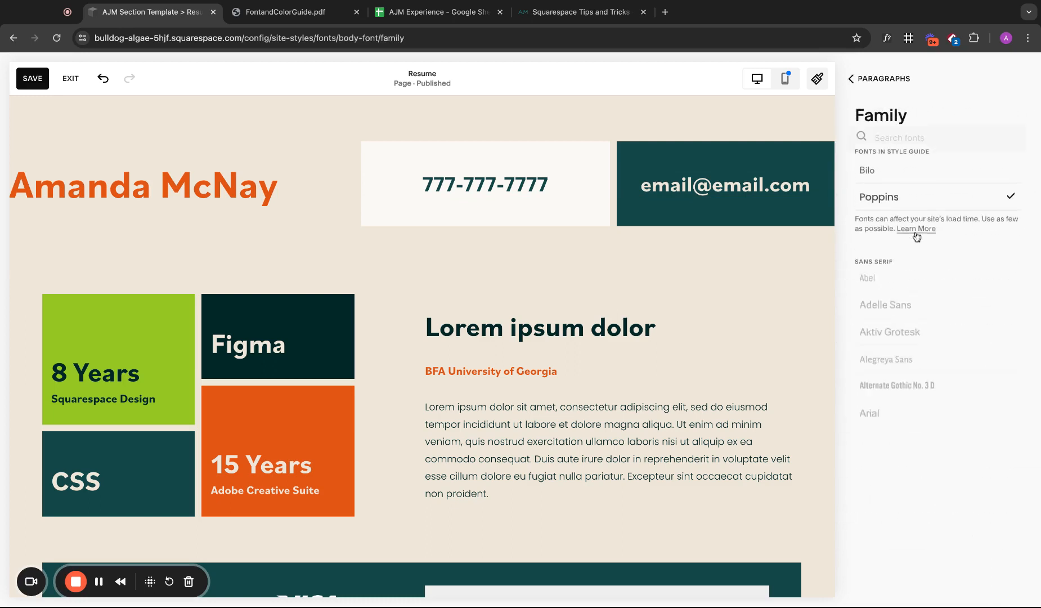
{"action": "type", "text": "open"}
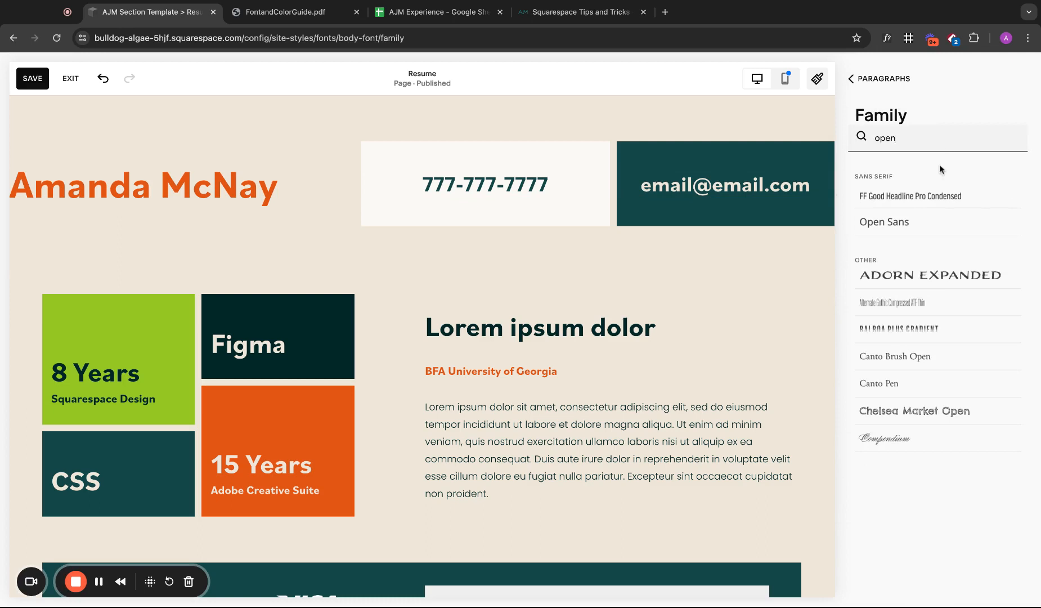
{"action": "left_click", "coordinate": [924, 224]}
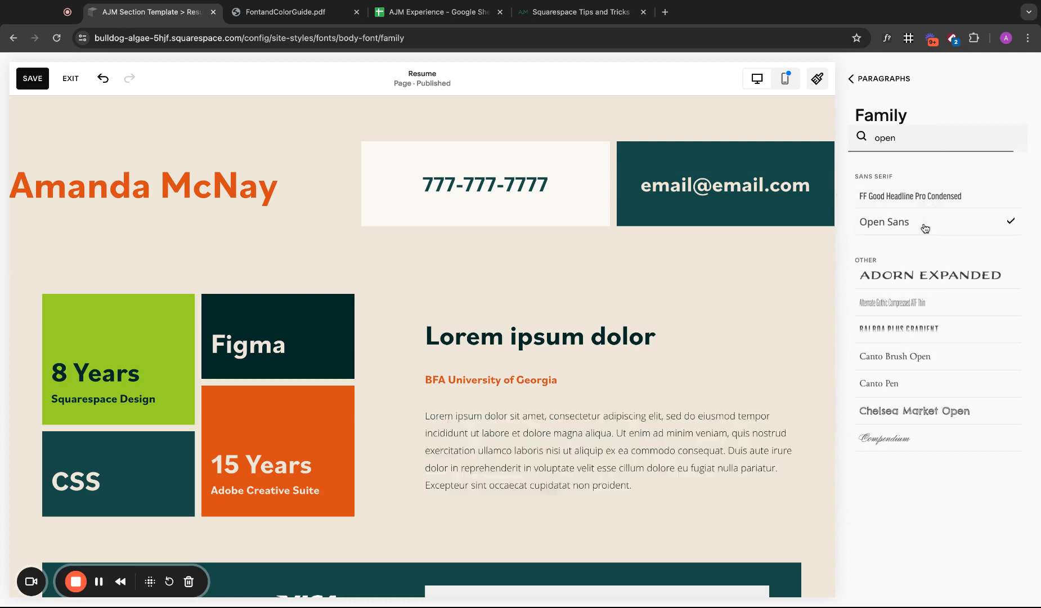
- Set the paragraph font weight to 400
{"action": "left_click", "coordinate": [883, 79]}
{"action": "left_click", "coordinate": [975, 220]}
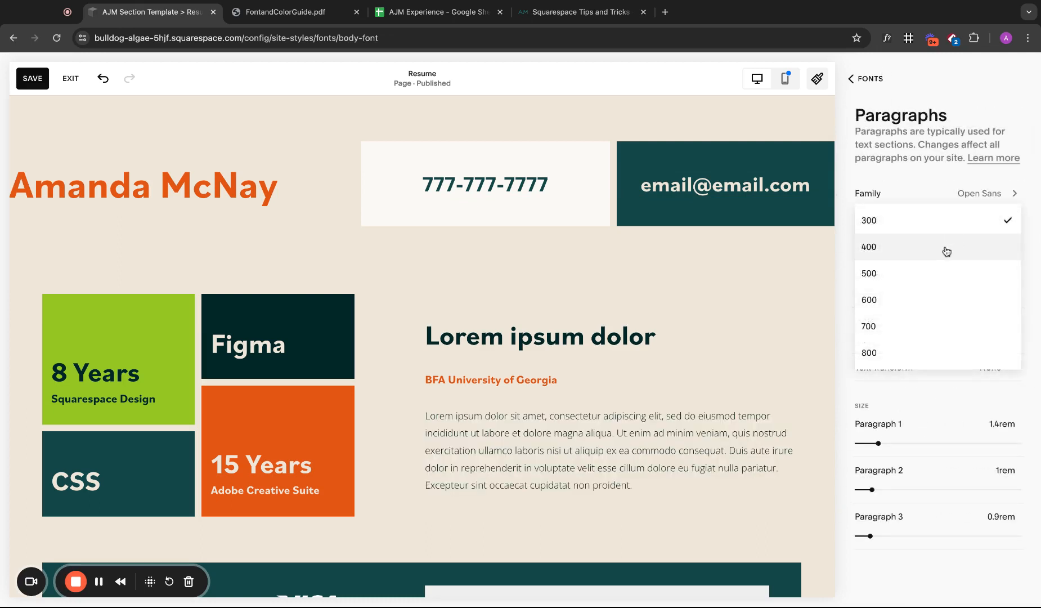
{"action": "left_click", "coordinate": [946, 251]}
{"action": "left_click", "coordinate": [871, 79]}
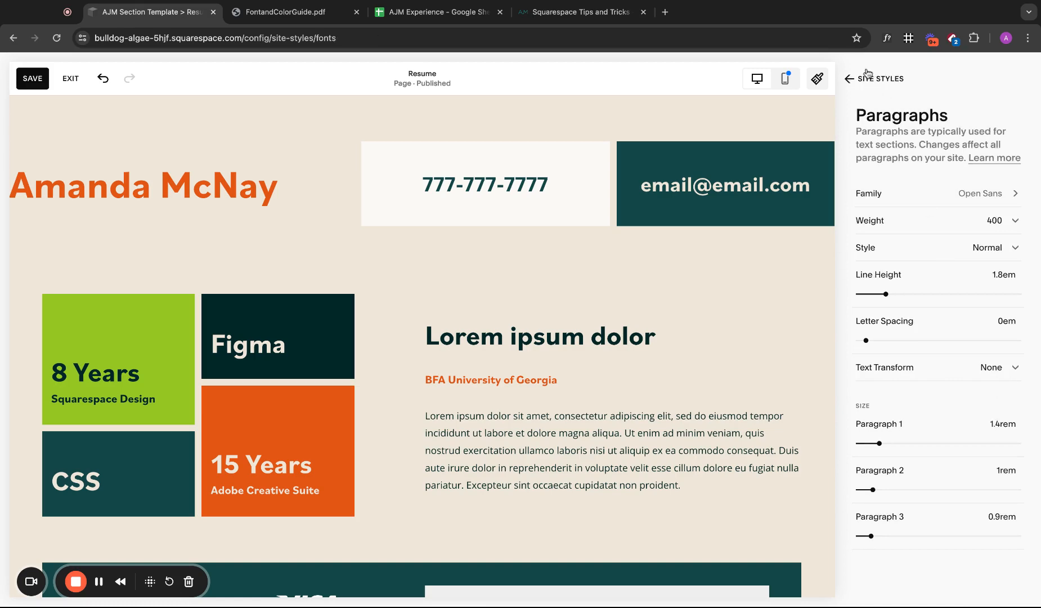
- Leave the site styles and save the Resume page
{"action": "left_click", "coordinate": [874, 78]}
{"action": "left_click", "coordinate": [875, 79]}
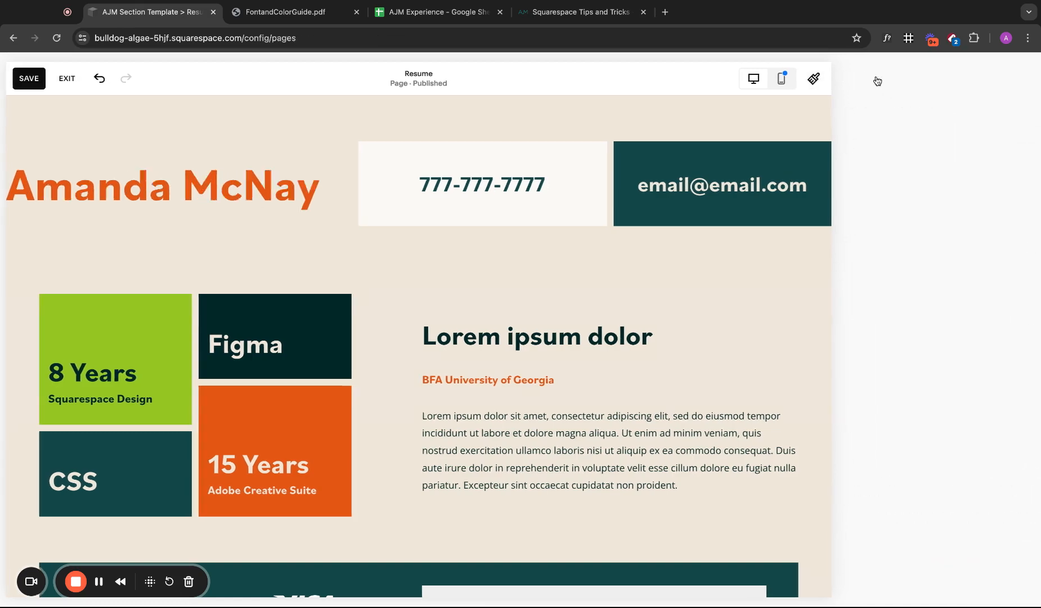
{"action": "left_click", "coordinate": [18, 67]}
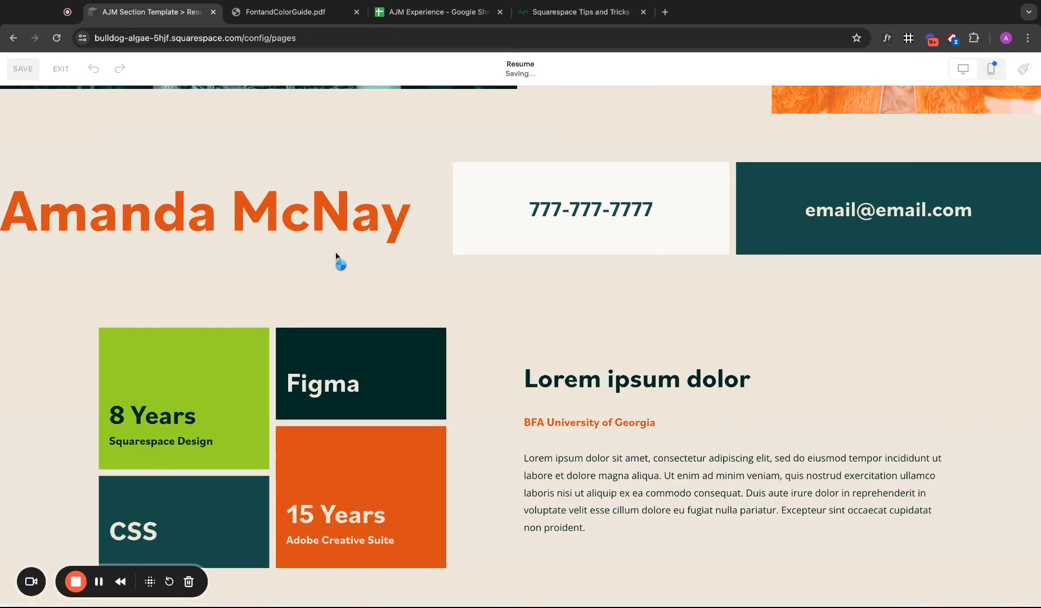
- Remove "past clients /" from the first bullet of the notes list below the client logos section
{"action": "scroll", "coordinate": [337, 261], "scroll_direction": "up", "scroll_amount": 7}
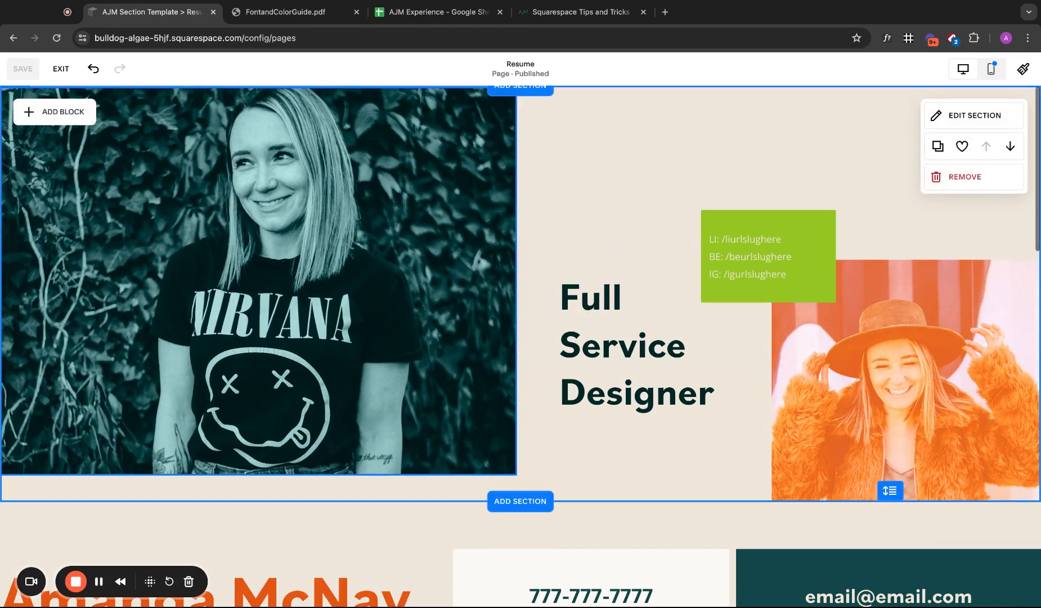
{"action": "scroll", "coordinate": [542, 216], "scroll_direction": "down", "scroll_amount": 5}
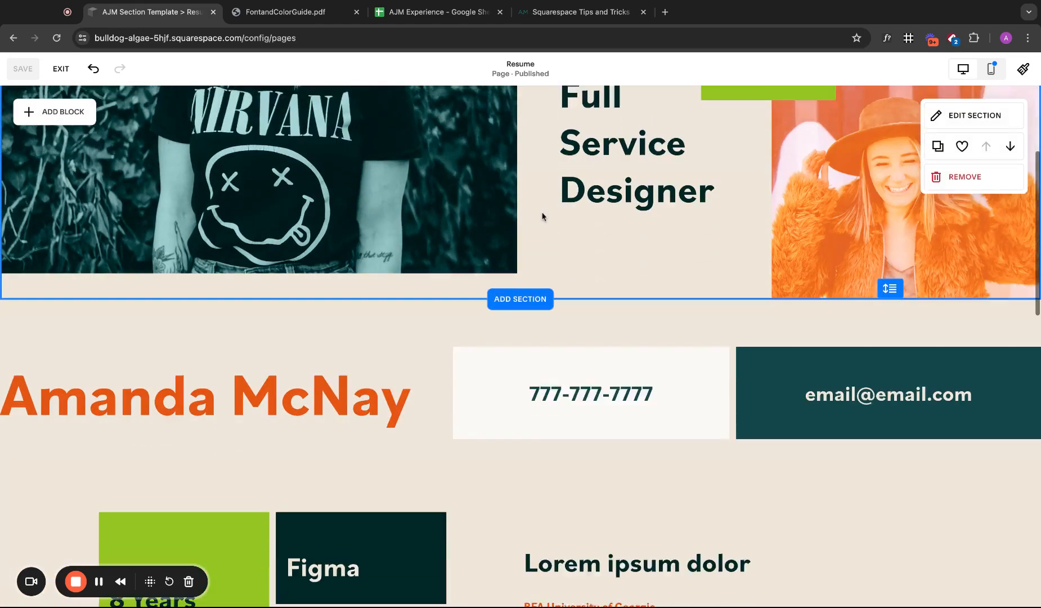
{"action": "scroll", "coordinate": [520, 346], "scroll_direction": "down", "scroll_amount": 5}
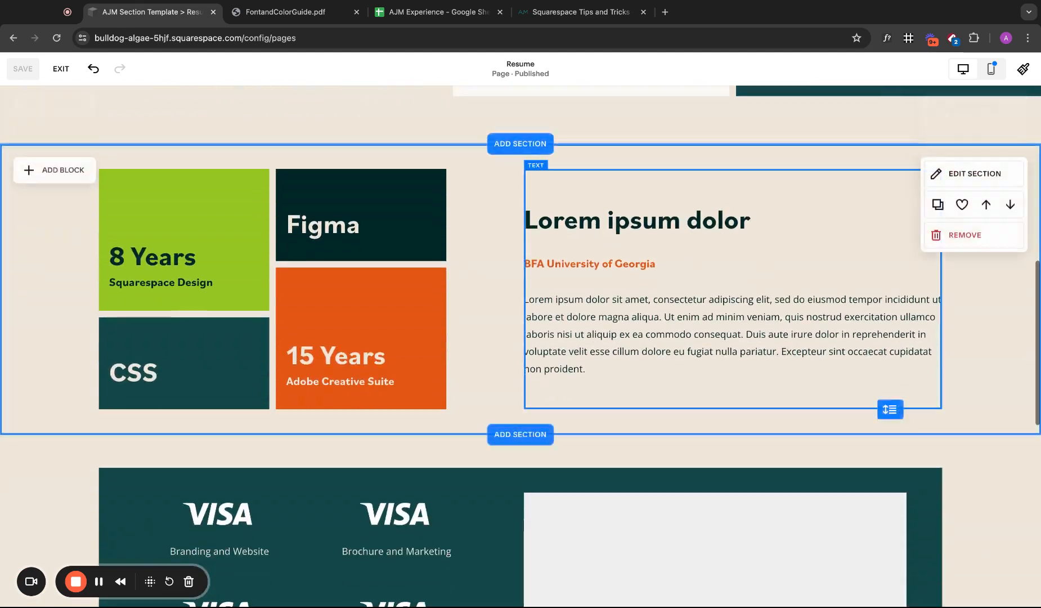
{"action": "scroll", "coordinate": [520, 346], "scroll_direction": "down", "scroll_amount": 5}
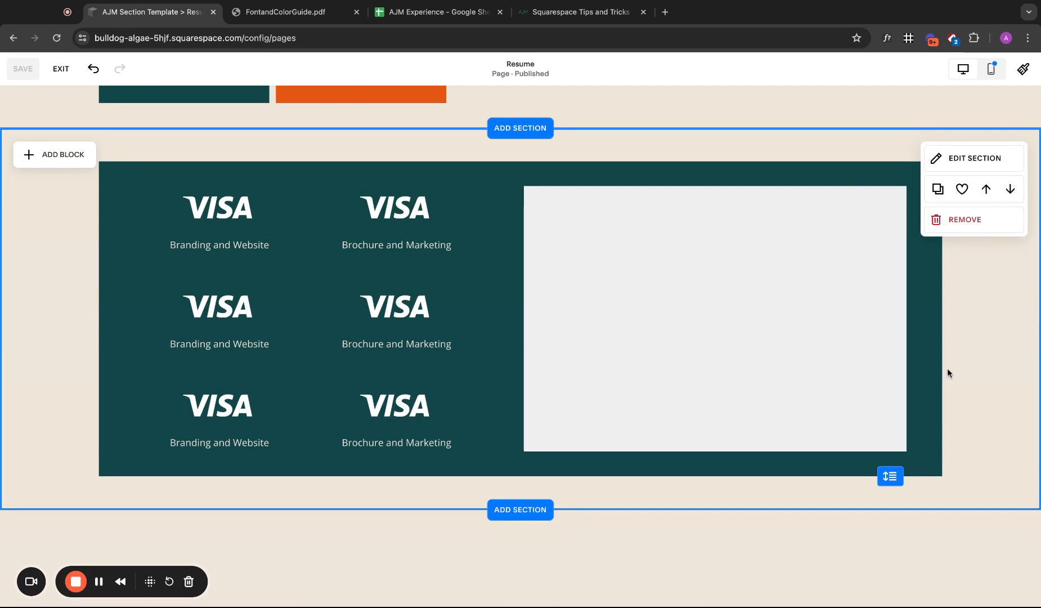
{"action": "scroll", "coordinate": [642, 317], "scroll_direction": "down", "scroll_amount": 5}
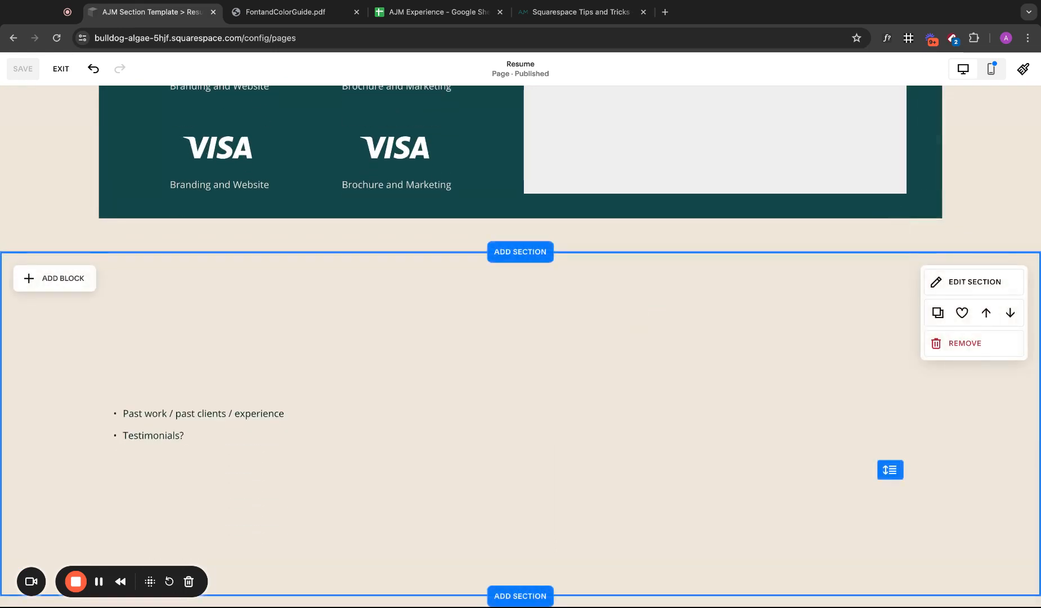
{"action": "left_click", "coordinate": [228, 411]}
{"action": "left_click_drag", "start_coordinate": [175, 413], "coordinate": [227, 414]}
{"action": "key", "text": "BackSpace"}
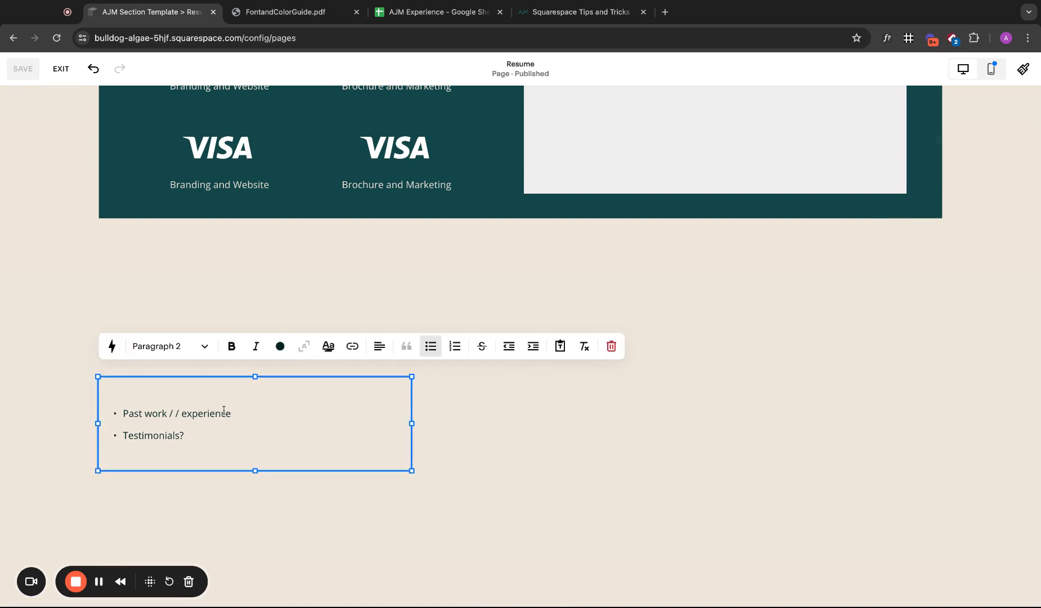
{"action": "left_click", "coordinate": [546, 481]}
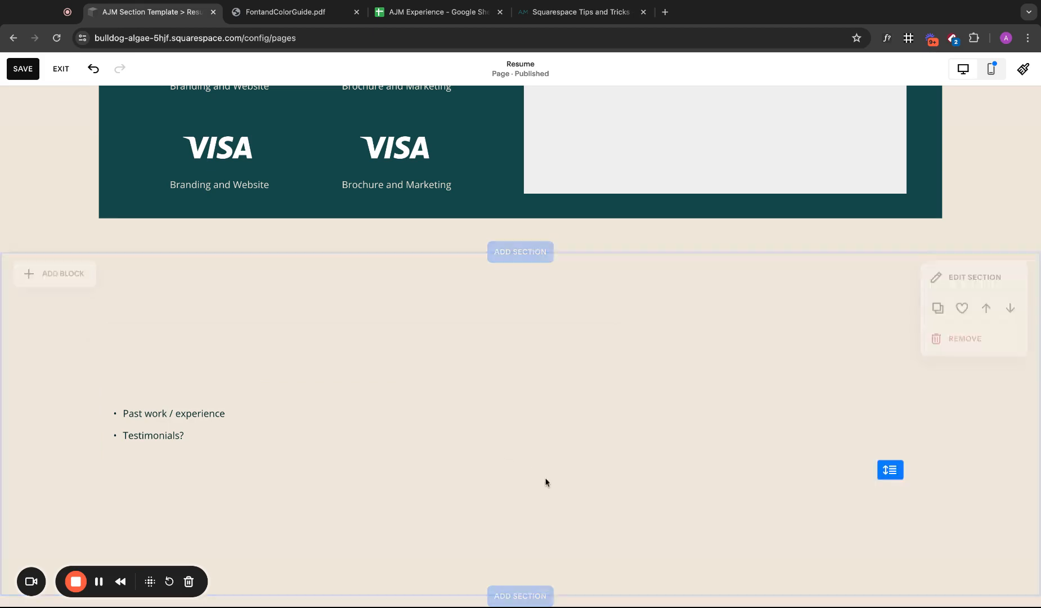
- Browse the saved section templates for a layout to place below the client logos section
{"action": "scroll", "coordinate": [682, 440], "scroll_direction": "up", "scroll_amount": 6}
{"action": "scroll", "coordinate": [684, 449], "scroll_direction": "down", "scroll_amount": 1}
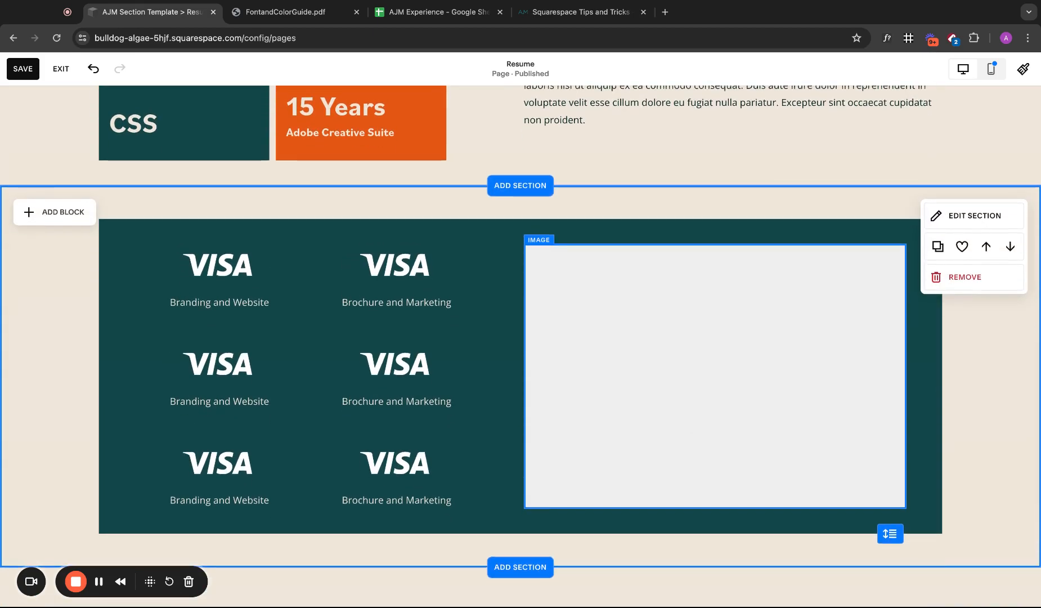
{"action": "scroll", "coordinate": [538, 428], "scroll_direction": "down", "scroll_amount": 6}
{"action": "left_click", "coordinate": [535, 424]}
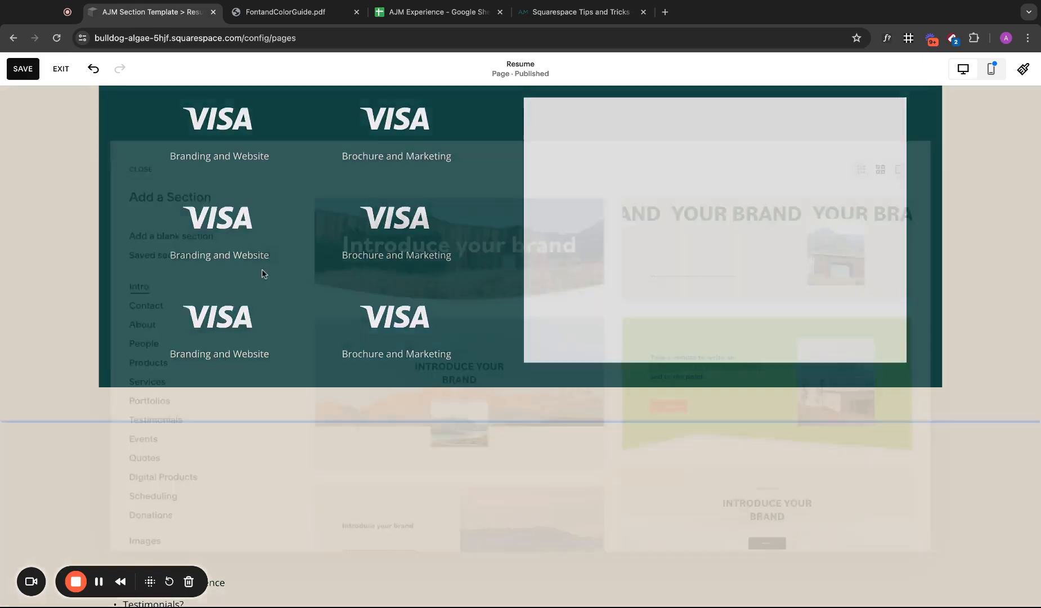
{"action": "left_click", "coordinate": [179, 251]}
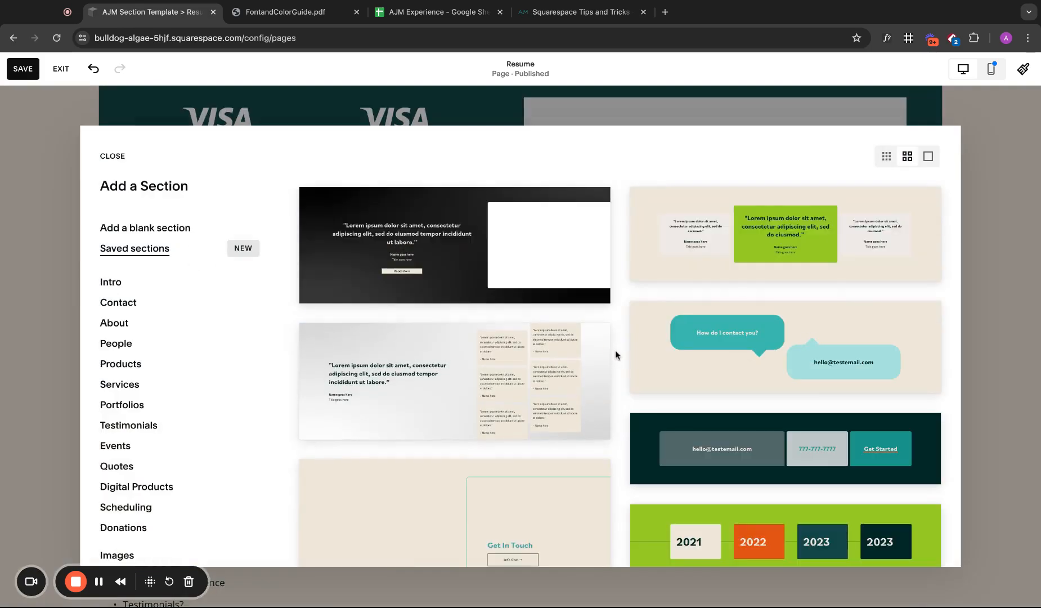
{"action": "scroll", "coordinate": [615, 350], "scroll_direction": "down", "scroll_amount": 5}
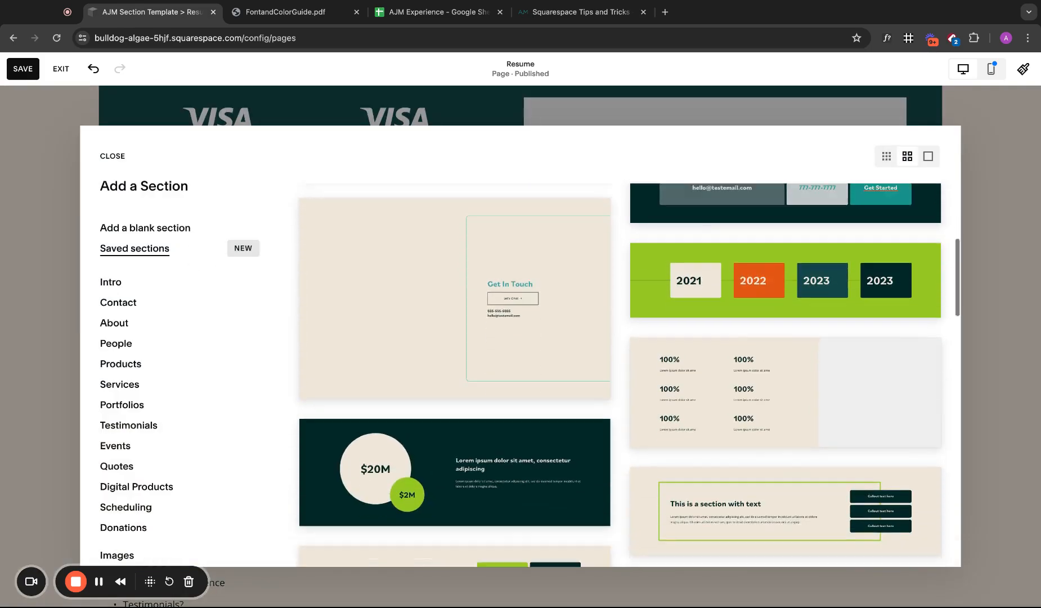
{"action": "scroll", "coordinate": [629, 375], "scroll_direction": "down", "scroll_amount": 10}
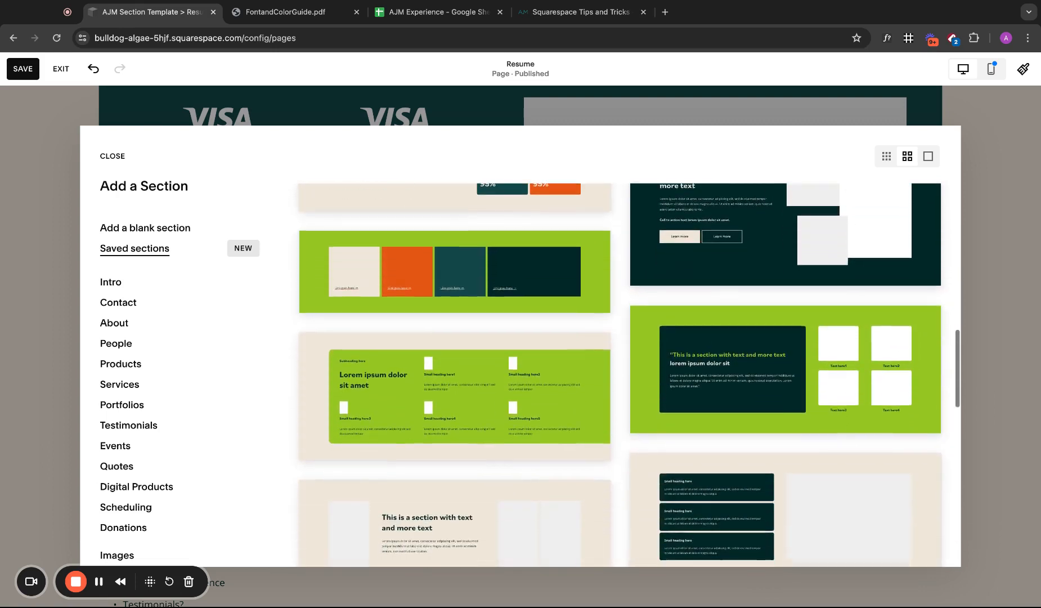
{"action": "scroll", "coordinate": [629, 375], "scroll_direction": "down", "scroll_amount": 4}
{"action": "scroll", "coordinate": [628, 375], "scroll_direction": "up", "scroll_amount": 1}
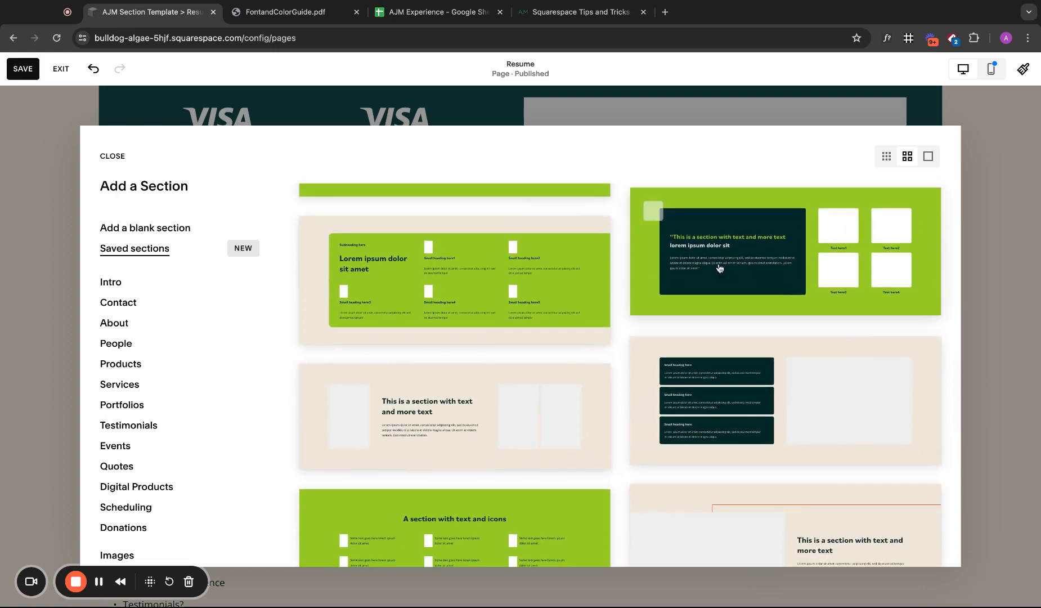
{"action": "scroll", "coordinate": [713, 282], "scroll_direction": "up", "scroll_amount": 1}
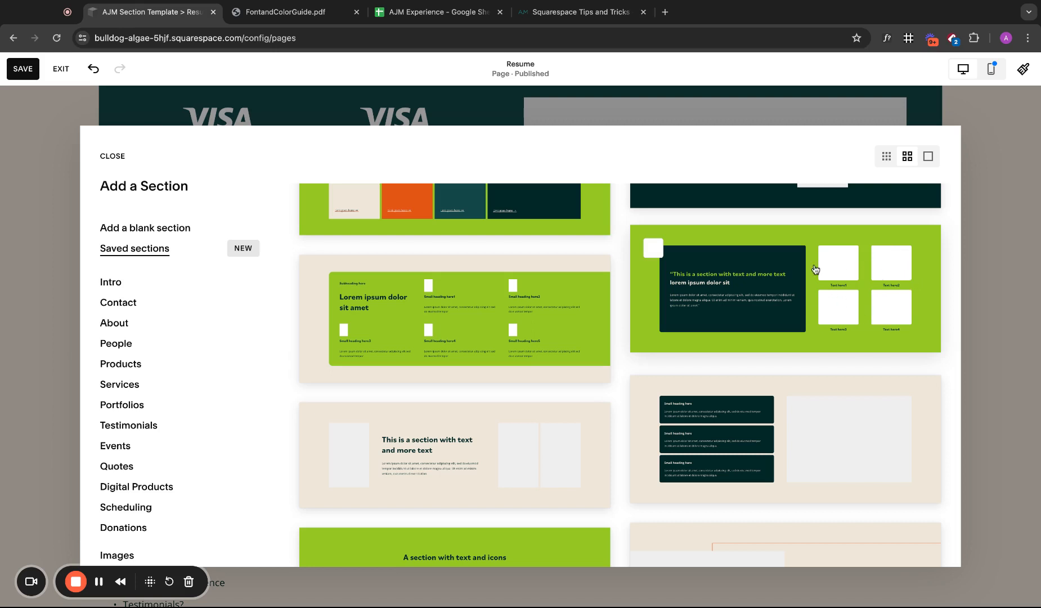
{"action": "left_click", "coordinate": [111, 158]}
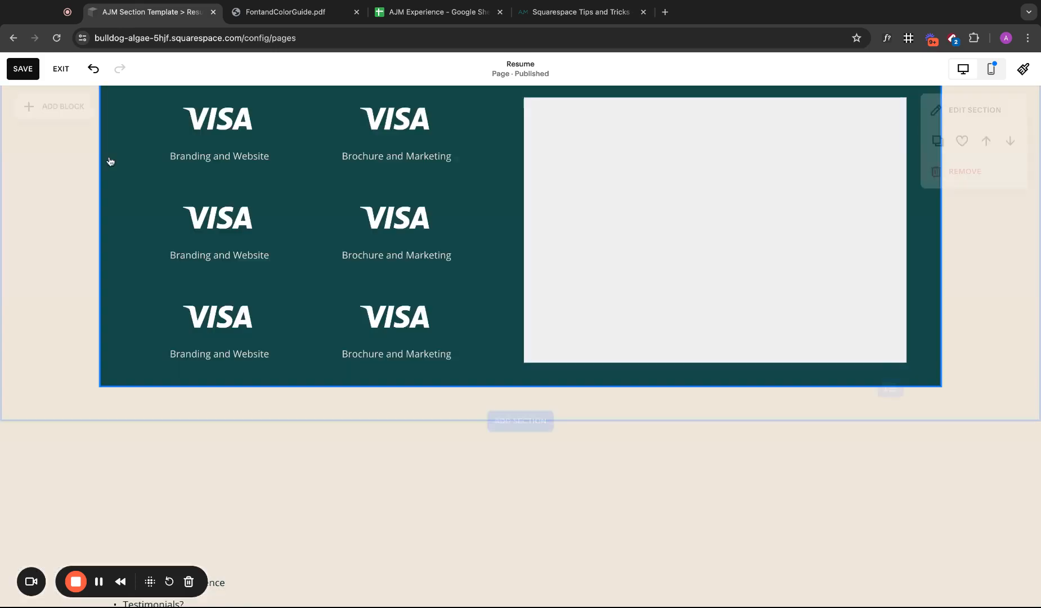
- Delete the empty grey image placeholder beside the client logos
{"action": "scroll", "coordinate": [686, 361], "scroll_direction": "up", "scroll_amount": 3}
{"action": "scroll", "coordinate": [686, 361], "scroll_direction": "down", "scroll_amount": 1}
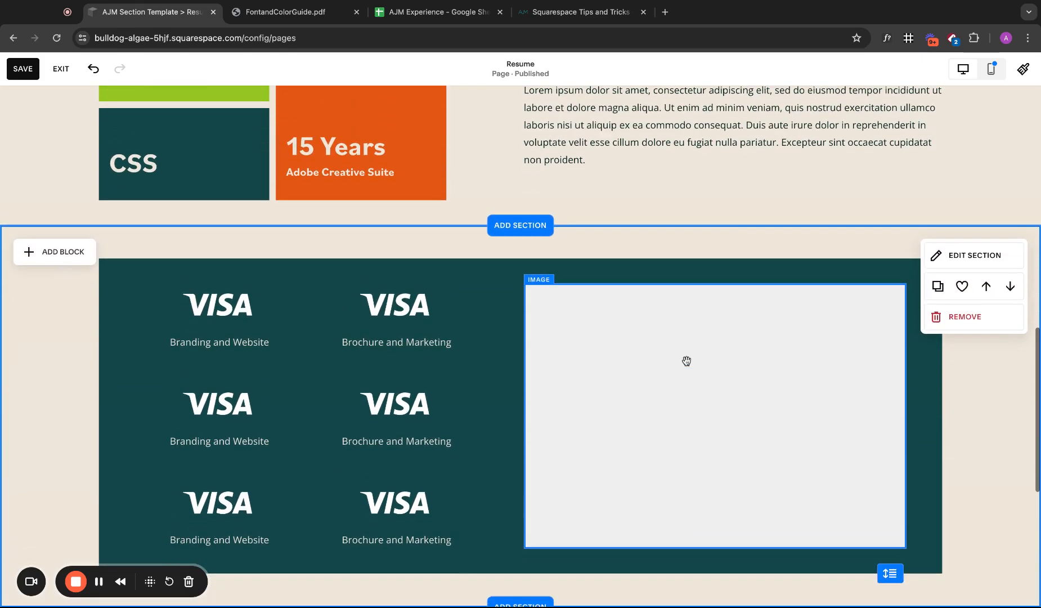
{"action": "left_click", "coordinate": [687, 360]}
{"action": "key", "text": "Delete"}
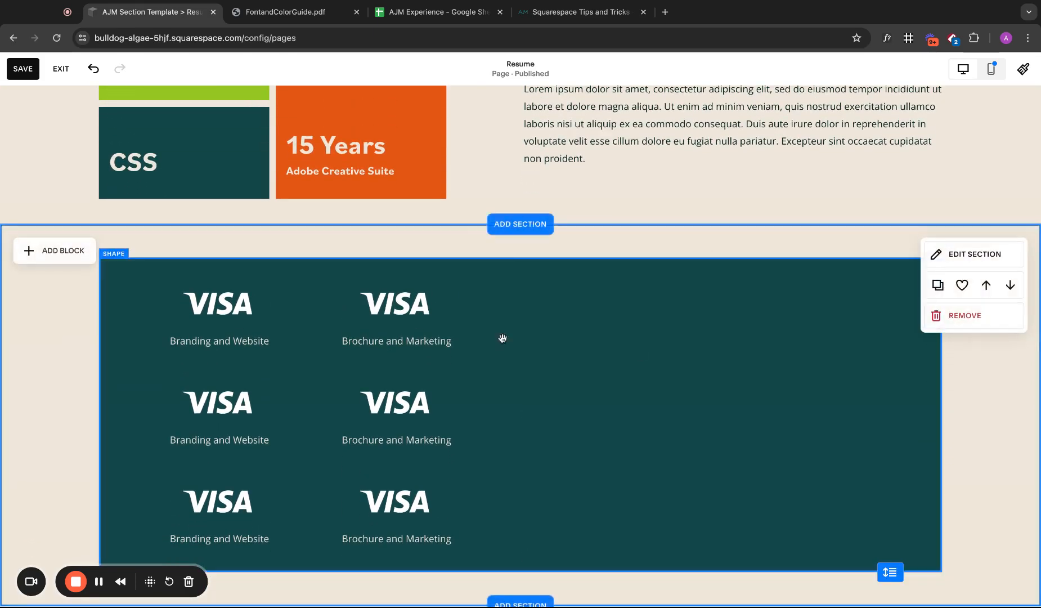
- Add a text block to the client logos section and enlarge it to fill the empty area beside the logos
{"action": "scroll", "coordinate": [47, 245], "scroll_direction": "down", "scroll_amount": 2}
{"action": "left_click", "coordinate": [55, 168]}
{"action": "left_click", "coordinate": [70, 244]}
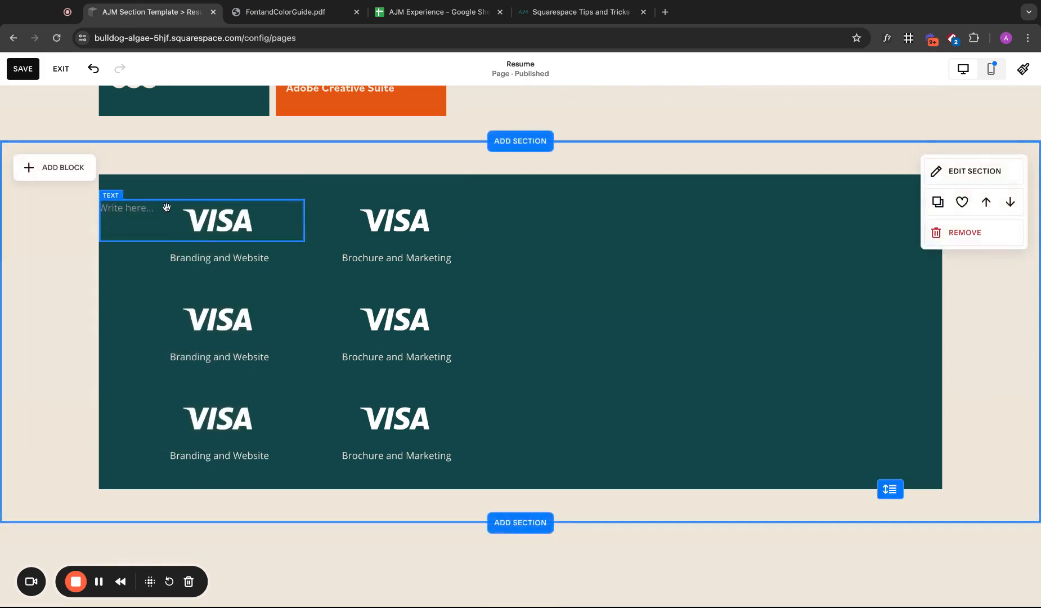
{"action": "mouse_move", "coordinate": [153, 200]}
{"action": "left_mouse_down"}
{"action": "mouse_move", "coordinate": [679, 235]}
{"action": "mouse_move", "coordinate": [582, 218]}
{"action": "mouse_move", "coordinate": [615, 203]}
{"action": "left_mouse_up"}
{"action": "left_click_drag", "start_coordinate": [767, 244], "coordinate": [906, 439]}
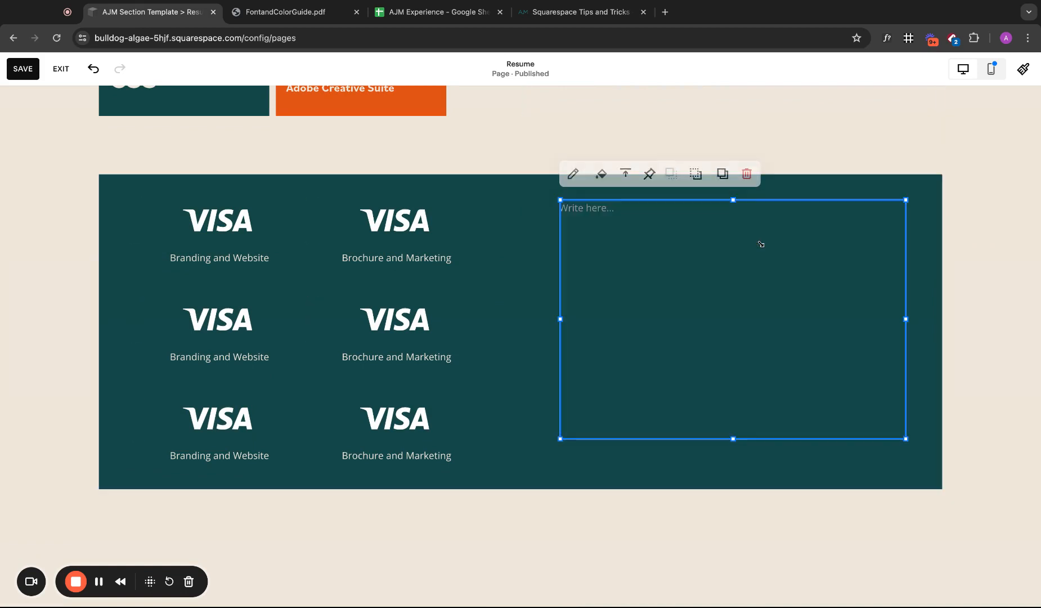
- Align the new text block's content vertically to the middle and extend its left edge in line with the paragraph text above
{"action": "left_click", "coordinate": [625, 173]}
{"action": "left_click", "coordinate": [629, 204]}
{"action": "scroll", "coordinate": [565, 319], "scroll_direction": "up", "scroll_amount": 3}
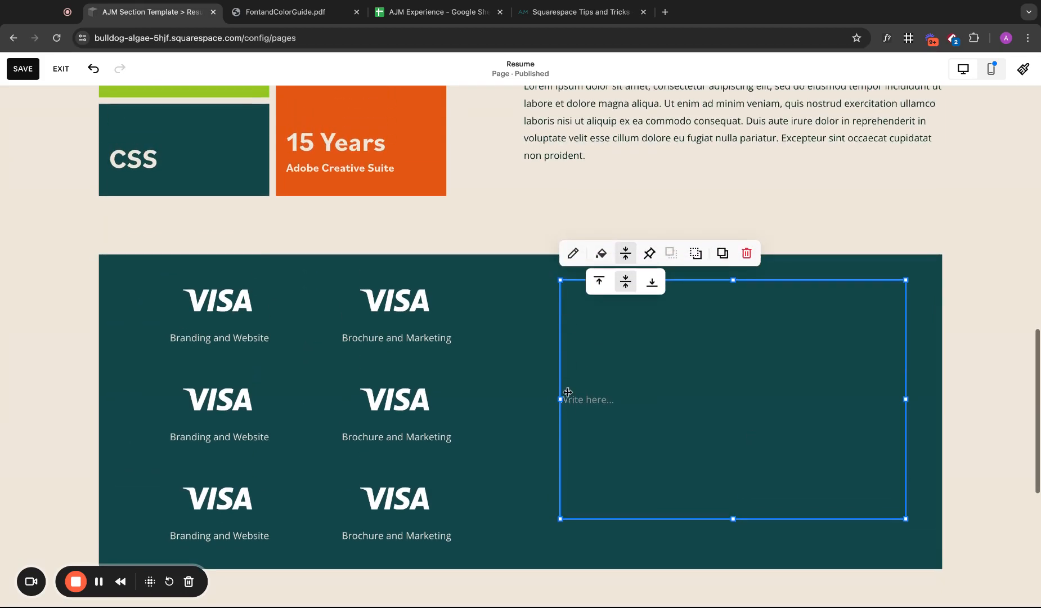
{"action": "left_click_drag", "start_coordinate": [565, 399], "coordinate": [561, 400]}
{"action": "scroll", "coordinate": [559, 400], "scroll_direction": "up", "scroll_amount": 5}
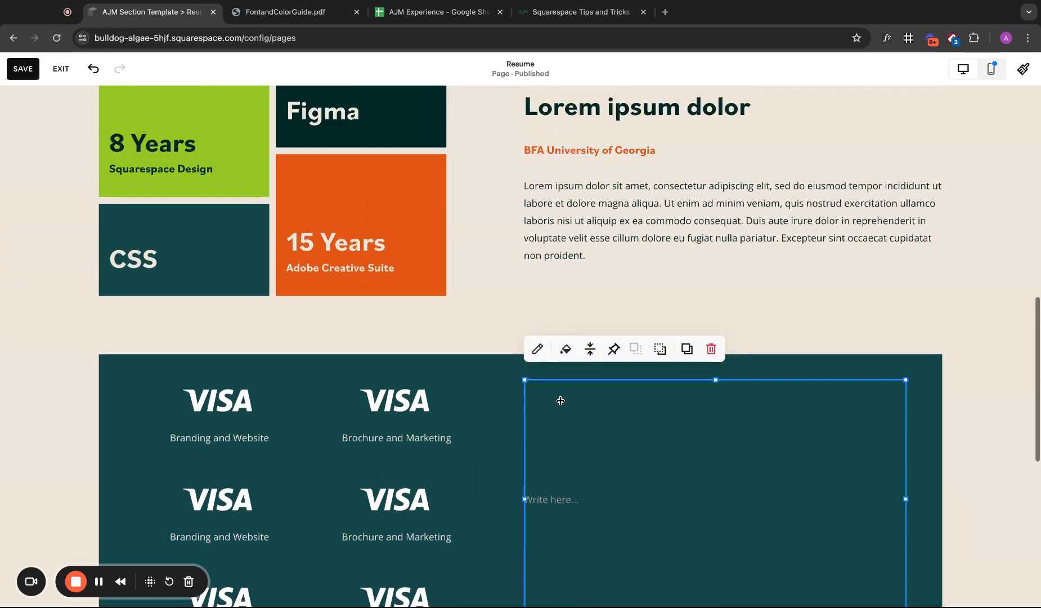
{"action": "scroll", "coordinate": [486, 267], "scroll_direction": "down", "scroll_amount": 3}
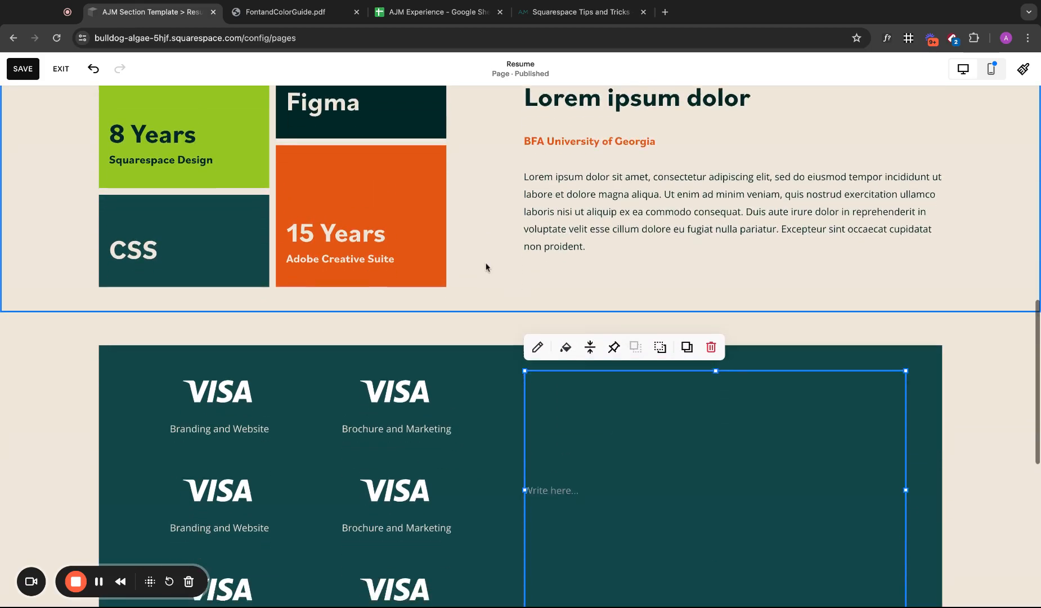
- Copy the first two sentences of the Lorem ipsum paragraph above into the empty text block beside the logos, starting with an opening quotation mark
{"action": "scroll", "coordinate": [351, 274], "scroll_direction": "up", "scroll_amount": 6}
{"action": "scroll", "coordinate": [342, 313], "scroll_direction": "down", "scroll_amount": 6}
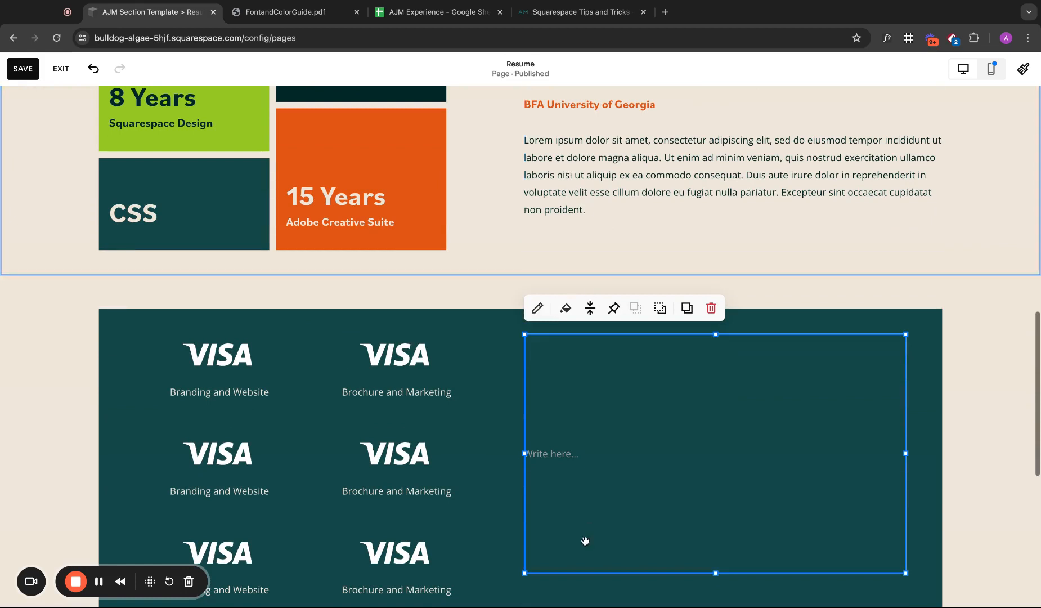
{"action": "scroll", "coordinate": [567, 399], "scroll_direction": "up", "scroll_amount": 6}
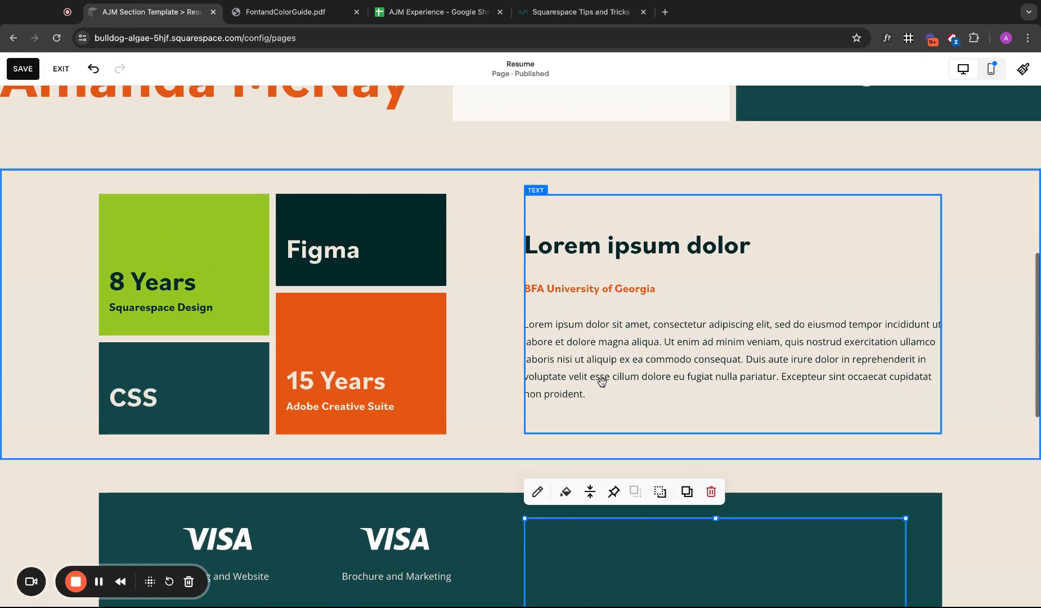
{"action": "left_click", "coordinate": [602, 381]}
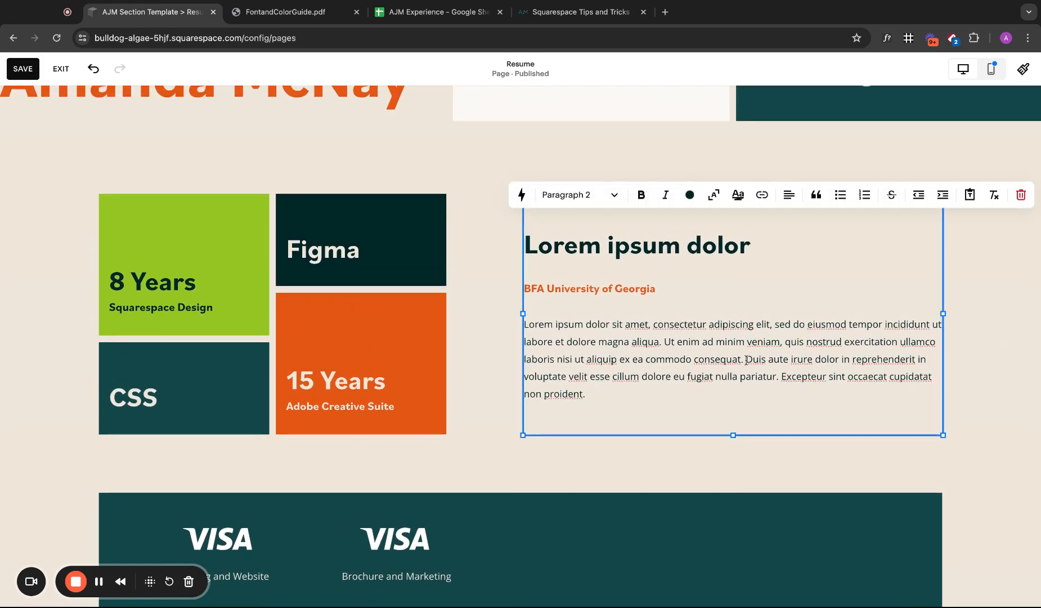
{"action": "left_click_drag", "start_coordinate": [746, 359], "coordinate": [524, 324]}
{"action": "key", "text": "super+c"}
{"action": "scroll", "coordinate": [746, 361], "scroll_direction": "down", "scroll_amount": 6}
{"action": "left_click", "coordinate": [574, 328]}
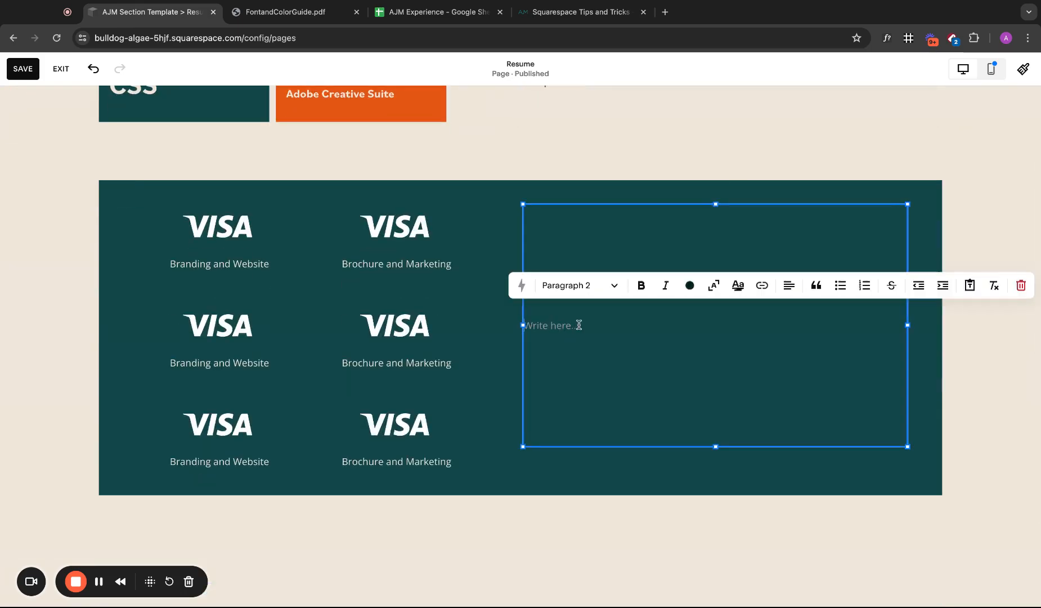
{"action": "key", "text": "super+v"}
{"action": "key", "text": "super+z"}
{"action": "key", "text": "BackSpace"}
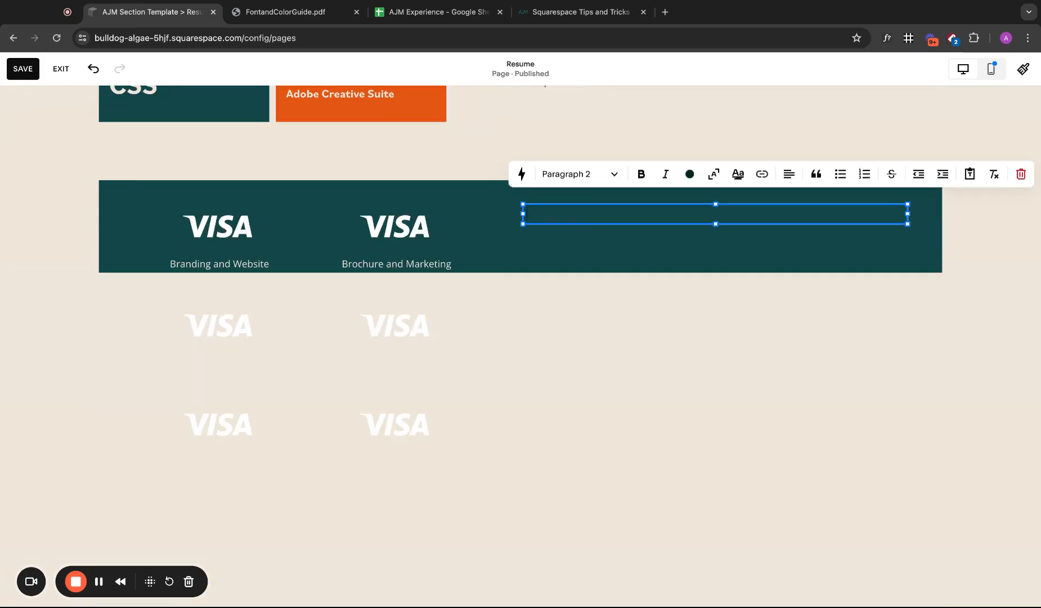
{"action": "key", "text": "super+v"}
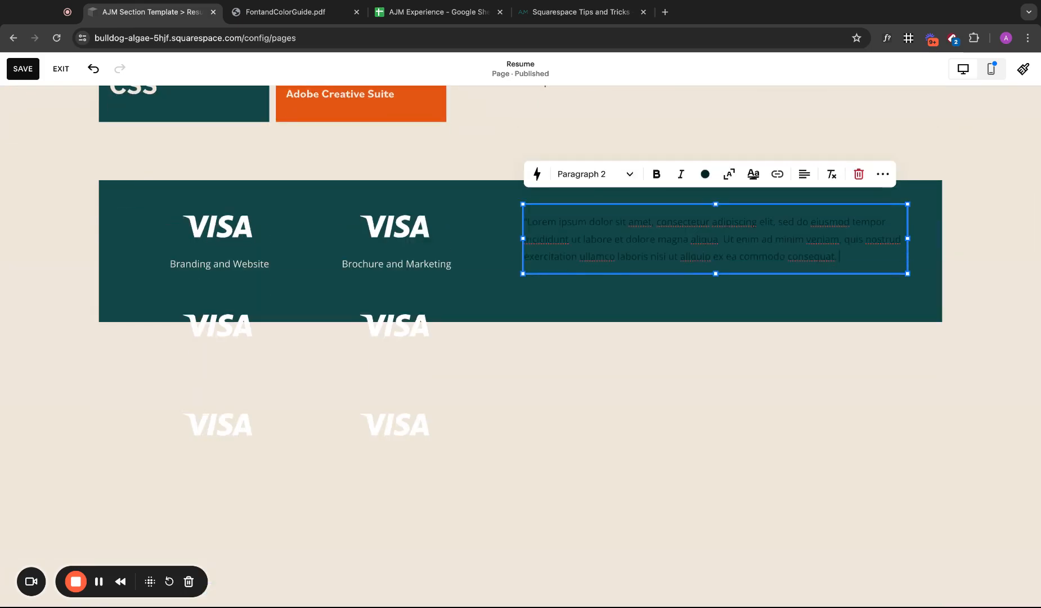
- Recolor all the pasted quote text with the light beige palette color
{"action": "key", "text": "super+a"}
{"action": "left_click", "coordinate": [705, 182]}
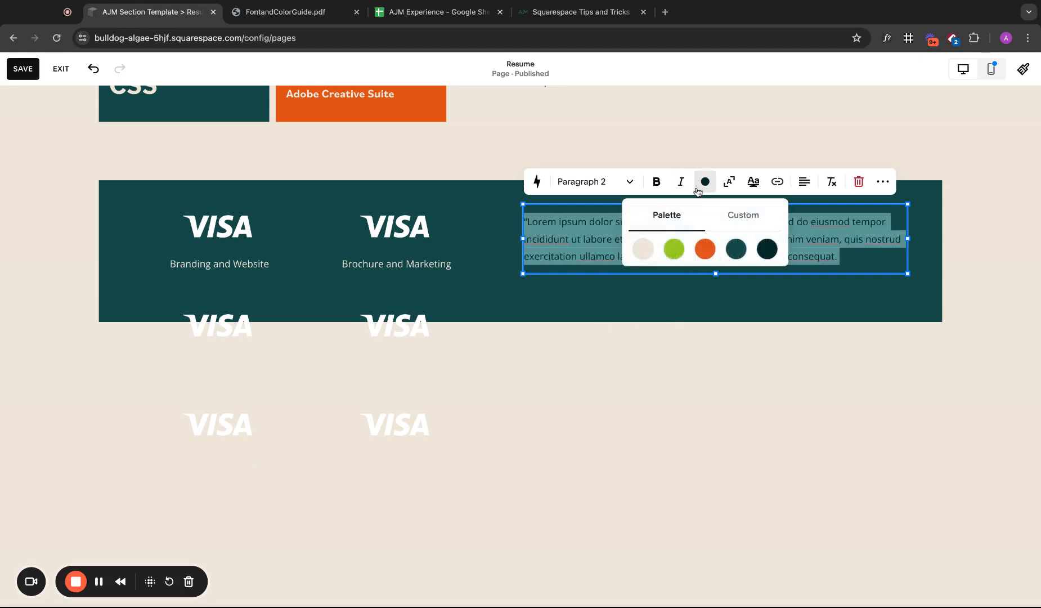
{"action": "left_click", "coordinate": [644, 247]}
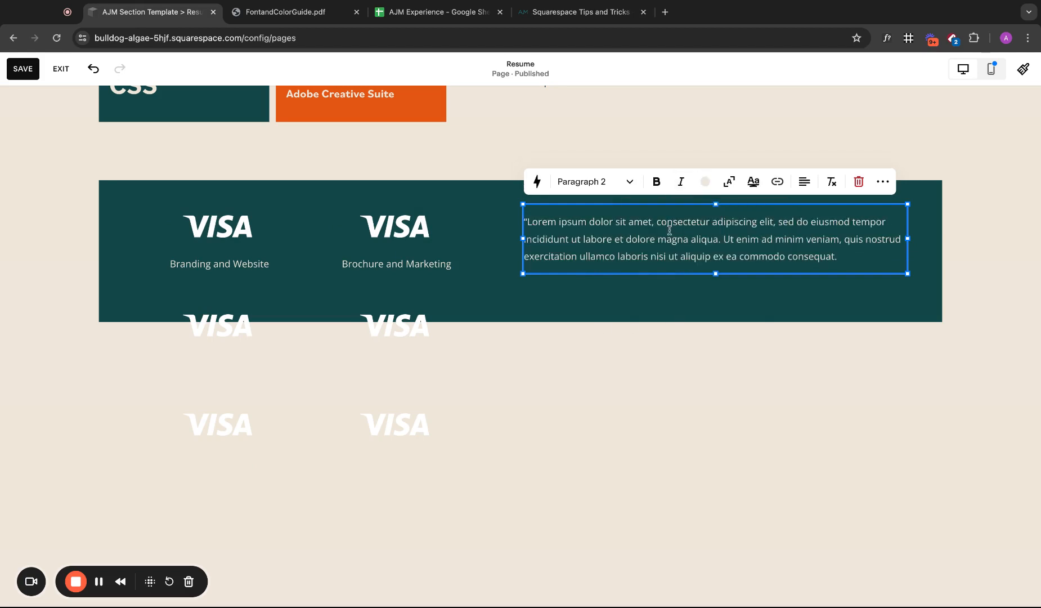
- Break the quote after "consectetur adipiscing elit," and format that opening line as Heading 3
{"action": "left_click", "coordinate": [778, 223]}
{"action": "key", "text": "Return"}
{"action": "left_click_drag", "start_coordinate": [777, 222], "coordinate": [526, 215]}
{"action": "left_click", "coordinate": [591, 173]}
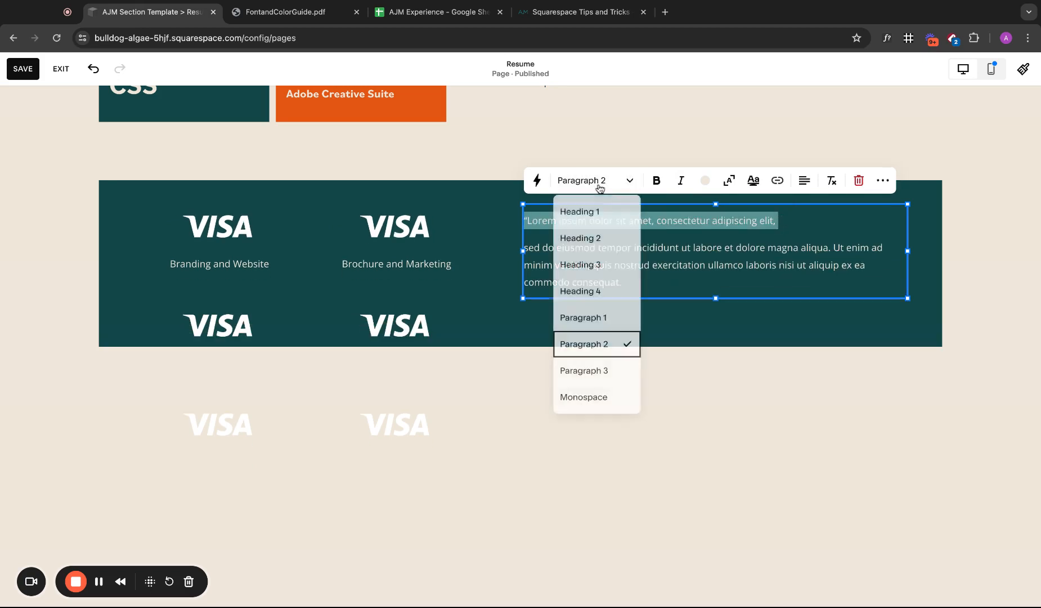
{"action": "left_click", "coordinate": [600, 264]}
{"action": "left_click", "coordinate": [738, 399]}
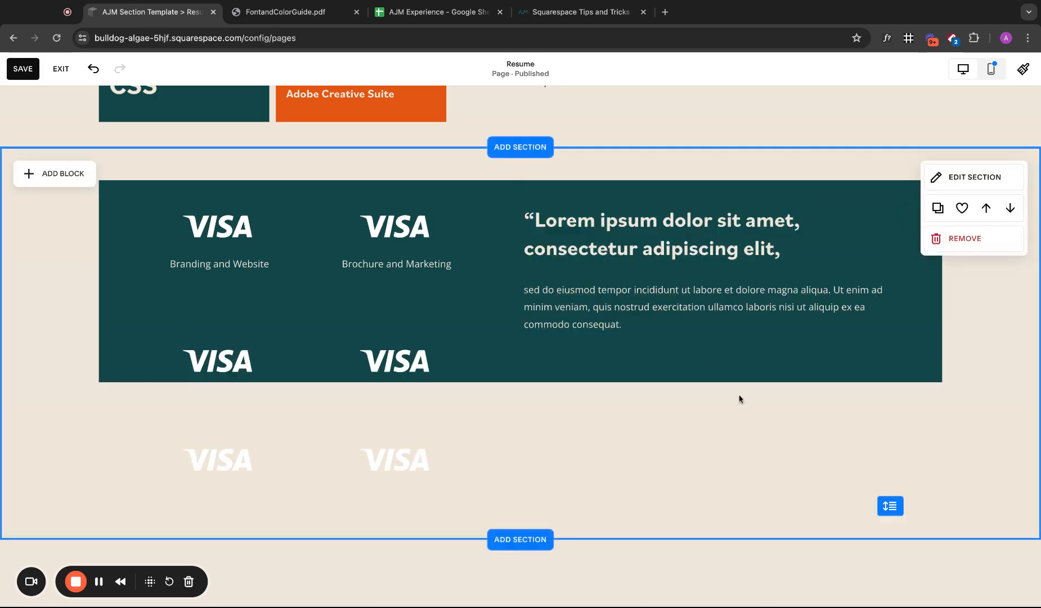
- End the quote with a closing quotation mark and add the italic attribution "– Person from this company" on a new line below
{"action": "left_click", "coordinate": [656, 325]}
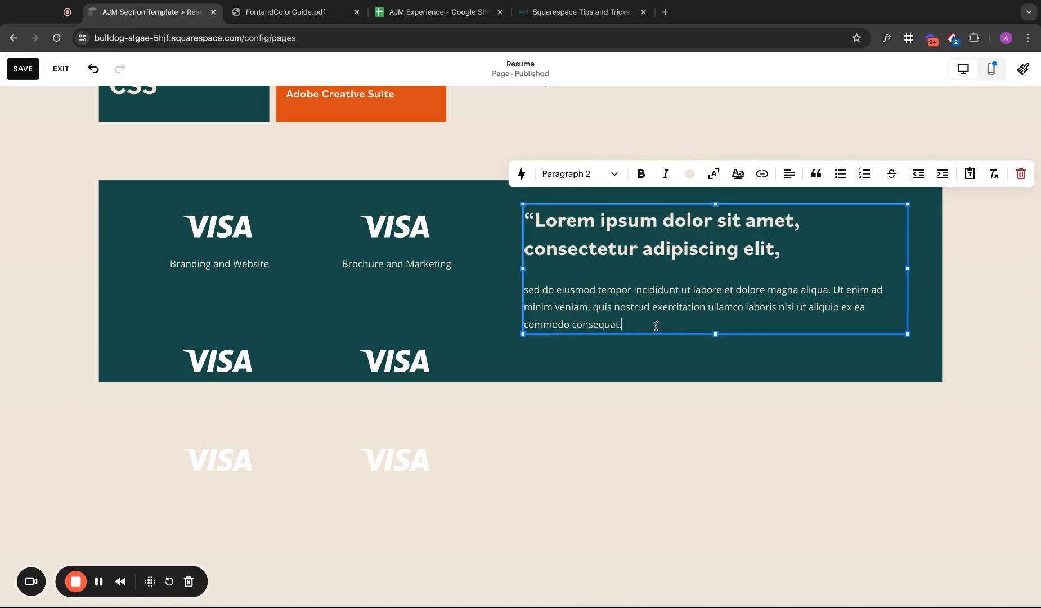
{"action": "type", "text": "\""}
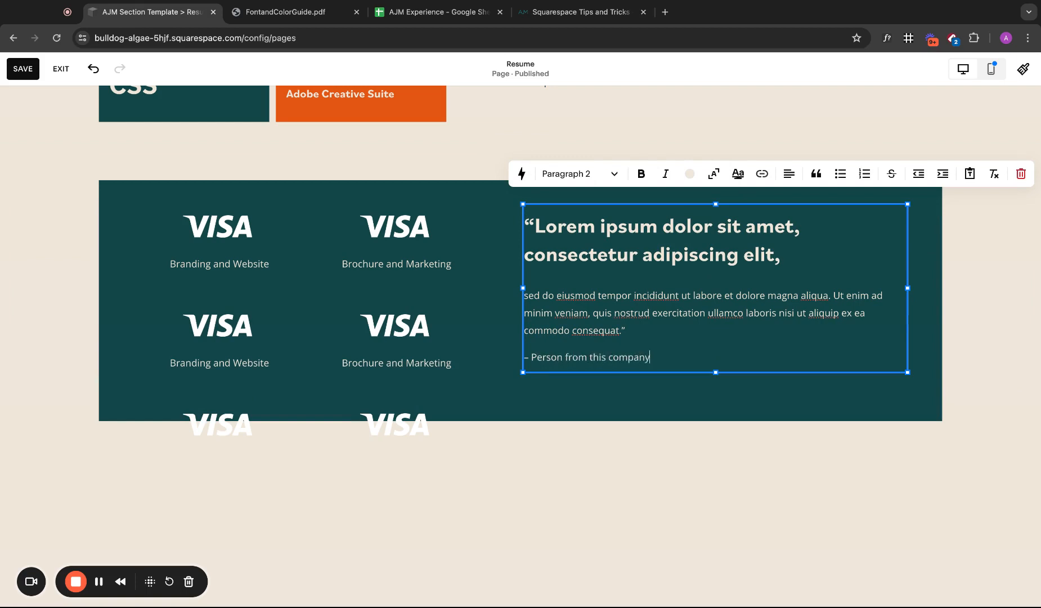
{"action": "triple_click", "coordinate": [665, 356]}
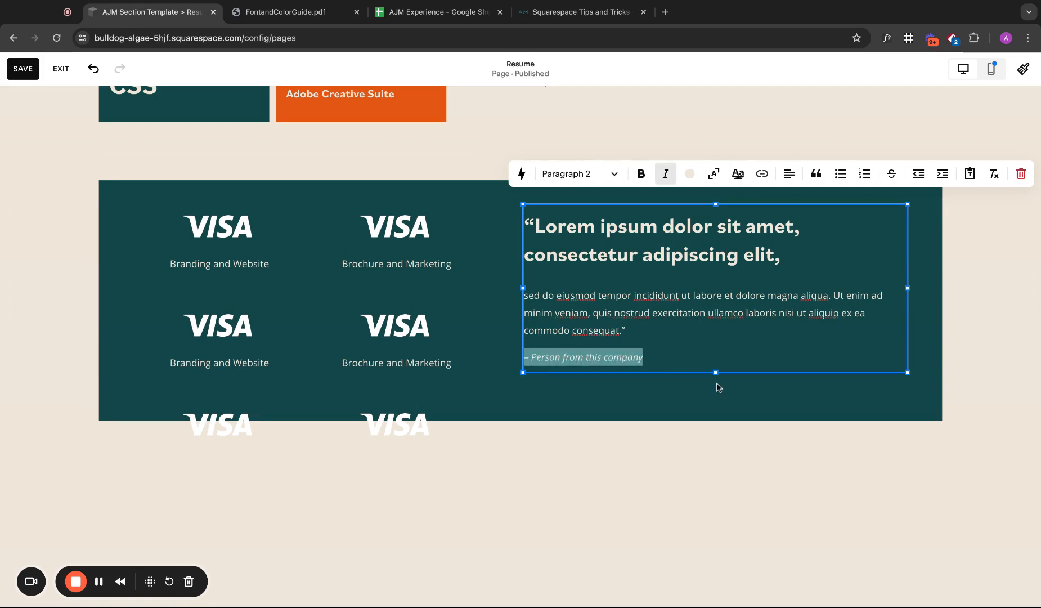
{"action": "left_click", "coordinate": [701, 351]}
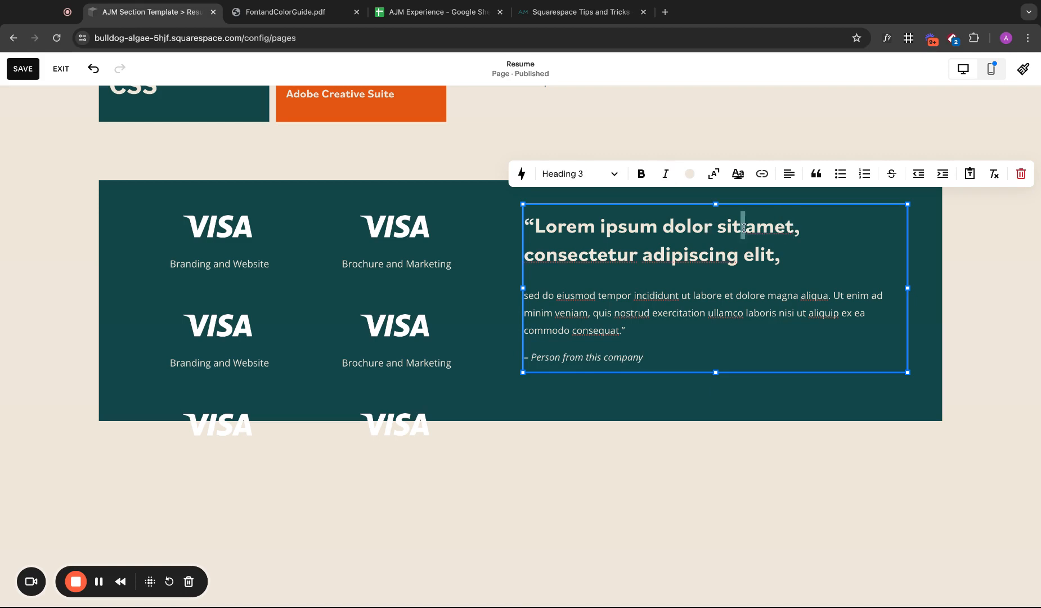
- Color the words "ipsum dolor sit" in the quote heading with the green palette color
{"action": "key", "text": "alt+shift+Left"}
{"action": "key", "text": "alt+shift+Left"}
{"action": "key", "text": "alt+shift+Left"}
{"action": "left_click", "coordinate": [690, 174]}
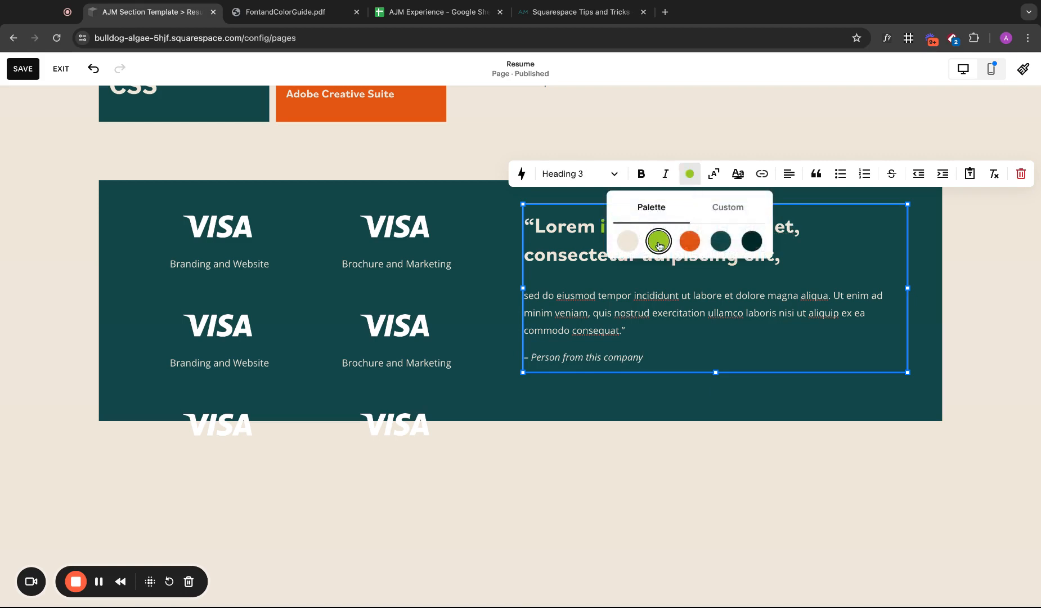
{"action": "left_click", "coordinate": [633, 385]}
- Extend the quote text block downward to match the height of the logo grid and save the page
{"action": "left_click_drag", "start_coordinate": [523, 416], "coordinate": [522, 495]}
{"action": "left_click", "coordinate": [714, 370]}
{"action": "left_click_drag", "start_coordinate": [714, 370], "coordinate": [713, 469]}
{"action": "left_click", "coordinate": [875, 520]}
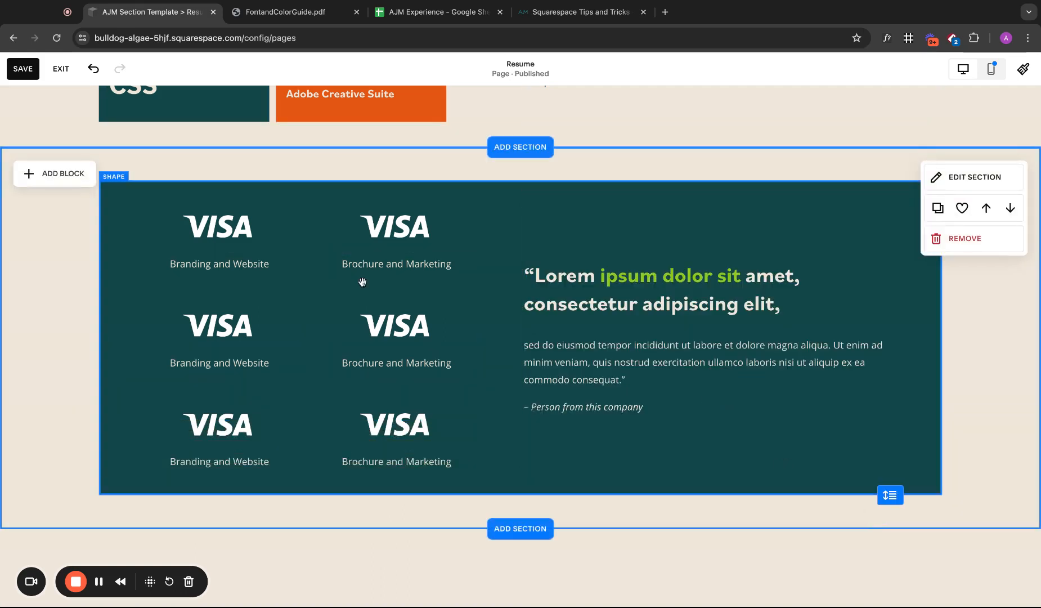
{"action": "left_click", "coordinate": [22, 69]}
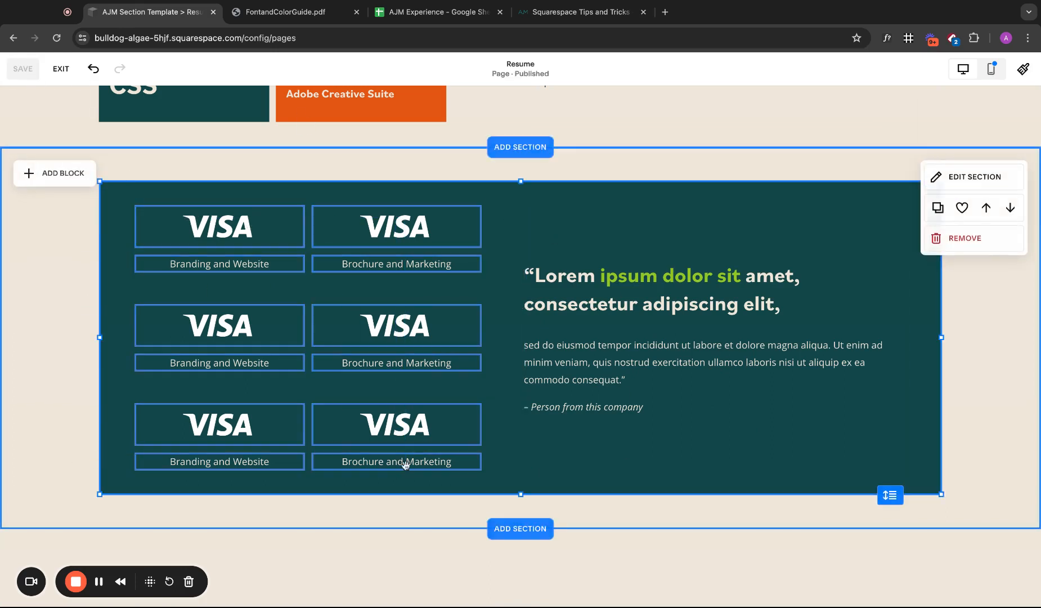
- Move the six client logos and their captions out below the teal shape, and place the quote text block in the shape's left half
{"action": "left_click", "coordinate": [391, 489]}
{"action": "left_click", "coordinate": [386, 329]}
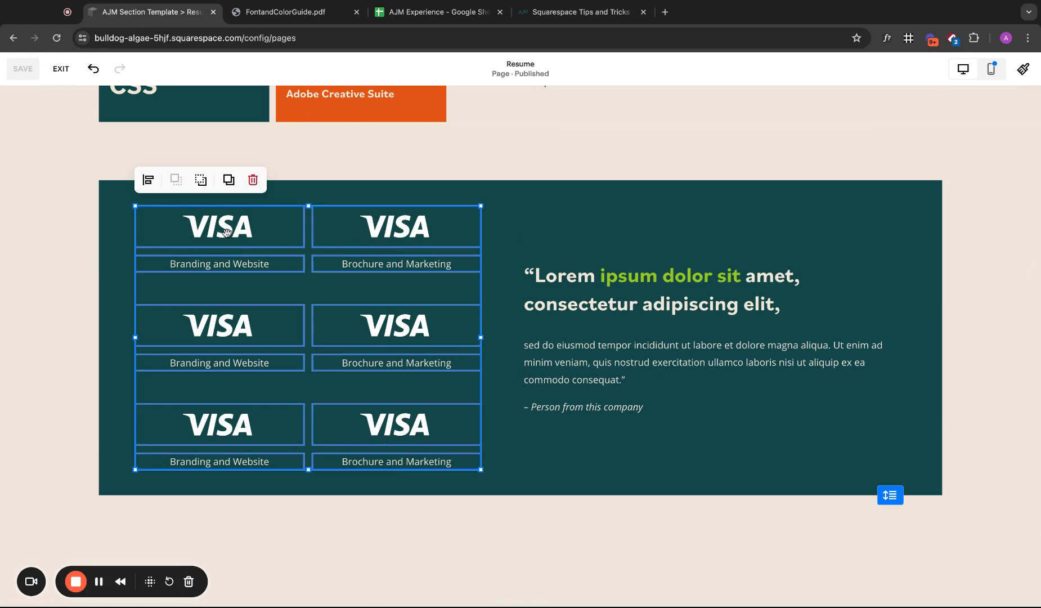
{"action": "scroll", "coordinate": [227, 233], "scroll_direction": "down", "scroll_amount": 3}
{"action": "left_click_drag", "start_coordinate": [255, 170], "coordinate": [244, 156]}
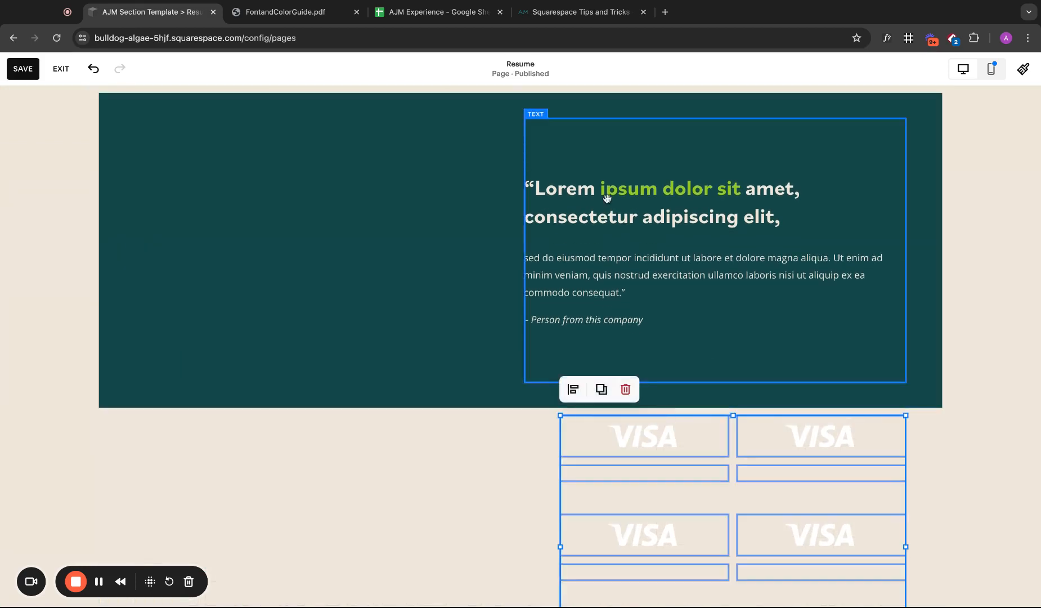
{"action": "left_click_drag", "start_coordinate": [607, 198], "coordinate": [217, 191]}
{"action": "scroll", "coordinate": [564, 357], "scroll_direction": "down", "scroll_amount": 2}
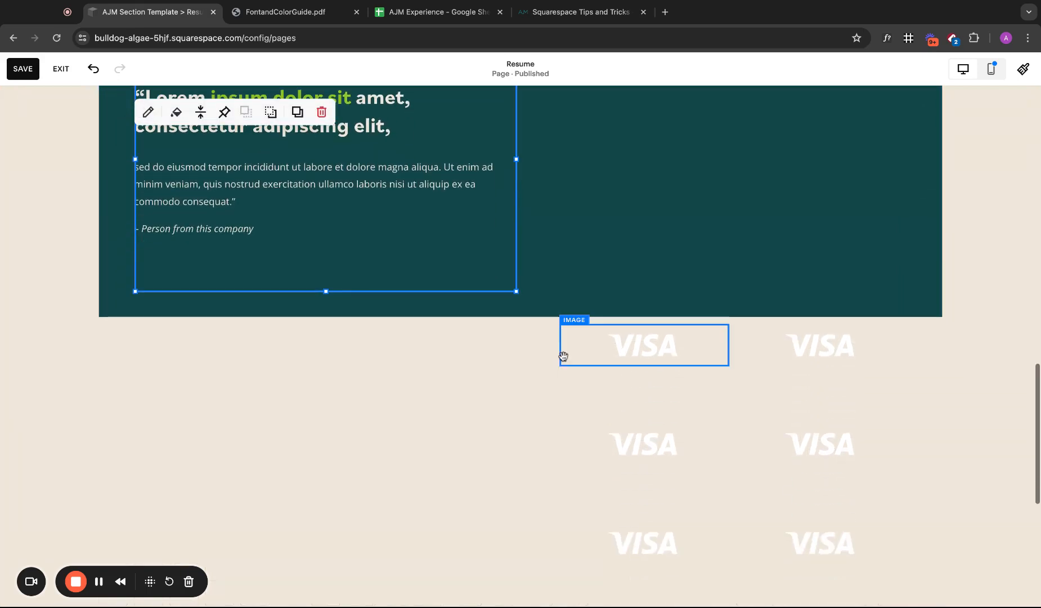
- Place the group of client logos and captions in the right half of the teal shape, beside the quote, and save the page
{"action": "left_click", "coordinate": [557, 343]}
{"action": "scroll", "coordinate": [818, 440], "scroll_direction": "up", "scroll_amount": 2}
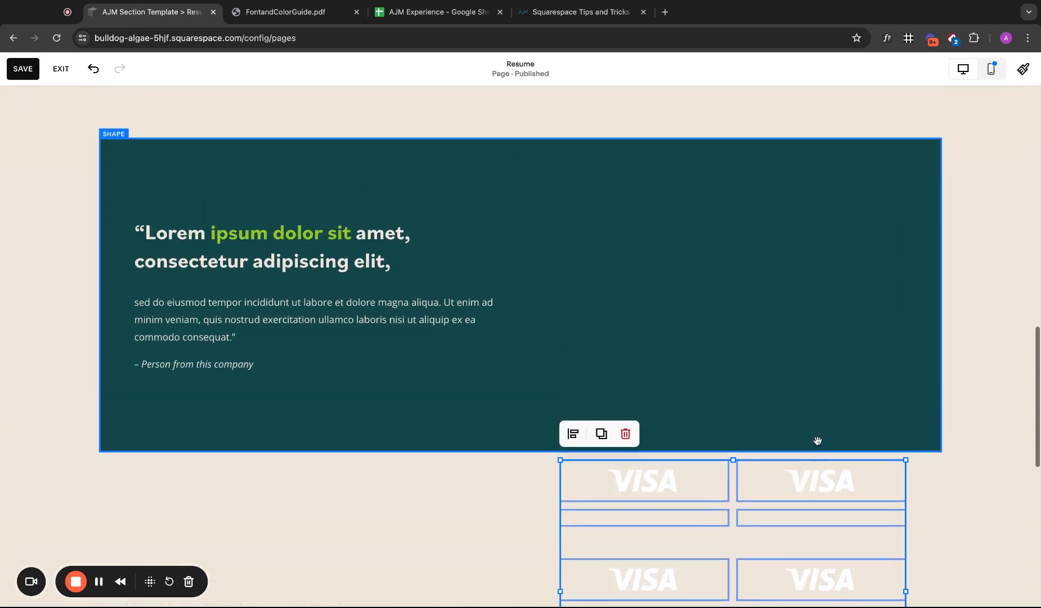
{"action": "mouse_move", "coordinate": [817, 483]}
{"action": "left_mouse_down"}
{"action": "mouse_move", "coordinate": [804, 312]}
{"action": "mouse_move", "coordinate": [809, 187]}
{"action": "left_mouse_up"}
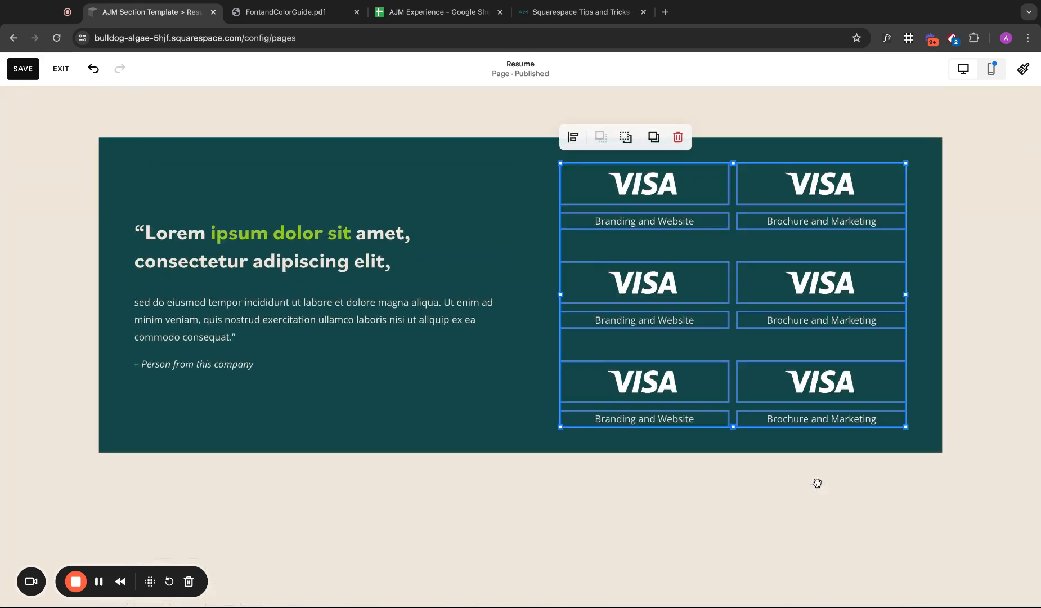
{"action": "left_click", "coordinate": [1000, 275]}
{"action": "scroll", "coordinate": [951, 348], "scroll_direction": "down", "scroll_amount": 4}
{"action": "left_click", "coordinate": [864, 201]}
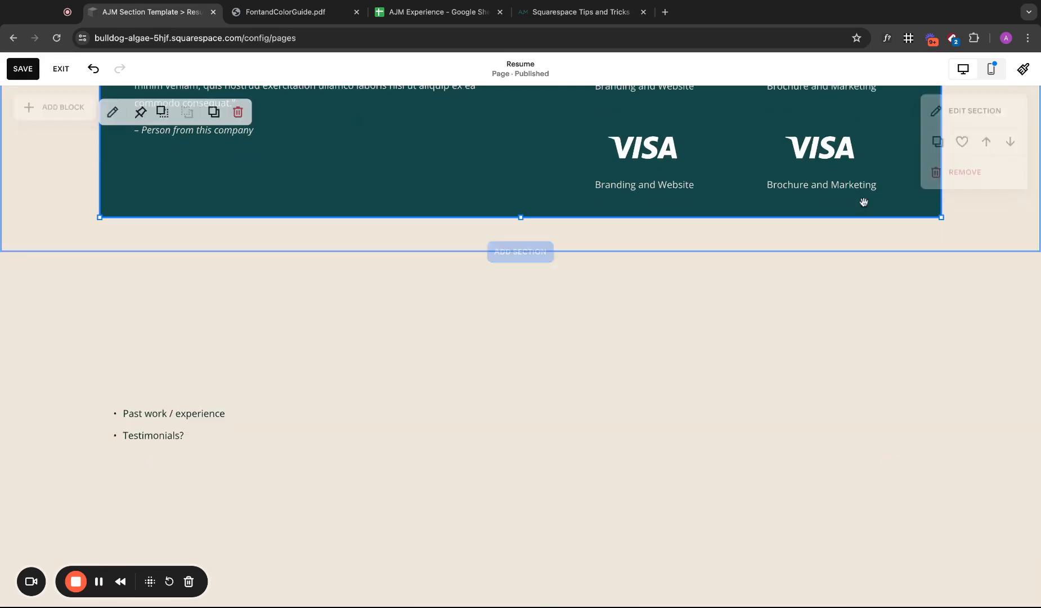
{"action": "scroll", "coordinate": [865, 201], "scroll_direction": "up", "scroll_amount": 7}
{"action": "left_click", "coordinate": [26, 77]}
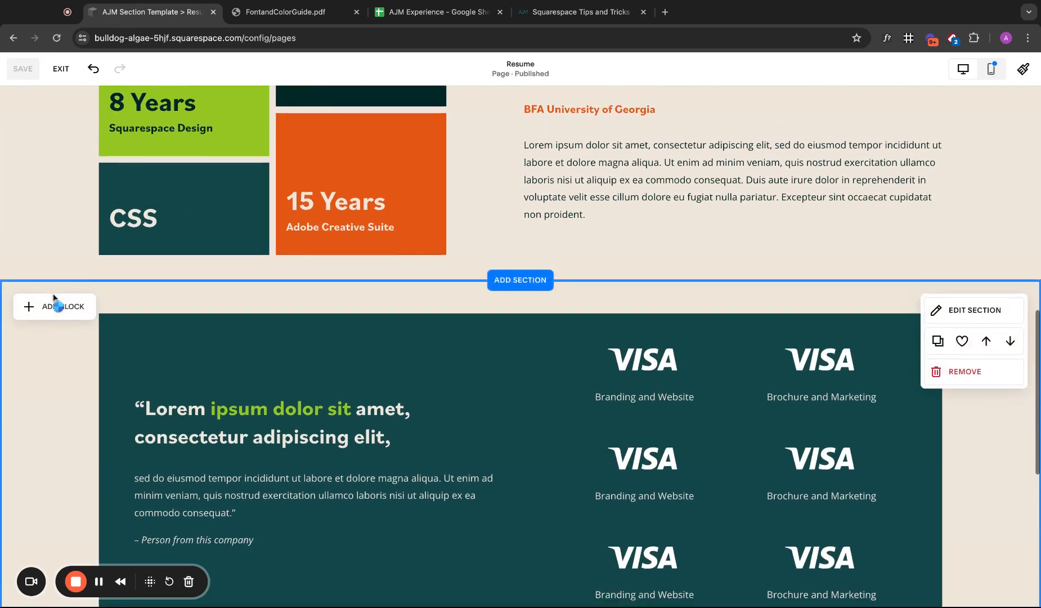
- Review the resume page from the hero photos through the contact, skills and client quote sections to compare their layout and colors
{"action": "scroll", "coordinate": [54, 298], "scroll_direction": "down", "scroll_amount": 3}
{"action": "scroll", "coordinate": [53, 298], "scroll_direction": "up", "scroll_amount": 5}
{"action": "scroll", "coordinate": [53, 297], "scroll_direction": "down", "scroll_amount": 1}
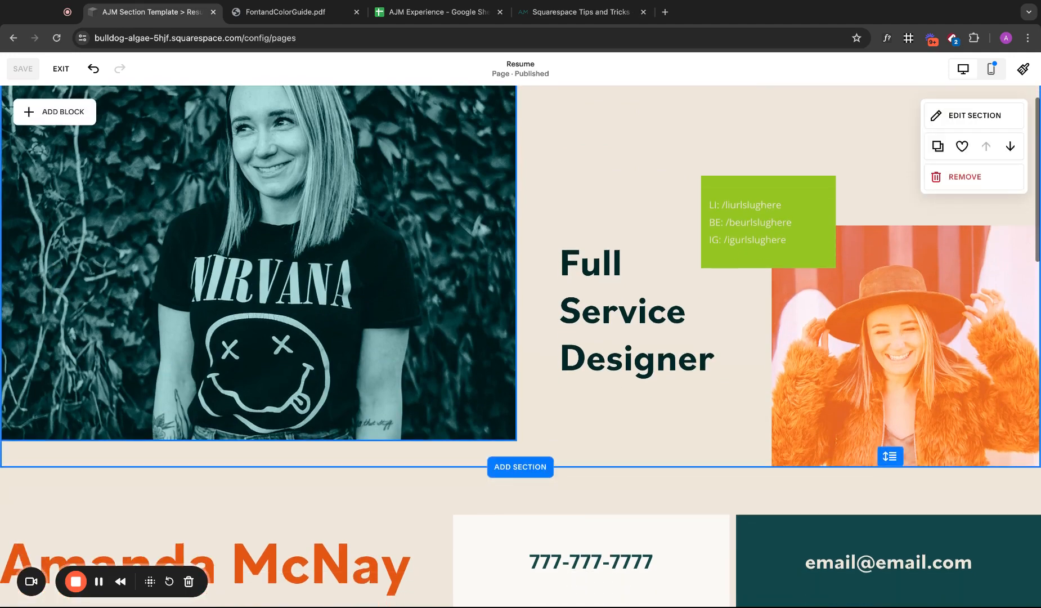
{"action": "scroll", "coordinate": [113, 287], "scroll_direction": "up", "scroll_amount": 1}
{"action": "scroll", "coordinate": [165, 277], "scroll_direction": "down", "scroll_amount": 3}
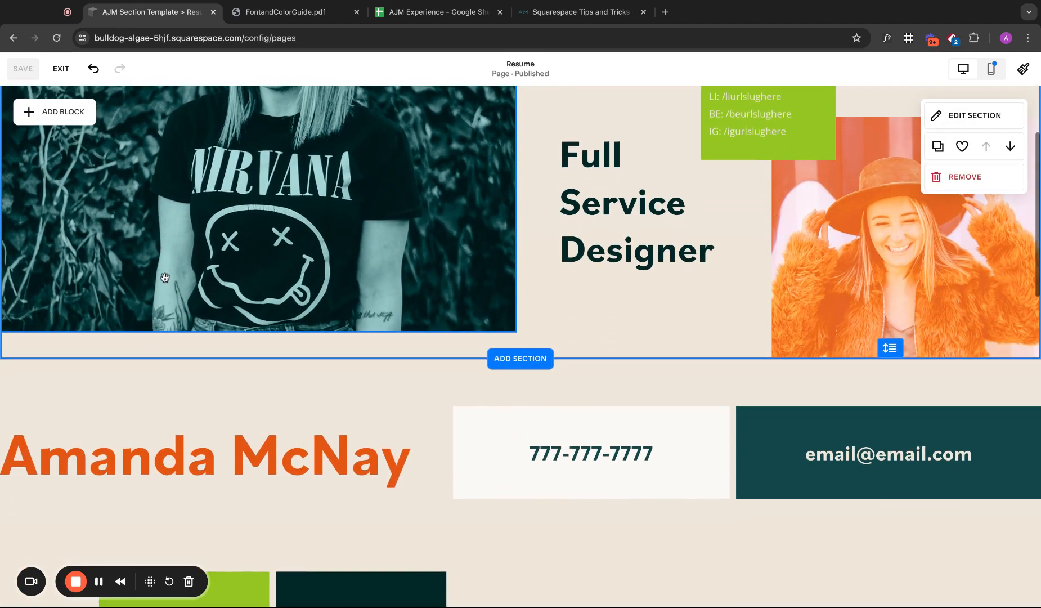
{"action": "scroll", "coordinate": [762, 170], "scroll_direction": "down", "scroll_amount": 2}
{"action": "scroll", "coordinate": [764, 170], "scroll_direction": "up", "scroll_amount": 4}
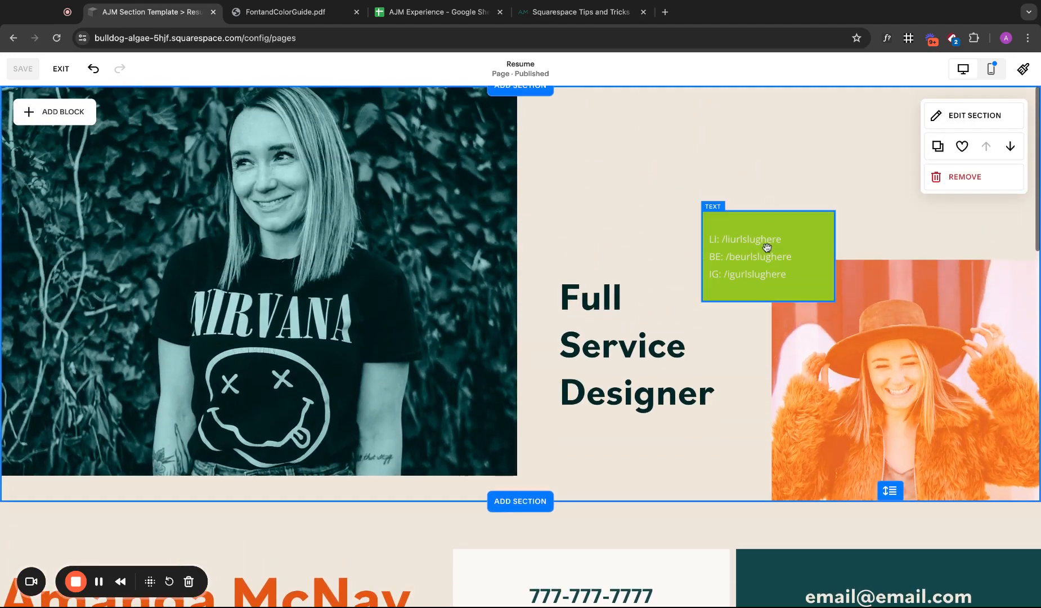
{"action": "scroll", "coordinate": [767, 247], "scroll_direction": "down", "scroll_amount": 5}
{"action": "scroll", "coordinate": [827, 304], "scroll_direction": "down", "scroll_amount": 2}
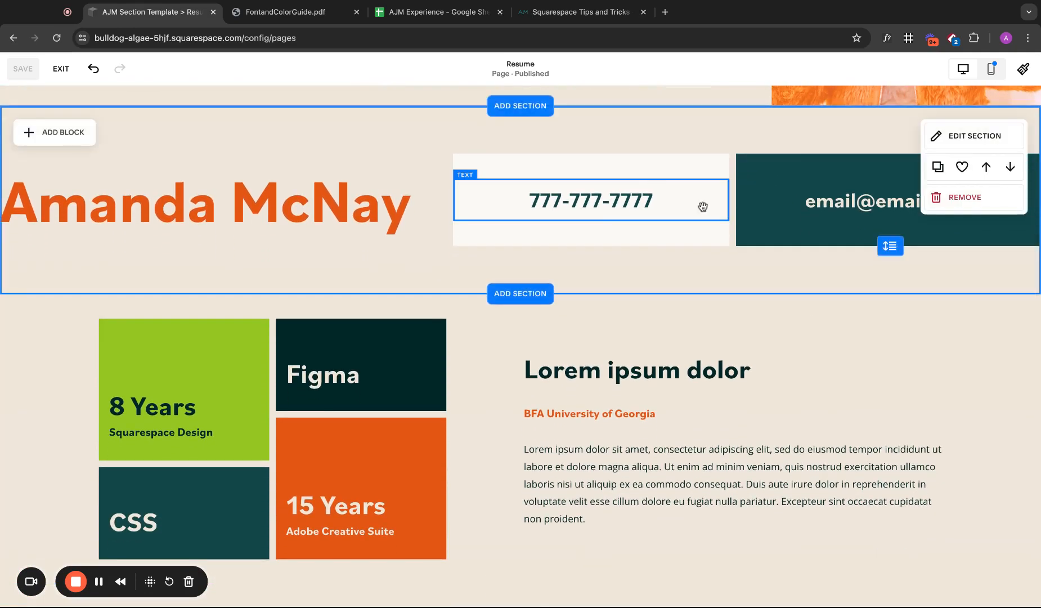
{"action": "scroll", "coordinate": [703, 207], "scroll_direction": "down", "scroll_amount": 4}
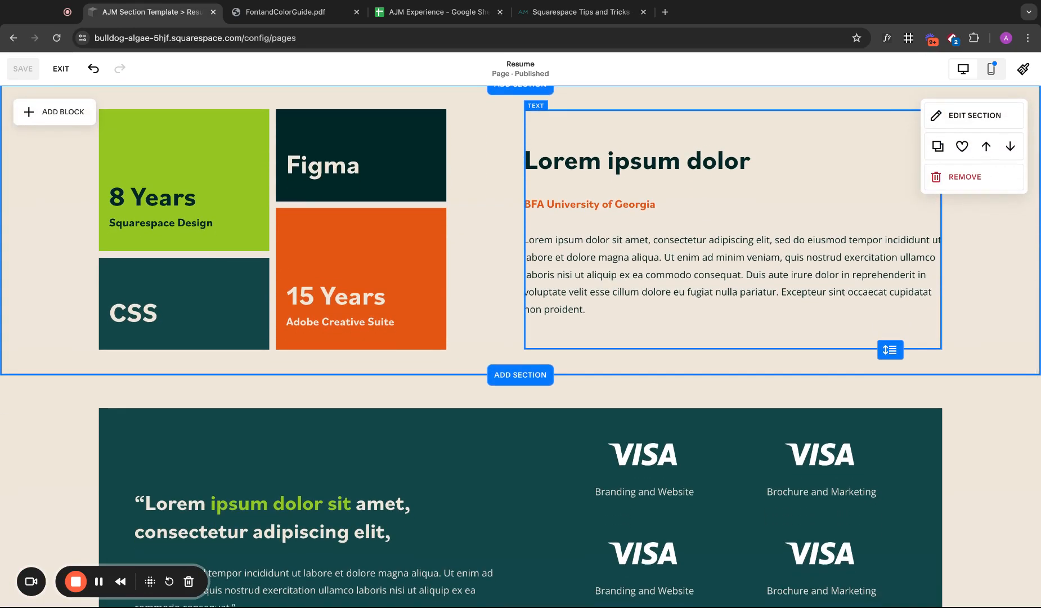
{"action": "scroll", "coordinate": [647, 250], "scroll_direction": "down", "scroll_amount": 1}
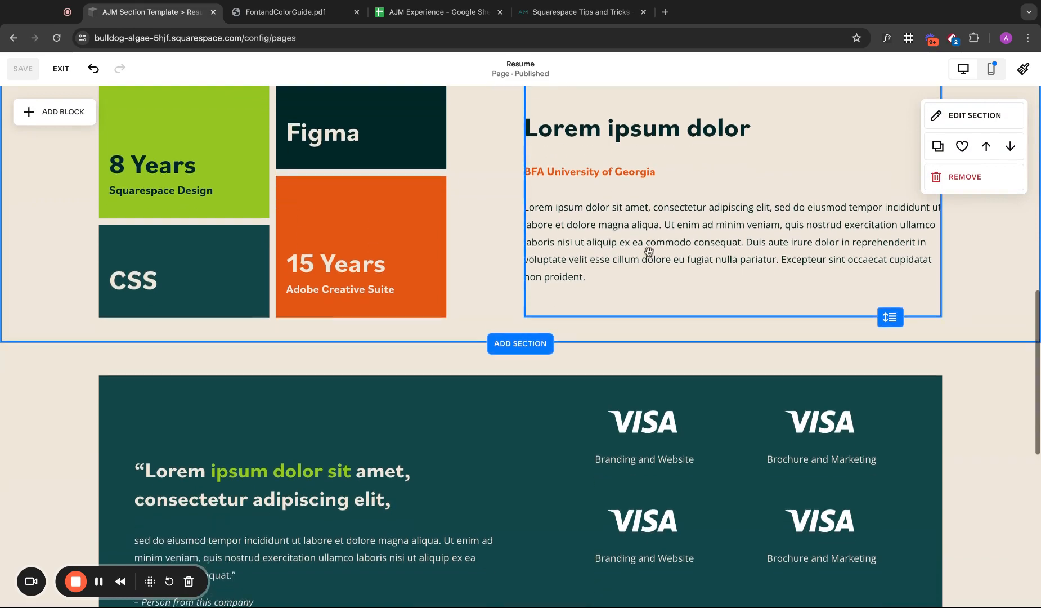
{"action": "scroll", "coordinate": [698, 218], "scroll_direction": "down", "scroll_amount": 3}
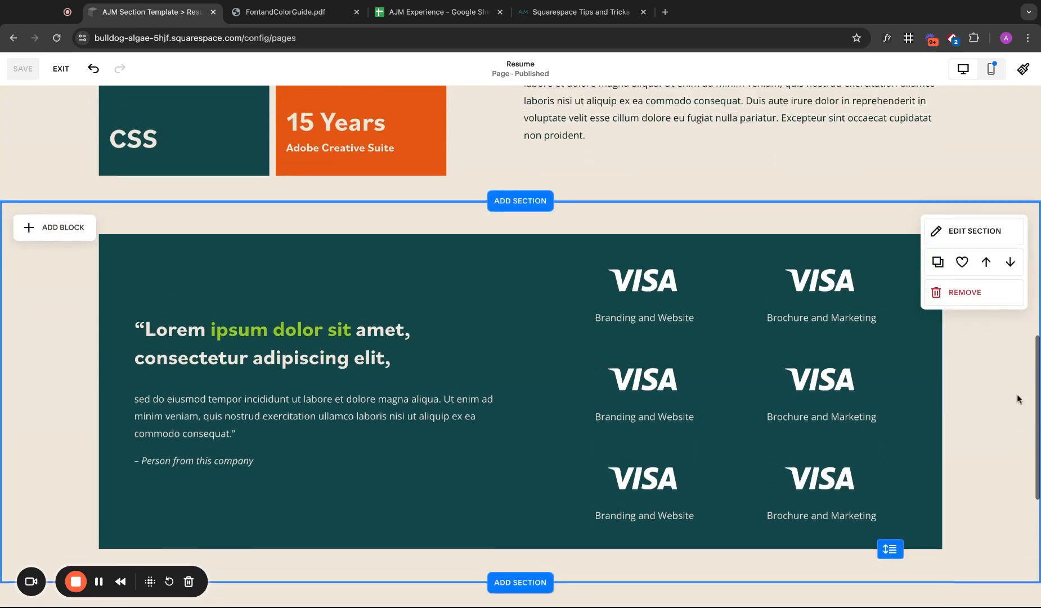
{"action": "scroll", "coordinate": [1016, 400], "scroll_direction": "up", "scroll_amount": 5}
{"action": "scroll", "coordinate": [1017, 399], "scroll_direction": "down", "scroll_amount": 2}
{"action": "scroll", "coordinate": [1017, 399], "scroll_direction": "up", "scroll_amount": 4}
{"action": "scroll", "coordinate": [1016, 400], "scroll_direction": "down", "scroll_amount": 7}
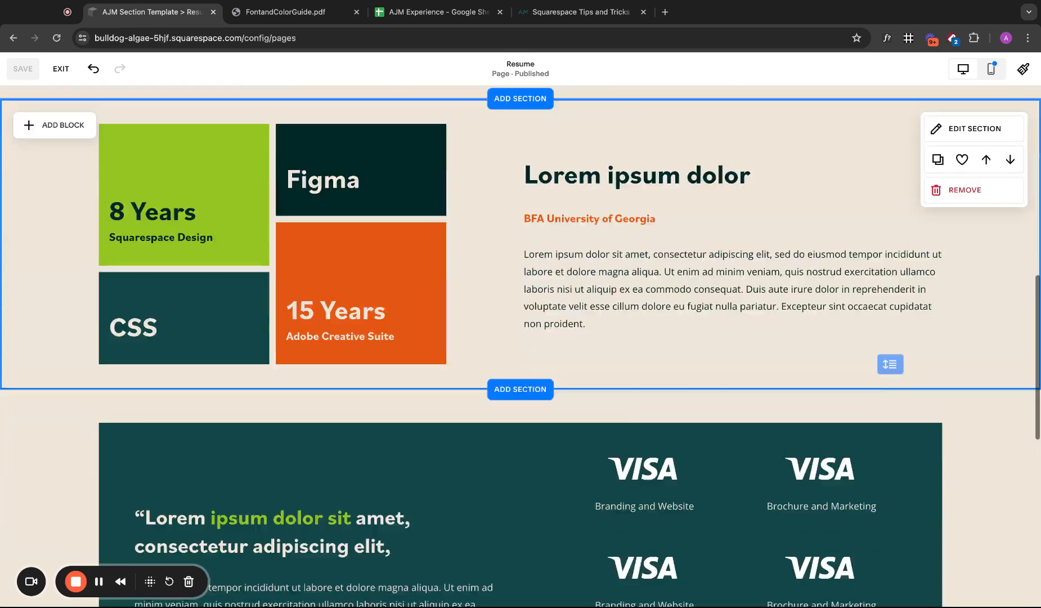
- Change the fill color of the shape behind the quote and client logos to the darkest palette color
{"action": "left_click", "coordinate": [286, 226]}
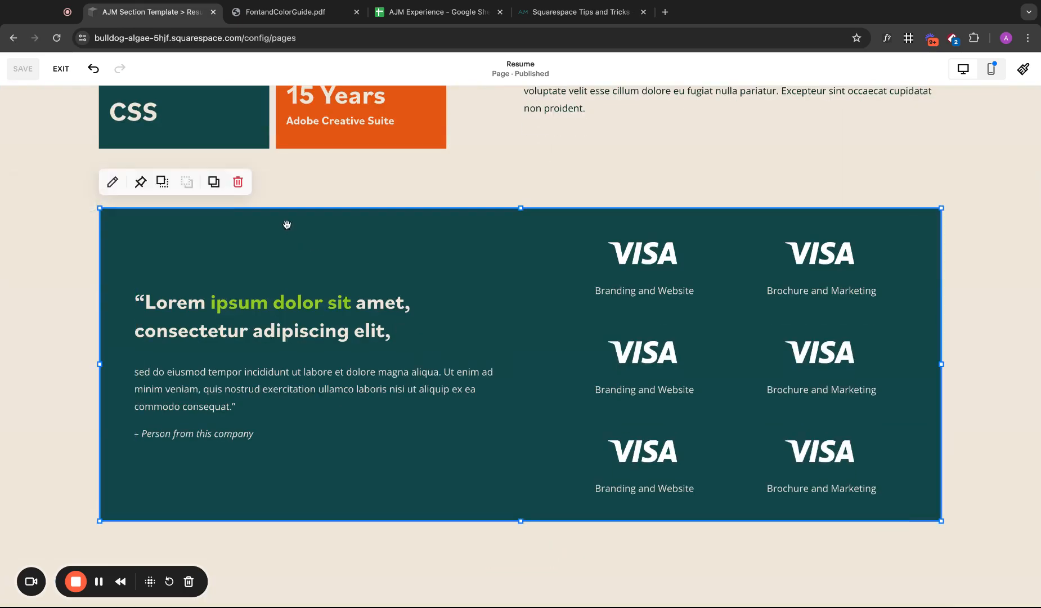
{"action": "left_click", "coordinate": [110, 179]}
{"action": "left_click", "coordinate": [1007, 448]}
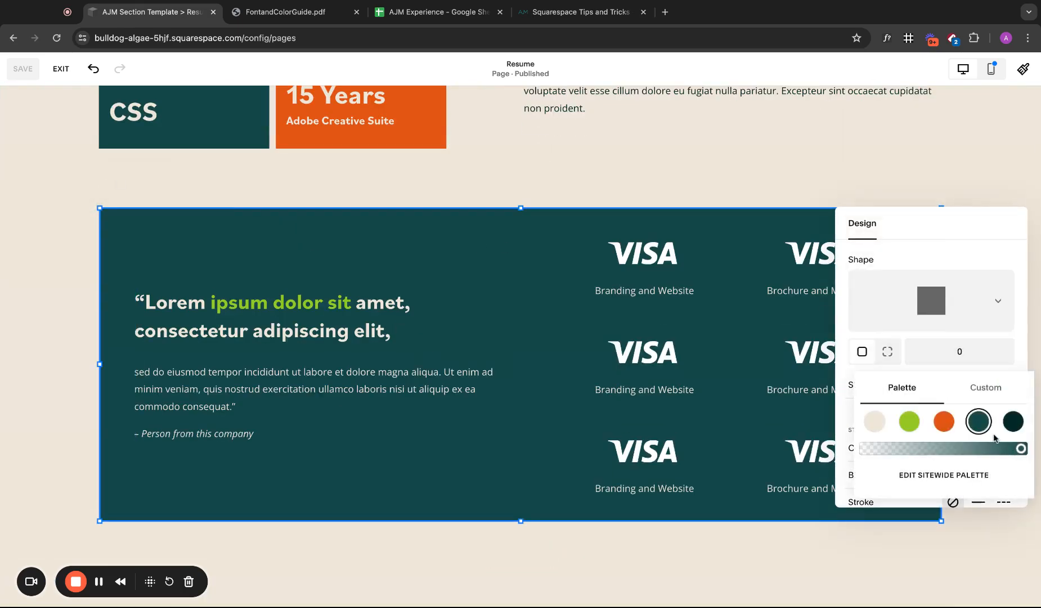
{"action": "left_click", "coordinate": [1013, 421]}
{"action": "left_click", "coordinate": [43, 303]}
{"action": "scroll", "coordinate": [42, 303], "scroll_direction": "up", "scroll_amount": 6}
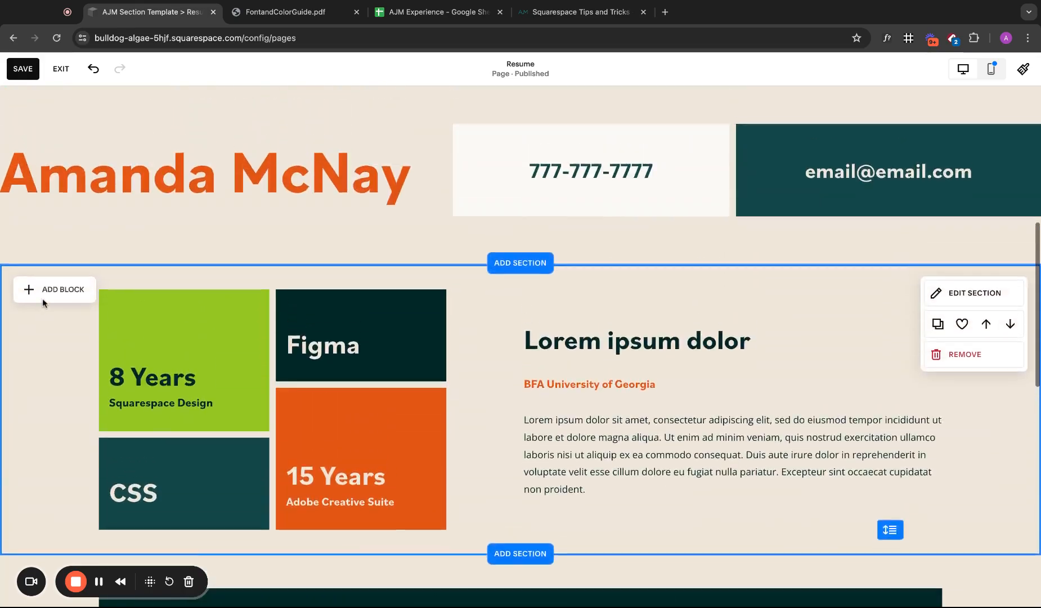
- Undo and redo the fill color change on the shape behind the quote and logos to compare both colors, and save the page
{"action": "scroll", "coordinate": [42, 303], "scroll_direction": "down", "scroll_amount": 5}
{"action": "scroll", "coordinate": [42, 303], "scroll_direction": "up", "scroll_amount": 8}
{"action": "scroll", "coordinate": [43, 299], "scroll_direction": "up", "scroll_amount": 3}
{"action": "scroll", "coordinate": [43, 298], "scroll_direction": "down", "scroll_amount": 10}
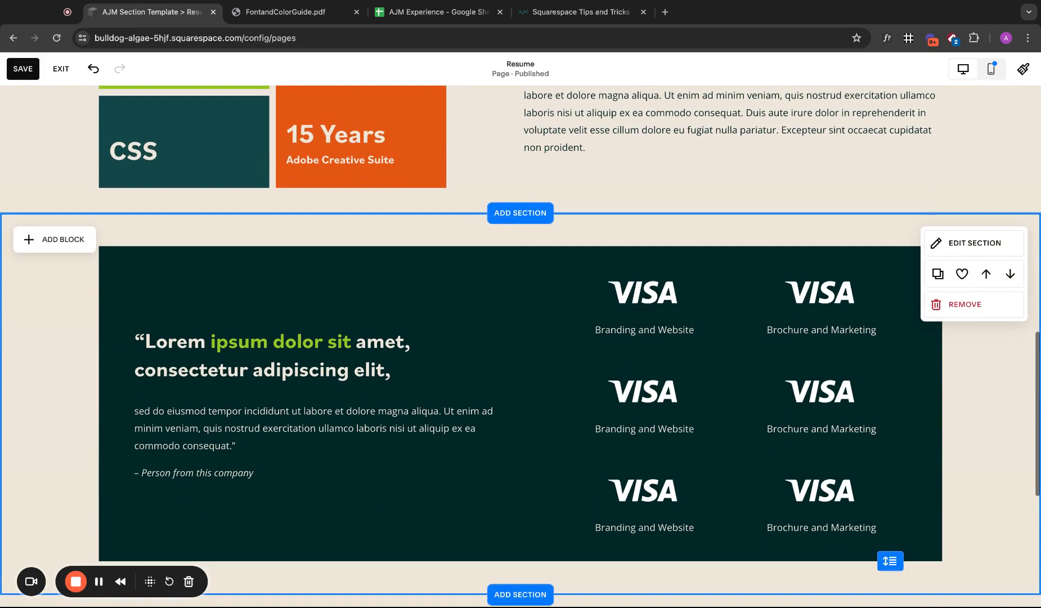
{"action": "left_click", "coordinate": [93, 70]}
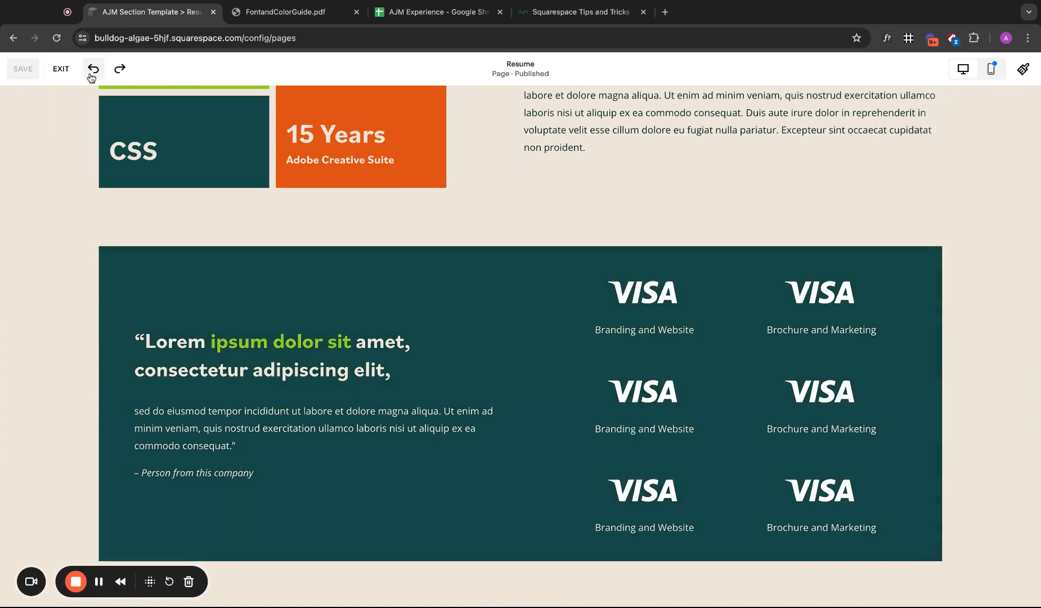
{"action": "left_click", "coordinate": [124, 72]}
{"action": "scroll", "coordinate": [47, 295], "scroll_direction": "up", "scroll_amount": 3}
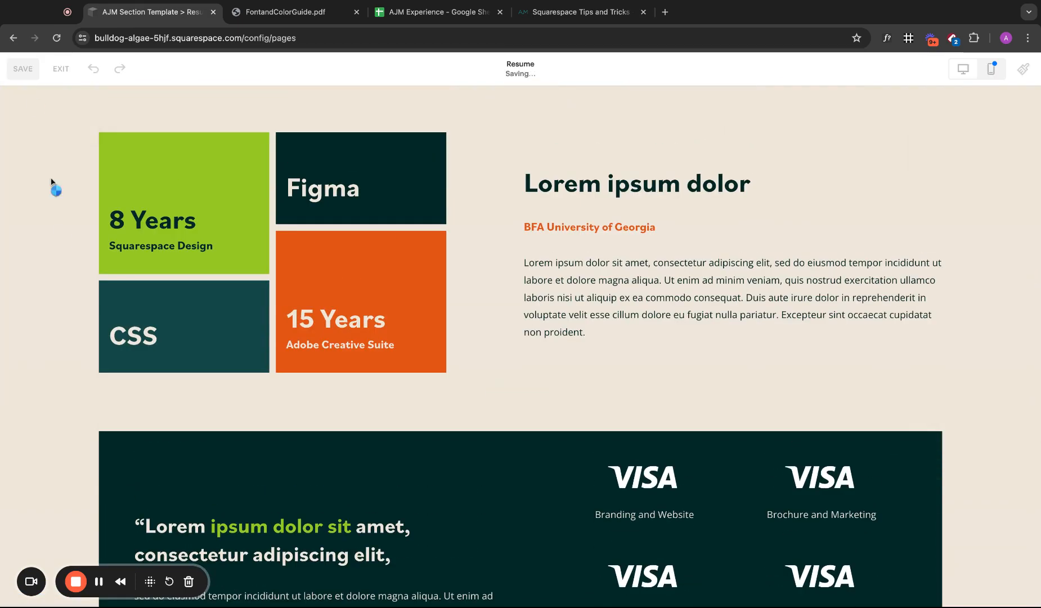
- Examine the resume page from the hero photos down to the placeholder notes to judge colors, layout and what content is still missing
{"action": "scroll", "coordinate": [62, 234], "scroll_direction": "up", "scroll_amount": 8}
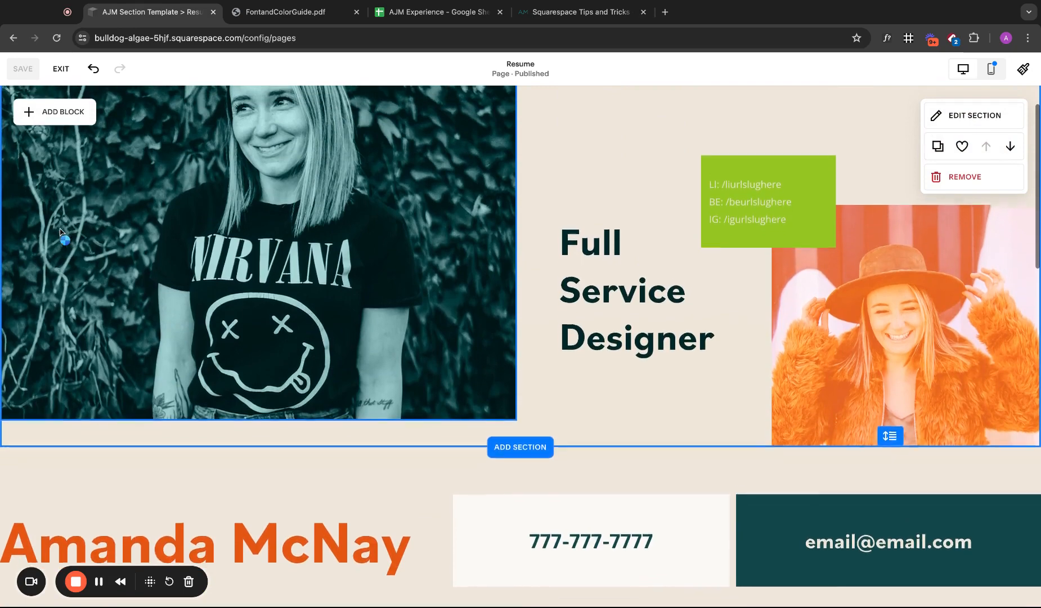
{"action": "scroll", "coordinate": [62, 232], "scroll_direction": "down", "scroll_amount": 8}
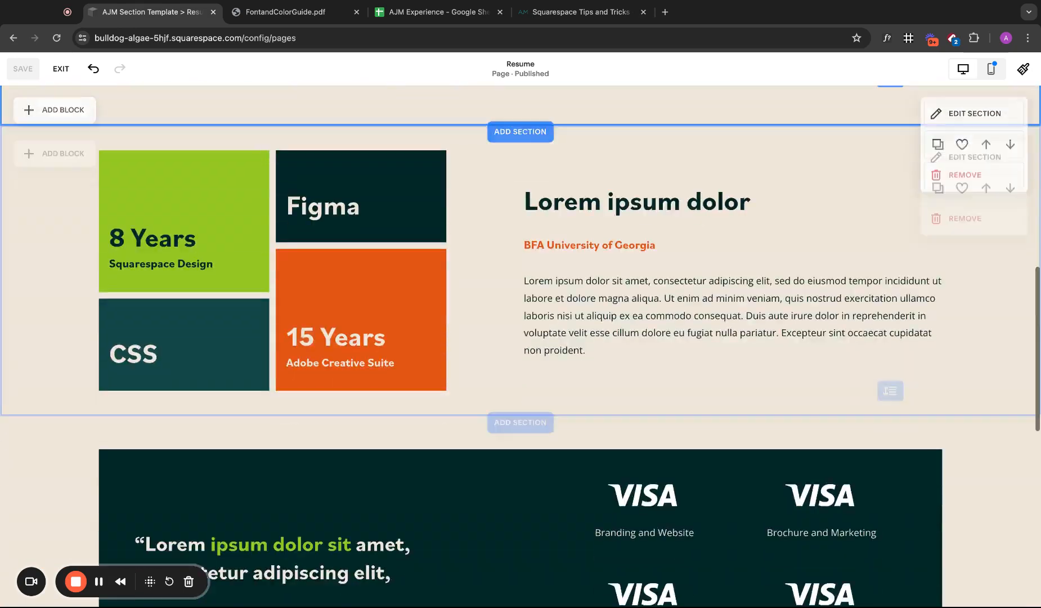
{"action": "scroll", "coordinate": [947, 442], "scroll_direction": "down", "scroll_amount": 3}
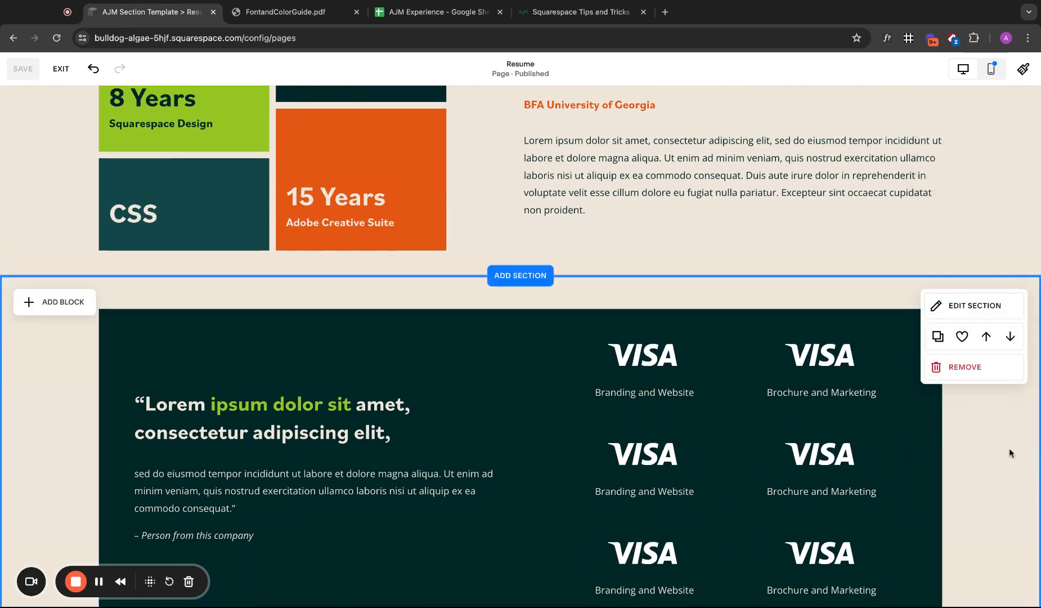
{"action": "scroll", "coordinate": [1010, 448], "scroll_direction": "down", "scroll_amount": 3}
{"action": "scroll", "coordinate": [1010, 448], "scroll_direction": "up", "scroll_amount": 10}
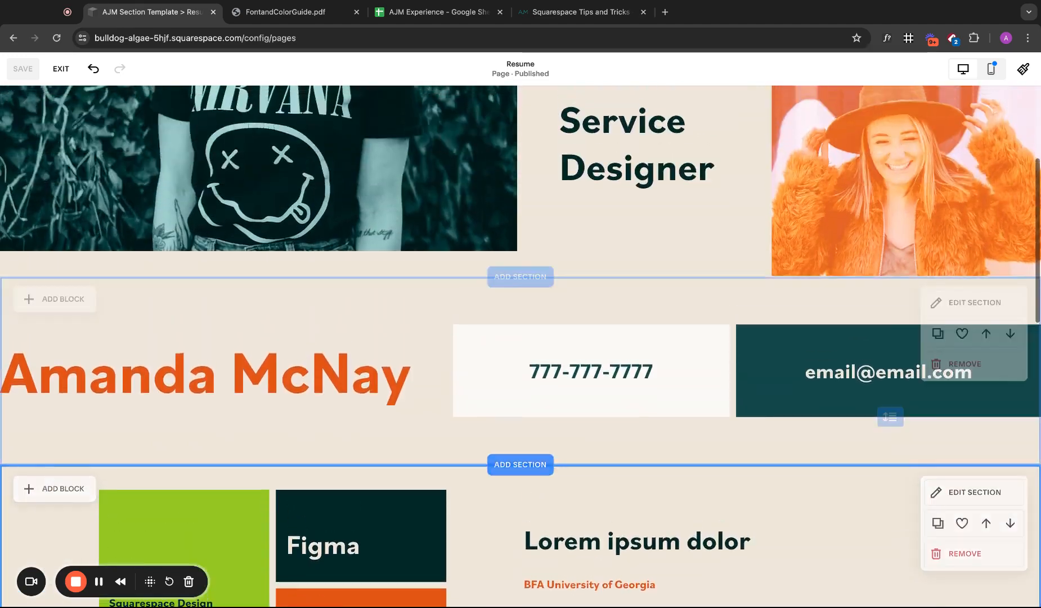
{"action": "scroll", "coordinate": [1010, 448], "scroll_direction": "down", "scroll_amount": 10}
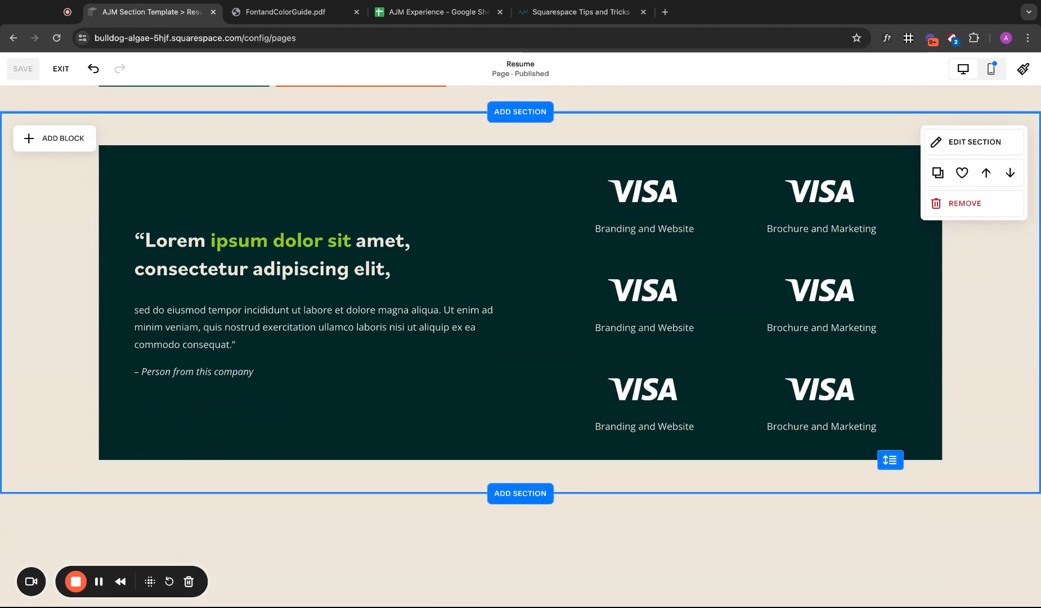
{"action": "scroll", "coordinate": [344, 399], "scroll_direction": "down", "scroll_amount": 4}
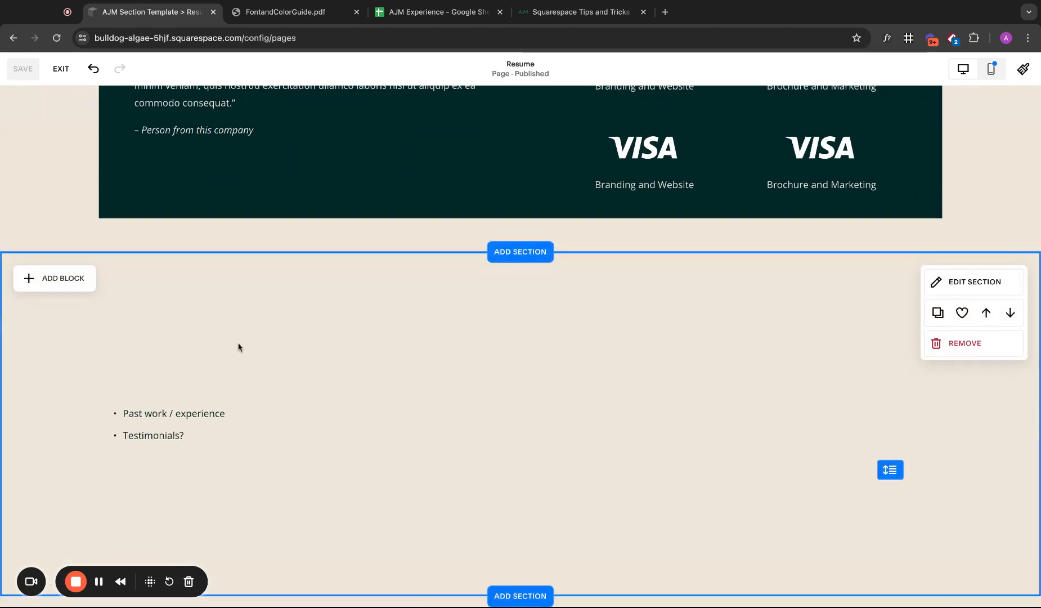
{"action": "scroll", "coordinate": [238, 347], "scroll_direction": "up", "scroll_amount": 2}
{"action": "scroll", "coordinate": [718, 231], "scroll_direction": "up", "scroll_amount": 2}
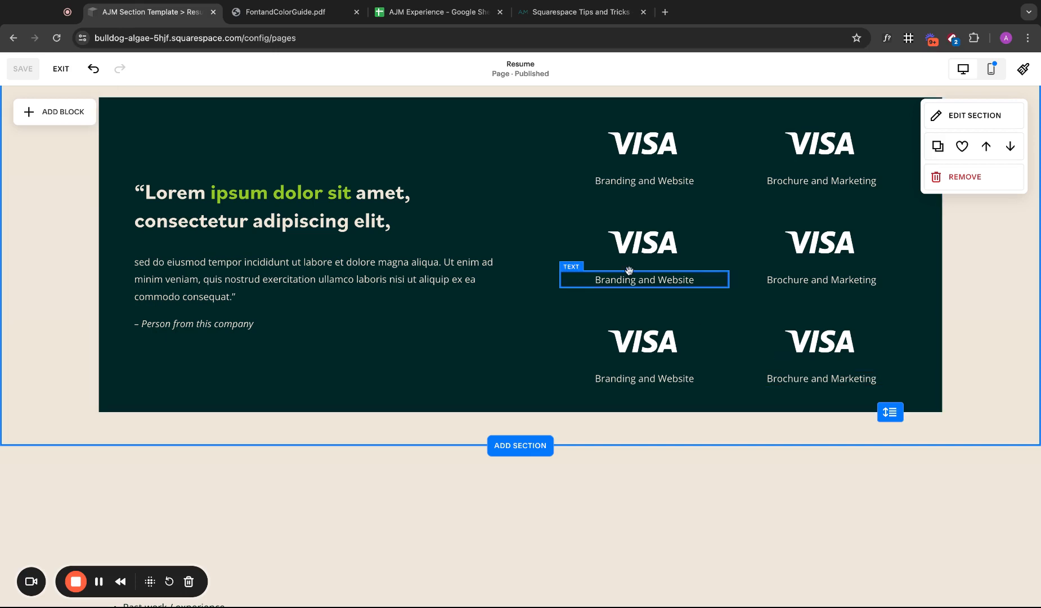
{"action": "scroll", "coordinate": [629, 271], "scroll_direction": "up", "scroll_amount": 5}
{"action": "scroll", "coordinate": [275, 276], "scroll_direction": "down", "scroll_amount": 3}
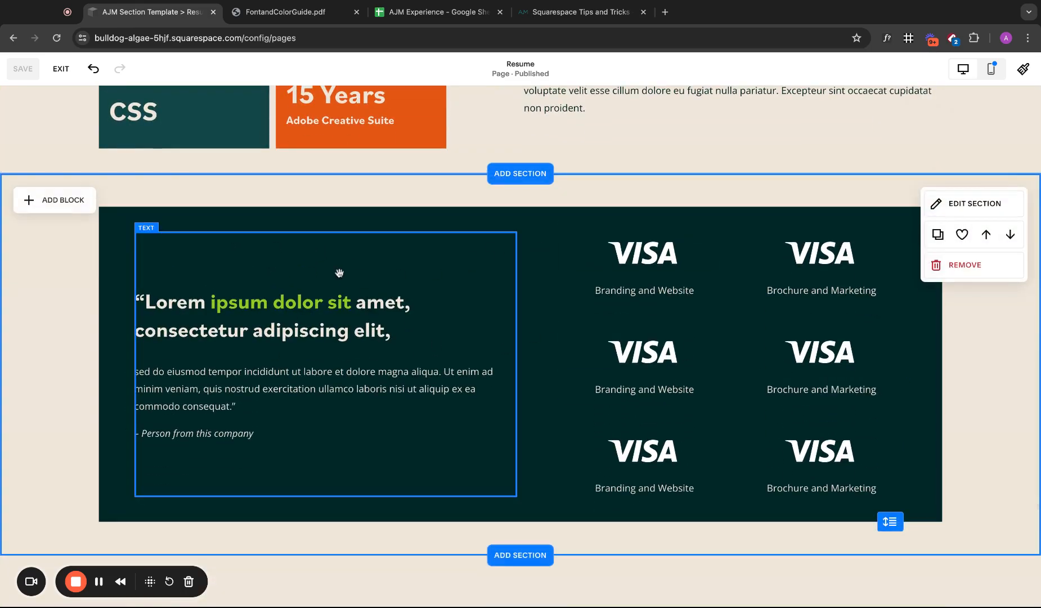
{"action": "scroll", "coordinate": [411, 322], "scroll_direction": "down", "scroll_amount": 5}
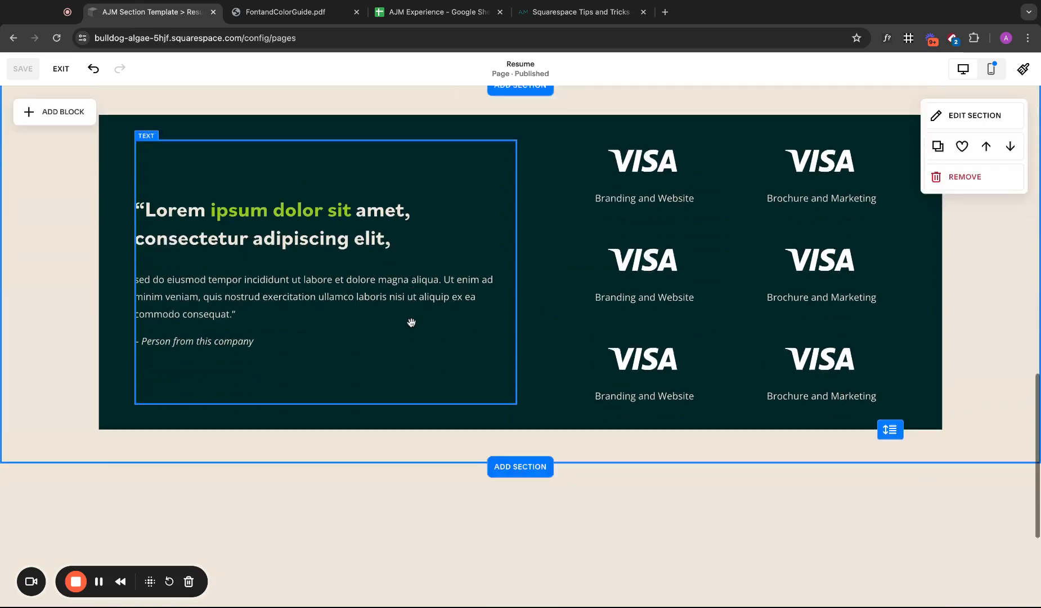
- Delete the placeholder text about past work and testimonials, remove its empty section from the end of the page, and save
{"action": "left_click", "coordinate": [153, 346]}
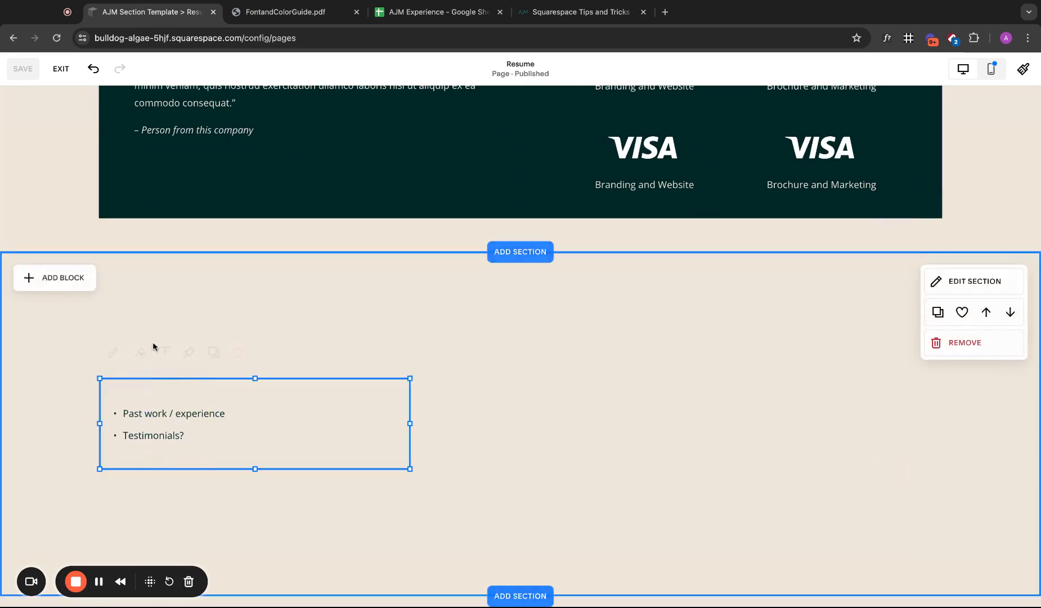
{"action": "key", "text": "BackSpace"}
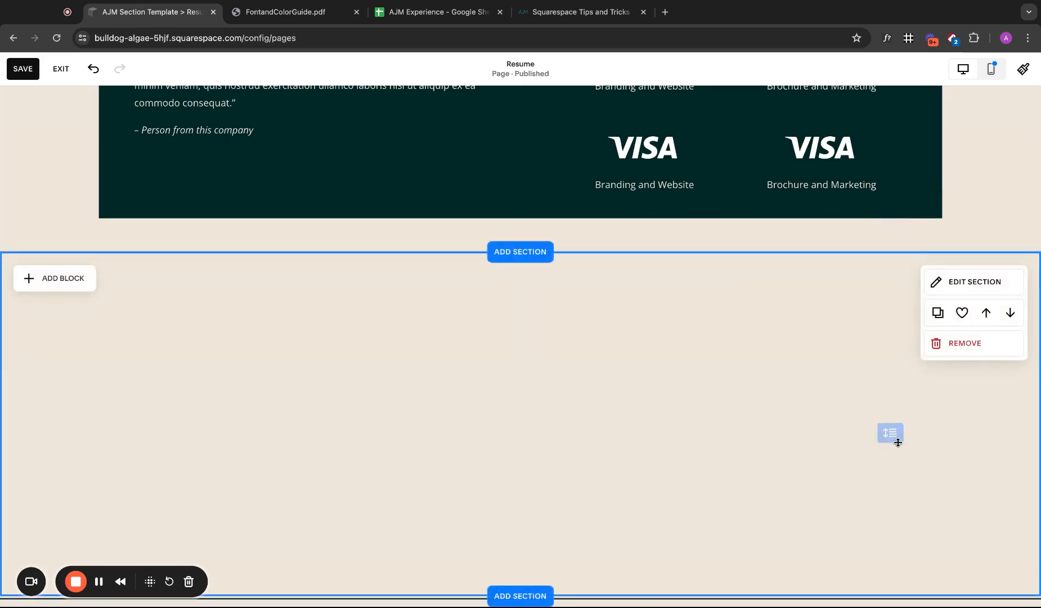
{"action": "left_click", "coordinate": [957, 344]}
{"action": "left_click", "coordinate": [597, 361]}
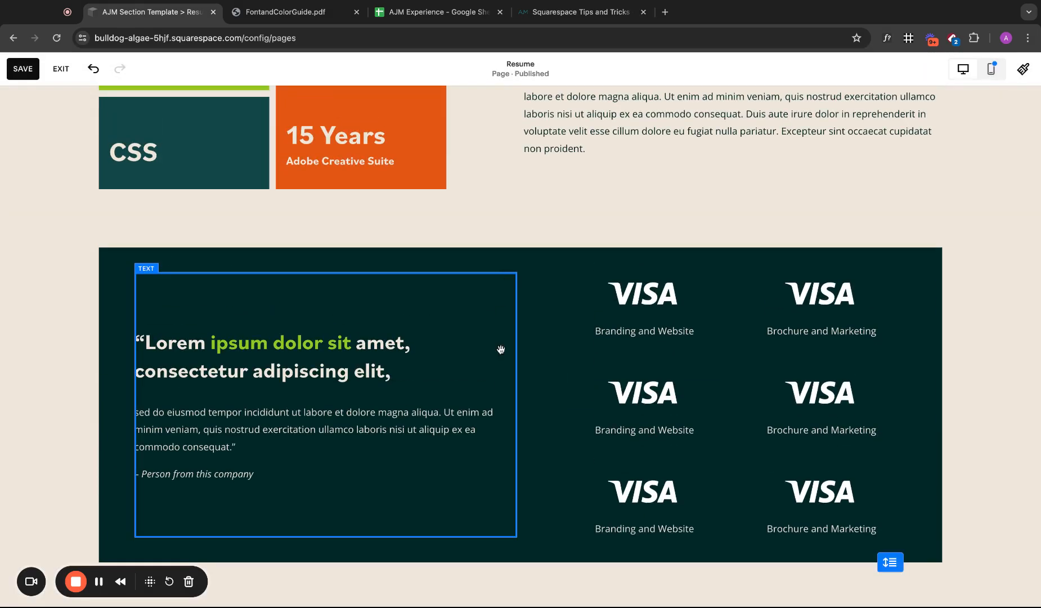
{"action": "left_click", "coordinate": [32, 73]}
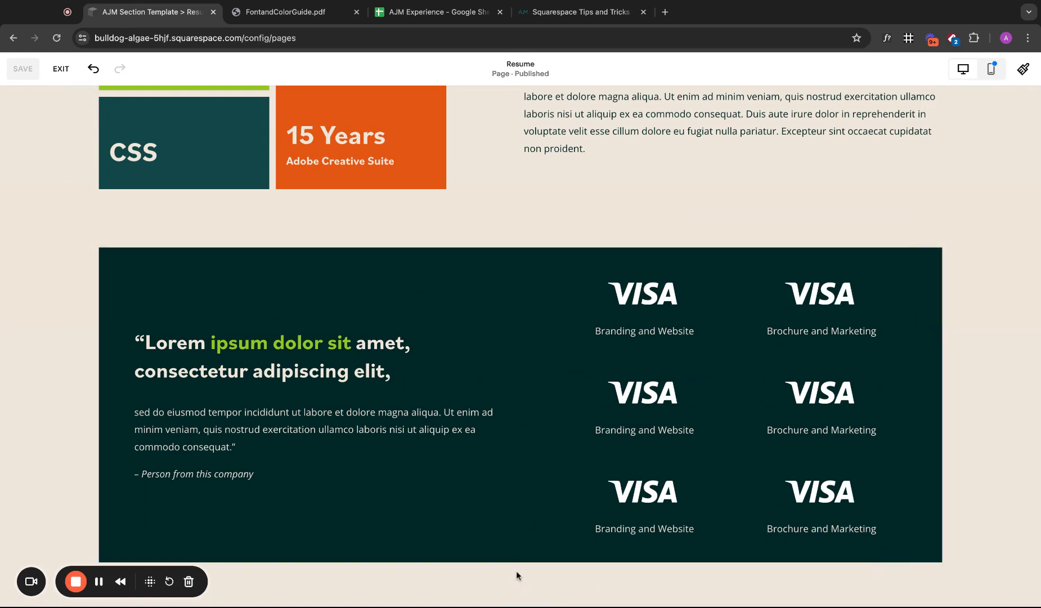
{"action": "left_click", "coordinate": [521, 217]}
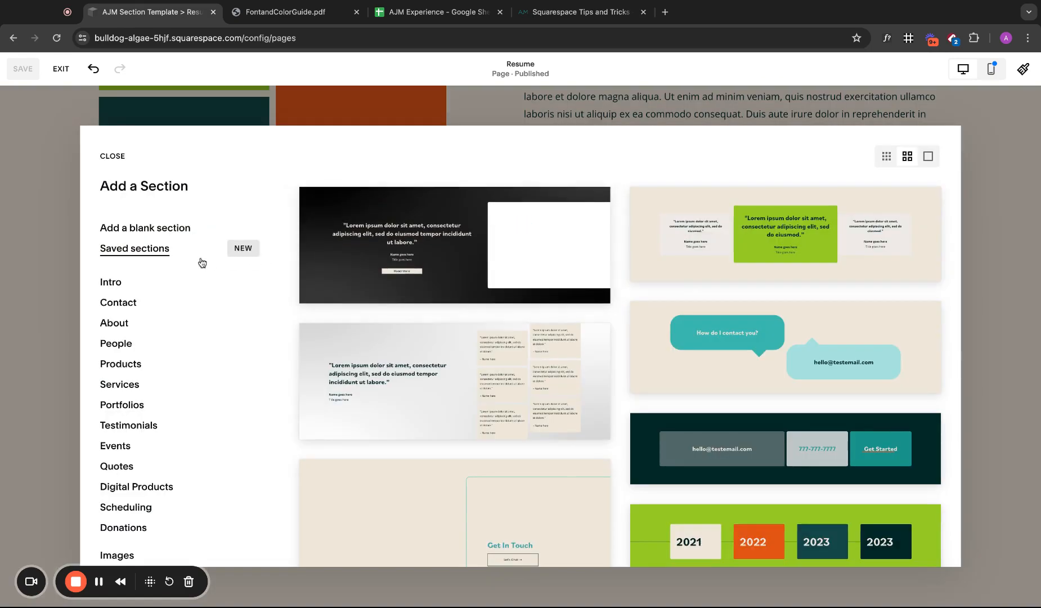
{"action": "left_click", "coordinate": [185, 249]}
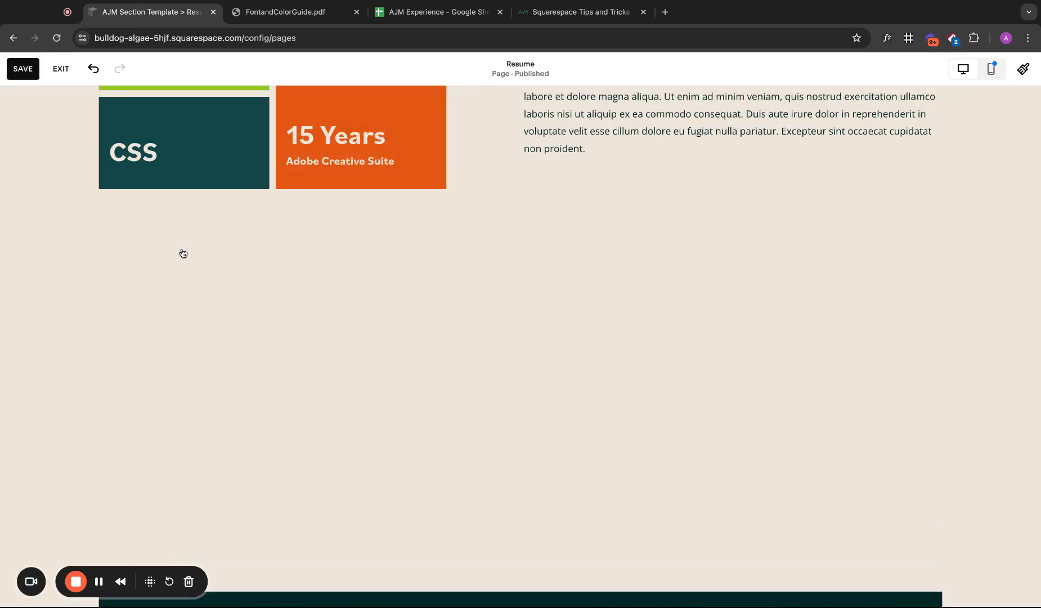
{"action": "left_click", "coordinate": [895, 369]}
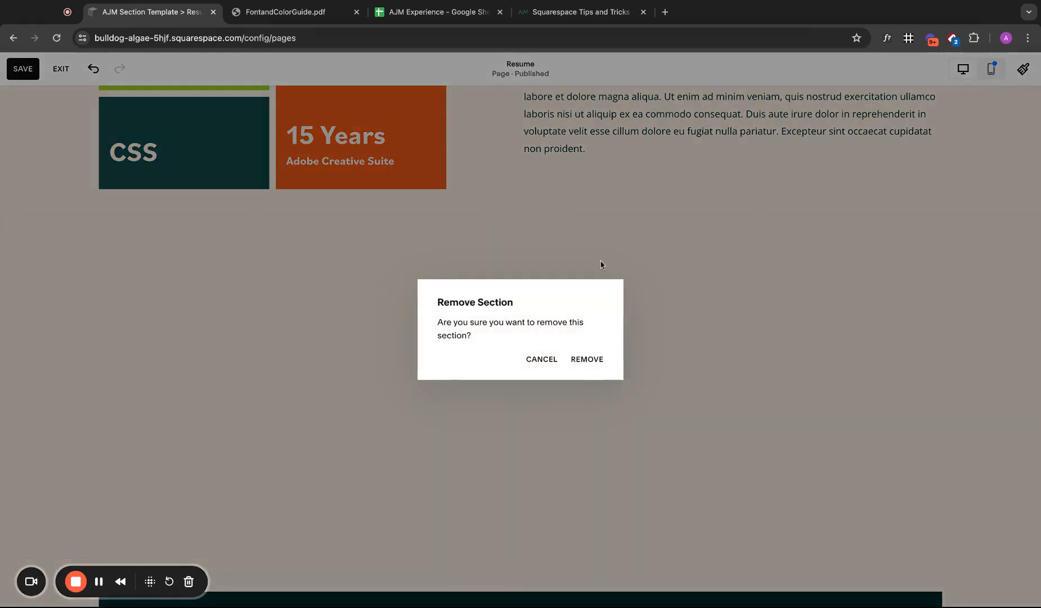
{"action": "left_click", "coordinate": [583, 363]}
- Add the saved section with the "How do I contact you?" speech bubbles and move it below the client quote section
{"action": "left_click", "coordinate": [516, 214]}
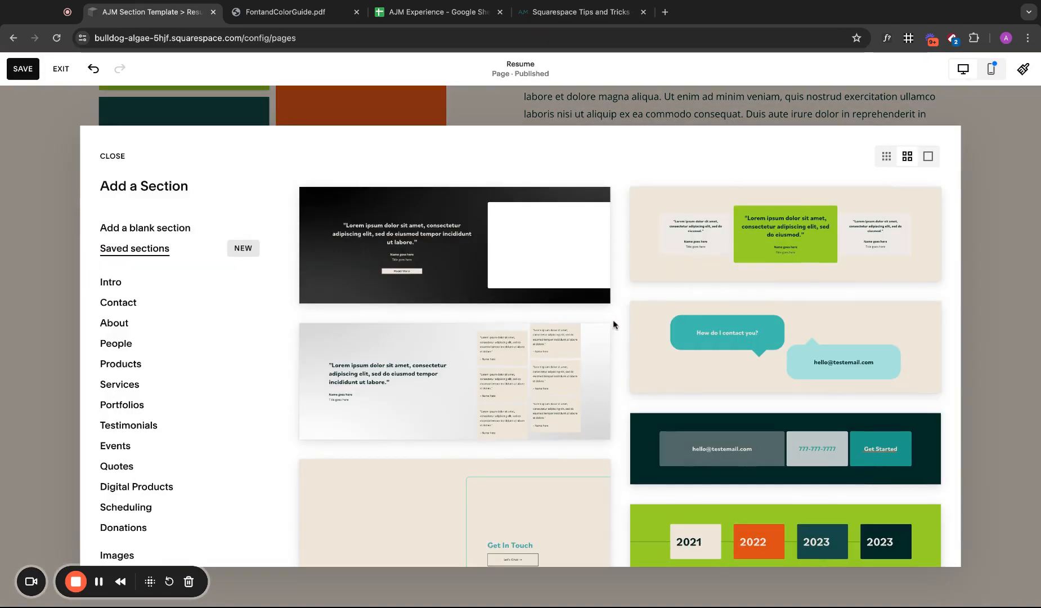
{"action": "left_click", "coordinate": [690, 352]}
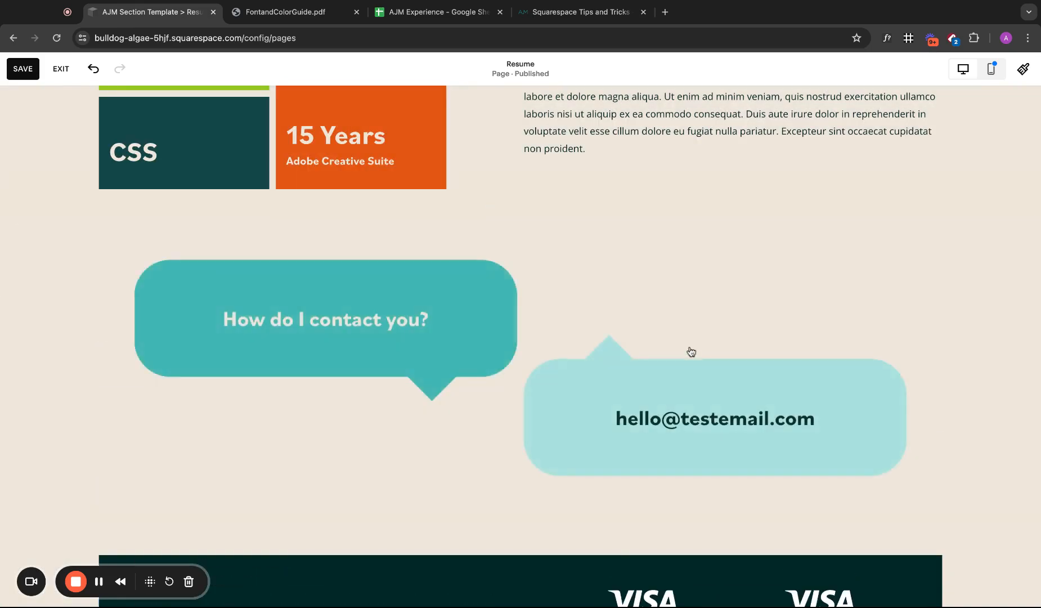
{"action": "mouse_move", "coordinate": [933, 329]}
{"action": "left_click", "coordinate": [1001, 278]}
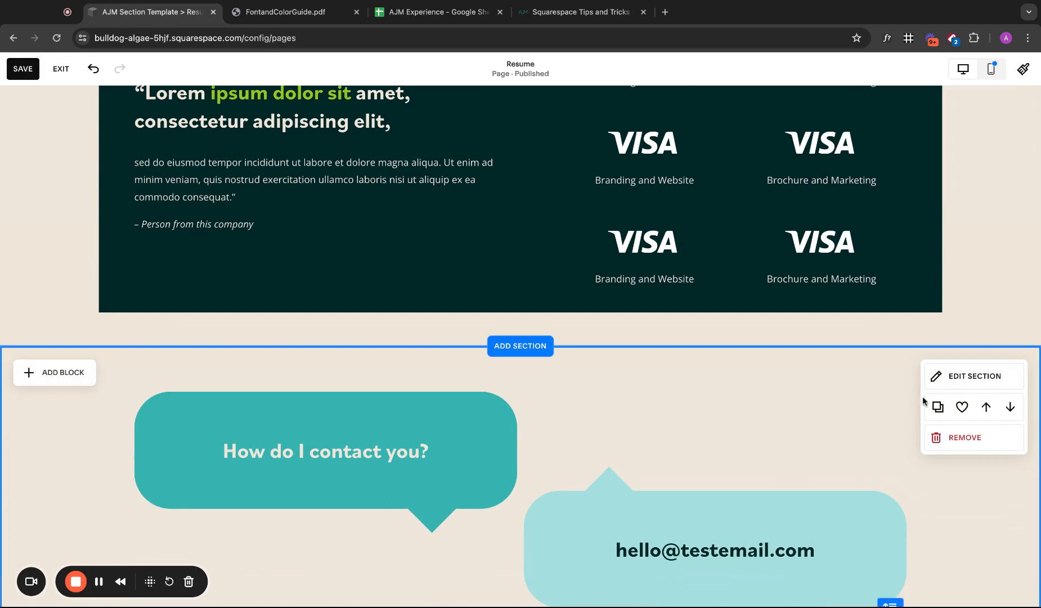
{"action": "left_click", "coordinate": [957, 376]}
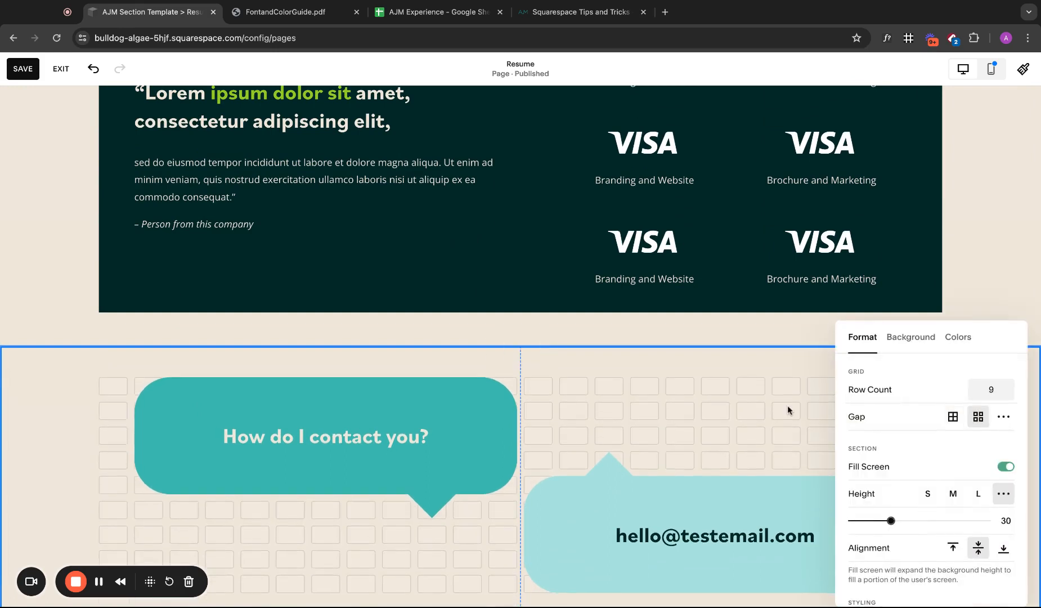
{"action": "left_click", "coordinate": [788, 406]}
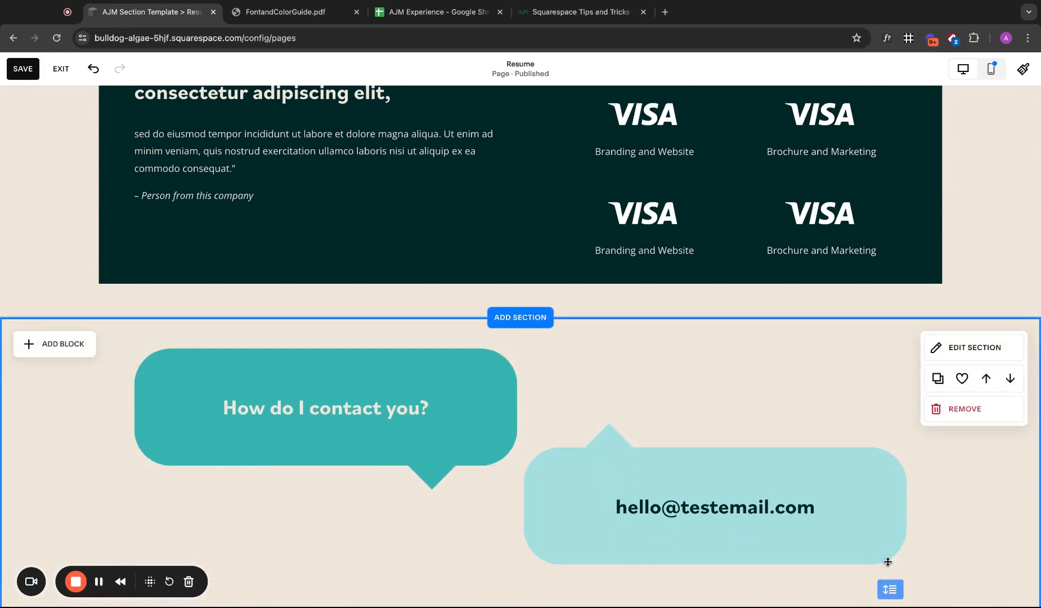
{"action": "scroll", "coordinate": [551, 383], "scroll_direction": "down", "scroll_amount": 1}
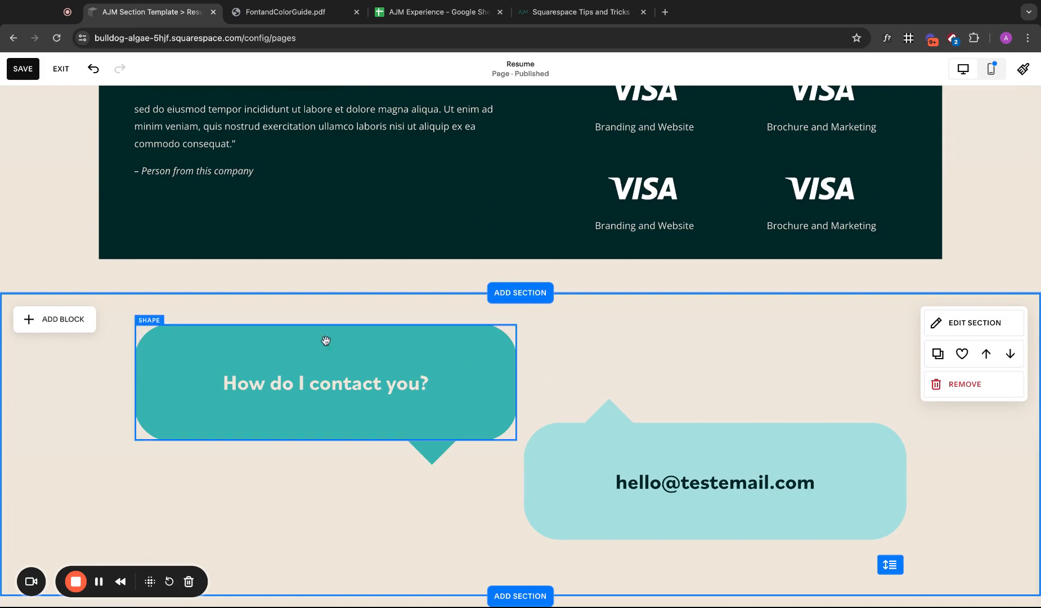
- Set the corner radius of both speech bubble rectangles to 0
{"action": "left_click", "coordinate": [292, 337]}
{"action": "left_click", "coordinate": [147, 298]}
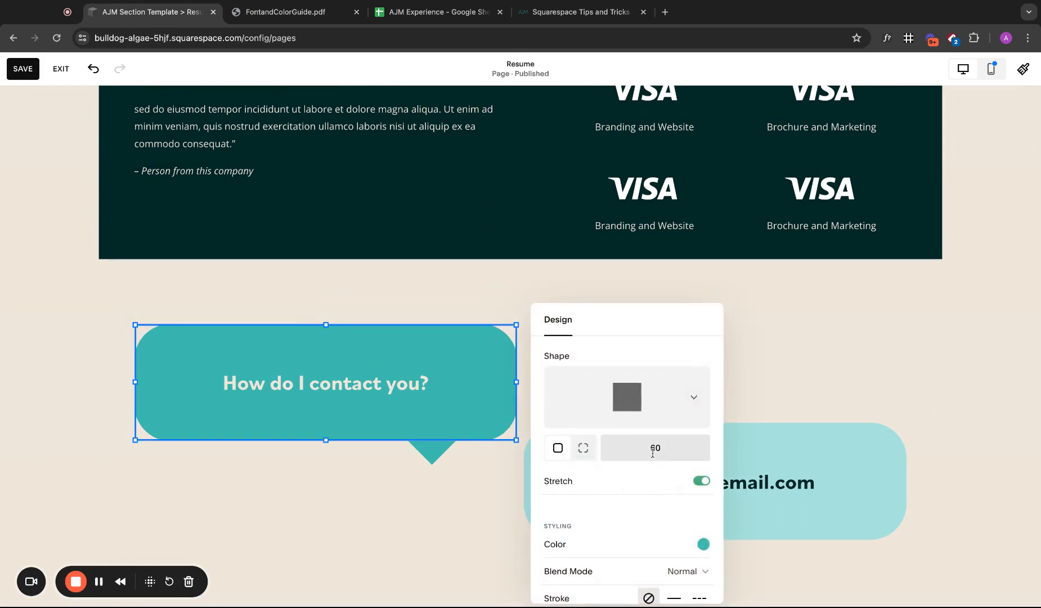
{"action": "left_click", "coordinate": [825, 429]}
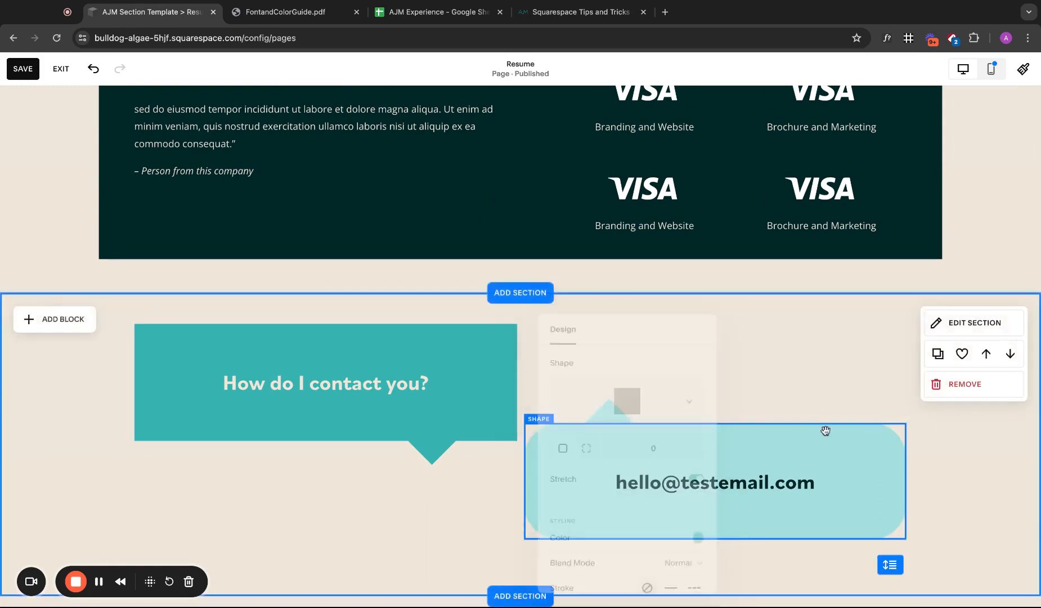
{"action": "left_click", "coordinate": [535, 397]}
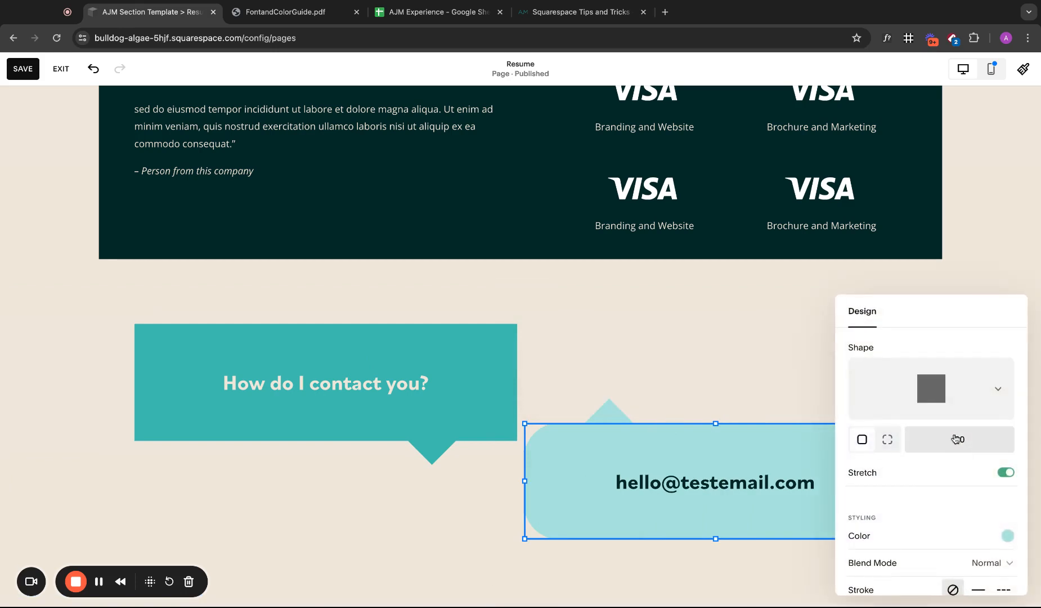
{"action": "left_click", "coordinate": [744, 314]}
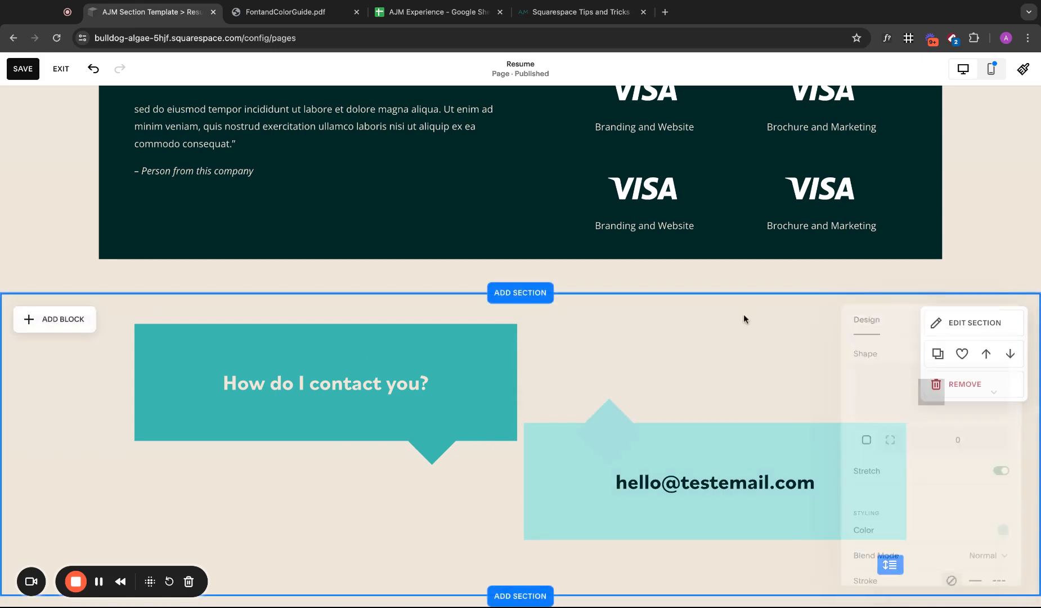
- Narrow both speech bubble rectangles and their text blocks on the sides facing each other, and save the page
{"action": "left_click", "coordinate": [551, 474]}
{"action": "left_click", "coordinate": [504, 400]}
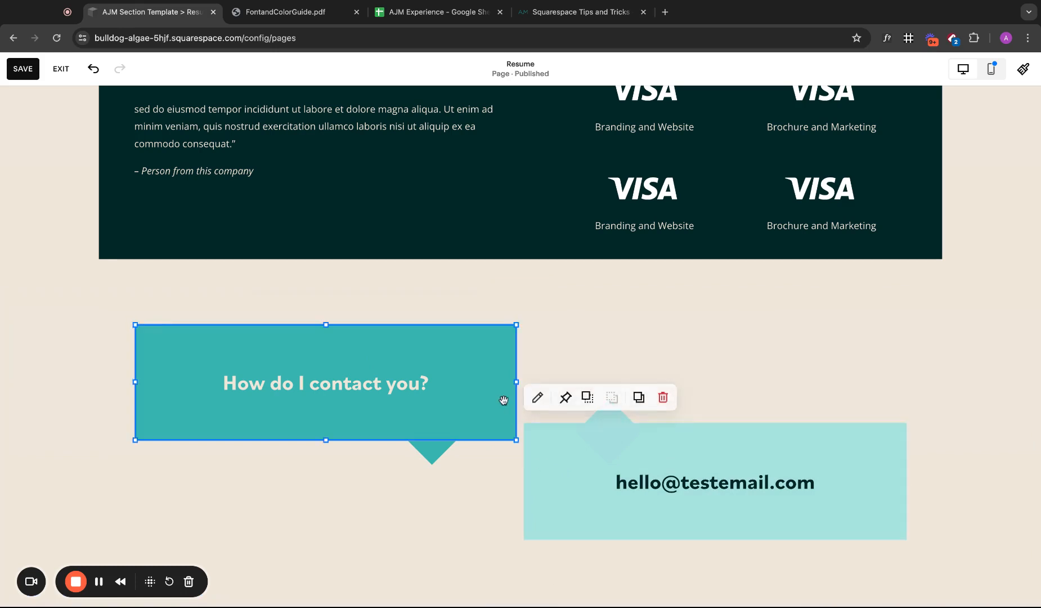
{"action": "left_click_drag", "start_coordinate": [516, 386], "coordinate": [446, 383]}
{"action": "left_click", "coordinate": [469, 384]}
{"action": "left_click", "coordinate": [528, 483]}
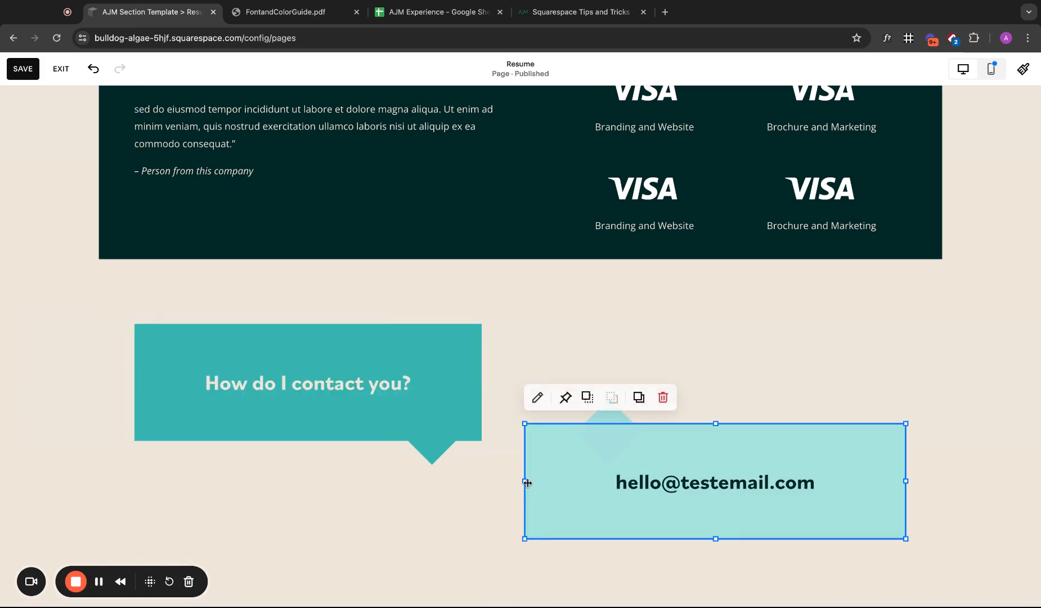
{"action": "left_click_drag", "start_coordinate": [526, 482], "coordinate": [590, 483]}
{"action": "left_click", "coordinate": [538, 504]}
{"action": "left_click", "coordinate": [571, 487]}
{"action": "left_click", "coordinate": [527, 501]}
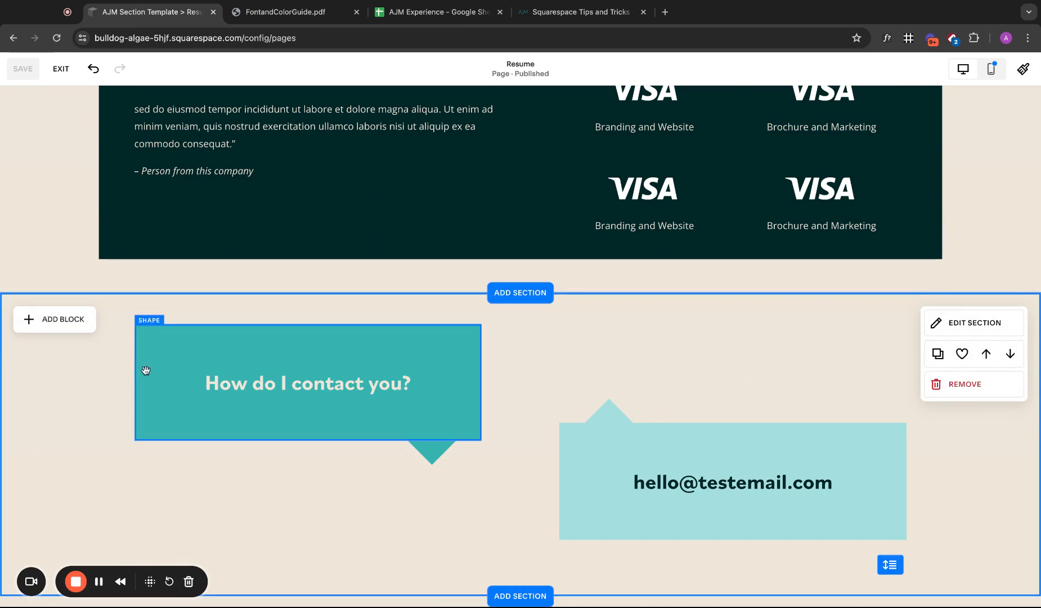
- Shift the whole question bubble one grid column left and the whole email bubble one grid column right
{"action": "left_click_drag", "start_coordinate": [104, 357], "coordinate": [433, 438]}
{"action": "key", "text": "Left"}
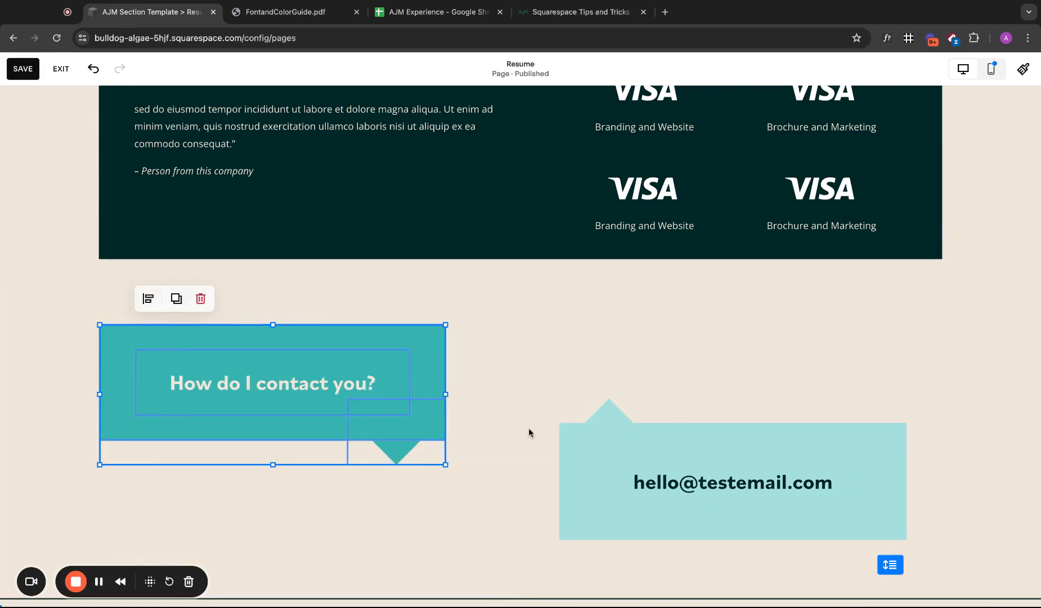
{"action": "left_click_drag", "start_coordinate": [529, 429], "coordinate": [565, 484]}
{"action": "key", "text": "Right"}
- Widen both bubble rectangles and their text blocks by one grid column toward the middle of the section
{"action": "left_click", "coordinate": [609, 491]}
{"action": "left_click", "coordinate": [602, 488]}
{"action": "left_click", "coordinate": [662, 488]}
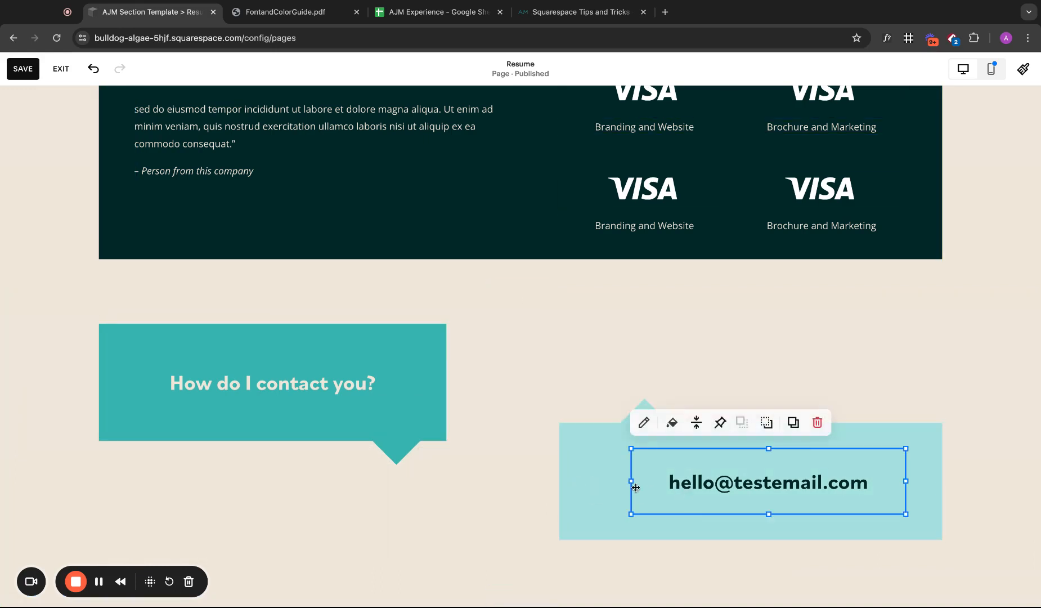
{"action": "left_click_drag", "start_coordinate": [637, 487], "coordinate": [600, 483]}
{"action": "left_click", "coordinate": [436, 383]}
{"action": "mouse_move", "coordinate": [447, 376]}
{"action": "left_mouse_down"}
{"action": "mouse_move", "coordinate": [411, 382]}
{"action": "mouse_move", "coordinate": [446, 382]}
{"action": "left_mouse_up"}
{"action": "left_click", "coordinate": [403, 383]}
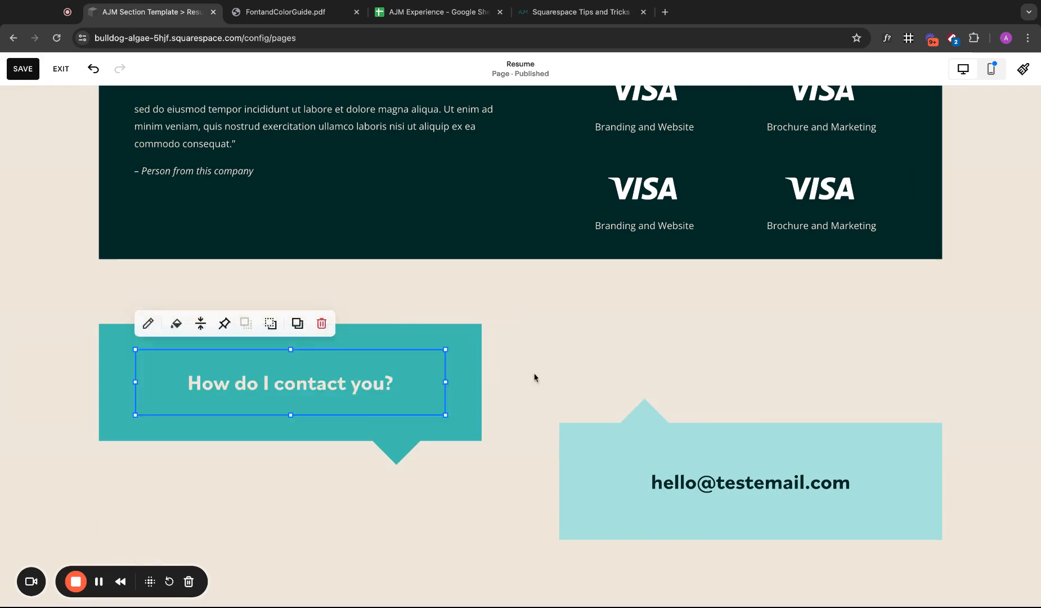
- Save the page and look over the resume layout from the hero photos down to the contact section
{"action": "left_click", "coordinate": [23, 68]}
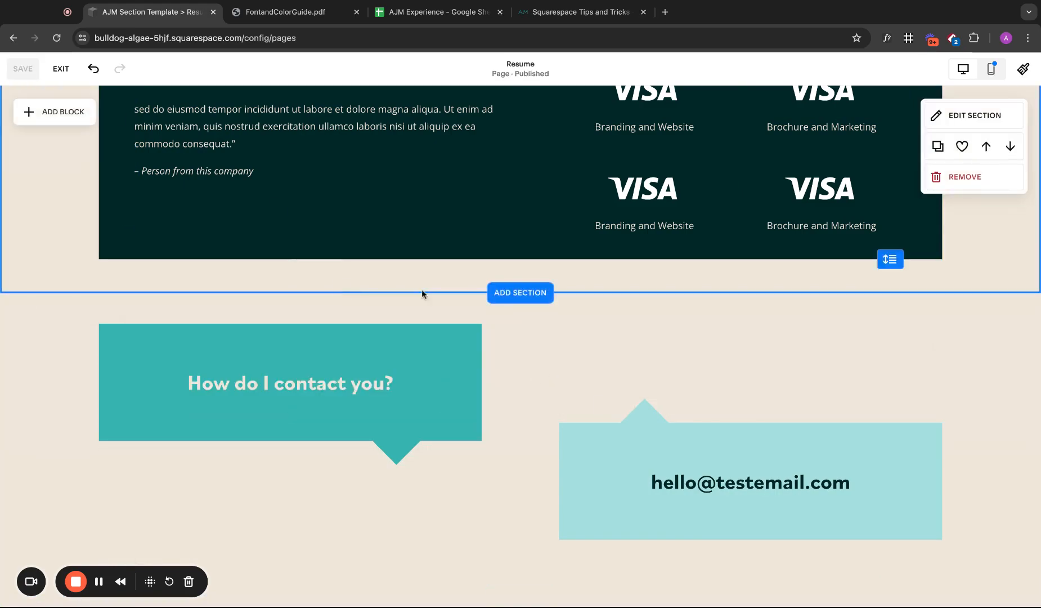
{"action": "scroll", "coordinate": [617, 400], "scroll_direction": "up", "scroll_amount": 15}
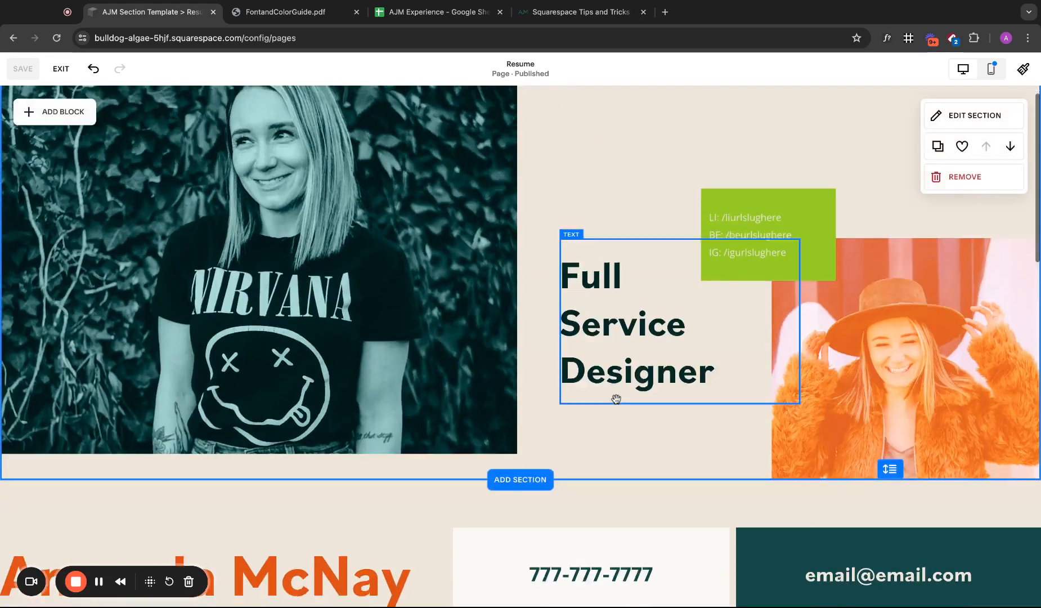
{"action": "scroll", "coordinate": [617, 400], "scroll_direction": "down", "scroll_amount": 15}
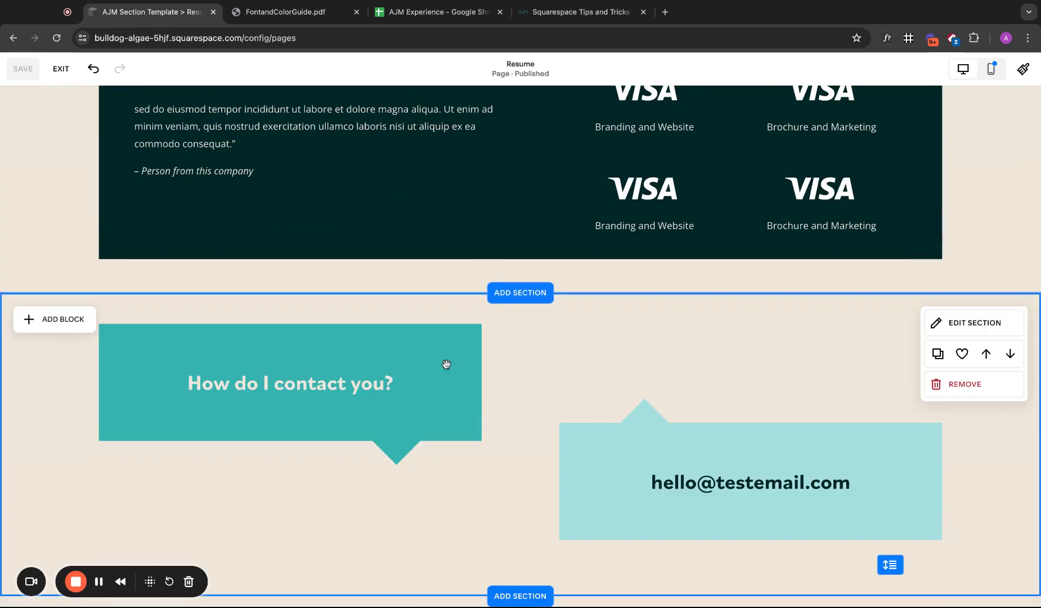
- Replace the question bubble's text with "Let’s Work Together" in a larger heading style and save the page
{"action": "triple_click", "coordinate": [354, 388]}
{"action": "type", "text": "Let’s Work Together"}
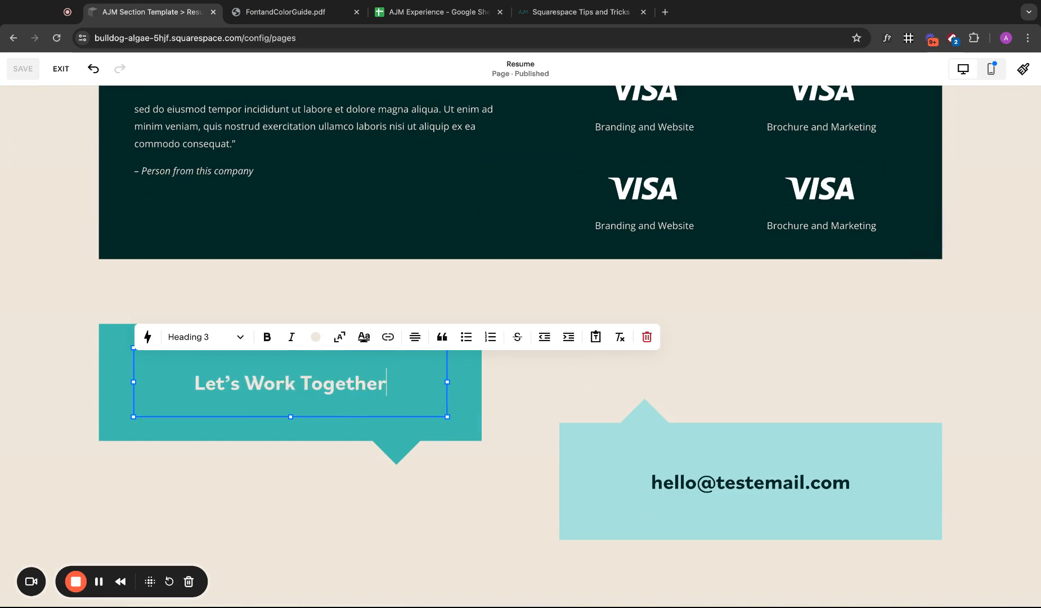
{"action": "left_click", "coordinate": [242, 336]}
{"action": "left_click", "coordinate": [230, 395]}
{"action": "left_click", "coordinate": [548, 372]}
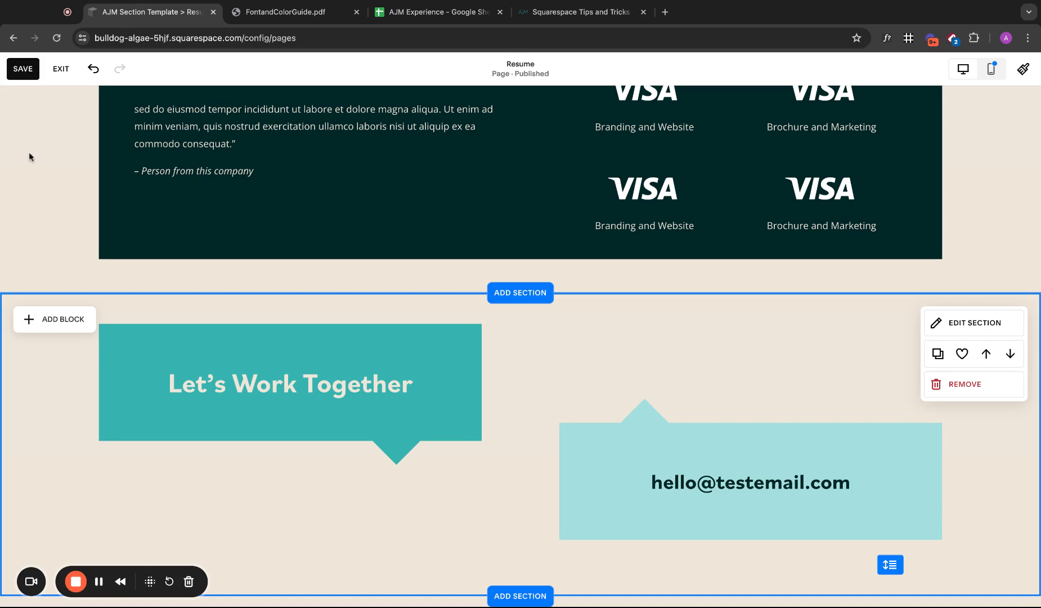
{"action": "left_click", "coordinate": [25, 70]}
- Add a button block to the contact section and place it in the empty space above the email bubble
{"action": "left_click", "coordinate": [59, 319]}
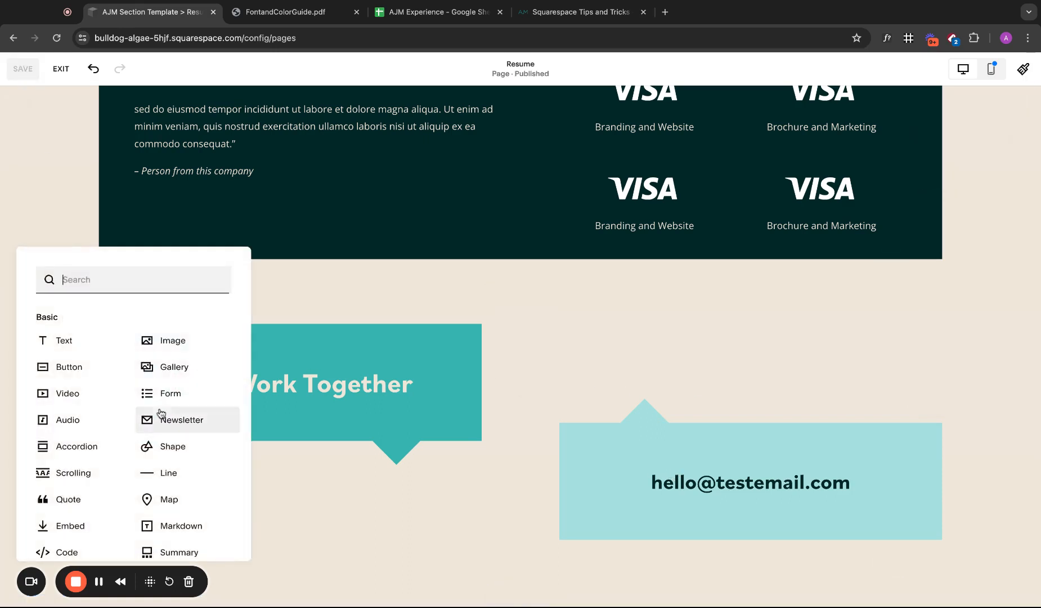
{"action": "left_click", "coordinate": [130, 367]}
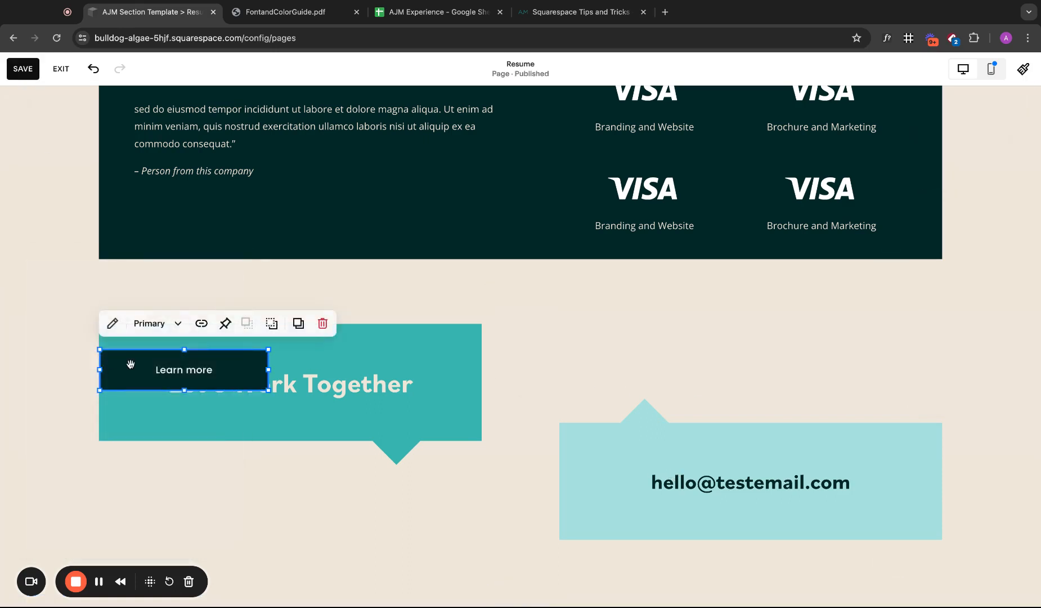
{"action": "left_click", "coordinate": [594, 369]}
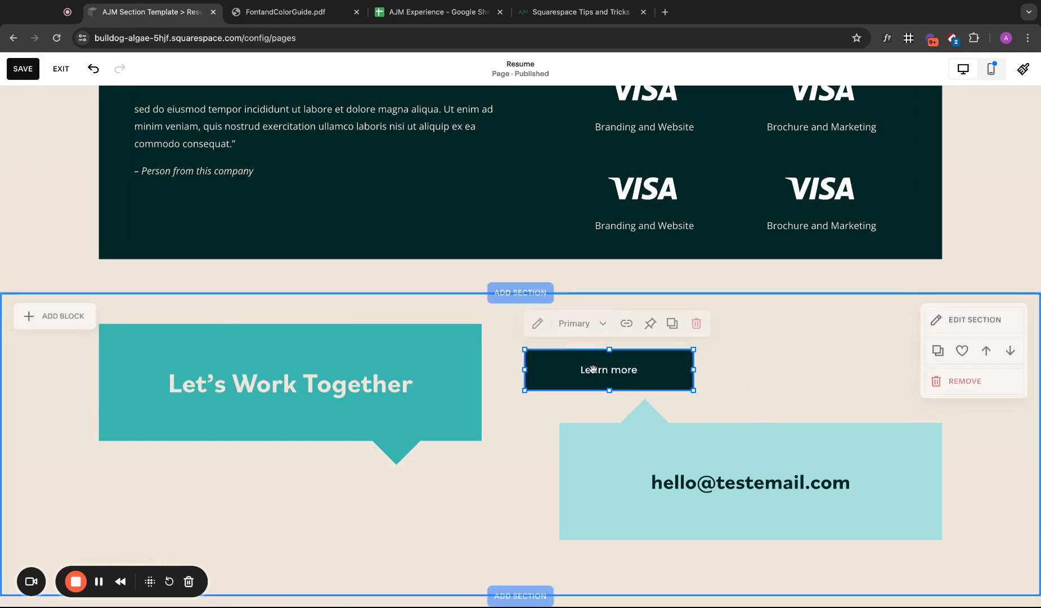
- Try the palette's green as the color of the "Let’s Work Together" bubble rectangle and compare it with the rest of the page
{"action": "left_click", "coordinate": [363, 343]}
{"action": "left_click", "coordinate": [123, 303]}
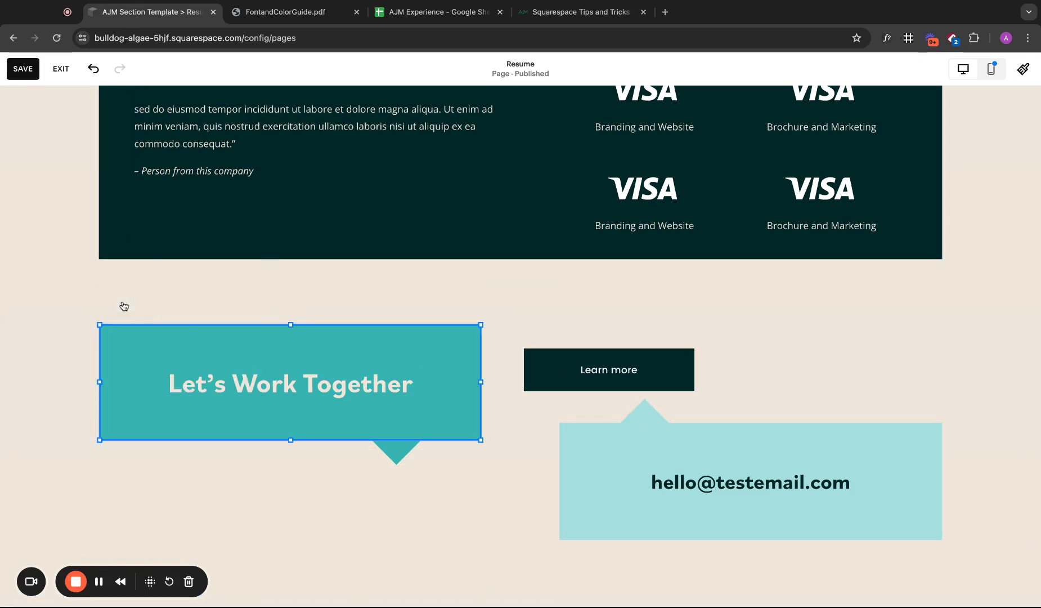
{"action": "scroll", "coordinate": [626, 479], "scroll_direction": "down", "scroll_amount": 3}
{"action": "left_click", "coordinate": [670, 475]}
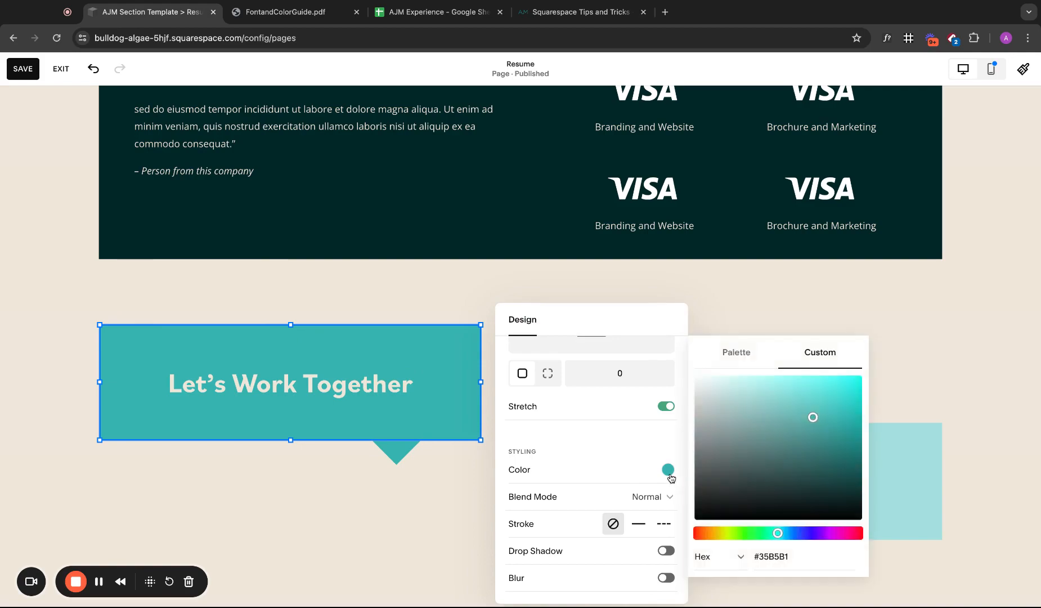
{"action": "left_click", "coordinate": [741, 352]}
{"action": "left_click", "coordinate": [744, 443]}
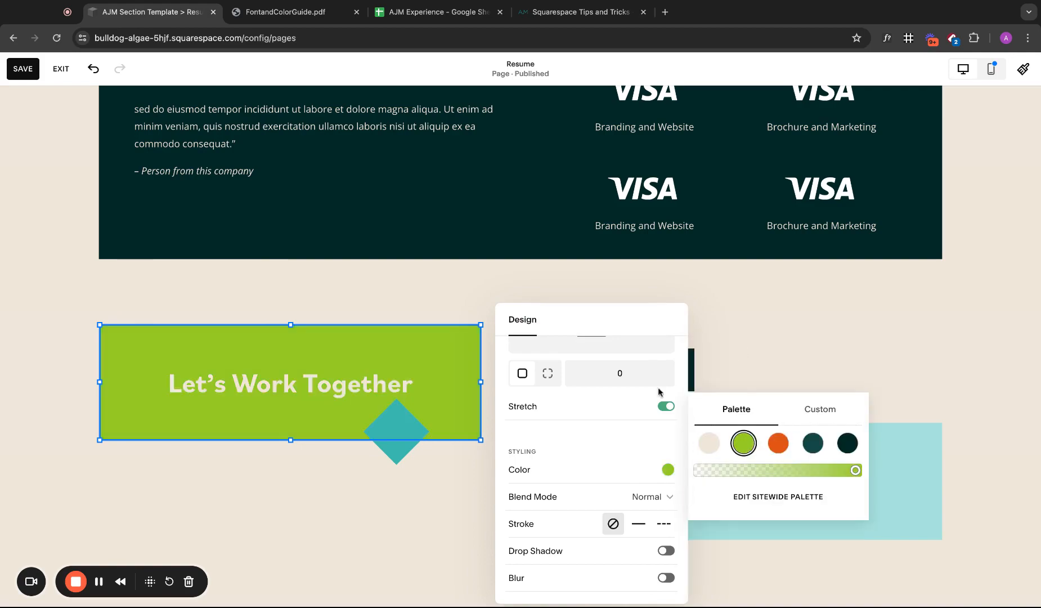
{"action": "scroll", "coordinate": [476, 285], "scroll_direction": "up", "scroll_amount": 10}
{"action": "scroll", "coordinate": [476, 285], "scroll_direction": "down", "scroll_amount": 8}
{"action": "scroll", "coordinate": [475, 285], "scroll_direction": "down", "scroll_amount": 3}
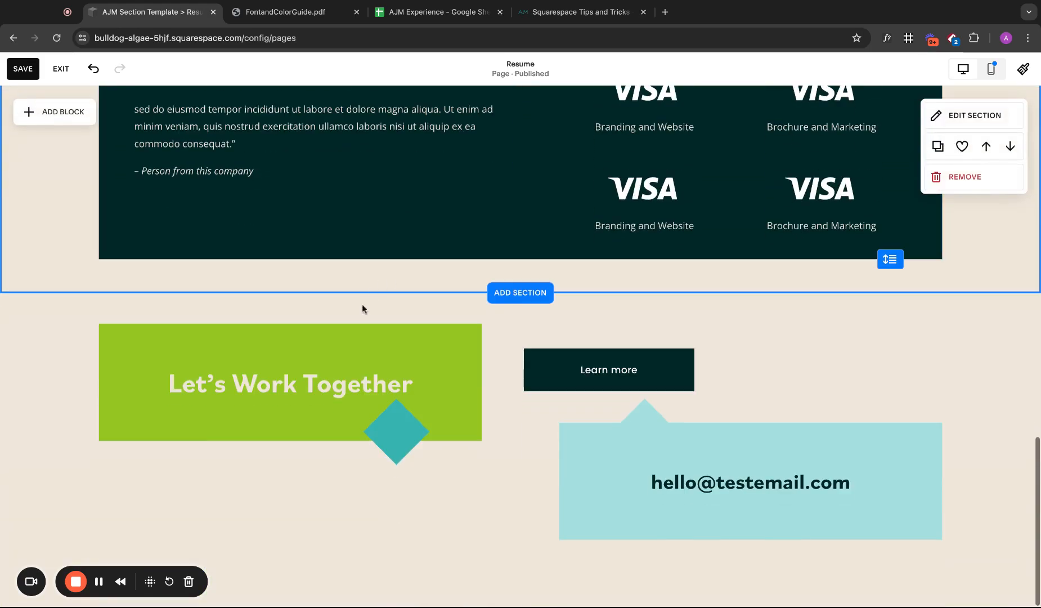
- Set the "Let’s Work Together" bubble rectangle's color to the palette's orange
{"action": "left_click", "coordinate": [186, 343]}
{"action": "left_click", "coordinate": [113, 299]}
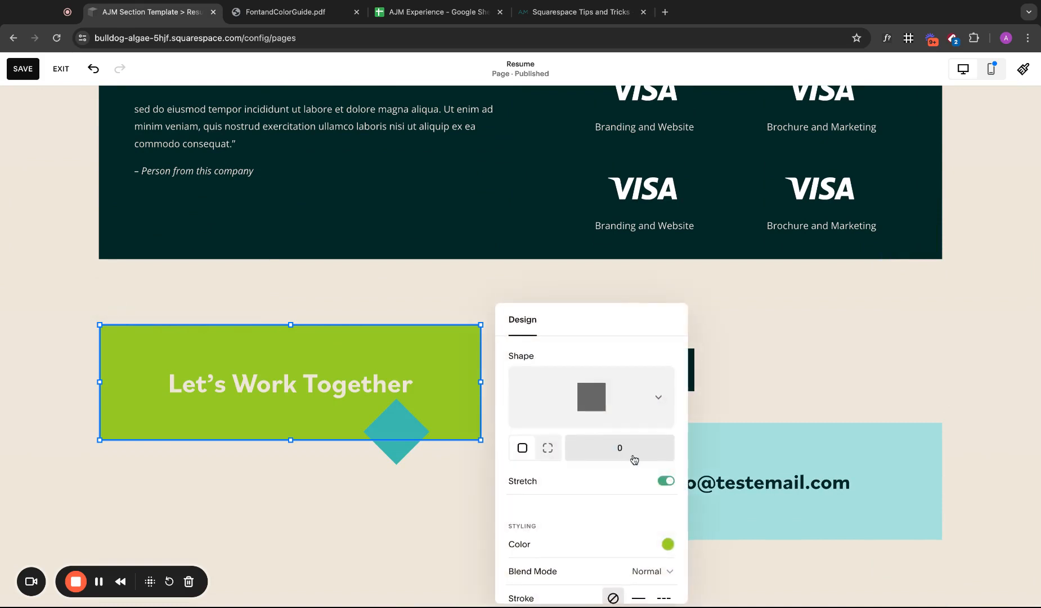
{"action": "left_click", "coordinate": [667, 544]}
{"action": "left_click", "coordinate": [779, 524]}
- Set the diamond tail of the "Let’s Work Together" bubble to the palette's orange and check it against the rest of the page
{"action": "left_click", "coordinate": [397, 448]}
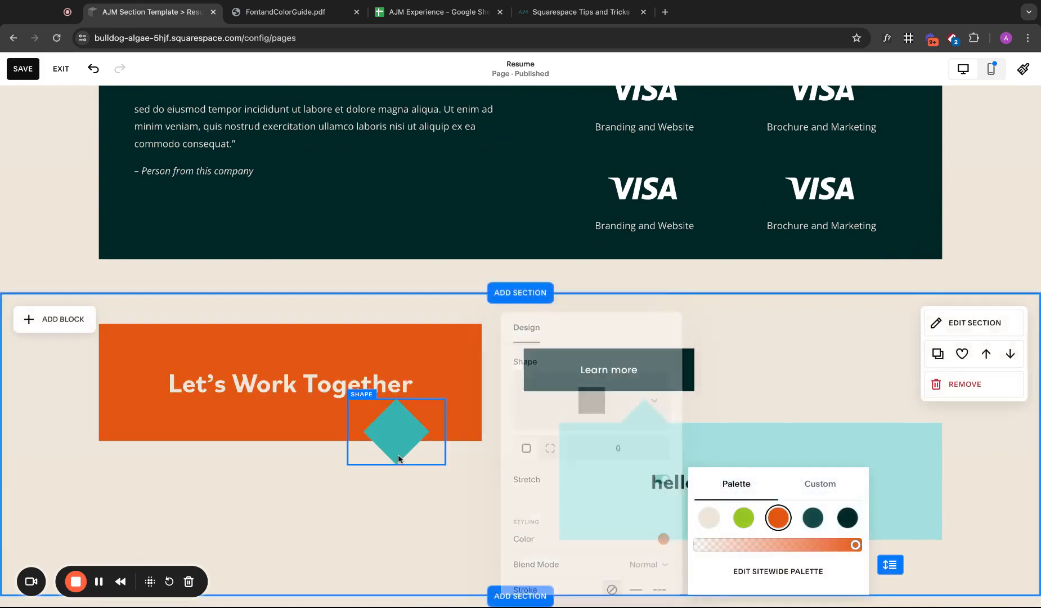
{"action": "left_click", "coordinate": [360, 376]}
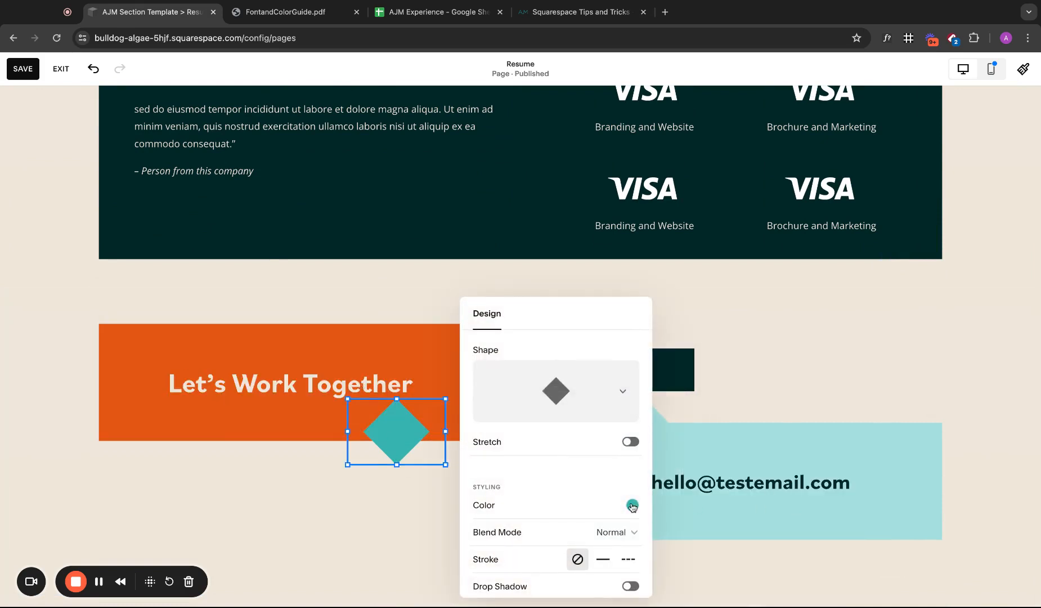
{"action": "left_click", "coordinate": [633, 506]}
{"action": "left_click", "coordinate": [701, 377]}
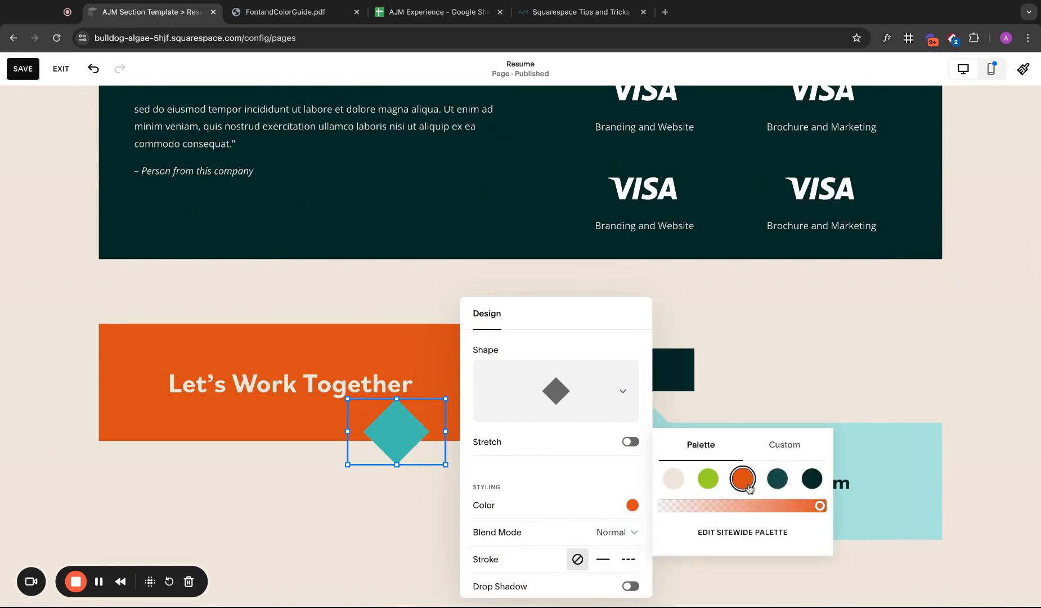
{"action": "left_click", "coordinate": [744, 349]}
{"action": "scroll", "coordinate": [744, 350], "scroll_direction": "up", "scroll_amount": 10}
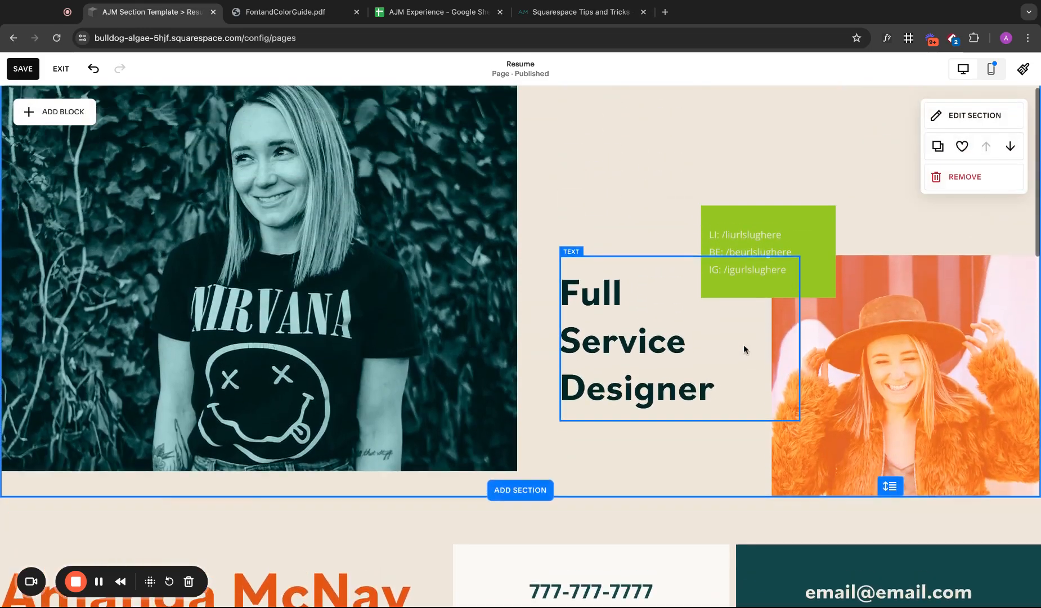
{"action": "scroll", "coordinate": [744, 350], "scroll_direction": "down", "scroll_amount": 5}
{"action": "scroll", "coordinate": [743, 344], "scroll_direction": "down", "scroll_amount": 10}
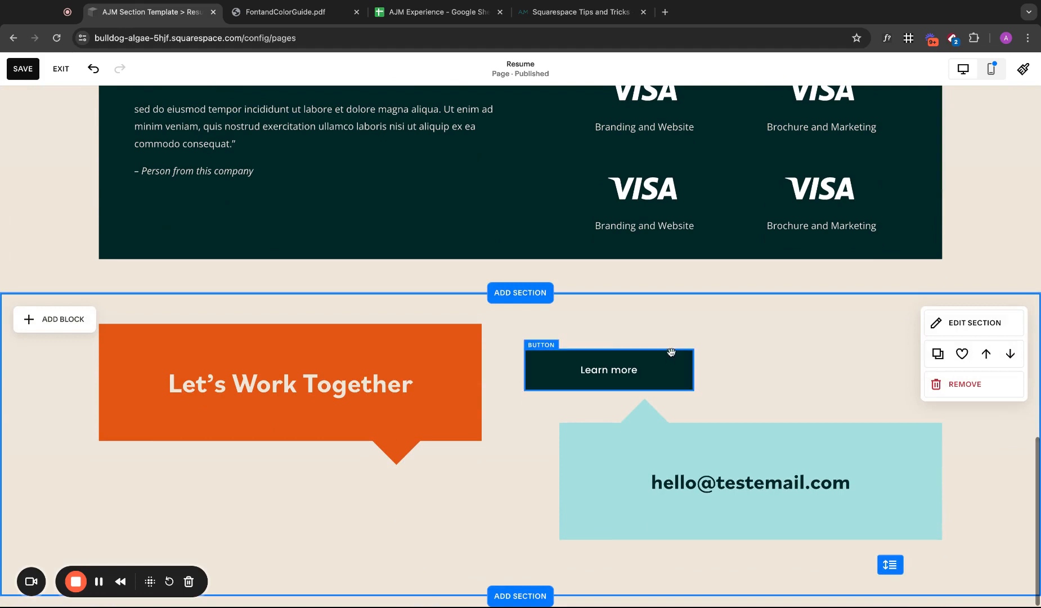
- Delete the email bubble's light teal rectangle and its text block, keeping the diamond tail
{"action": "left_click", "coordinate": [672, 354]}
{"action": "left_click", "coordinate": [706, 447]}
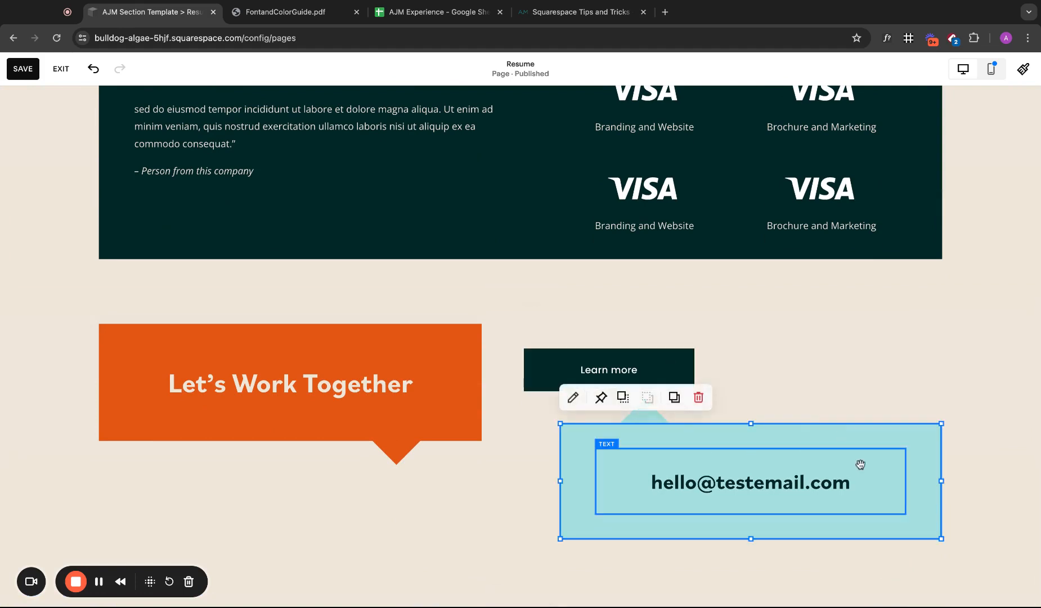
{"action": "scroll", "coordinate": [718, 446], "scroll_direction": "up", "scroll_amount": 1}
- Relabel the primary button "Get In Touch" and move and enlarge it to fill the former email bubble's area over the diamond
{"action": "left_click", "coordinate": [565, 431]}
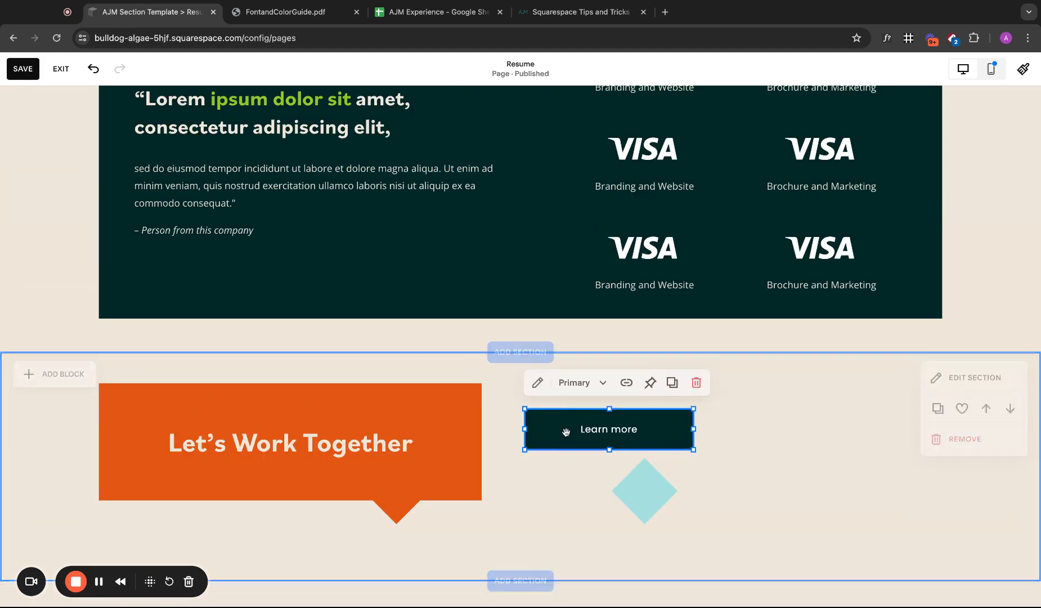
{"action": "left_click", "coordinate": [538, 383]}
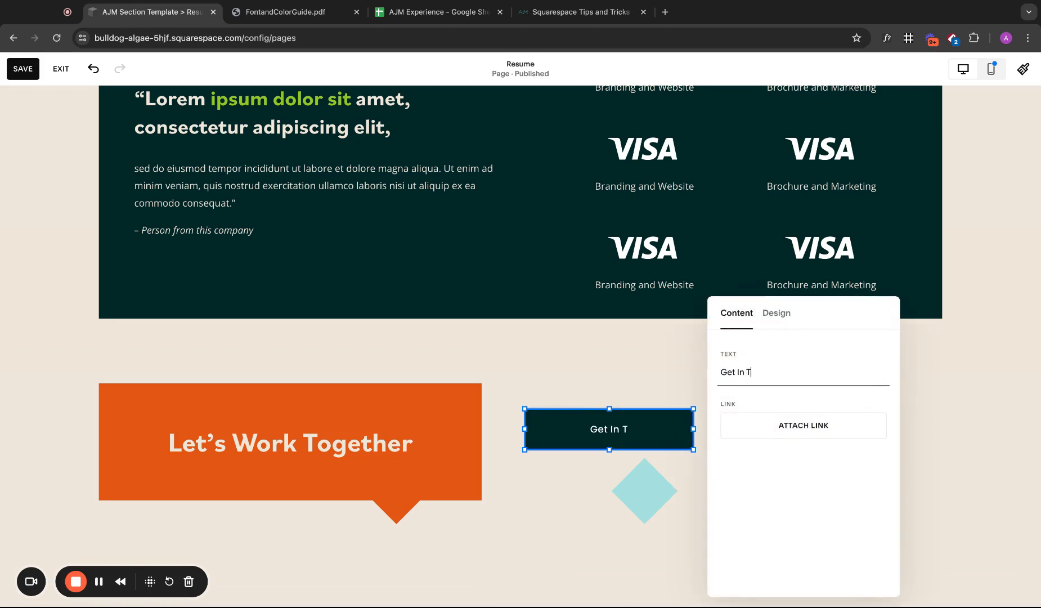
{"action": "left_click", "coordinate": [777, 313]}
{"action": "left_click", "coordinate": [824, 374]}
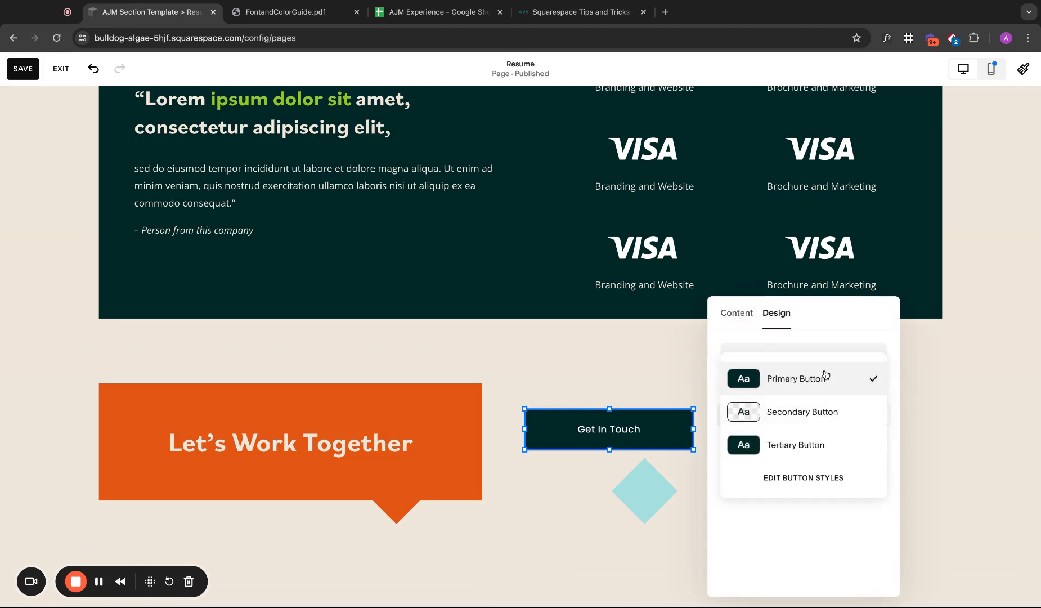
{"action": "left_click", "coordinate": [870, 380]}
{"action": "left_click", "coordinate": [657, 398]}
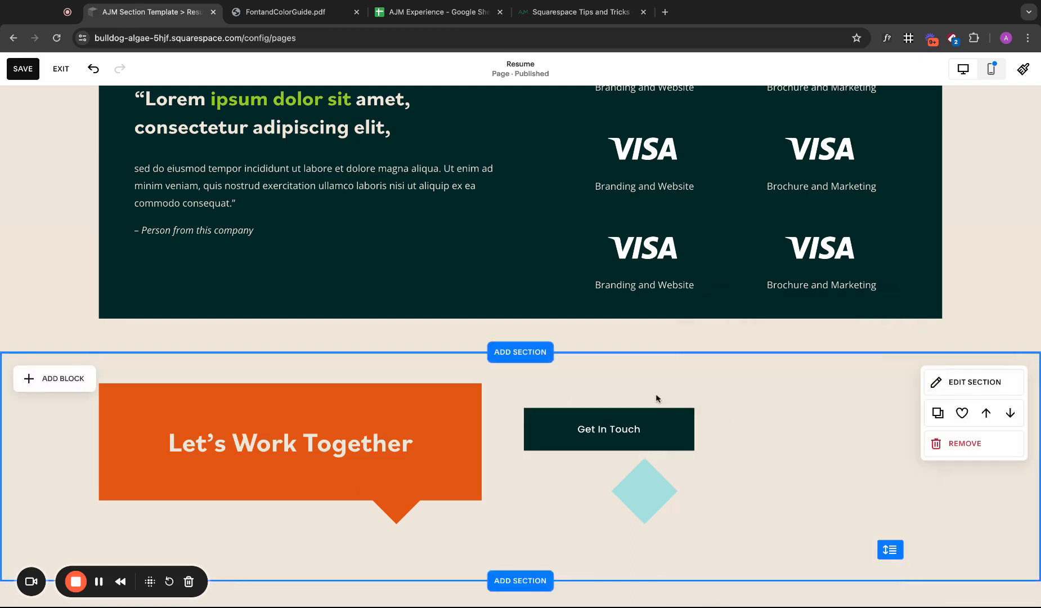
{"action": "left_click_drag", "start_coordinate": [640, 425], "coordinate": [942, 573]}
{"action": "left_click", "coordinate": [964, 466]}
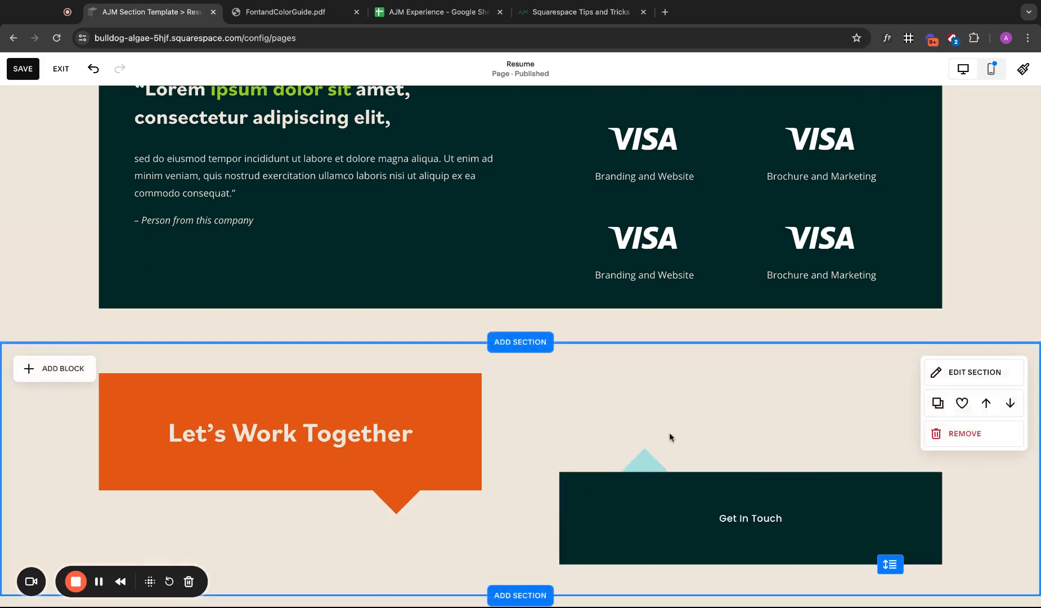
- Set the diamond tail above the "Get In Touch" button to the palette's lighter dark teal and save the page
{"action": "left_click", "coordinate": [645, 450]}
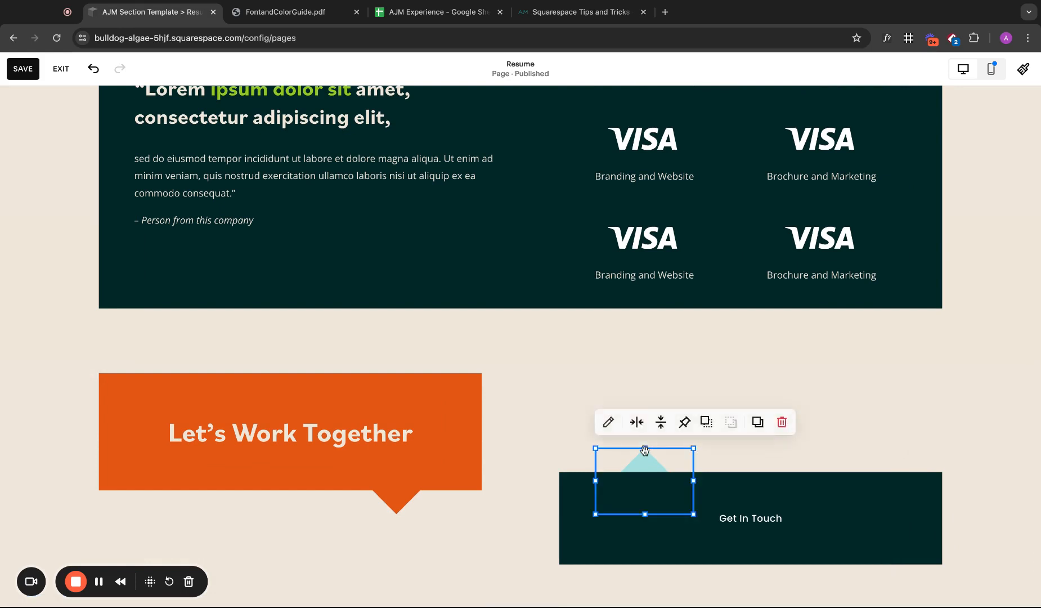
{"action": "left_click", "coordinate": [610, 423]}
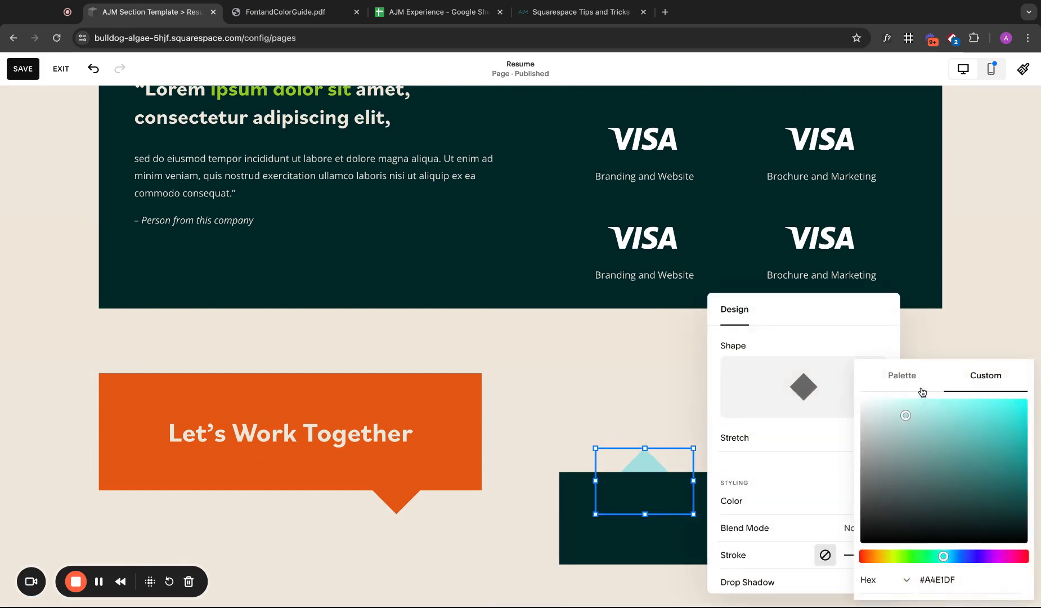
{"action": "left_click", "coordinate": [921, 387]}
{"action": "left_click", "coordinate": [980, 475]}
{"action": "left_click", "coordinate": [952, 407]}
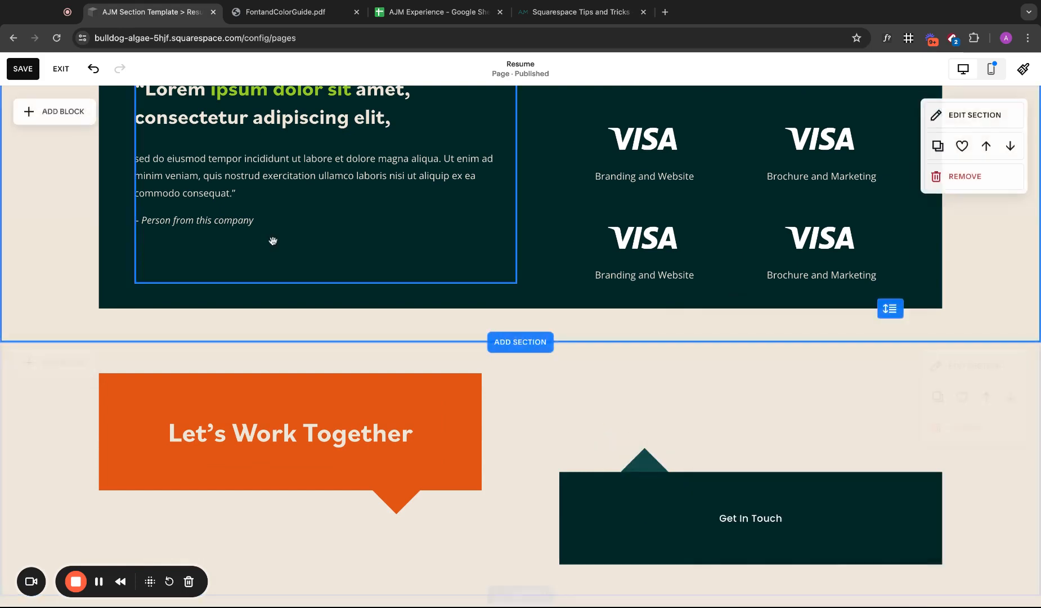
{"action": "left_click", "coordinate": [13, 71]}
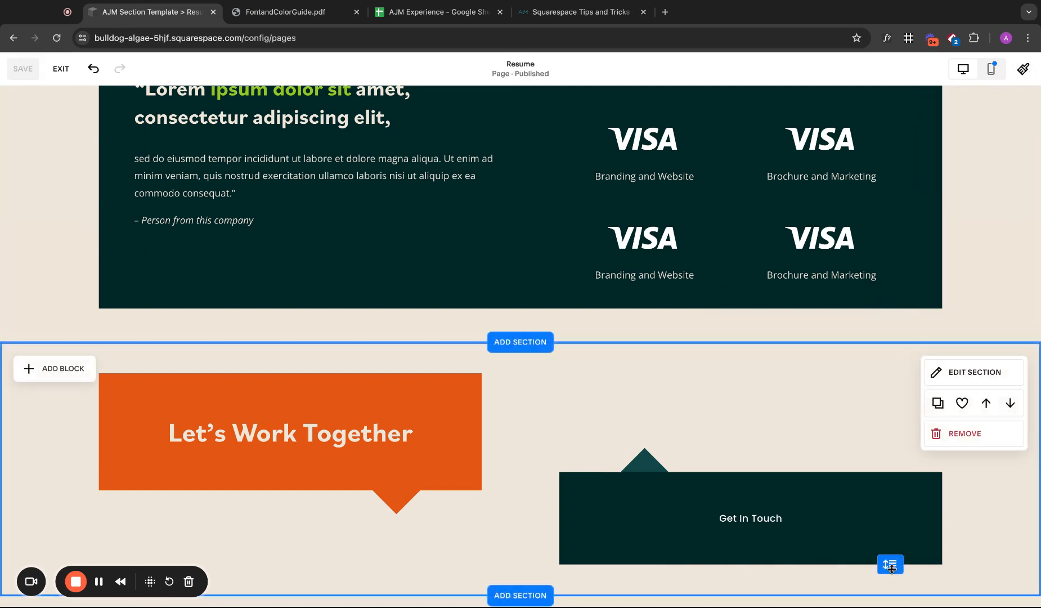
- Extend the contact section's height slightly below the "Get In Touch" button and save the page
{"action": "left_click_drag", "start_coordinate": [891, 569], "coordinate": [890, 586]}
{"action": "scroll", "coordinate": [872, 405], "scroll_direction": "down", "scroll_amount": 1}
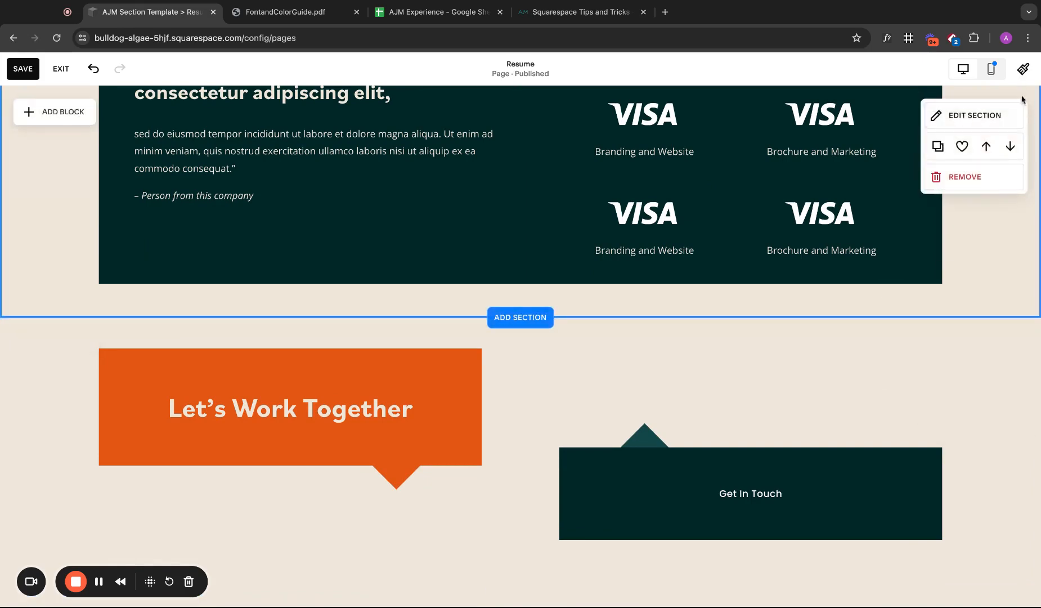
{"action": "left_click", "coordinate": [22, 69]}
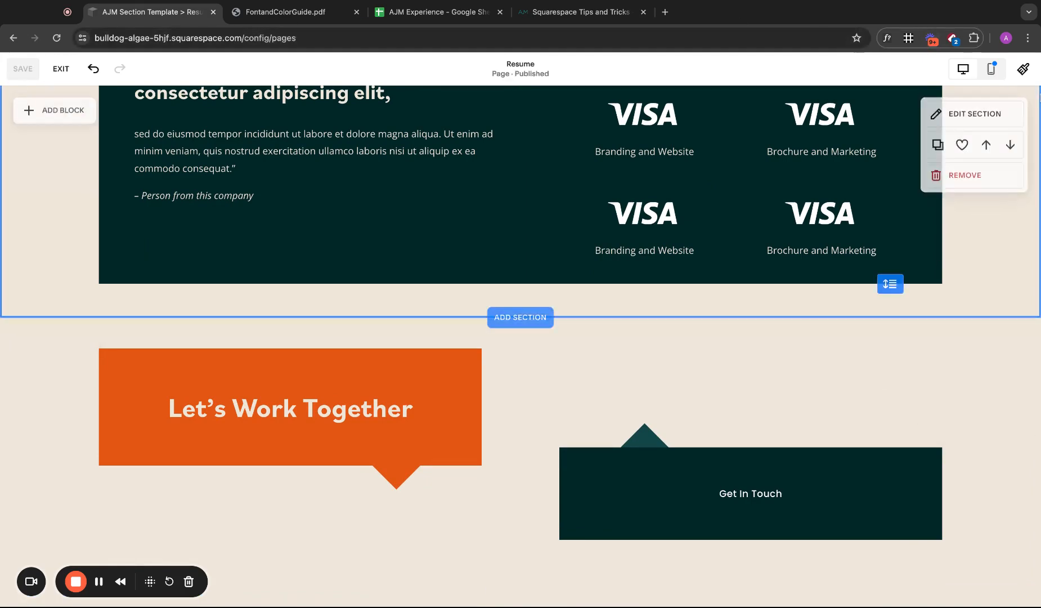
- Set the Lightest 1 theme's primary button background to the palette's lighter dark teal and save the page
{"action": "left_click", "coordinate": [1024, 68]}
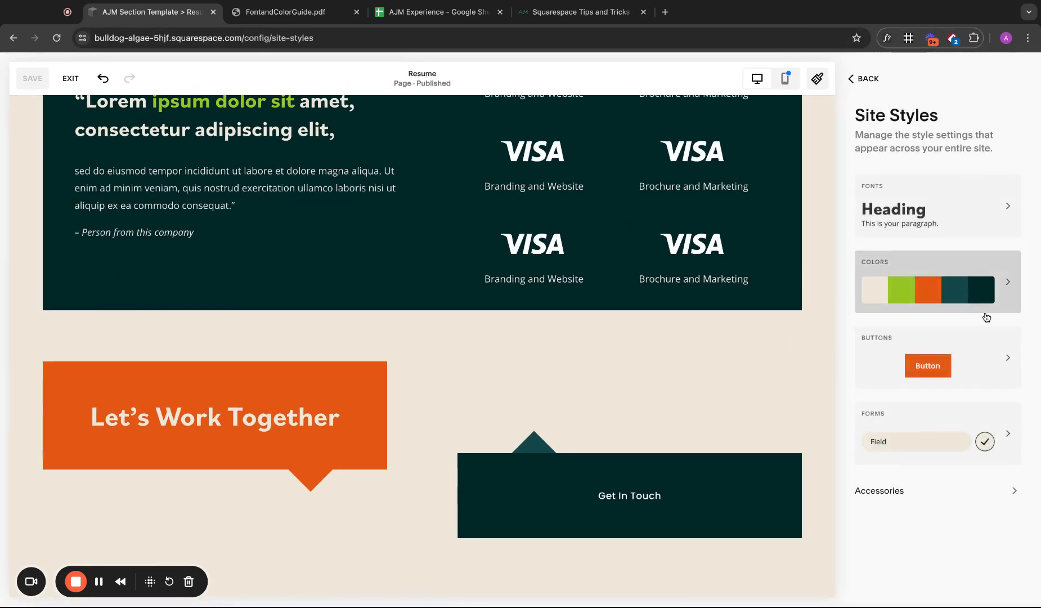
{"action": "left_click", "coordinate": [986, 307]}
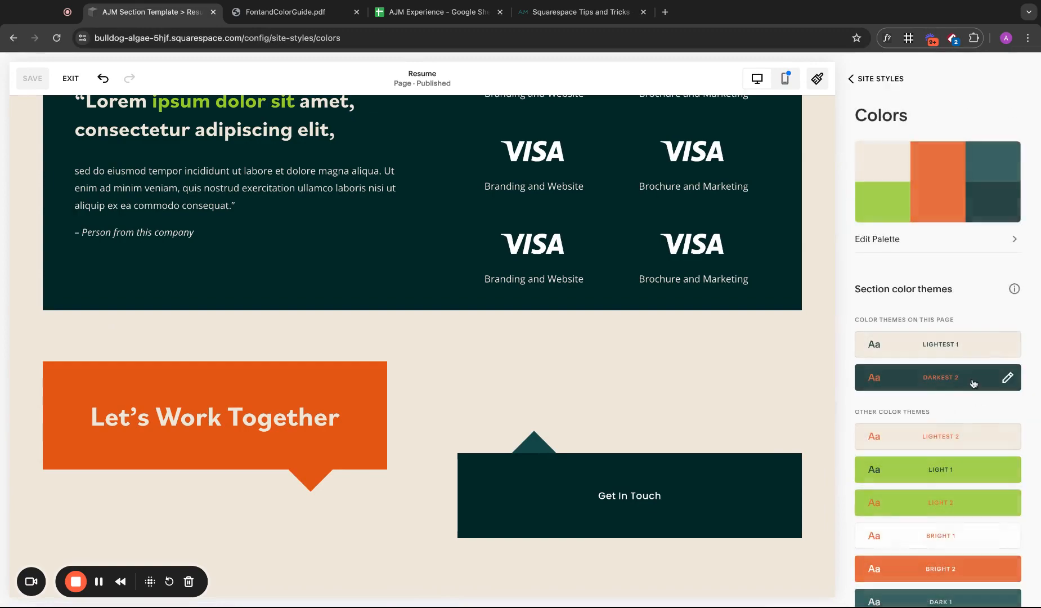
{"action": "scroll", "coordinate": [692, 425], "scroll_direction": "down", "scroll_amount": 15}
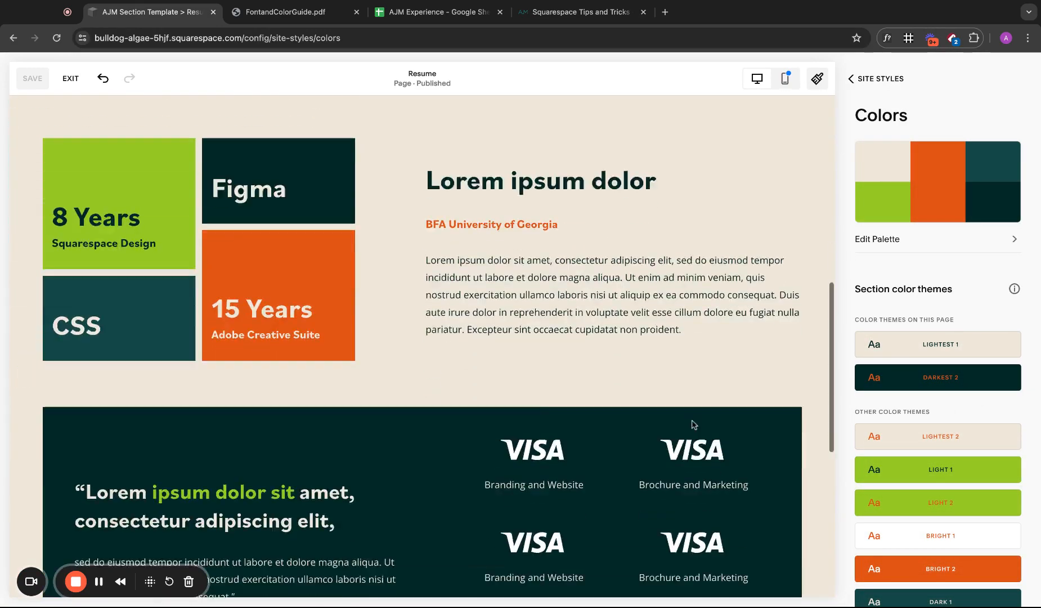
{"action": "left_click", "coordinate": [1008, 346]}
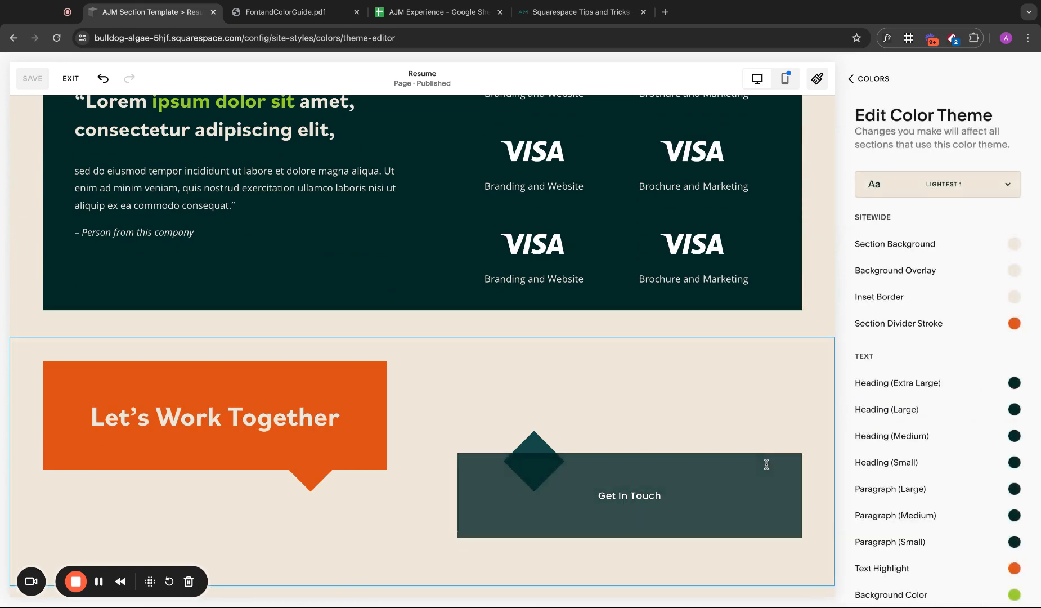
{"action": "scroll", "coordinate": [993, 346], "scroll_direction": "down", "scroll_amount": 9}
{"action": "scroll", "coordinate": [994, 345], "scroll_direction": "down", "scroll_amount": 4}
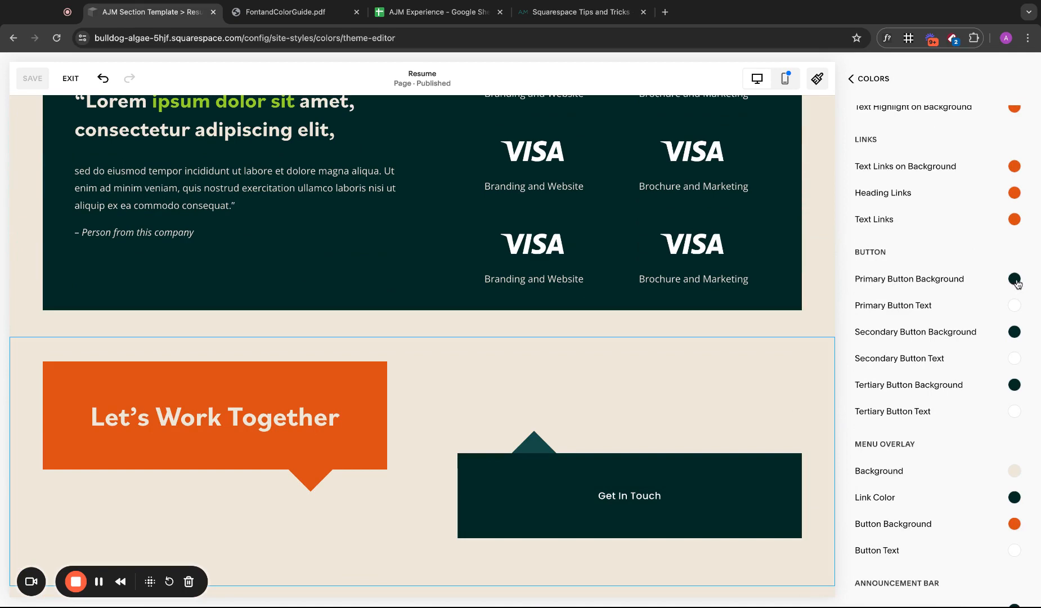
{"action": "left_click", "coordinate": [1016, 280]}
{"action": "left_click", "coordinate": [987, 257]}
{"action": "left_click", "coordinate": [881, 84]}
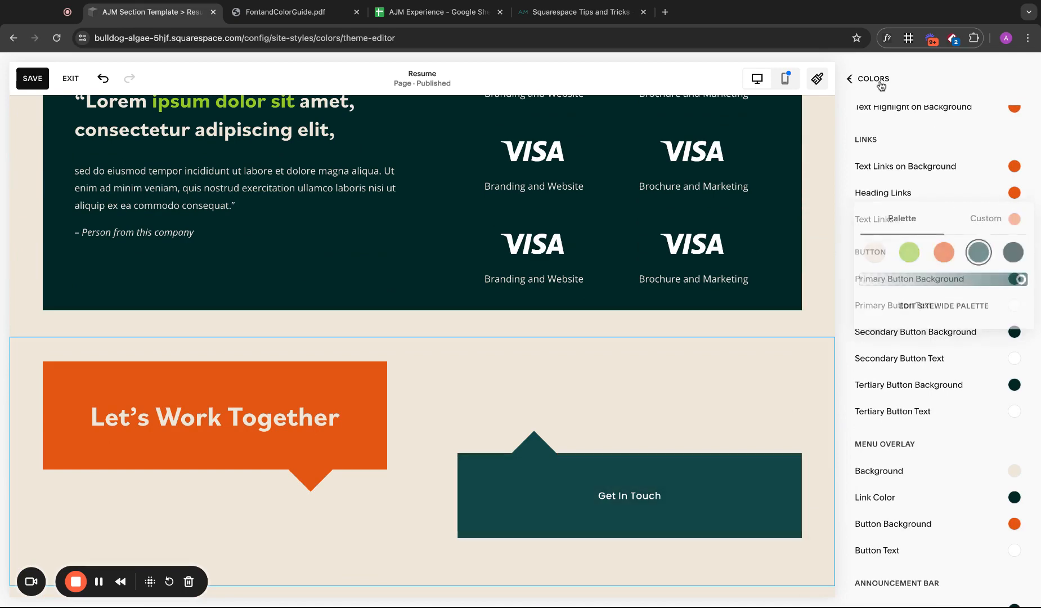
{"action": "left_click", "coordinate": [880, 84]}
{"action": "left_click", "coordinate": [880, 83]}
{"action": "left_click", "coordinate": [867, 80]}
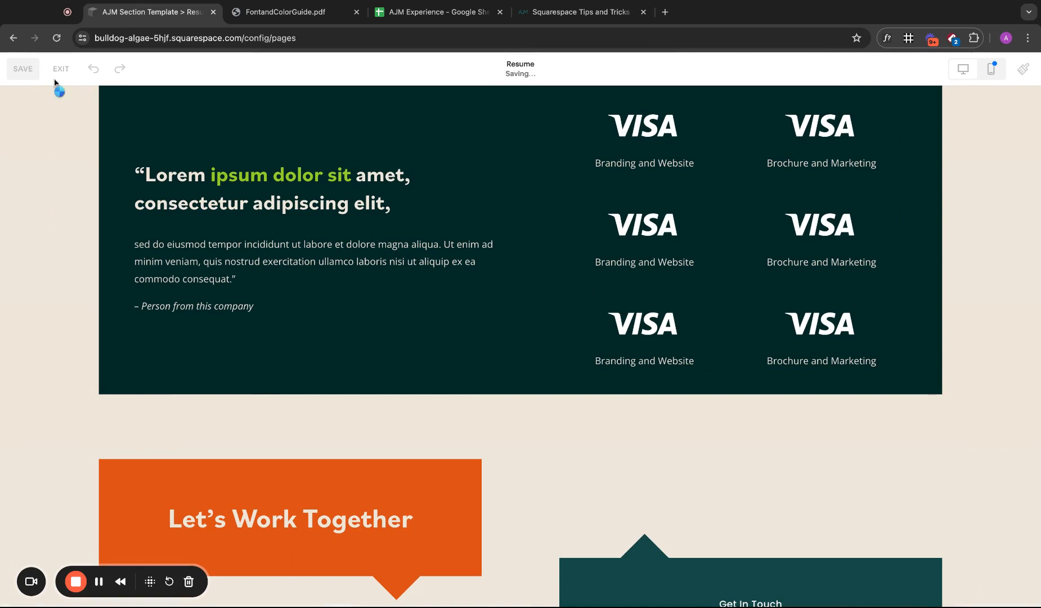
{"action": "scroll", "coordinate": [258, 155], "scroll_direction": "down", "scroll_amount": 2}
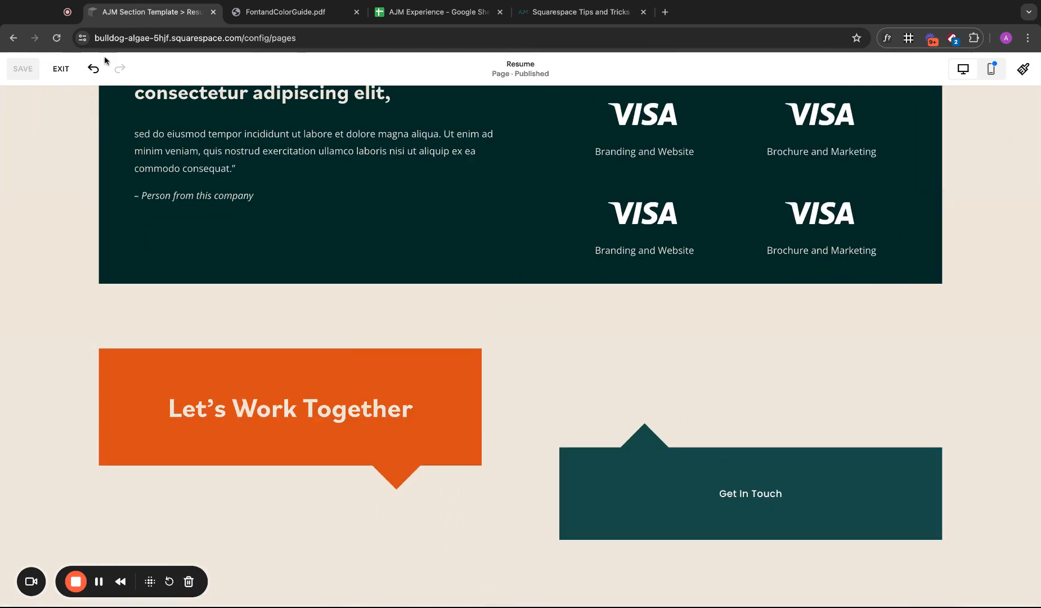
{"action": "left_click", "coordinate": [1024, 68]}
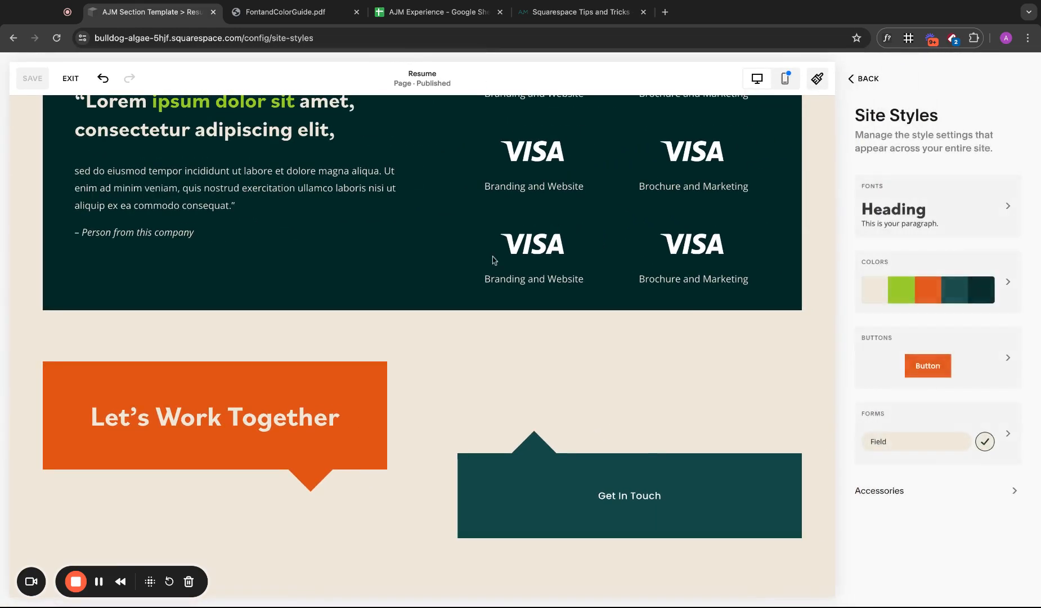
{"action": "left_click", "coordinate": [71, 80]}
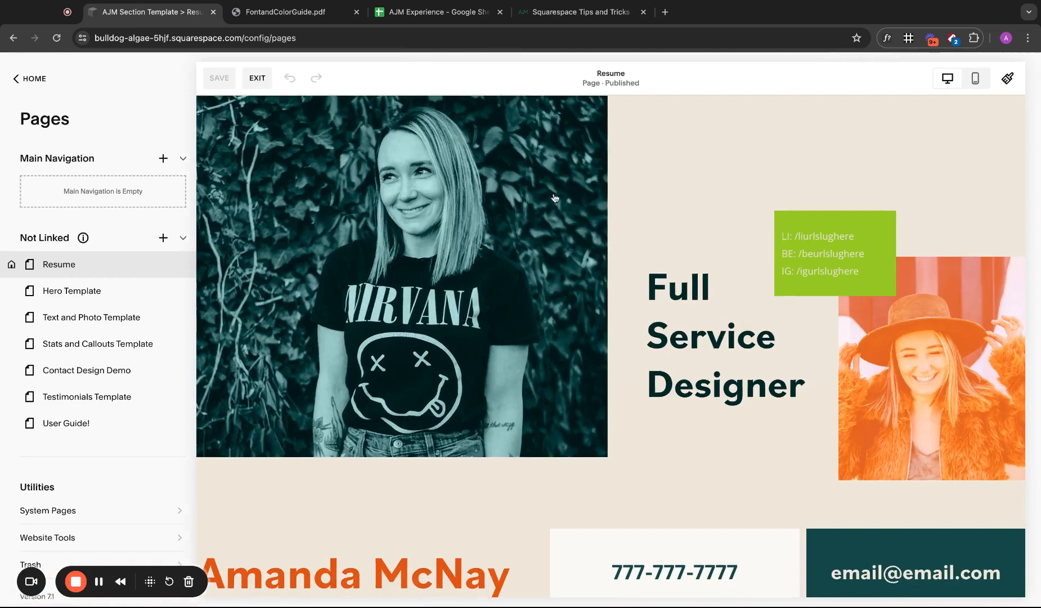
- Switch the "Get In Touch" button to the Secondary style and save the page
{"action": "left_click", "coordinate": [554, 198]}
{"action": "scroll", "coordinate": [723, 359], "scroll_direction": "down", "scroll_amount": 20}
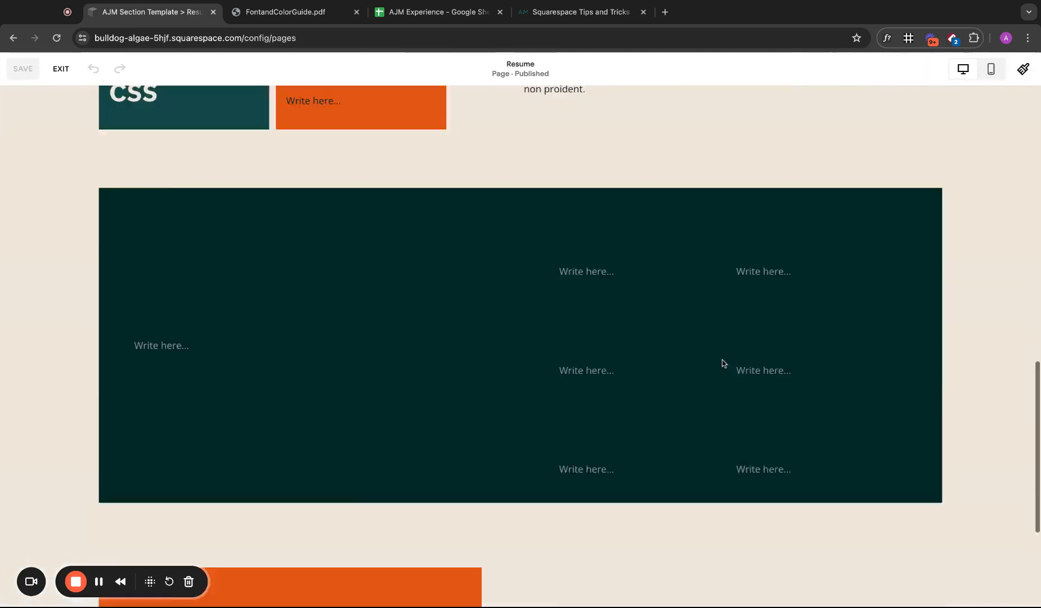
{"action": "left_click", "coordinate": [681, 485]}
{"action": "left_click", "coordinate": [631, 428]}
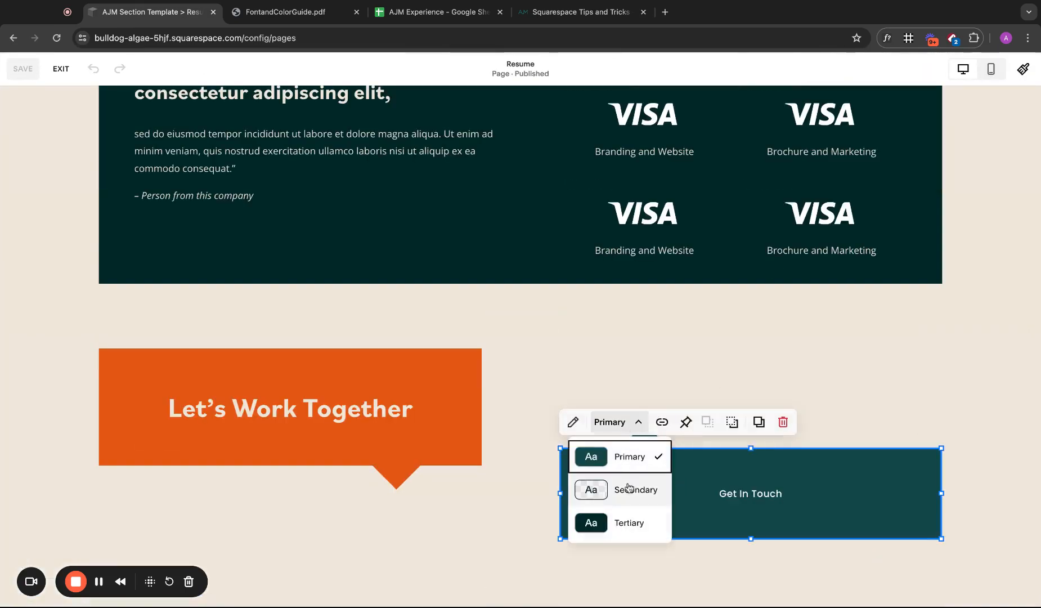
{"action": "left_click", "coordinate": [629, 490]}
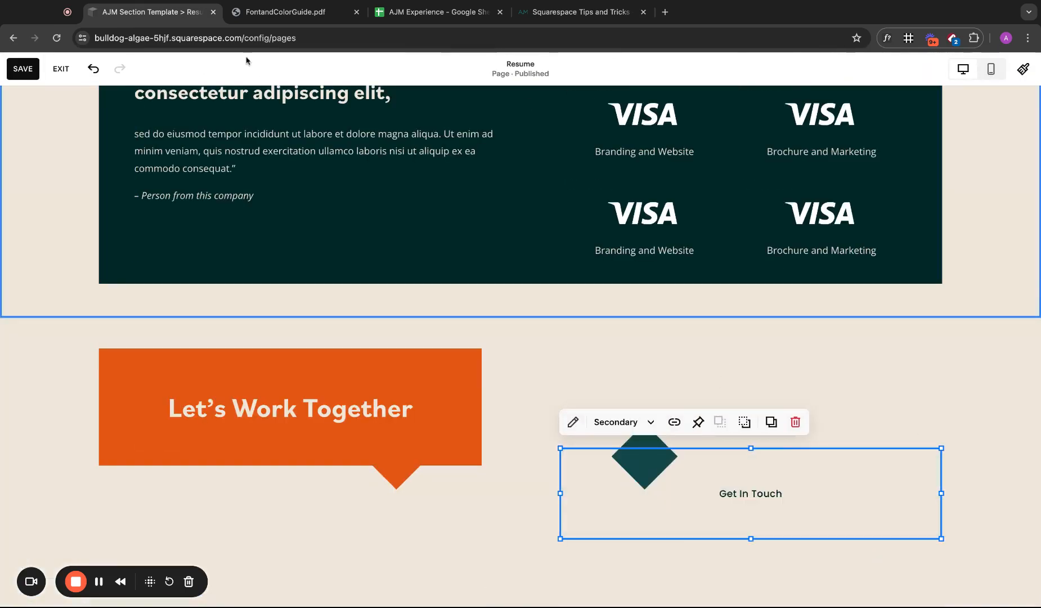
{"action": "left_click", "coordinate": [913, 102]}
{"action": "left_click", "coordinate": [1024, 69]}
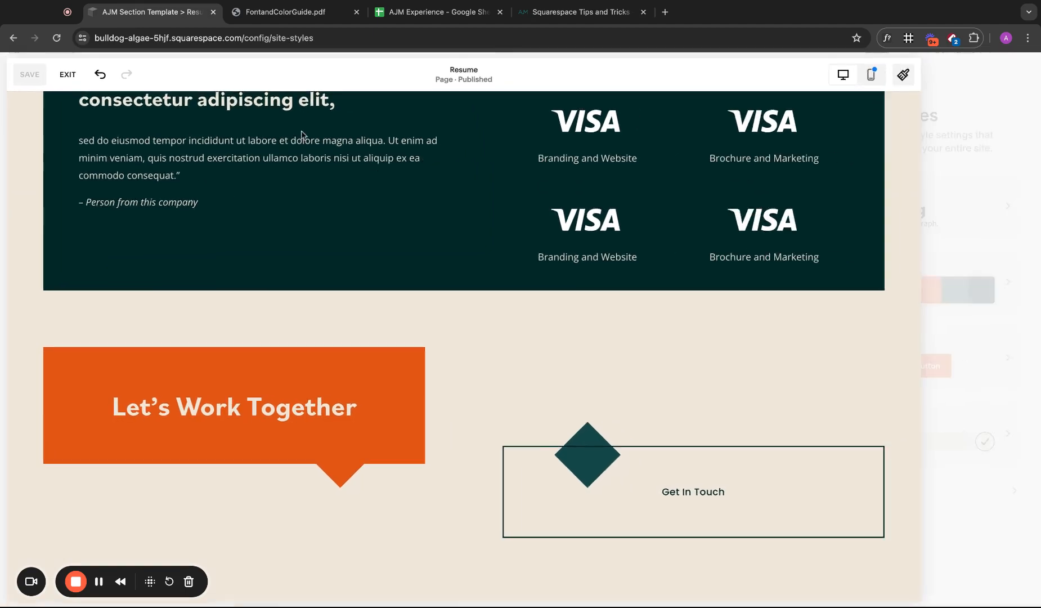
{"action": "left_click", "coordinate": [66, 77]}
{"action": "left_click", "coordinate": [222, 78]}
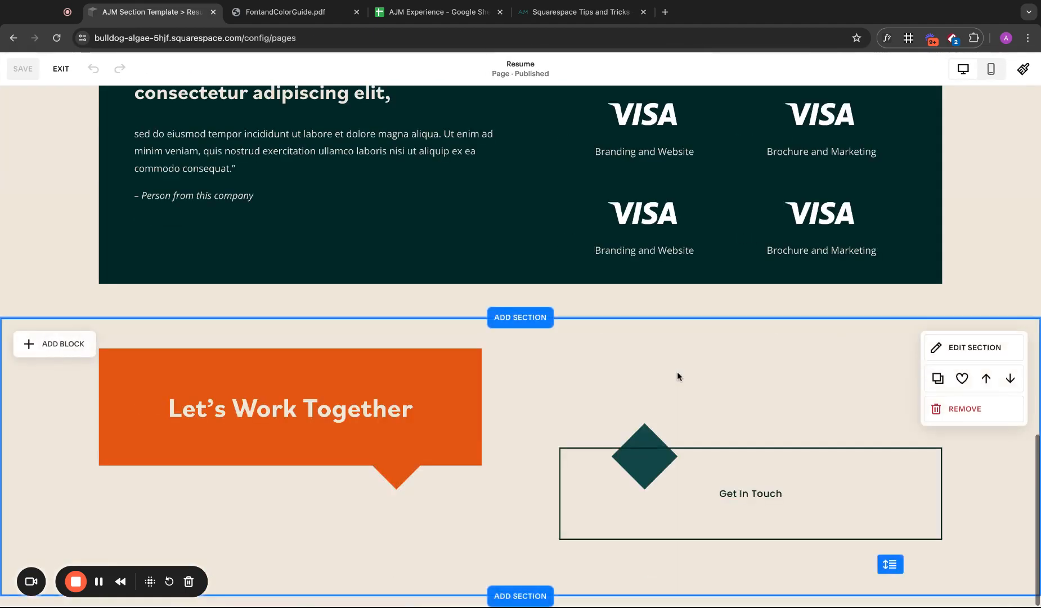
- Switch the "Get In Touch" button to the Tertiary style and save the page
{"action": "left_click", "coordinate": [731, 484]}
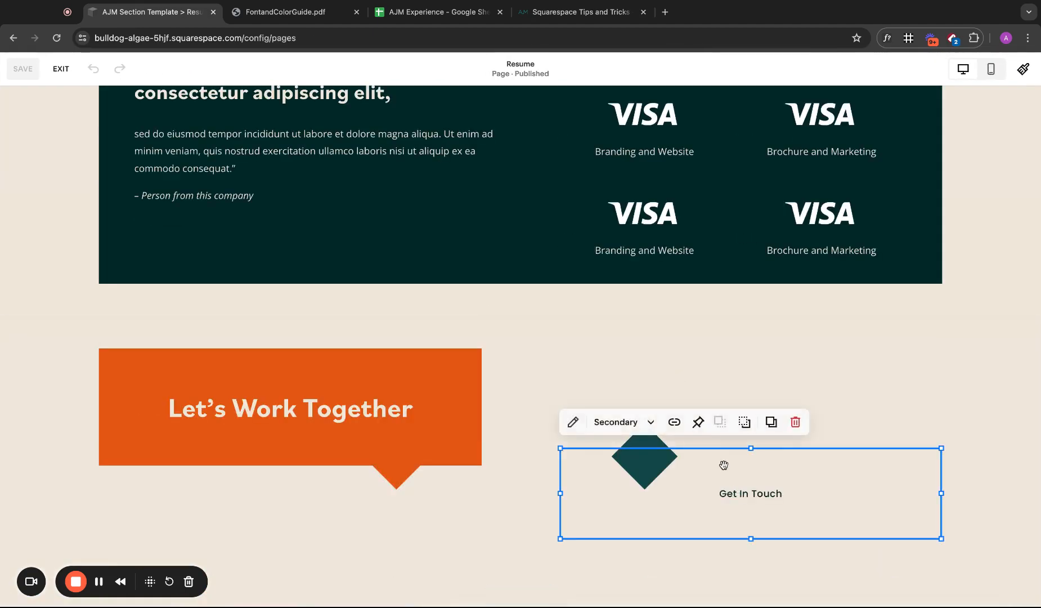
{"action": "left_click", "coordinate": [619, 422]}
{"action": "left_click", "coordinate": [629, 524]}
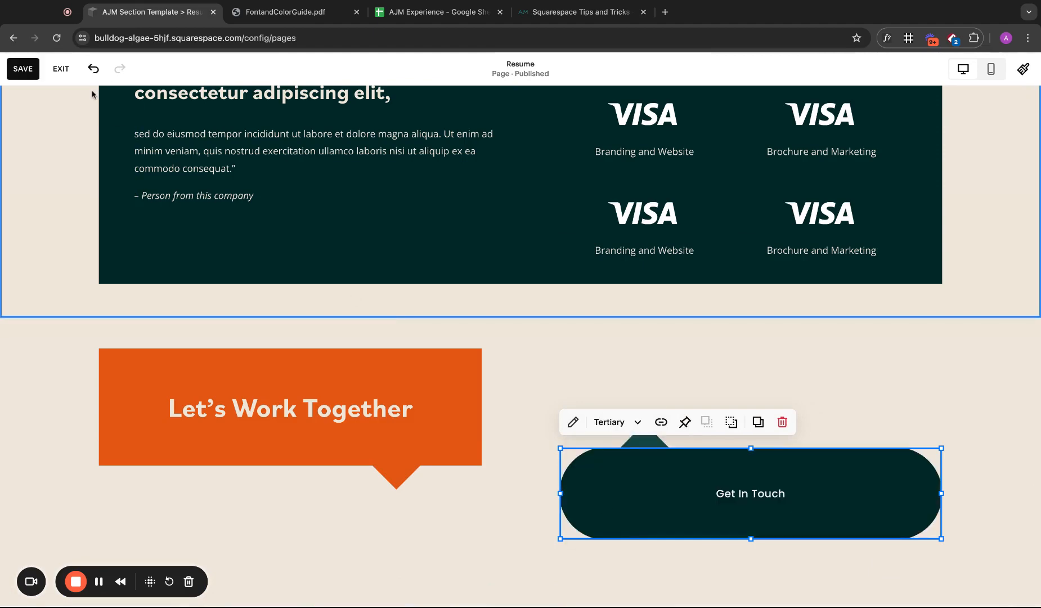
{"action": "left_click", "coordinate": [24, 69]}
- Apply the primary button's site style settings to all button types
{"action": "left_click", "coordinate": [1023, 69]}
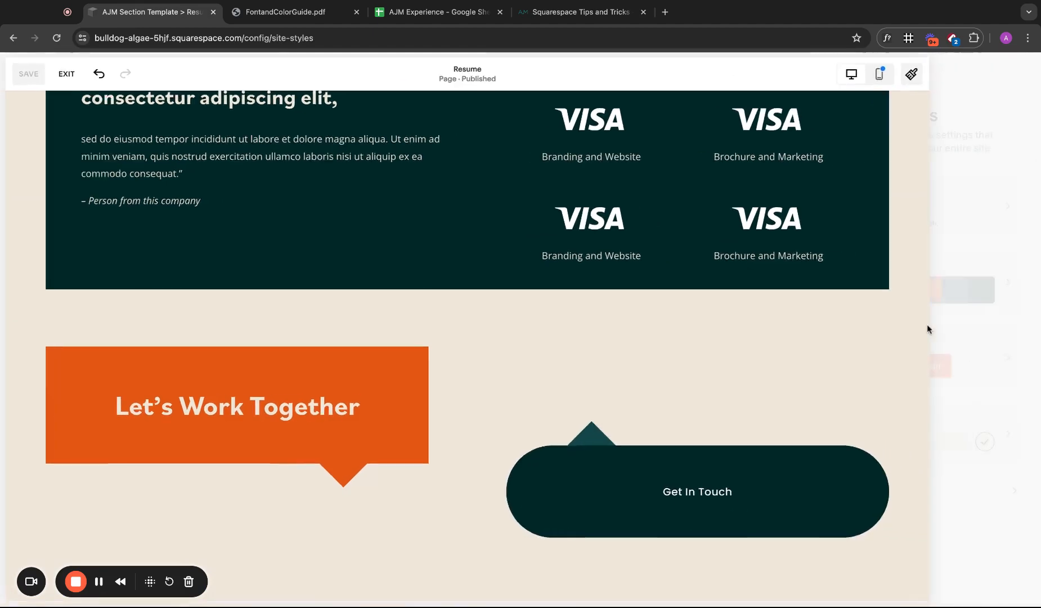
{"action": "left_click", "coordinate": [934, 353]}
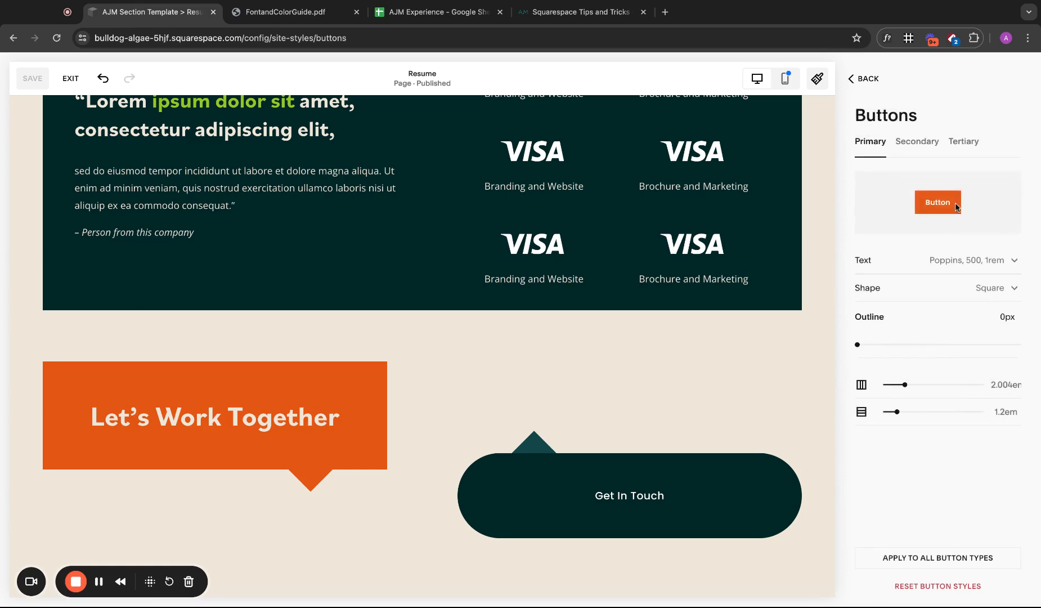
{"action": "left_click", "coordinate": [939, 559]}
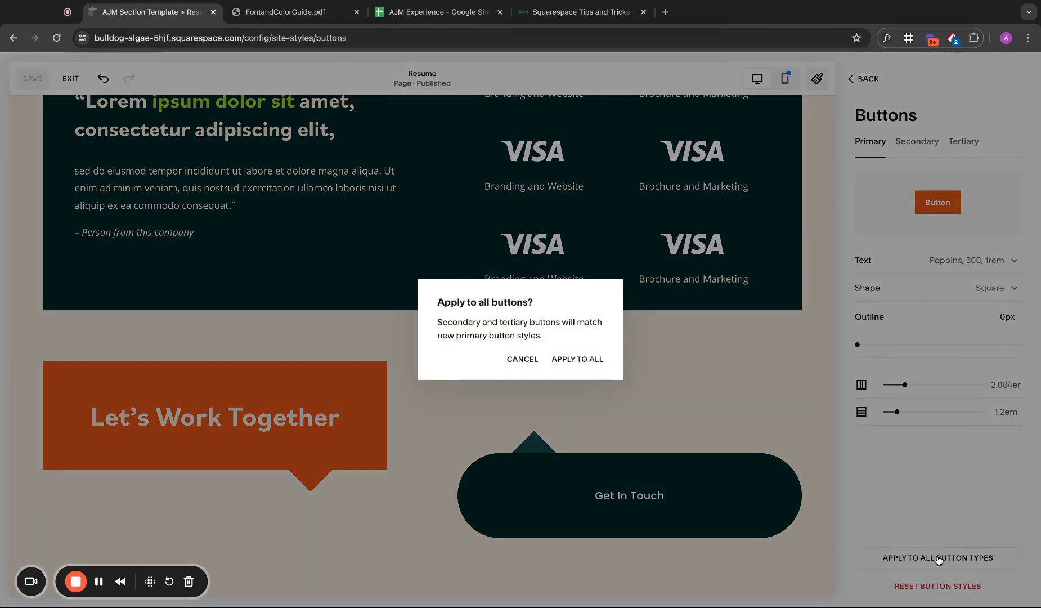
{"action": "left_click", "coordinate": [583, 363]}
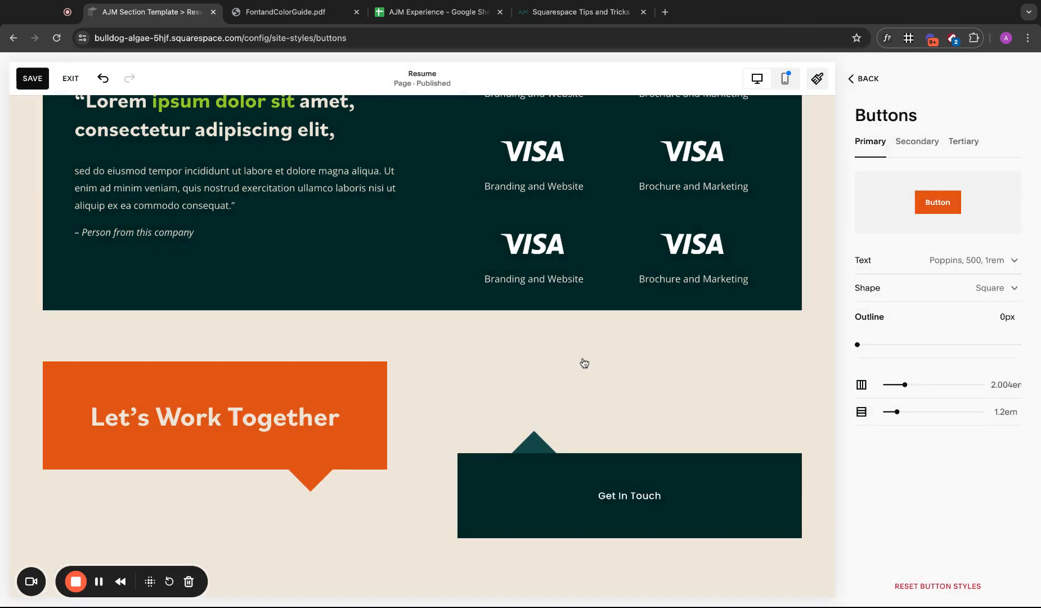
- Set the tertiary button text to Open Sans with weight 600
{"action": "left_click", "coordinate": [979, 270]}
{"action": "left_click", "coordinate": [988, 296]}
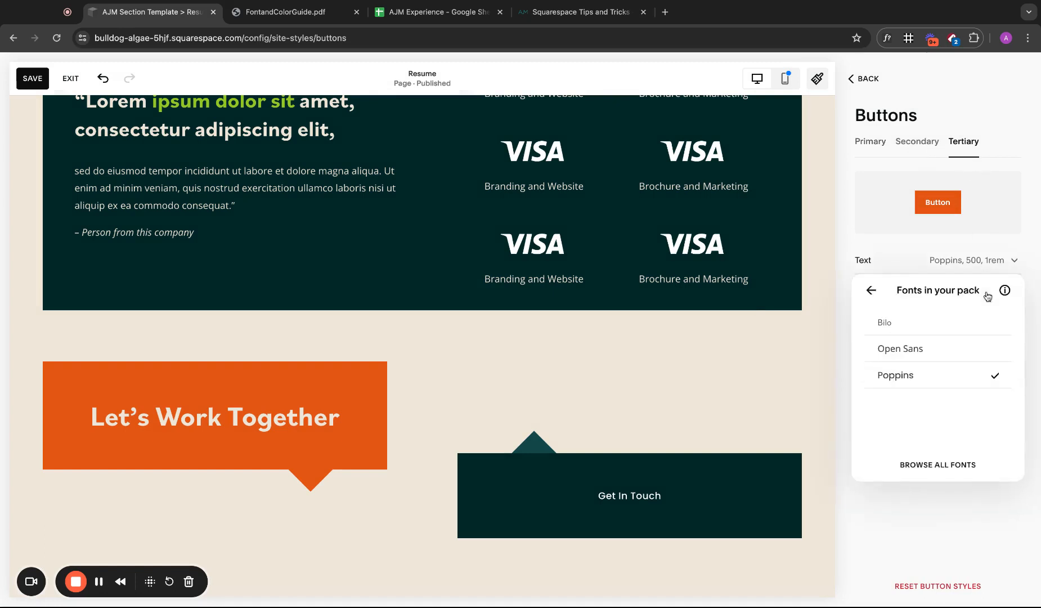
{"action": "left_click", "coordinate": [932, 349]}
{"action": "left_click", "coordinate": [870, 290]}
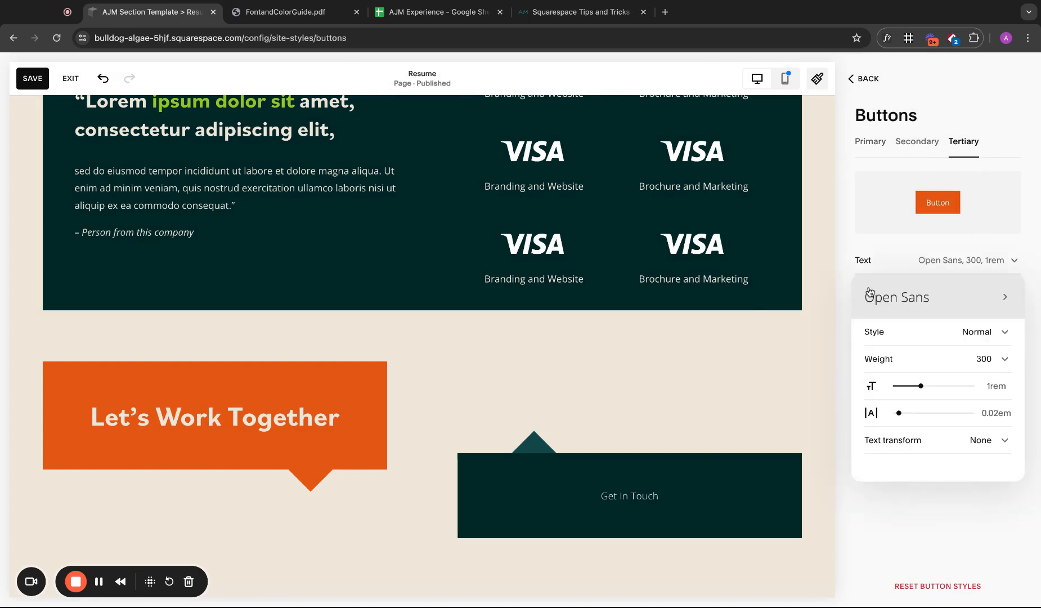
{"action": "left_click", "coordinate": [980, 367]}
{"action": "left_click", "coordinate": [924, 442]}
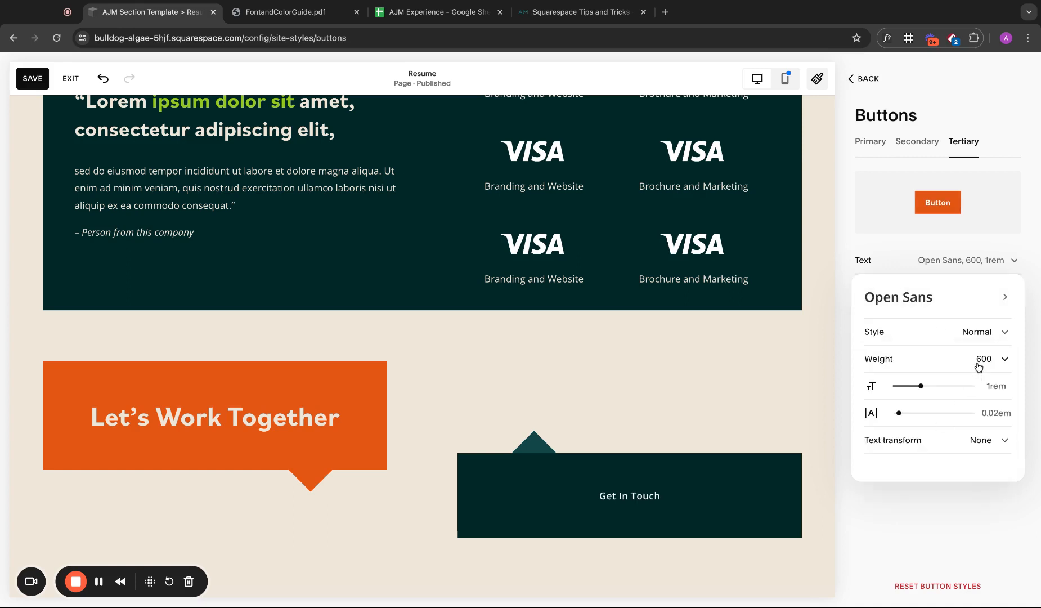
- Enlarge the tertiary button text, trying 2rem and 3rem before settling on 2.5rem
{"action": "left_click_drag", "start_coordinate": [921, 386], "coordinate": [973, 386]}
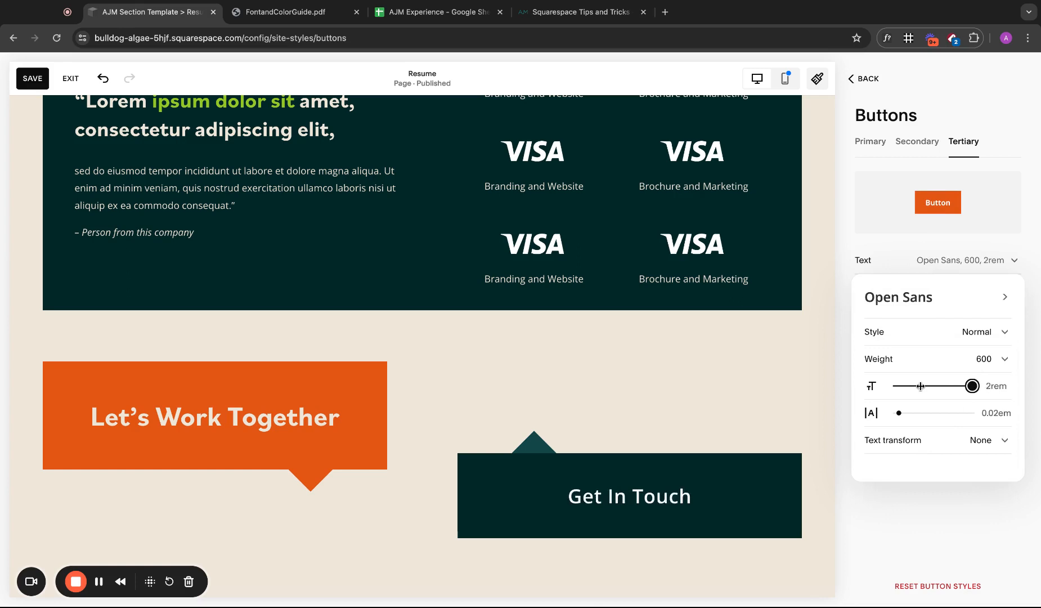
{"action": "left_click", "coordinate": [993, 385]}
{"action": "key", "text": "BackSpace"}
{"action": "type", "text": "3"}
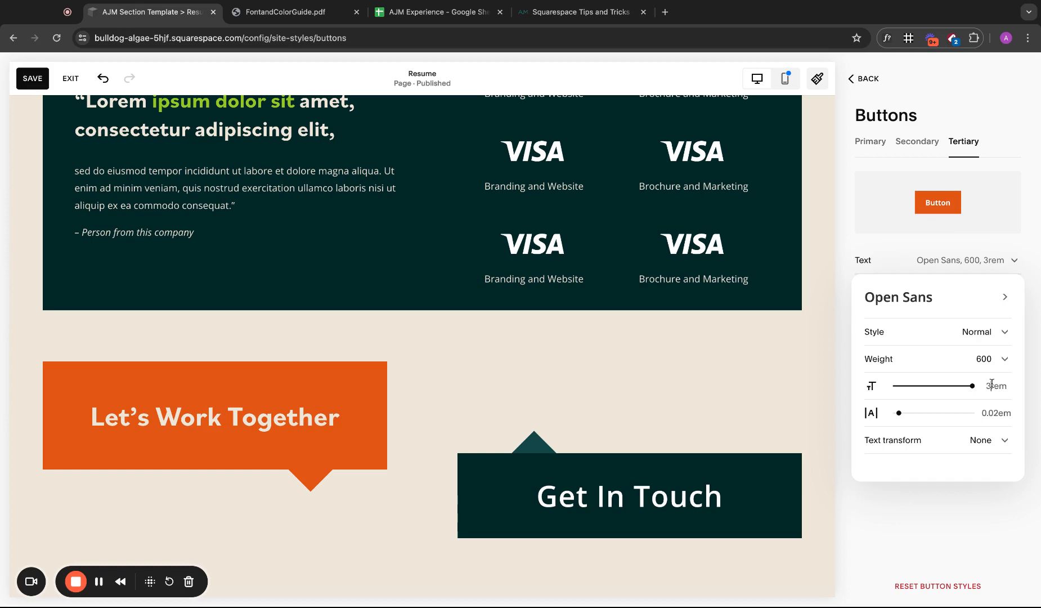
{"action": "type", "text": "2.5"}
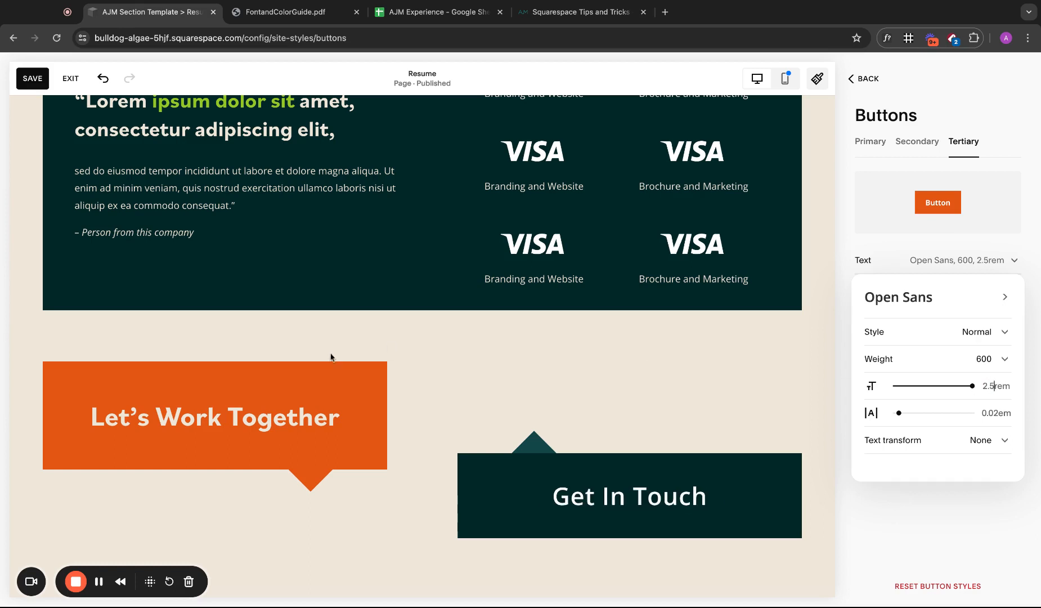
{"action": "left_click", "coordinate": [266, 294]}
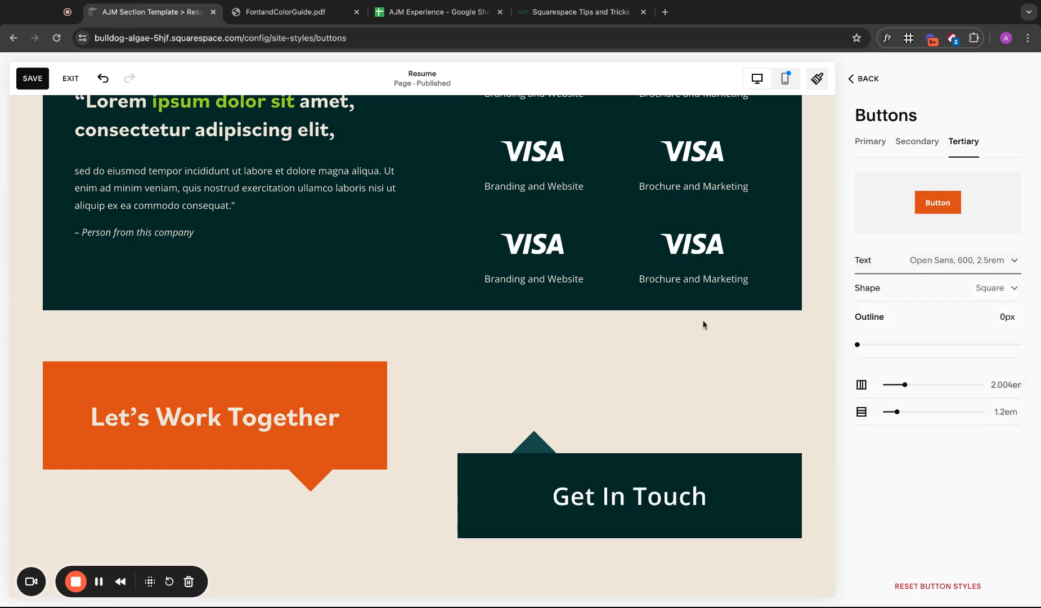
{"action": "left_click", "coordinate": [874, 87]}
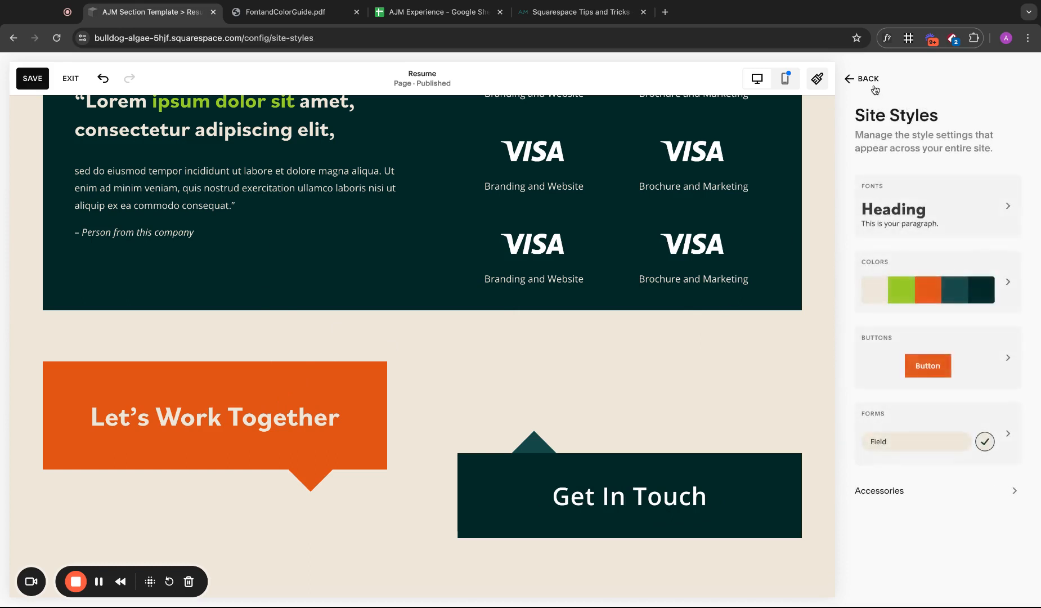
{"action": "left_click", "coordinate": [957, 215]}
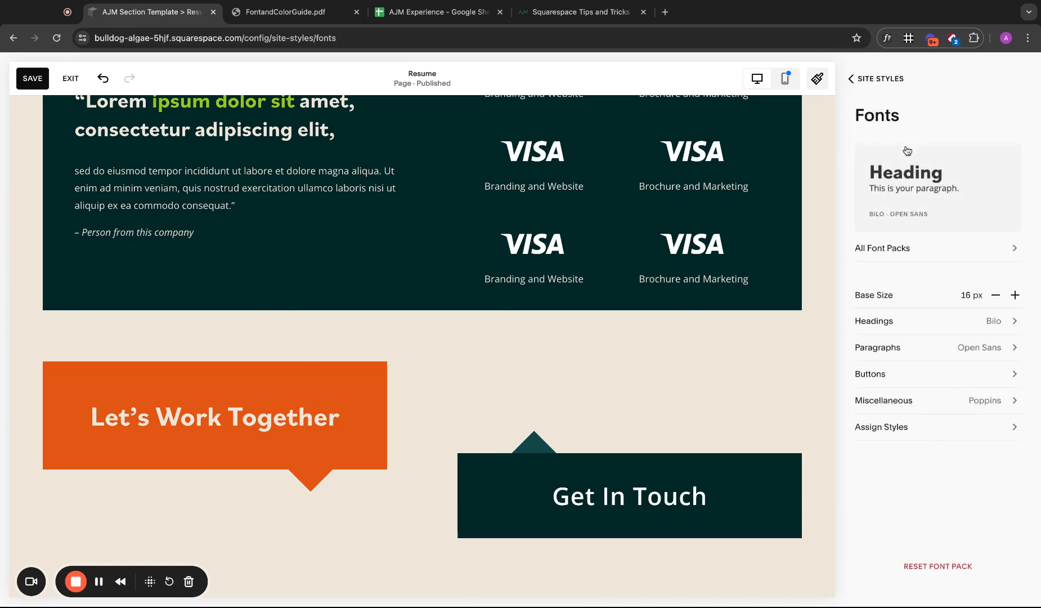
{"action": "left_click", "coordinate": [875, 77]}
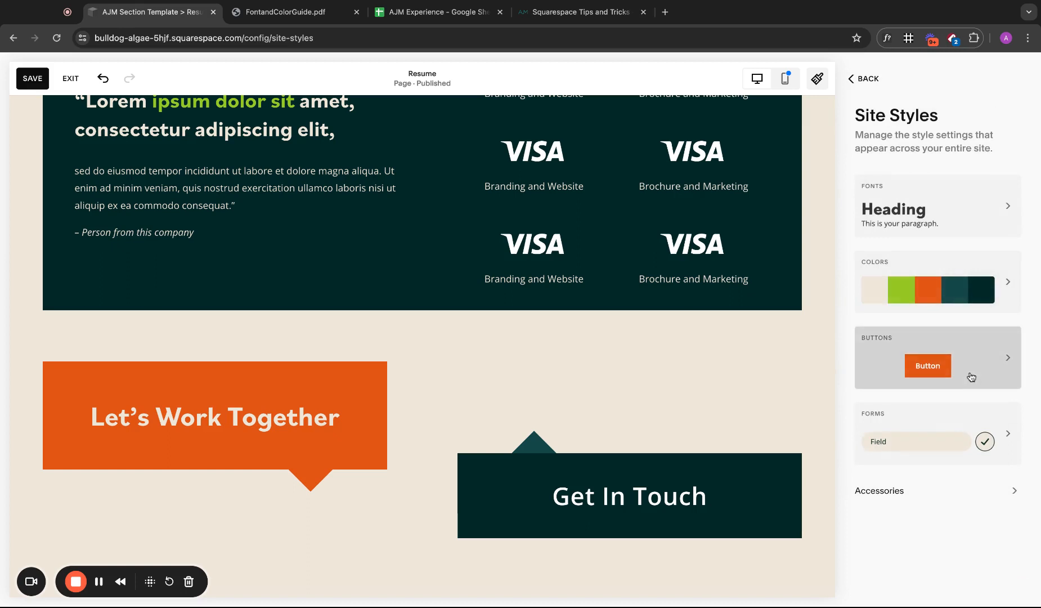
- Change the tertiary button's text font to Bilo
{"action": "left_click", "coordinate": [971, 375]}
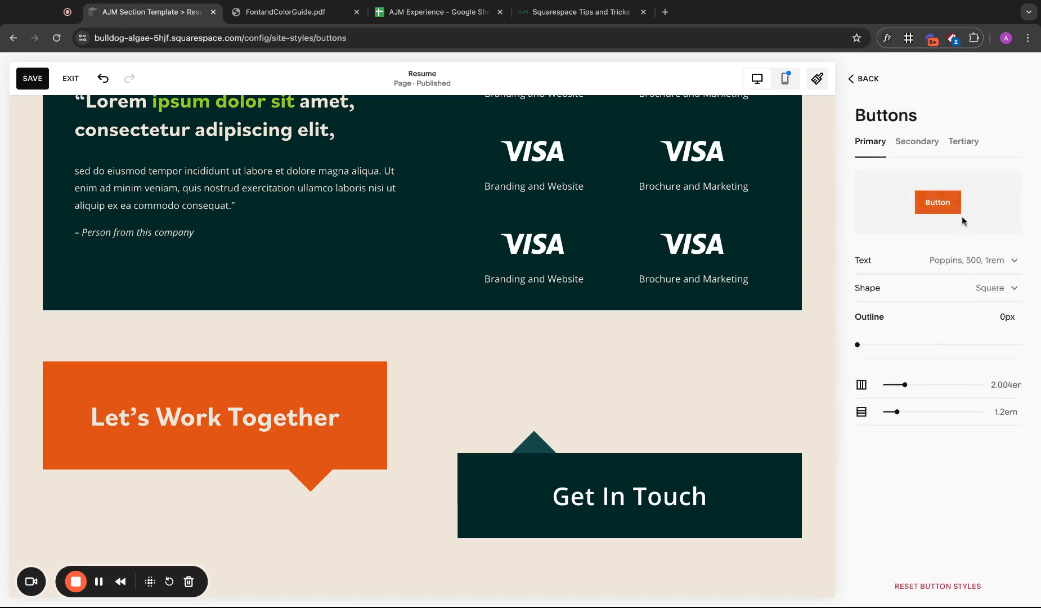
{"action": "left_click", "coordinate": [964, 142]}
{"action": "left_click", "coordinate": [982, 265]}
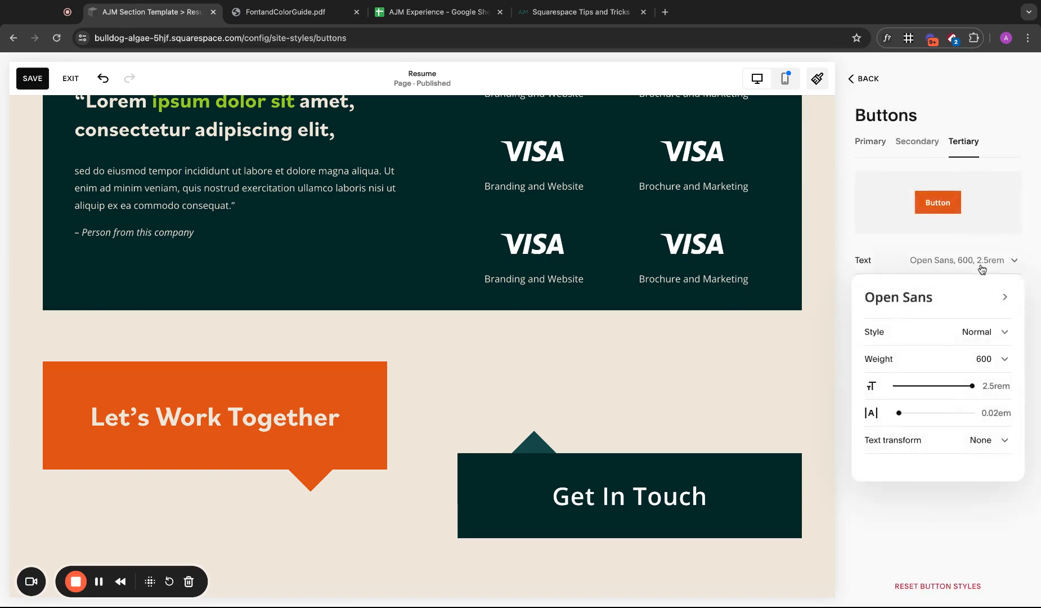
{"action": "left_click", "coordinate": [975, 297]}
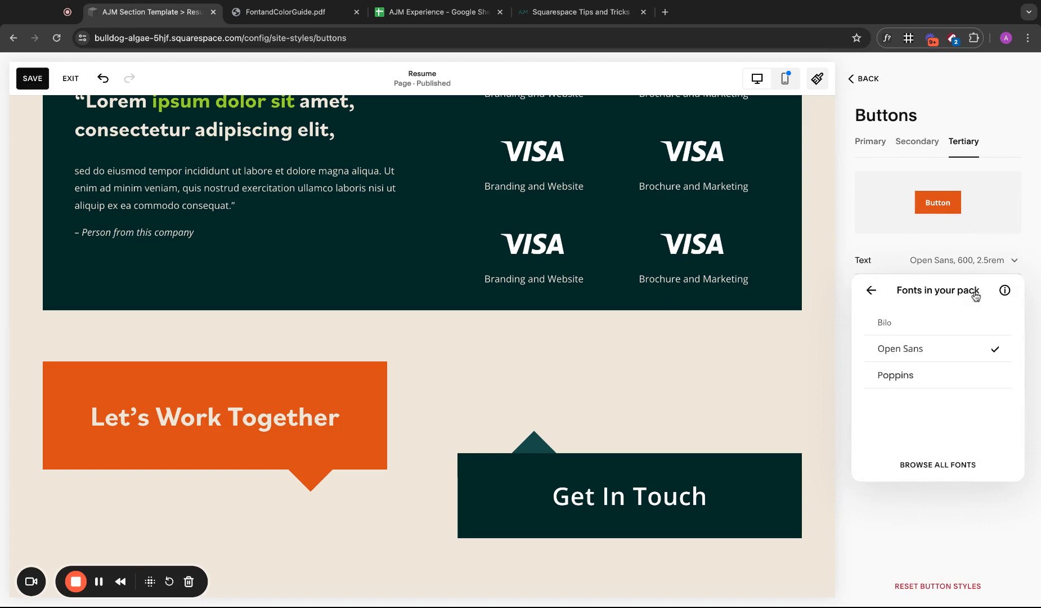
{"action": "left_click", "coordinate": [903, 320]}
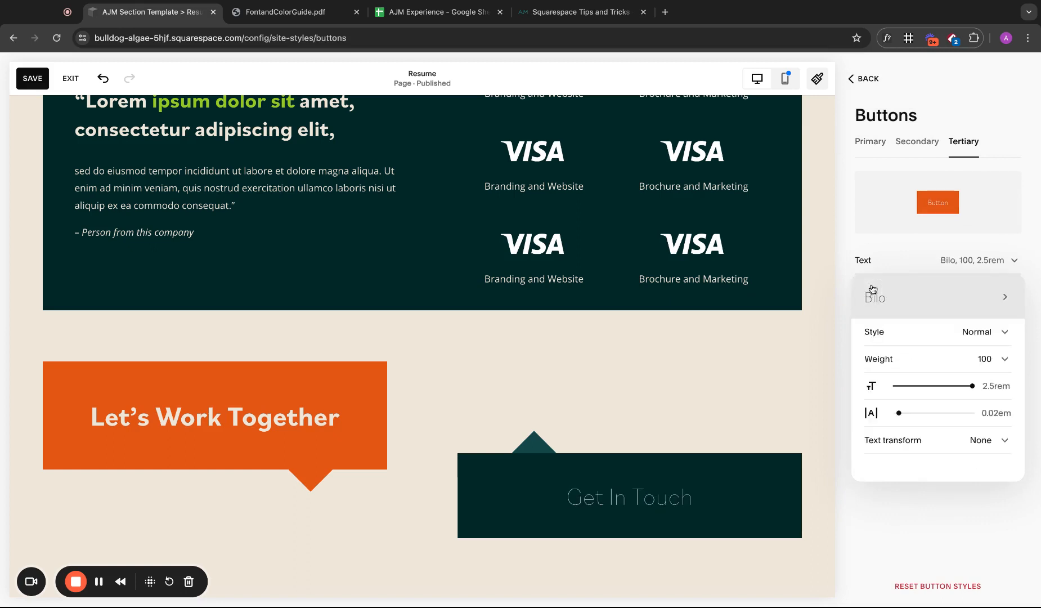
- Set the tertiary button text's font weight to 700
{"action": "left_click", "coordinate": [1009, 363]}
{"action": "left_click", "coordinate": [903, 515]}
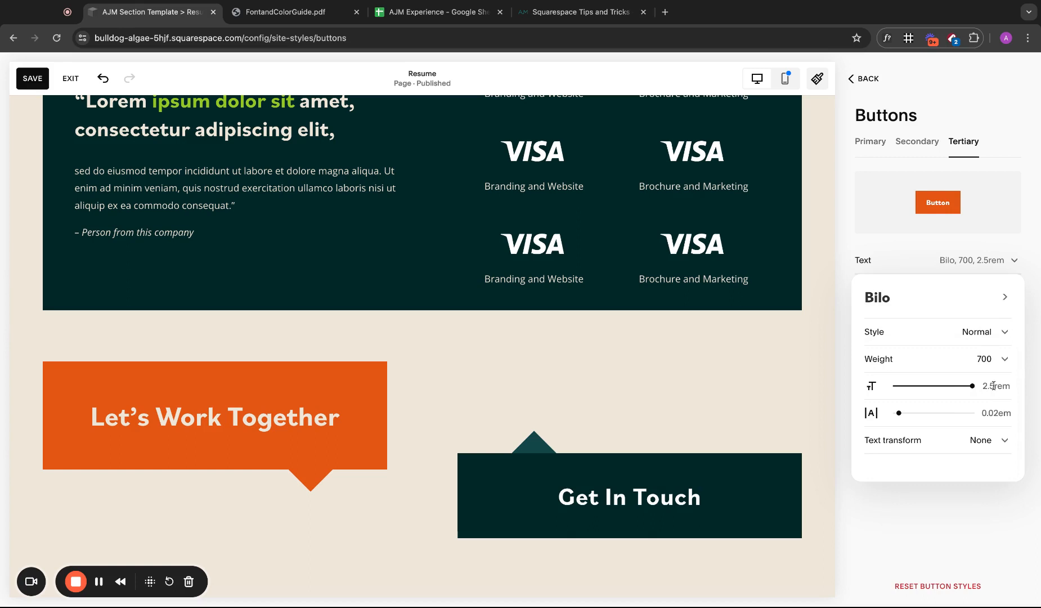
{"action": "left_click", "coordinate": [803, 345]}
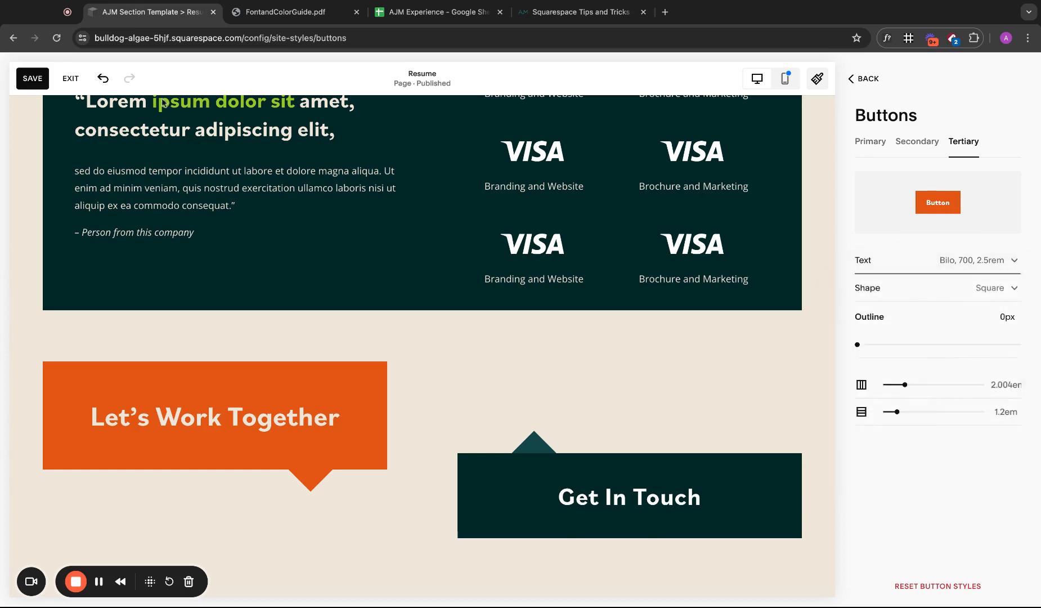
- Change the tertiary button background to the palette's medium teal to match the Get In Touch pointer, then save and leave the site styles
{"action": "left_click", "coordinate": [872, 79]}
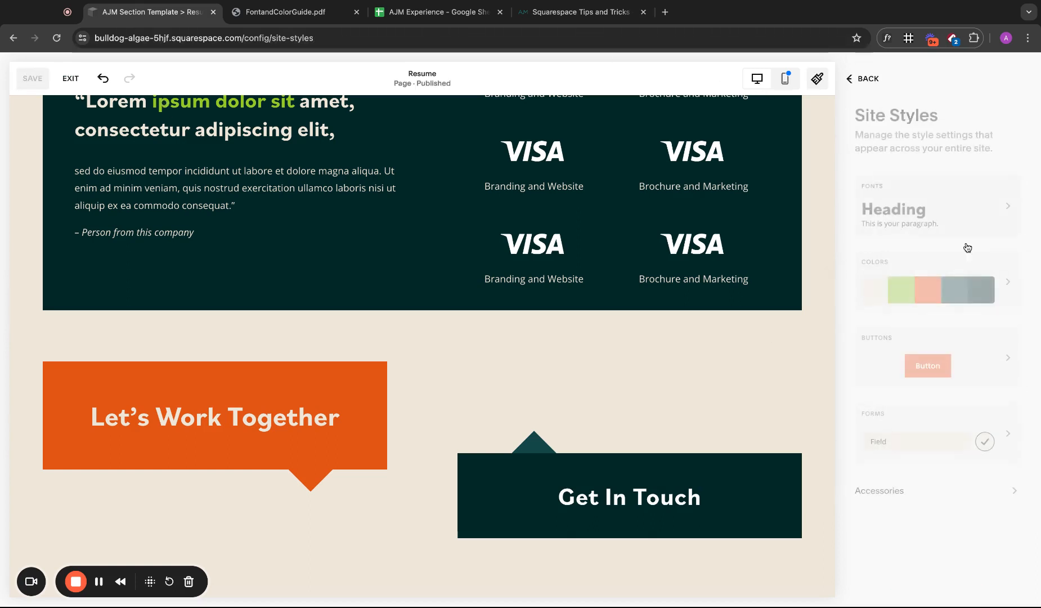
{"action": "left_click", "coordinate": [1002, 292]}
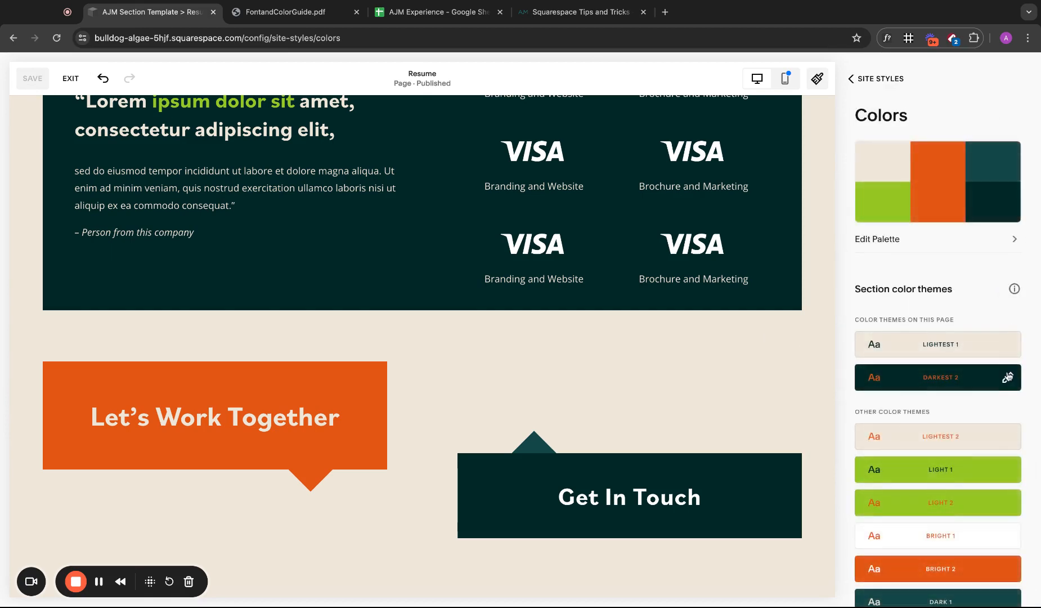
{"action": "left_click", "coordinate": [1008, 377]}
{"action": "scroll", "coordinate": [989, 439], "scroll_direction": "down", "scroll_amount": 7}
{"action": "scroll", "coordinate": [989, 439], "scroll_direction": "down", "scroll_amount": 5}
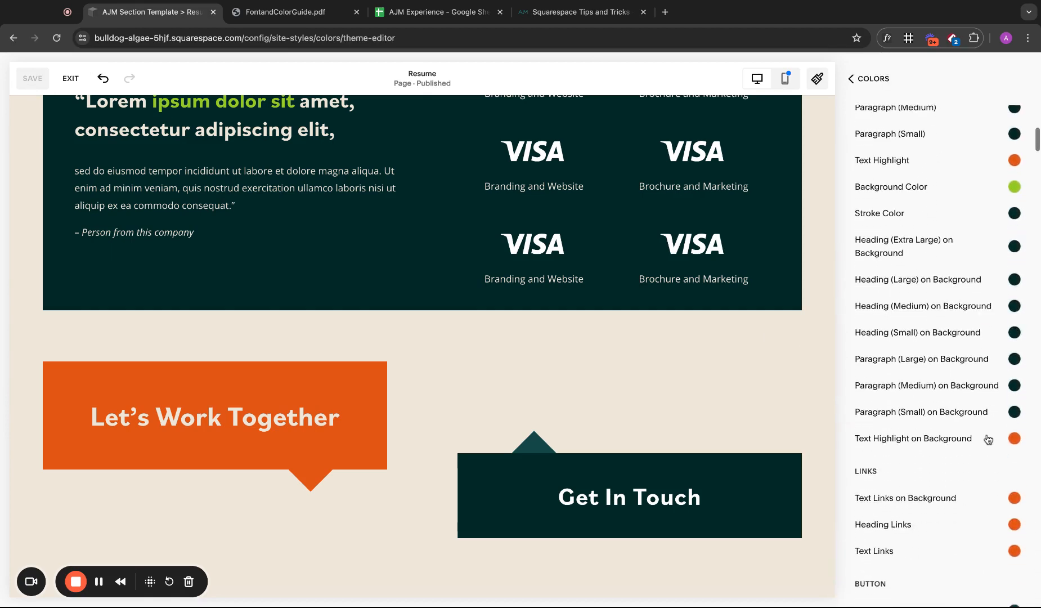
{"action": "scroll", "coordinate": [989, 438], "scroll_direction": "down", "scroll_amount": 2}
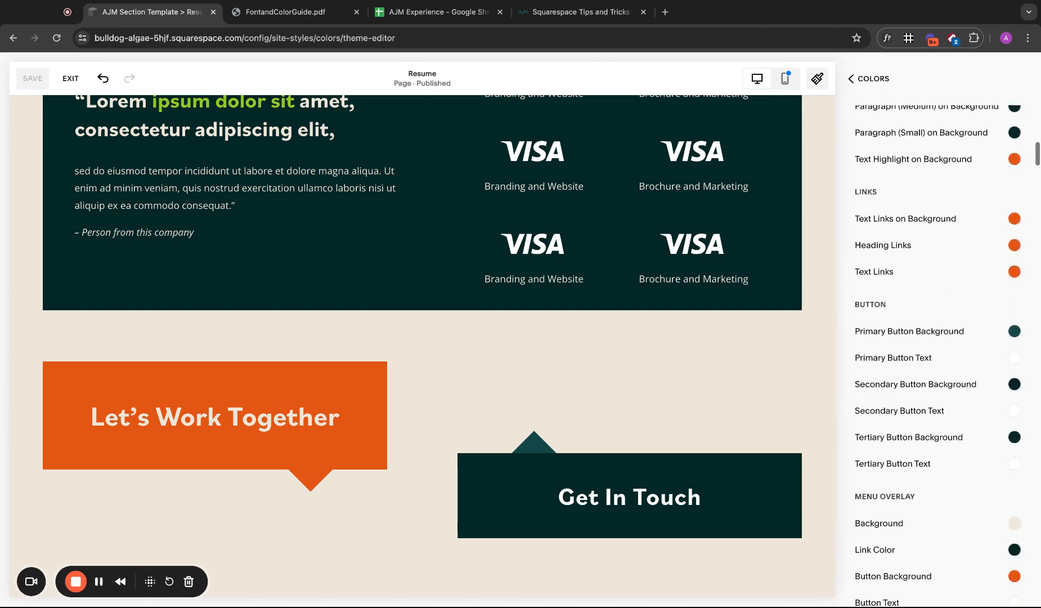
{"action": "left_click", "coordinate": [1015, 442]}
{"action": "left_click", "coordinate": [982, 411]}
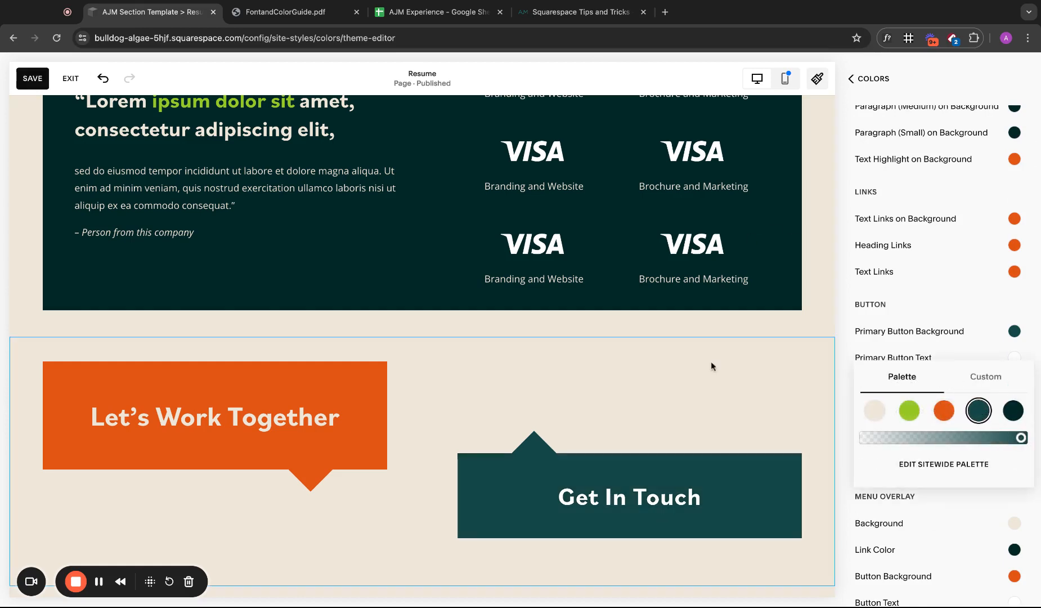
{"action": "left_click", "coordinate": [32, 79]}
{"action": "left_click", "coordinate": [881, 78]}
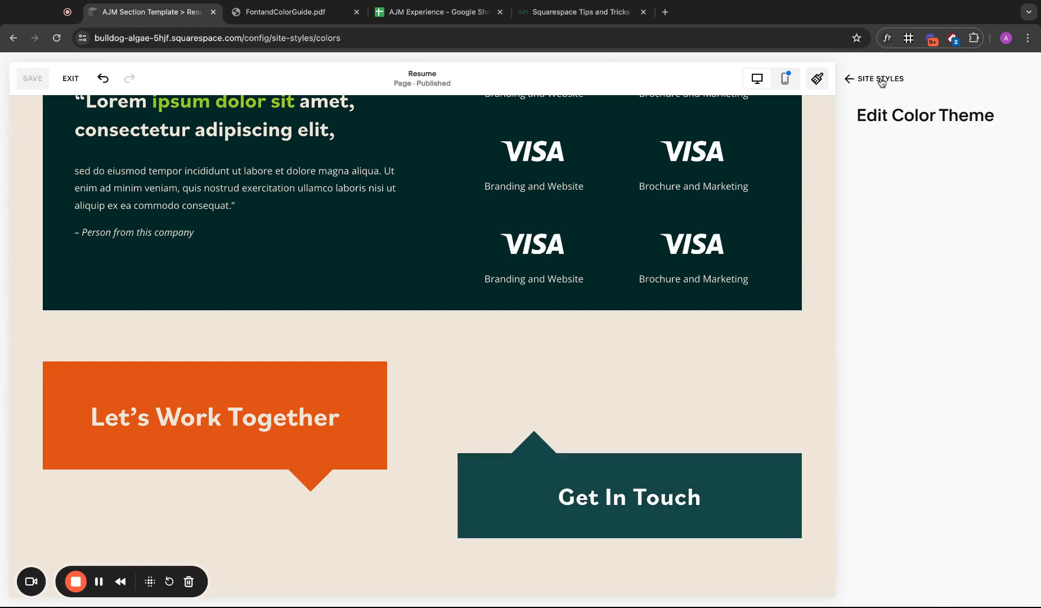
{"action": "left_click", "coordinate": [879, 81]}
{"action": "left_click", "coordinate": [879, 82]}
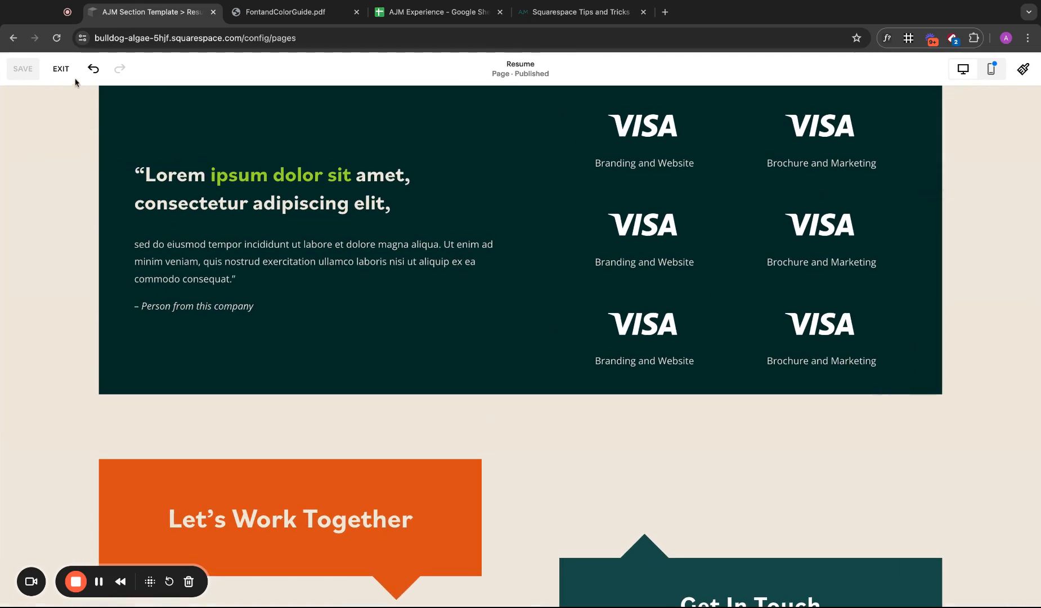
- Open the Get In Touch button's link settings and show the Email link fields, leaving them empty, and save the page
{"action": "scroll", "coordinate": [595, 430], "scroll_direction": "down", "scroll_amount": 2}
{"action": "left_click", "coordinate": [595, 465]}
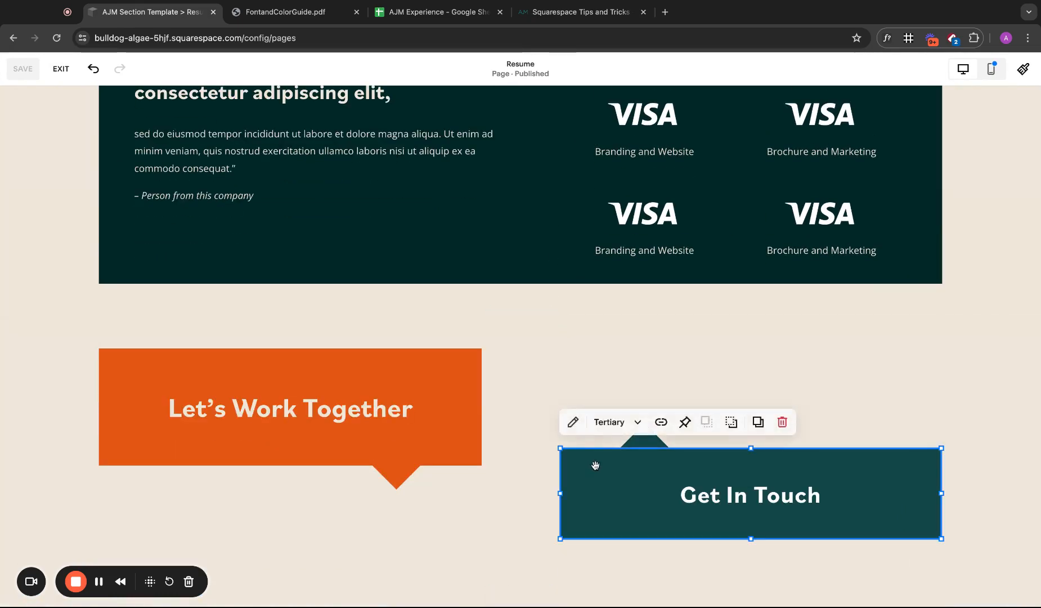
{"action": "left_click", "coordinate": [578, 424]}
{"action": "left_click", "coordinate": [924, 425]}
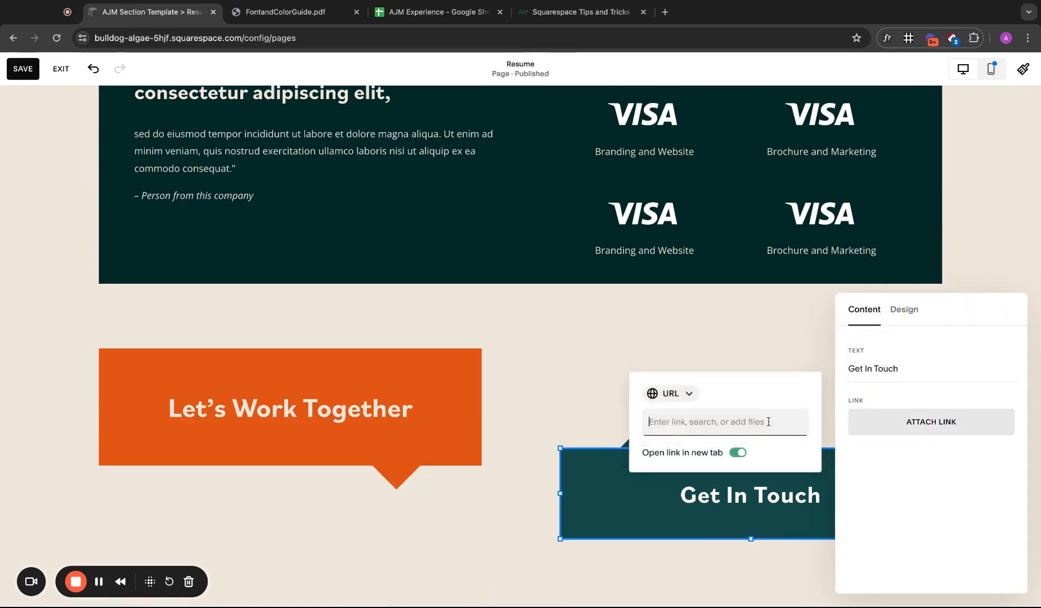
{"action": "left_click", "coordinate": [688, 394]}
{"action": "left_click", "coordinate": [681, 476]}
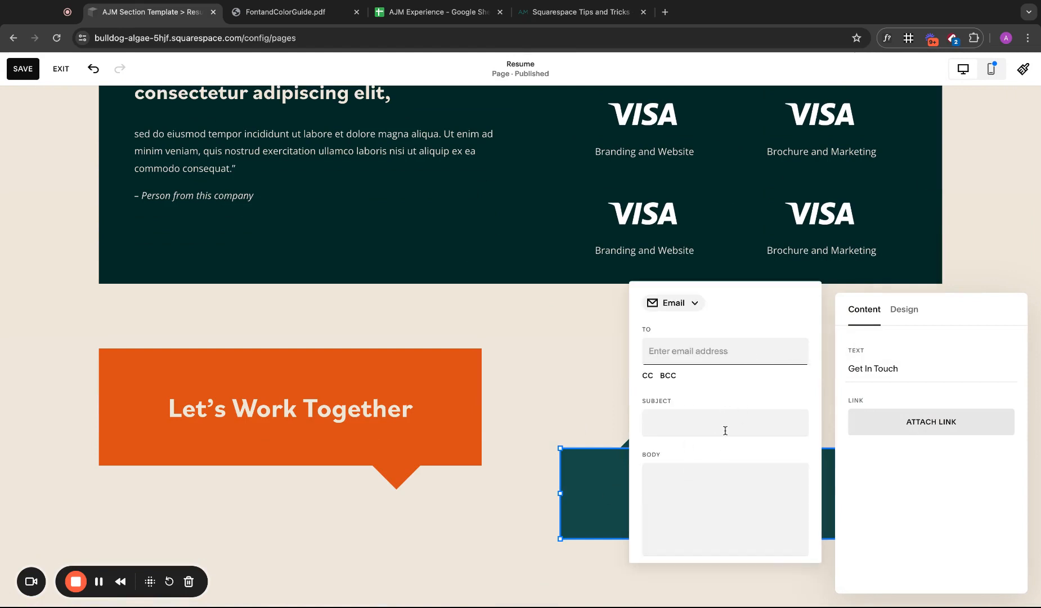
{"action": "left_click", "coordinate": [567, 330]}
{"action": "left_click", "coordinate": [23, 68]}
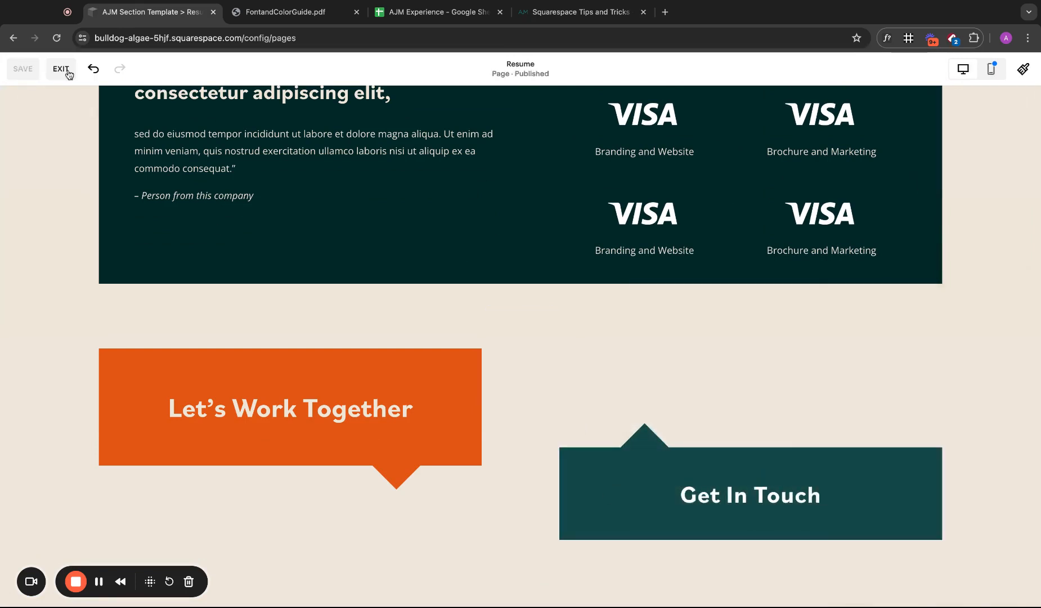
- Preview the resume page at full width, checking the layout from the hero down to the contact section
{"action": "left_click", "coordinate": [60, 68]}
{"action": "left_click", "coordinate": [1027, 75]}
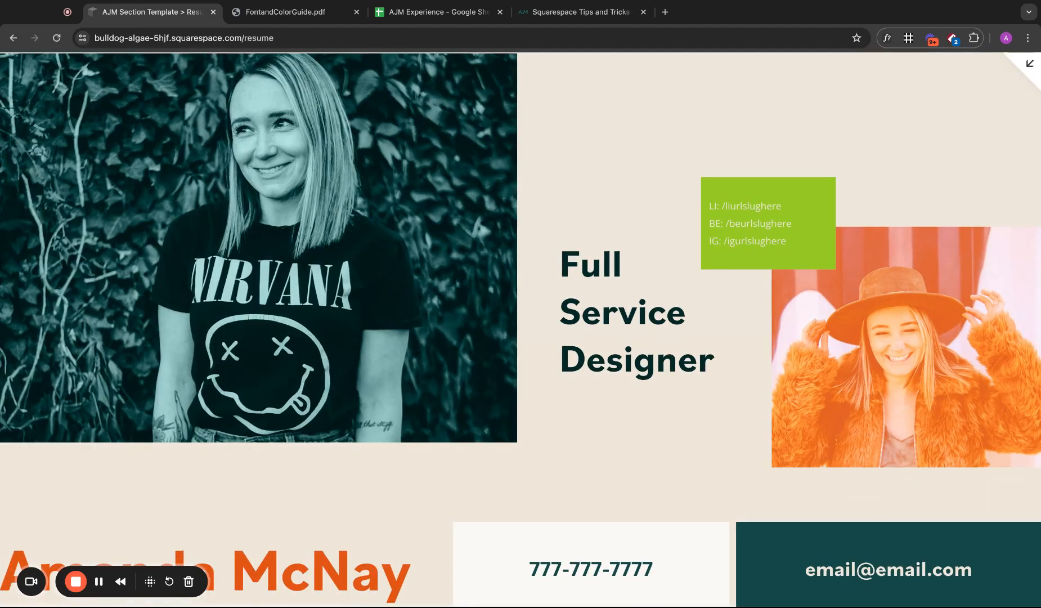
{"action": "scroll", "coordinate": [756, 227], "scroll_direction": "down", "scroll_amount": 3}
{"action": "scroll", "coordinate": [755, 227], "scroll_direction": "up", "scroll_amount": 3}
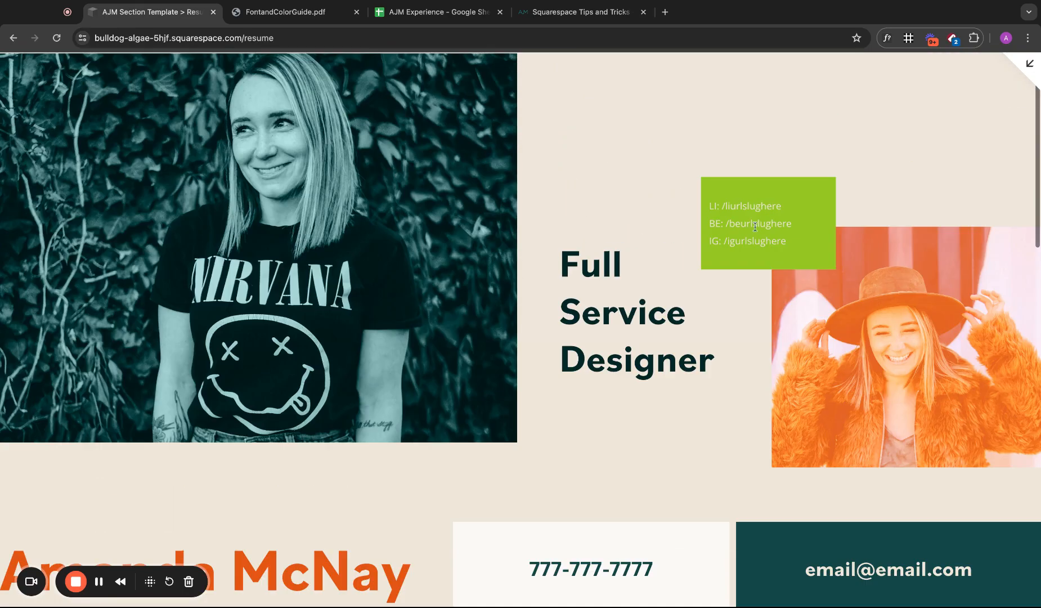
{"action": "scroll", "coordinate": [755, 227], "scroll_direction": "down", "scroll_amount": 5}
{"action": "scroll", "coordinate": [756, 227], "scroll_direction": "down", "scroll_amount": 9}
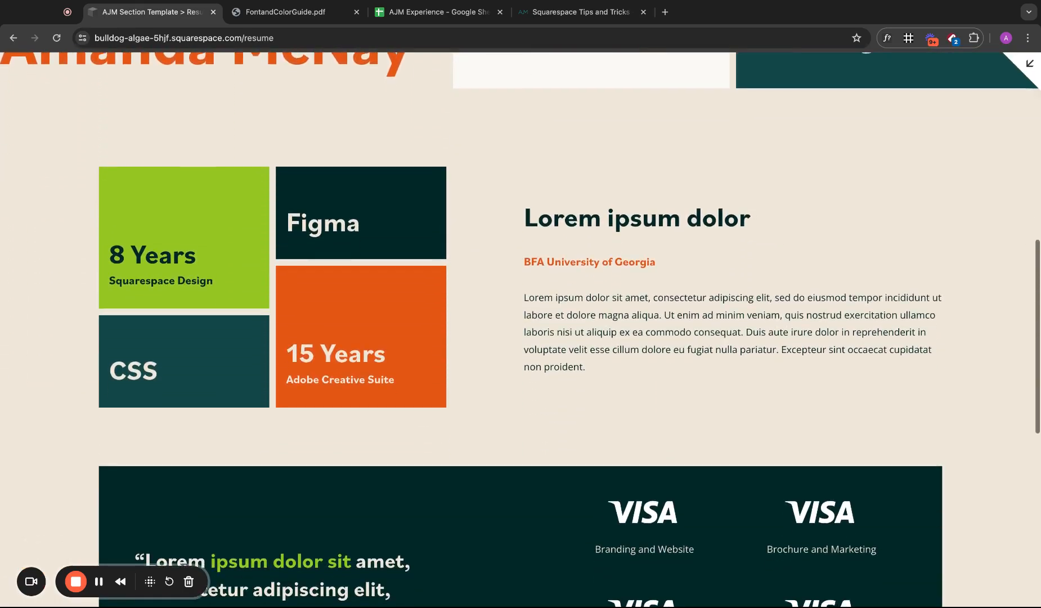
{"action": "scroll", "coordinate": [521, 330], "scroll_direction": "down", "scroll_amount": 5}
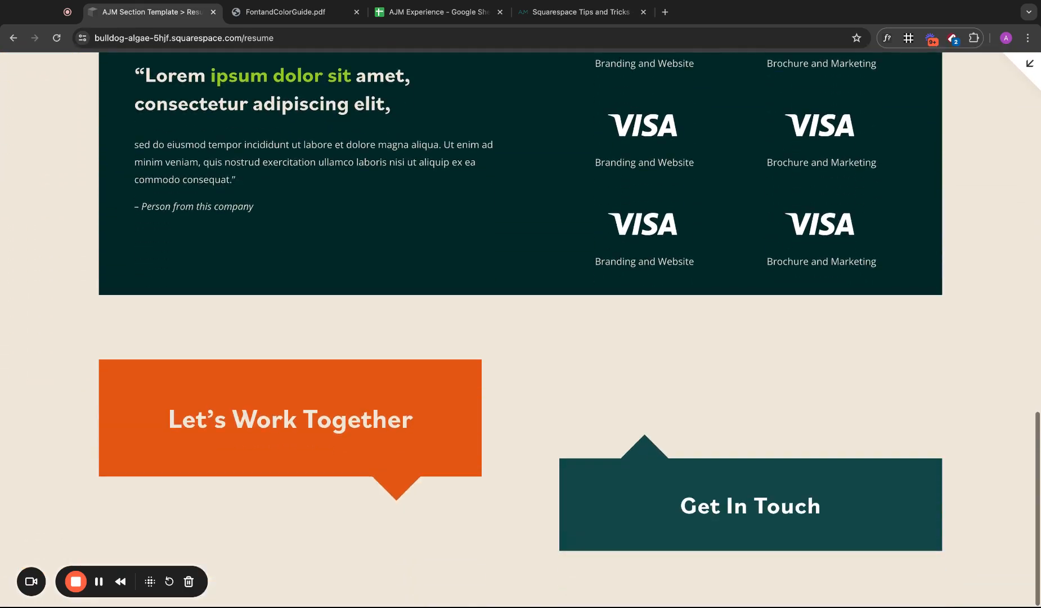
{"action": "scroll", "coordinate": [521, 330], "scroll_direction": "up", "scroll_amount": 10}
{"action": "scroll", "coordinate": [521, 330], "scroll_direction": "up", "scroll_amount": 6}
{"action": "scroll", "coordinate": [521, 330], "scroll_direction": "down", "scroll_amount": 15}
{"action": "left_click", "coordinate": [1021, 63]}
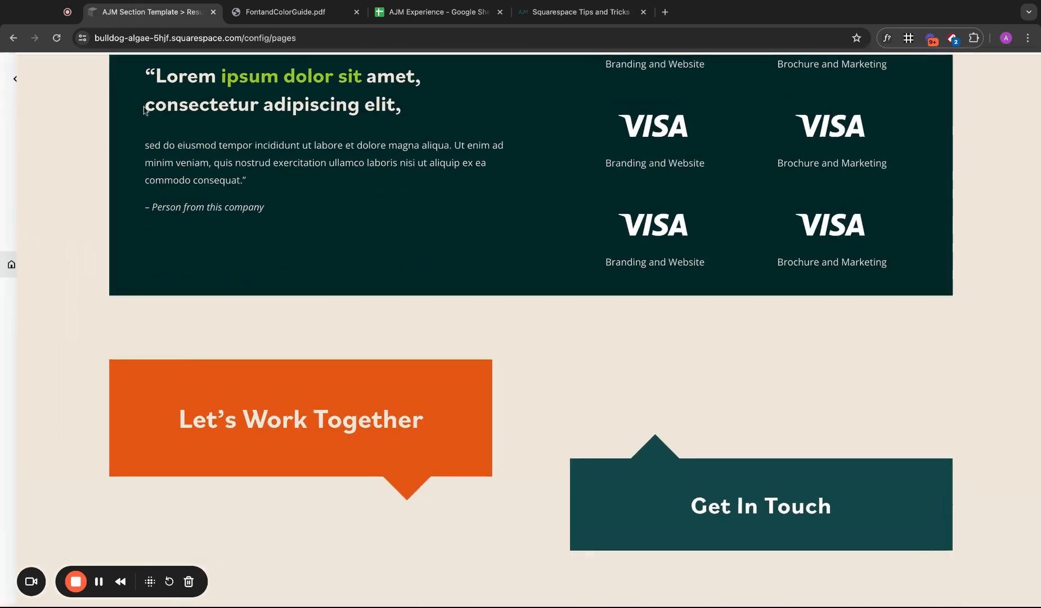
- Move the Get In Touch button and its triangle pointer together up one grid row, and save the page
{"action": "left_click", "coordinate": [224, 81]}
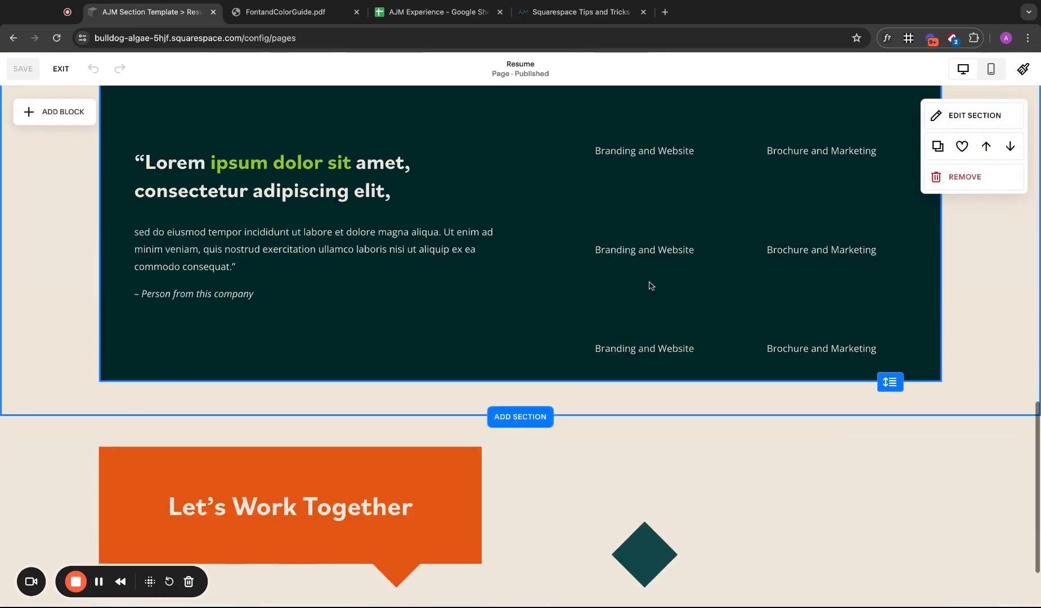
{"action": "scroll", "coordinate": [649, 284], "scroll_direction": "down", "scroll_amount": 2}
{"action": "left_click_drag", "start_coordinate": [611, 388], "coordinate": [811, 548]}
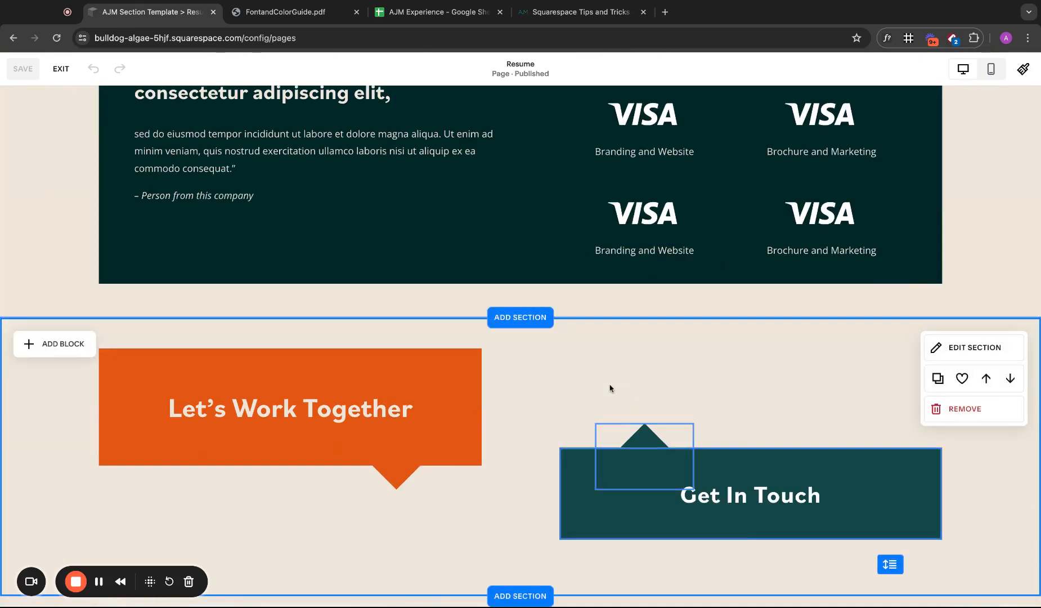
{"action": "key", "text": "Up"}
{"action": "left_click", "coordinate": [825, 554]}
{"action": "left_click_drag", "start_coordinate": [888, 566], "coordinate": [891, 589]}
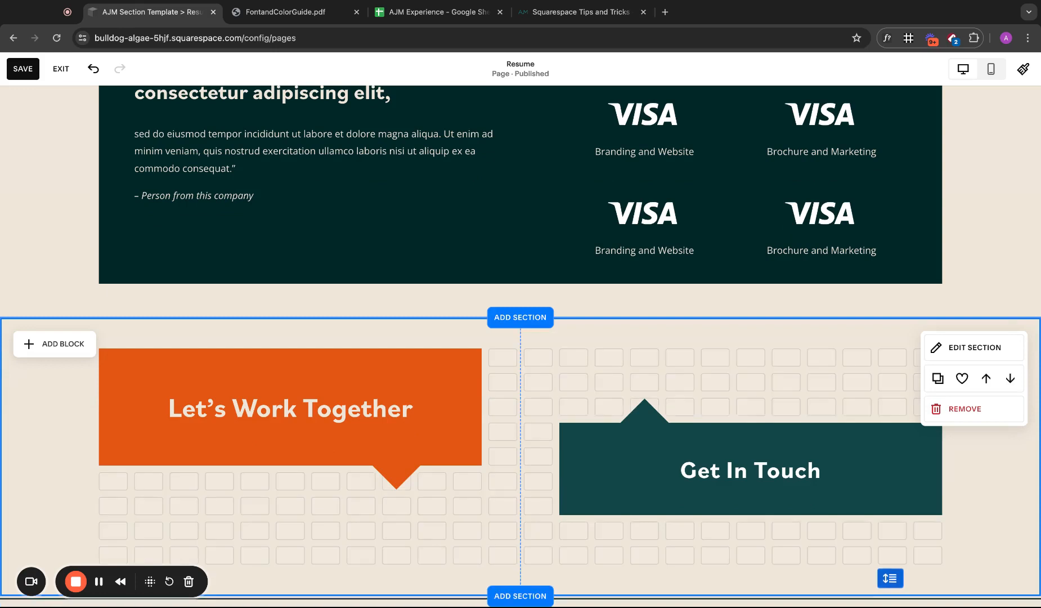
{"action": "left_click", "coordinate": [27, 76]}
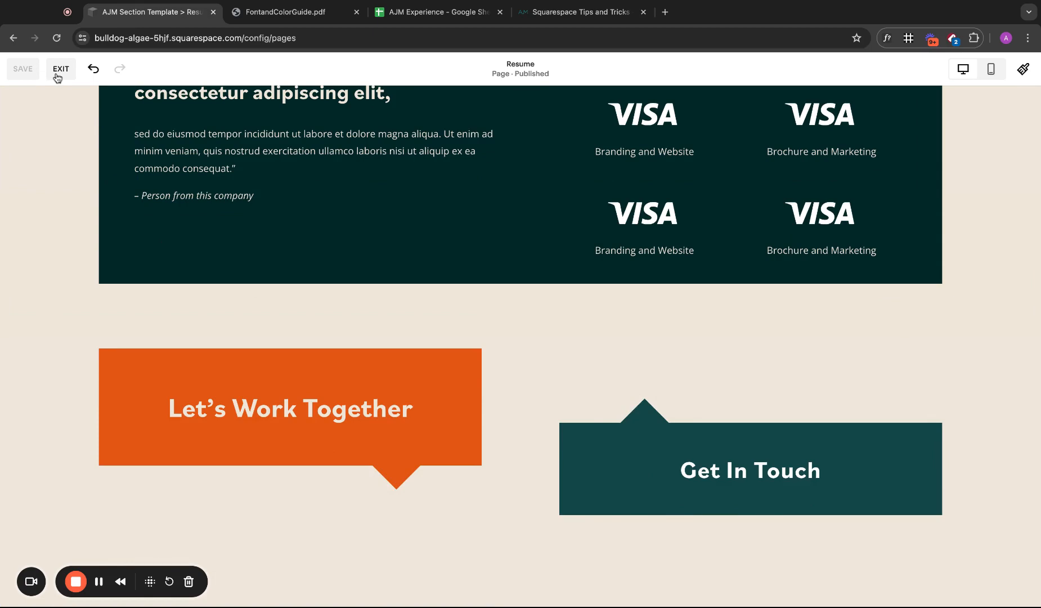
- Preview the contact section at full width to check the spacing between the two speech bubbles
{"action": "left_click", "coordinate": [57, 75]}
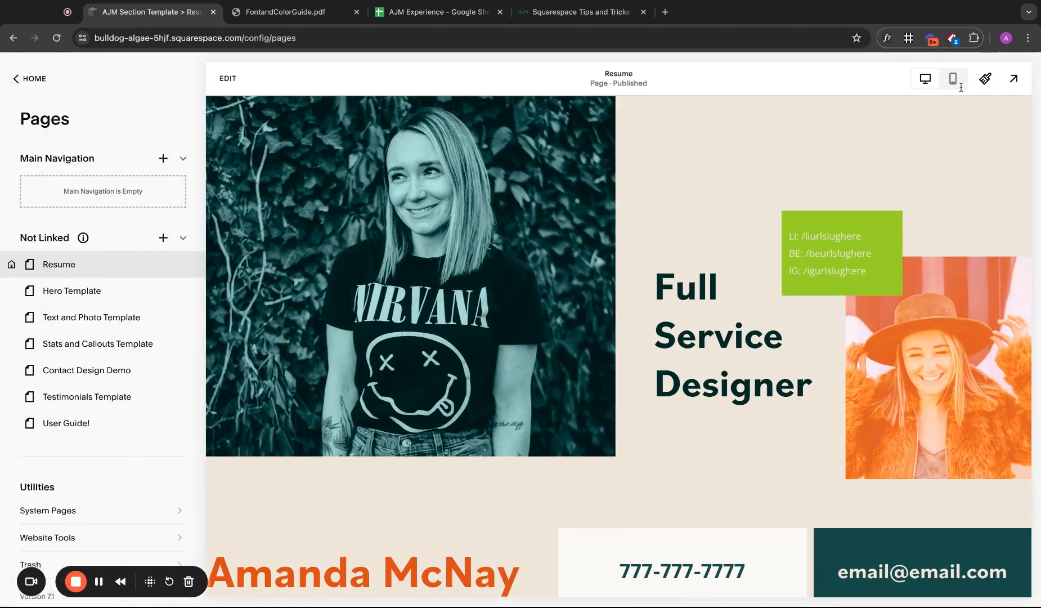
{"action": "left_click", "coordinate": [1023, 70]}
{"action": "scroll", "coordinate": [839, 282], "scroll_direction": "down", "scroll_amount": 15}
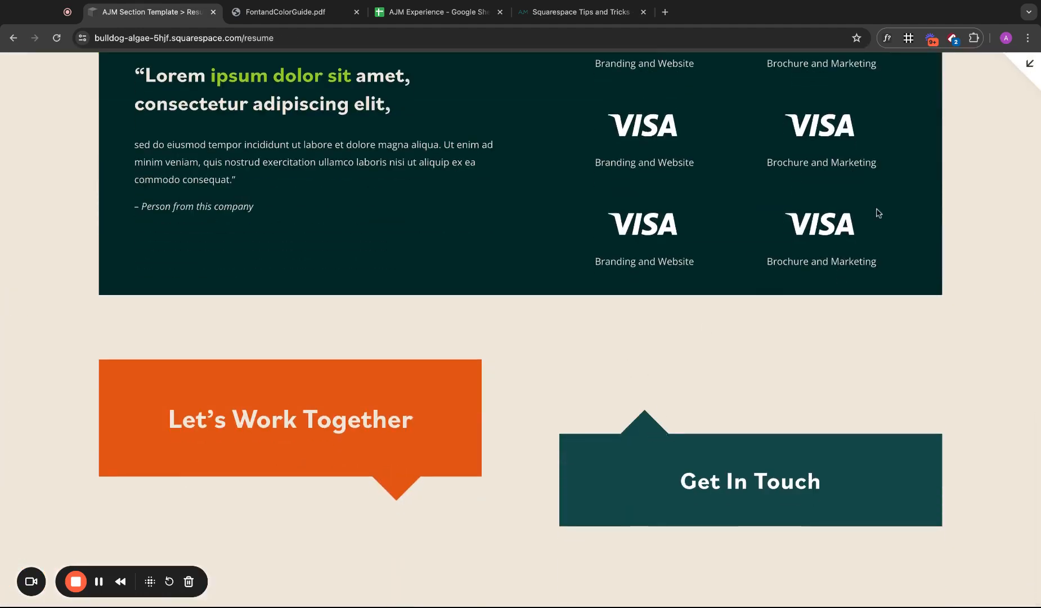
{"action": "left_click", "coordinate": [1037, 78]}
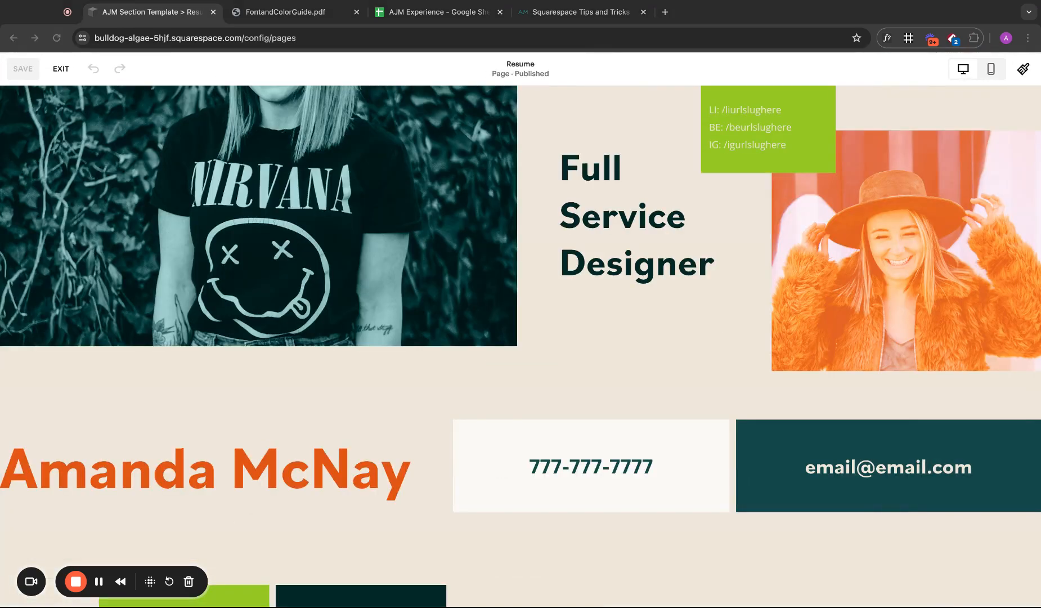
- Add a right arrow to the contact button's text so it reads "Get In Touch →", and save the page
{"action": "scroll", "coordinate": [678, 248], "scroll_direction": "down", "scroll_amount": 17}
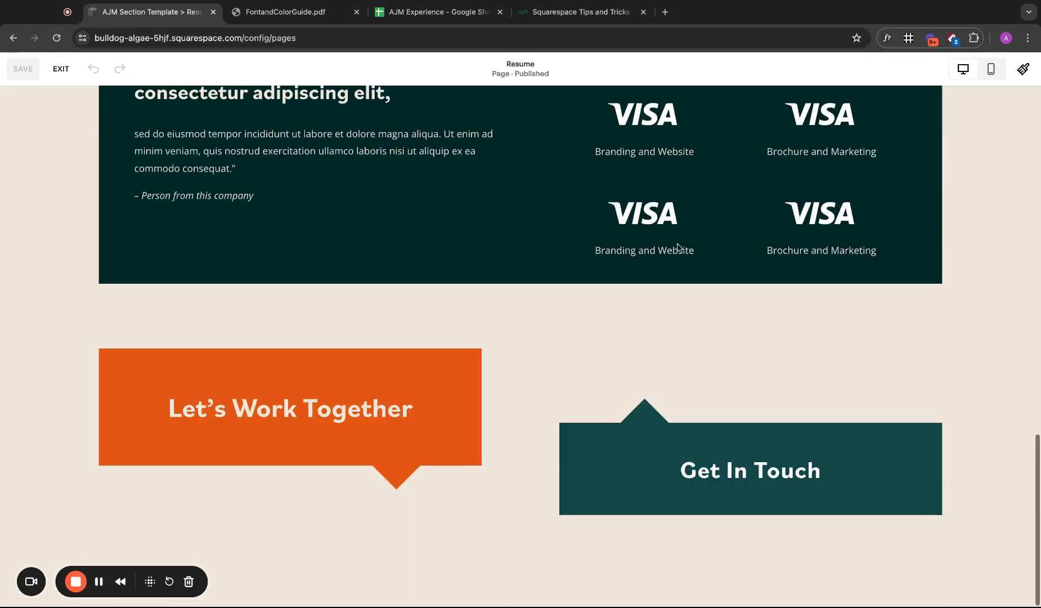
{"action": "left_click", "coordinate": [744, 454]}
{"action": "left_click", "coordinate": [574, 398]}
{"action": "type", "text": "→"}
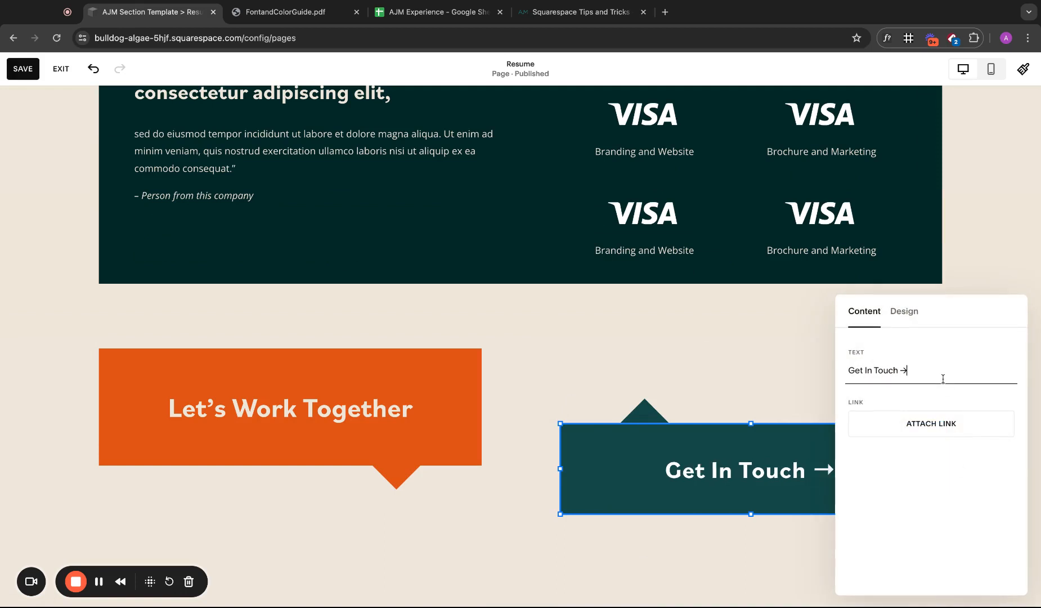
{"action": "left_click", "coordinate": [720, 349]}
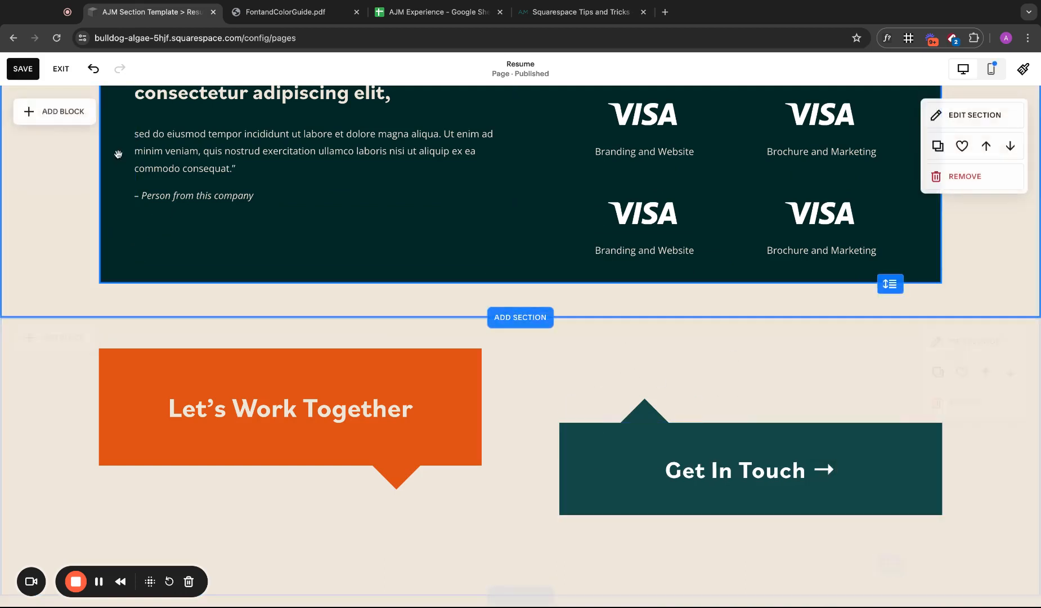
{"action": "left_click", "coordinate": [24, 71]}
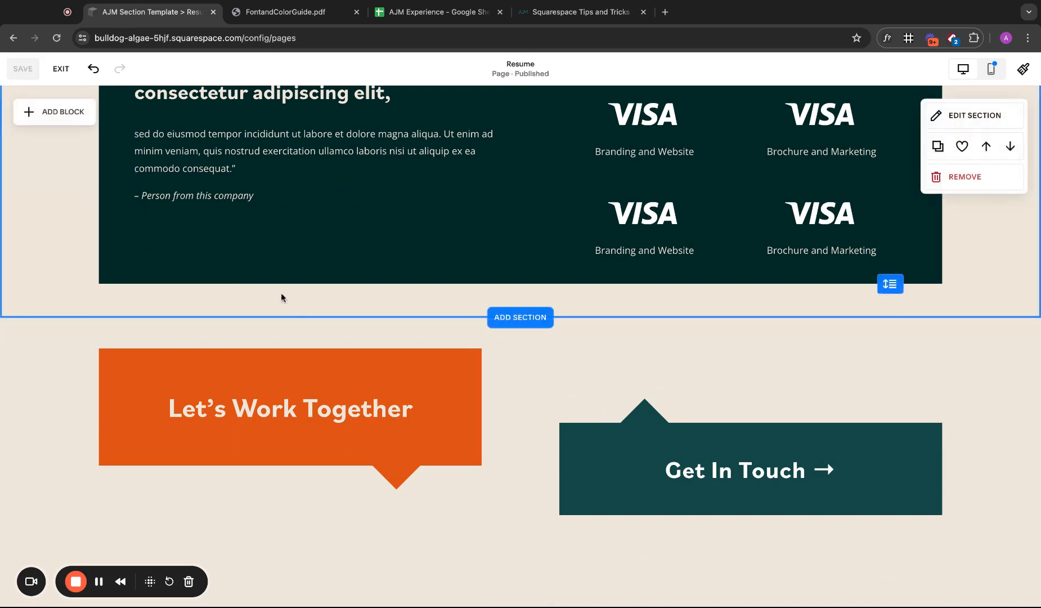
{"action": "left_click", "coordinate": [42, 109]}
{"action": "left_click", "coordinate": [168, 236]}
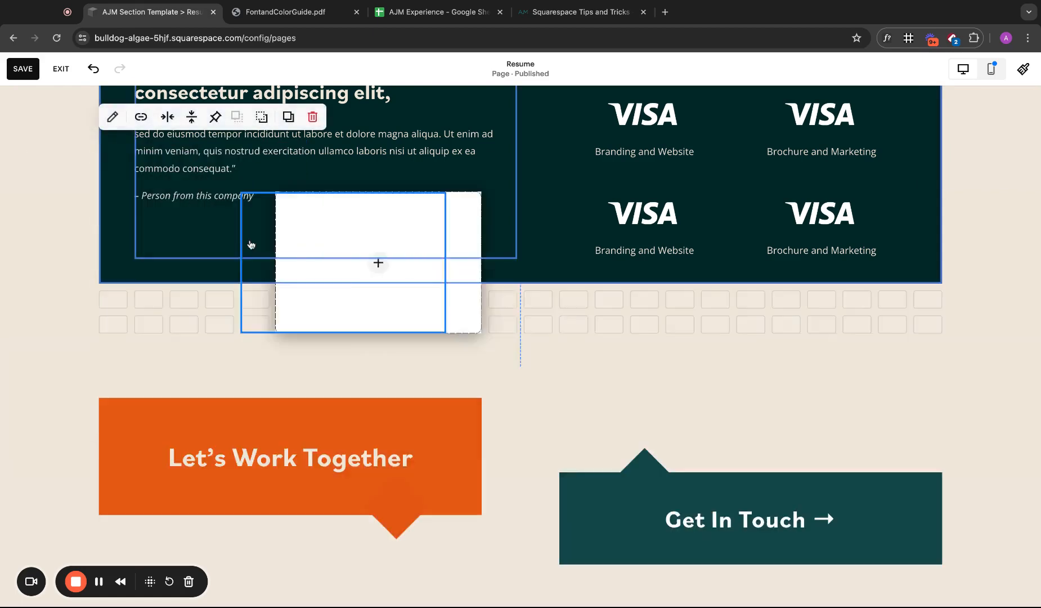
{"action": "left_click", "coordinate": [61, 70]}
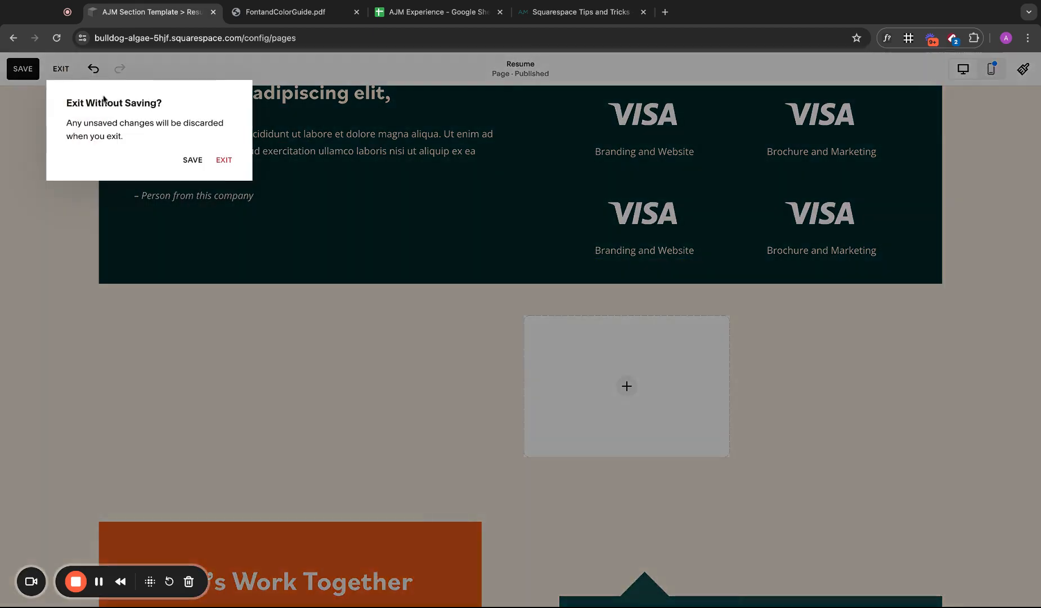
{"action": "left_click", "coordinate": [225, 162]}
{"action": "left_click", "coordinate": [225, 75]}
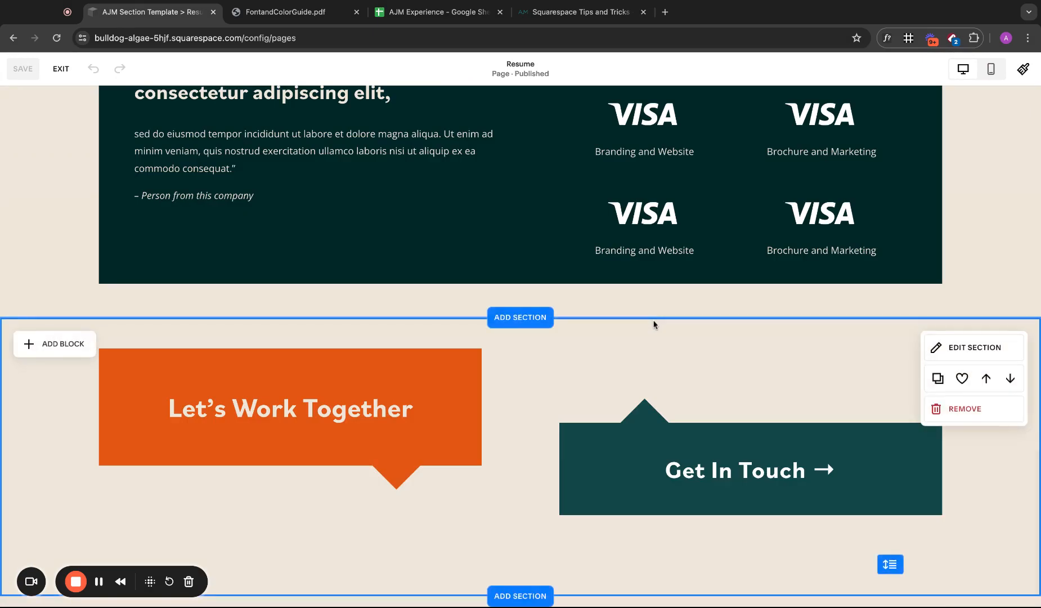
{"action": "scroll", "coordinate": [680, 366], "scroll_direction": "up", "scroll_amount": 20}
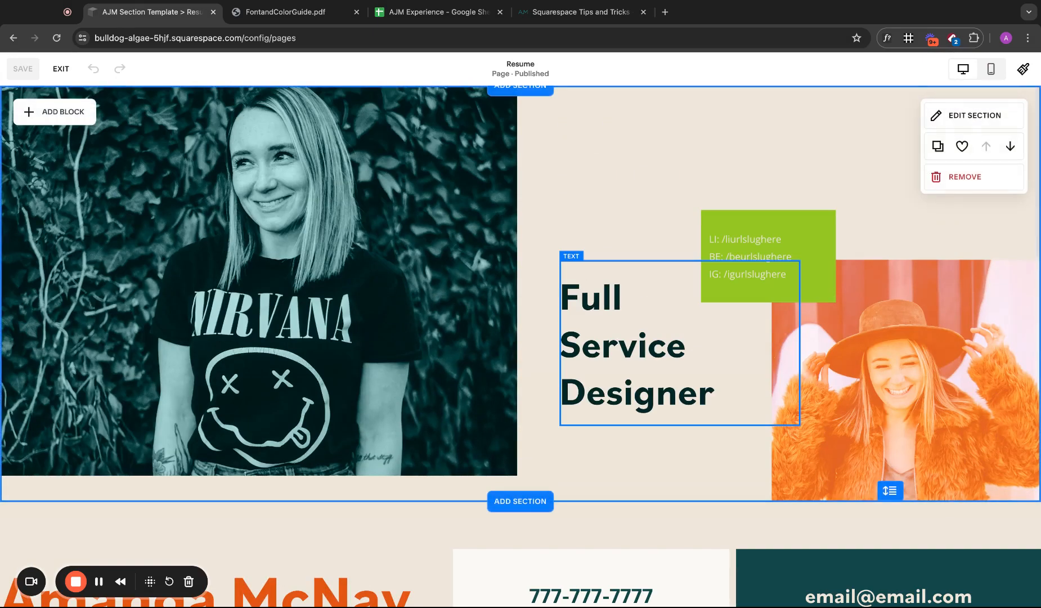
{"action": "left_click", "coordinate": [834, 309]}
{"action": "left_click", "coordinate": [788, 234]}
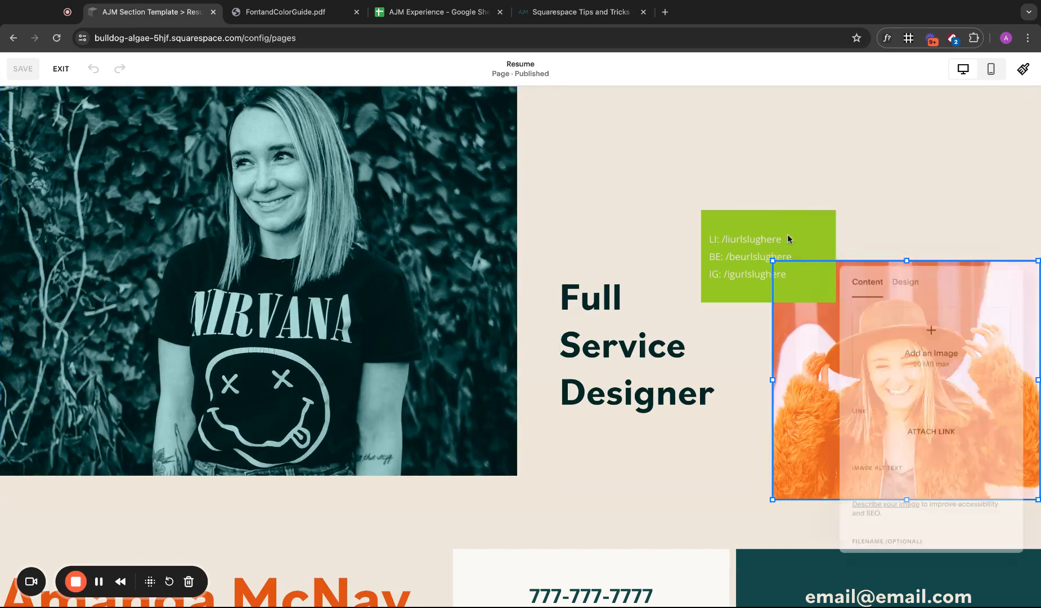
{"action": "left_click", "coordinate": [873, 248]}
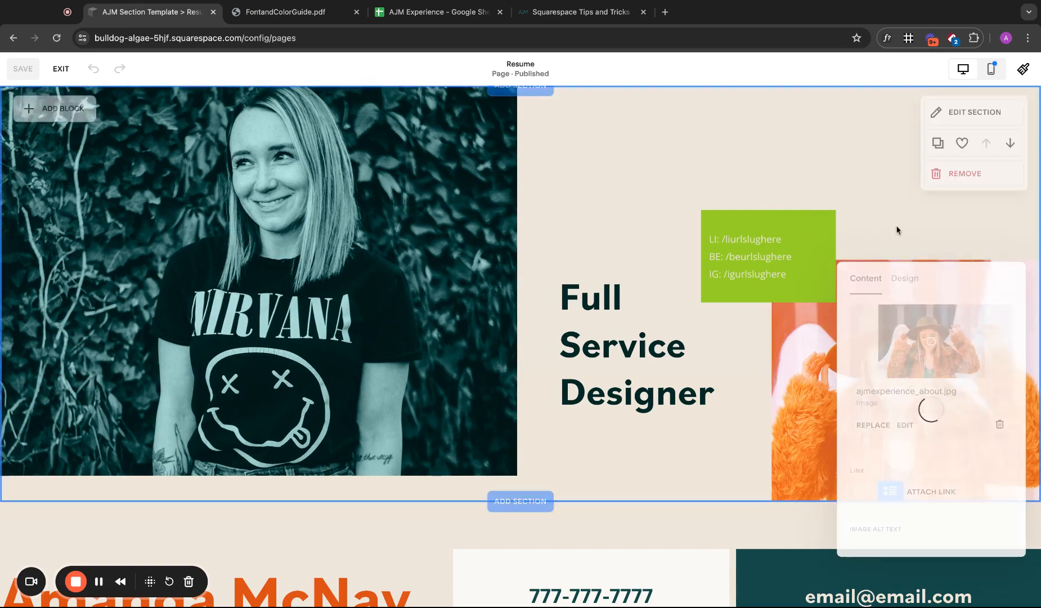
- Paste the copied hat portrait into the contact section, shrink it, and place it behind the upper corner of the Get In Touch button
{"action": "scroll", "coordinate": [902, 232], "scroll_direction": "down", "scroll_amount": 20}
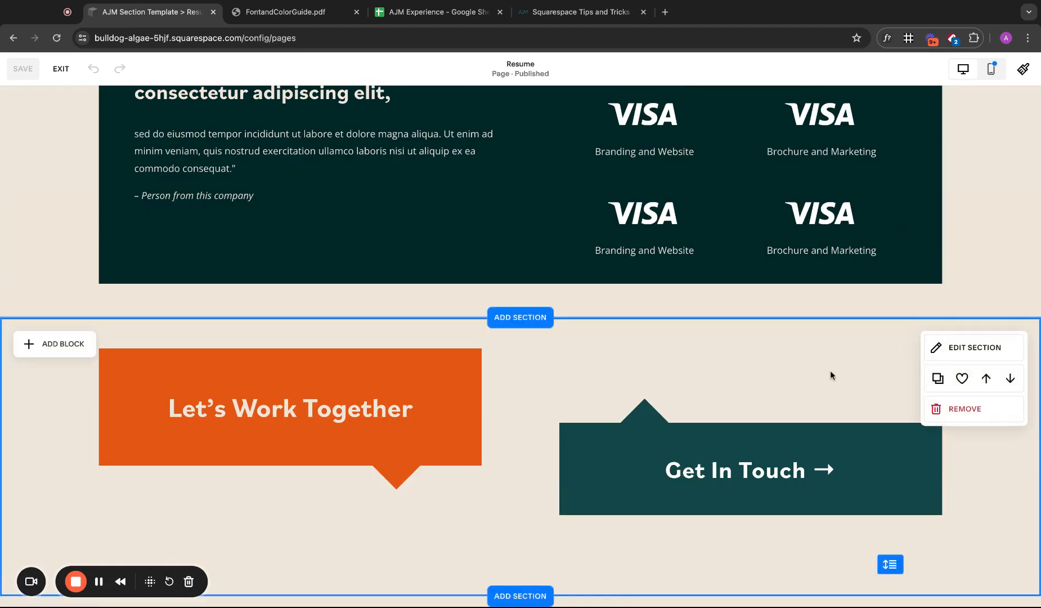
{"action": "key", "text": "super+v"}
{"action": "left_click_drag", "start_coordinate": [917, 380], "coordinate": [828, 381]}
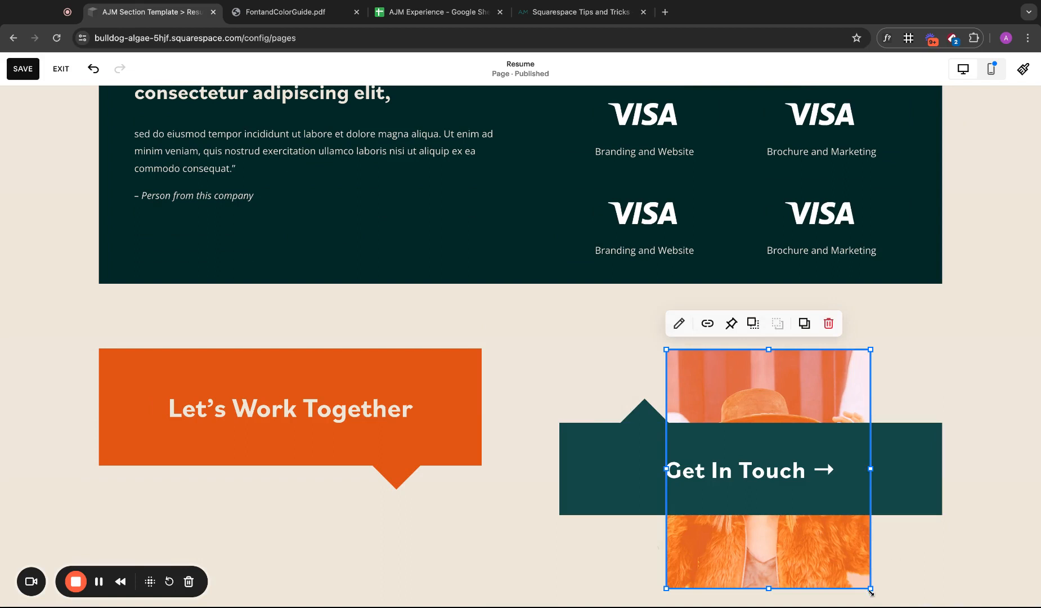
{"action": "mouse_move", "coordinate": [872, 592]}
{"action": "left_mouse_down"}
{"action": "mouse_move", "coordinate": [862, 425]}
{"action": "mouse_move", "coordinate": [766, 442]}
{"action": "left_mouse_up"}
{"action": "left_click_drag", "start_coordinate": [741, 389], "coordinate": [601, 388]}
{"action": "left_click_drag", "start_coordinate": [624, 440], "coordinate": [659, 488]}
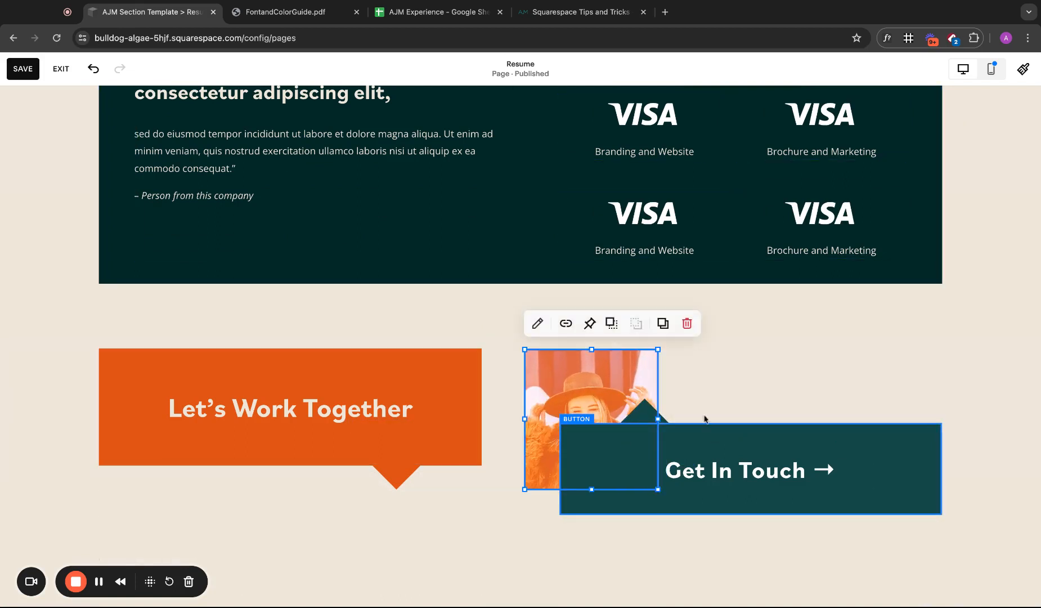
- Move the Get In Touch button and its triangle pointer down one grid row to uncover more of the photo
{"action": "left_click_drag", "start_coordinate": [714, 394], "coordinate": [665, 479]}
{"action": "key", "text": "Down"}
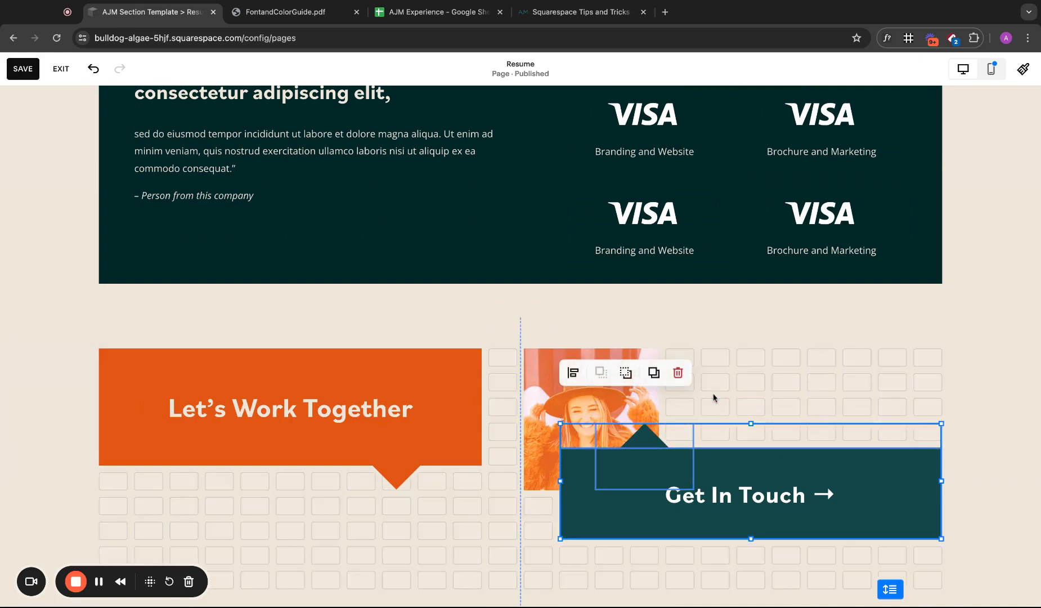
{"action": "left_click", "coordinate": [735, 404]}
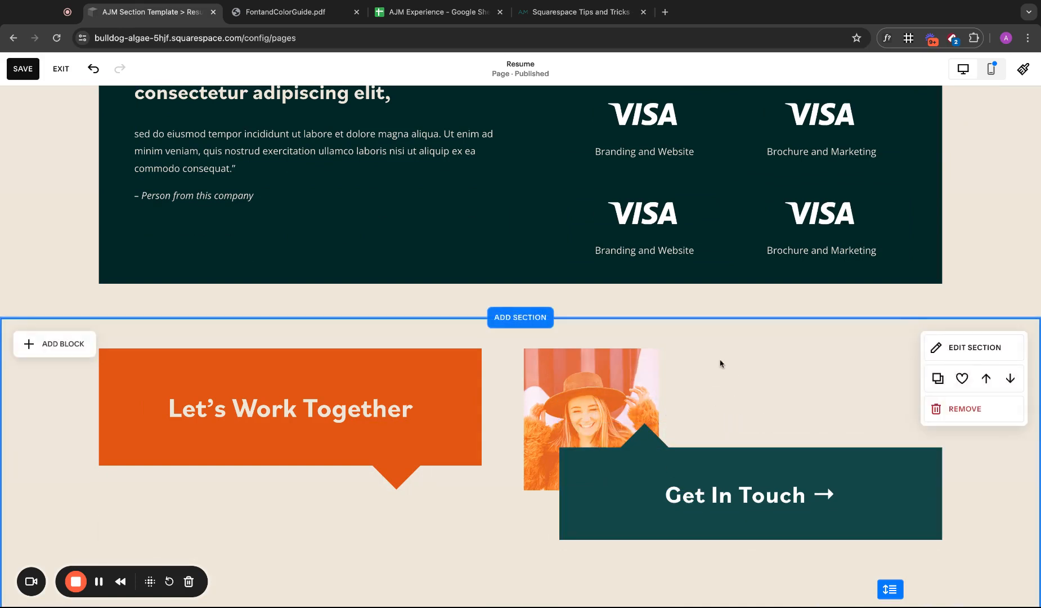
- Replace the pasted hat portrait with the Nirvana T-shirt photo taken against the blue graffiti wall
{"action": "left_click", "coordinate": [603, 395]}
{"action": "left_click", "coordinate": [537, 326]}
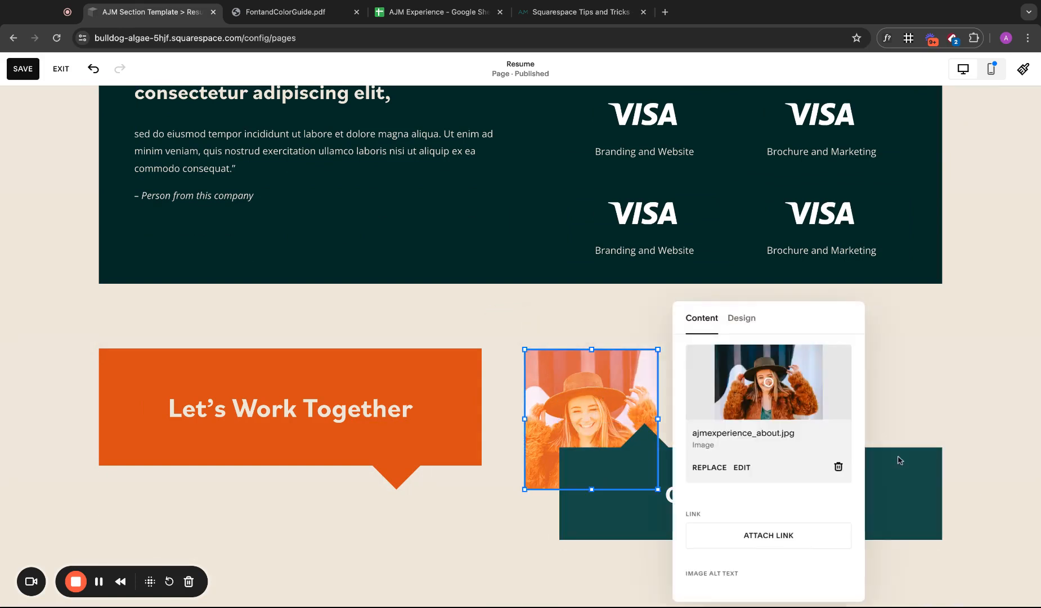
{"action": "left_click", "coordinate": [839, 466]}
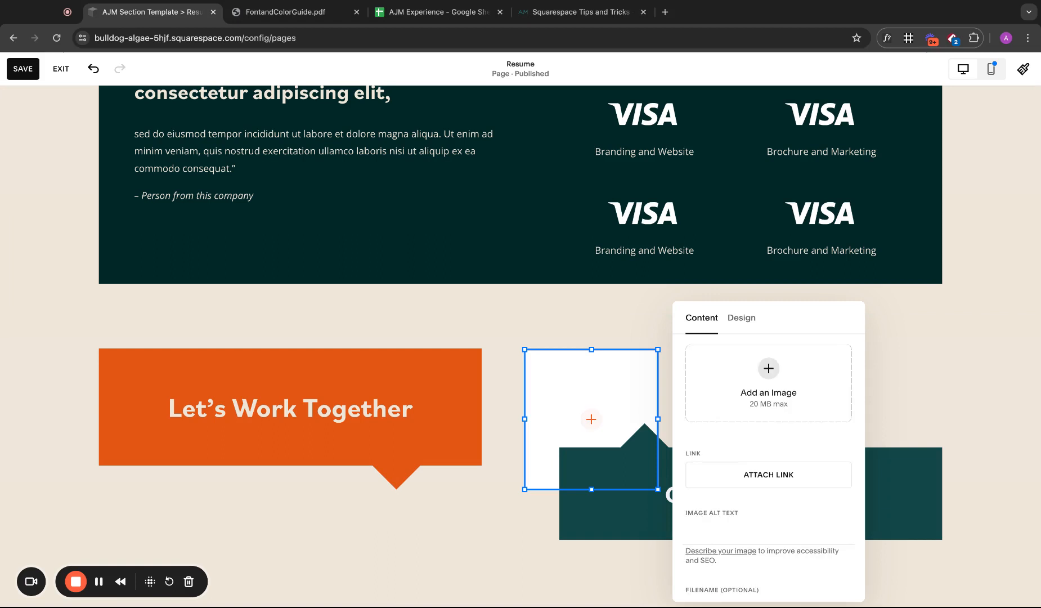
- Try teal, green and orange palette colors for the new photo's overlay, settling on the green
{"action": "left_click", "coordinate": [742, 318]}
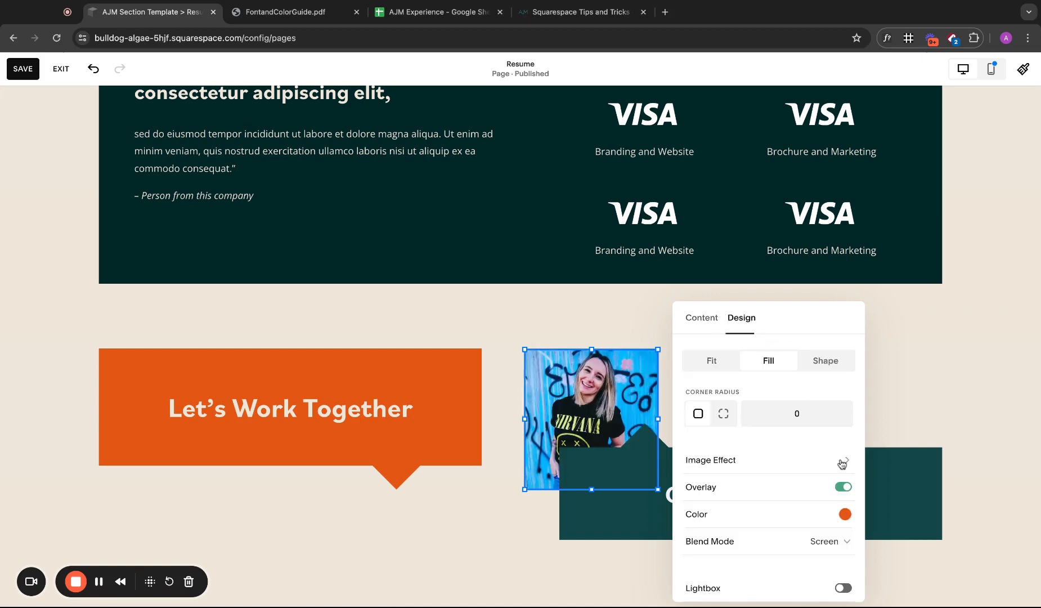
{"action": "left_click", "coordinate": [844, 487]}
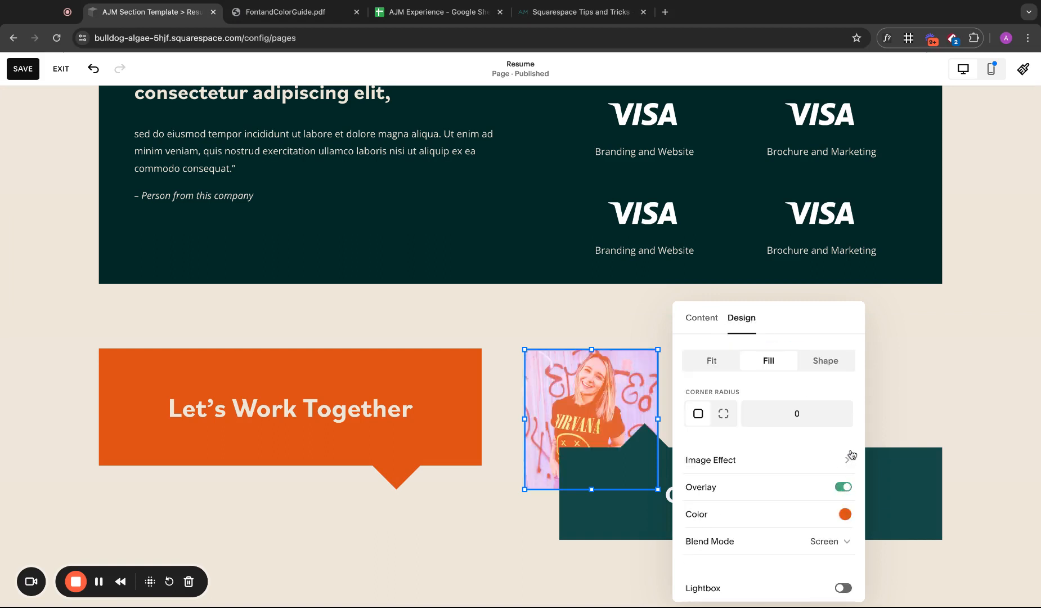
{"action": "left_click", "coordinate": [845, 514]}
{"action": "left_click", "coordinate": [980, 487]}
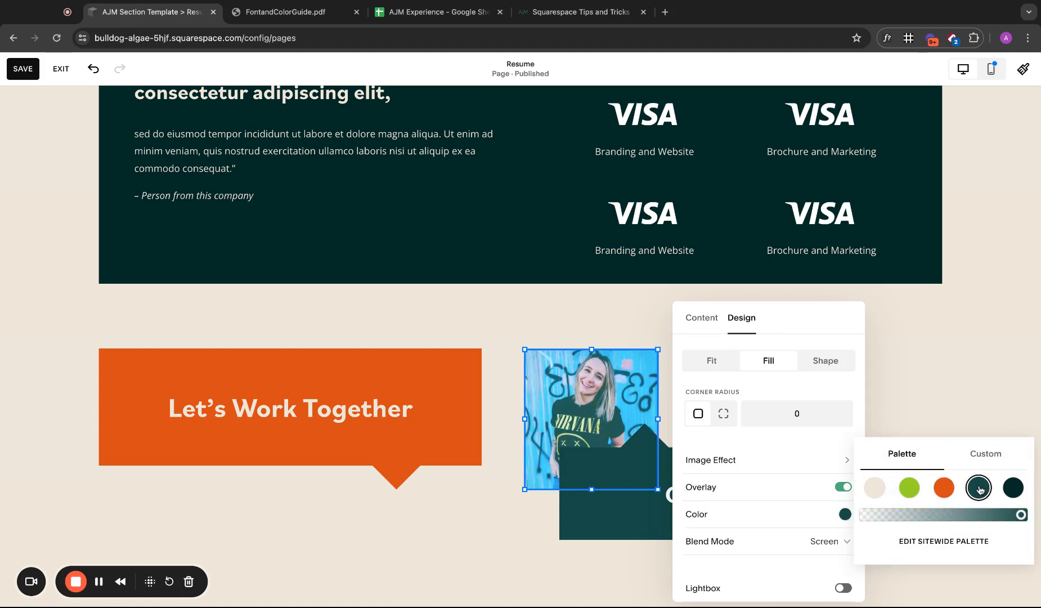
{"action": "left_click", "coordinate": [903, 488]}
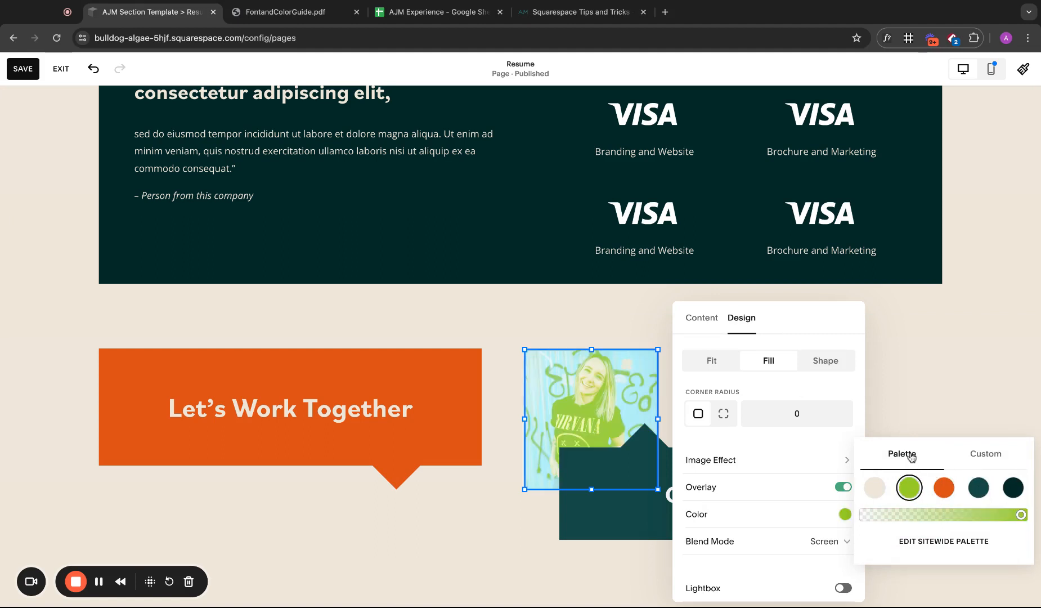
{"action": "left_click", "coordinate": [948, 491]}
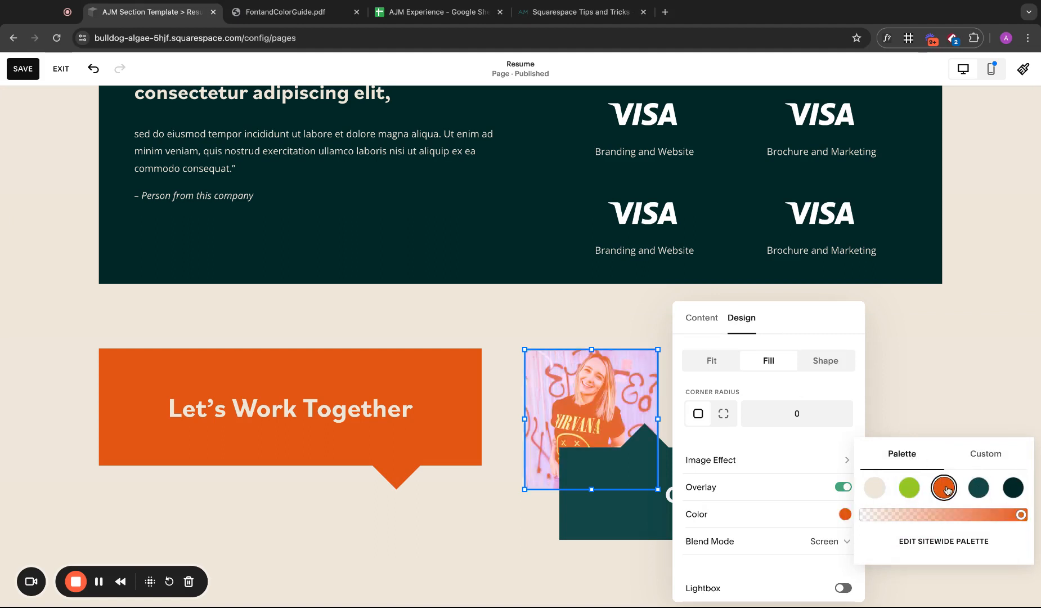
{"action": "left_click", "coordinate": [910, 488]}
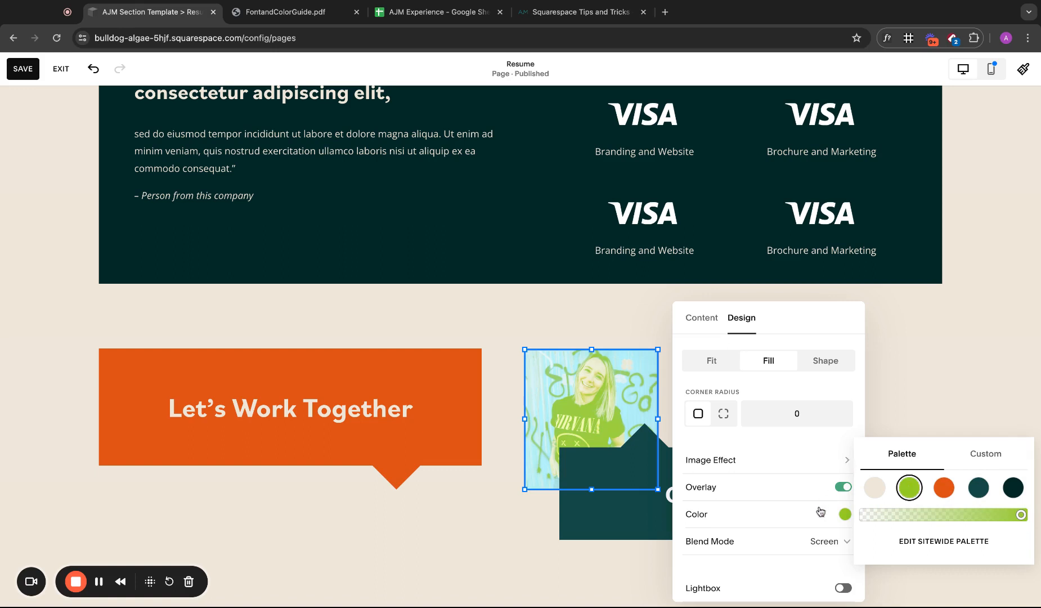
- Try the Multiply blend mode on the photo's green overlay, and switch it to Normal with a reduced overlay opacity
{"action": "left_click", "coordinate": [815, 493]}
{"action": "left_click", "coordinate": [817, 494]}
{"action": "left_click", "coordinate": [832, 540]}
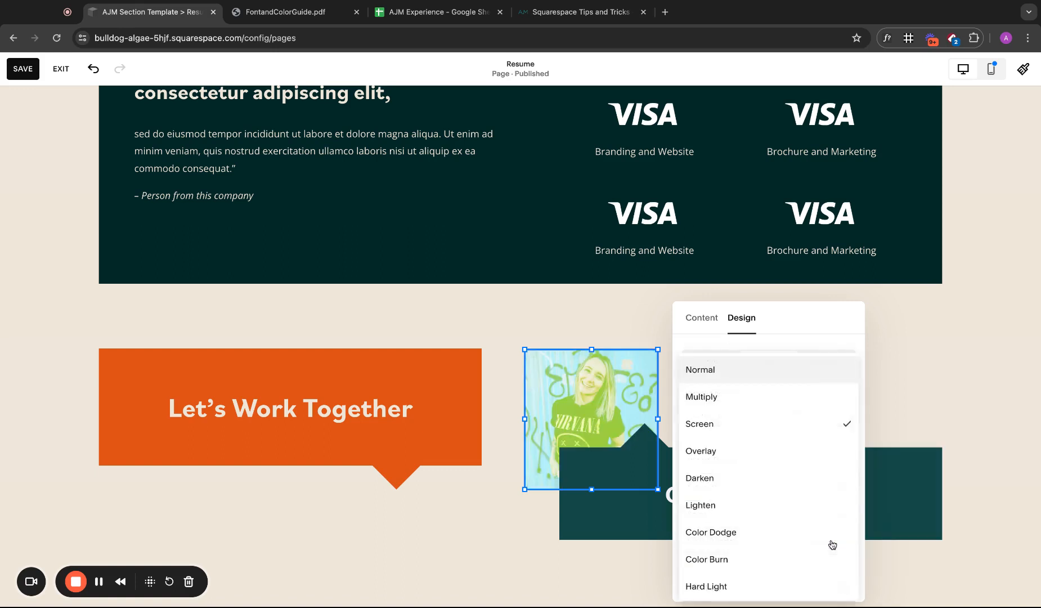
{"action": "left_click", "coordinate": [777, 398]}
{"action": "left_click", "coordinate": [845, 516]}
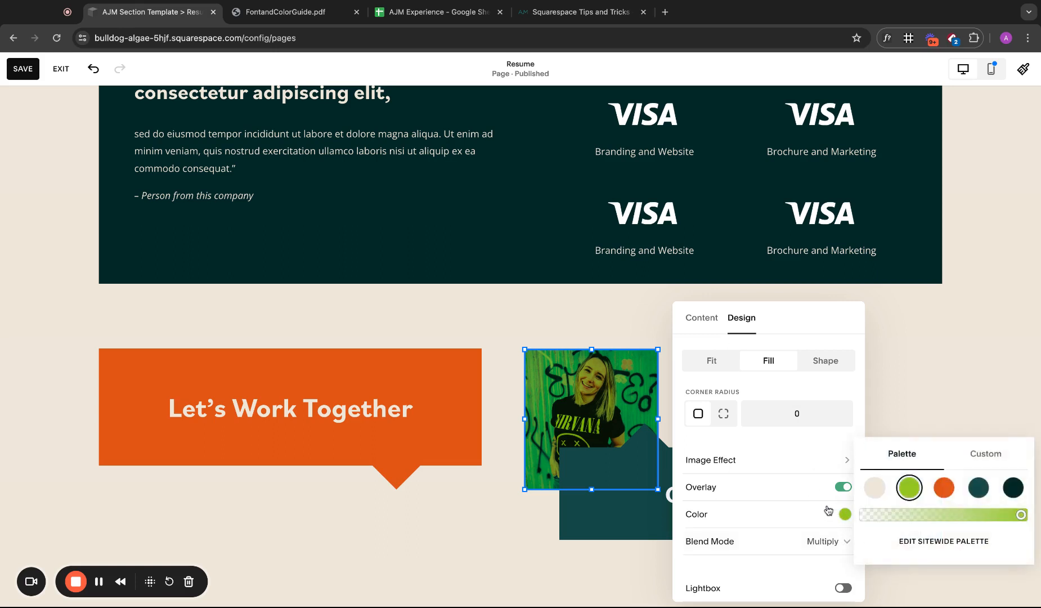
{"action": "left_click", "coordinate": [823, 541]}
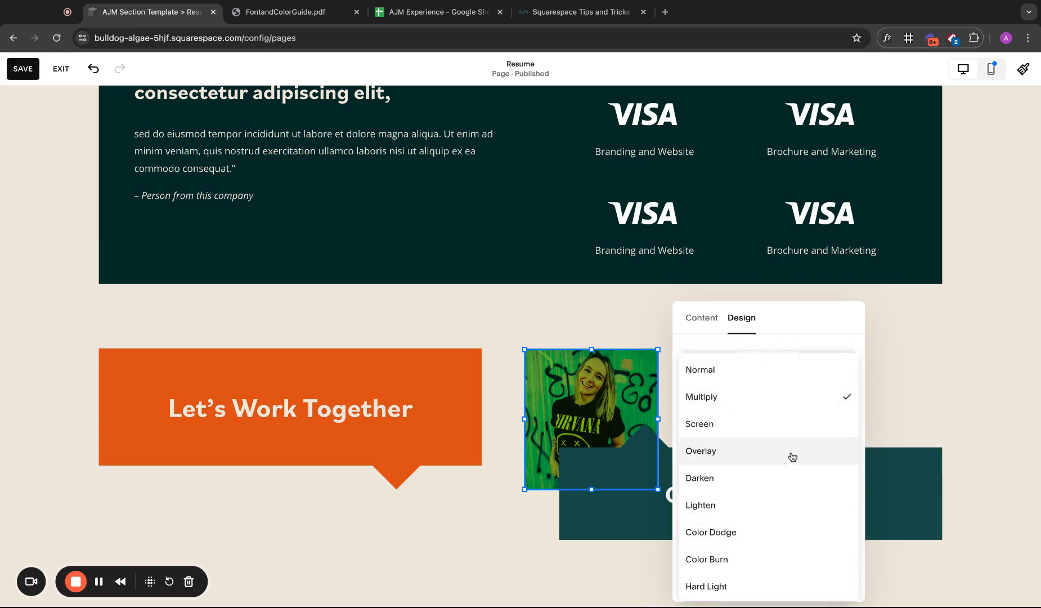
{"action": "left_click", "coordinate": [795, 377]}
{"action": "left_click", "coordinate": [847, 513]}
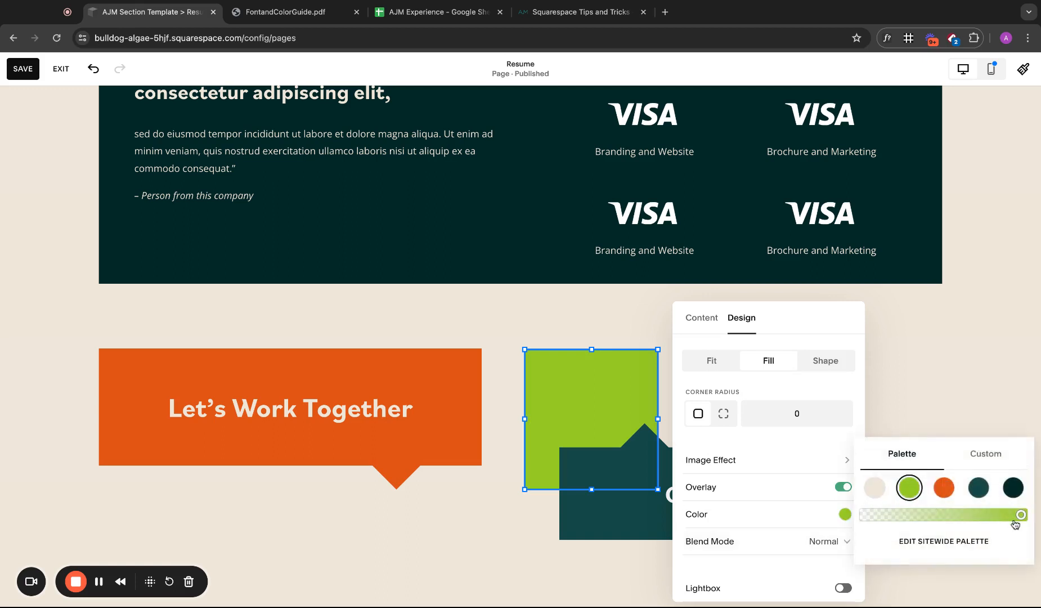
{"action": "left_click_drag", "start_coordinate": [1019, 515], "coordinate": [1001, 516]}
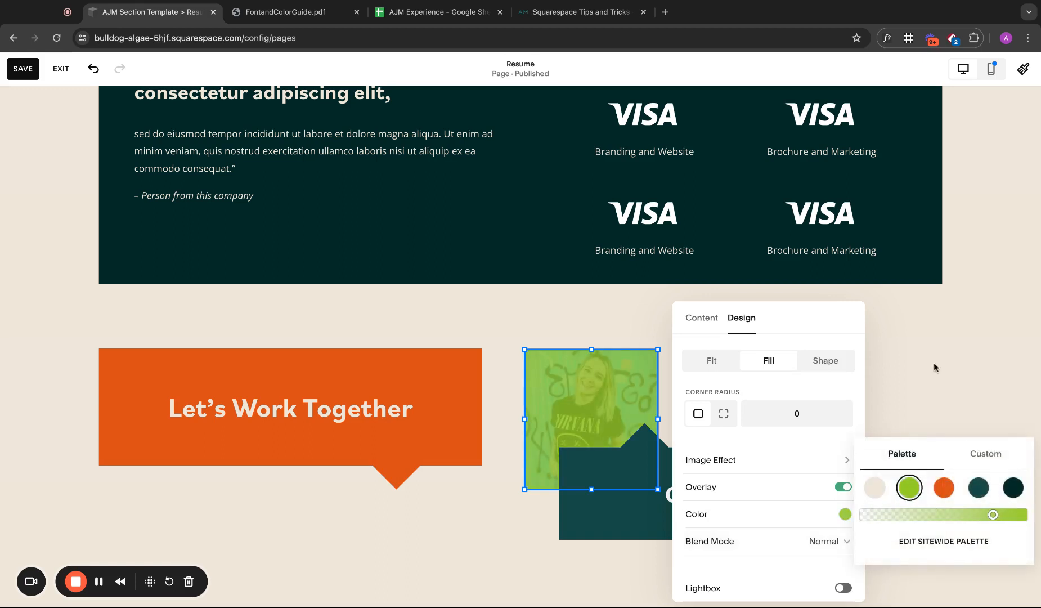
- Shift the Get In Touch button together with its triangle pointer one more grid row down below the green photo
{"action": "left_click", "coordinate": [934, 368]}
{"action": "left_click_drag", "start_coordinate": [709, 416], "coordinate": [664, 469]}
{"action": "key", "text": "Down"}
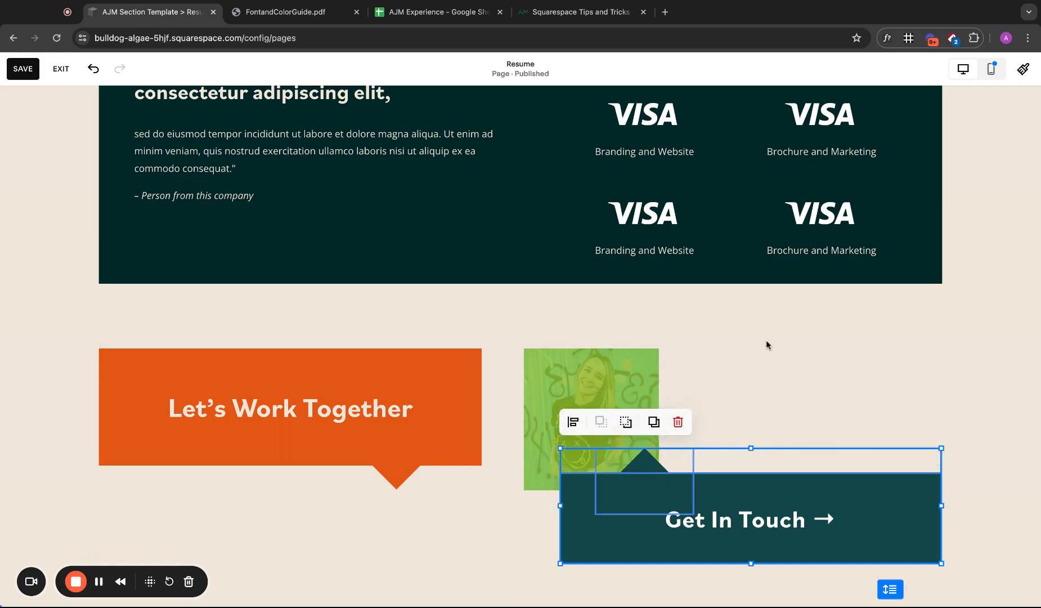
{"action": "left_click", "coordinate": [766, 341]}
{"action": "scroll", "coordinate": [766, 340], "scroll_direction": "down", "scroll_amount": 1}
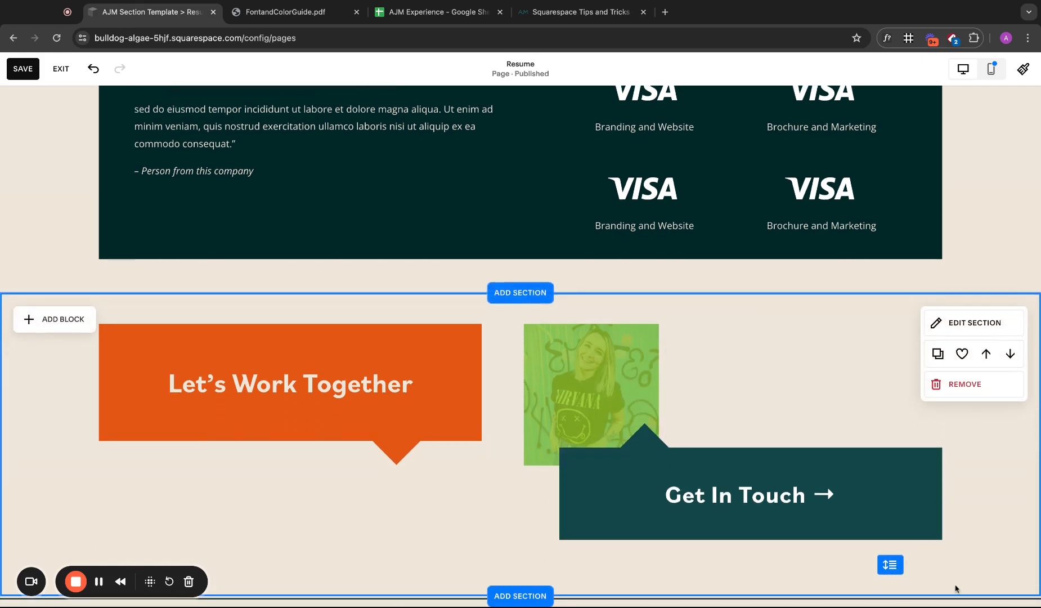
- Try different positions for the green photo, ending with it tucked between the two speech bubbles
{"action": "left_click_drag", "start_coordinate": [571, 394], "coordinate": [638, 393]}
{"action": "left_click", "coordinate": [837, 386]}
{"action": "left_click", "coordinate": [684, 411]}
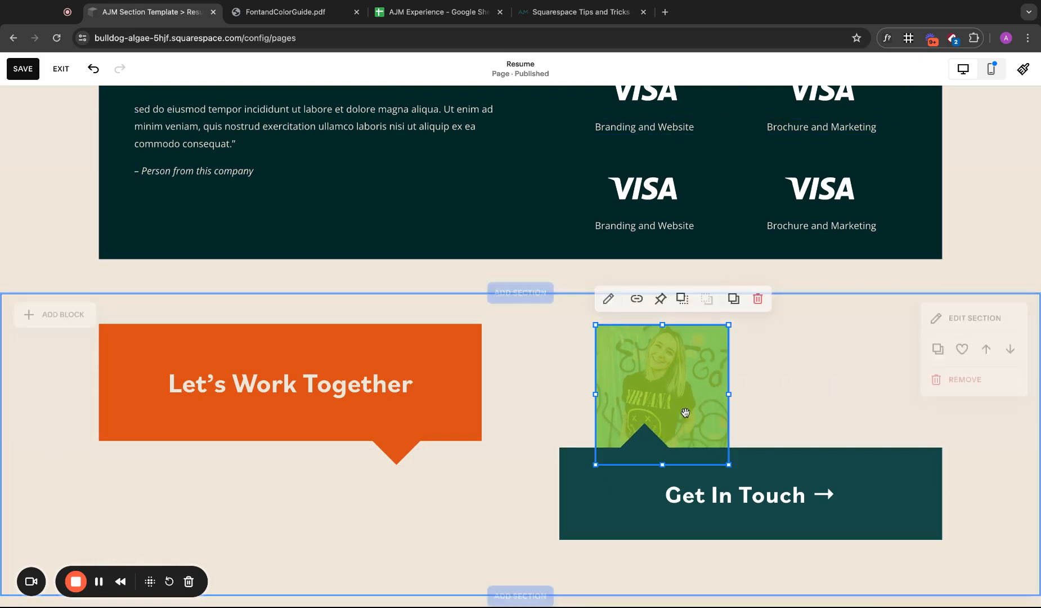
{"action": "left_click_drag", "start_coordinate": [664, 464], "coordinate": [663, 468]}
{"action": "left_click", "coordinate": [830, 397]}
{"action": "left_click_drag", "start_coordinate": [686, 387], "coordinate": [688, 385]}
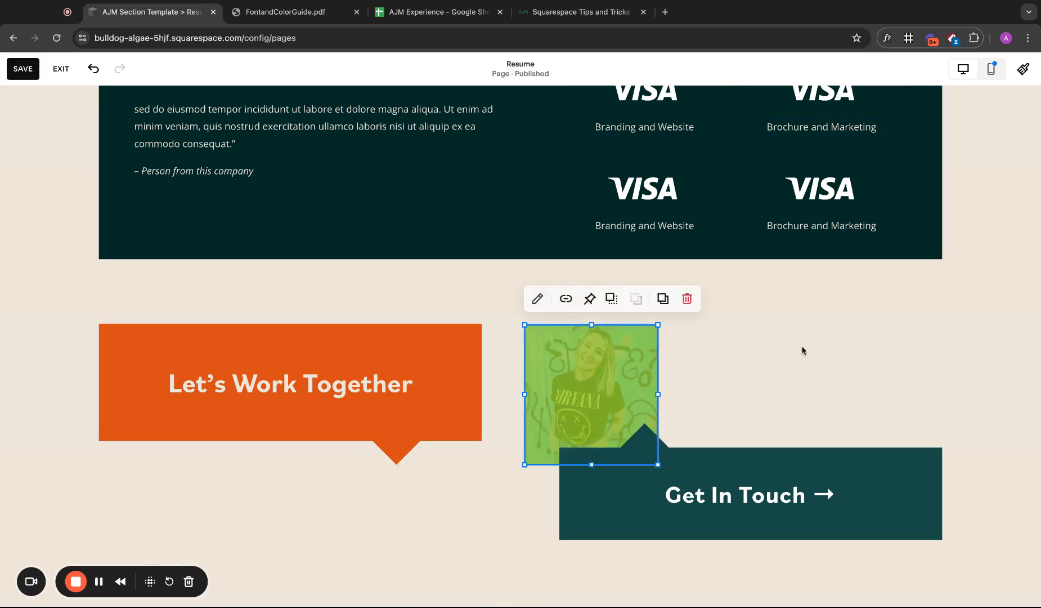
{"action": "left_click", "coordinate": [805, 346]}
{"action": "left_click_drag", "start_coordinate": [596, 385], "coordinate": [524, 413]}
{"action": "left_click", "coordinate": [647, 364]}
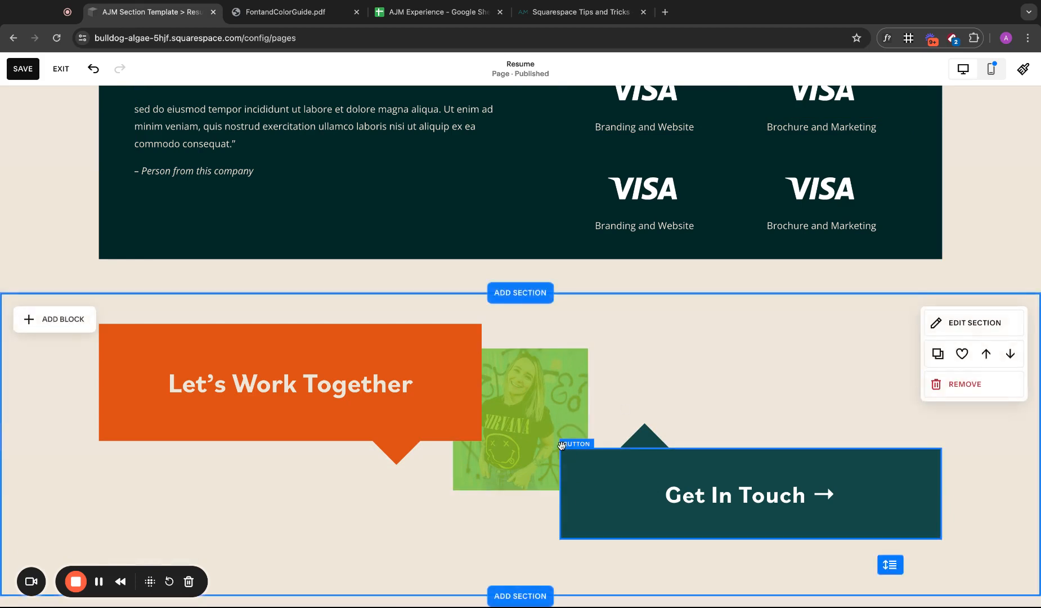
- Enlarge the green photo, trim its height, and fit it in the gap beside the orange bubble, overlapping the Get In Touch button
{"action": "left_click", "coordinate": [575, 431]}
{"action": "mouse_move", "coordinate": [586, 488]}
{"action": "left_mouse_down"}
{"action": "mouse_move", "coordinate": [606, 533]}
{"action": "mouse_move", "coordinate": [588, 516]}
{"action": "mouse_move", "coordinate": [587, 489]}
{"action": "left_mouse_up"}
{"action": "left_click_drag", "start_coordinate": [569, 413], "coordinate": [619, 420]}
{"action": "left_click_drag", "start_coordinate": [537, 489], "coordinate": [537, 563]}
{"action": "left_click_drag", "start_coordinate": [540, 351], "coordinate": [541, 329]}
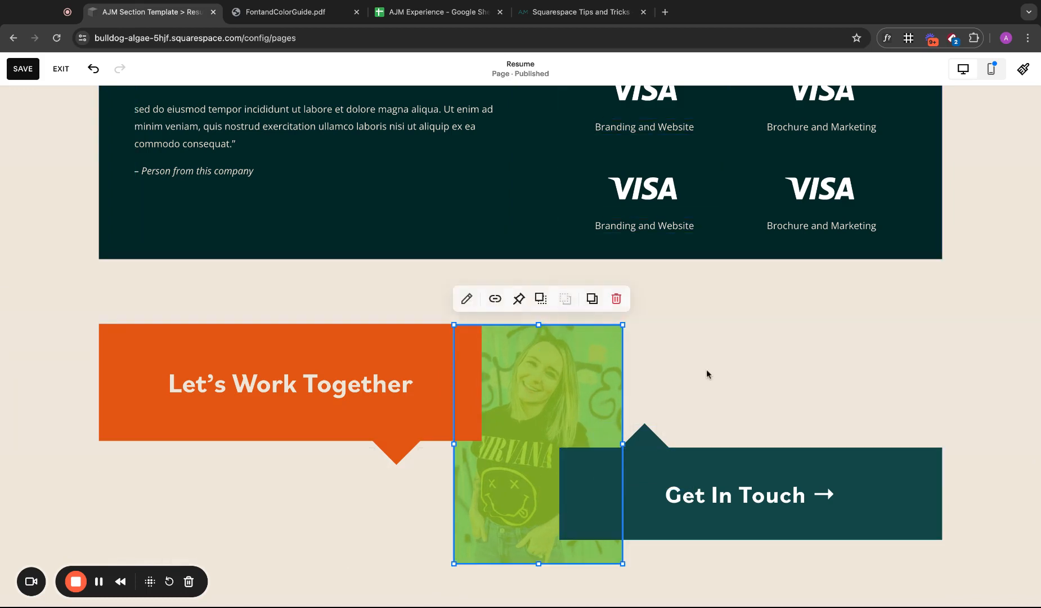
{"action": "left_click", "coordinate": [707, 374]}
{"action": "left_click", "coordinate": [585, 383]}
{"action": "left_click_drag", "start_coordinate": [541, 564], "coordinate": [540, 517]}
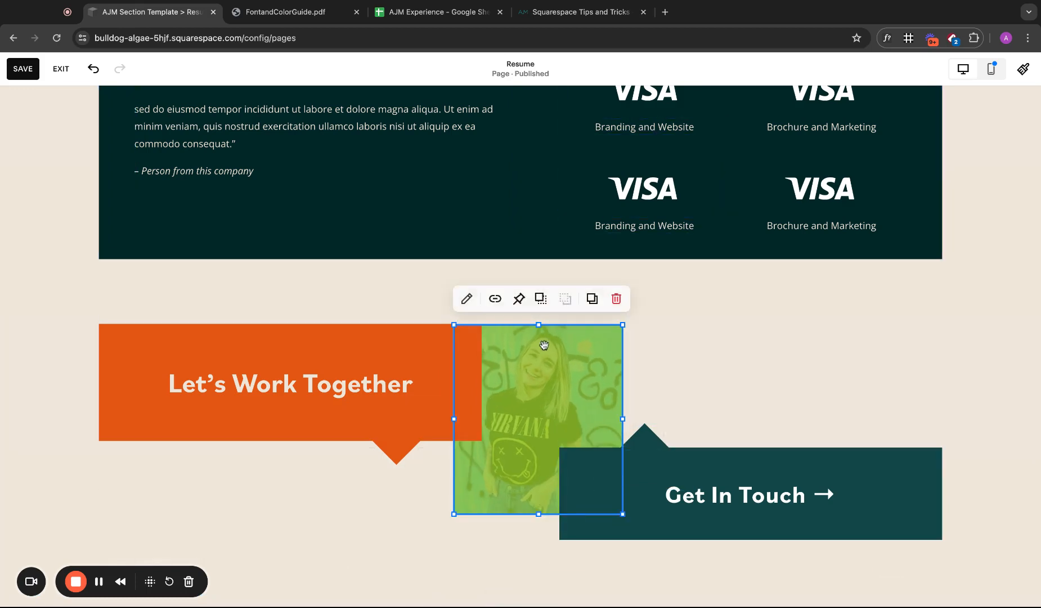
{"action": "left_click_drag", "start_coordinate": [540, 328], "coordinate": [542, 337]}
{"action": "left_click_drag", "start_coordinate": [622, 430], "coordinate": [594, 421]}
{"action": "left_click", "coordinate": [726, 374]}
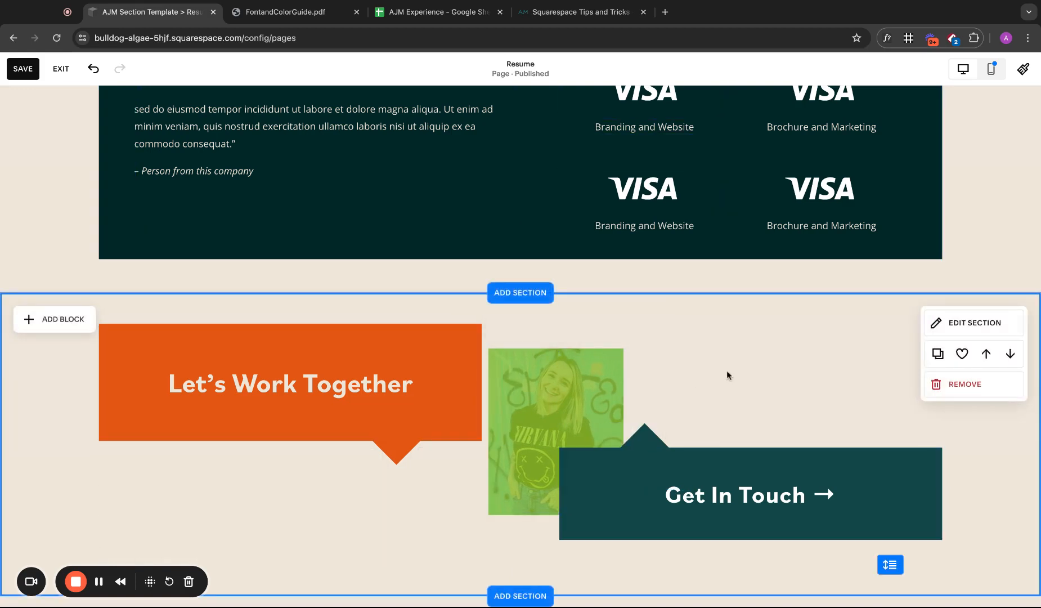
- Delete the green photo, and move the Get In Touch button and its triangle pointer up two grid rows
{"action": "left_click", "coordinate": [560, 390]}
{"action": "key", "text": "BackSpace"}
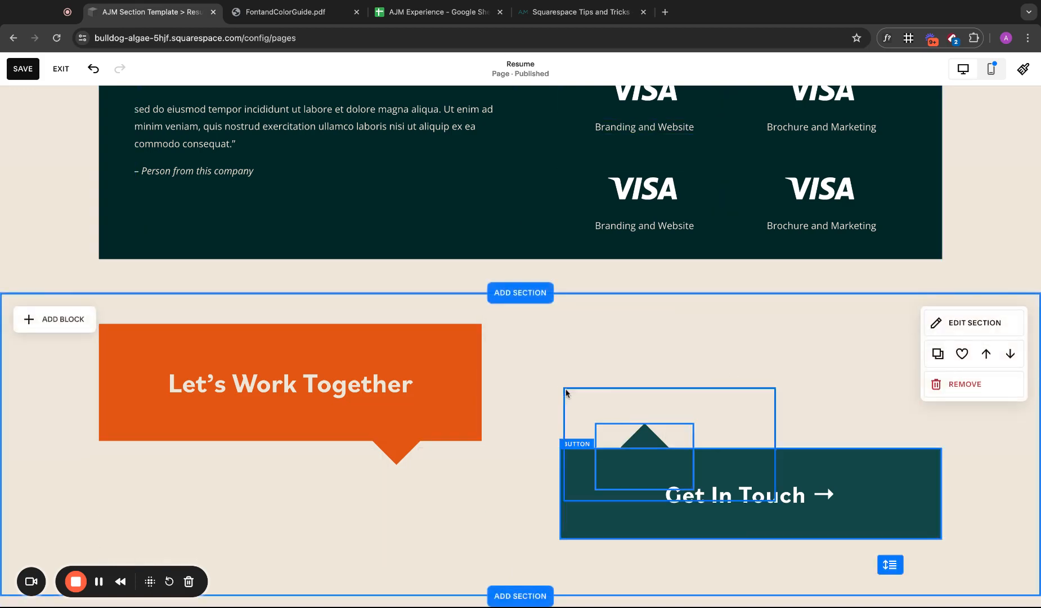
{"action": "left_click_drag", "start_coordinate": [565, 390], "coordinate": [566, 390]}
{"action": "key", "text": "Up"}
{"action": "key", "text": "Up"}
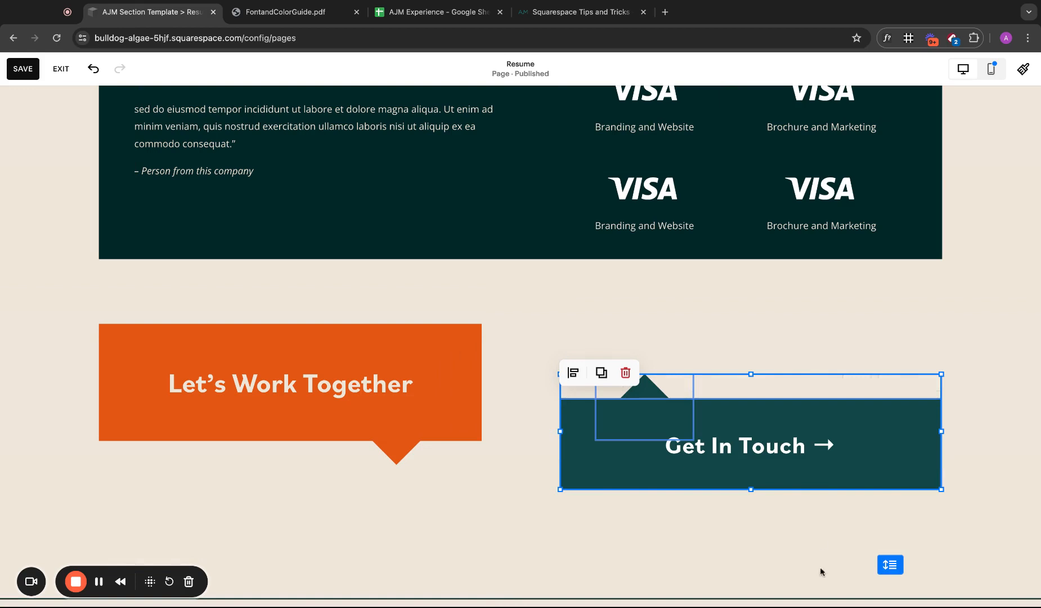
{"action": "left_click", "coordinate": [748, 547]}
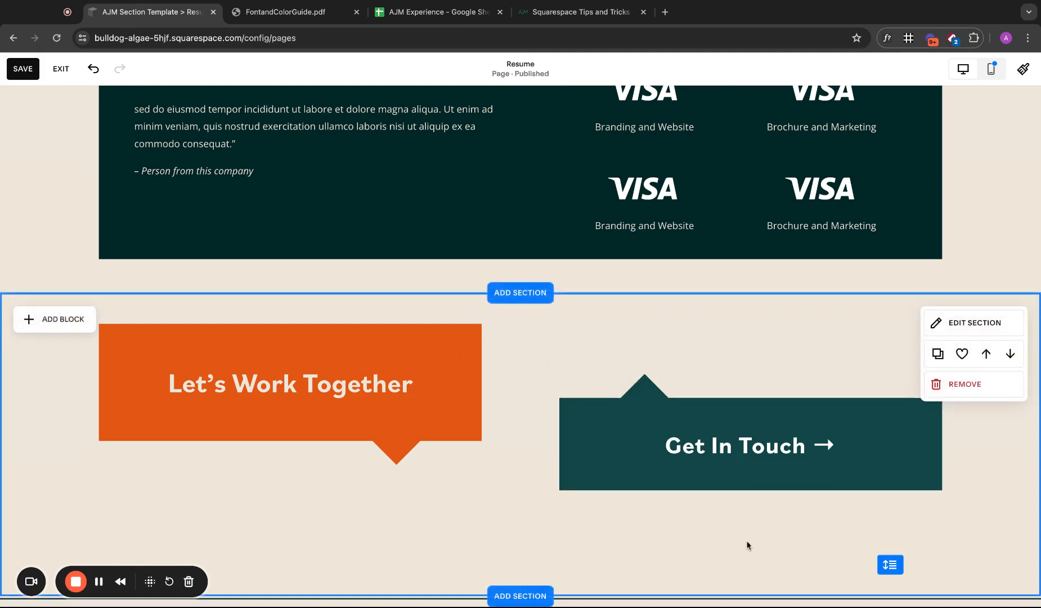
- Reduce the contact section's height by two grid rows, and save the page
{"action": "left_click_drag", "start_coordinate": [886, 568], "coordinate": [889, 571]}
{"action": "left_click", "coordinate": [886, 555]}
{"action": "left_click", "coordinate": [890, 593]}
{"action": "left_click", "coordinate": [39, 70]}
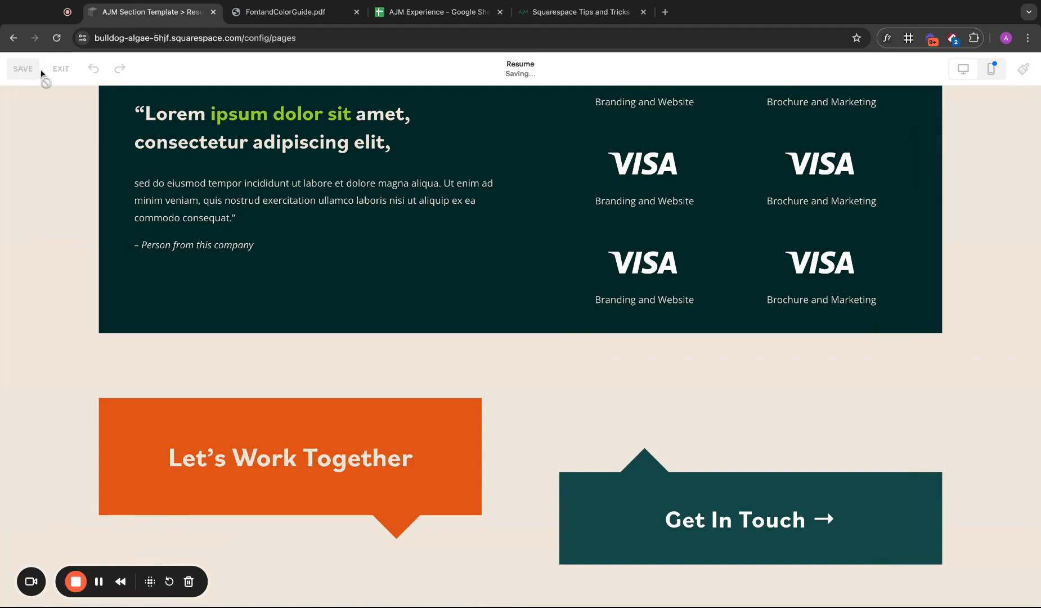
- Exit editing and preview the resume page at full width, checking the contact section's bubbles and bottom spacing
{"action": "left_click", "coordinate": [60, 71]}
{"action": "left_click", "coordinate": [1012, 77]}
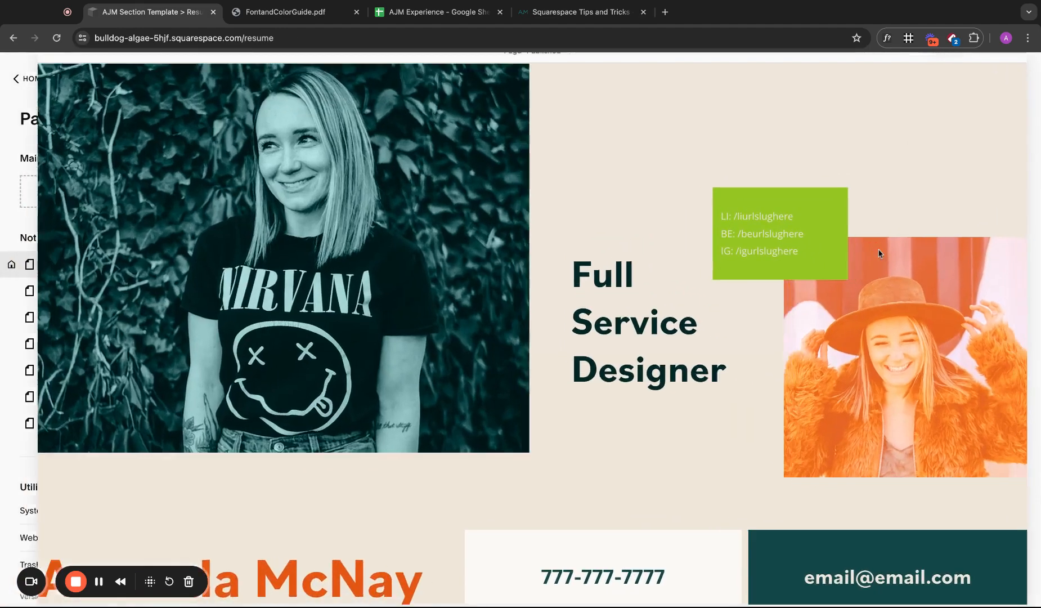
{"action": "scroll", "coordinate": [880, 260], "scroll_direction": "down", "scroll_amount": 10}
{"action": "scroll", "coordinate": [880, 260], "scroll_direction": "down", "scroll_amount": 3}
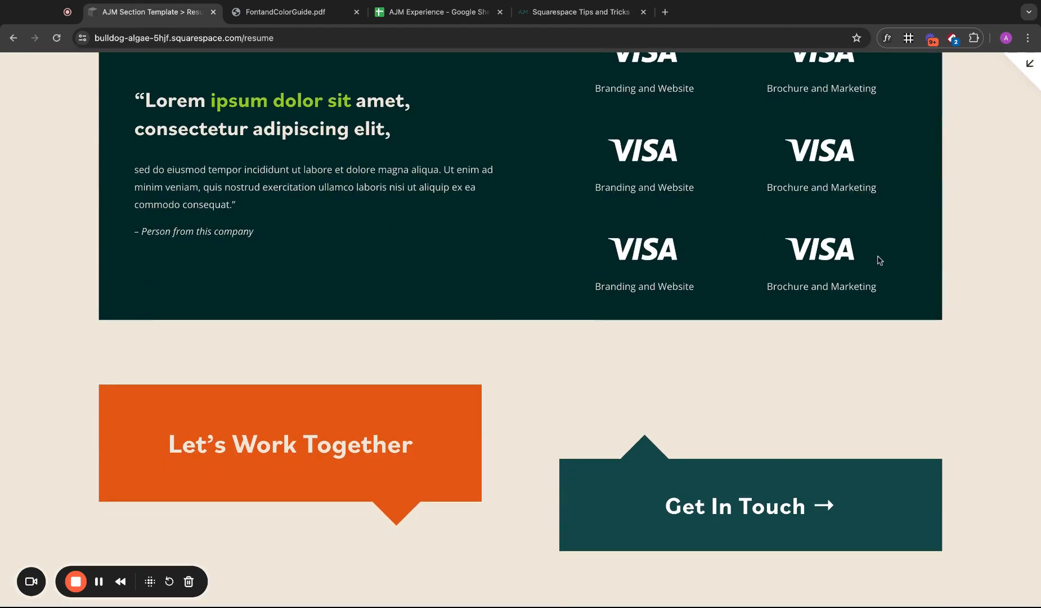
{"action": "left_click", "coordinate": [1034, 72]}
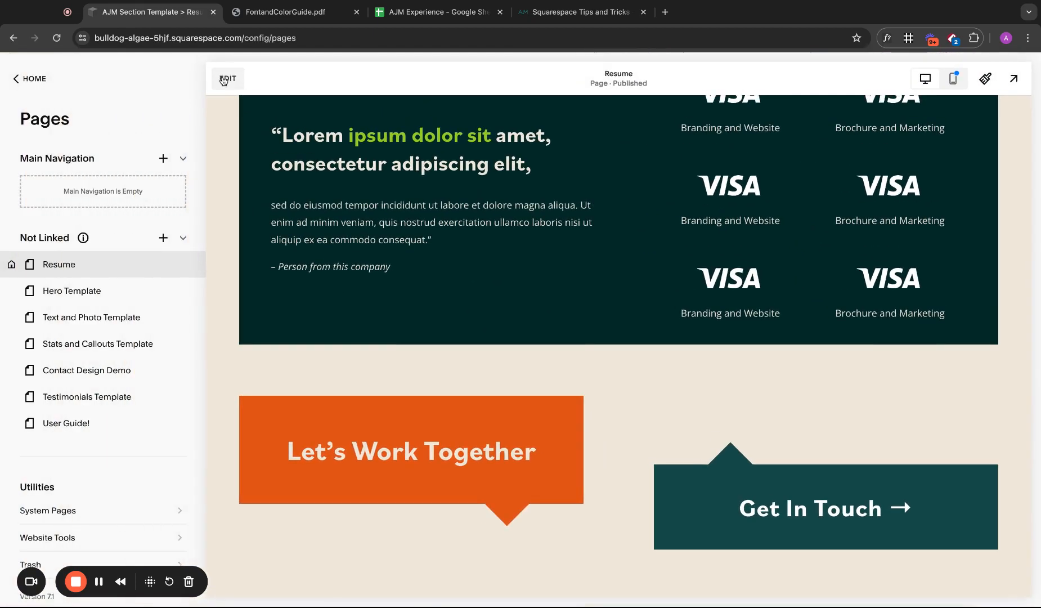
- Trim one grid row off the top of the orange speech bubble and move all the contact section's blocks up one row
{"action": "left_click", "coordinate": [395, 410]}
{"action": "scroll", "coordinate": [396, 411], "scroll_direction": "down", "scroll_amount": 2}
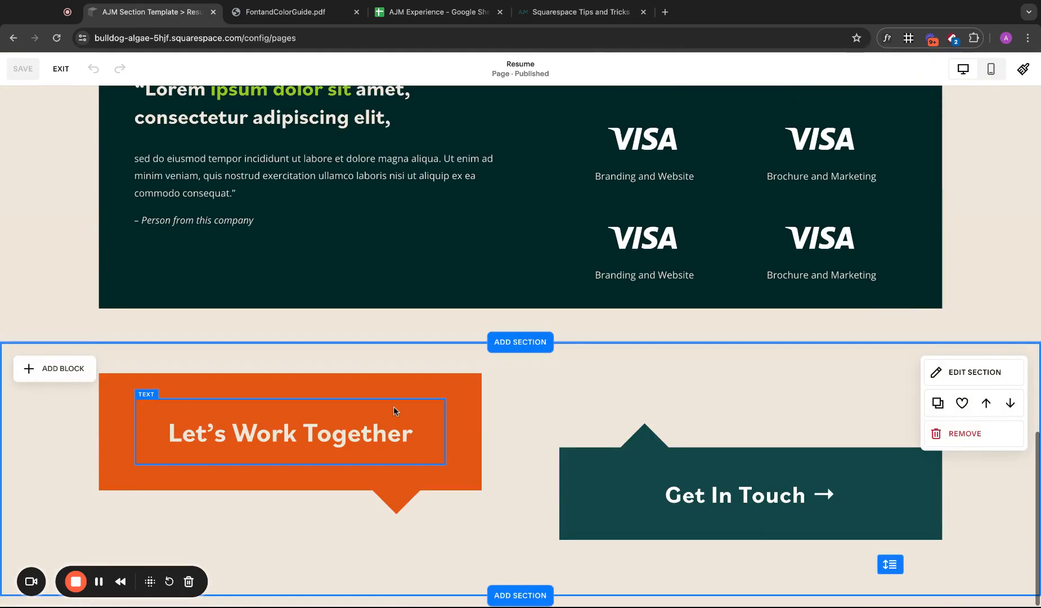
{"action": "left_click", "coordinate": [354, 464]}
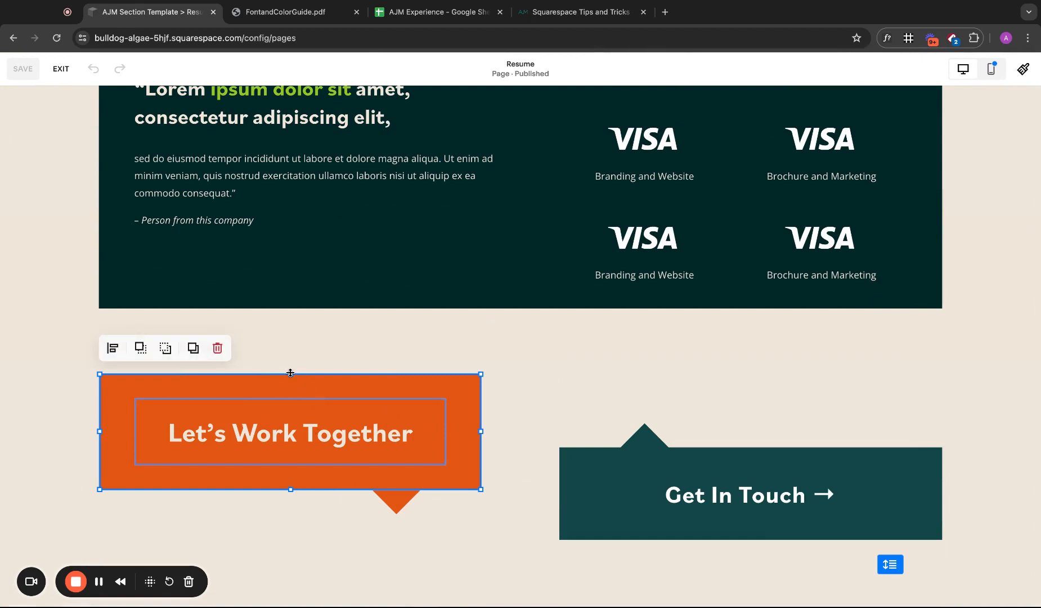
{"action": "left_click_drag", "start_coordinate": [291, 374], "coordinate": [633, 542]}
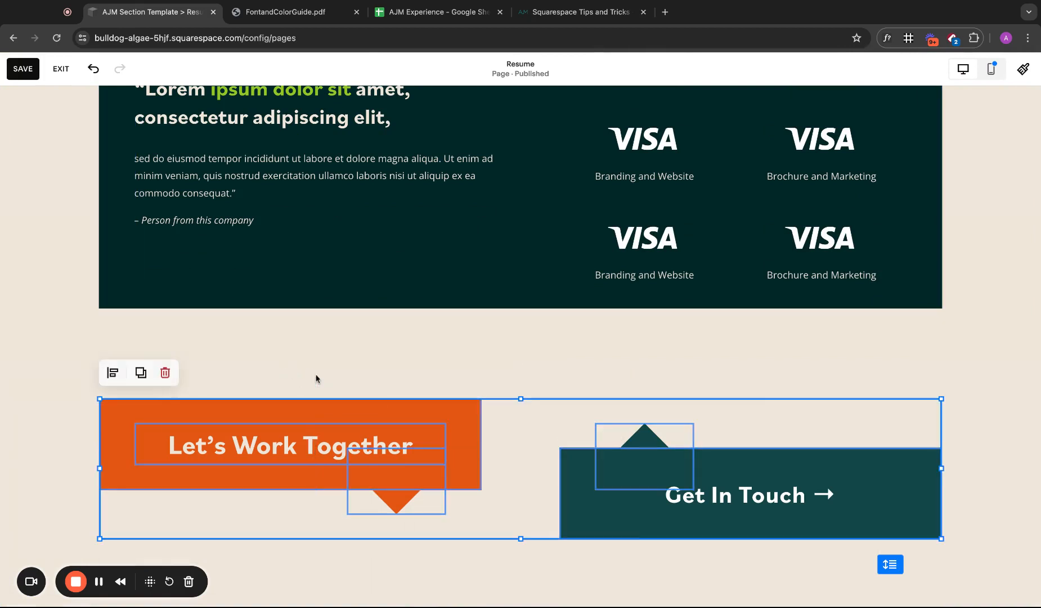
{"action": "left_click_drag", "start_coordinate": [327, 378], "coordinate": [893, 563]}
{"action": "key", "text": "Up"}
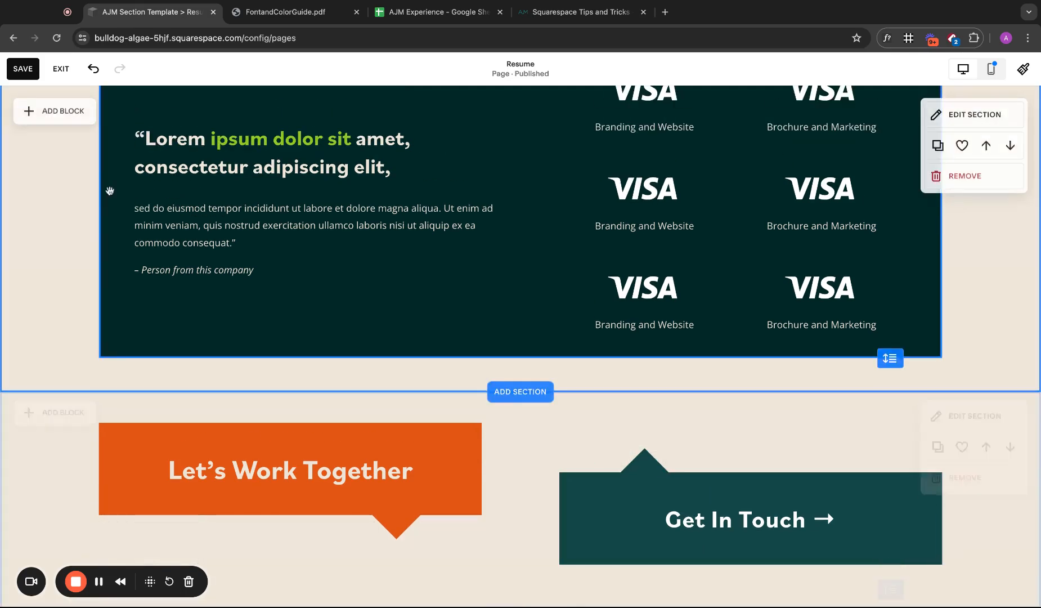
- Save the page, exit editing, and preview the resume page at full width down to the contact section
{"action": "left_click", "coordinate": [31, 72]}
{"action": "left_click", "coordinate": [62, 72]}
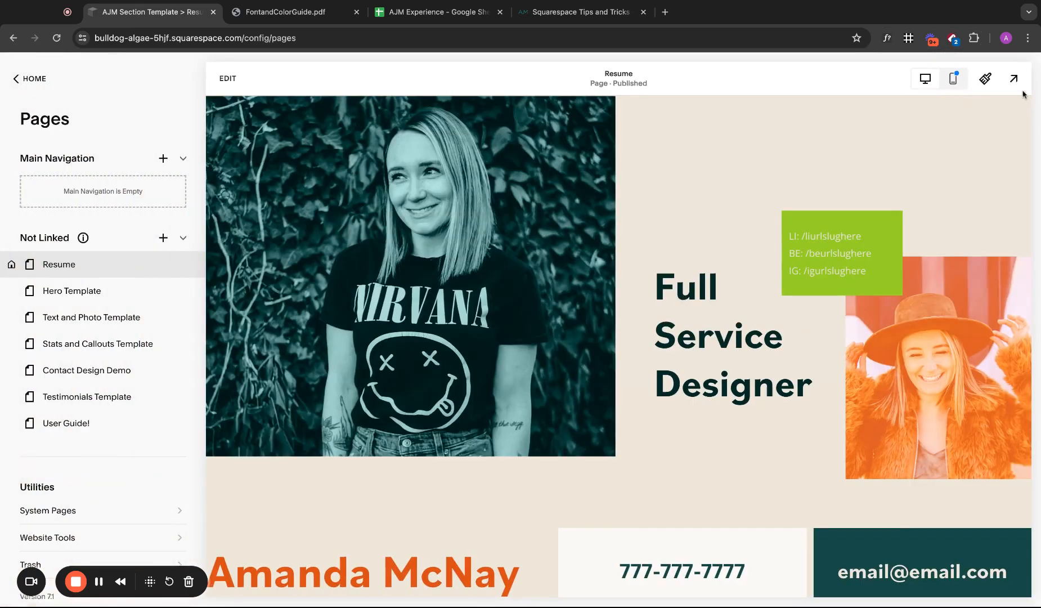
{"action": "scroll", "coordinate": [917, 244], "scroll_direction": "down", "scroll_amount": 10}
{"action": "scroll", "coordinate": [917, 246], "scroll_direction": "down", "scroll_amount": 5}
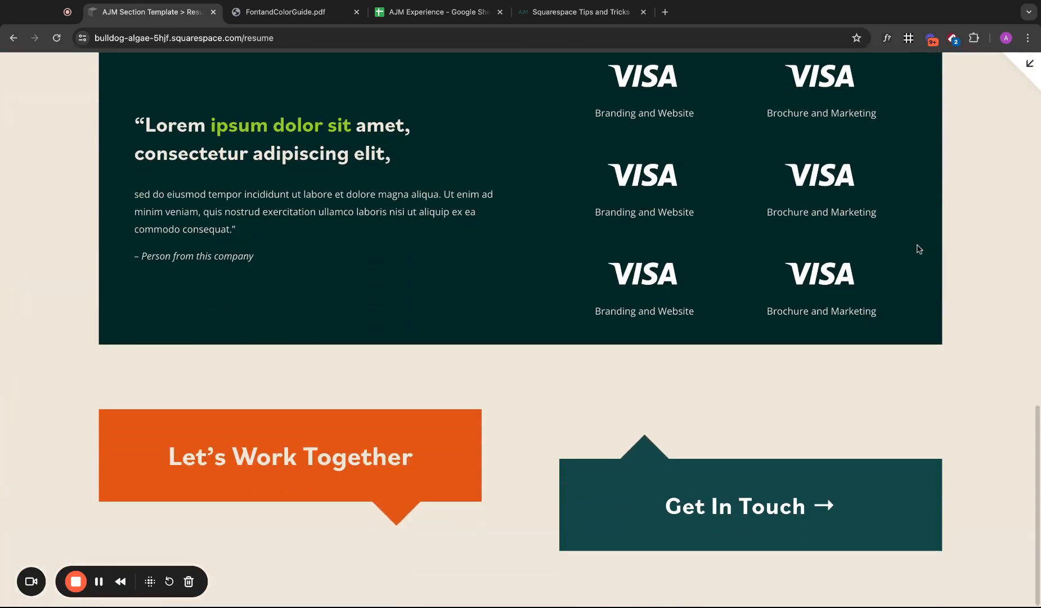
{"action": "scroll", "coordinate": [917, 246], "scroll_direction": "up", "scroll_amount": 17}
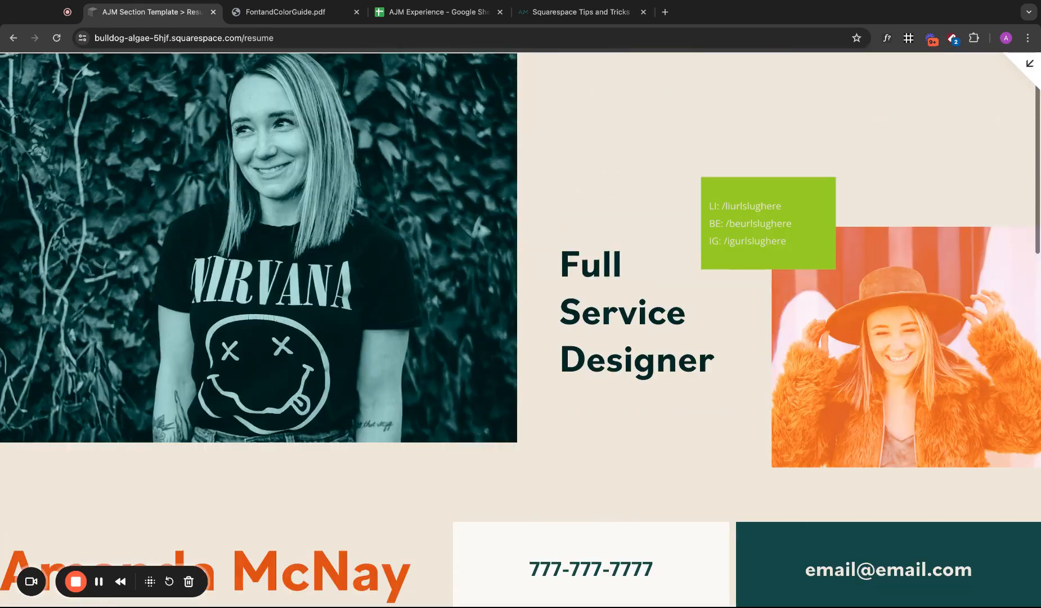
- Close the full-width preview and reopen the resume page for editing in the mobile layout
{"action": "left_click", "coordinate": [1029, 64]}
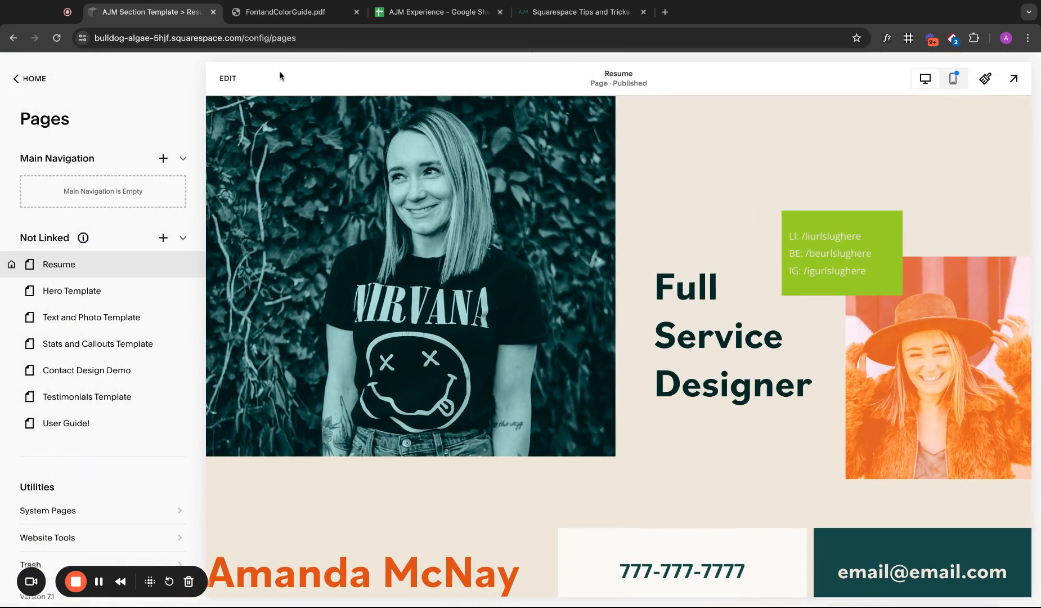
{"action": "left_click", "coordinate": [236, 83]}
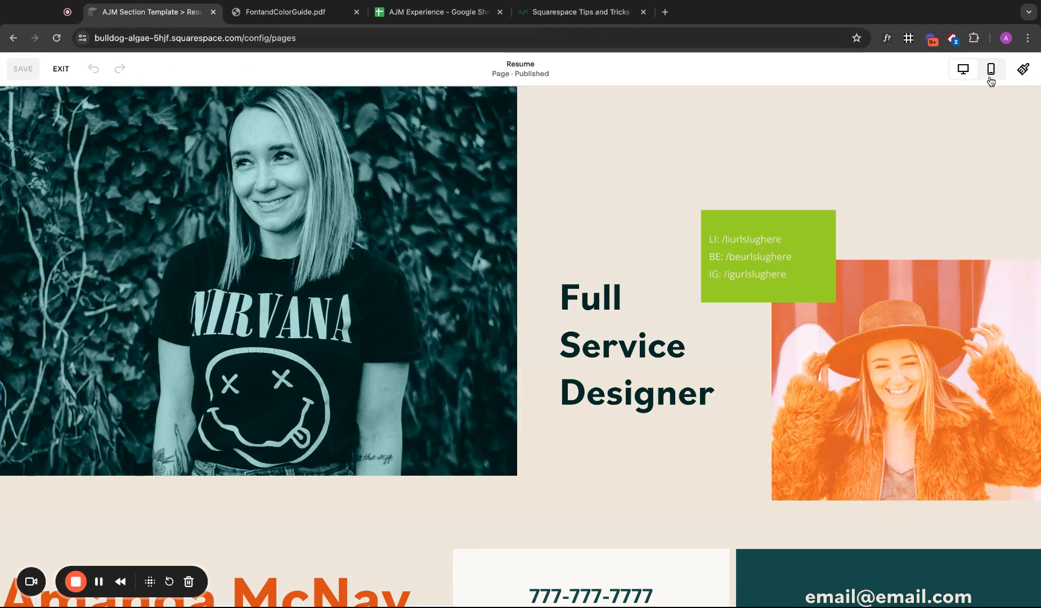
{"action": "mouse_move", "coordinate": [336, 119]}
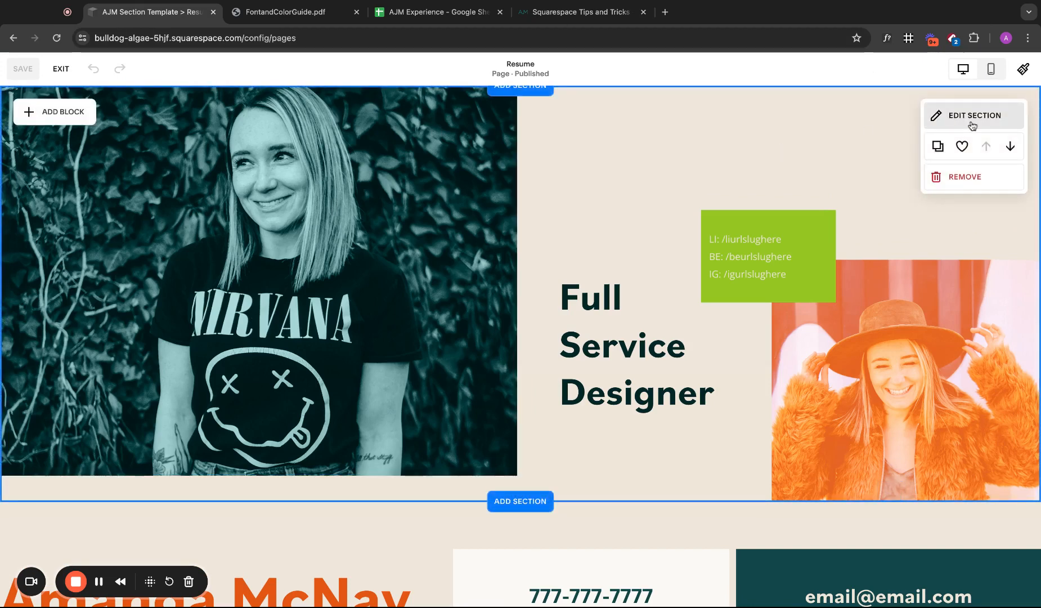
{"action": "left_click", "coordinate": [992, 69]}
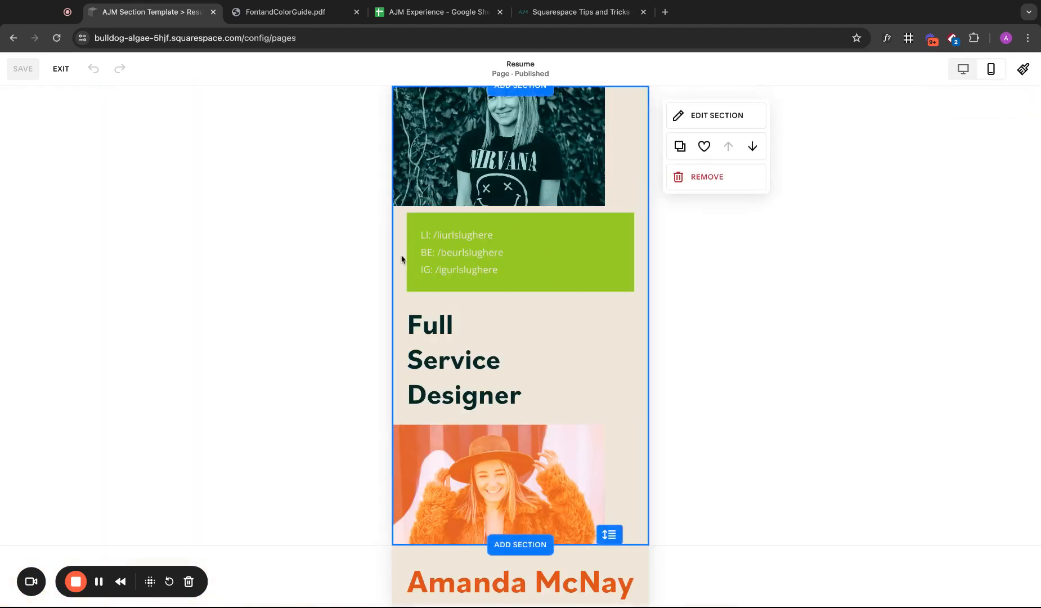
- Move the social links box, heading and orange photo down four grid rows, and enlarge the teal hero photo to the full mobile width
{"action": "left_click_drag", "start_coordinate": [400, 253], "coordinate": [637, 520]}
{"action": "key", "text": "Down"}
{"action": "key", "text": "Down"}
{"action": "key", "text": "Down"}
{"action": "key", "text": "Down"}
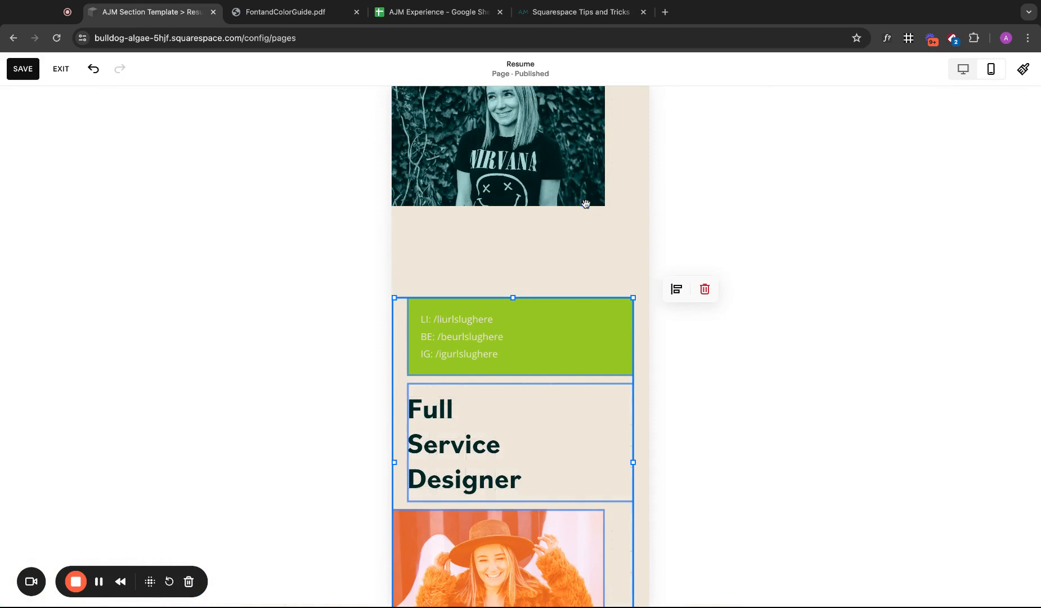
{"action": "key", "text": "Escape"}
{"action": "left_click", "coordinate": [599, 197]}
{"action": "left_click_drag", "start_coordinate": [604, 204], "coordinate": [648, 289]}
- Narrow the green social links box to its right portion and move it up to overlap the hero photo's lower edge
{"action": "left_click", "coordinate": [591, 344]}
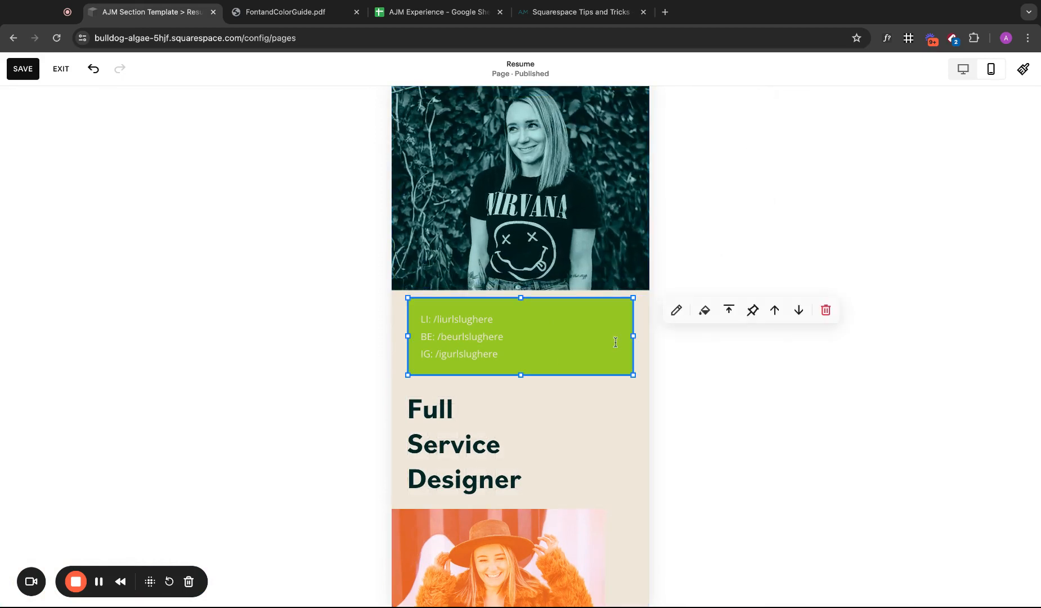
{"action": "mouse_move", "coordinate": [634, 337]}
{"action": "left_mouse_down"}
{"action": "mouse_move", "coordinate": [547, 337]}
{"action": "mouse_move", "coordinate": [637, 303]}
{"action": "mouse_move", "coordinate": [611, 309]}
{"action": "left_mouse_up"}
{"action": "left_click", "coordinate": [594, 317]}
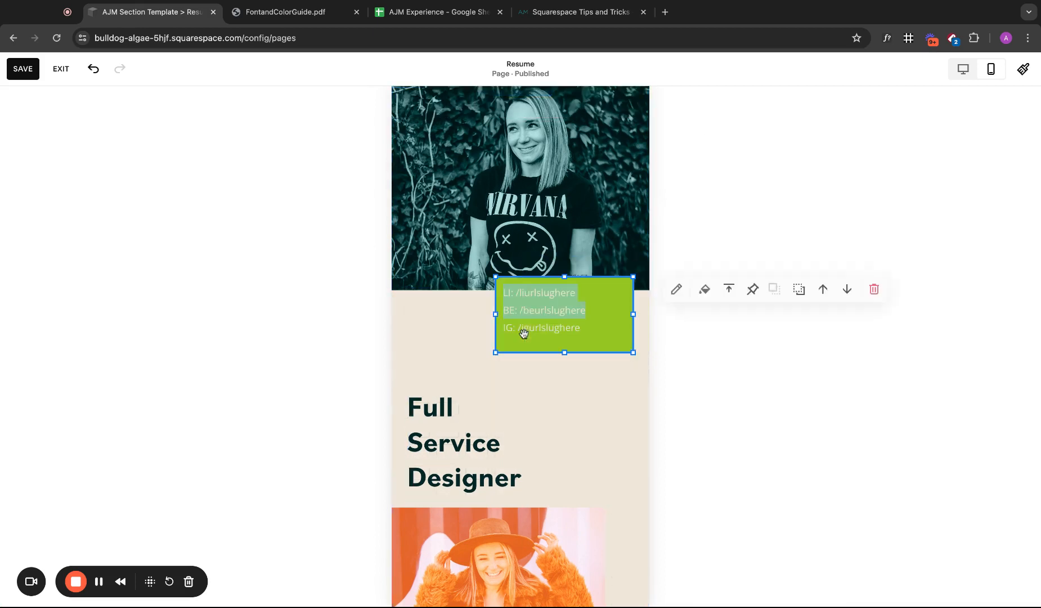
{"action": "double_click", "coordinate": [605, 316]}
{"action": "left_click", "coordinate": [679, 353]}
- Move the Full Service Designer heading up beside the green links box and narrow its text block
{"action": "mouse_move", "coordinate": [454, 427]}
{"action": "left_mouse_down"}
{"action": "mouse_move", "coordinate": [459, 372]}
{"action": "mouse_move", "coordinate": [445, 353]}
{"action": "left_mouse_up"}
{"action": "left_click", "coordinate": [429, 316]}
{"action": "left_click", "coordinate": [735, 434]}
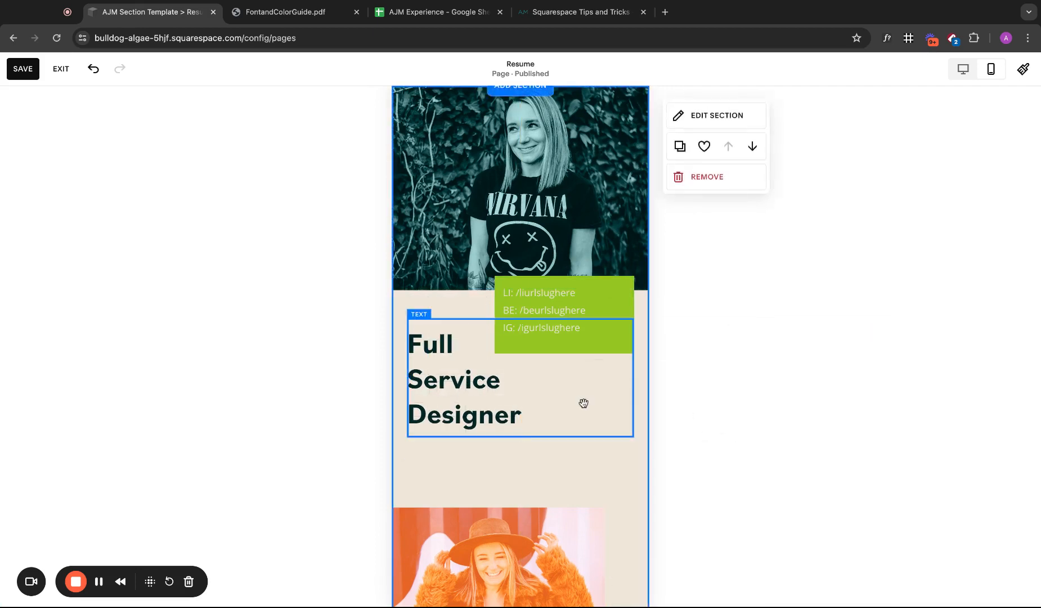
{"action": "left_click", "coordinate": [584, 403]}
{"action": "left_click_drag", "start_coordinate": [633, 378], "coordinate": [580, 378]}
{"action": "left_click", "coordinate": [679, 422]}
- Resize the orange photo to reach the right edge, move it up behind the heading's last line, and shorten the section to fit
{"action": "scroll", "coordinate": [601, 437], "scroll_direction": "down", "scroll_amount": 2}
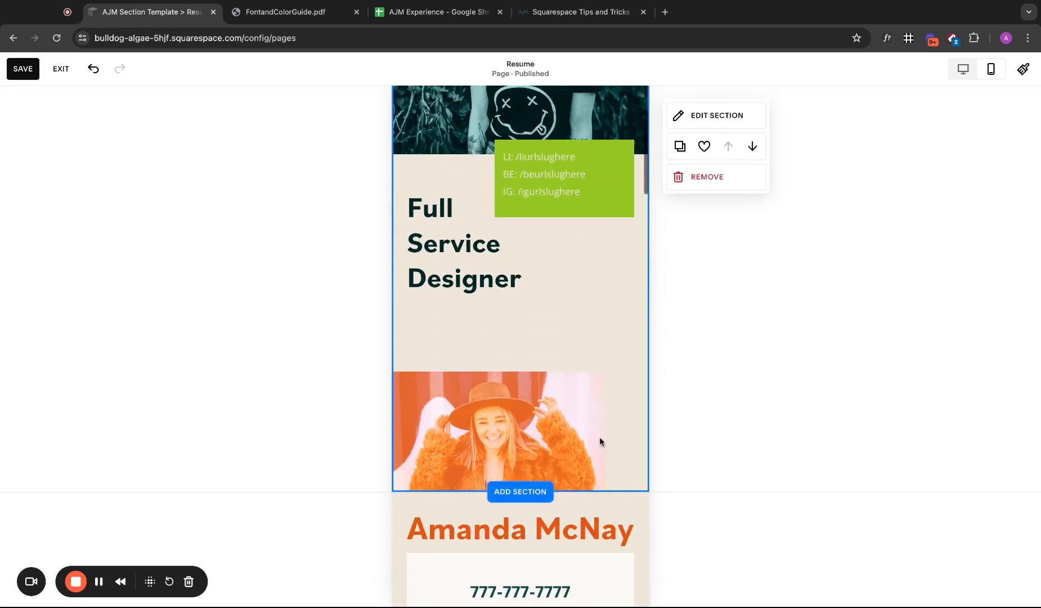
{"action": "left_click_drag", "start_coordinate": [600, 438], "coordinate": [566, 444]}
{"action": "left_click_drag", "start_coordinate": [437, 369], "coordinate": [495, 370]}
{"action": "left_click_drag", "start_coordinate": [575, 313], "coordinate": [575, 268]}
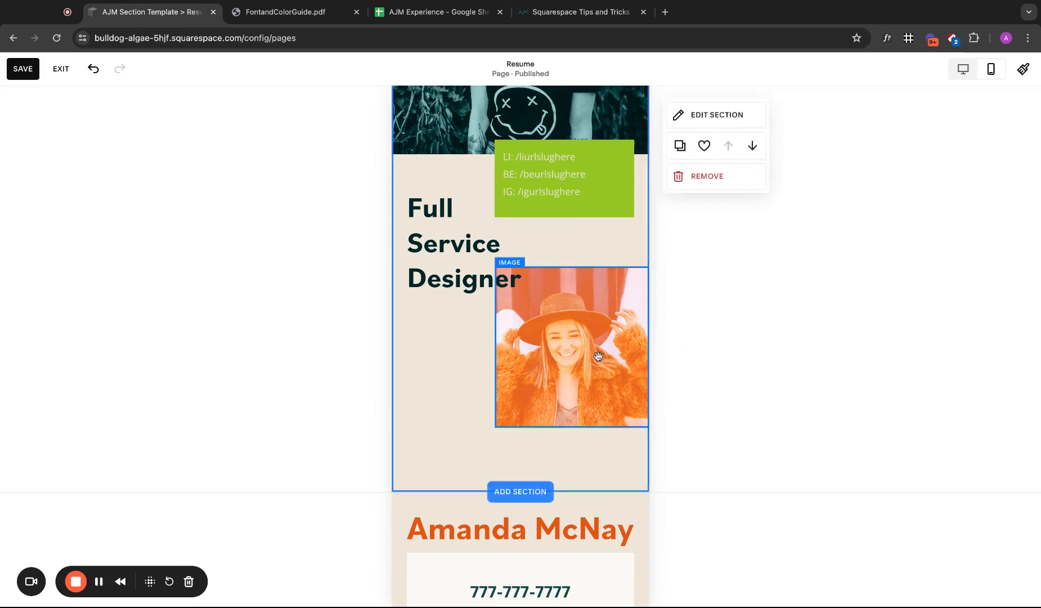
{"action": "left_click", "coordinate": [429, 273]}
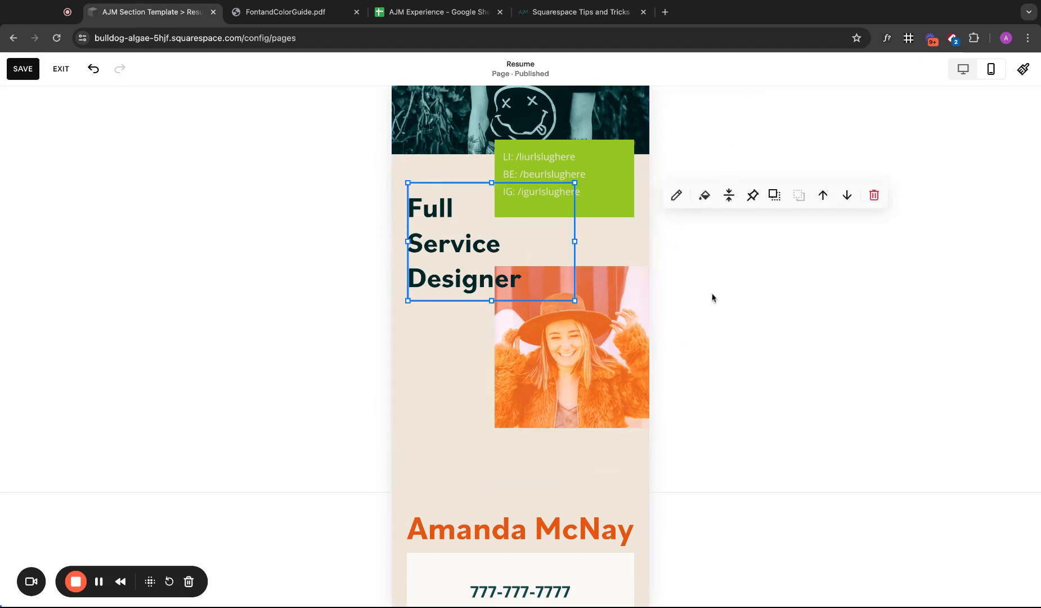
{"action": "left_click_drag", "start_coordinate": [614, 484], "coordinate": [617, 430]}
{"action": "scroll", "coordinate": [499, 383], "scroll_direction": "up", "scroll_amount": 1}
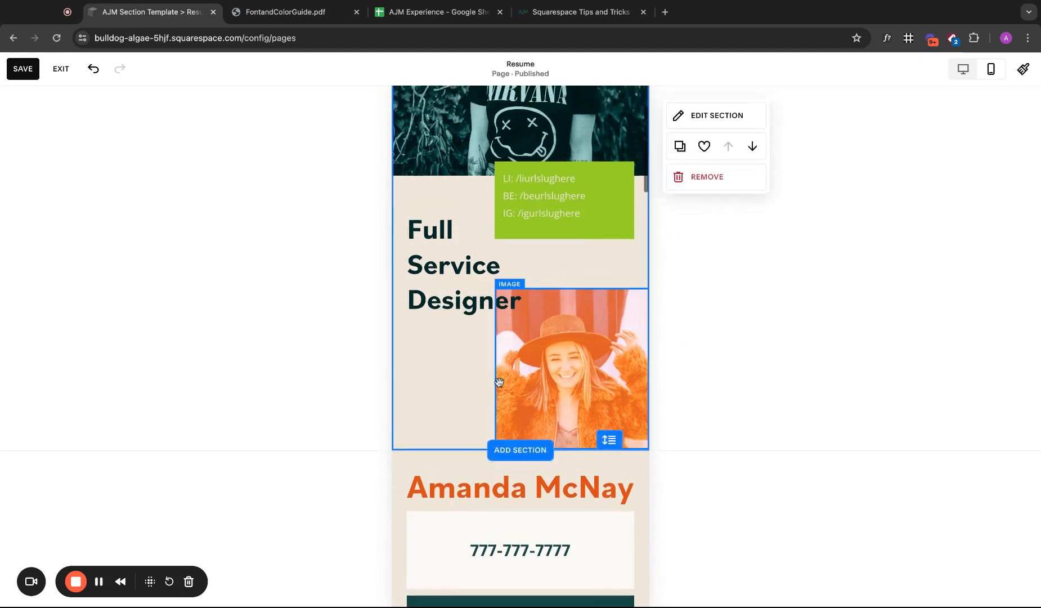
- Move the heading down, place the orange photo over the hero photo's lower left, and set the green links box at the photo's lower-right corner
{"action": "scroll", "coordinate": [499, 383], "scroll_direction": "up", "scroll_amount": 3}
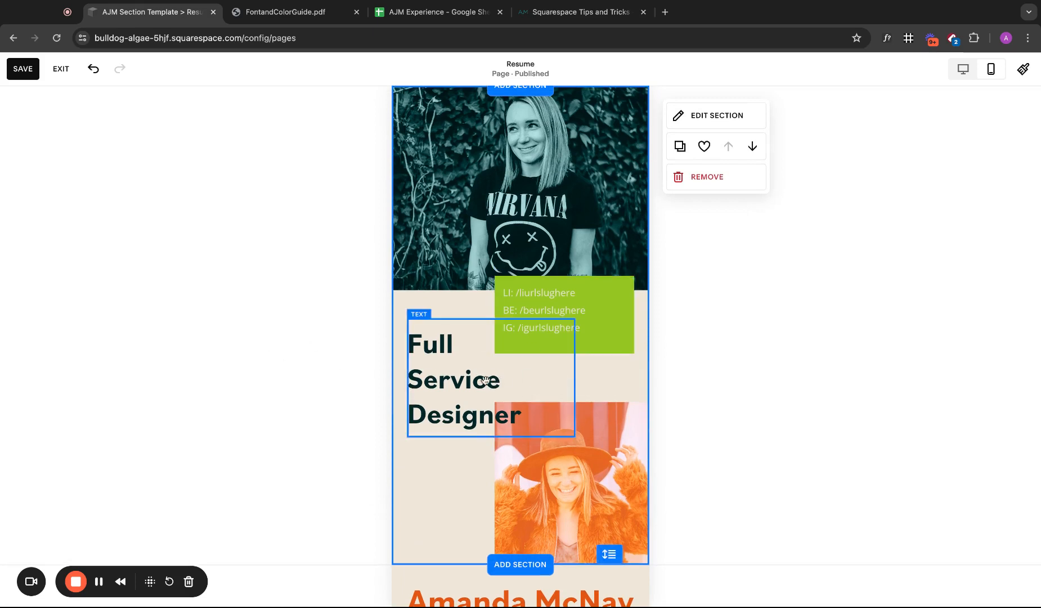
{"action": "left_click_drag", "start_coordinate": [486, 381], "coordinate": [486, 466]}
{"action": "left_click_drag", "start_coordinate": [599, 499], "coordinate": [513, 332]}
{"action": "left_click_drag", "start_coordinate": [611, 325], "coordinate": [639, 425]}
{"action": "left_click", "coordinate": [696, 485]}
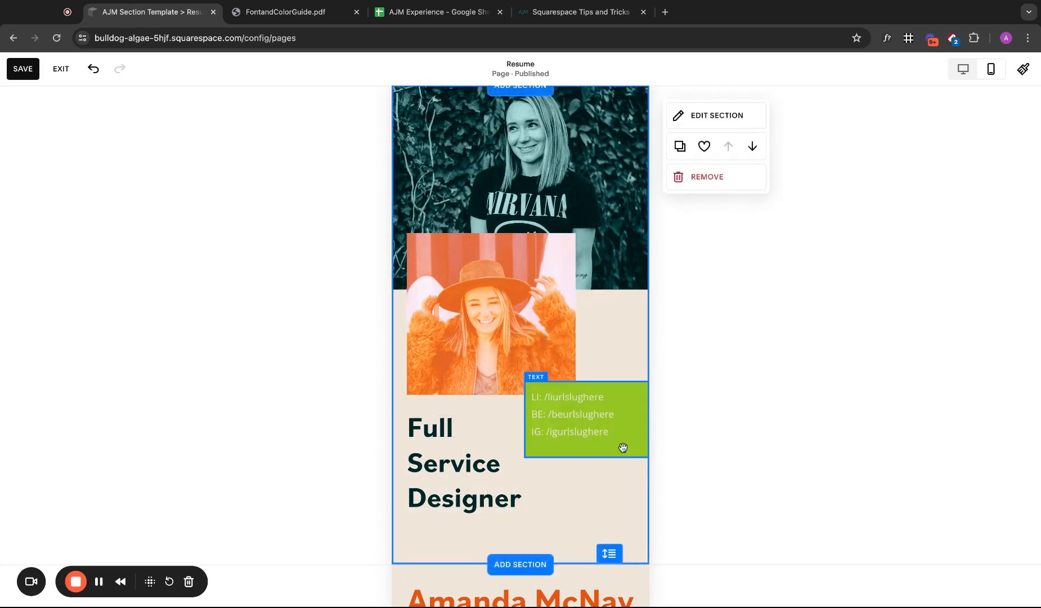
- Reduce the mobile hero section's height by one grid row and save the page
{"action": "scroll", "coordinate": [621, 447], "scroll_direction": "down", "scroll_amount": 2}
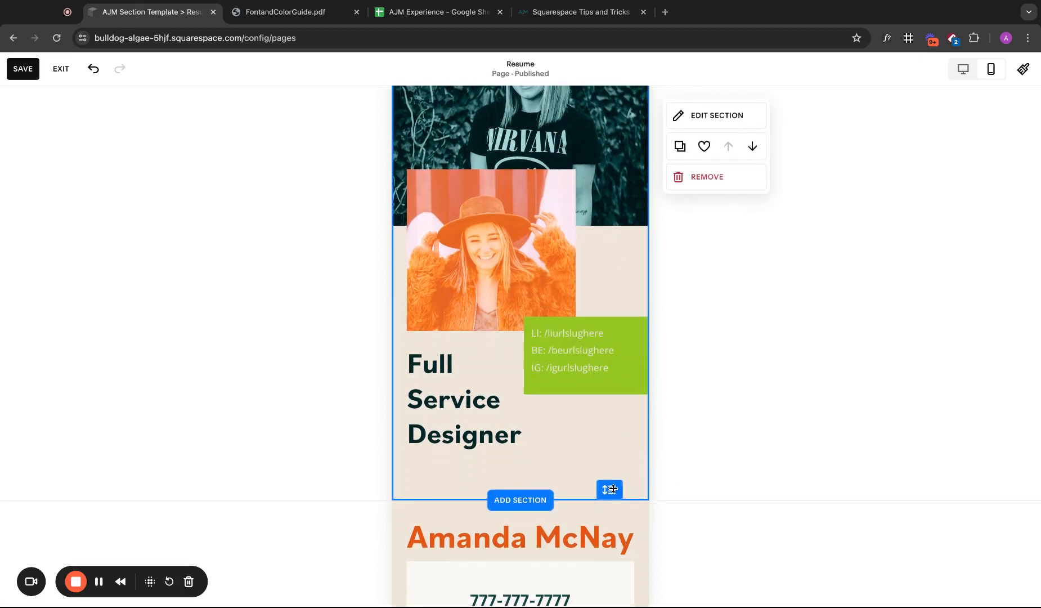
{"action": "left_click", "coordinate": [23, 68]}
{"action": "scroll", "coordinate": [521, 318], "scroll_direction": "up", "scroll_amount": 2}
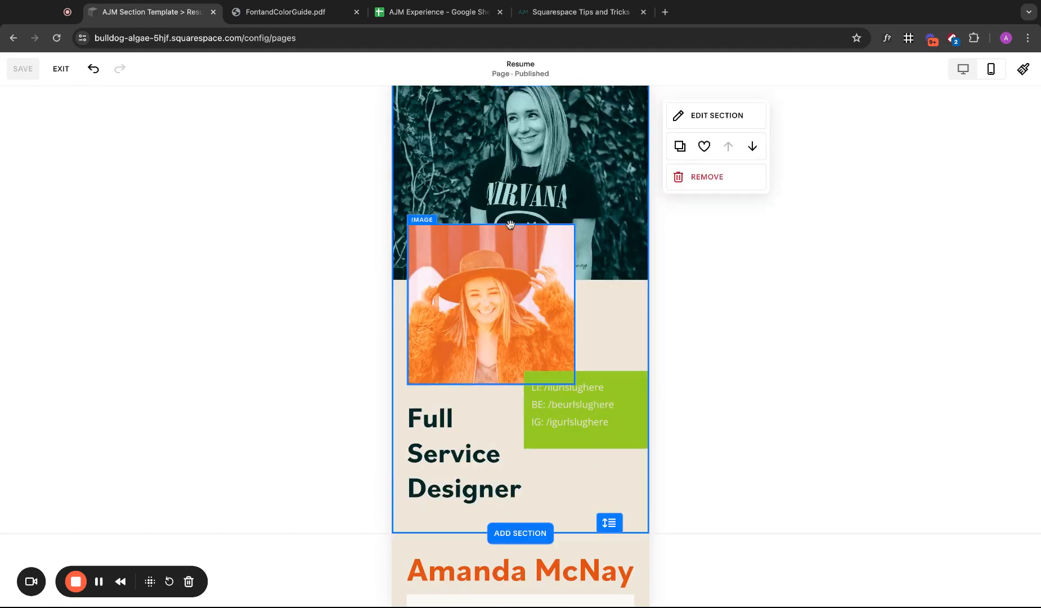
- Trim the height of the phone number button by one grid row in the mobile layout
{"action": "scroll", "coordinate": [510, 224], "scroll_direction": "down", "scroll_amount": 5}
{"action": "scroll", "coordinate": [510, 225], "scroll_direction": "down", "scroll_amount": 4}
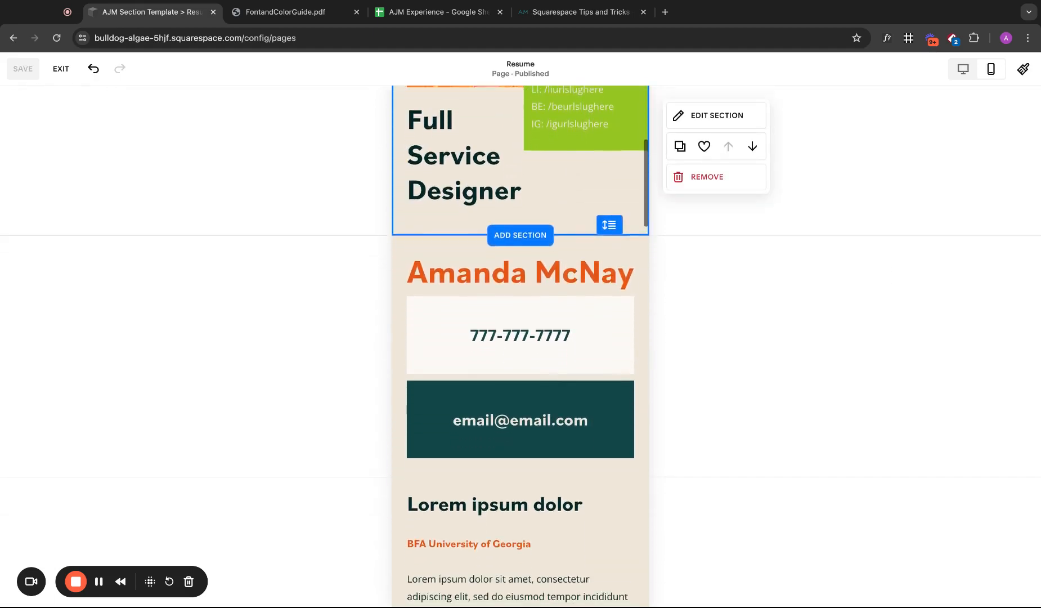
{"action": "left_click", "coordinate": [567, 299]}
{"action": "left_click", "coordinate": [529, 319]}
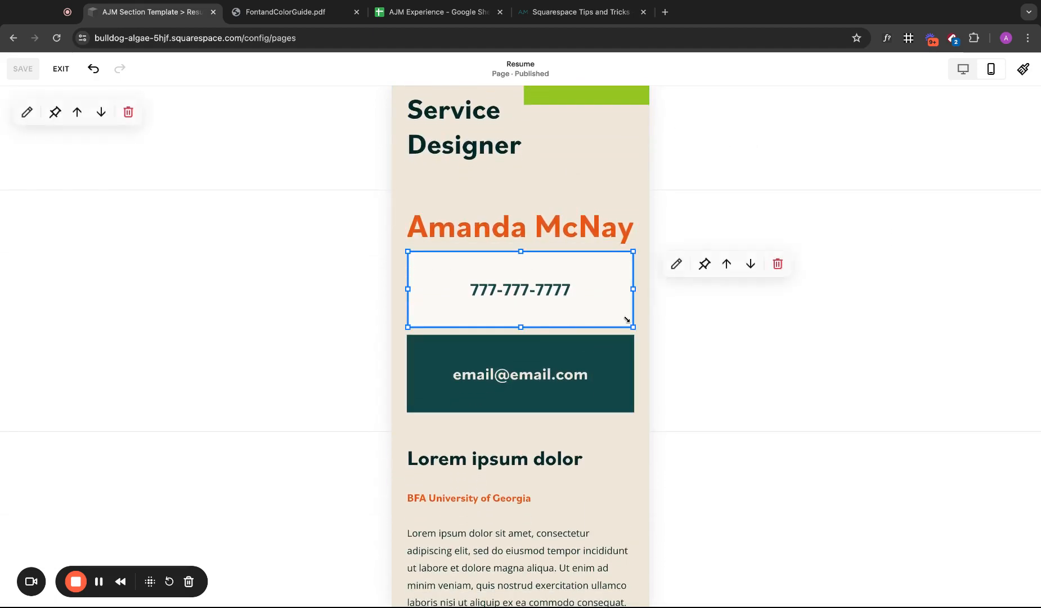
{"action": "left_click_drag", "start_coordinate": [640, 316], "coordinate": [521, 323]}
{"action": "left_click", "coordinate": [541, 318]}
{"action": "left_click", "coordinate": [525, 289]}
{"action": "left_click_drag", "start_coordinate": [521, 274], "coordinate": [522, 256]}
{"action": "left_click_drag", "start_coordinate": [523, 317], "coordinate": [523, 316]}
- Trim the email button by one grid row directly beneath the phone button, and reduce the section's height by two rows
{"action": "left_click_drag", "start_coordinate": [521, 412], "coordinate": [533, 327]}
{"action": "left_click", "coordinate": [521, 414]}
{"action": "left_click", "coordinate": [538, 374]}
{"action": "left_click", "coordinate": [610, 409]}
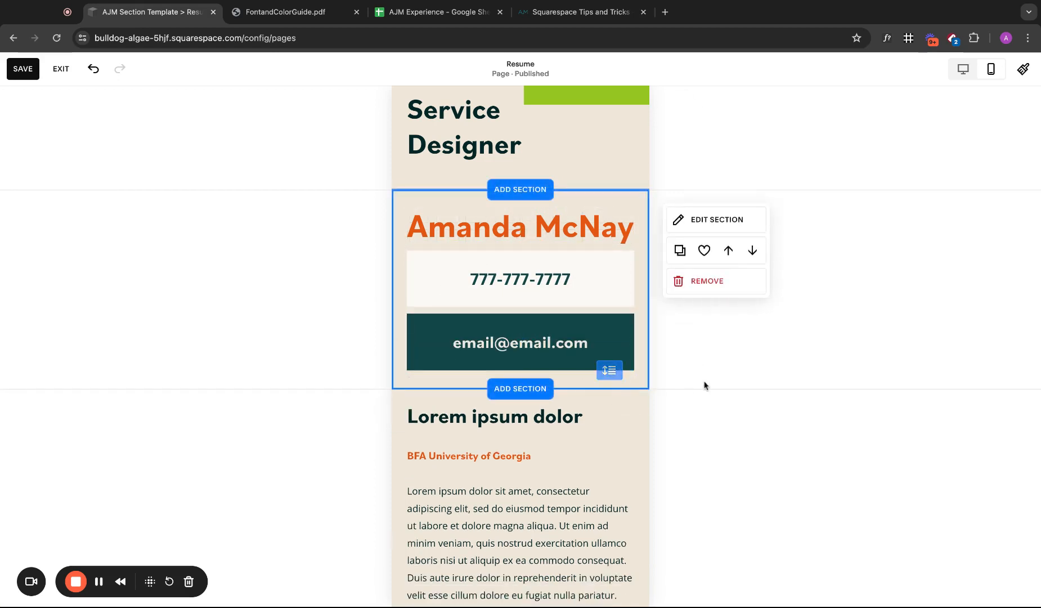
- Move the skill boxes down to leave space beneath the intro text, undo the stretching of the 8 Years box, and save
{"action": "scroll", "coordinate": [494, 335], "scroll_direction": "down", "scroll_amount": 3}
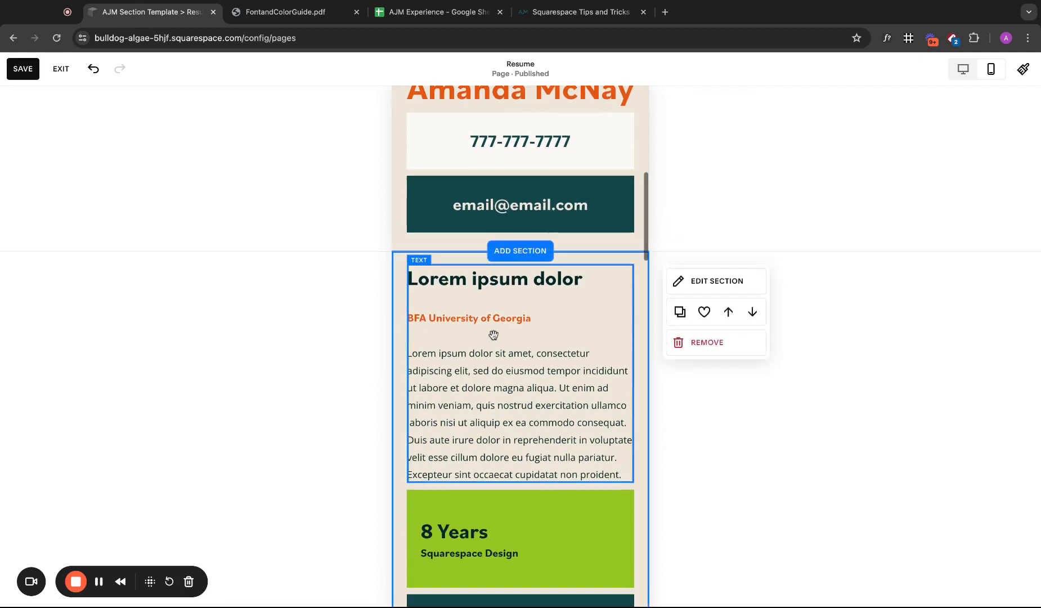
{"action": "scroll", "coordinate": [518, 325], "scroll_direction": "down", "scroll_amount": 3}
{"action": "scroll", "coordinate": [519, 323], "scroll_direction": "down", "scroll_amount": 1}
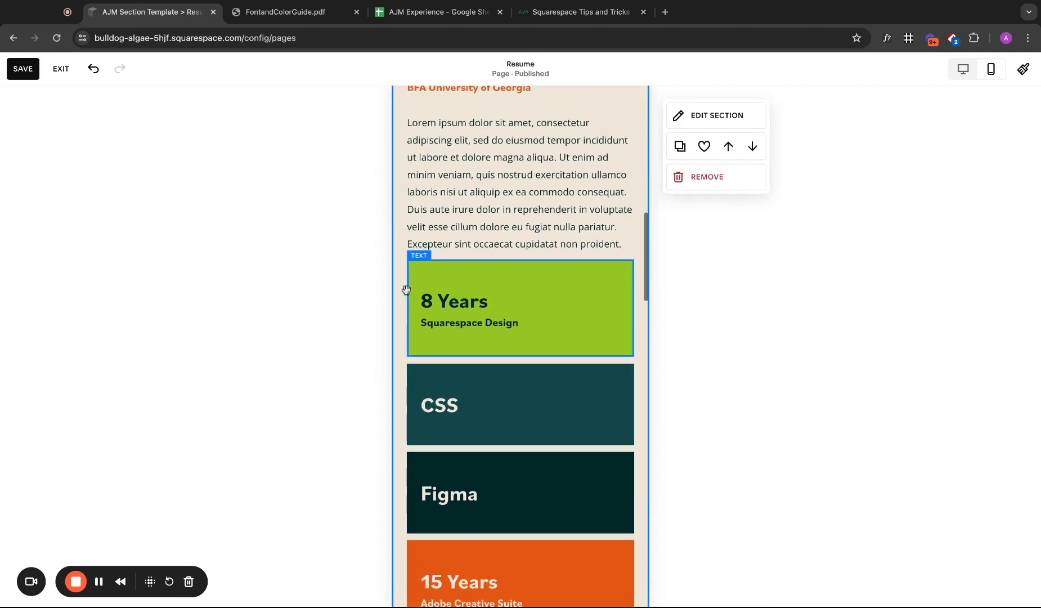
{"action": "left_click_drag", "start_coordinate": [401, 278], "coordinate": [399, 276]}
{"action": "left_click_drag", "start_coordinate": [532, 356], "coordinate": [525, 356]}
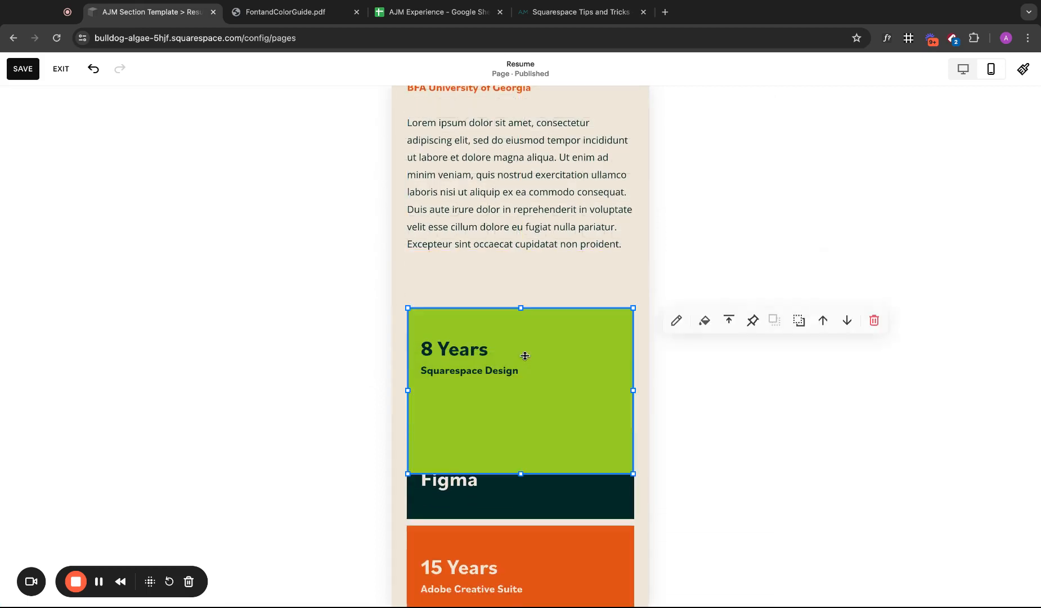
{"action": "left_click", "coordinate": [94, 69]}
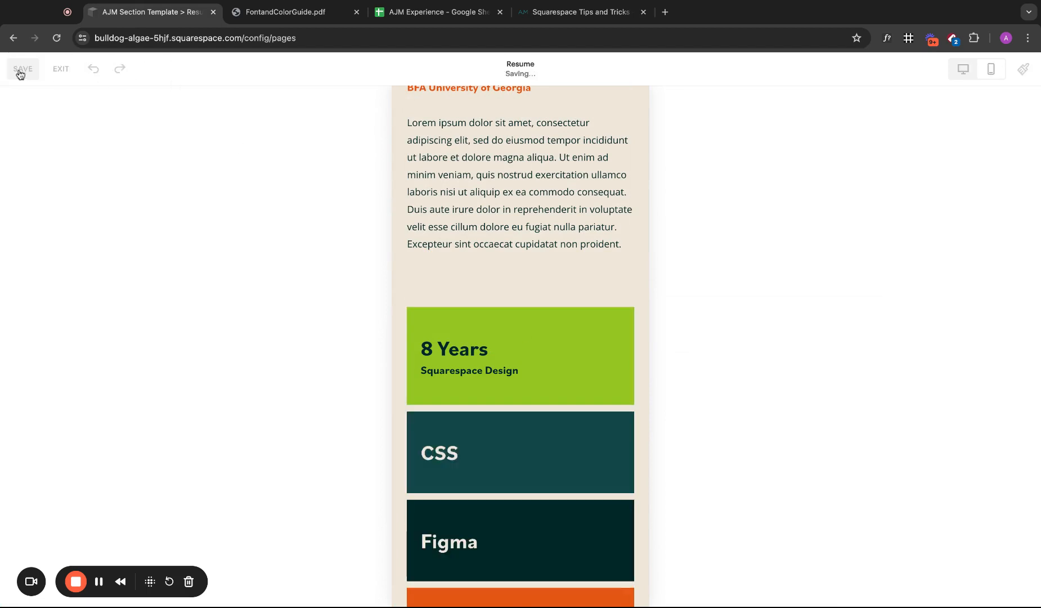
- Move the skill boxes from CSS onward further down, leaving a wide gap beneath the green 8 Years box
{"action": "left_click", "coordinate": [539, 379]}
{"action": "left_click_drag", "start_coordinate": [527, 405], "coordinate": [525, 404]}
{"action": "left_click", "coordinate": [549, 435]}
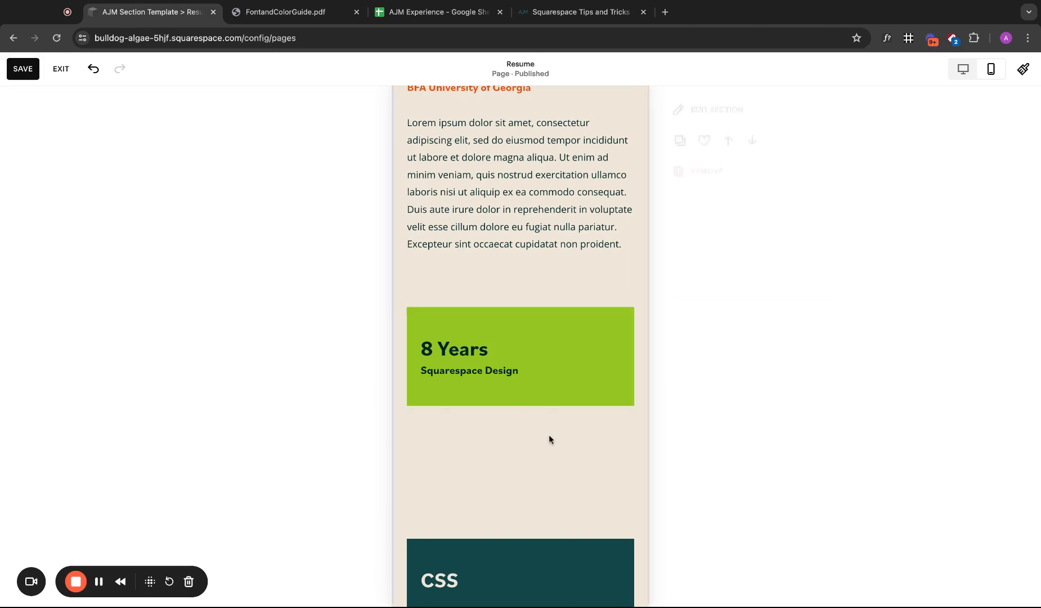
{"action": "left_click", "coordinate": [526, 393]}
{"action": "left_click", "coordinate": [521, 406]}
- Shorten the Lorem ipsum dolor intro text block so it ends just below its last line
{"action": "left_click", "coordinate": [508, 237]}
{"action": "scroll", "coordinate": [540, 324], "scroll_direction": "up", "scroll_amount": 3}
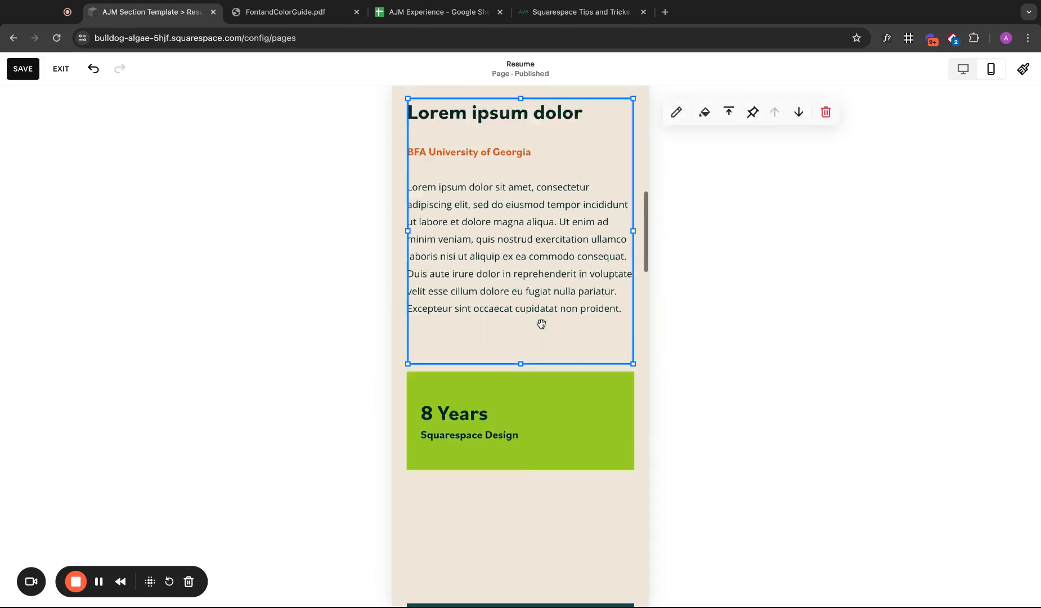
{"action": "left_click_drag", "start_coordinate": [521, 478], "coordinate": [521, 482]}
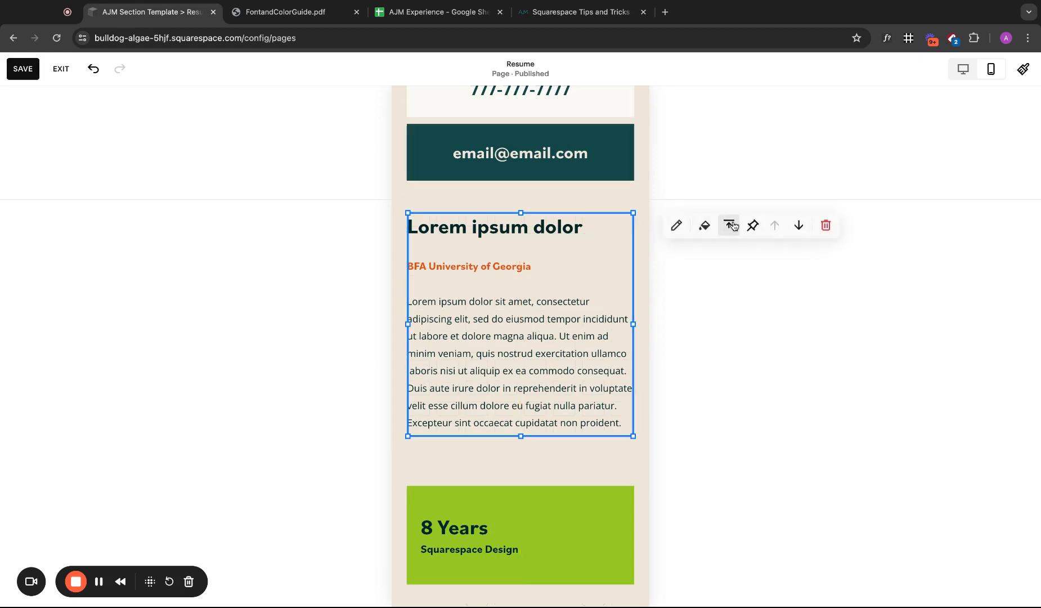
{"action": "left_click", "coordinate": [732, 262]}
- Move the green 8 Years box up to sit directly beneath the intro text
{"action": "scroll", "coordinate": [525, 444], "scroll_direction": "down", "scroll_amount": 3}
{"action": "left_click", "coordinate": [518, 350]}
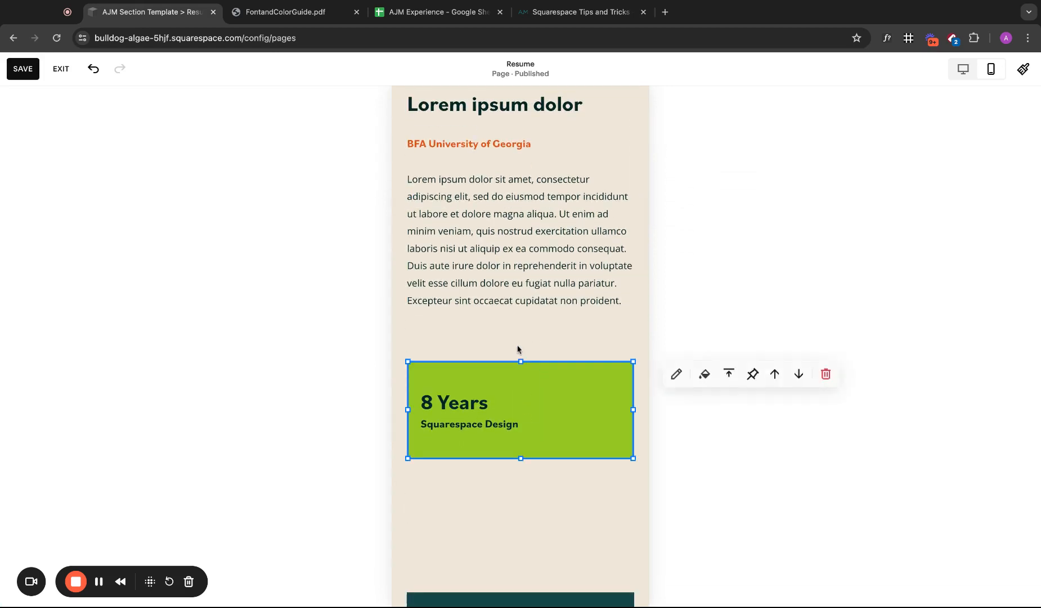
{"action": "left_click_drag", "start_coordinate": [518, 350], "coordinate": [519, 331]}
{"action": "scroll", "coordinate": [520, 383], "scroll_direction": "down", "scroll_amount": 4}
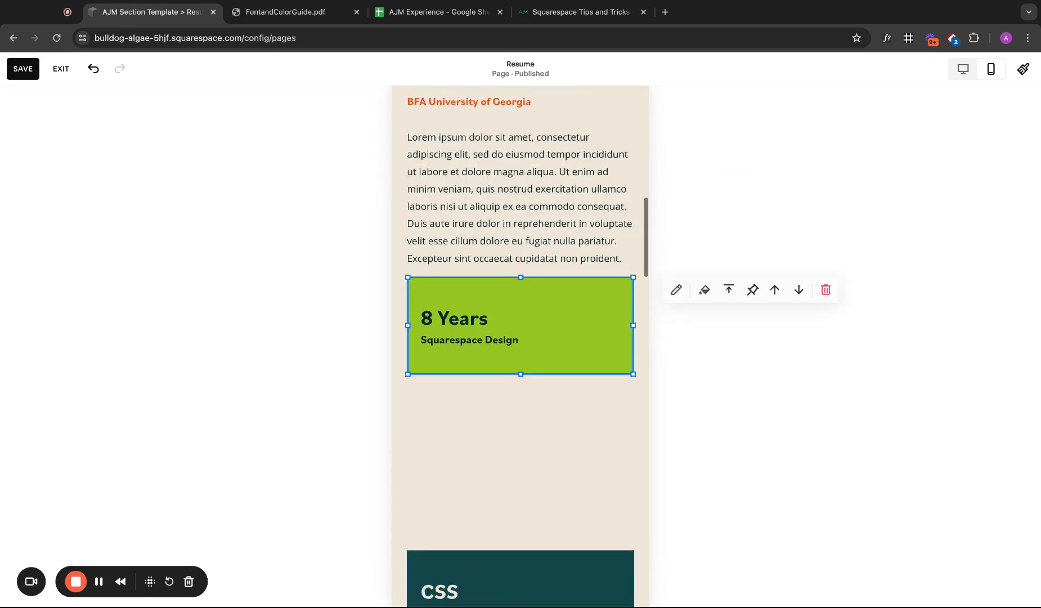
- Shorten the CSS skill box to match the 8 Years box height and centre its text vertically
{"action": "left_click", "coordinate": [523, 563]}
{"action": "left_click_drag", "start_coordinate": [524, 563], "coordinate": [522, 446]}
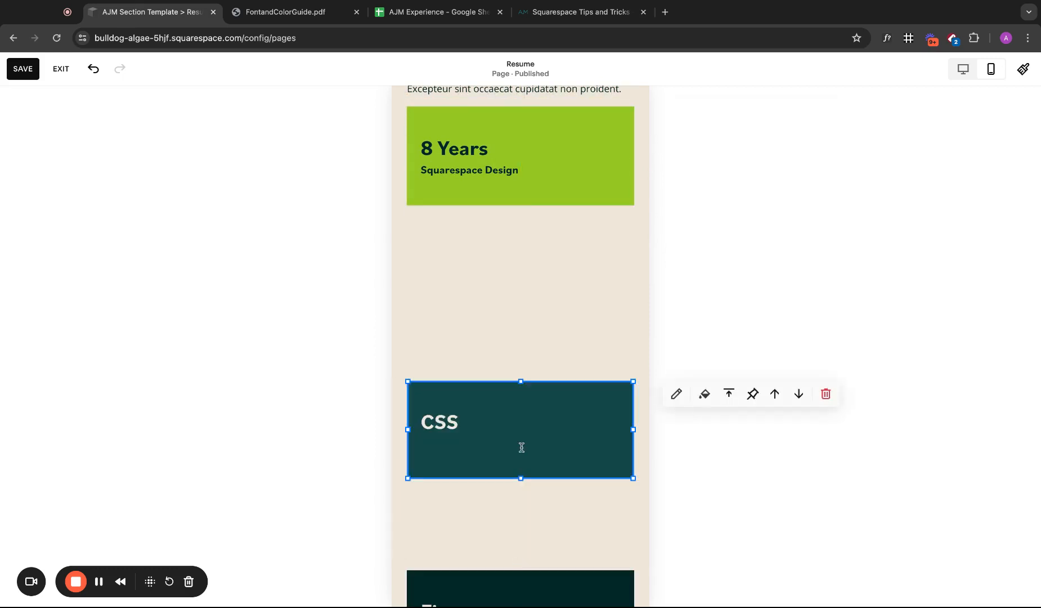
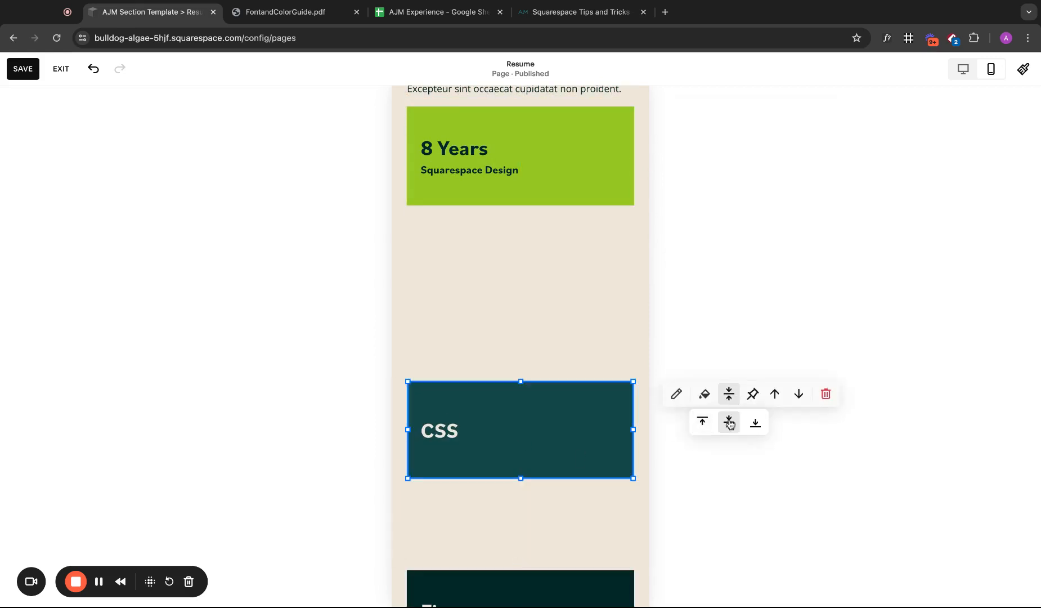
{"action": "left_click", "coordinate": [526, 473]}
{"action": "left_click_drag", "start_coordinate": [523, 479], "coordinate": [523, 477]}
- Move the CSS box up to sit directly beneath the green 8 Years box
{"action": "key", "text": "Up"}
{"action": "key", "text": "Up"}
{"action": "key", "text": "Up"}
{"action": "key", "text": "Up"}
{"action": "key", "text": "Up"}
{"action": "key", "text": "Up"}
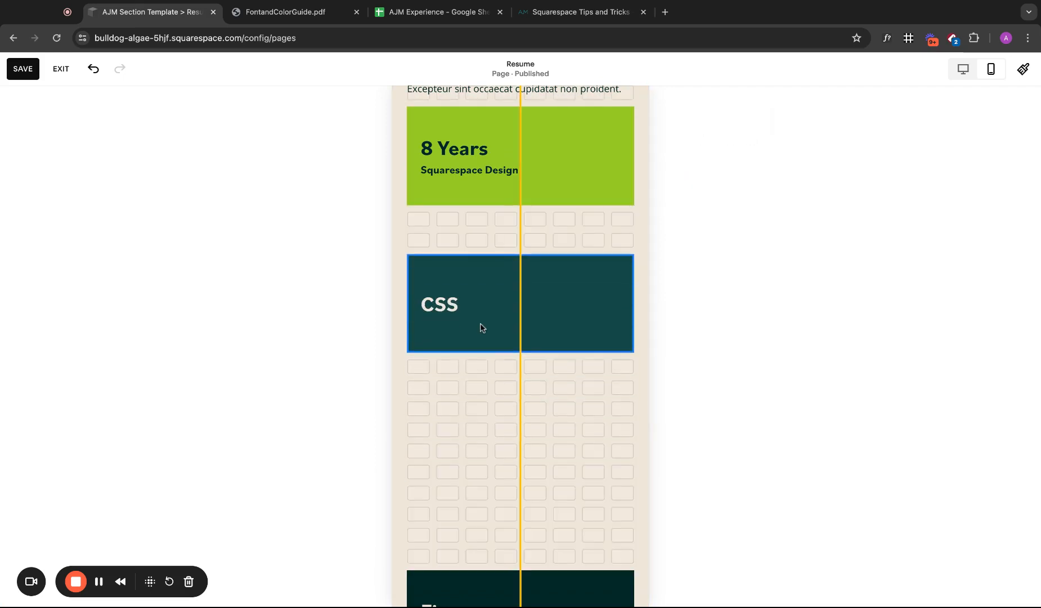
{"action": "key", "text": "Up"}
{"action": "key", "text": "Up"}
- Shorten and narrow the Figma box, and centre its text vertically
{"action": "scroll", "coordinate": [541, 394], "scroll_direction": "down", "scroll_amount": 5}
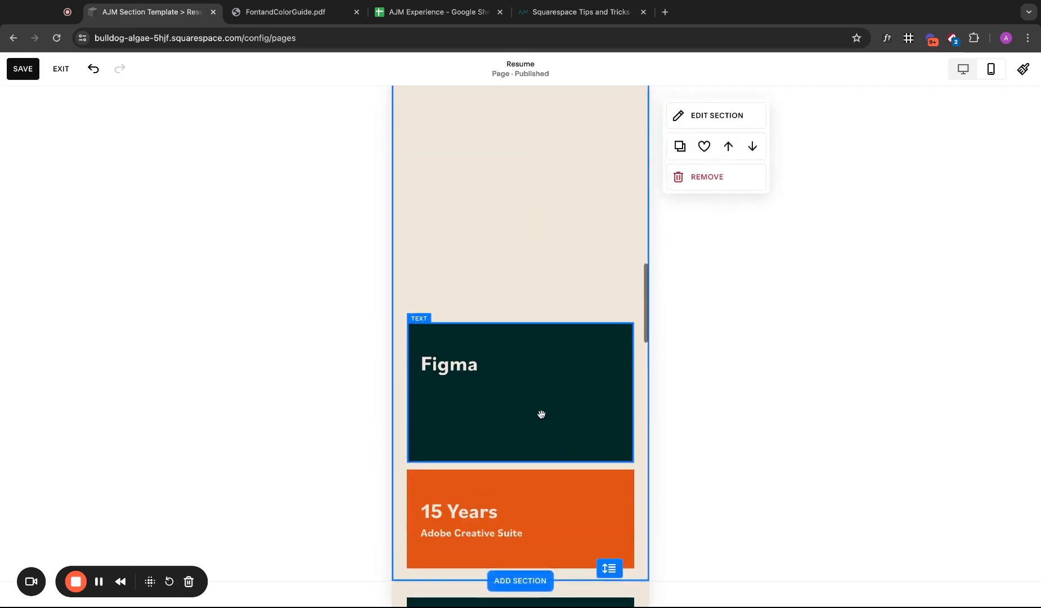
{"action": "scroll", "coordinate": [541, 414], "scroll_direction": "up", "scroll_amount": 2}
{"action": "left_click", "coordinate": [533, 474]}
{"action": "left_click_drag", "start_coordinate": [520, 539], "coordinate": [522, 534]}
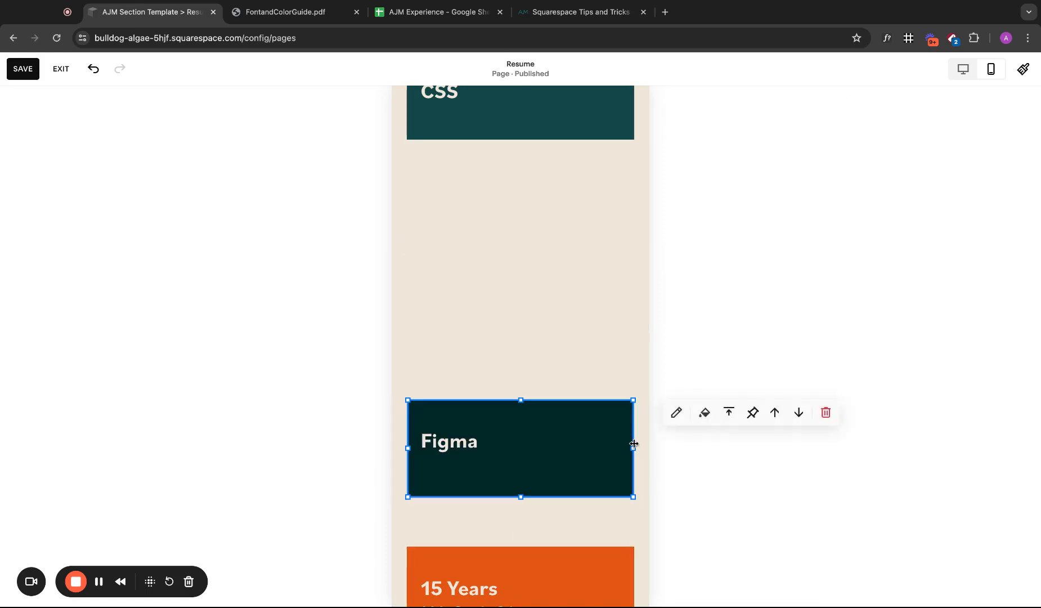
{"action": "left_click_drag", "start_coordinate": [634, 445], "coordinate": [545, 445]}
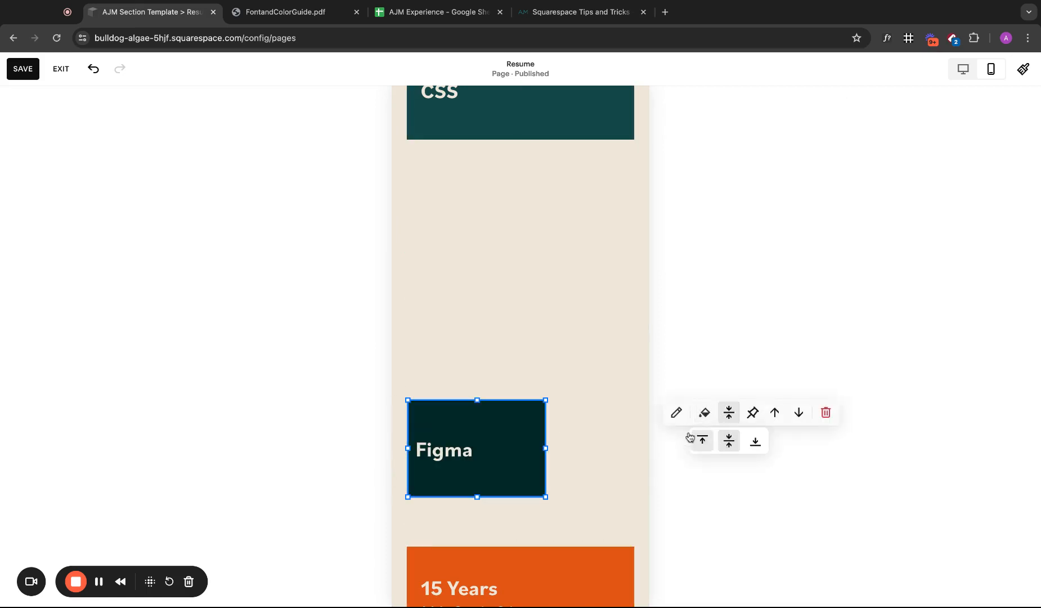
{"action": "left_click", "coordinate": [597, 444]}
- Cut the Figma box and paste it back just beneath the CSS box
{"action": "scroll", "coordinate": [510, 479], "scroll_direction": "up", "scroll_amount": 2}
{"action": "left_click", "coordinate": [499, 537]}
{"action": "key", "text": "super+x"}
{"action": "key", "text": "super+v"}
- Narrow the CSS box to half the content width and fit the Figma box beside it at the same size
{"action": "left_click", "coordinate": [569, 198]}
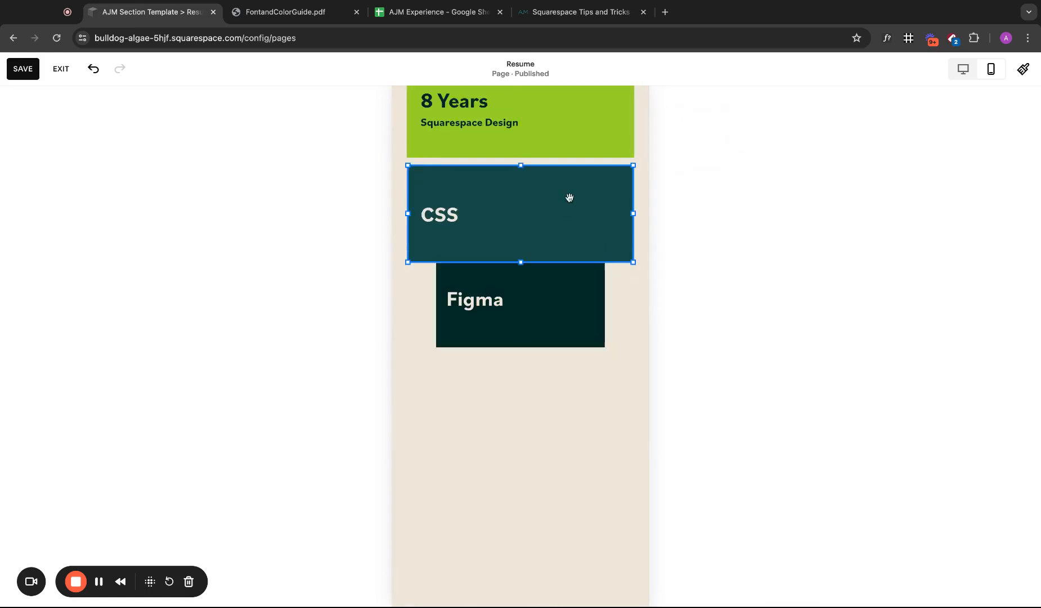
{"action": "left_click_drag", "start_coordinate": [633, 212], "coordinate": [516, 213]}
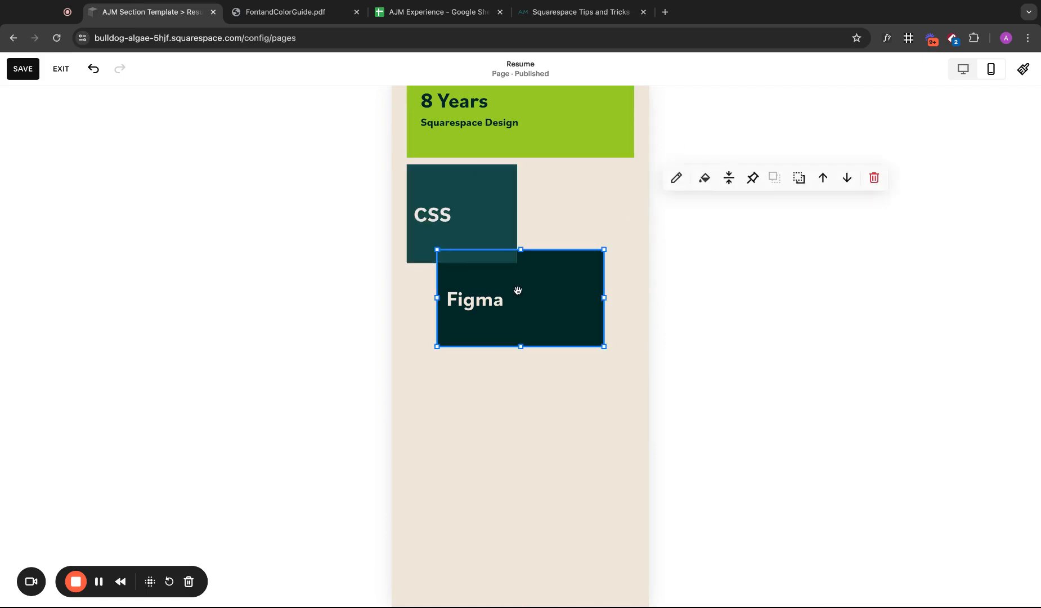
{"action": "left_click_drag", "start_coordinate": [604, 297], "coordinate": [599, 228]}
{"action": "double_click", "coordinate": [506, 303]}
{"action": "key", "text": "Escape"}
- Move the orange 15 Years box directly beneath the CSS and Figma boxes, centre its text vertically, and save
{"action": "scroll", "coordinate": [599, 360], "scroll_direction": "down", "scroll_amount": 2}
{"action": "scroll", "coordinate": [598, 361], "scroll_direction": "down", "scroll_amount": 6}
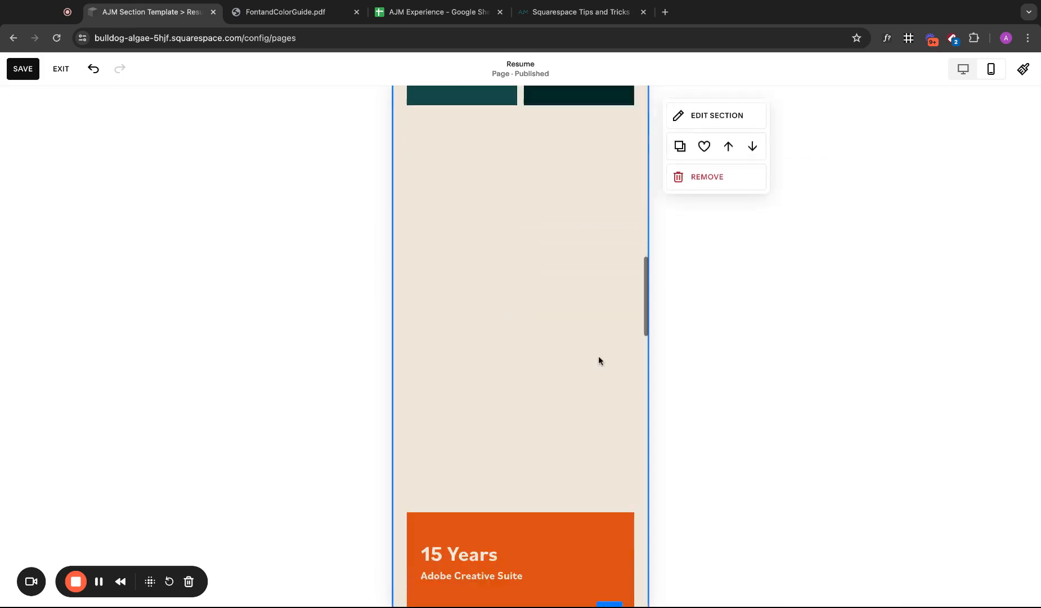
{"action": "left_click_drag", "start_coordinate": [555, 302], "coordinate": [558, 371]}
{"action": "scroll", "coordinate": [556, 303], "scroll_direction": "up", "scroll_amount": 3}
{"action": "scroll", "coordinate": [712, 395], "scroll_direction": "down", "scroll_amount": 2}
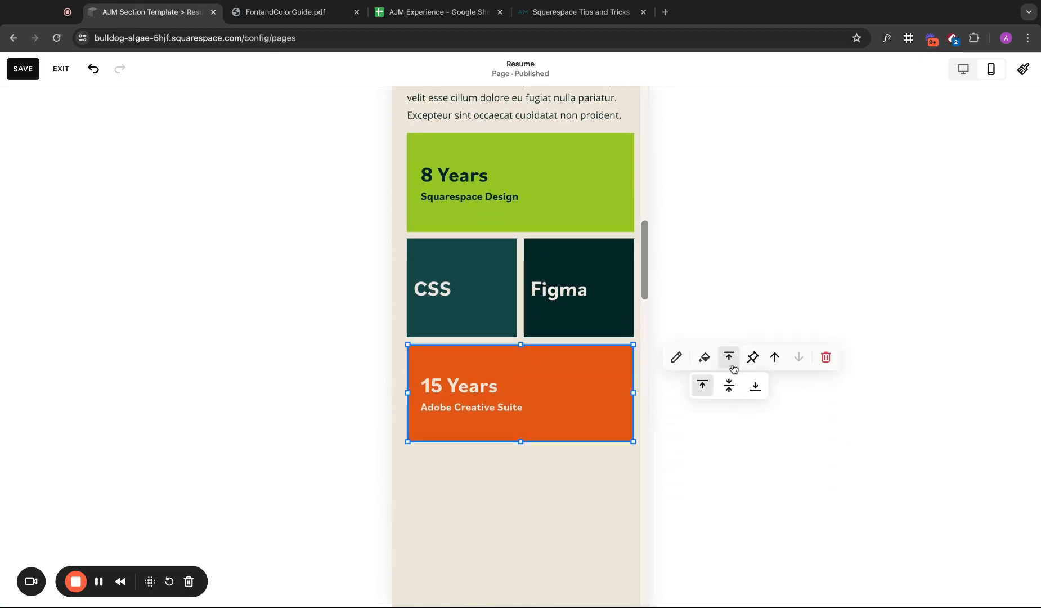
{"action": "left_click", "coordinate": [585, 492]}
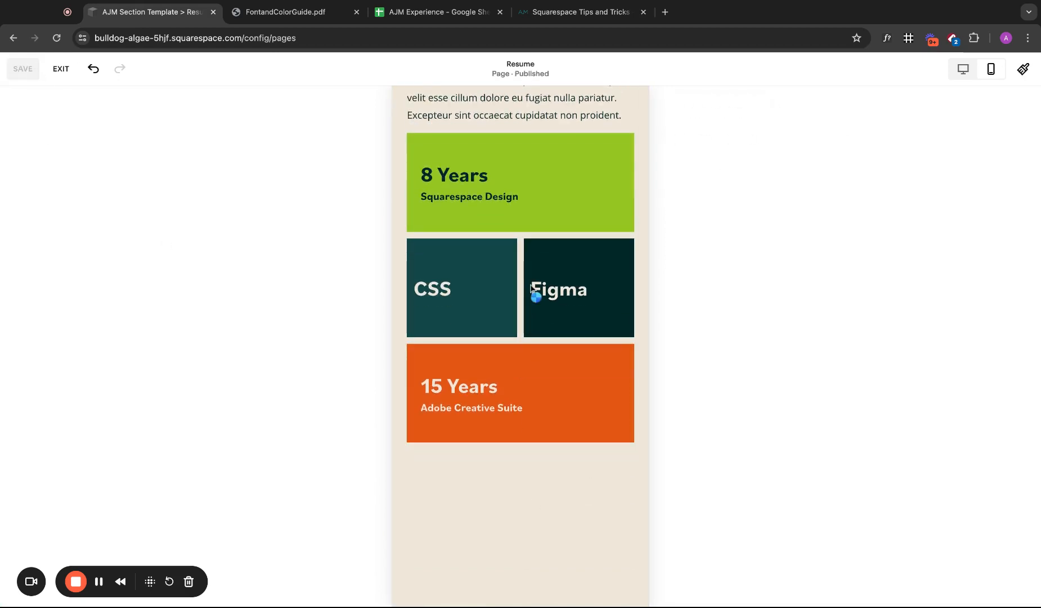
- Reduce the skills section's height so it ends just beneath the 15 Years box
{"action": "scroll", "coordinate": [535, 290], "scroll_direction": "down", "scroll_amount": 10}
{"action": "scroll", "coordinate": [609, 392], "scroll_direction": "up", "scroll_amount": 4}
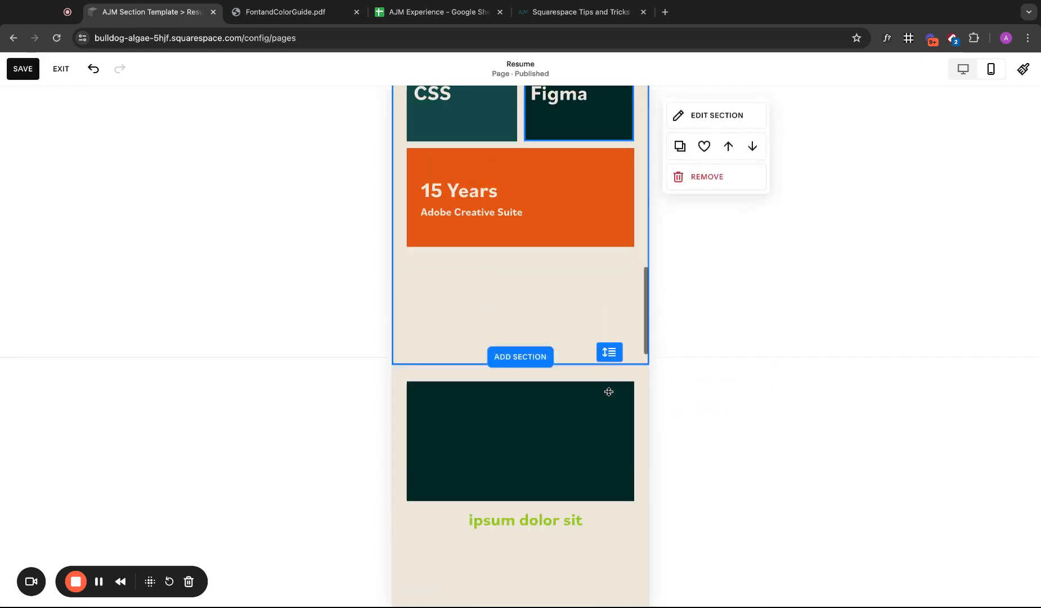
{"action": "left_click_drag", "start_coordinate": [611, 358], "coordinate": [609, 226]}
- Extend the dark green shape down so it backs the whole light-coloured testimonial quote text
{"action": "scroll", "coordinate": [610, 225], "scroll_direction": "down", "scroll_amount": 4}
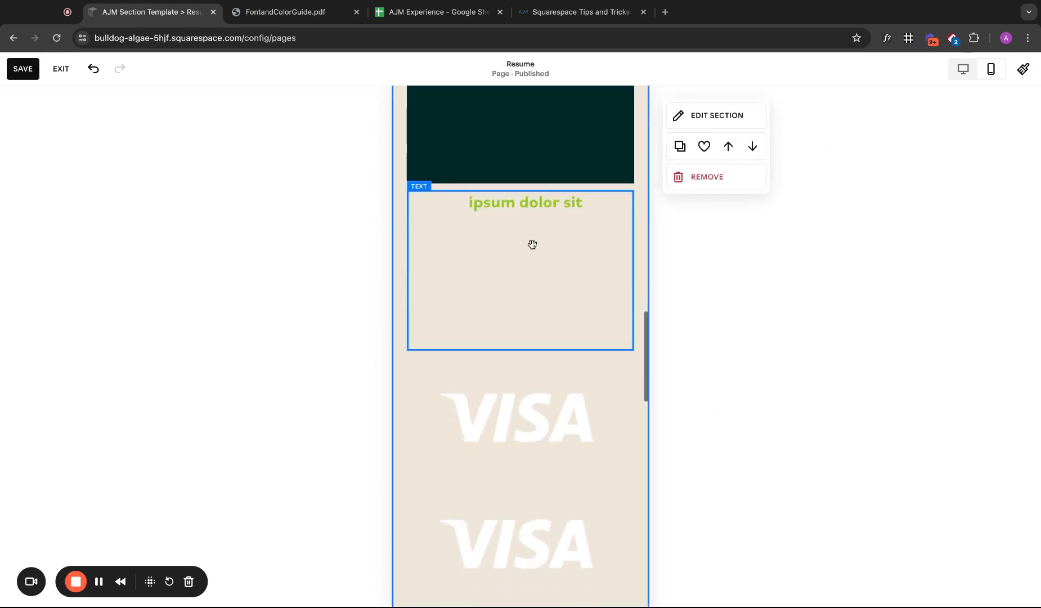
{"action": "left_click", "coordinate": [490, 231]}
{"action": "triple_click", "coordinate": [504, 255]}
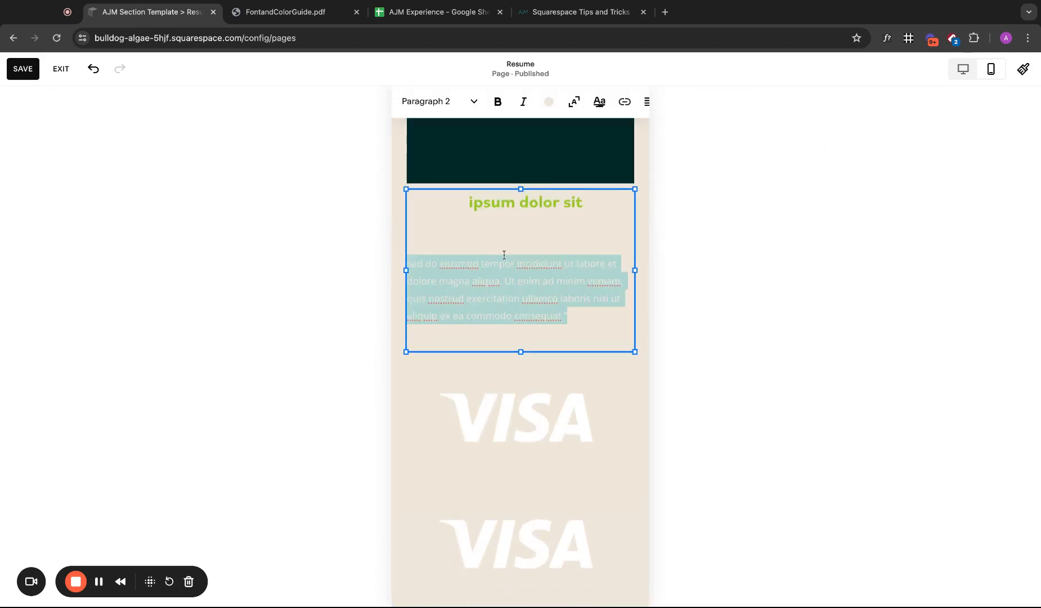
{"action": "left_click", "coordinate": [504, 255]}
{"action": "left_click", "coordinate": [673, 269]}
{"action": "scroll", "coordinate": [532, 300], "scroll_direction": "up", "scroll_amount": 2}
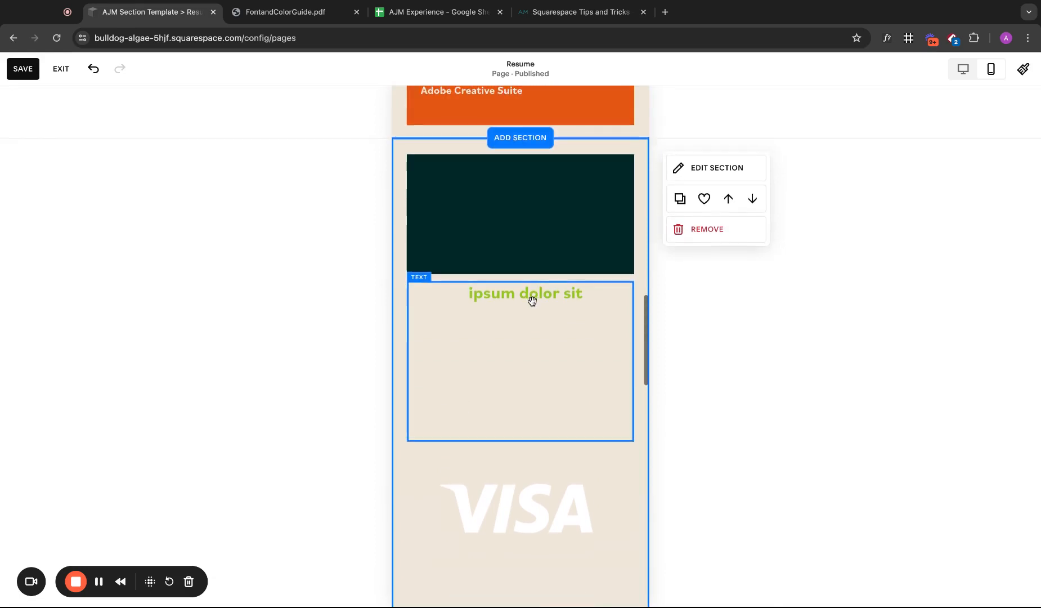
{"action": "left_click", "coordinate": [529, 248]}
{"action": "left_click_drag", "start_coordinate": [525, 274], "coordinate": [524, 463]}
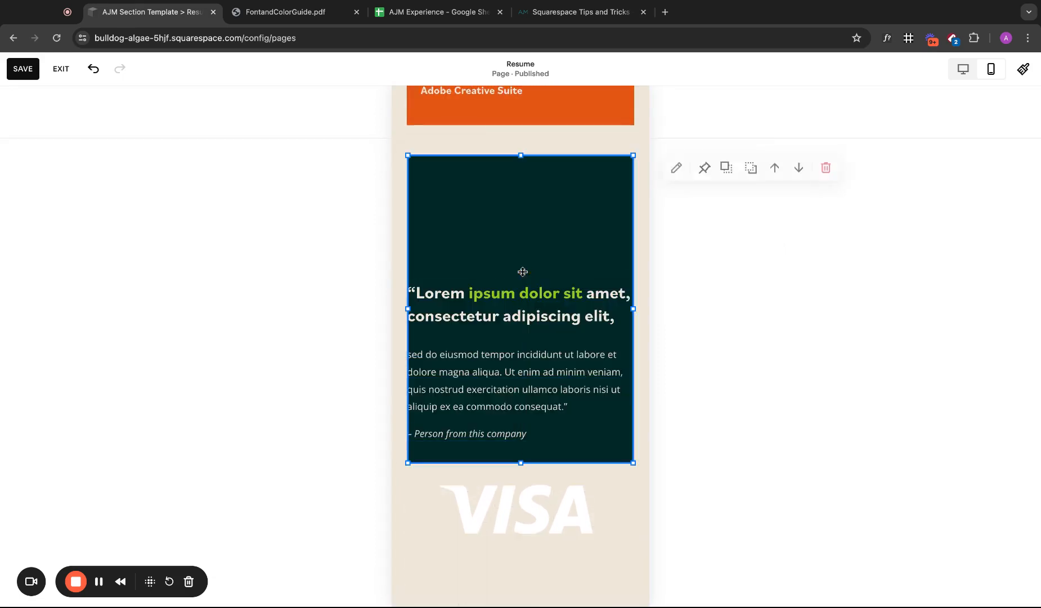
- Move the quote text to the top of the dark green shape, narrowed to leave side margins and fitted in height
{"action": "left_click_drag", "start_coordinate": [501, 339], "coordinate": [530, 233]}
{"action": "left_click_drag", "start_coordinate": [646, 271], "coordinate": [613, 271]}
{"action": "mouse_move", "coordinate": [521, 384]}
{"action": "left_mouse_down"}
{"action": "mouse_move", "coordinate": [519, 447]}
{"action": "mouse_move", "coordinate": [519, 378]}
{"action": "left_mouse_up"}
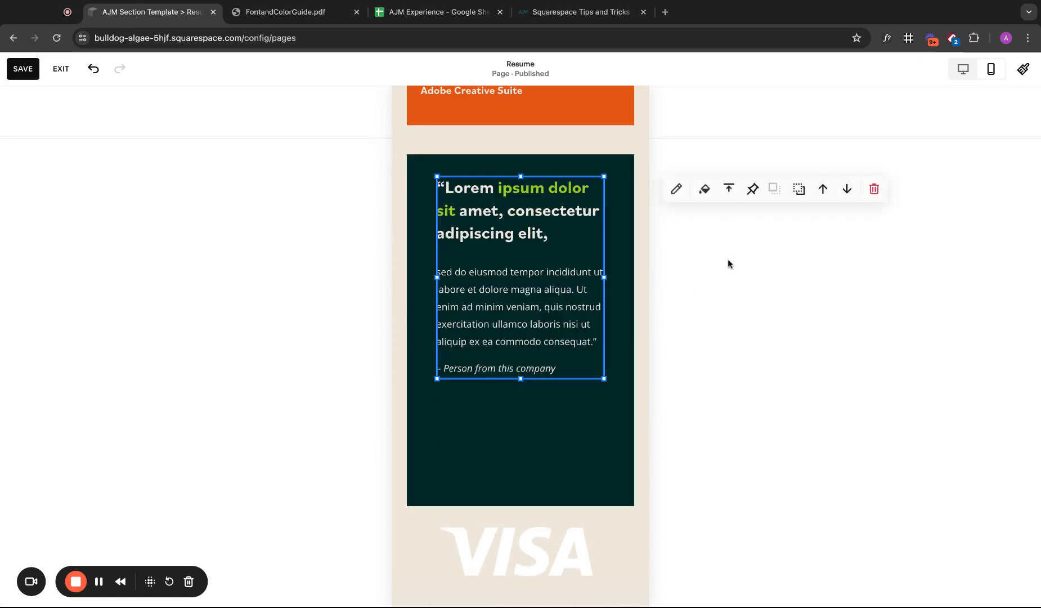
{"action": "left_click", "coordinate": [729, 217]}
{"action": "left_click", "coordinate": [717, 294]}
- Shorten the dark green shape so it ends just beneath the quote's attribution line
{"action": "scroll", "coordinate": [564, 350], "scroll_direction": "up", "scroll_amount": 7}
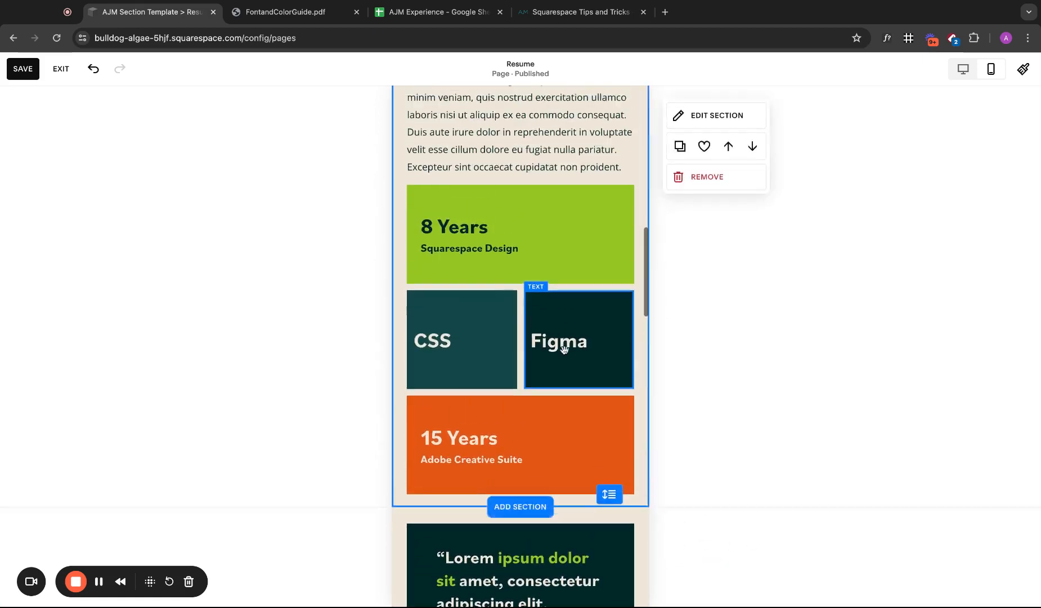
{"action": "scroll", "coordinate": [564, 351], "scroll_direction": "down", "scroll_amount": 6}
{"action": "scroll", "coordinate": [564, 350], "scroll_direction": "down", "scroll_amount": 2}
{"action": "left_click", "coordinate": [530, 413]}
{"action": "double_click", "coordinate": [522, 442]}
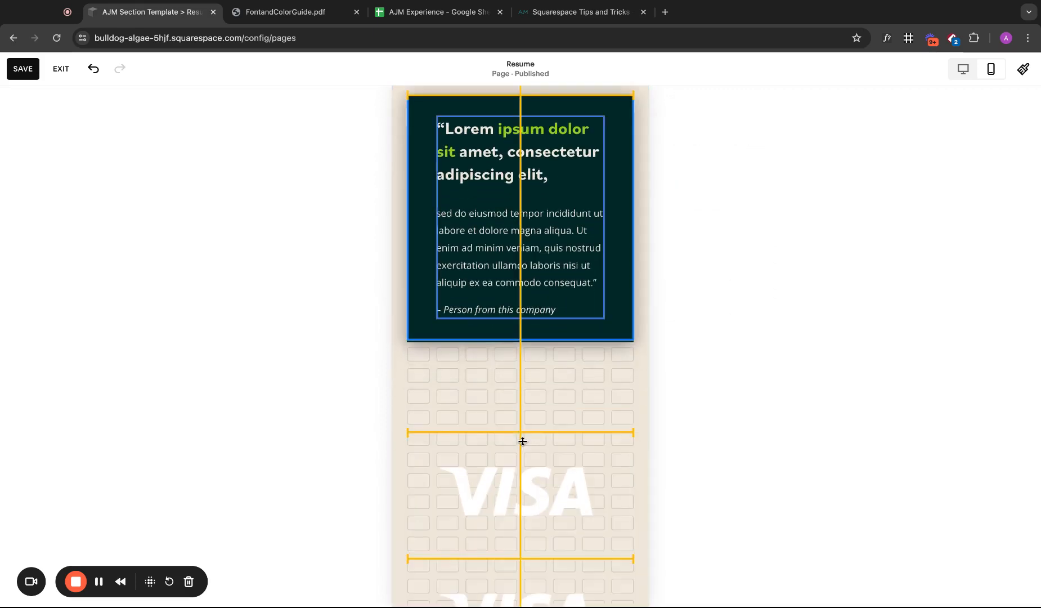
- Shrink the first VISA logo and move it up beneath the dark green quote shape, aligned with its left edge
{"action": "scroll", "coordinate": [522, 441], "scroll_direction": "down", "scroll_amount": 5}
{"action": "left_click", "coordinate": [595, 288]}
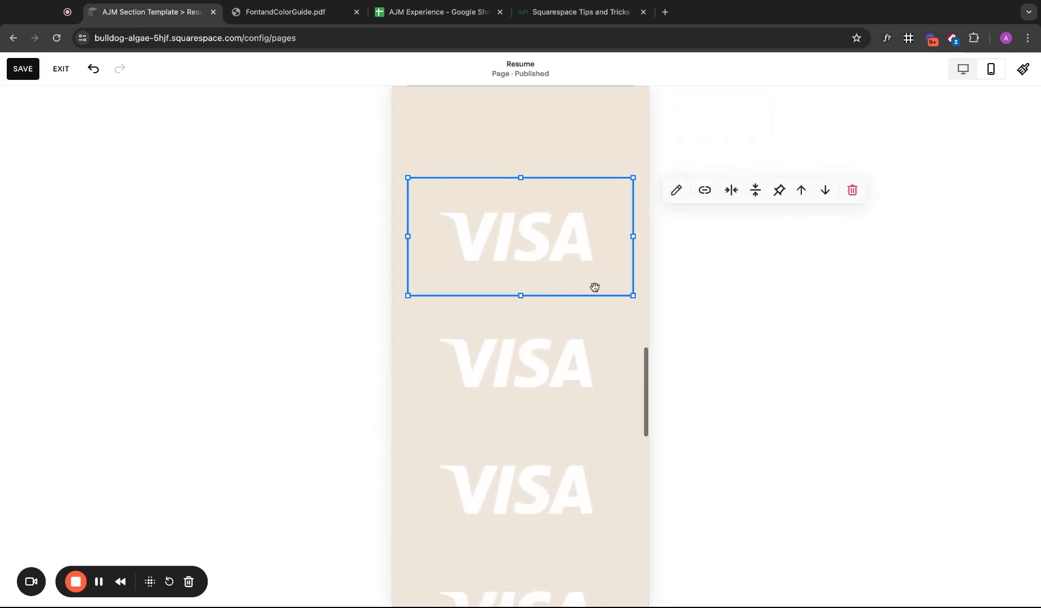
{"action": "left_click_drag", "start_coordinate": [632, 296], "coordinate": [489, 221]}
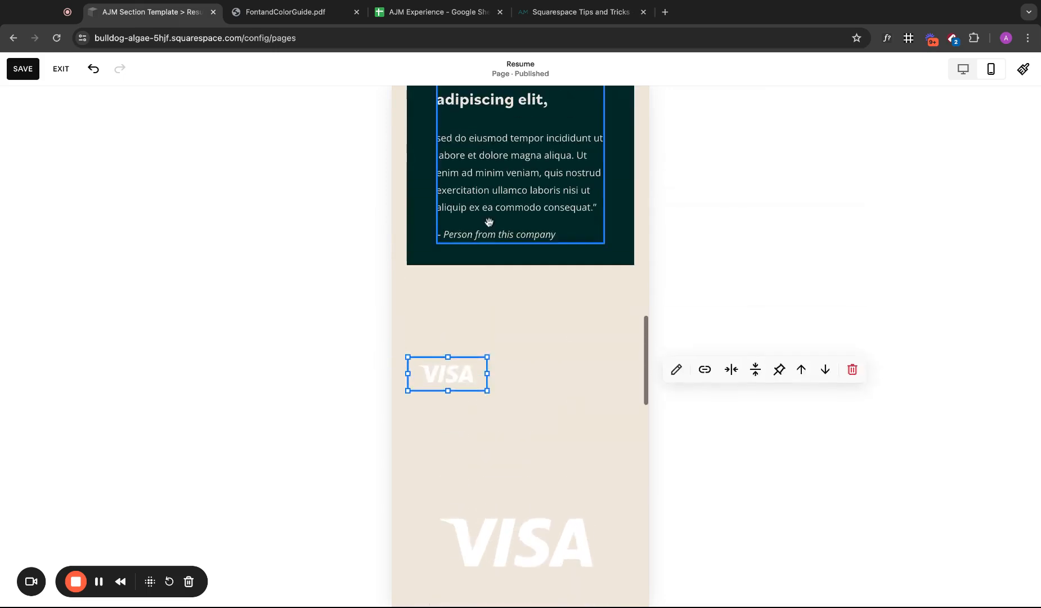
{"action": "left_click_drag", "start_coordinate": [472, 370], "coordinate": [471, 369]}
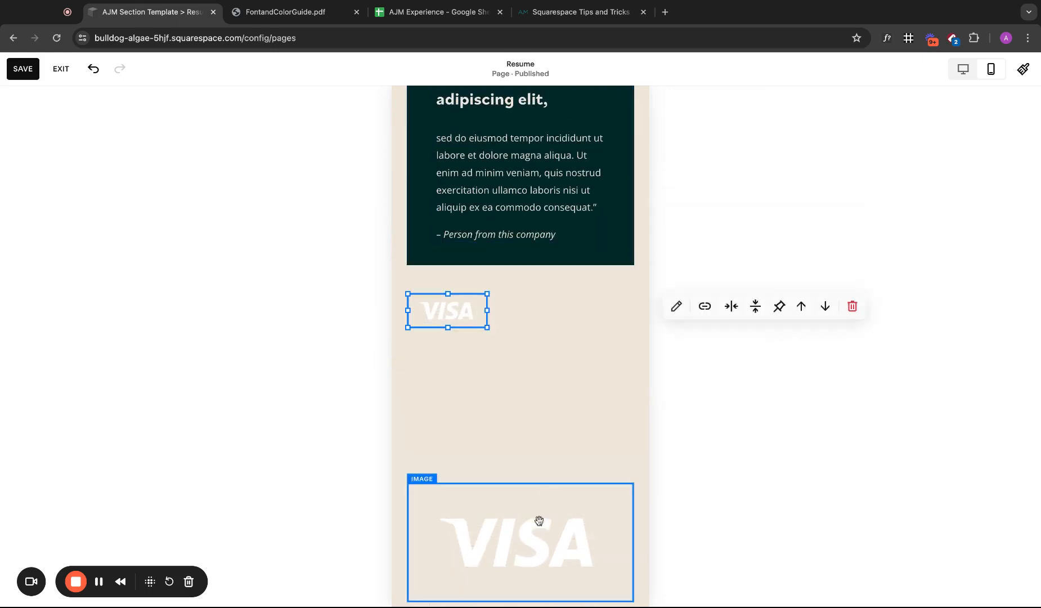
- Shrink the second VISA logo beside the first and size both to half the content width
{"action": "left_click_drag", "start_coordinate": [540, 522], "coordinate": [539, 333]}
{"action": "left_click_drag", "start_coordinate": [408, 413], "coordinate": [507, 342]}
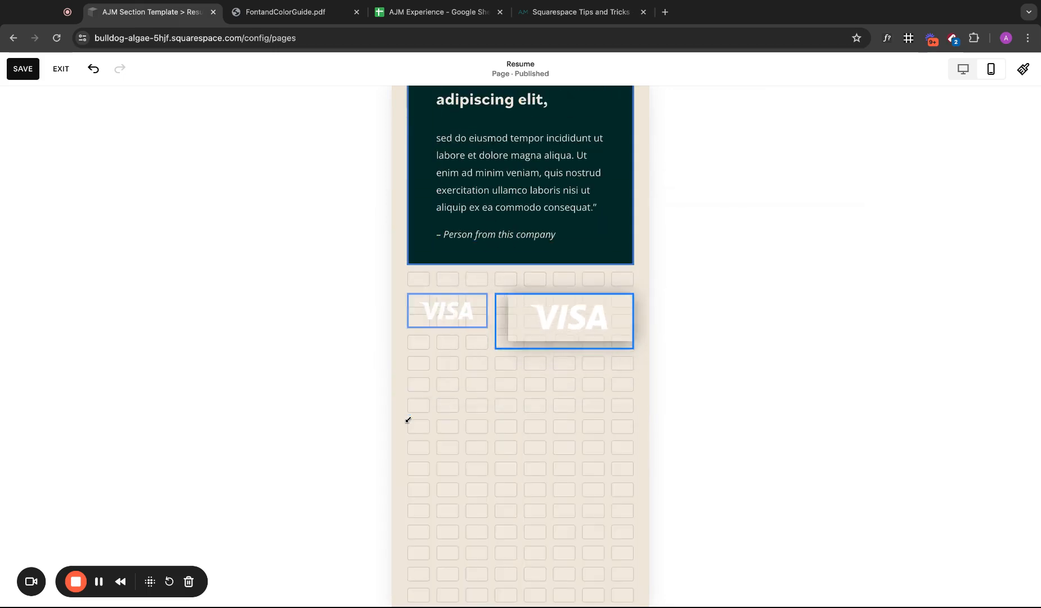
{"action": "left_click_drag", "start_coordinate": [408, 419], "coordinate": [488, 313]}
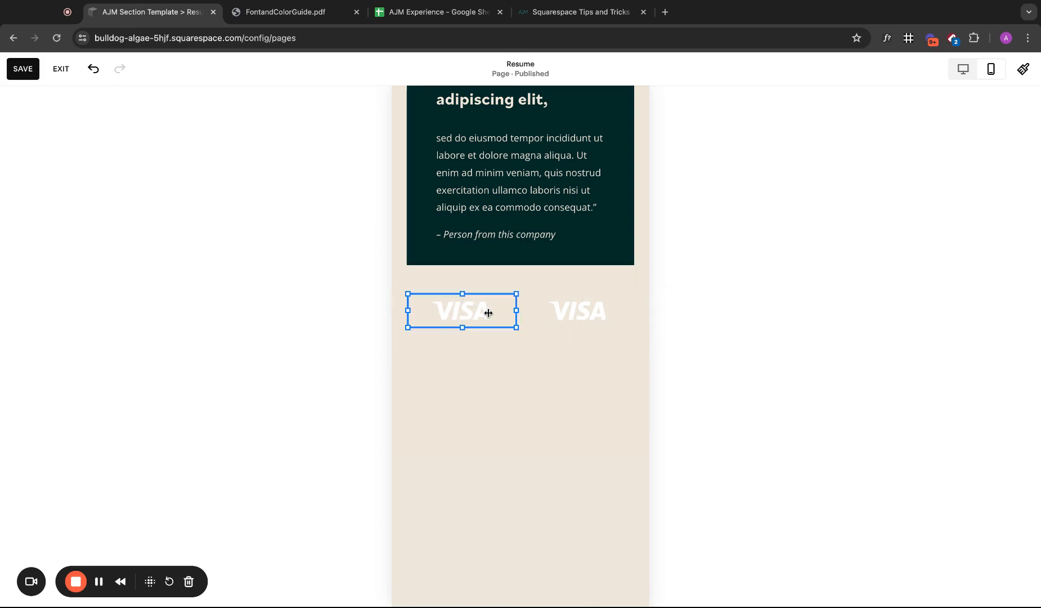
- Select all the logo caption text blocks and move them up as a group beneath the two small VISA logos
{"action": "scroll", "coordinate": [518, 402], "scroll_direction": "down", "scroll_amount": 15}
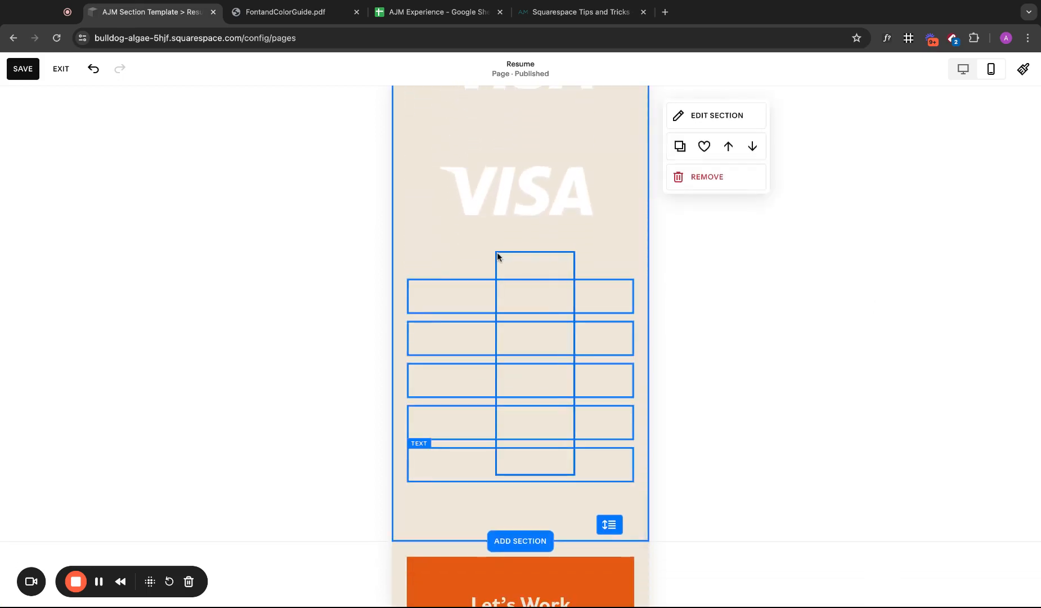
{"action": "left_click_drag", "start_coordinate": [498, 255], "coordinate": [497, 254]}
{"action": "scroll", "coordinate": [497, 256], "scroll_direction": "up", "scroll_amount": 3}
{"action": "left_click_drag", "start_coordinate": [565, 491], "coordinate": [561, 479]}
{"action": "scroll", "coordinate": [562, 478], "scroll_direction": "up", "scroll_amount": 4}
{"action": "scroll", "coordinate": [560, 479], "scroll_direction": "up", "scroll_amount": 5}
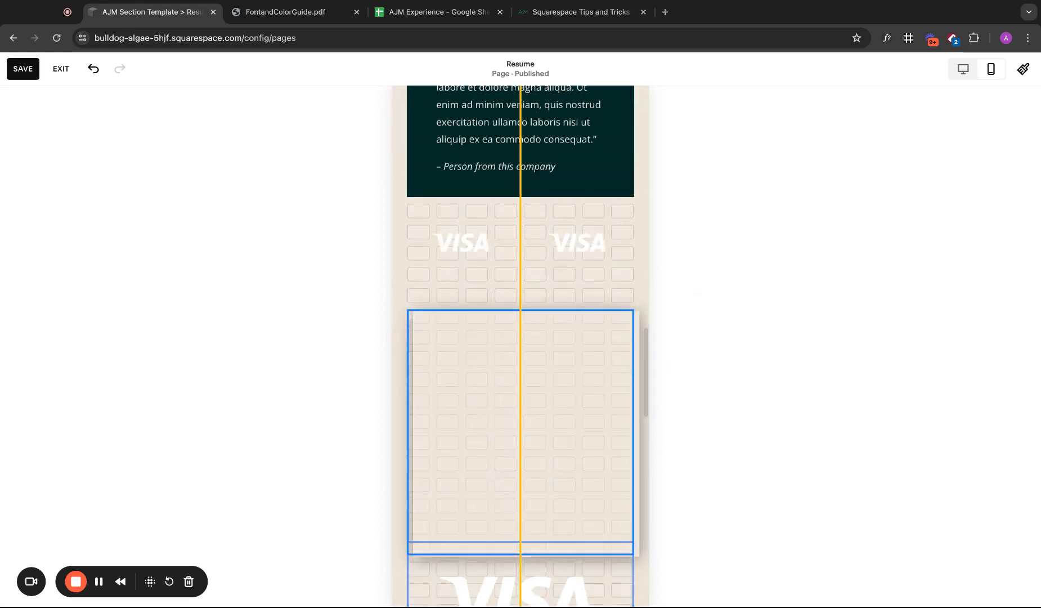
- Narrow the first two captions to half width and place one directly beneath each small VISA logo
{"action": "left_click", "coordinate": [568, 279]}
{"action": "left_click_drag", "start_coordinate": [526, 324], "coordinate": [516, 287]}
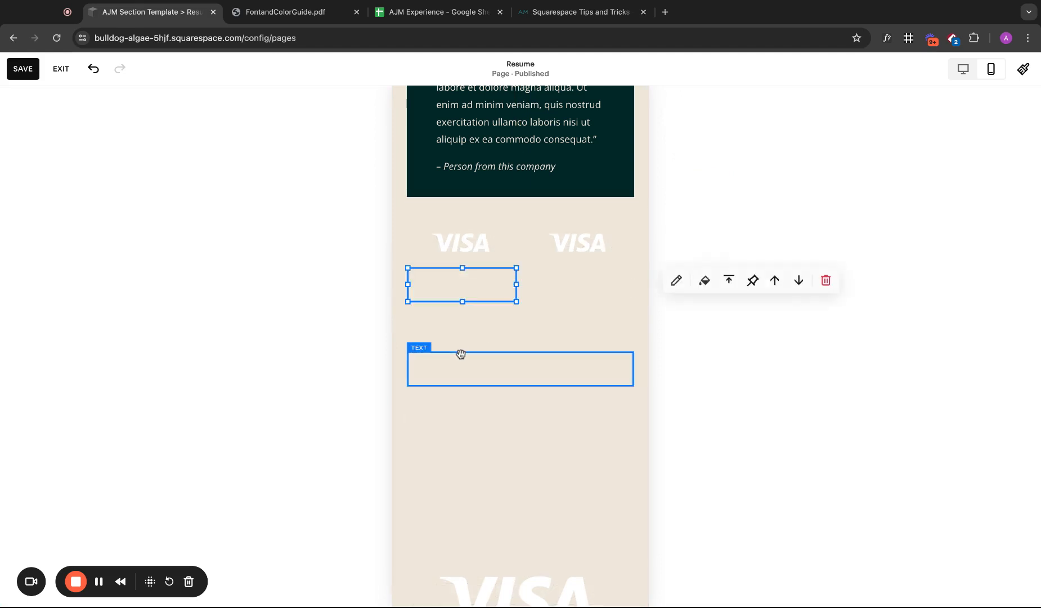
{"action": "left_click_drag", "start_coordinate": [456, 361], "coordinate": [528, 284]}
{"action": "left_click_drag", "start_coordinate": [642, 290], "coordinate": [648, 286]}
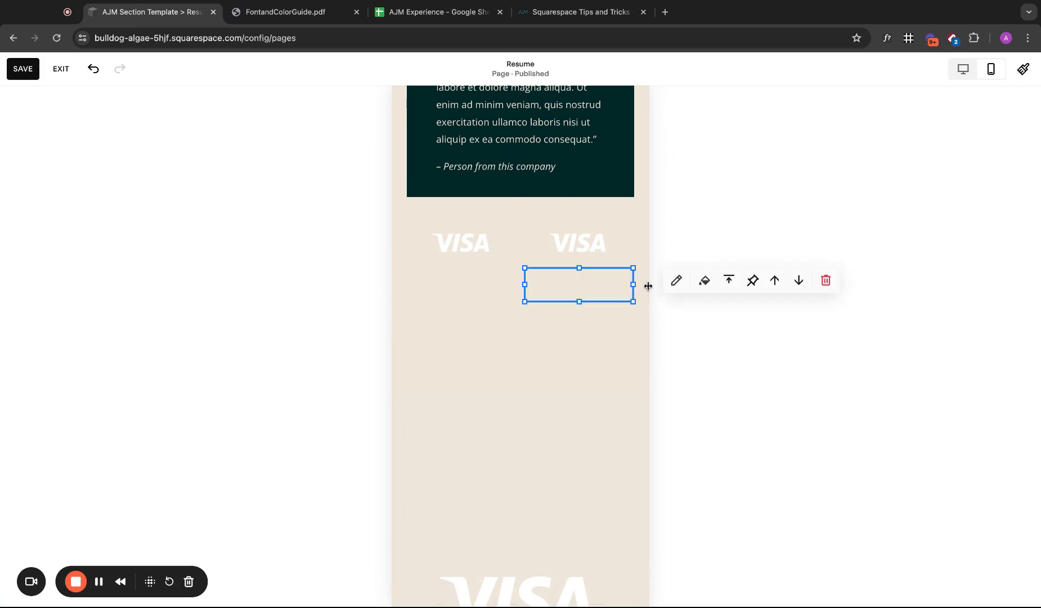
- Extend the dark green shape down behind the logos and captions, and keep it at the back
{"action": "left_click", "coordinate": [514, 192]}
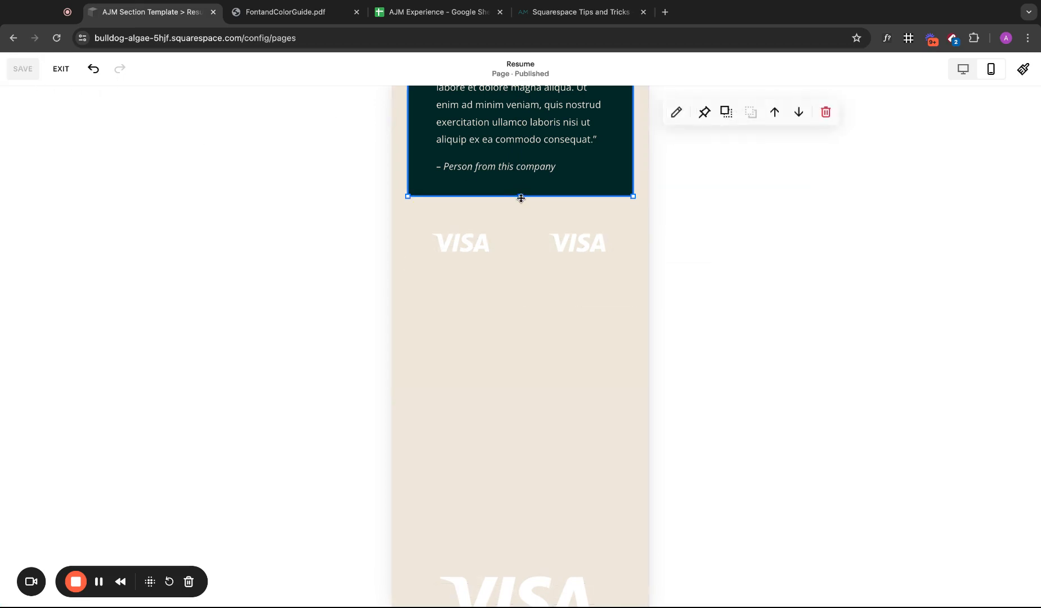
{"action": "scroll", "coordinate": [521, 198], "scroll_direction": "down", "scroll_amount": 4}
{"action": "left_click_drag", "start_coordinate": [521, 197], "coordinate": [521, 201]}
{"action": "scroll", "coordinate": [521, 200], "scroll_direction": "down", "scroll_amount": 2}
{"action": "scroll", "coordinate": [619, 282], "scroll_direction": "up", "scroll_amount": 6}
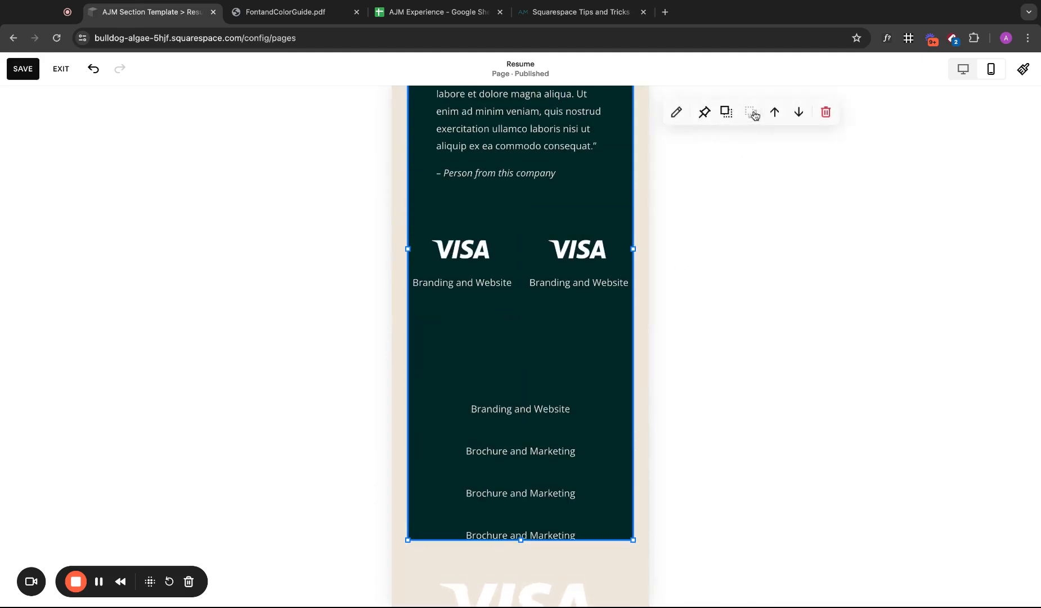
{"action": "left_click", "coordinate": [689, 316]}
{"action": "scroll", "coordinate": [507, 349], "scroll_direction": "down", "scroll_amount": 4}
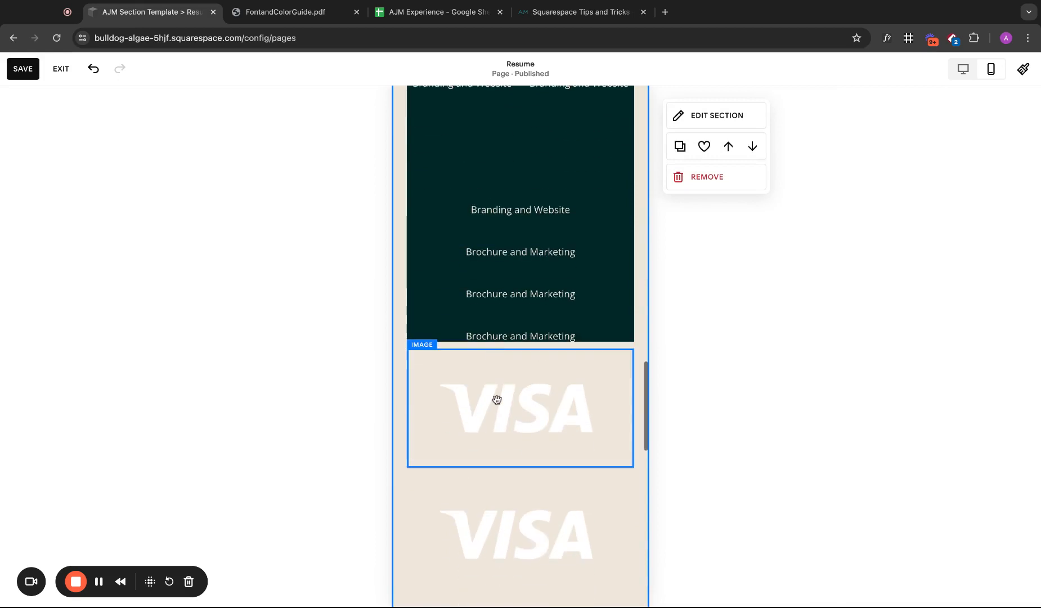
{"action": "left_click", "coordinate": [449, 400]}
{"action": "scroll", "coordinate": [499, 436], "scroll_direction": "up", "scroll_amount": 2}
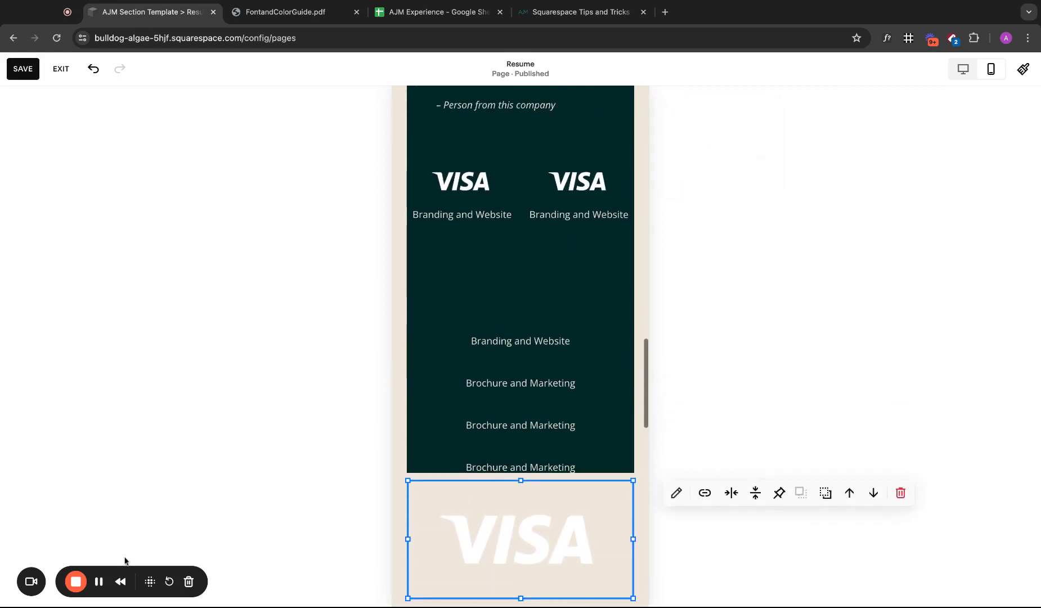
{"action": "left_click", "coordinate": [99, 583]}
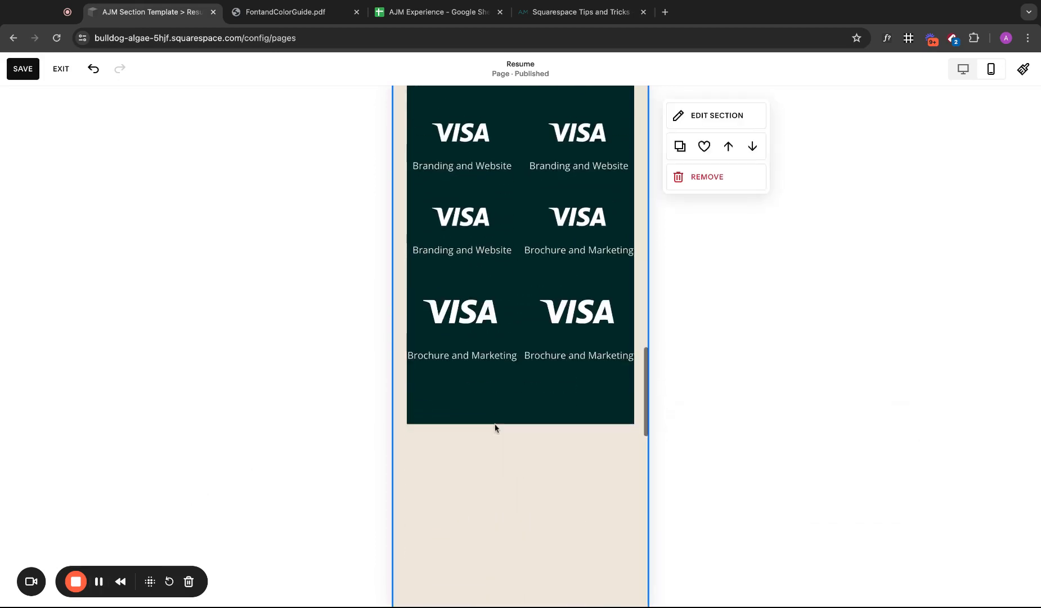
- Shorten the dark green shape so it ends just beneath the last row of logo captions
{"action": "scroll", "coordinate": [495, 428], "scroll_direction": "up", "scroll_amount": 2}
{"action": "left_click", "coordinate": [525, 489]}
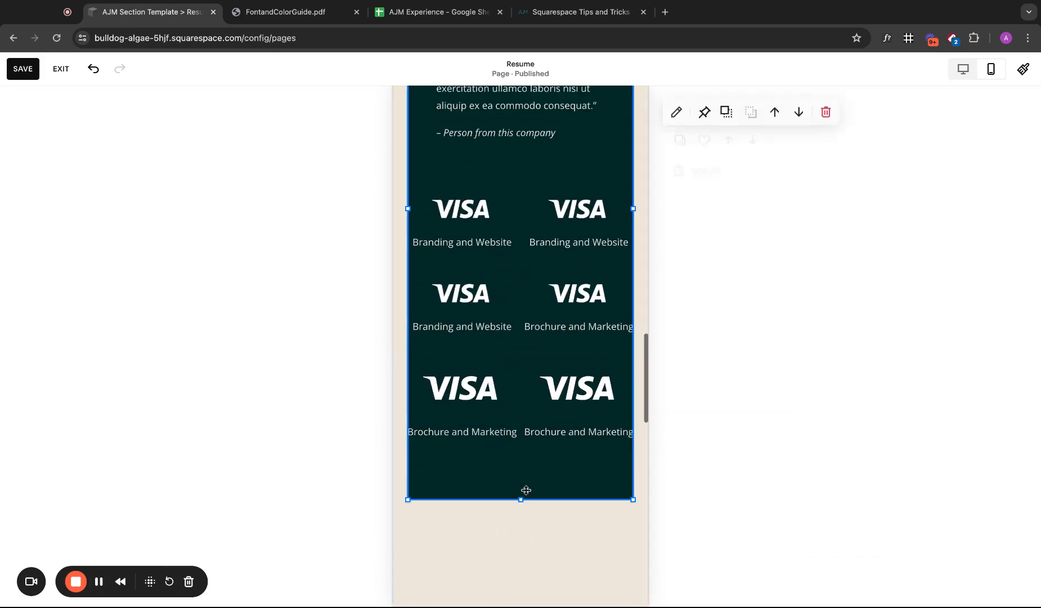
{"action": "left_click_drag", "start_coordinate": [525, 490], "coordinate": [524, 498]}
{"action": "left_click", "coordinate": [557, 509]}
{"action": "scroll", "coordinate": [556, 508], "scroll_direction": "up", "scroll_amount": 1}
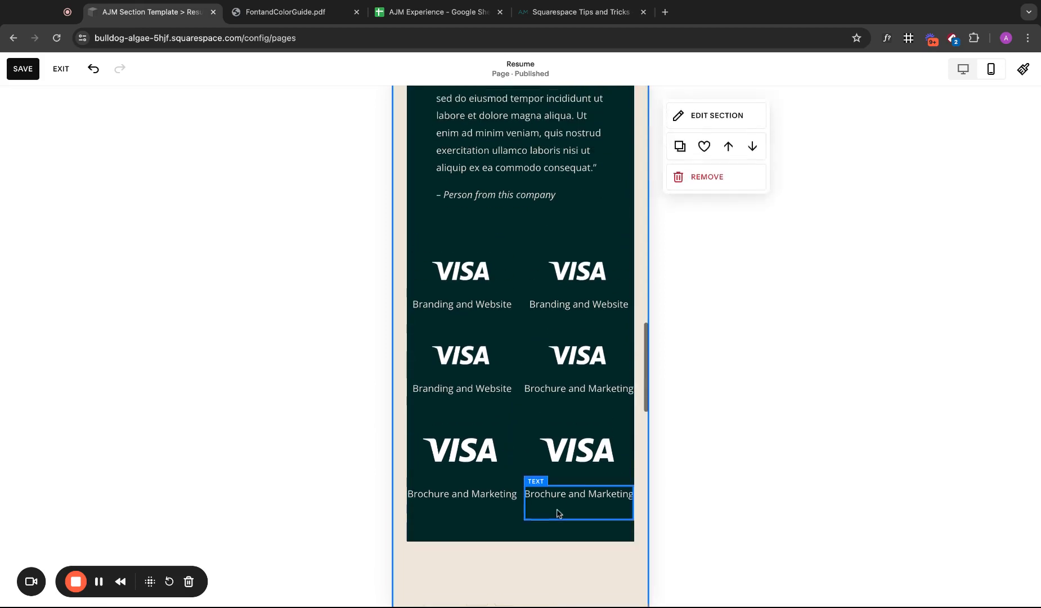
- Widen the dark green shape to both edges of the mobile section behind the testimonial and logos
{"action": "scroll", "coordinate": [472, 258], "scroll_direction": "up", "scroll_amount": 4}
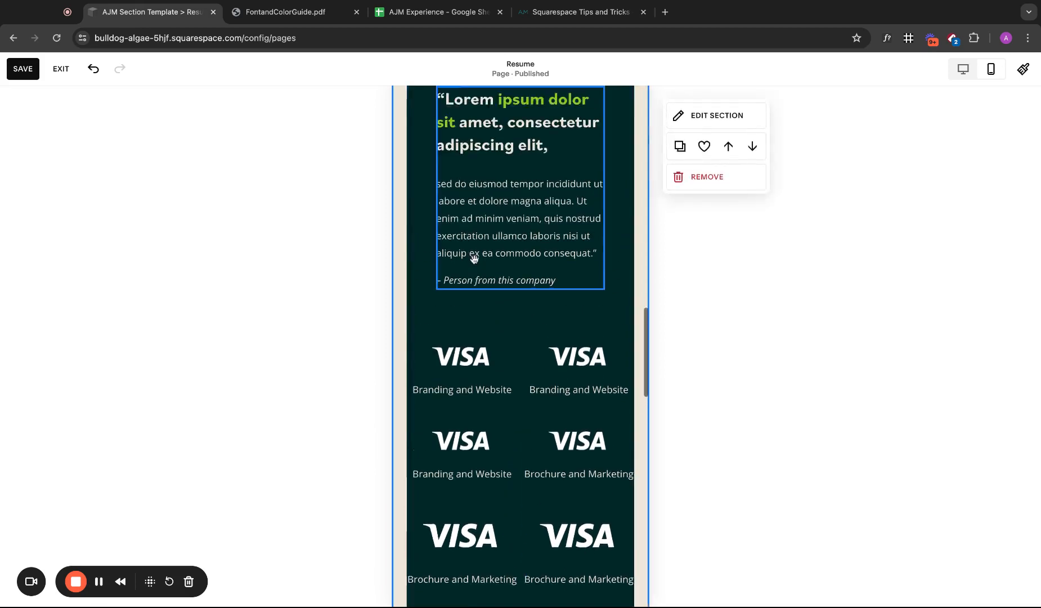
{"action": "left_click", "coordinate": [410, 402]}
{"action": "left_click_drag", "start_coordinate": [405, 494], "coordinate": [406, 494]}
{"action": "scroll", "coordinate": [611, 439], "scroll_direction": "down", "scroll_amount": 2}
{"action": "left_click_drag", "start_coordinate": [634, 380], "coordinate": [634, 383]}
{"action": "scroll", "coordinate": [614, 382], "scroll_direction": "down", "scroll_amount": 3}
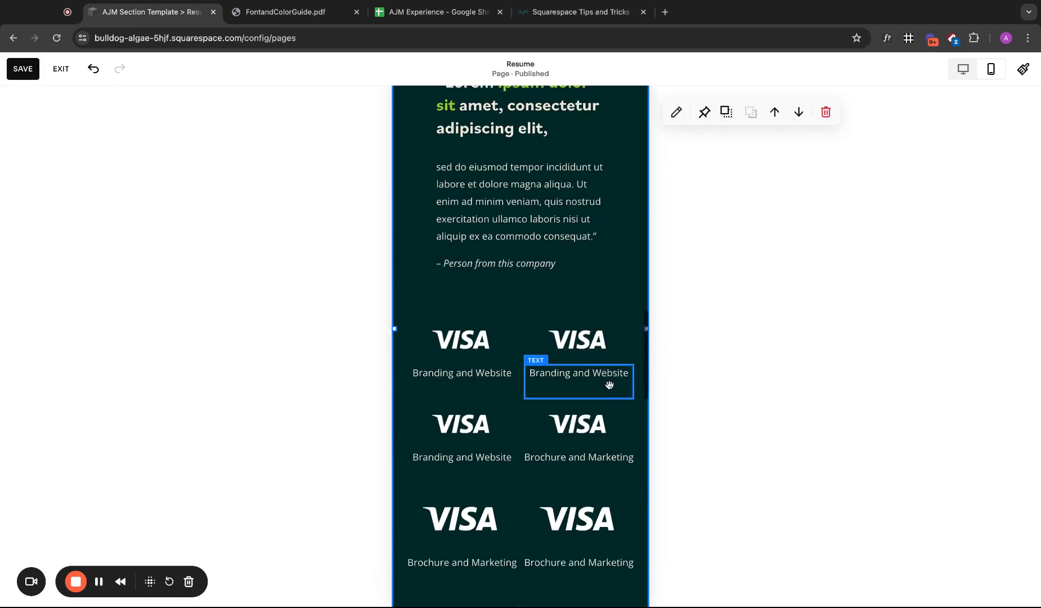
- Select all the VISA logos and their captions and move the group up one row
{"action": "left_click_drag", "start_coordinate": [610, 523], "coordinate": [459, 183]}
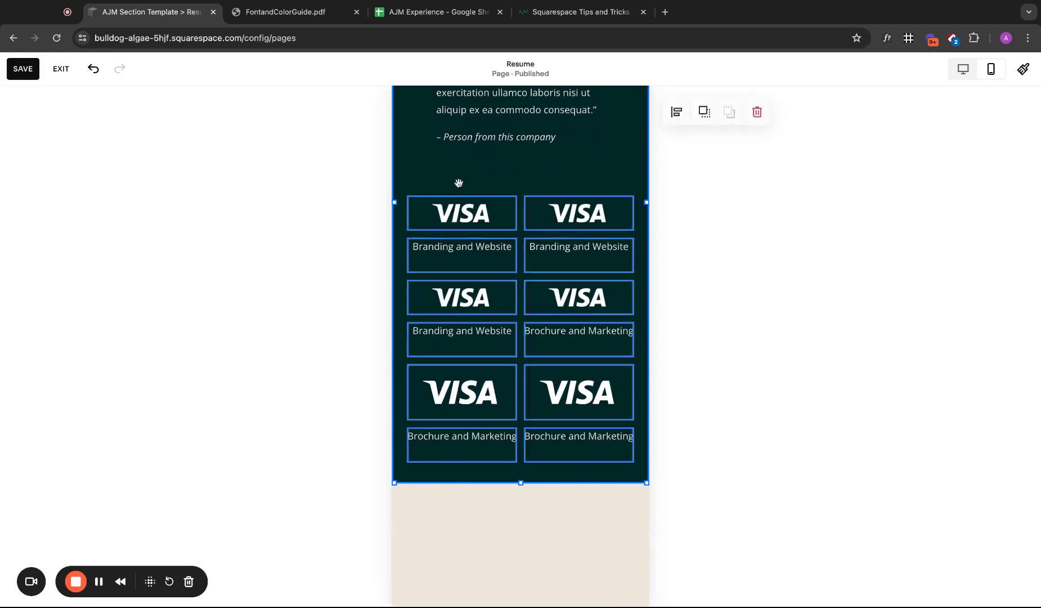
{"action": "key", "text": "Up"}
{"action": "left_click", "coordinate": [510, 508]}
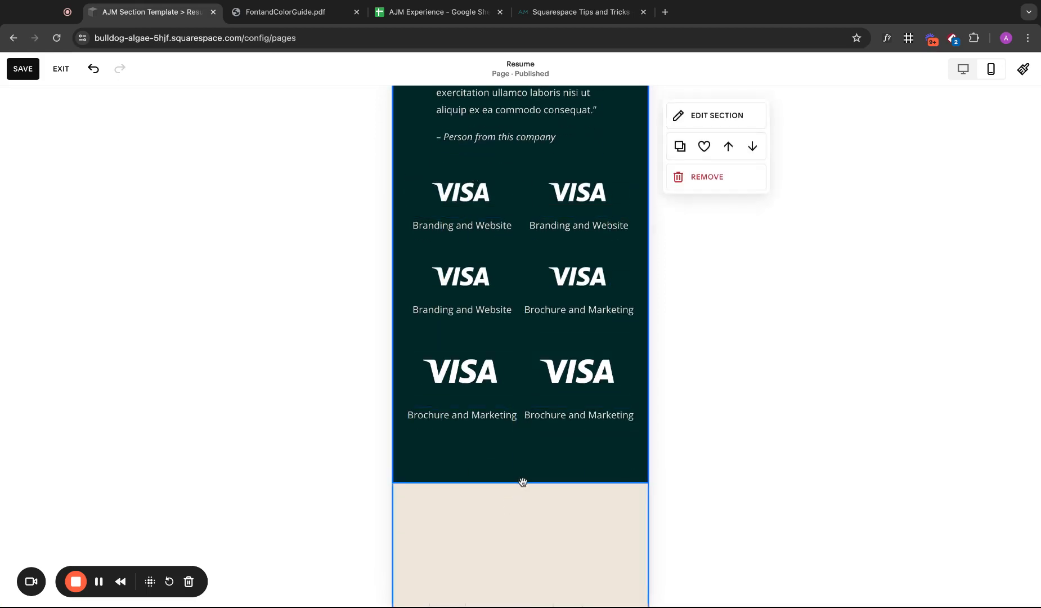
- Shorten the dark green shape to end closer beneath the last captions, and save the page
{"action": "left_click", "coordinate": [524, 482]}
{"action": "left_click_drag", "start_coordinate": [524, 482], "coordinate": [524, 466]}
{"action": "left_click", "coordinate": [569, 479]}
{"action": "scroll", "coordinate": [570, 480], "scroll_direction": "up", "scroll_amount": 8}
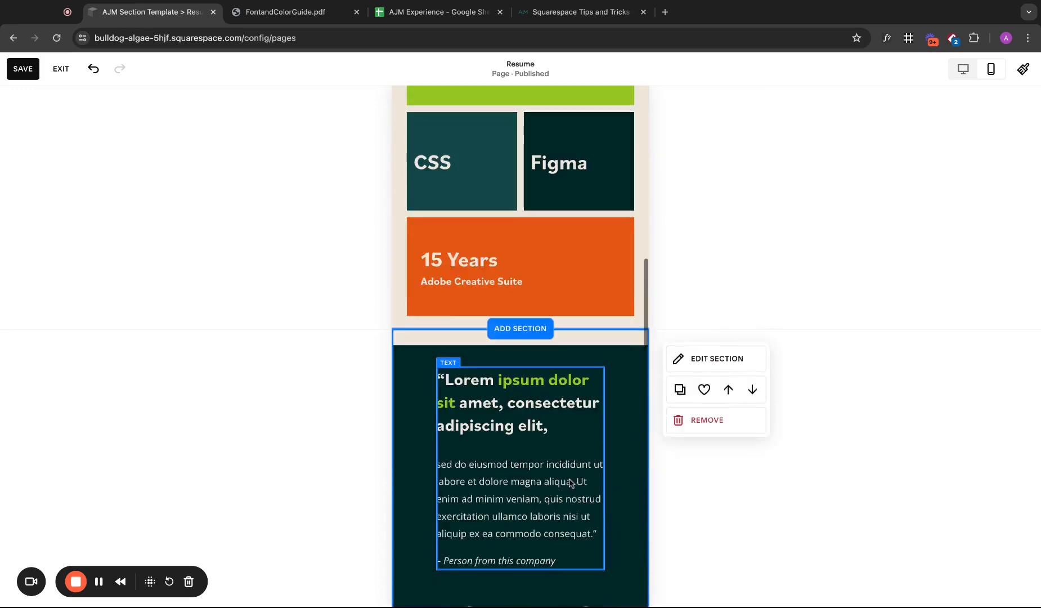
{"action": "left_click", "coordinate": [22, 68]}
- Widen the testimonial text block to span the content width and trim one row off its height
{"action": "scroll", "coordinate": [488, 304], "scroll_direction": "down", "scroll_amount": 5}
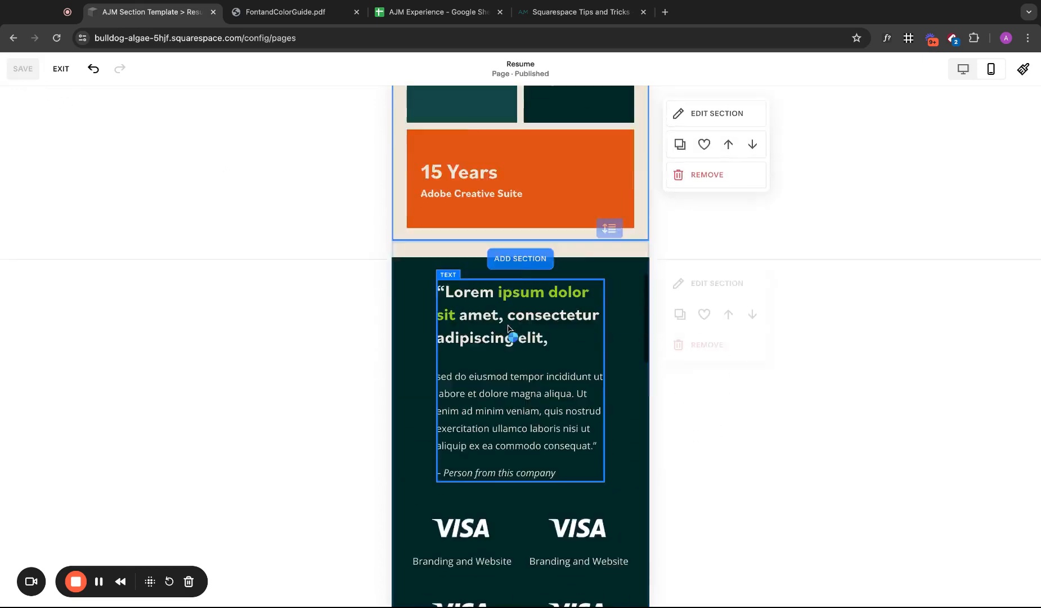
{"action": "left_click", "coordinate": [486, 347]}
{"action": "left_click_drag", "start_coordinate": [438, 280], "coordinate": [409, 280]}
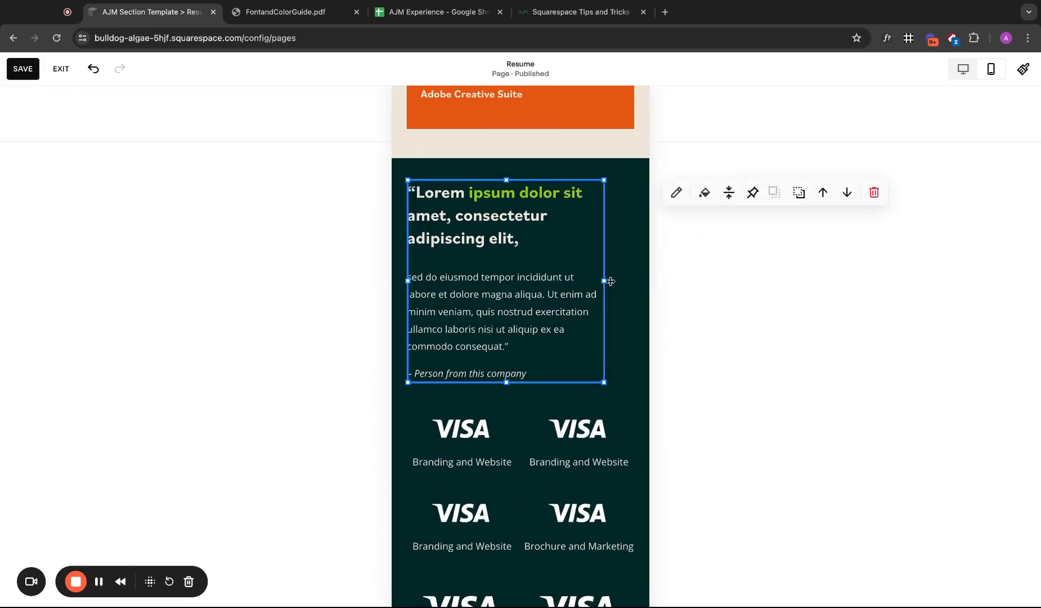
{"action": "mouse_move", "coordinate": [604, 280]}
{"action": "left_mouse_down"}
{"action": "mouse_move", "coordinate": [629, 281]}
{"action": "mouse_move", "coordinate": [602, 280]}
{"action": "left_mouse_up"}
{"action": "left_click", "coordinate": [665, 363]}
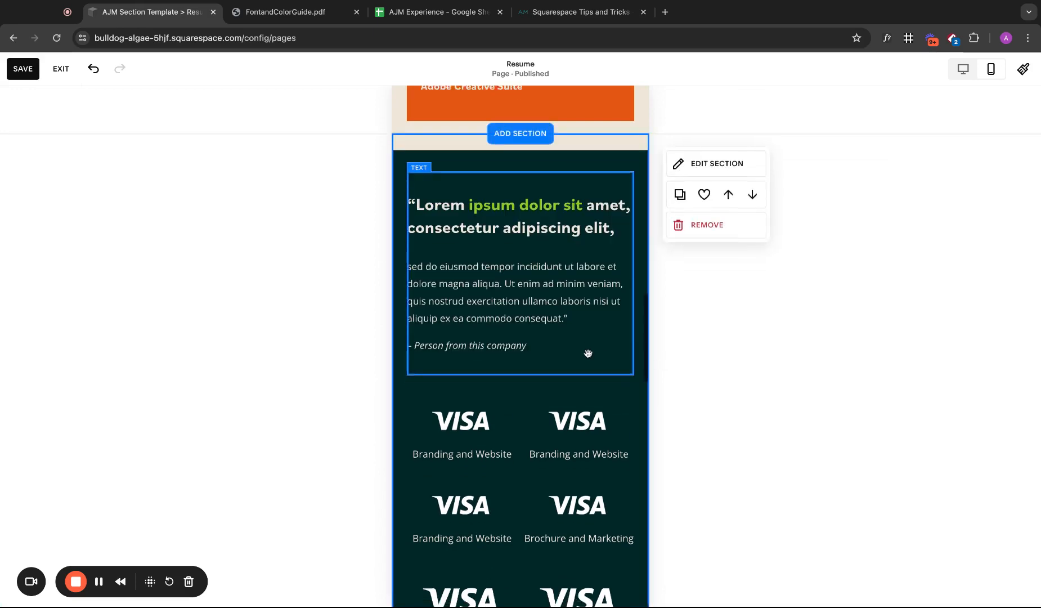
{"action": "scroll", "coordinate": [588, 354], "scroll_direction": "down", "scroll_amount": 4}
{"action": "scroll", "coordinate": [587, 353], "scroll_direction": "up", "scroll_amount": 4}
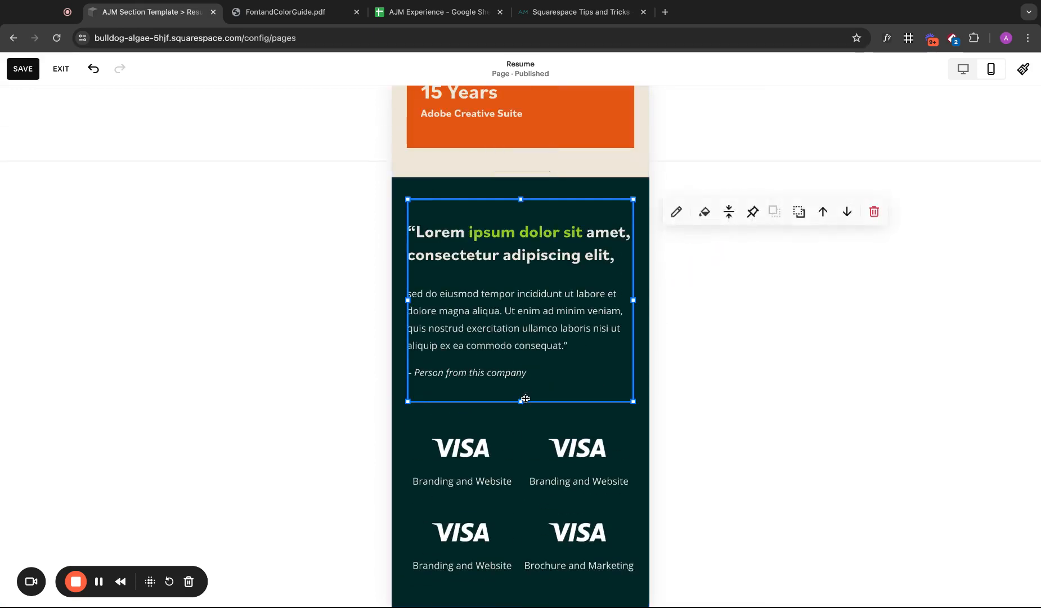
{"action": "left_click", "coordinate": [531, 338]}
- Move the logos and captions up two rows beneath the testimonial, and shorten the dark green shape to match
{"action": "scroll", "coordinate": [515, 398], "scroll_direction": "down", "scroll_amount": 4}
{"action": "left_click_drag", "start_coordinate": [603, 558], "coordinate": [449, 264]}
{"action": "key", "text": "Up"}
{"action": "key", "text": "Up"}
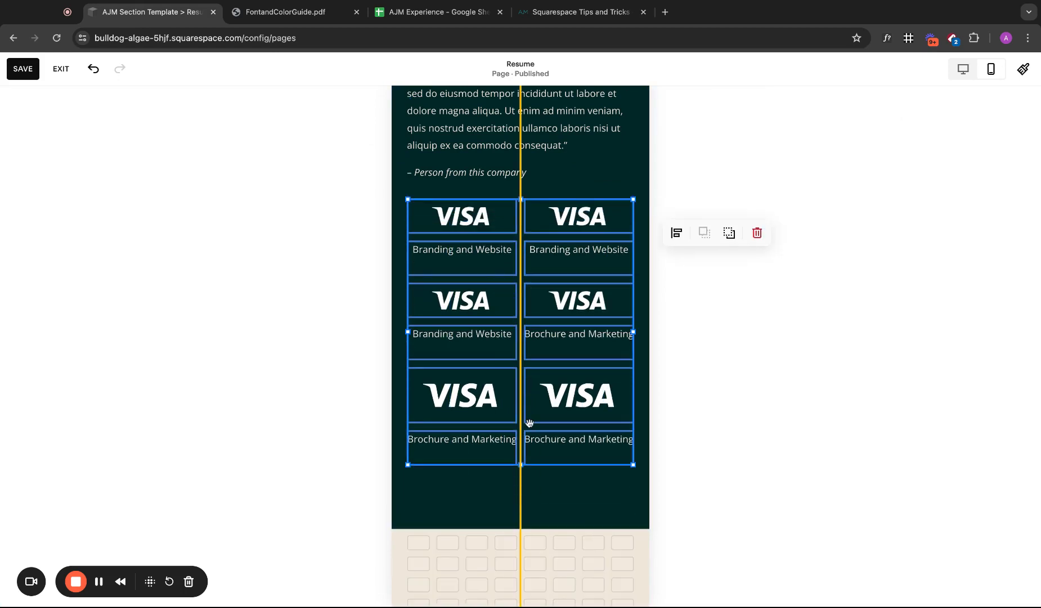
{"action": "left_click", "coordinate": [537, 490]}
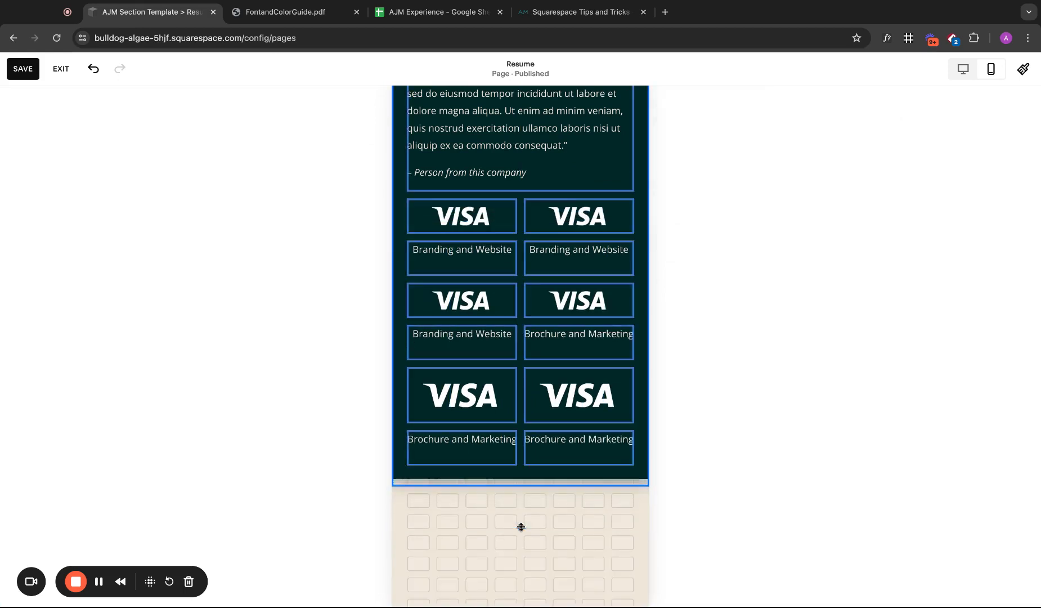
{"action": "left_click_drag", "start_coordinate": [521, 527], "coordinate": [522, 524]}
{"action": "scroll", "coordinate": [537, 509], "scroll_direction": "up", "scroll_amount": 1}
{"action": "scroll", "coordinate": [536, 507], "scroll_direction": "down", "scroll_amount": 1}
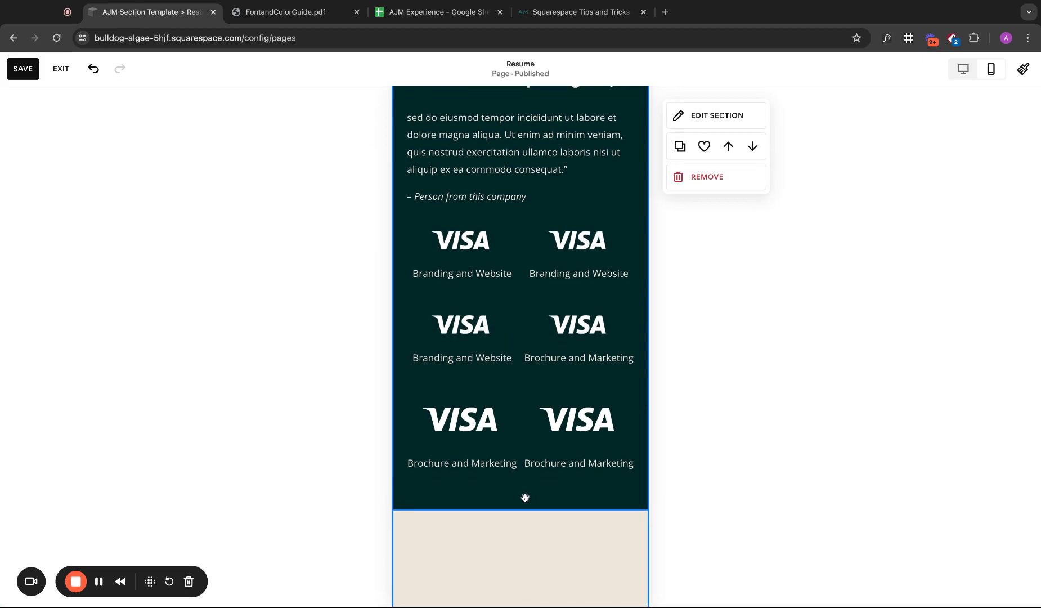
- Shorten the last two VISA logos to match the others and move their captions up directly beneath them
{"action": "left_click", "coordinate": [504, 426]}
{"action": "left_click", "coordinate": [550, 431], "text": "shift"}
{"action": "left_click_drag", "start_coordinate": [522, 449], "coordinate": [523, 436]}
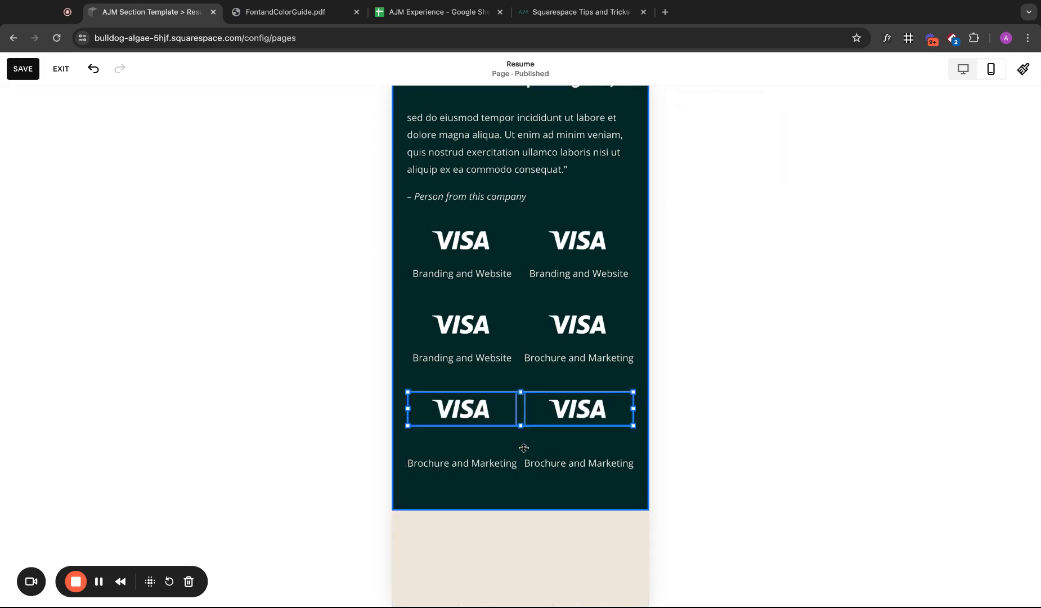
{"action": "left_click", "coordinate": [524, 447]}
{"action": "left_click", "coordinate": [551, 478]}
{"action": "left_click_drag", "start_coordinate": [488, 474], "coordinate": [492, 476]}
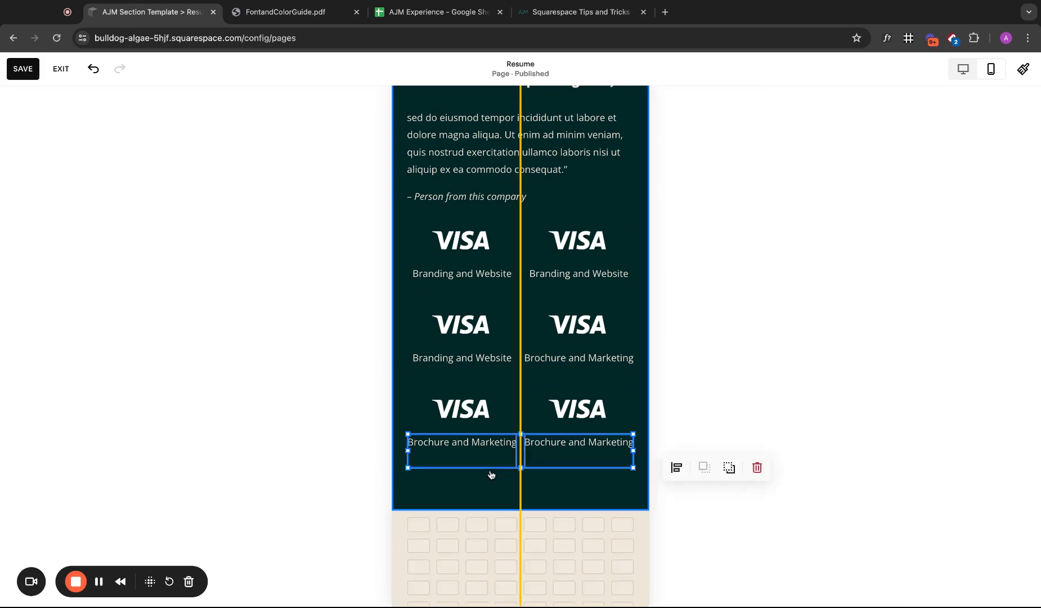
- Pull the dark green shape's lower edge up beneath the last captions, and save the page
{"action": "left_click", "coordinate": [511, 497]}
{"action": "left_click", "coordinate": [519, 503]}
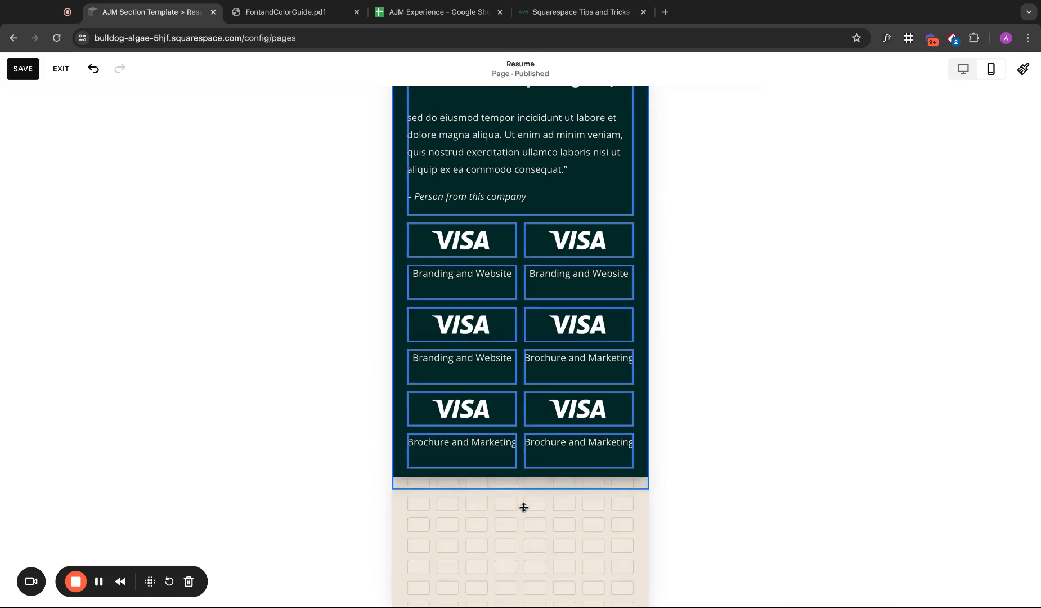
{"action": "left_click_drag", "start_coordinate": [523, 466], "coordinate": [521, 489]}
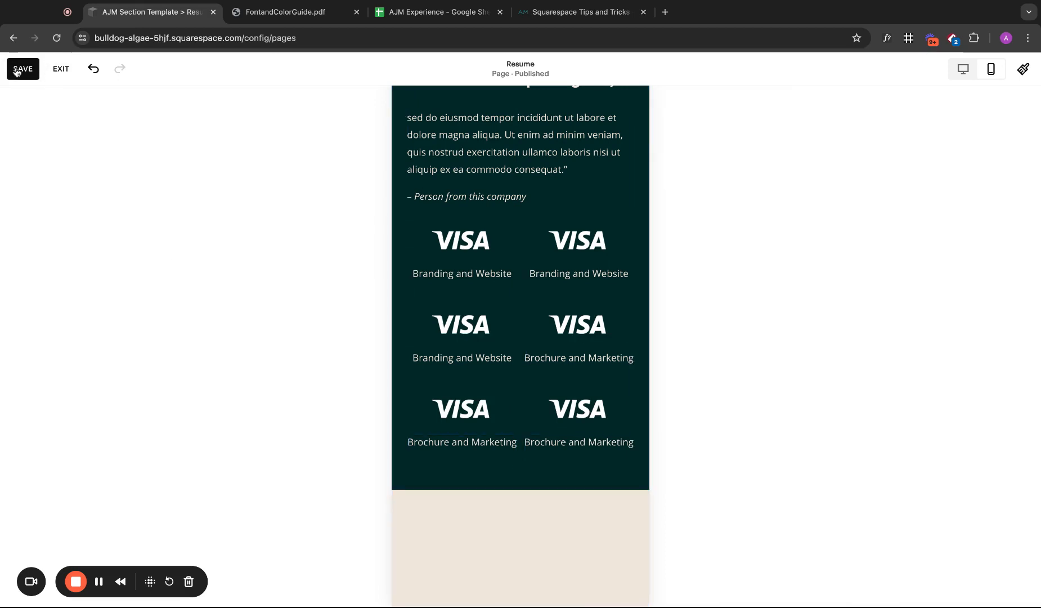
{"action": "left_click", "coordinate": [24, 69]}
- Trim the empty rows below the dark green shape from the testimonial and logo section
{"action": "scroll", "coordinate": [544, 267], "scroll_direction": "down", "scroll_amount": 10}
{"action": "scroll", "coordinate": [544, 267], "scroll_direction": "down", "scroll_amount": 3}
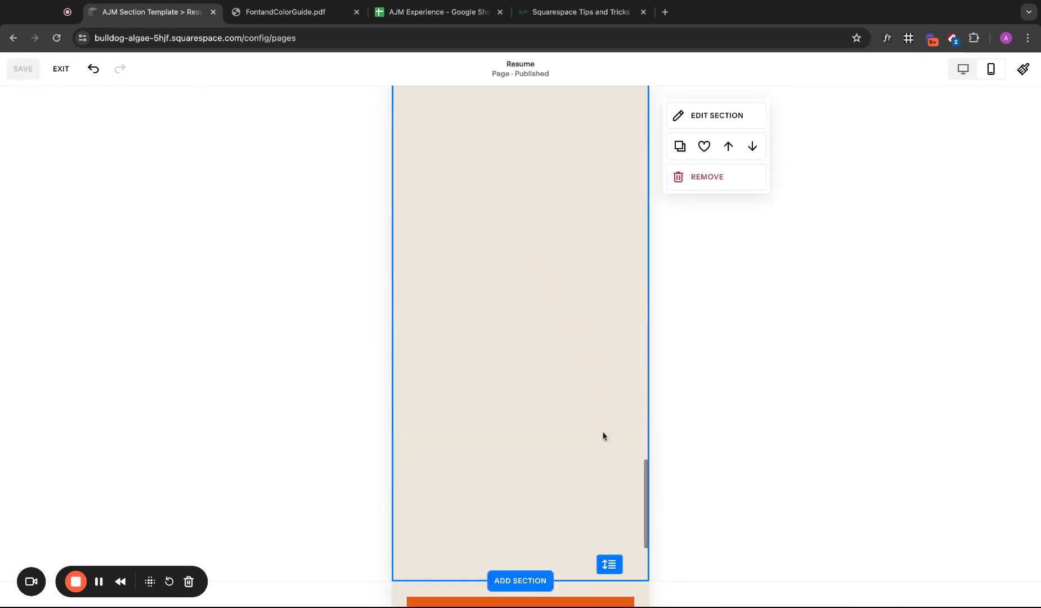
{"action": "double_click", "coordinate": [610, 557]}
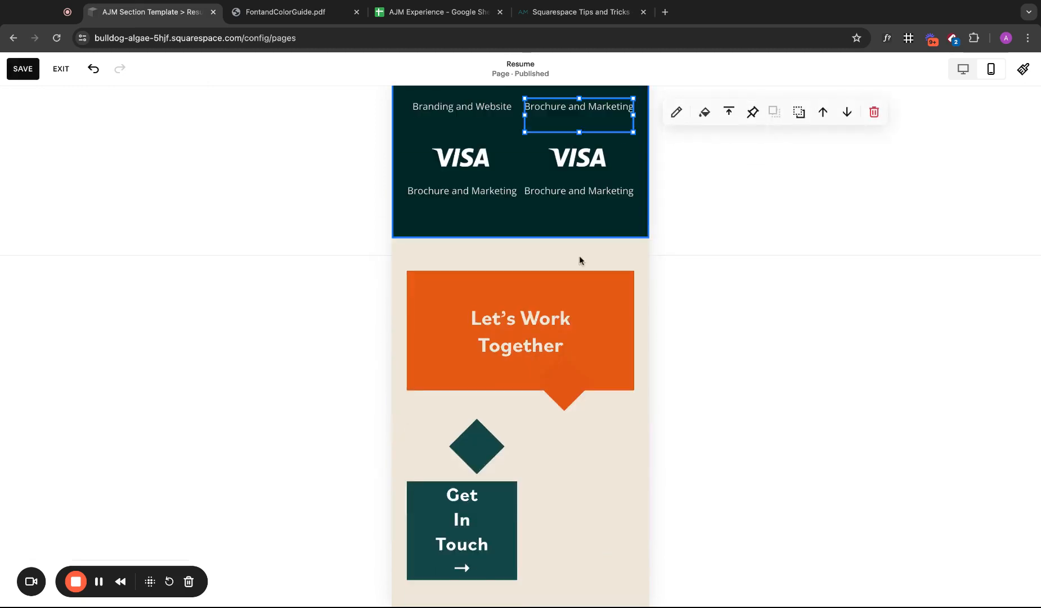
- Shorten the Let's Work Together text block and its orange box, and move the orange diamond up one row
{"action": "left_click", "coordinate": [533, 340]}
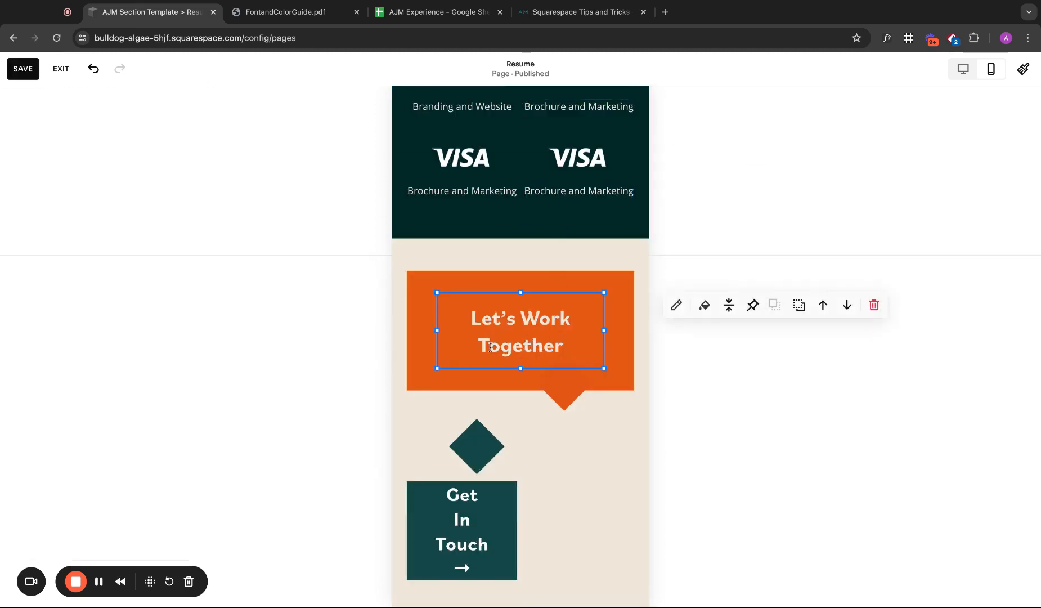
{"action": "double_click", "coordinate": [518, 368]}
{"action": "left_click", "coordinate": [517, 379]}
{"action": "left_click_drag", "start_coordinate": [522, 389], "coordinate": [523, 370]}
{"action": "left_click", "coordinate": [561, 384]}
{"action": "key", "text": "Up"}
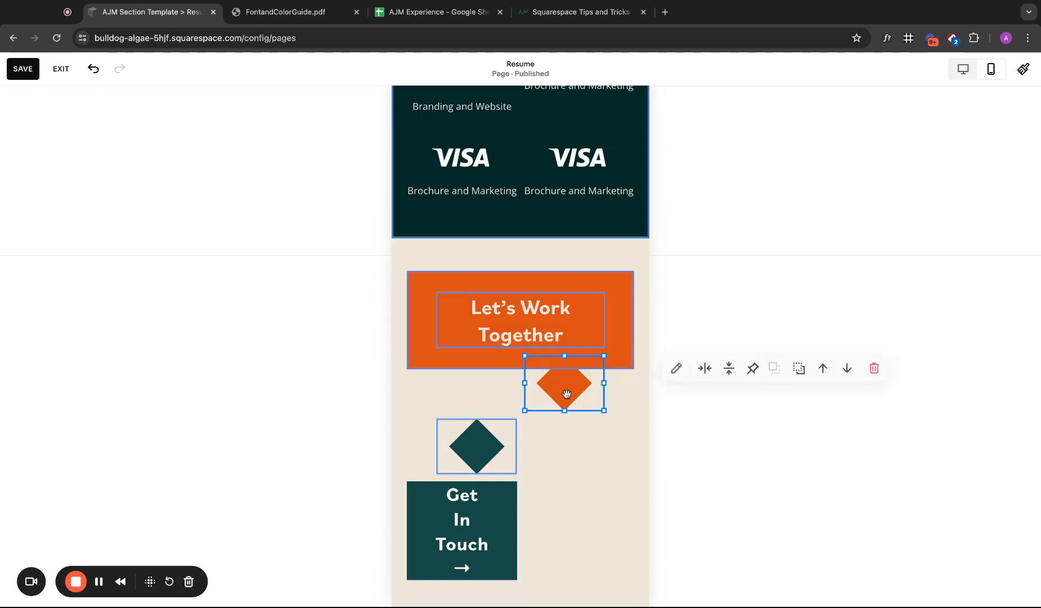
{"action": "key", "text": "Up"}
- Widen the Get In Touch button to the full content width and raise it just beneath the orange callout
{"action": "left_click", "coordinate": [485, 435]}
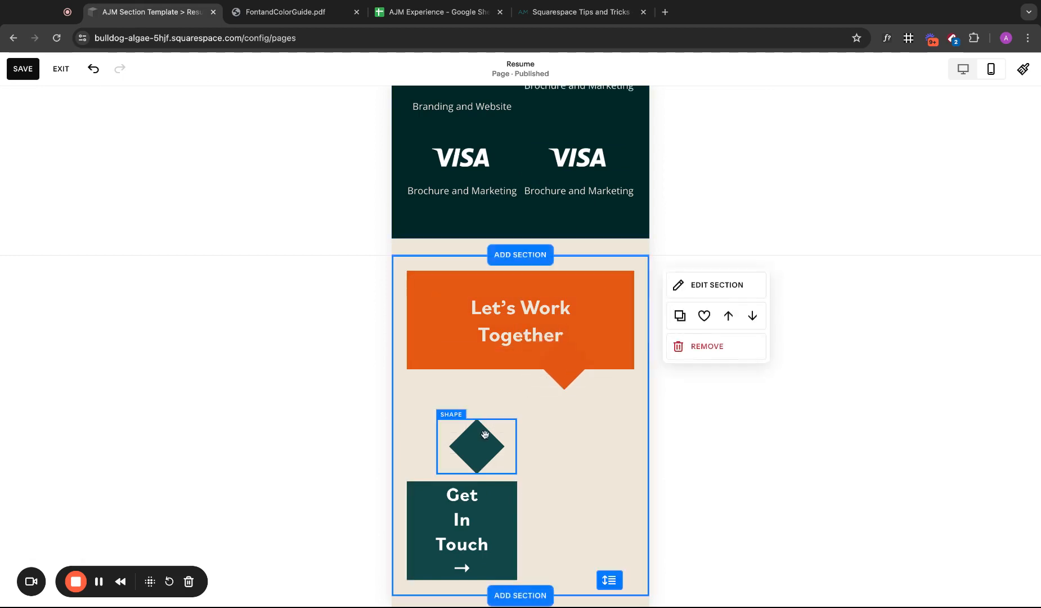
{"action": "left_click", "coordinate": [435, 516]}
{"action": "left_click_drag", "start_coordinate": [518, 528], "coordinate": [633, 529]}
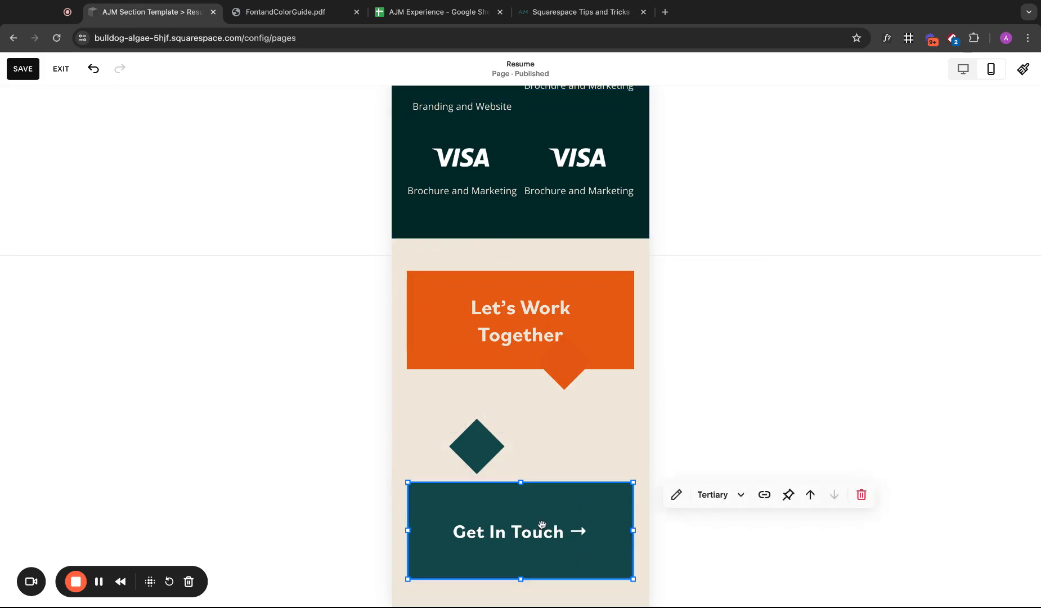
{"action": "left_click_drag", "start_coordinate": [521, 486], "coordinate": [530, 430]}
- Make the Get In Touch button taller and place the teal diamond over its upper edge as a pointer
{"action": "left_click_drag", "start_coordinate": [476, 466], "coordinate": [475, 513]}
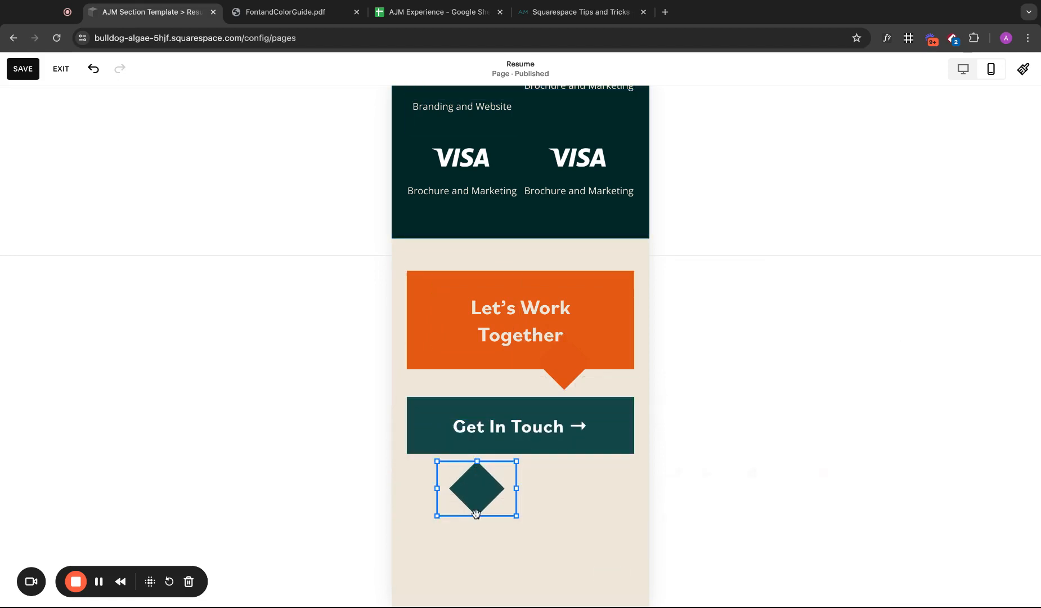
{"action": "left_click", "coordinate": [533, 436]}
{"action": "left_click_drag", "start_coordinate": [523, 453], "coordinate": [523, 474]}
{"action": "left_click_drag", "start_coordinate": [494, 515], "coordinate": [486, 509]}
{"action": "left_click", "coordinate": [555, 537]}
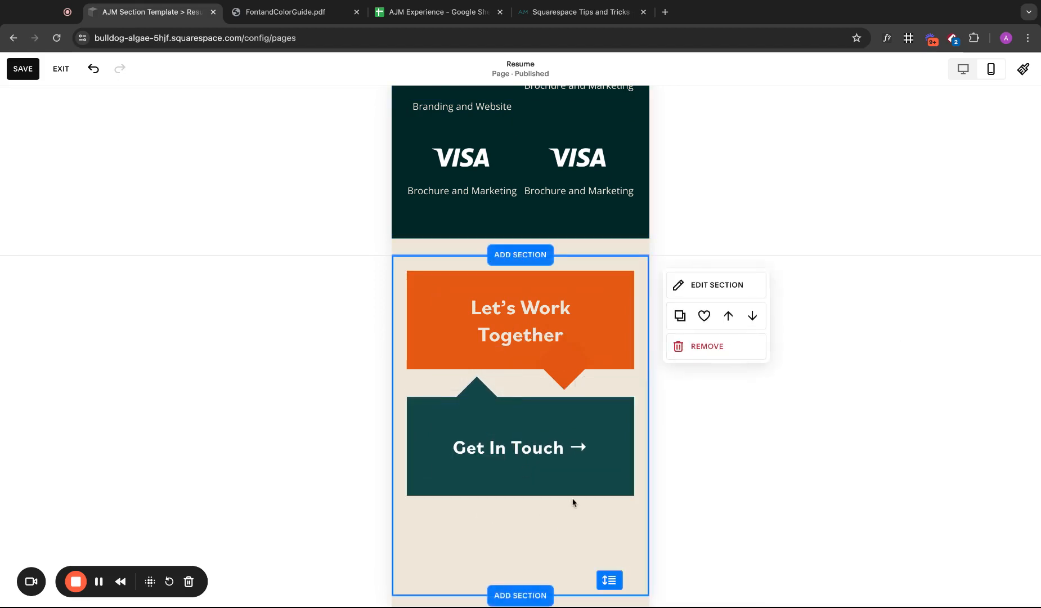
- Trim the empty rows beneath the Get In Touch button from the section, and save the page
{"action": "left_click_drag", "start_coordinate": [608, 579], "coordinate": [608, 571]}
{"action": "left_click", "coordinate": [608, 571]}
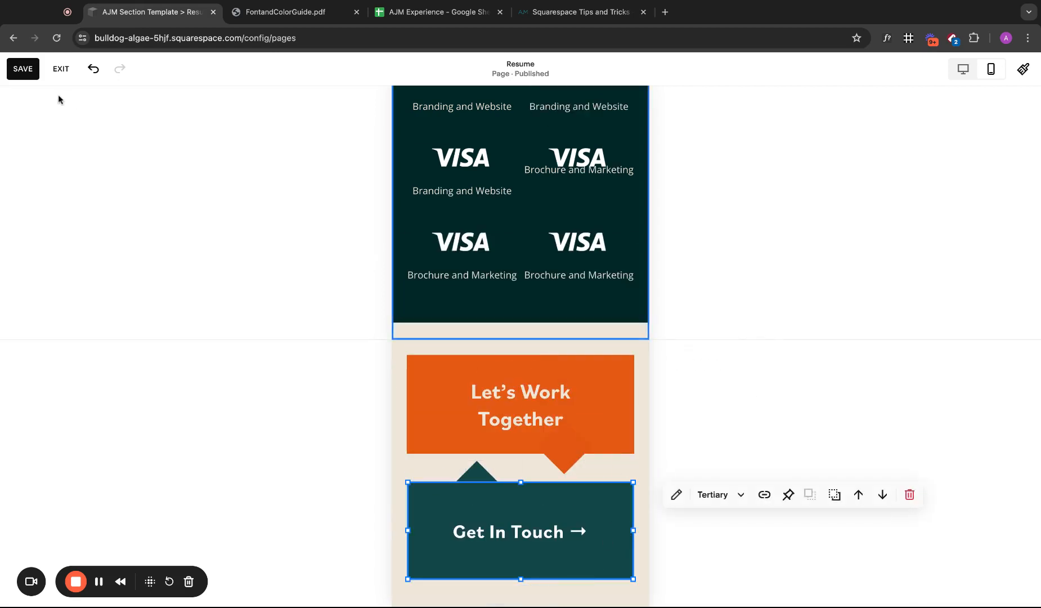
{"action": "left_click", "coordinate": [36, 70]}
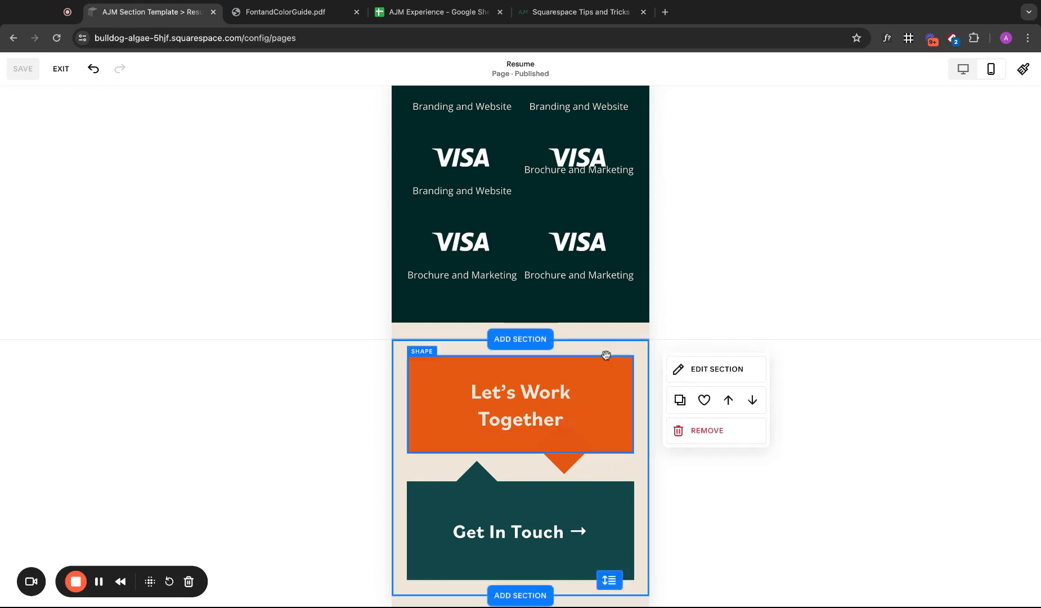
- Set the contact section's Fill Screen height to 33, save the page and exit editing
{"action": "left_click", "coordinate": [716, 368]}
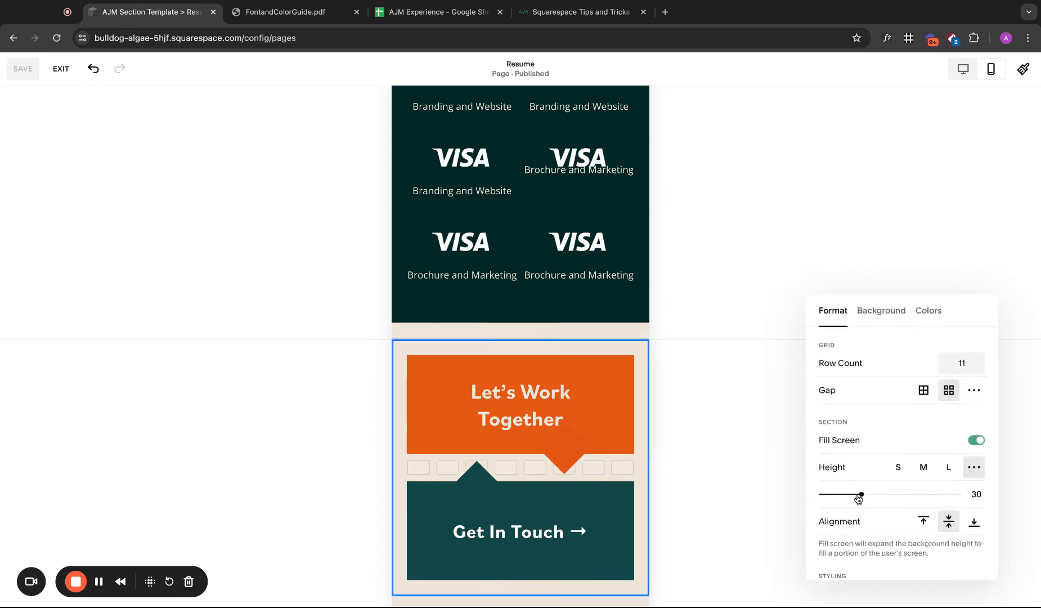
{"action": "scroll", "coordinate": [935, 471], "scroll_direction": "down", "scroll_amount": 2}
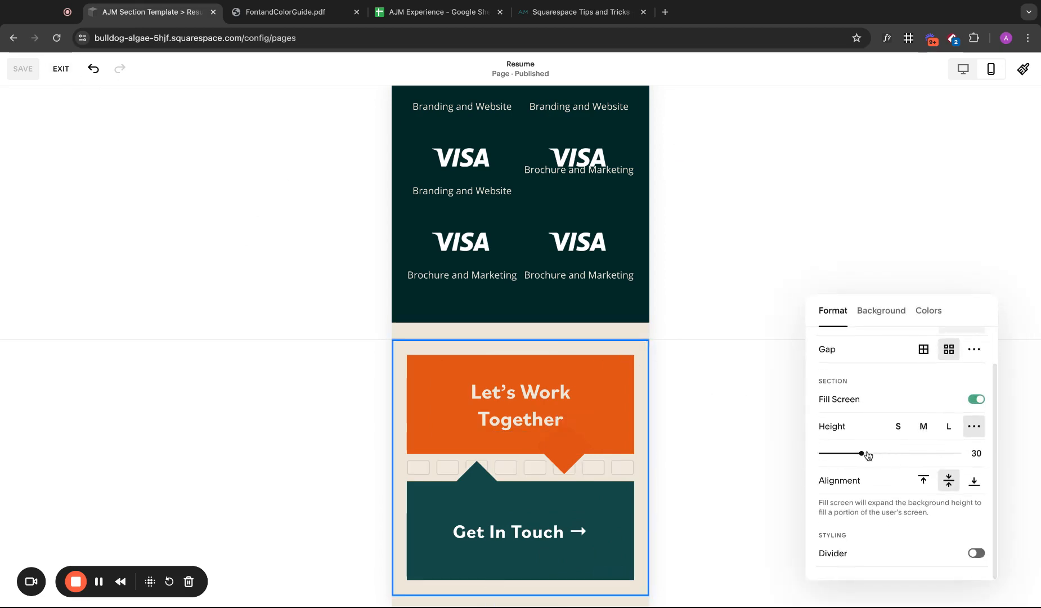
{"action": "left_click_drag", "start_coordinate": [868, 455], "coordinate": [866, 453]}
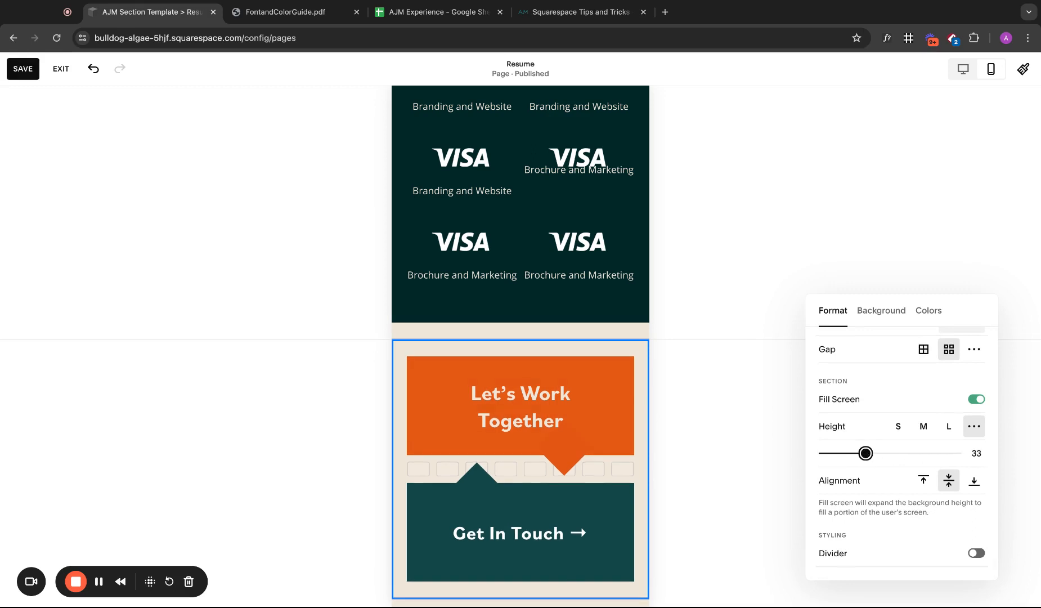
{"action": "left_click", "coordinate": [21, 70]}
{"action": "scroll", "coordinate": [714, 273], "scroll_direction": "down", "scroll_amount": 20}
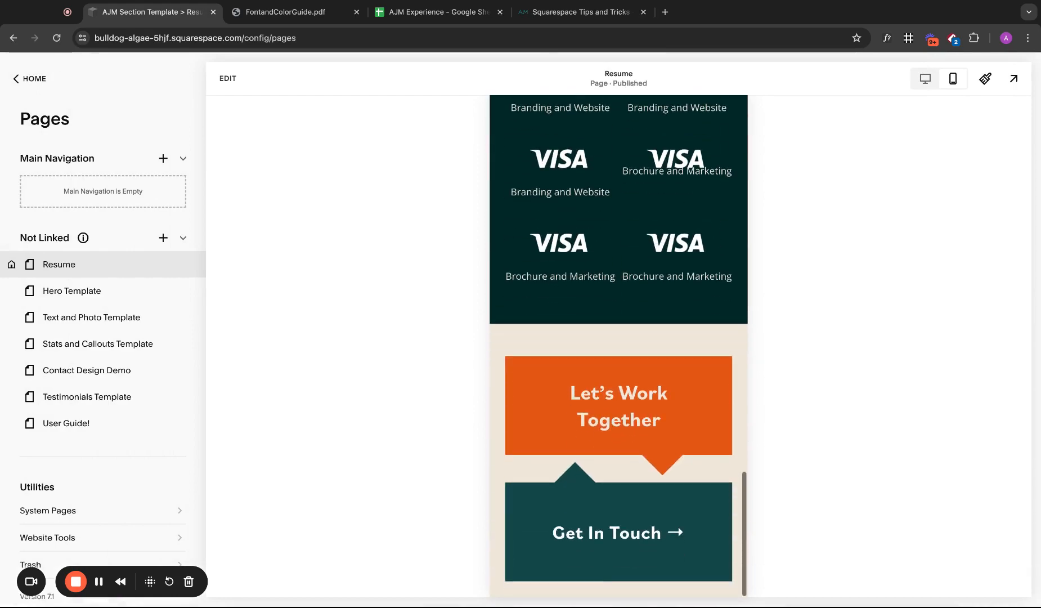
- Switch to the desktop view, open the resume page full screen, and review its layout from top to bottom
{"action": "left_click", "coordinate": [925, 78]}
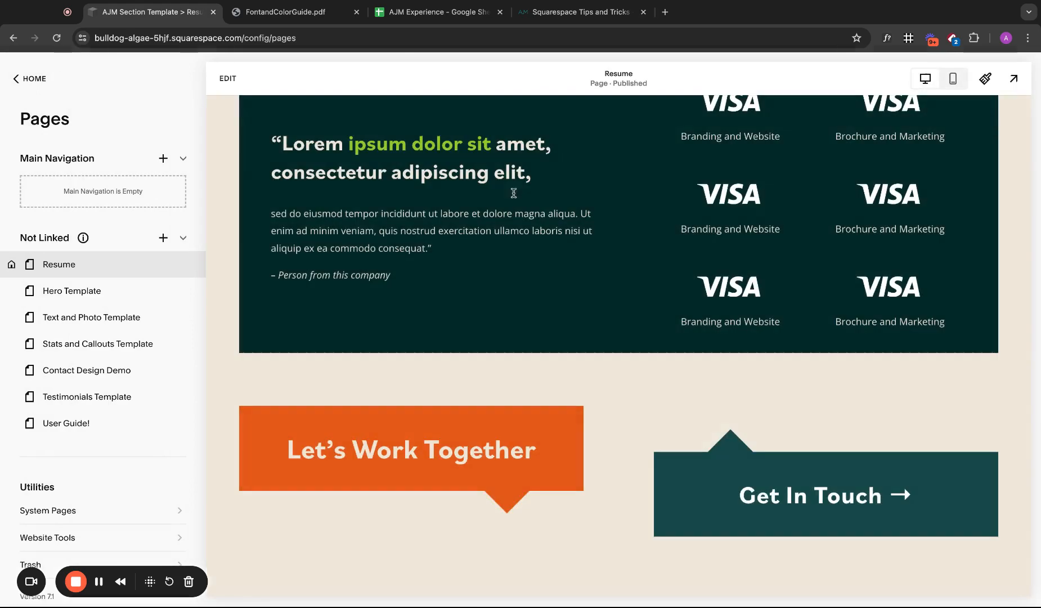
{"action": "left_click", "coordinate": [1014, 78]}
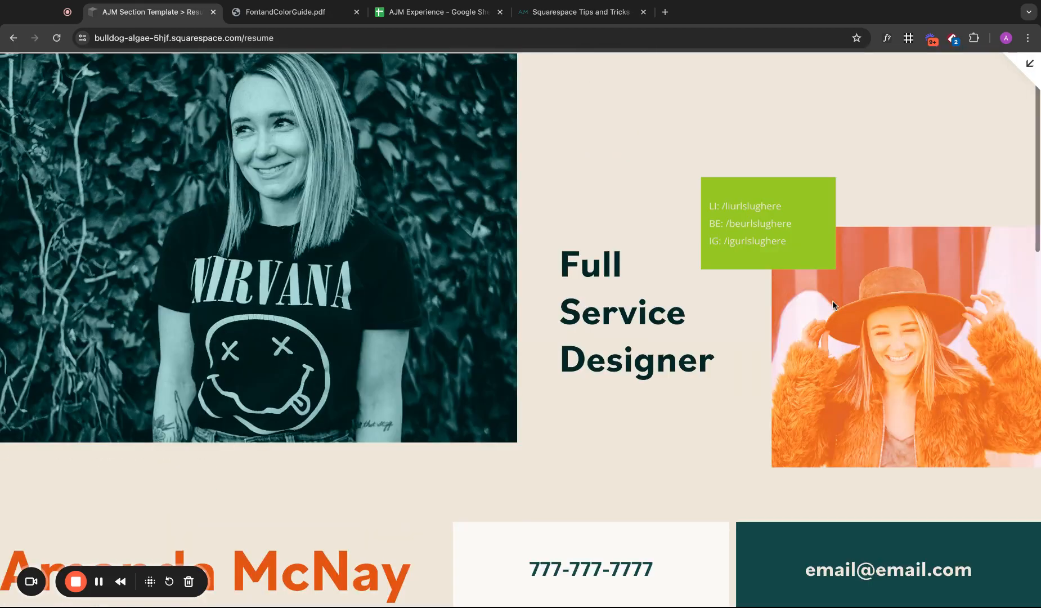
{"action": "scroll", "coordinate": [832, 300], "scroll_direction": "down", "scroll_amount": 20}
{"action": "scroll", "coordinate": [521, 330], "scroll_direction": "up", "scroll_amount": 15}
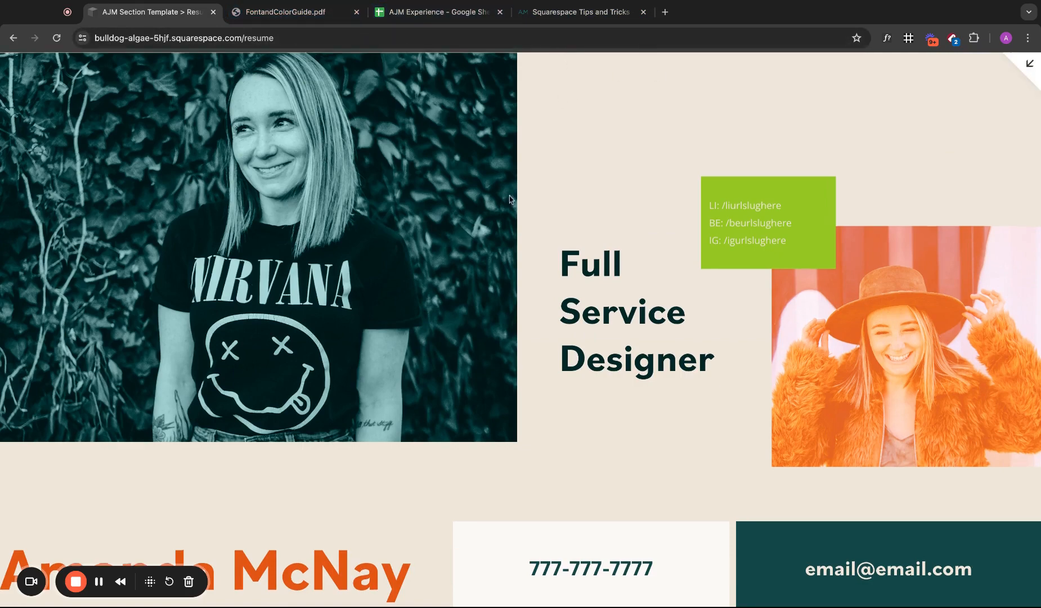
{"action": "scroll", "coordinate": [510, 199], "scroll_direction": "down", "scroll_amount": 10}
{"action": "scroll", "coordinate": [510, 199], "scroll_direction": "down", "scroll_amount": 8}
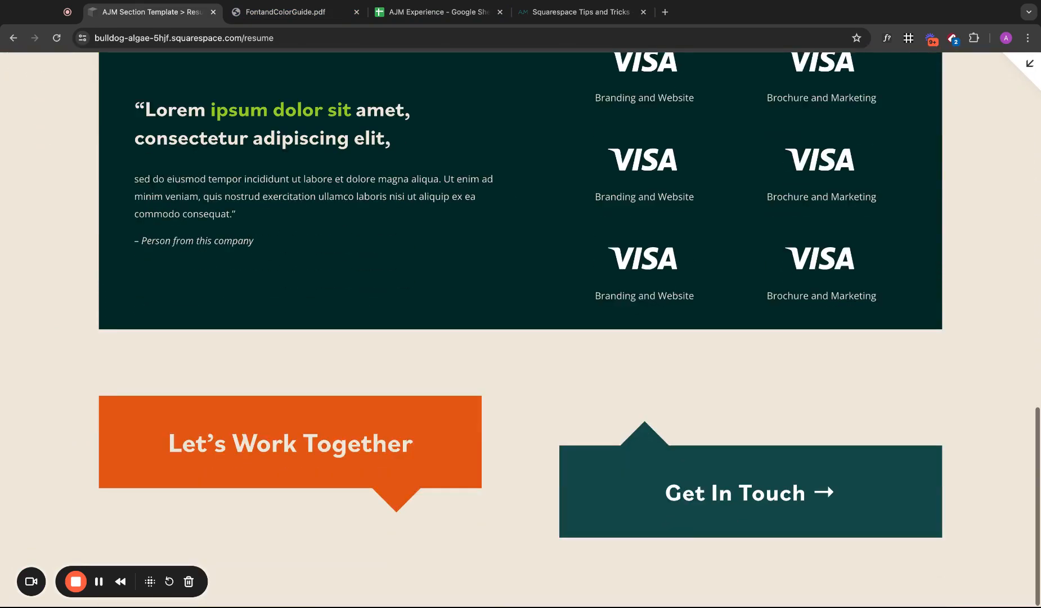
{"action": "scroll", "coordinate": [510, 199], "scroll_direction": "up", "scroll_amount": 15}
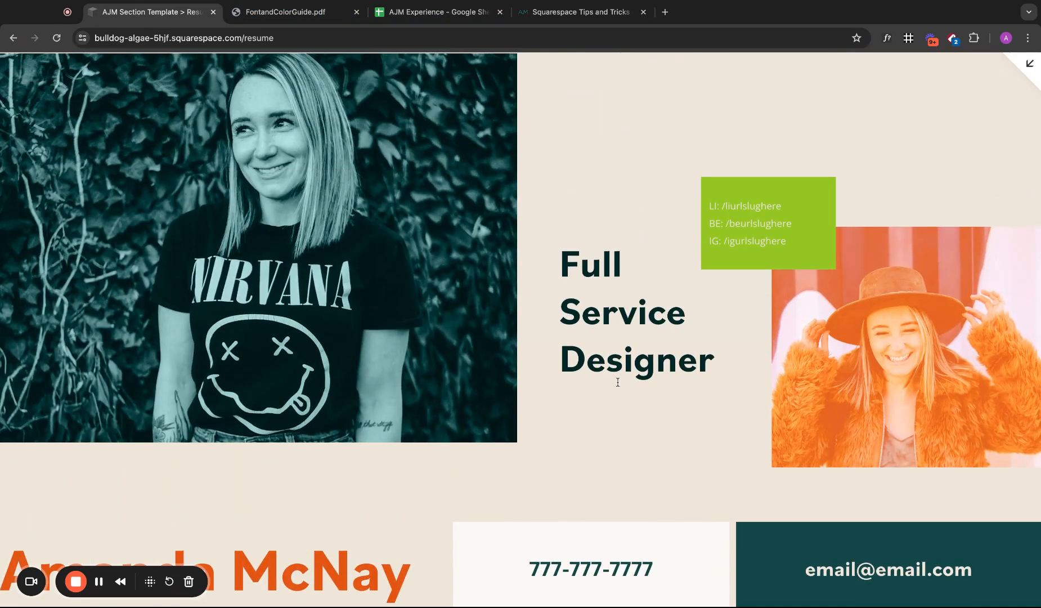